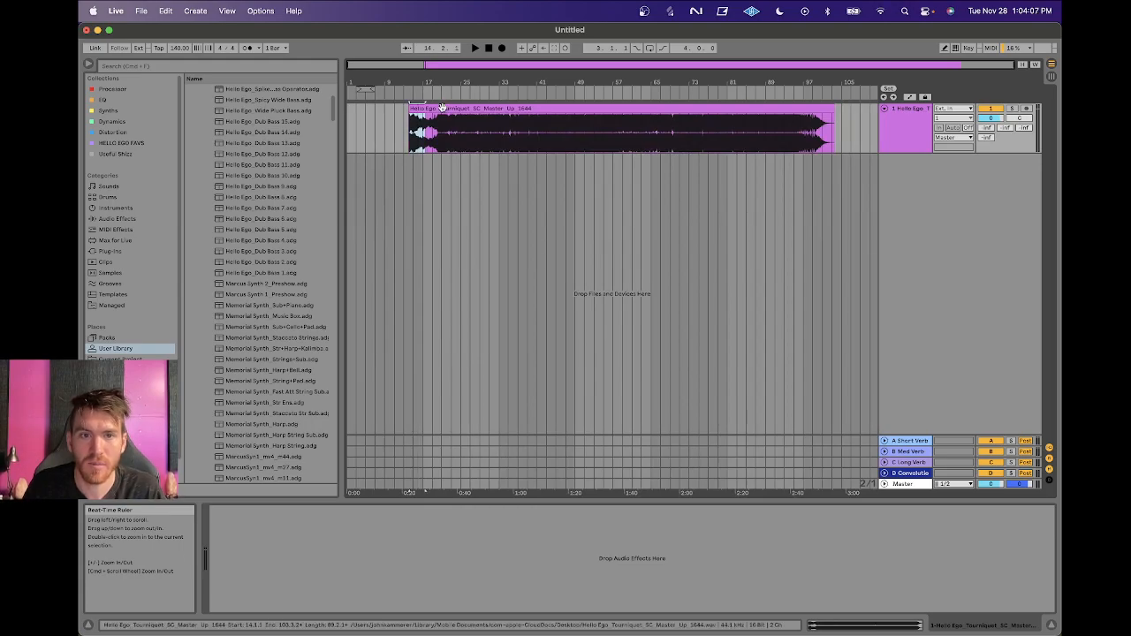
# Check the audio device settings in the preferences and close them again.
pyautogui.click(651, 146)
pyautogui.press('cmd+comma')
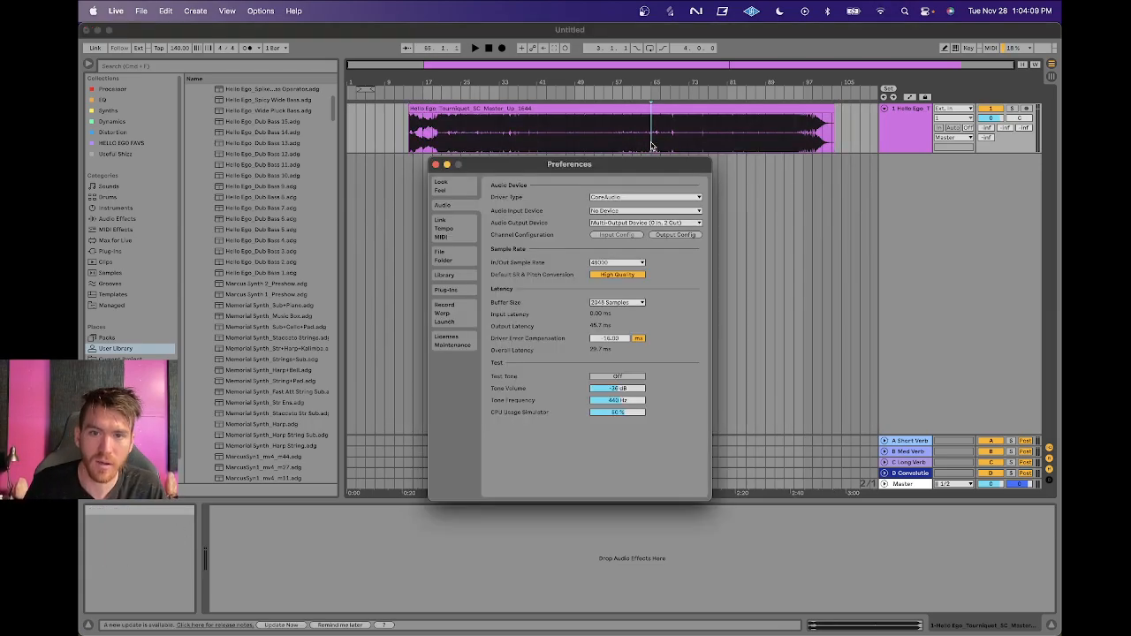
pyautogui.click(436, 165)
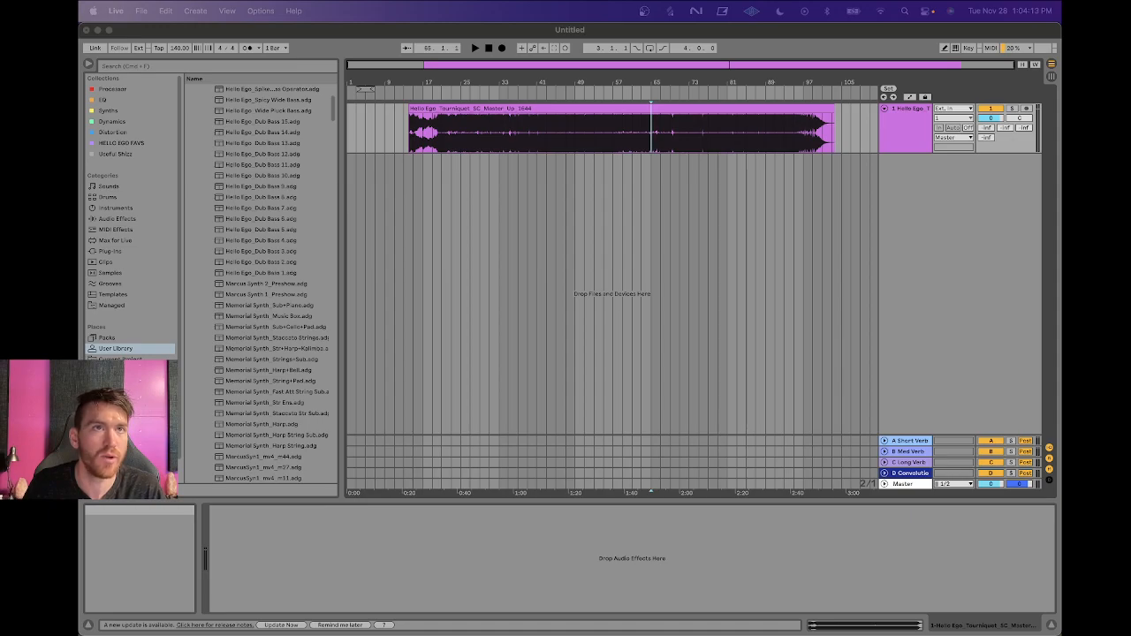
# Select the Hello Ego_Tourniquet_SC_Master_Up_1644 clip and play it from its start.
pyautogui.click(432, 110)
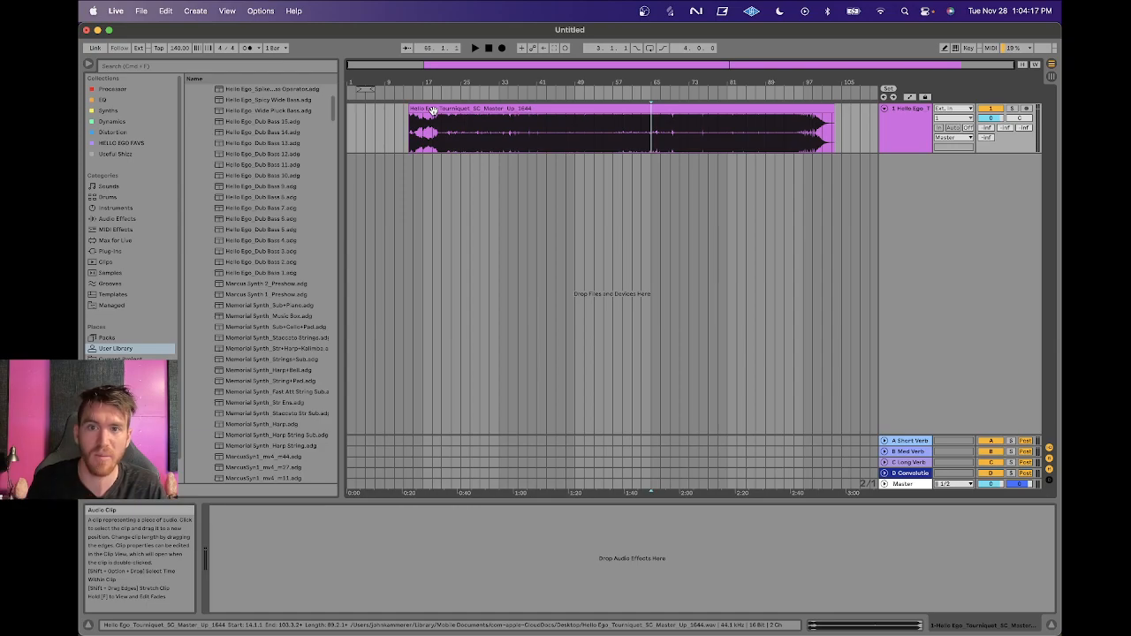
pyautogui.click(433, 110)
pyautogui.press('space')
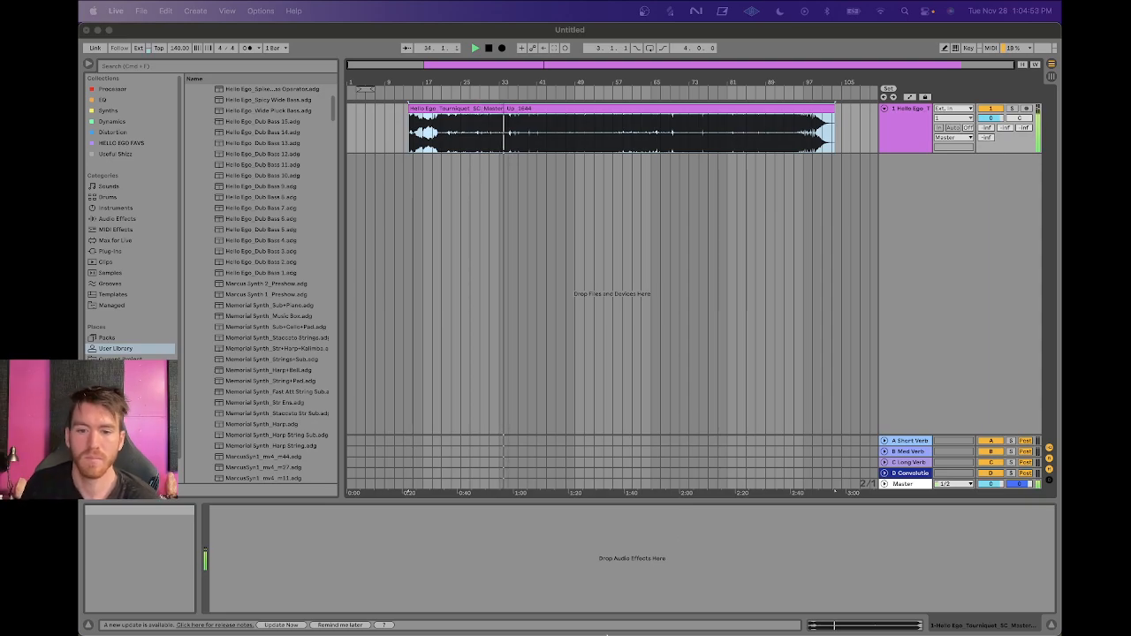
# Examine the Tourniquet master's waveform up close while it plays, following it from about bar 37 to bar 53.
pyautogui.moveTo(606, 623)
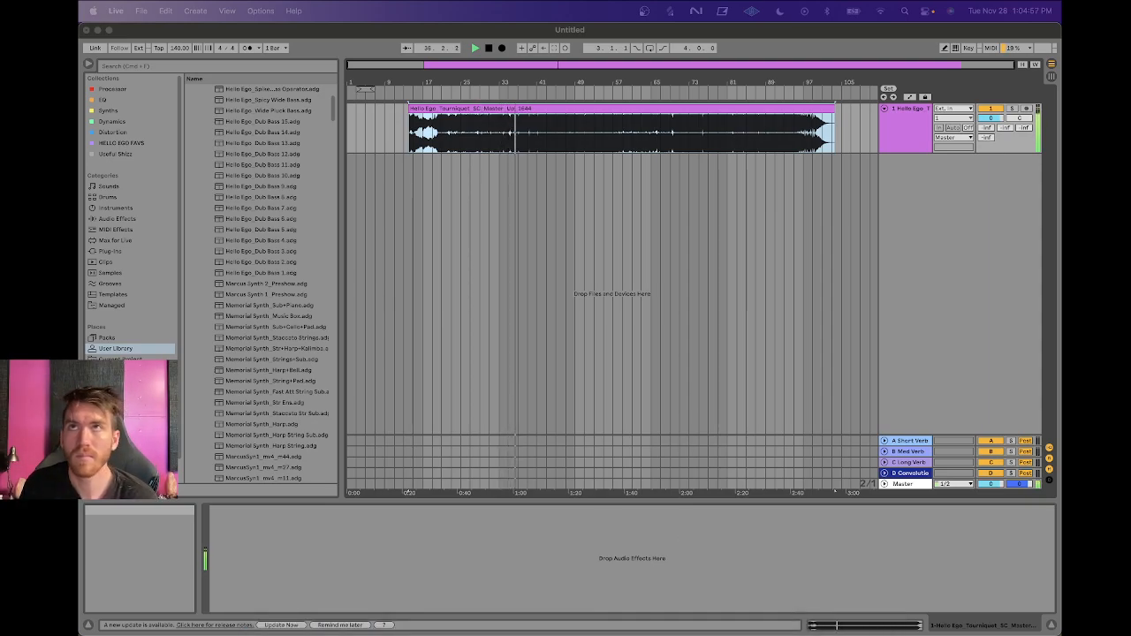
pyautogui.click(522, 76)
pyautogui.moveTo(522, 76); pyautogui.dragTo(586, 72)
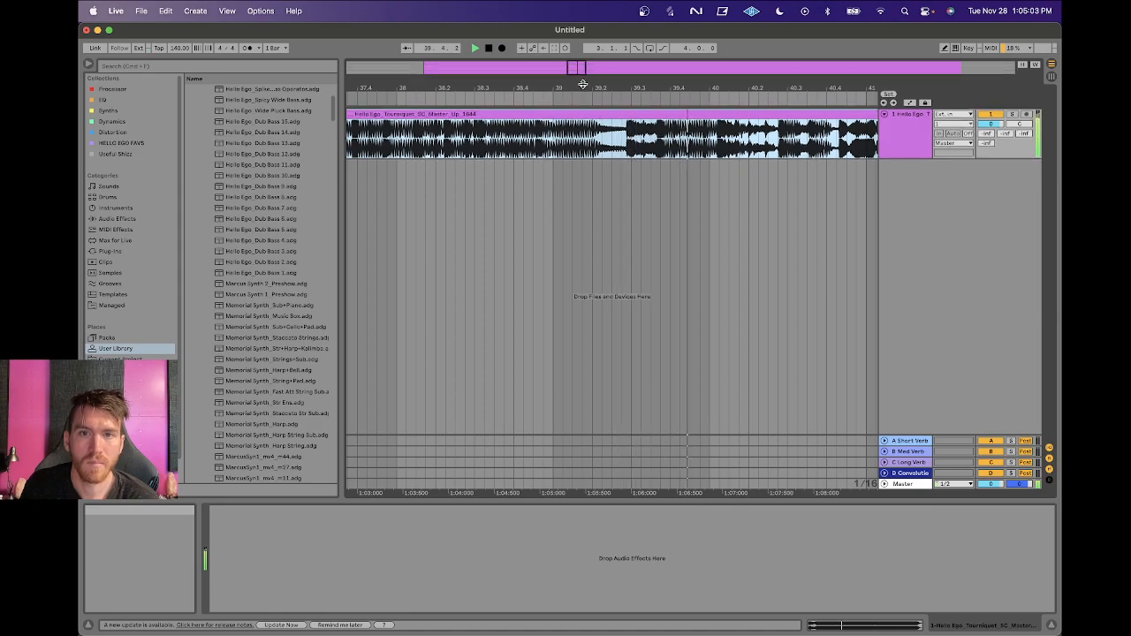
pyautogui.hscroll(5, 598, 123)
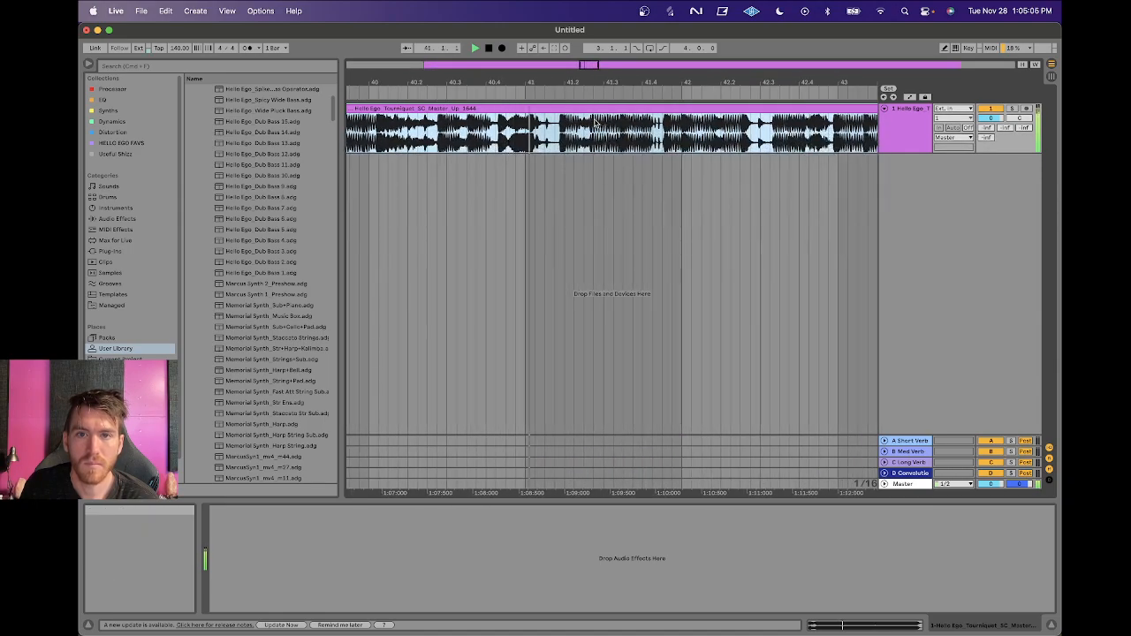
pyautogui.click(736, 82)
pyautogui.moveTo(726, 78); pyautogui.dragTo(726, 92)
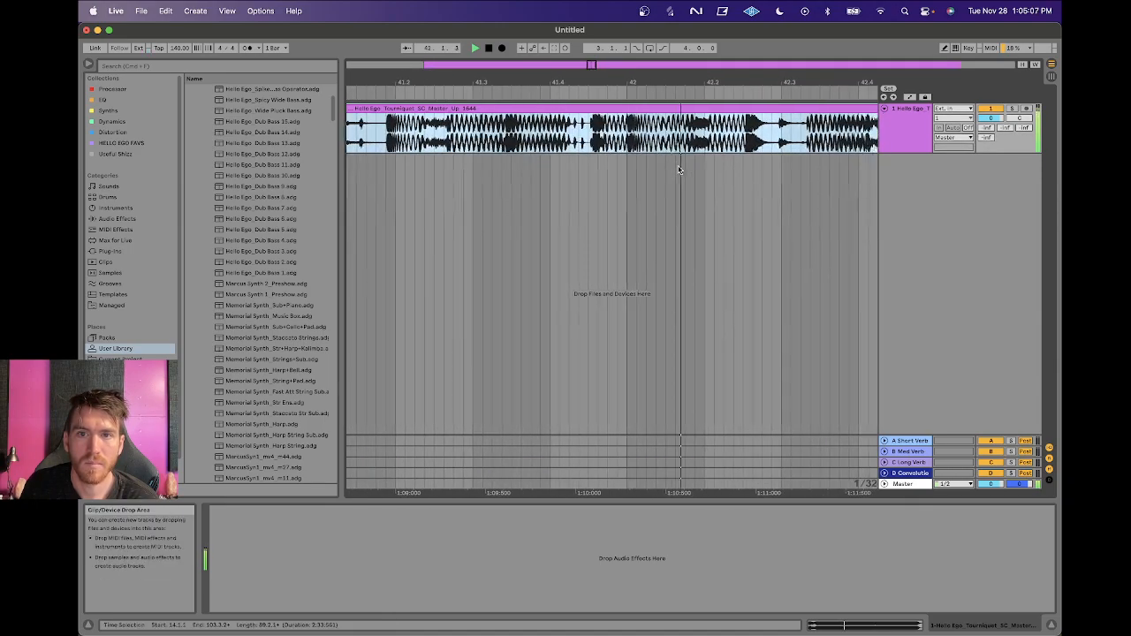
pyautogui.hscroll(5, 679, 170)
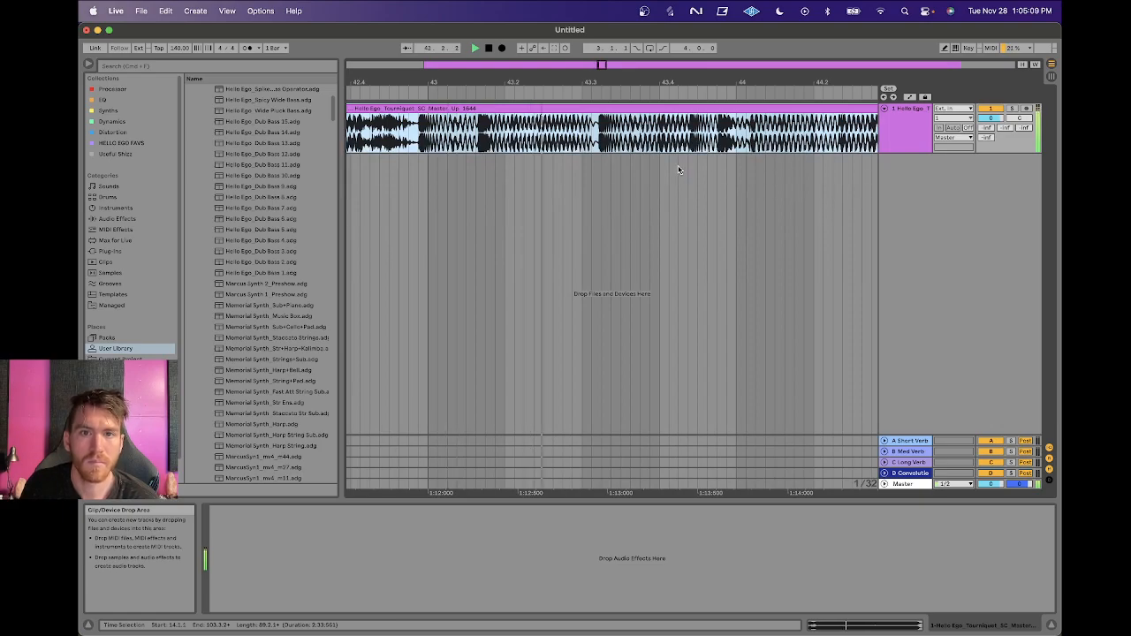
pyautogui.hscroll(5, 679, 169)
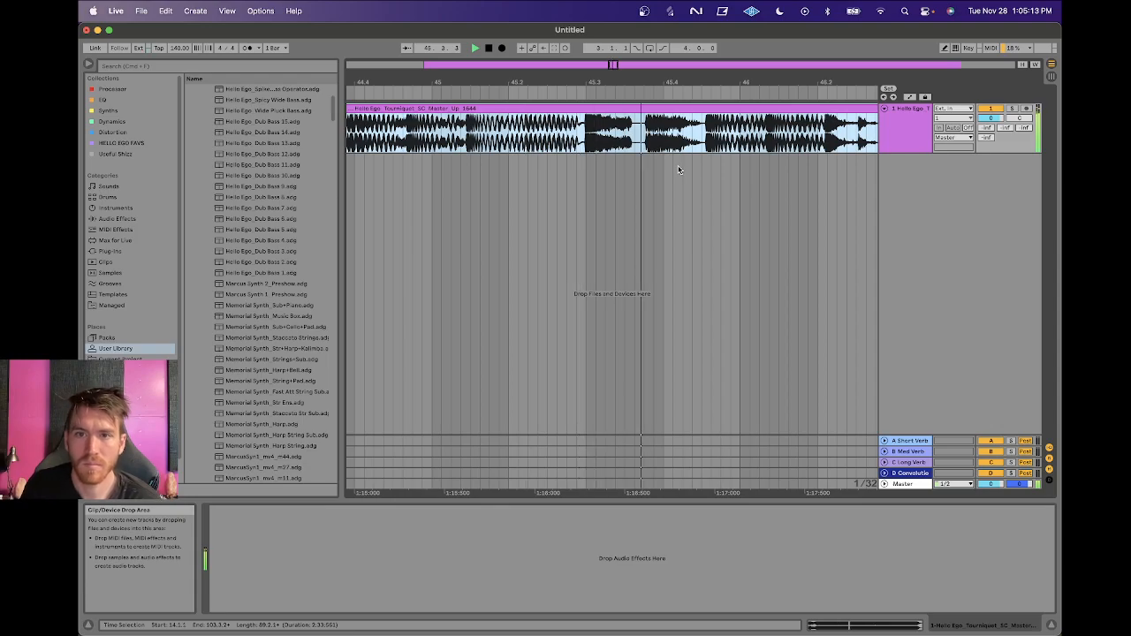
pyautogui.hscroll(8, 678, 170)
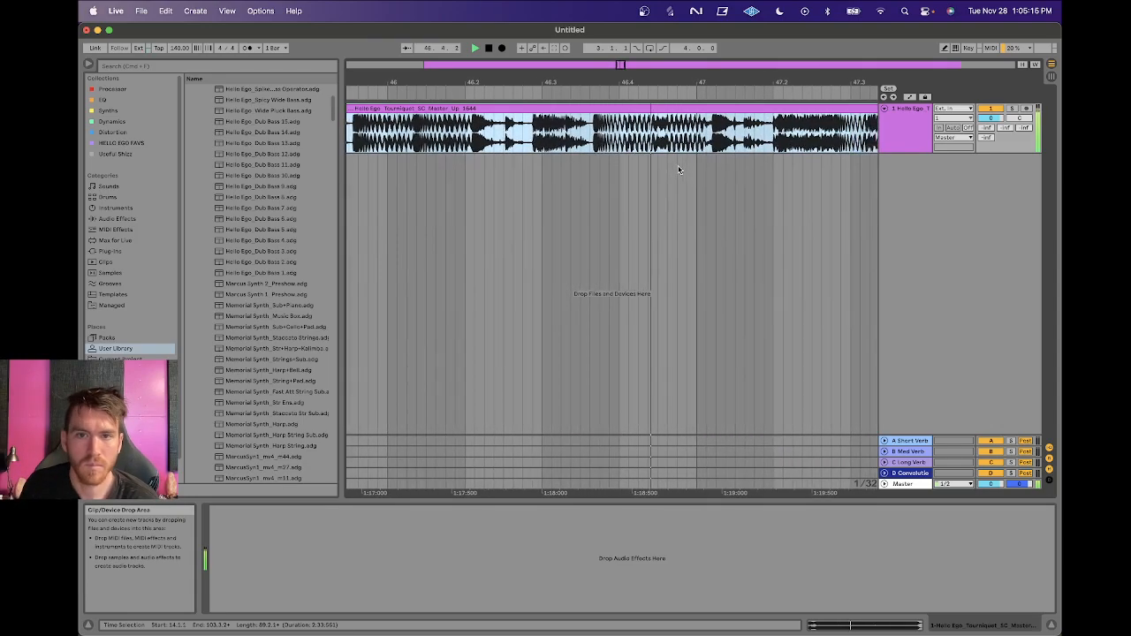
pyautogui.hscroll(6, 679, 170)
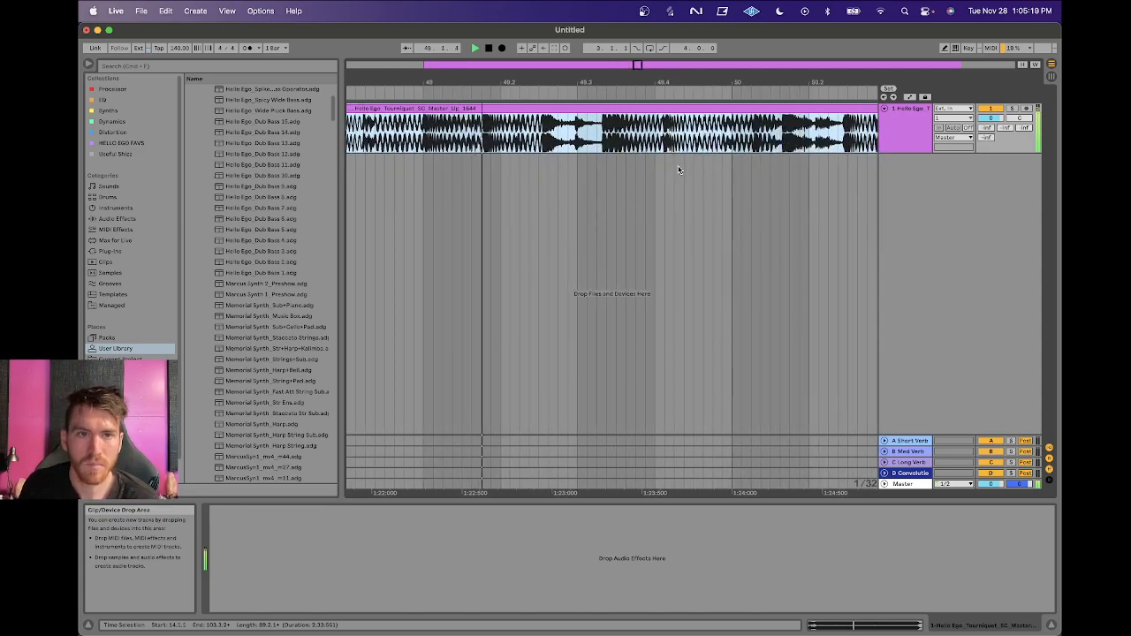
pyautogui.hscroll(4, 679, 170)
pyautogui.hscroll(15, 678, 170)
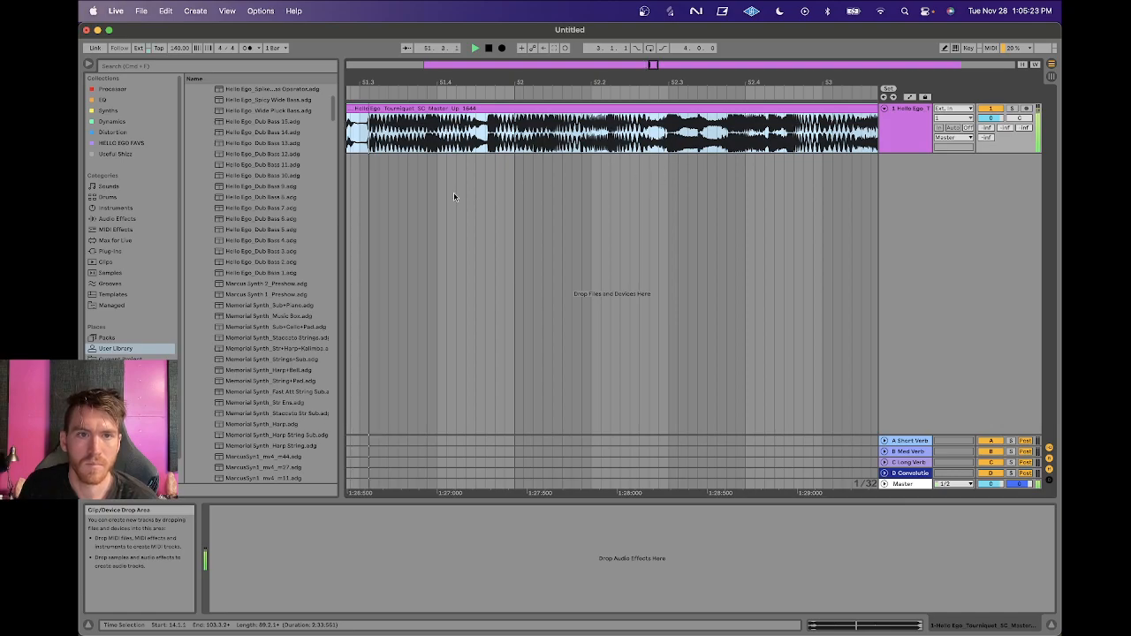
# Narrow the browser to widen the arrangement, and stop playback near the end of the clip.
pyautogui.moveTo(342, 193); pyautogui.dragTo(219, 197)
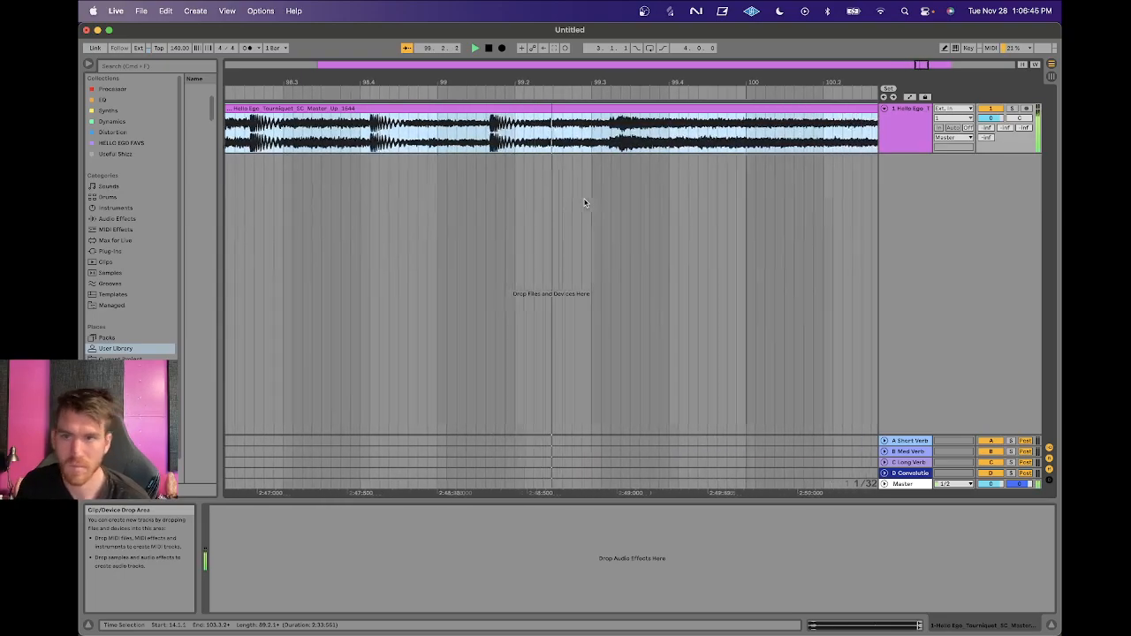
pyautogui.moveTo(620, 83); pyautogui.dragTo(619, 81)
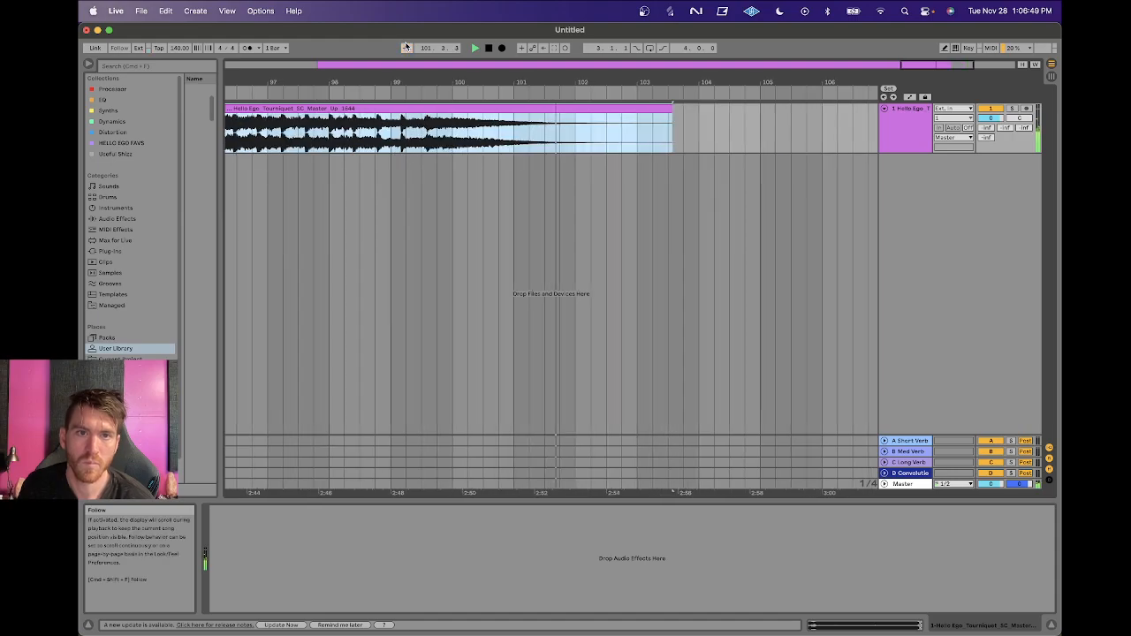
pyautogui.click(575, 142)
pyautogui.press('space')
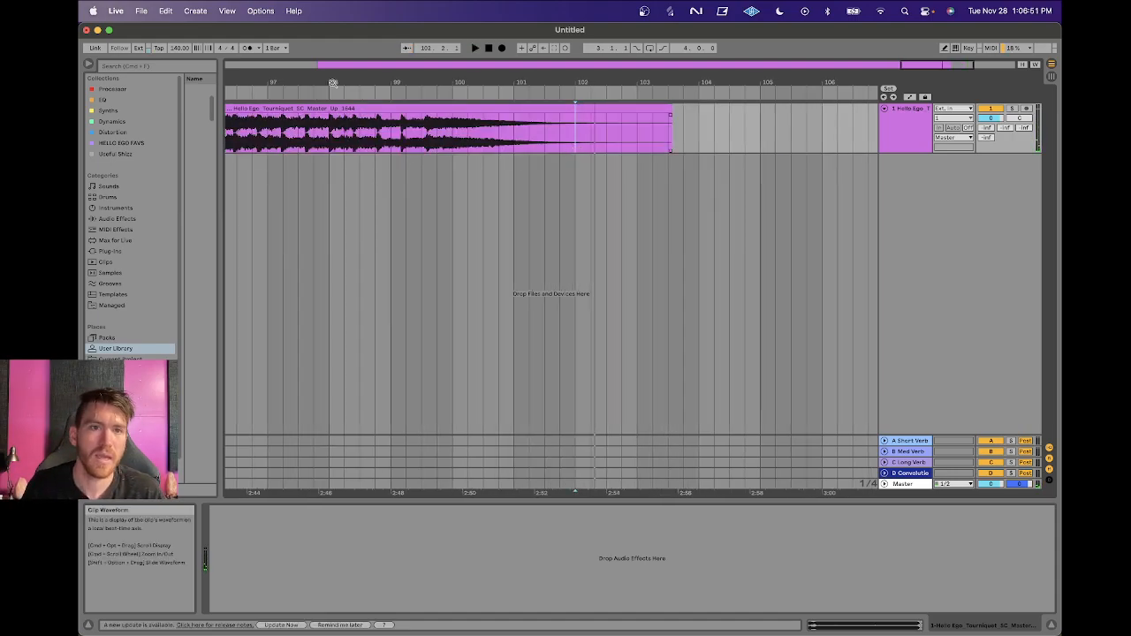
# Switch to Finder and open the Tourniquet Project folder that contains Tourniquet_v4 Stems.als.
pyautogui.click(142, 11)
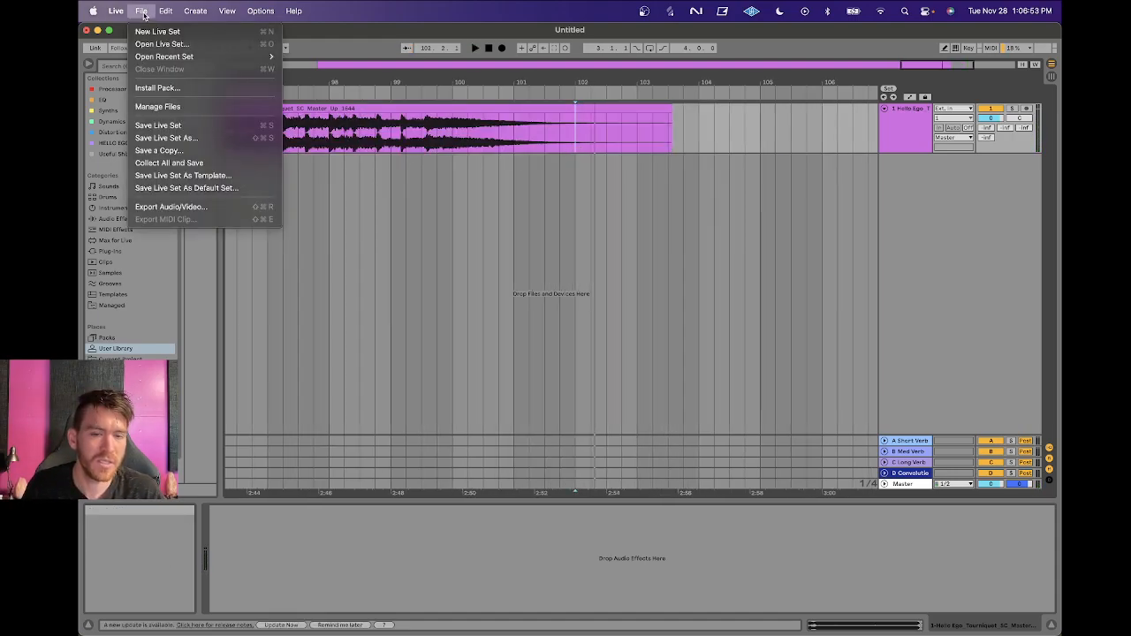
pyautogui.click(144, 15)
pyautogui.click(264, 618)
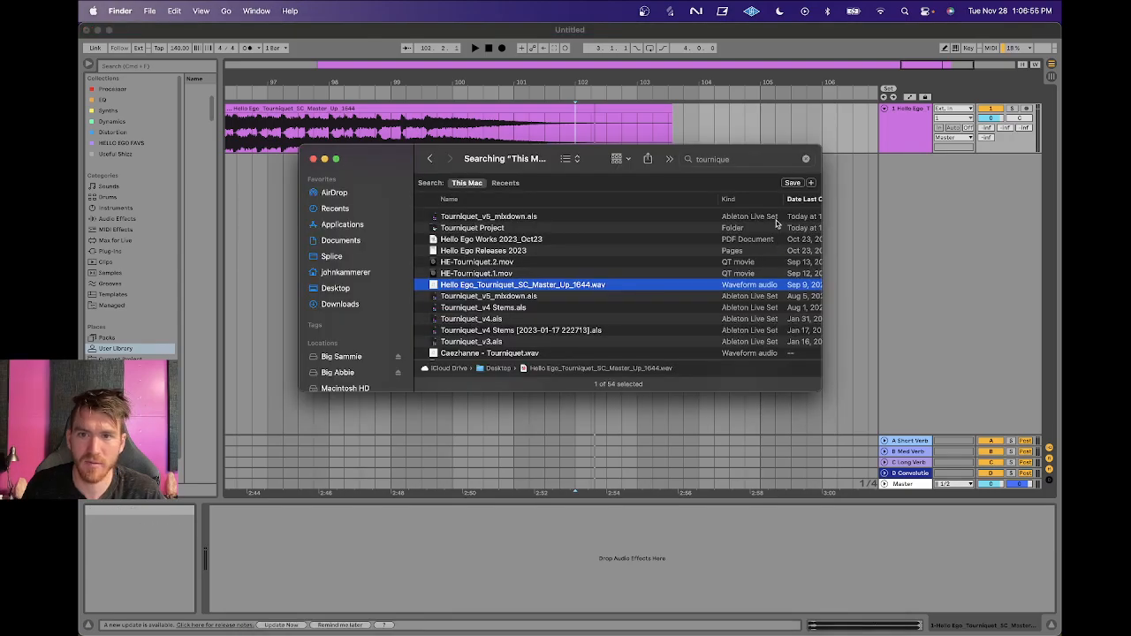
pyautogui.click(752, 157)
pyautogui.click(509, 308)
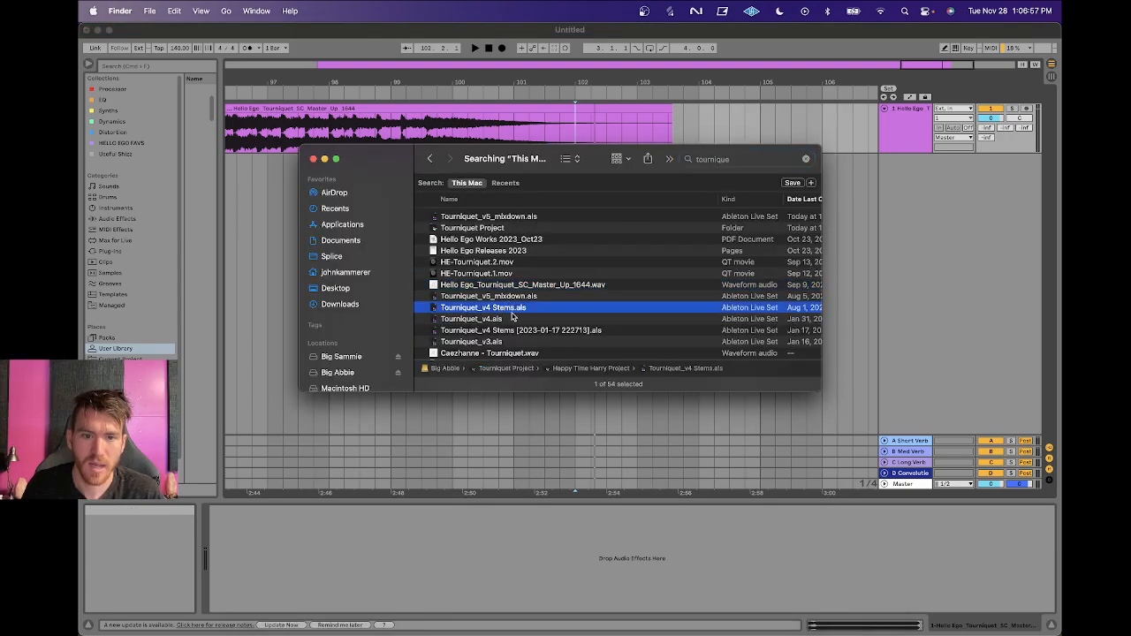
pyautogui.doubleClick(478, 370)
pyautogui.scroll(5, 495, 283)
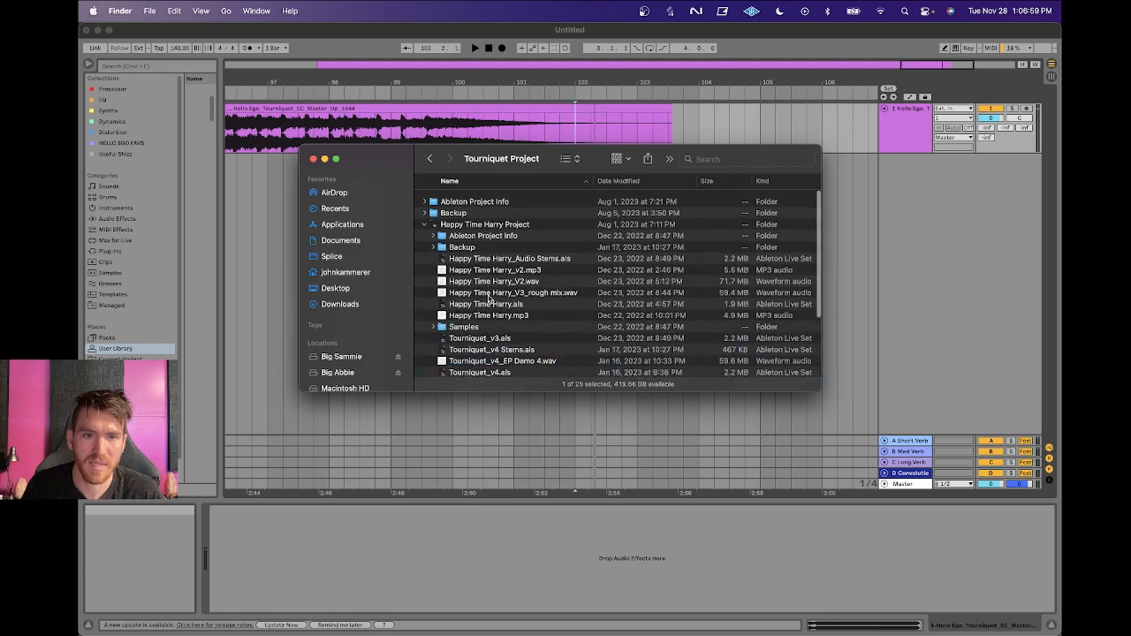
# Look through the Tourniquet Project's files and open its Happy Time Harry Project subfolder.
pyautogui.click(425, 221)
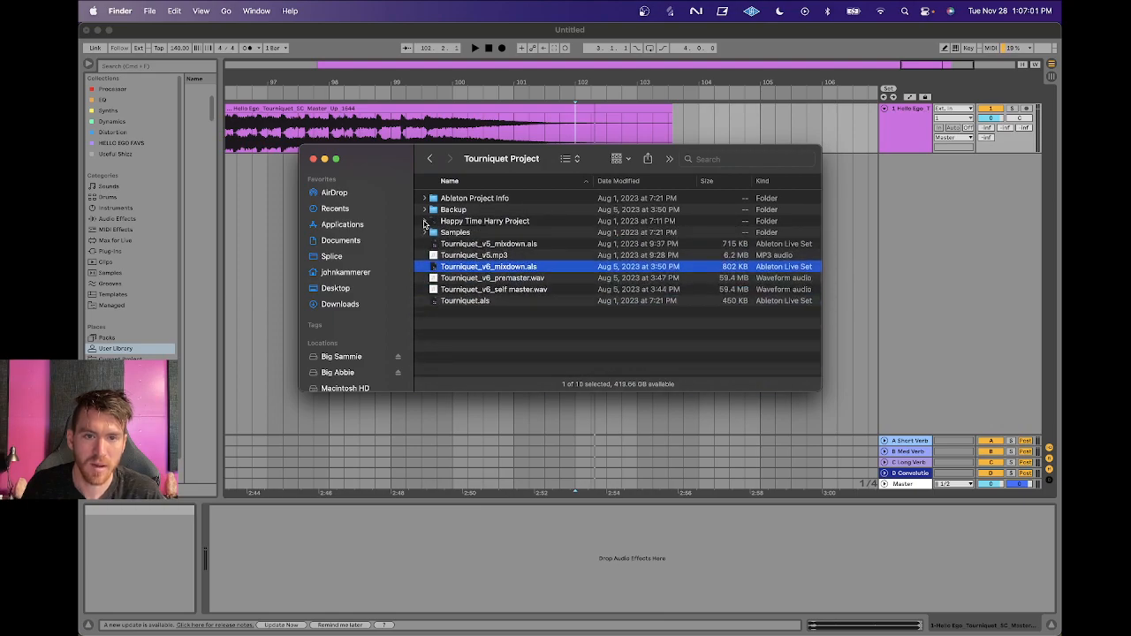
pyautogui.click(425, 221)
pyautogui.click(505, 266)
pyautogui.scroll(-5, 504, 264)
pyautogui.scroll(4, 459, 238)
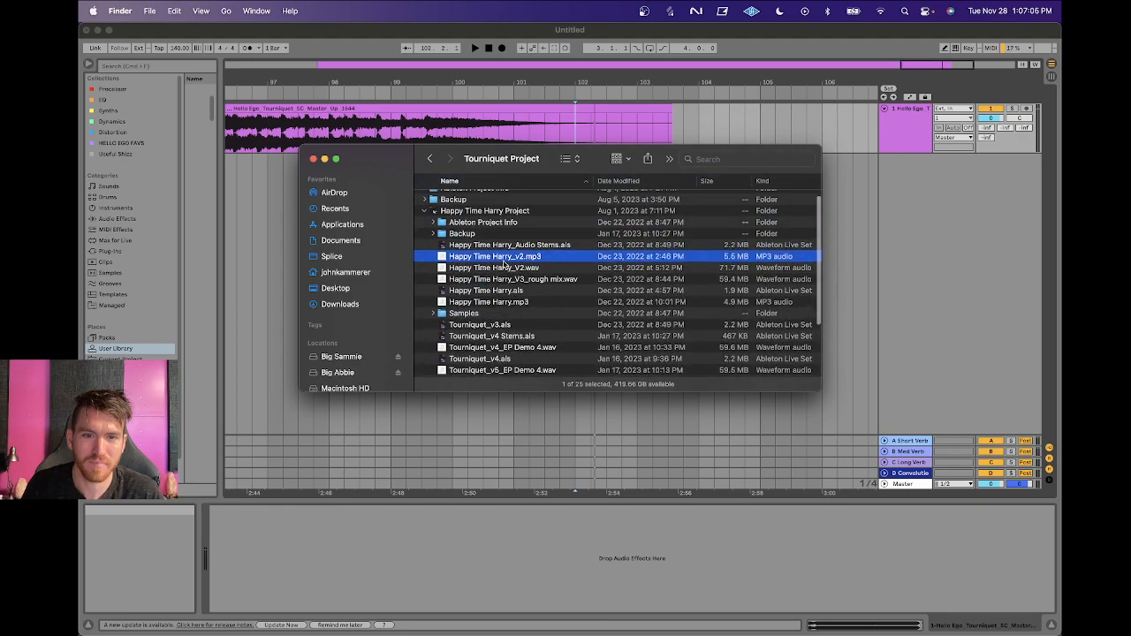
pyautogui.doubleClick(452, 212)
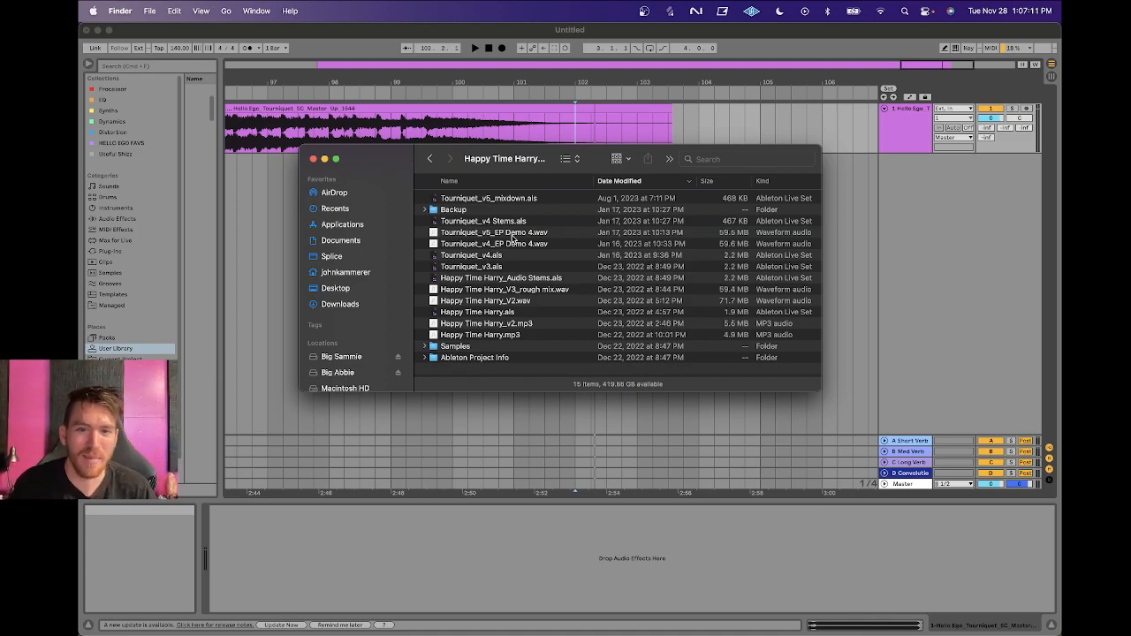
# Open the Live set Happy Time Harry.als, discarding the changes to the untitled set.
pyautogui.click(477, 314)
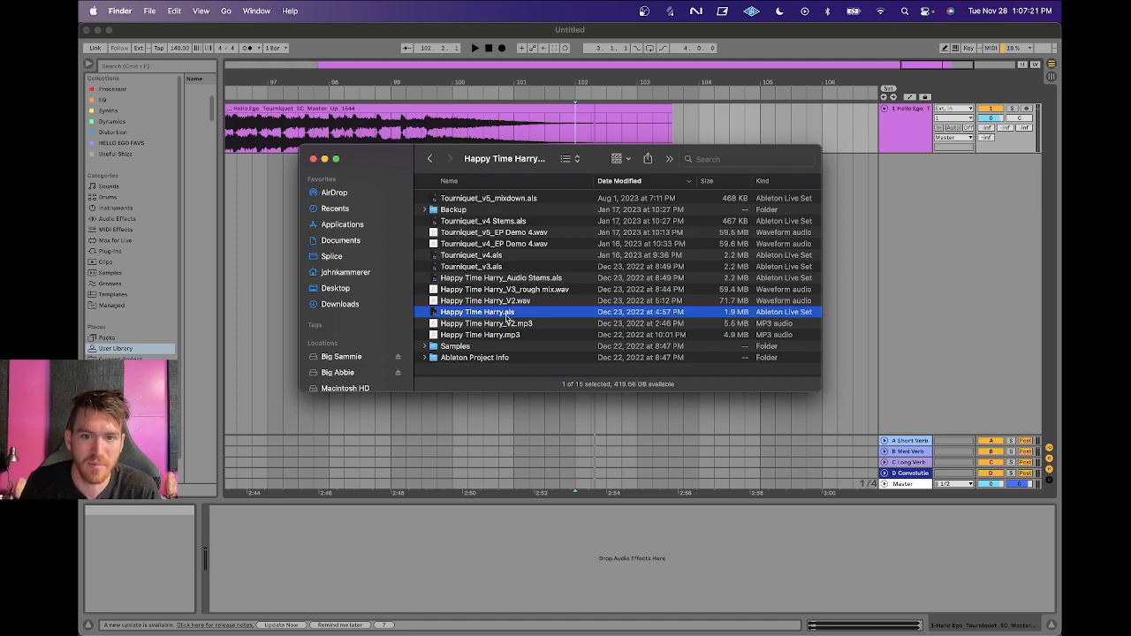
pyautogui.doubleClick(433, 316)
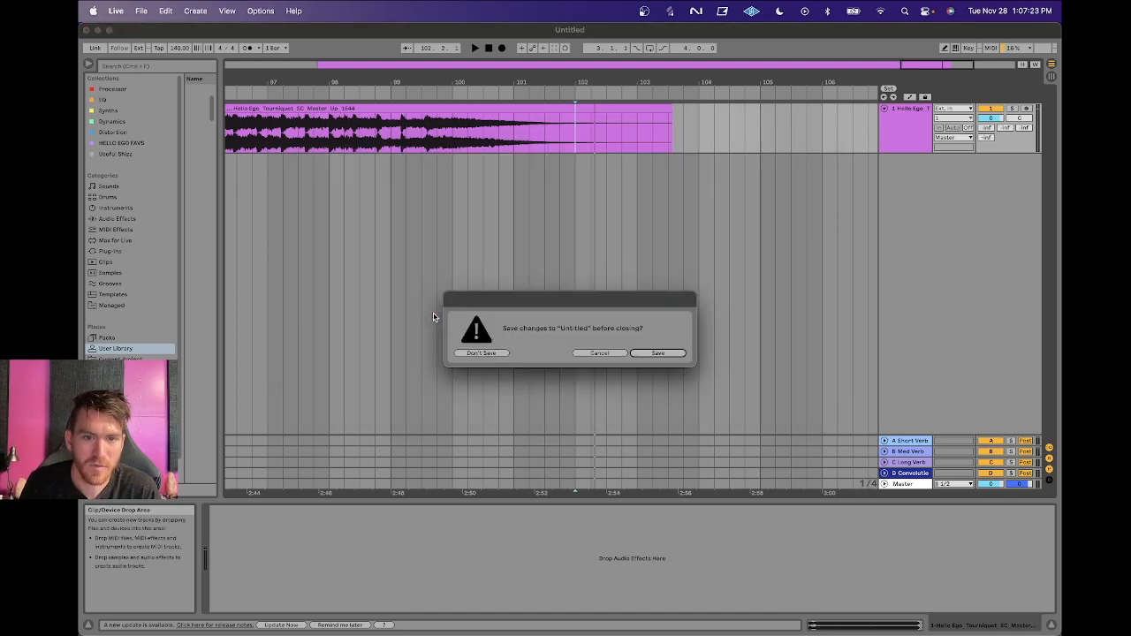
pyautogui.click(482, 353)
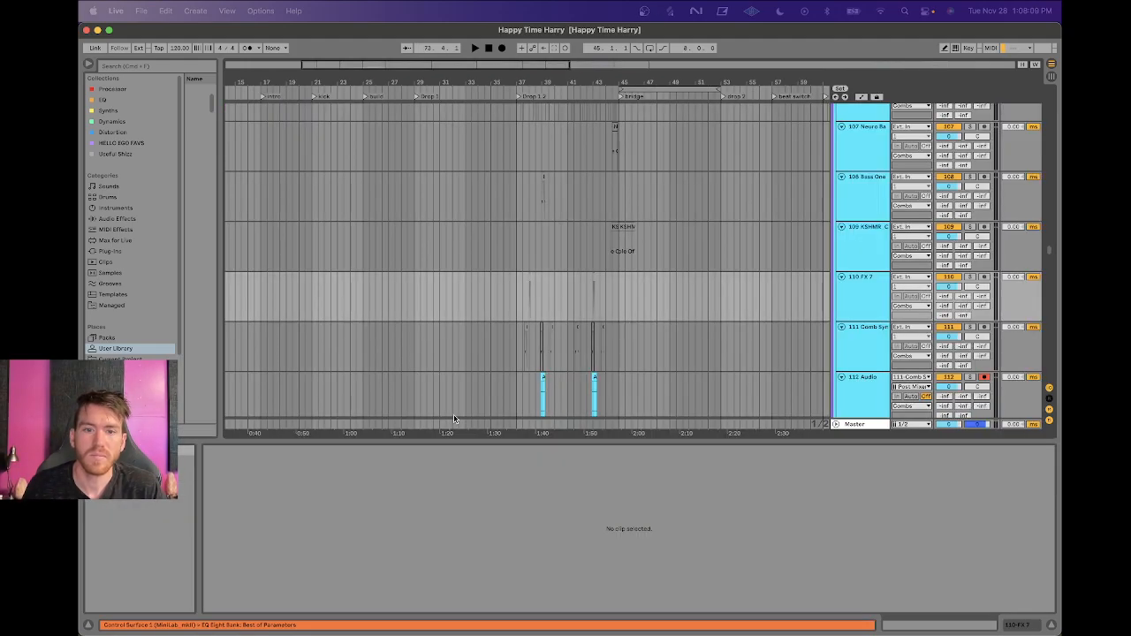
# Bring up the set's missing media files and run the automatic search for candidates in the search folder, project and library.
pyautogui.moveTo(555, 628)
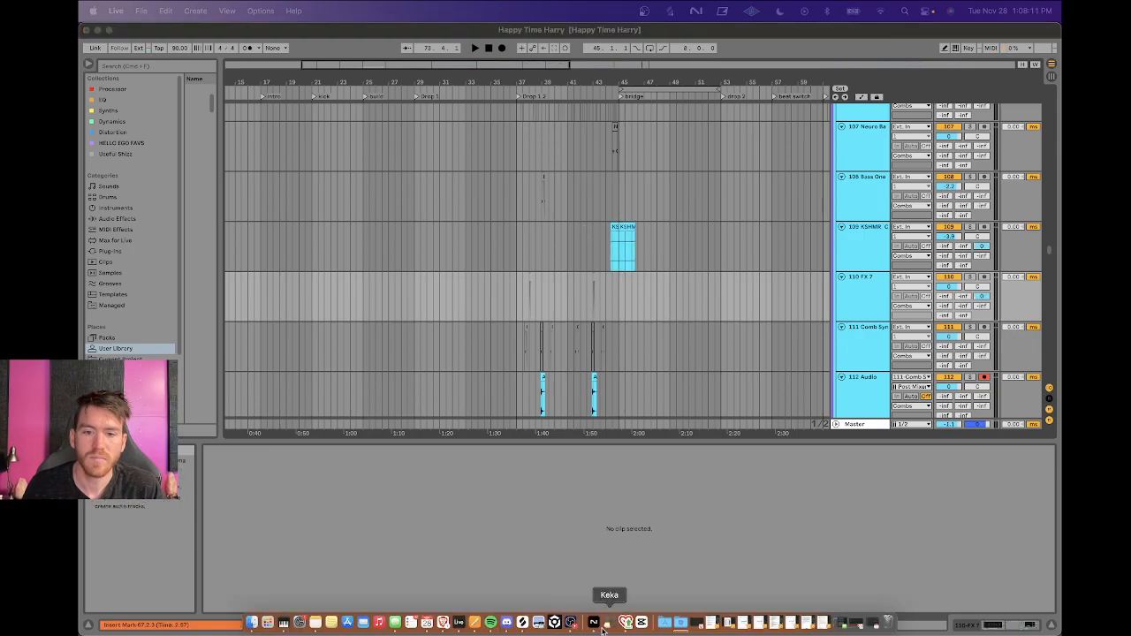
pyautogui.click(554, 79)
pyautogui.moveTo(552, 79); pyautogui.dragTo(553, 133)
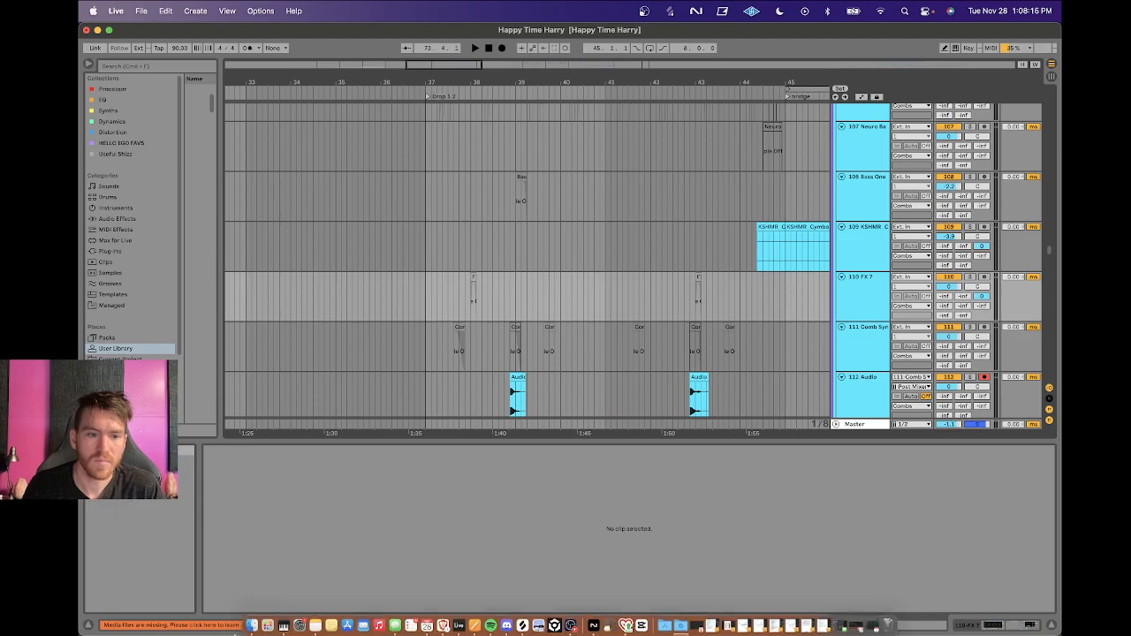
pyautogui.click(157, 625)
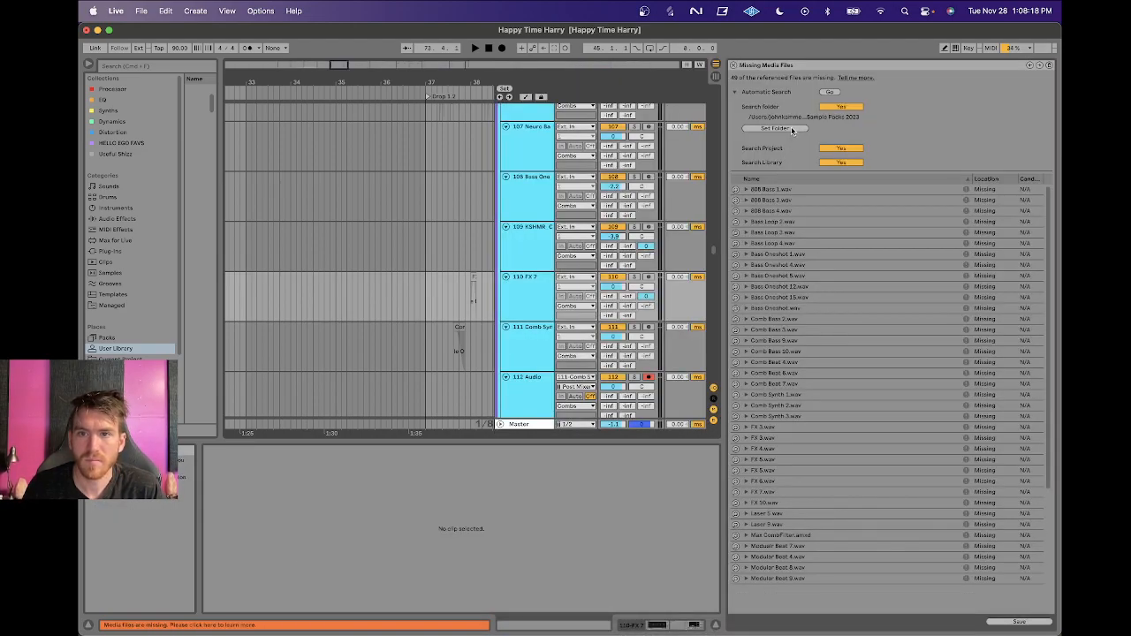
pyautogui.click(827, 93)
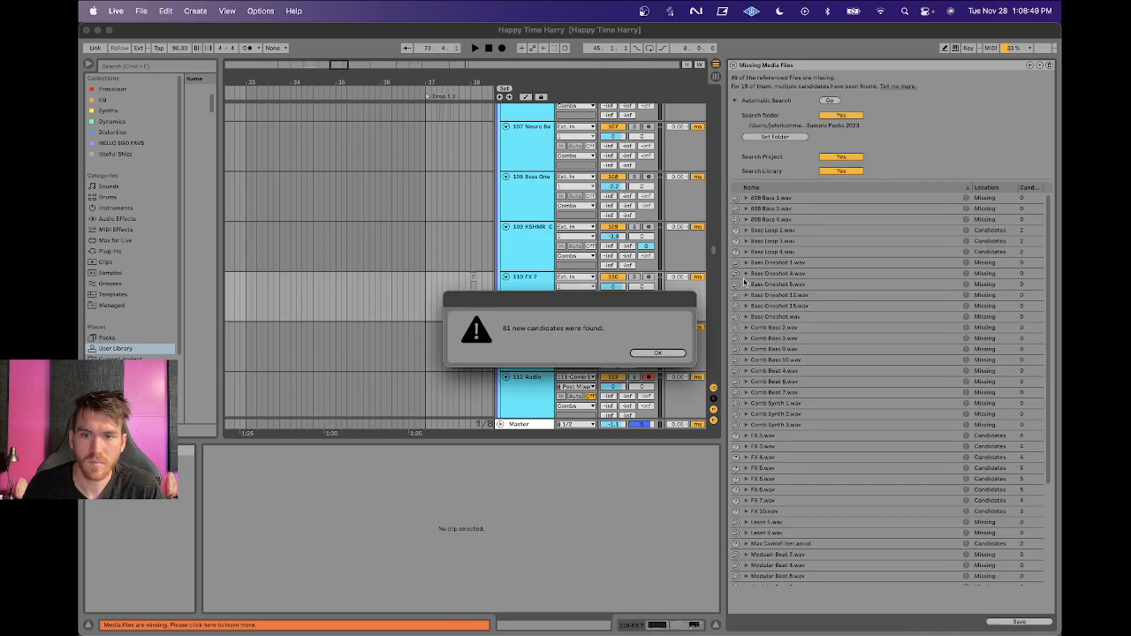
pyautogui.click(658, 353)
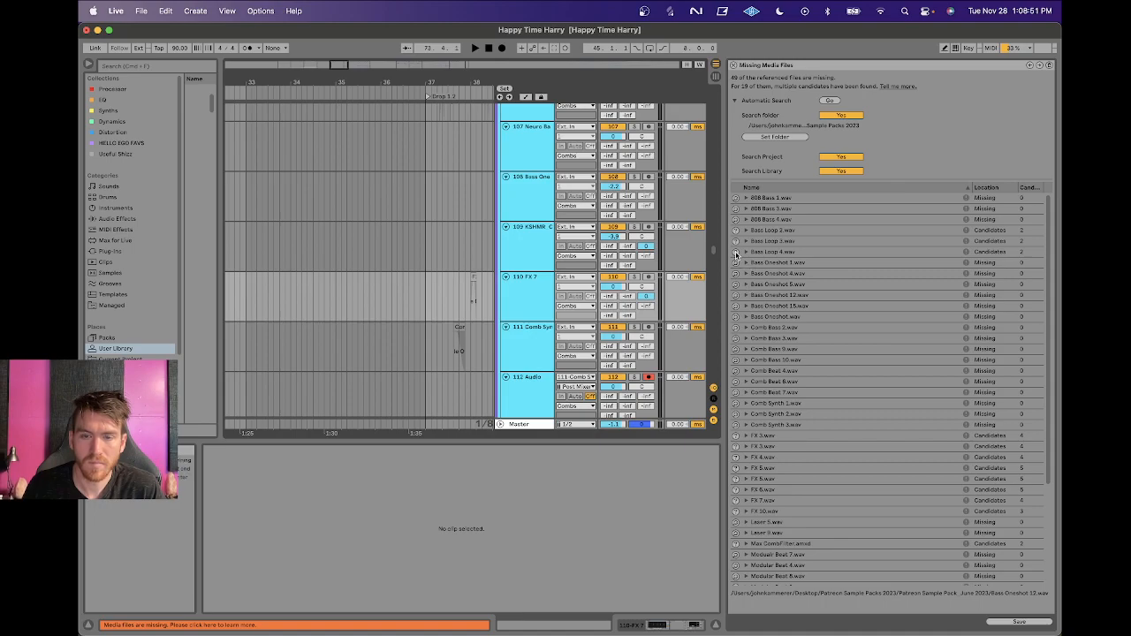
# Replace the missing Bass Loop 4.wav with the first of its two candidates and resolve the other missing files from its location.
pyautogui.click(735, 252)
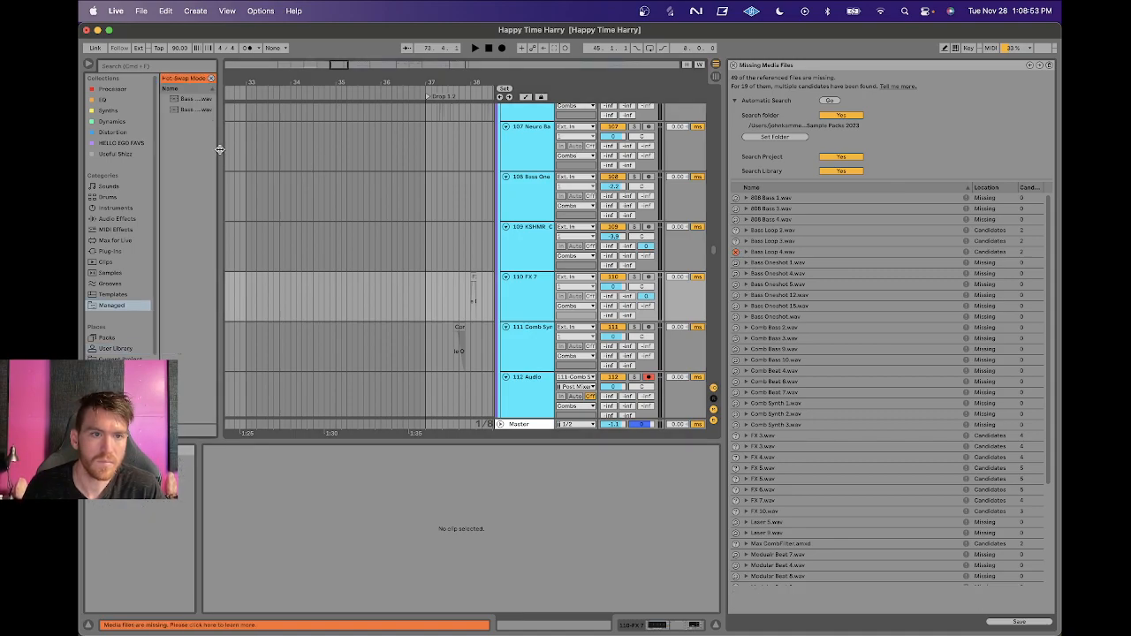
pyautogui.moveTo(219, 150); pyautogui.dragTo(276, 150)
pyautogui.click(232, 101)
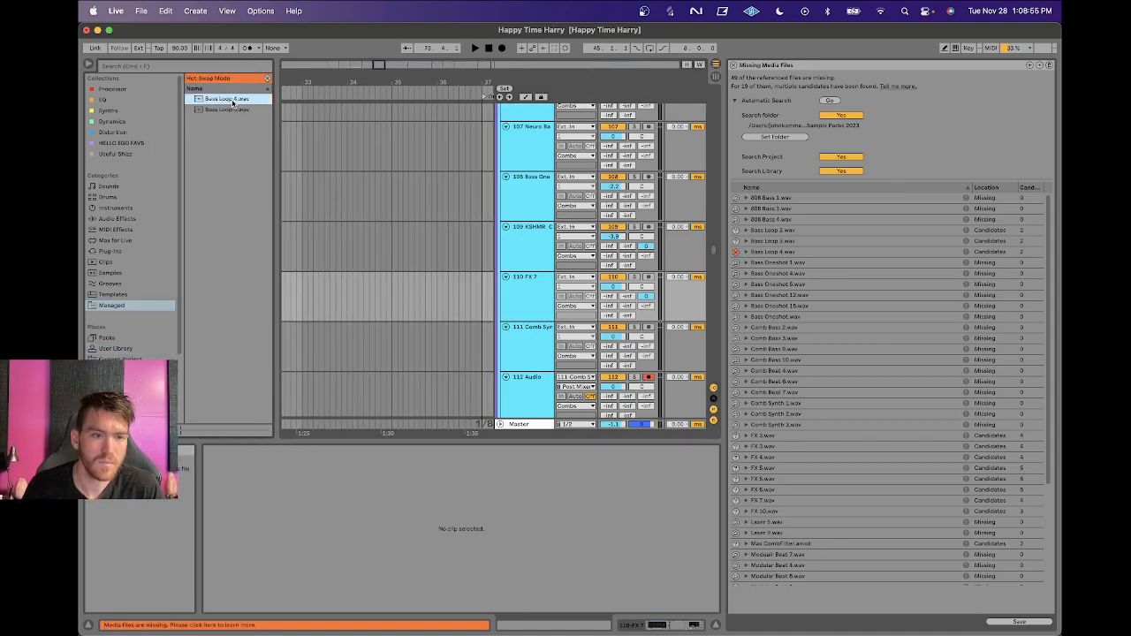
pyautogui.click(228, 110)
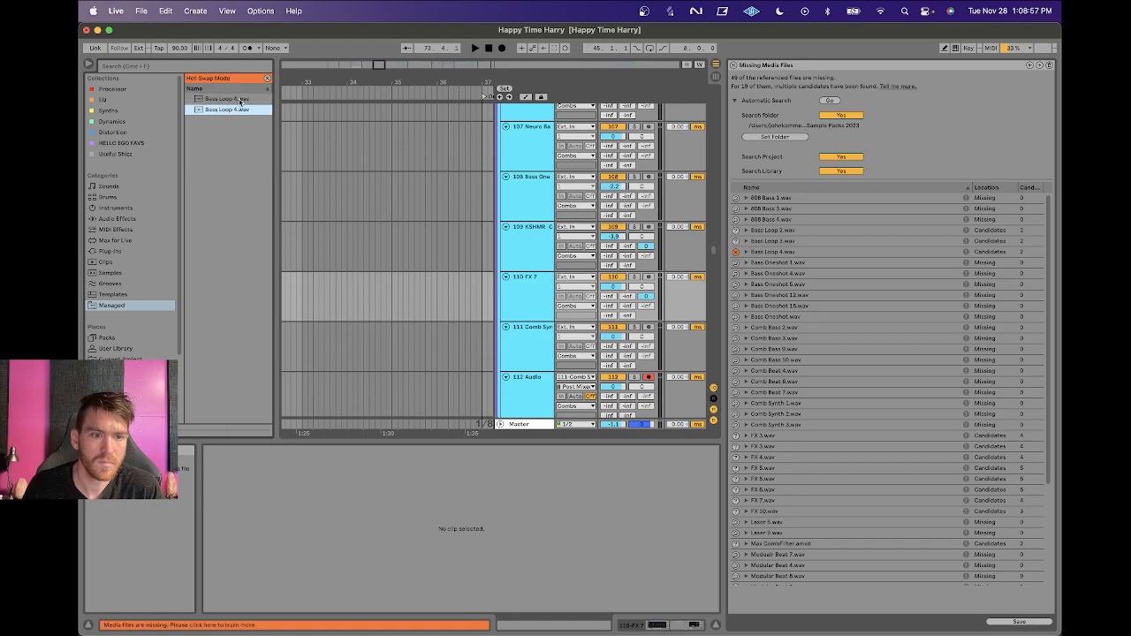
pyautogui.doubleClick(238, 99)
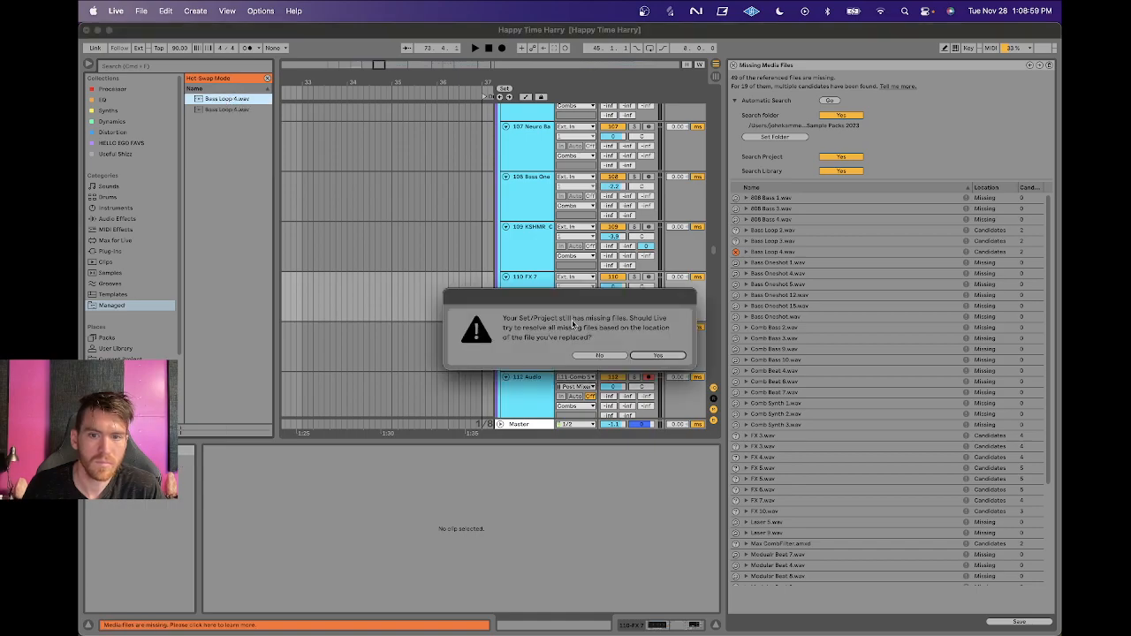
pyautogui.click(649, 356)
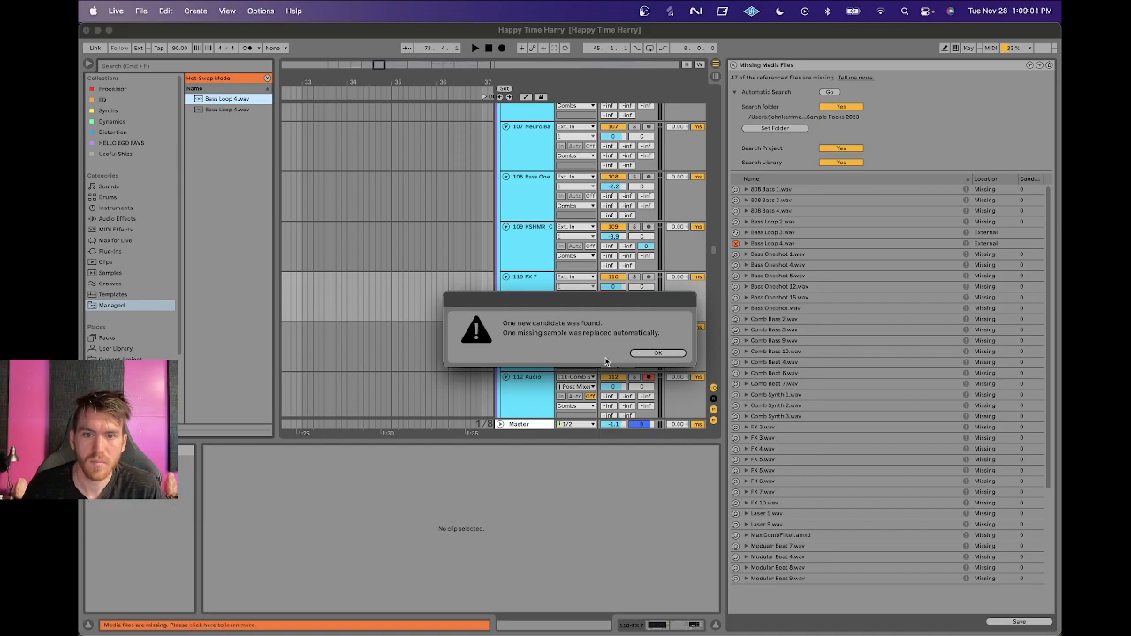
pyautogui.click(654, 353)
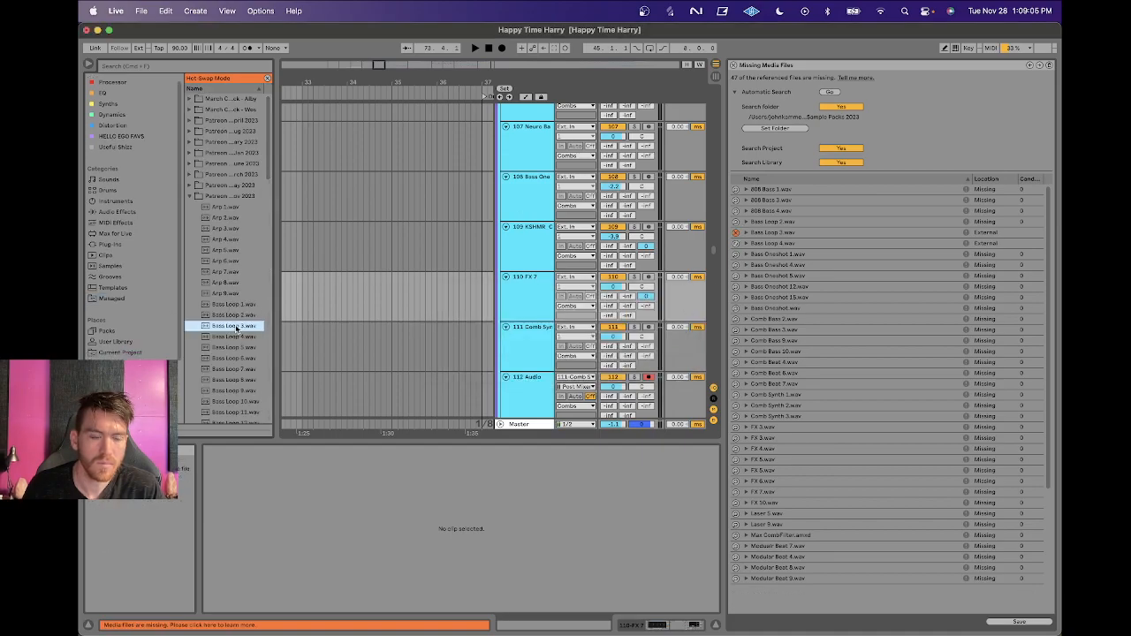
# Reselect Bass Loop 3.wav and Bass Loop 4.wav from the Nov 2023 sample pack, each time retrying to resolve the remaining missing files from that location.
pyautogui.doubleClick(235, 326)
pyautogui.click(657, 354)
pyautogui.click(656, 353)
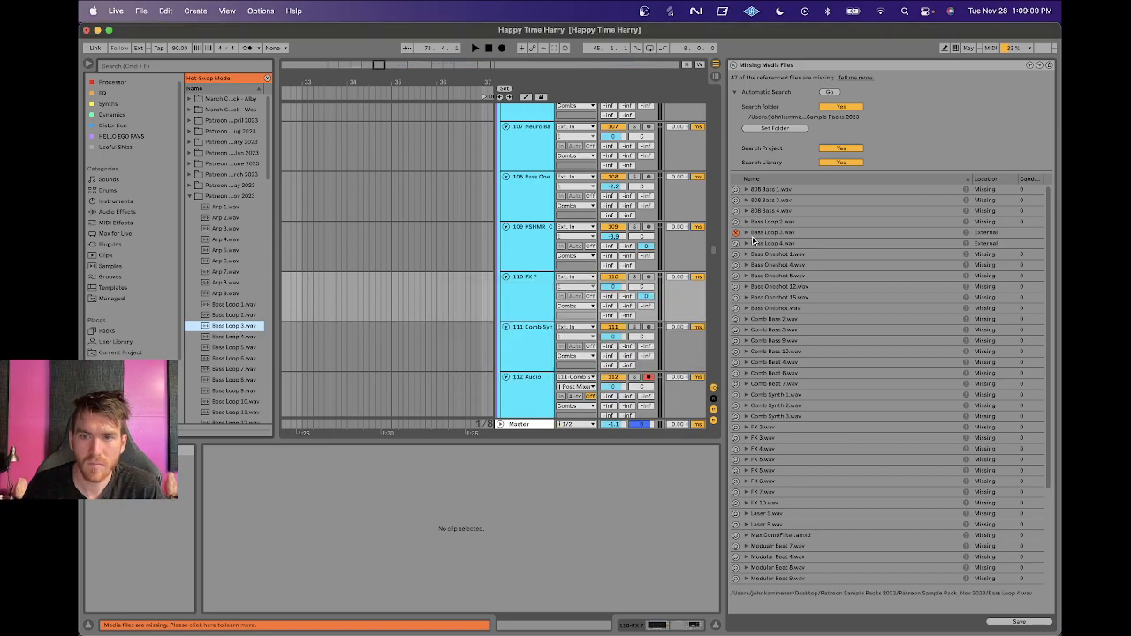
pyautogui.click(732, 246)
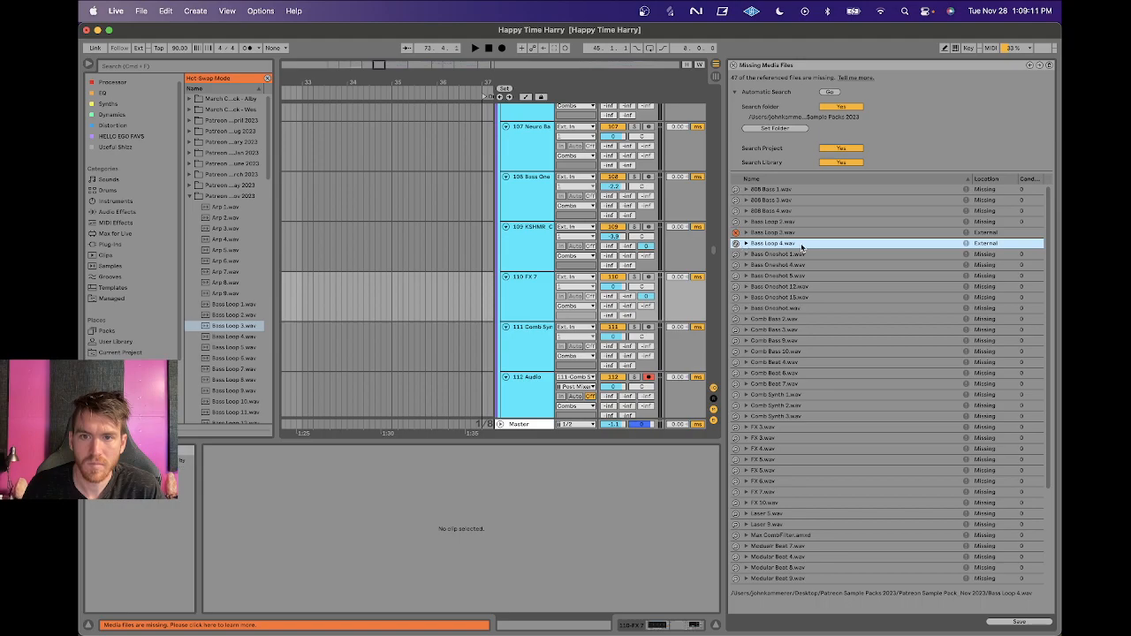
pyautogui.click(736, 243)
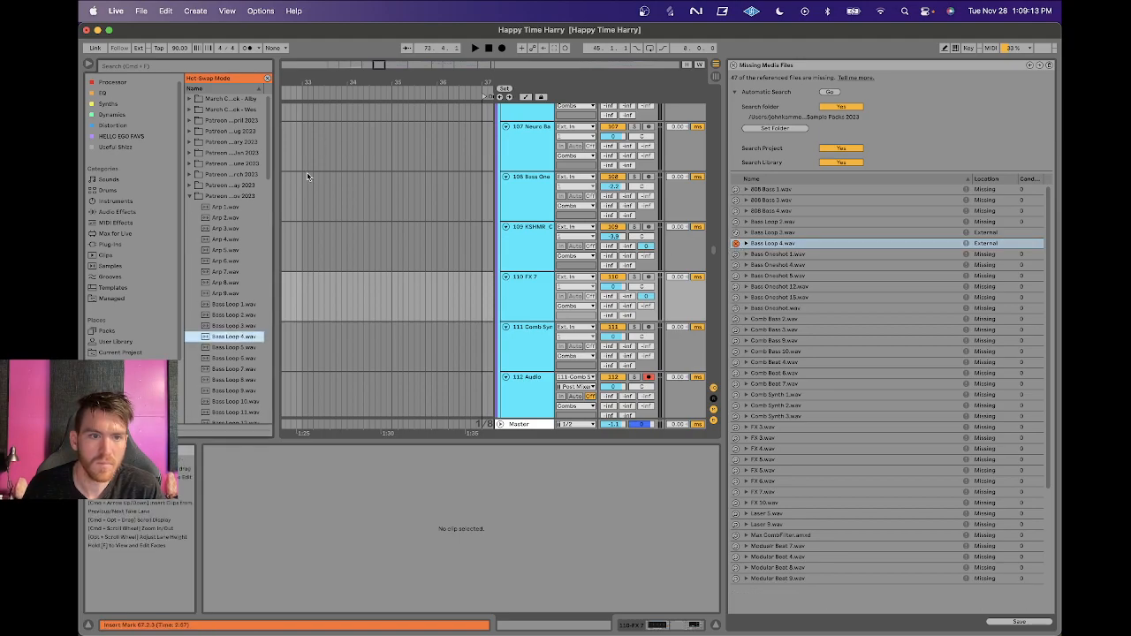
pyautogui.doubleClick(224, 339)
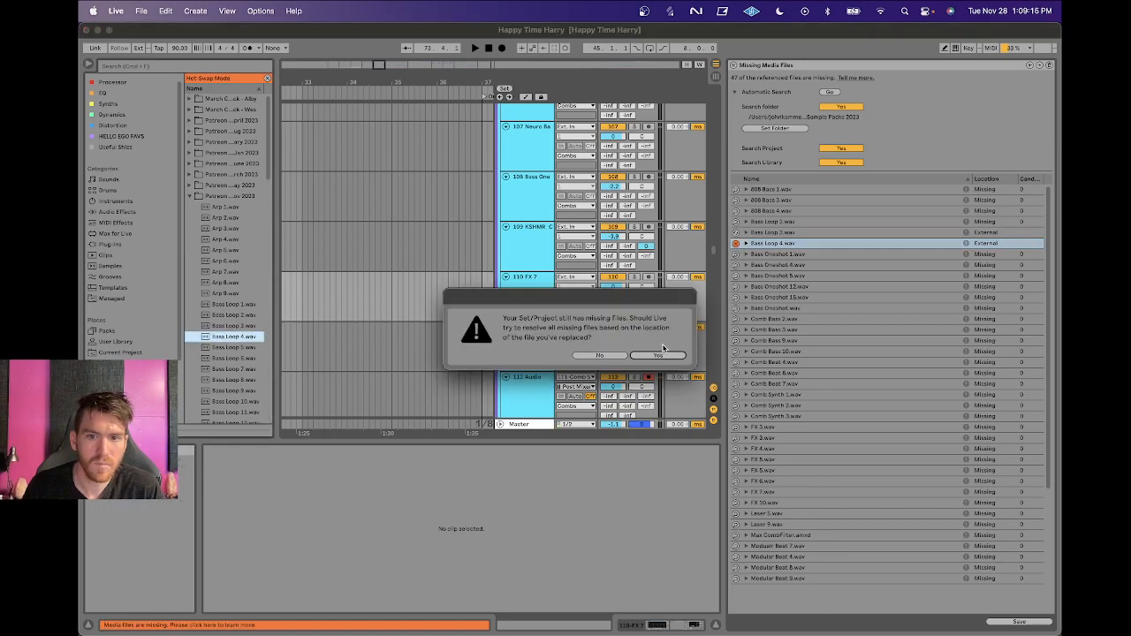
pyautogui.click(654, 356)
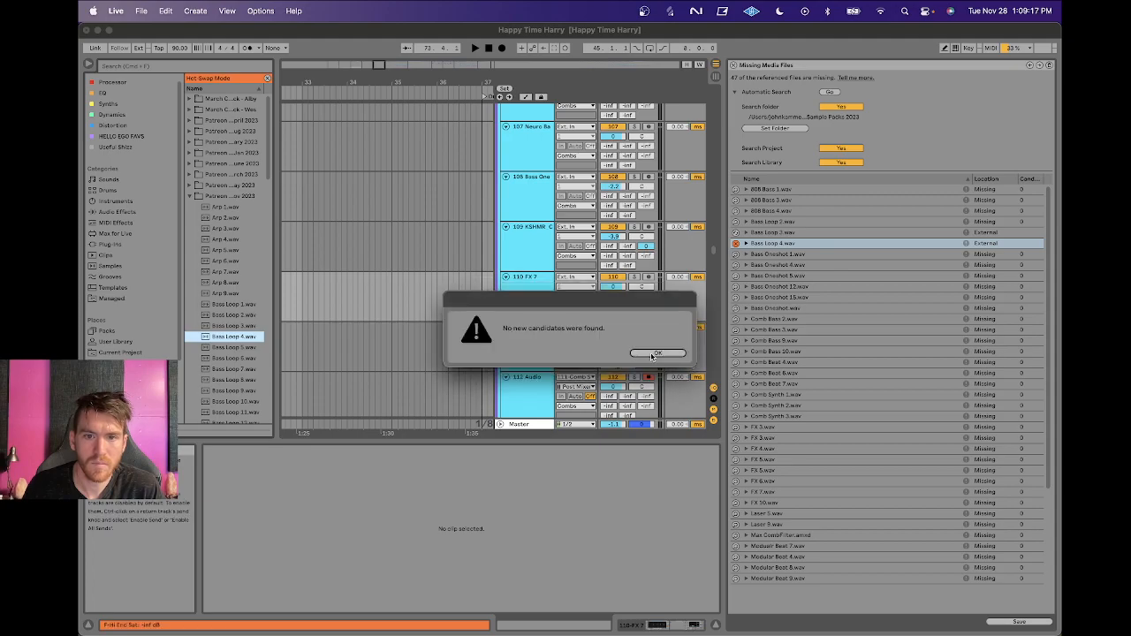
pyautogui.click(658, 352)
# Look through the missing files list and check the hot-swap matches for 808 Bass 1.wav, 808 Bass 3.wav and 808 Bass 4.wav.
pyautogui.click(811, 311)
pyautogui.scroll(-4, 811, 311)
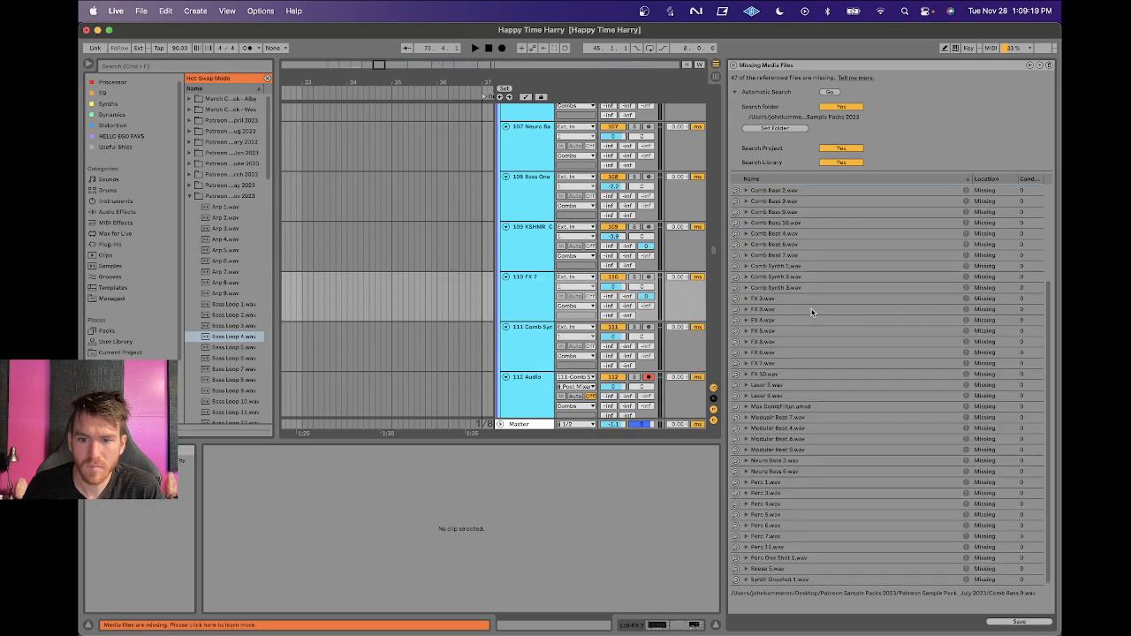
pyautogui.scroll(4, 786, 388)
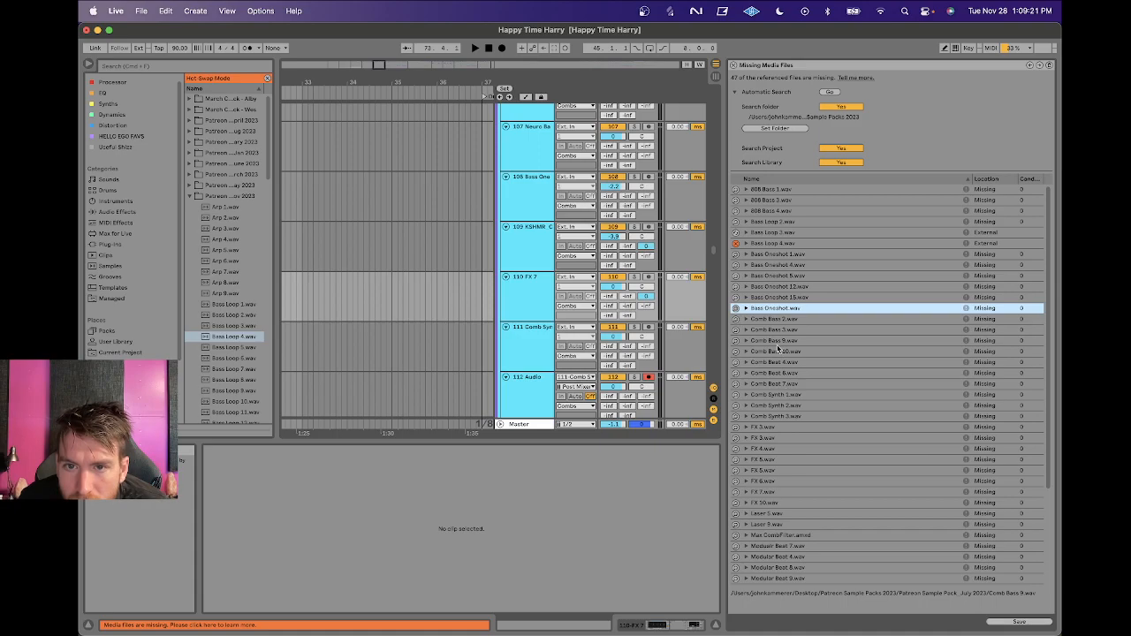
pyautogui.click(735, 190)
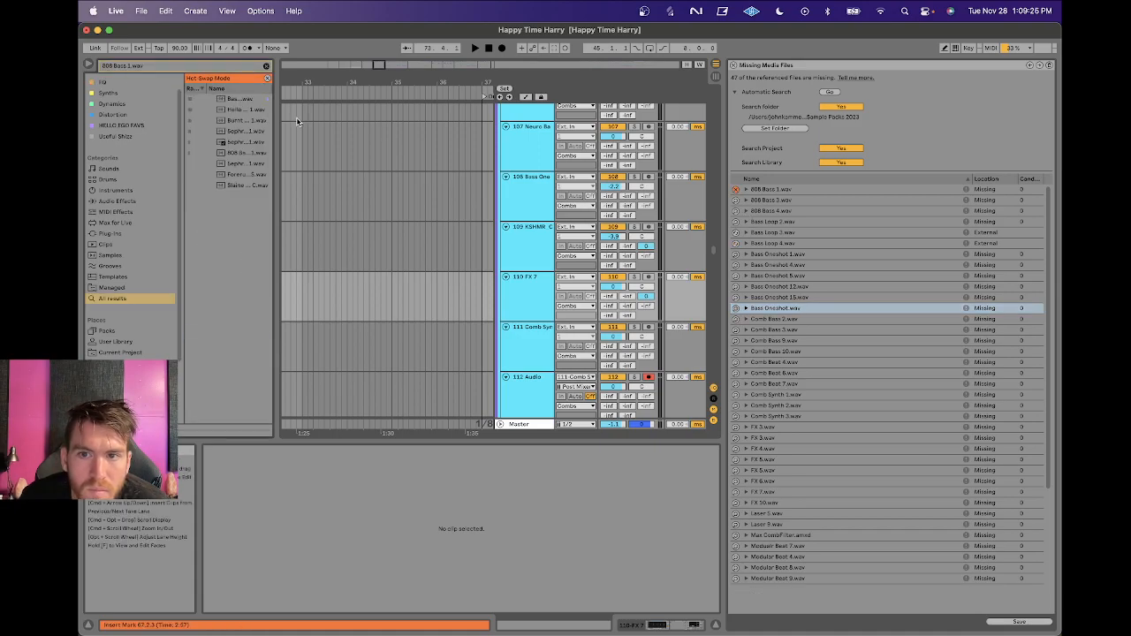
pyautogui.moveTo(276, 129); pyautogui.dragTo(369, 130)
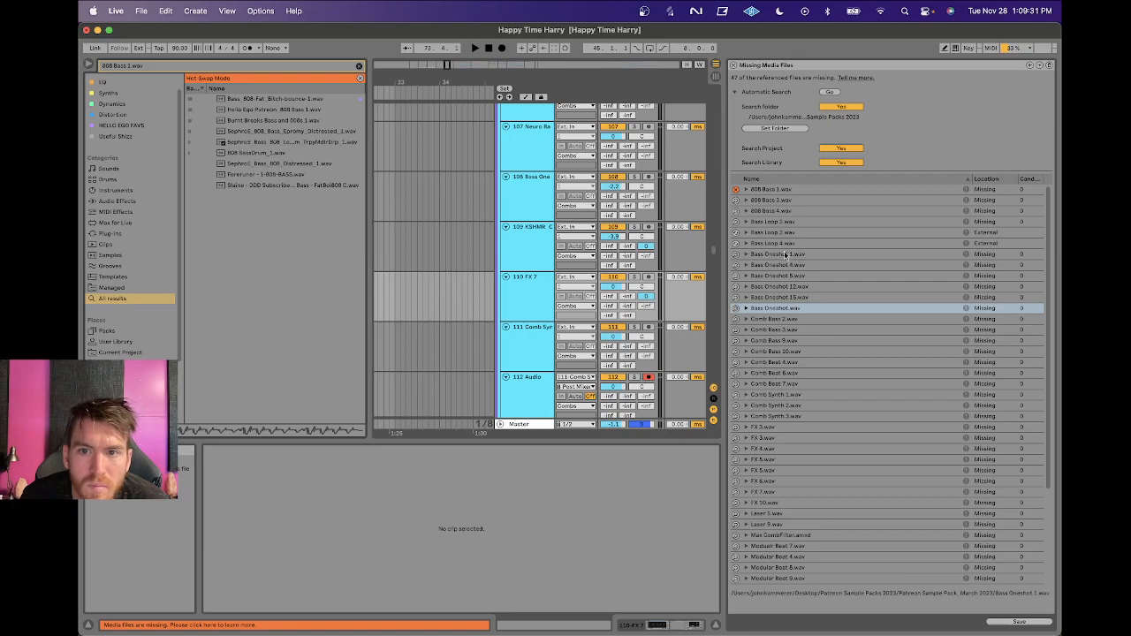
pyautogui.click(735, 200)
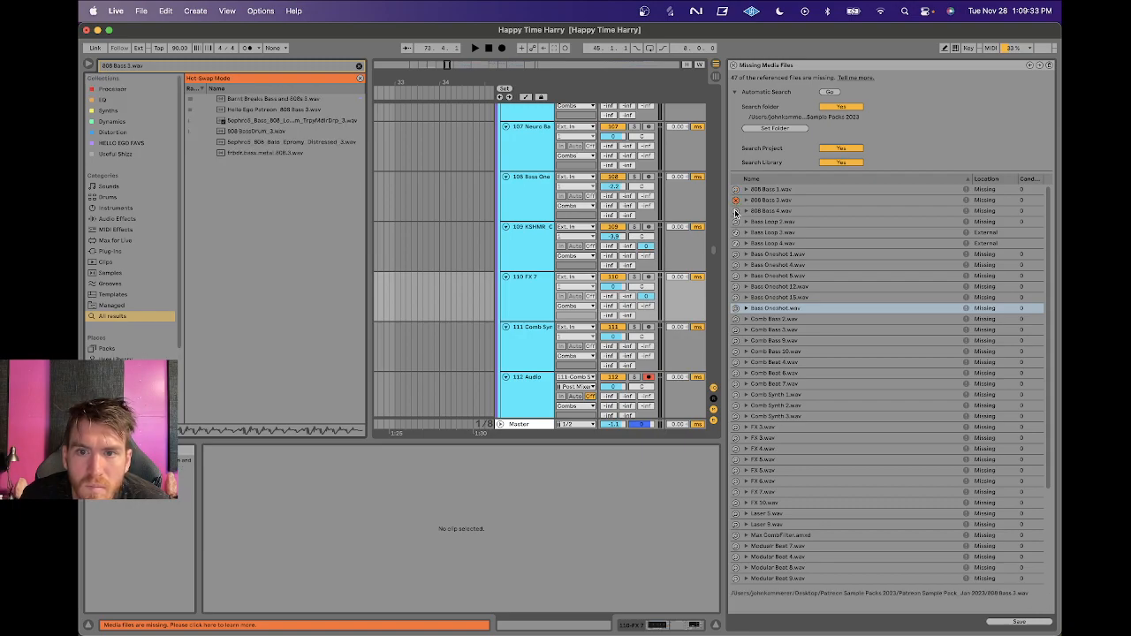
pyautogui.click(735, 213)
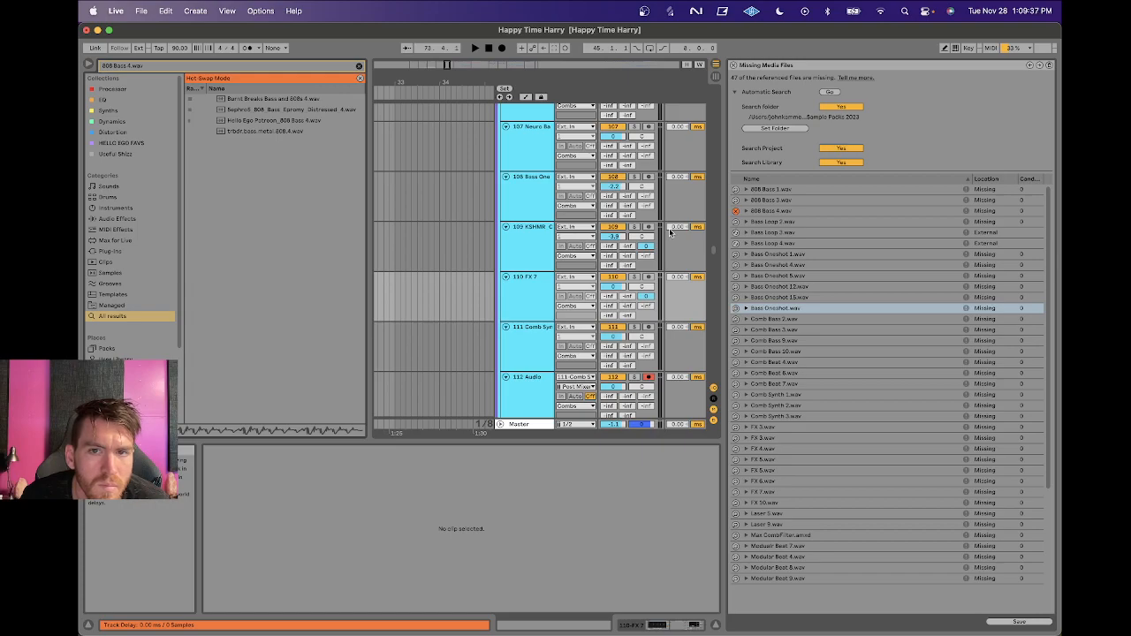
pyautogui.click(360, 78)
# Replace the missing 808 Bass 1.wav, 808 Bass 3.wav and 808 Bass 4.wav with the Hello Ego Patreon_808 Bass samples of the same numbers.
pyautogui.click(735, 190)
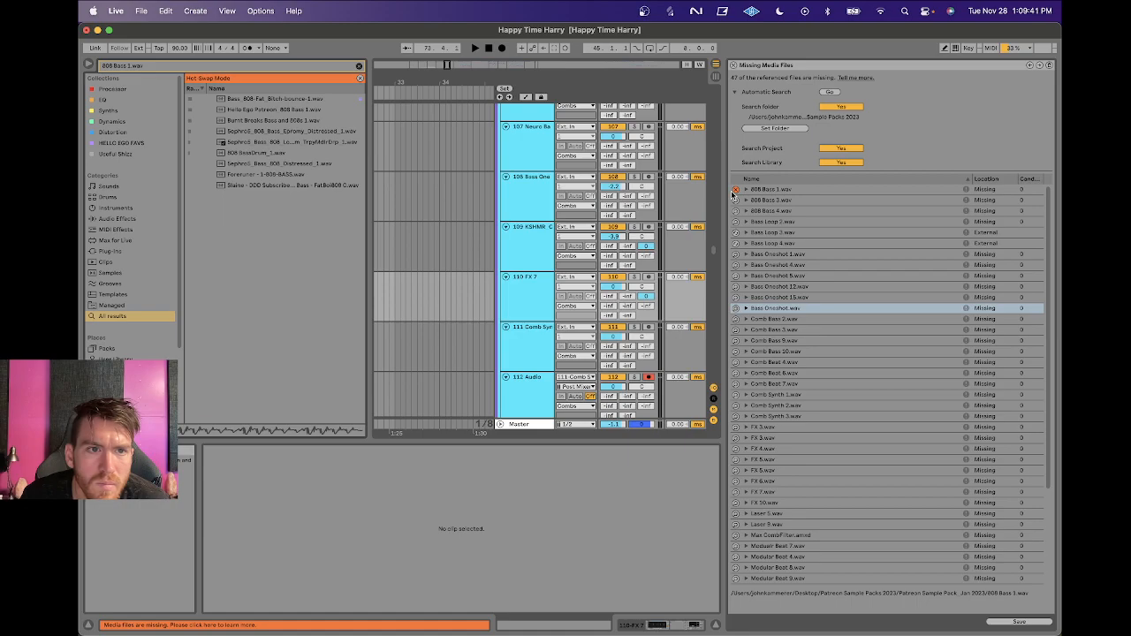
pyautogui.click(308, 111)
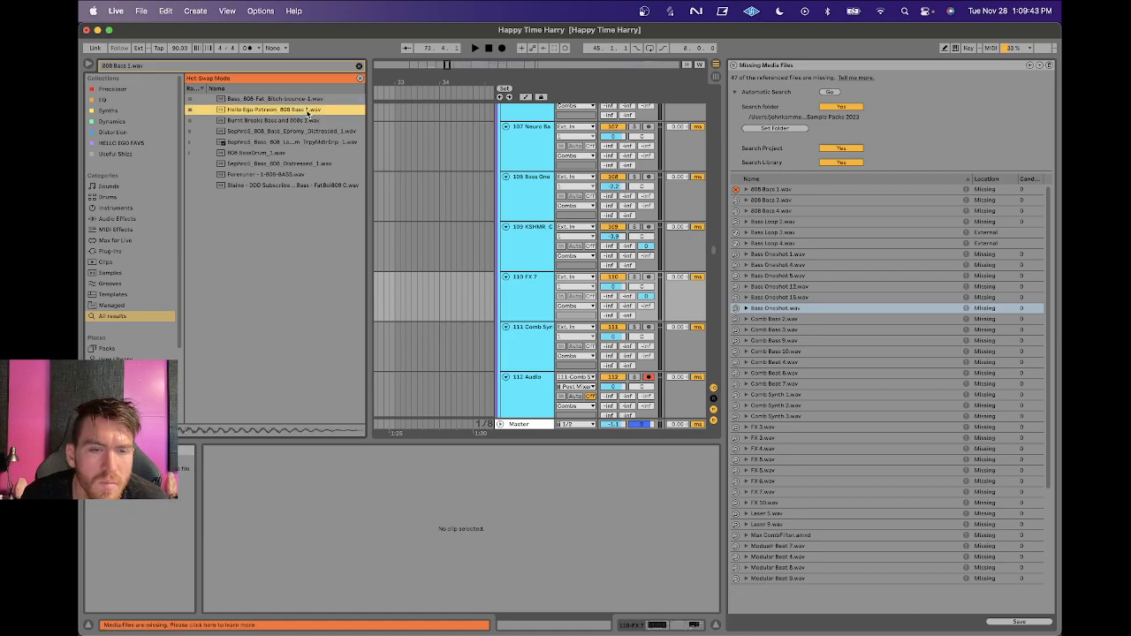
pyautogui.doubleClick(287, 112)
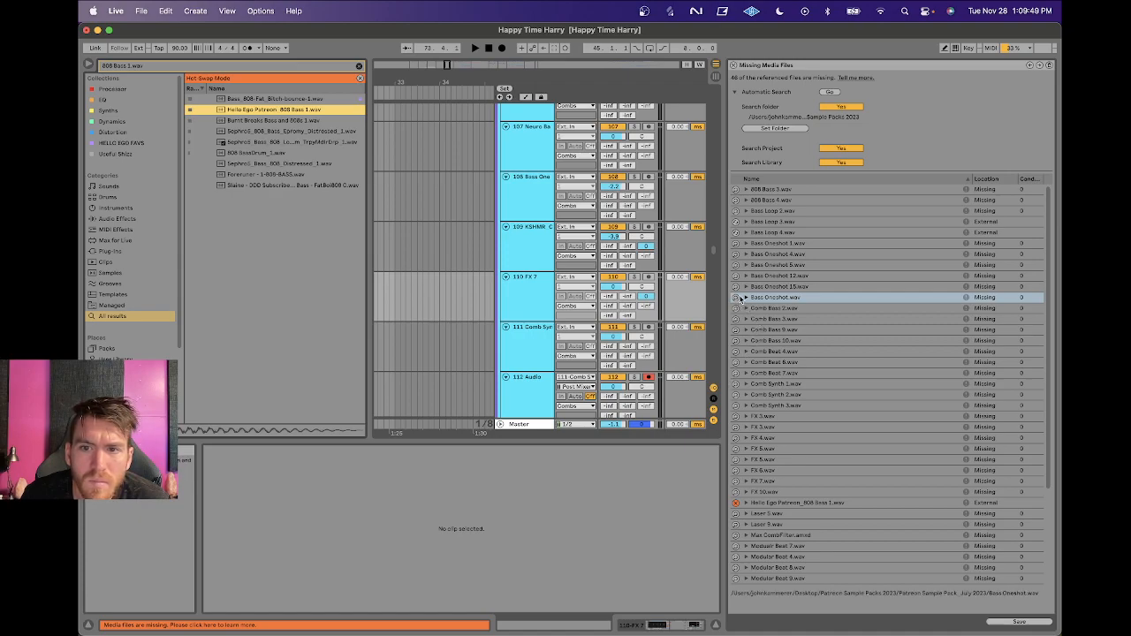
pyautogui.click(735, 189)
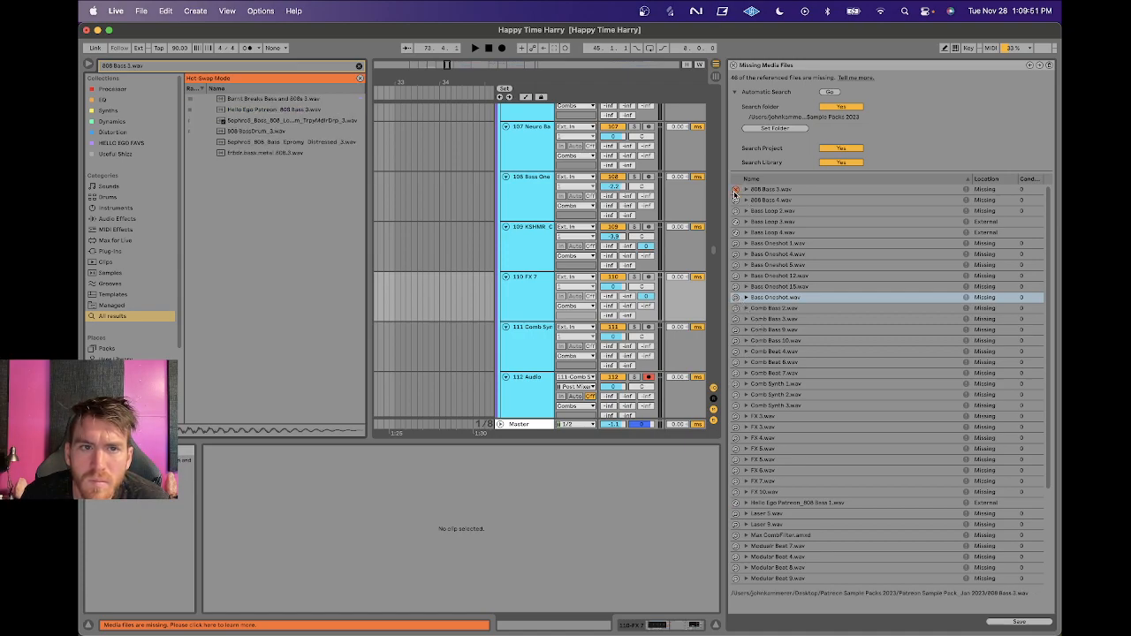
pyautogui.doubleClick(274, 109)
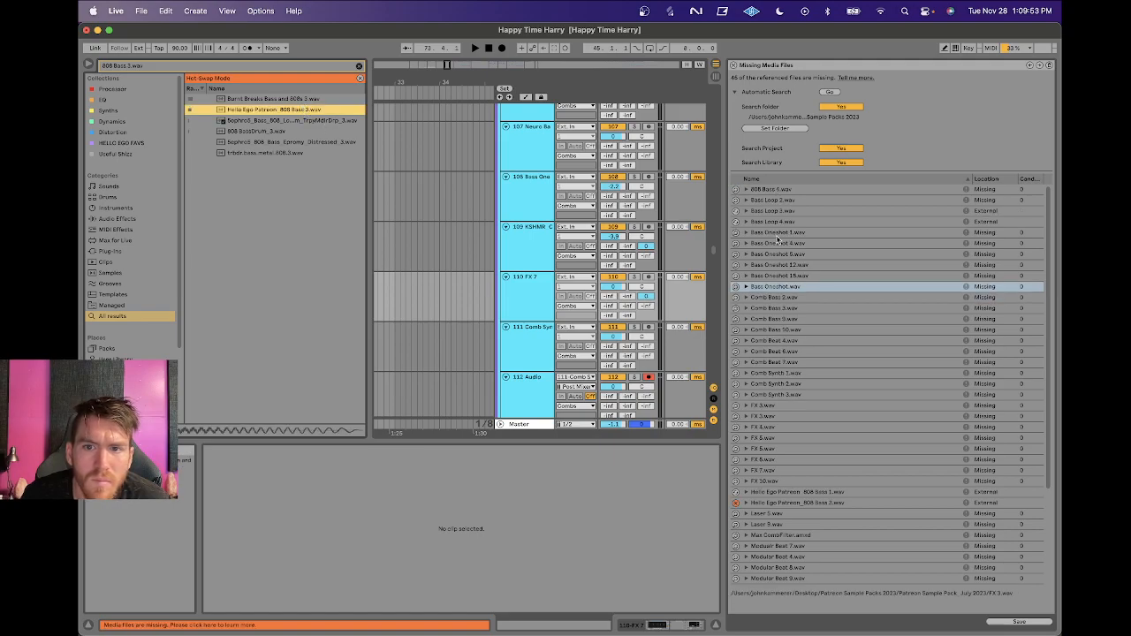
pyautogui.click(735, 189)
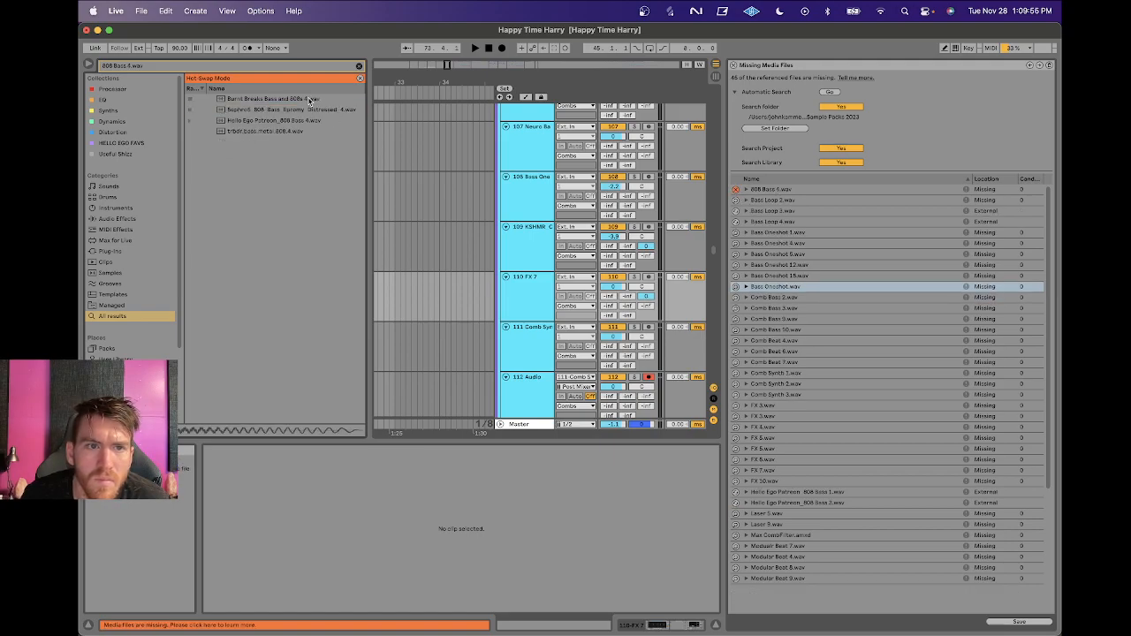
pyautogui.doubleClick(300, 121)
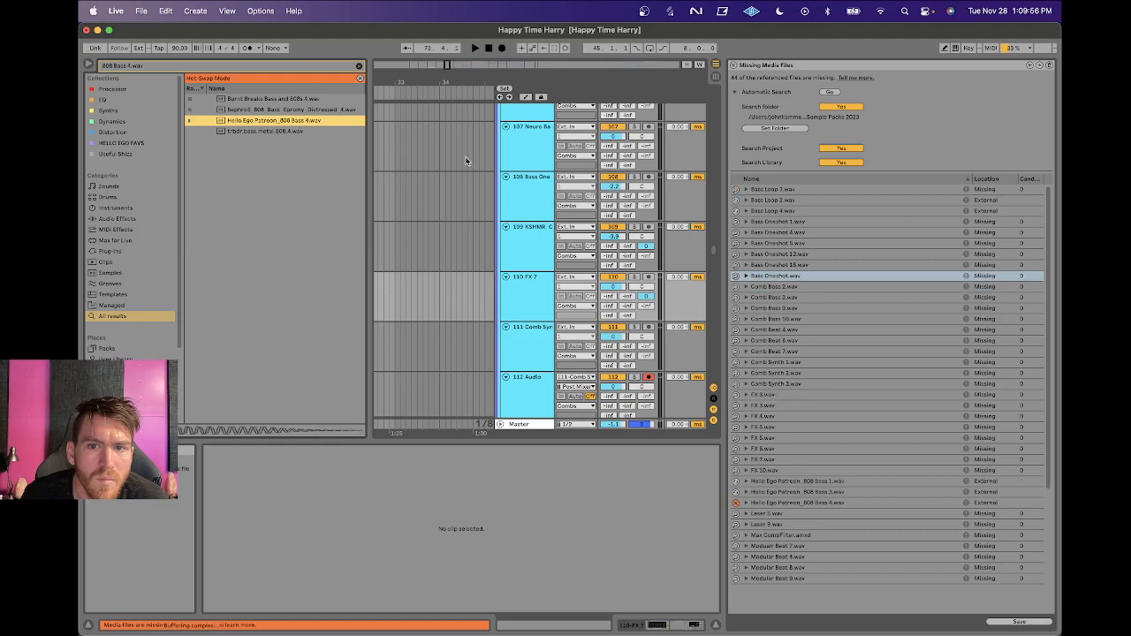
# Replace the missing Bass Loop 2.wav with the first sample of exactly that name and resolve the other missing files from its location.
pyautogui.click(735, 189)
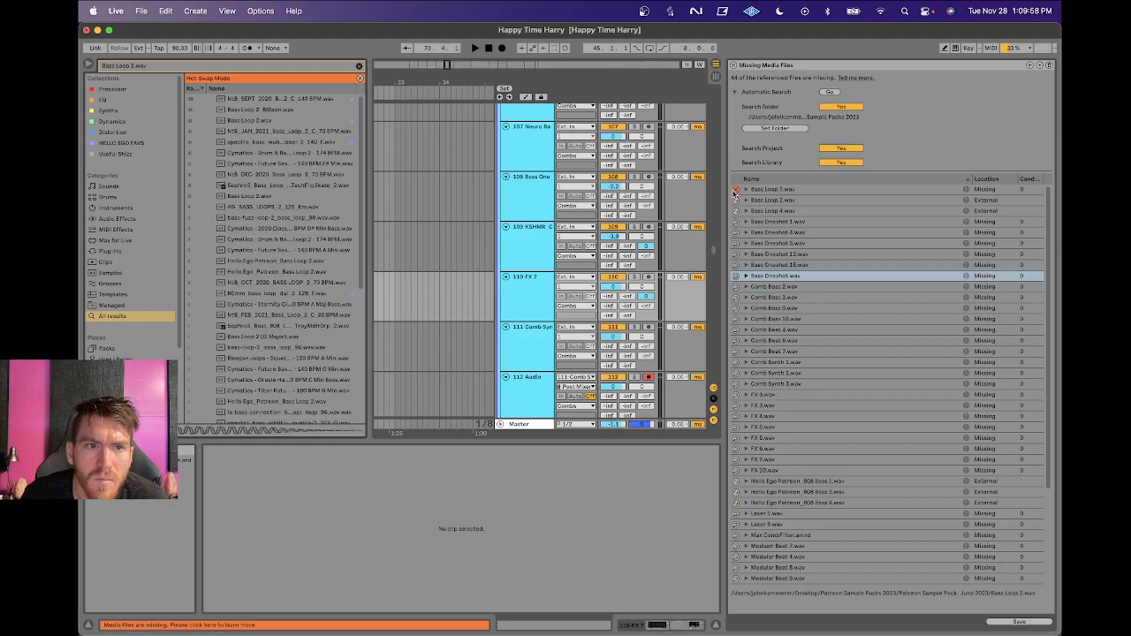
pyautogui.click(257, 121)
pyautogui.doubleClick(257, 123)
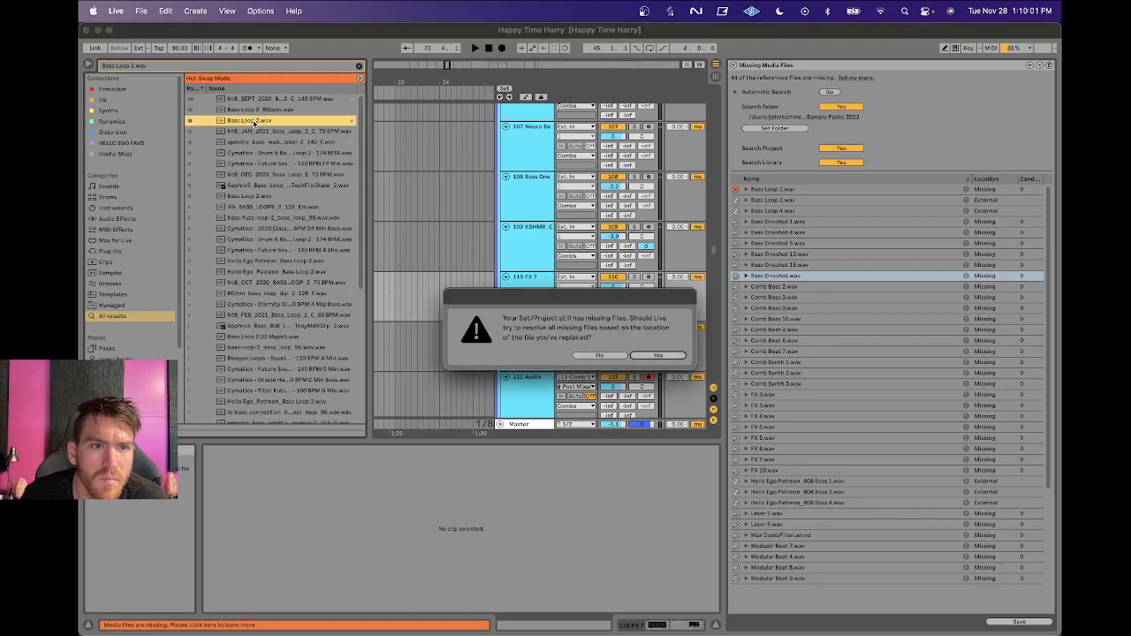
pyautogui.click(650, 355)
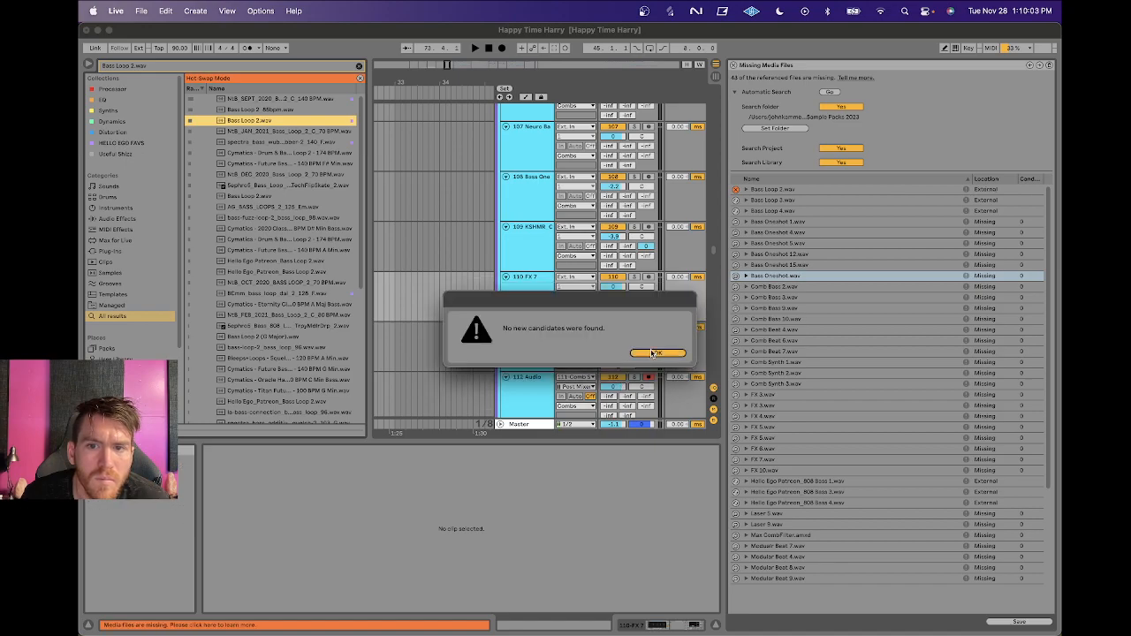
pyautogui.click(652, 352)
# Compare the matches for Bass Oneshot 1.wav and replace it with Hello Ego Patreon_Hello Ego_Bass Oneshot 1.wav, also resolving missing files from its location.
pyautogui.click(735, 221)
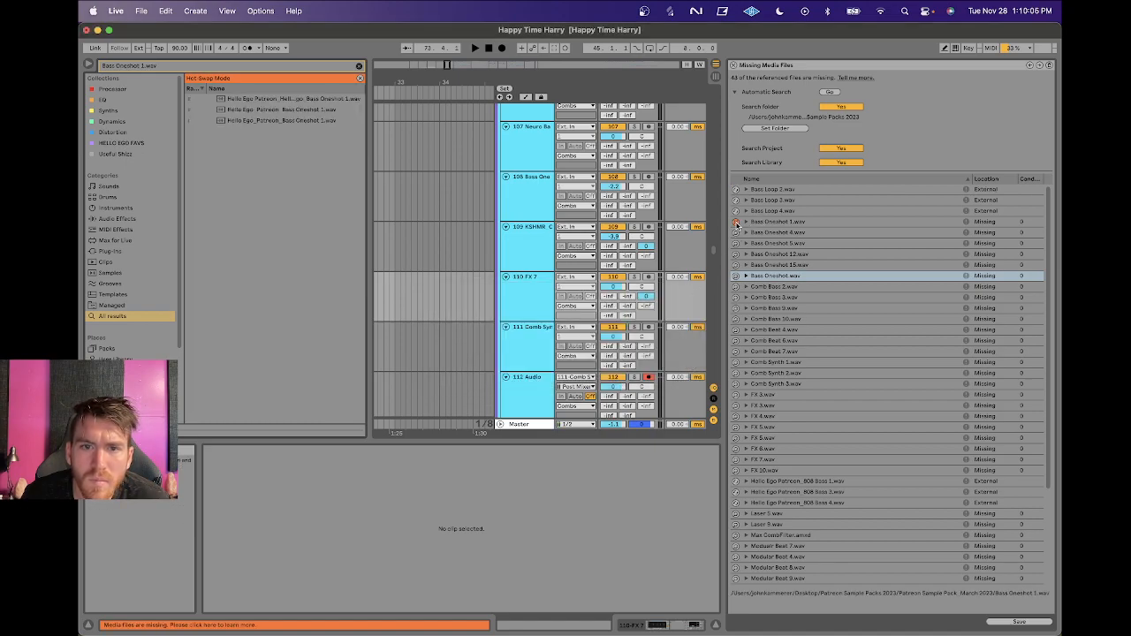
pyautogui.click(297, 121)
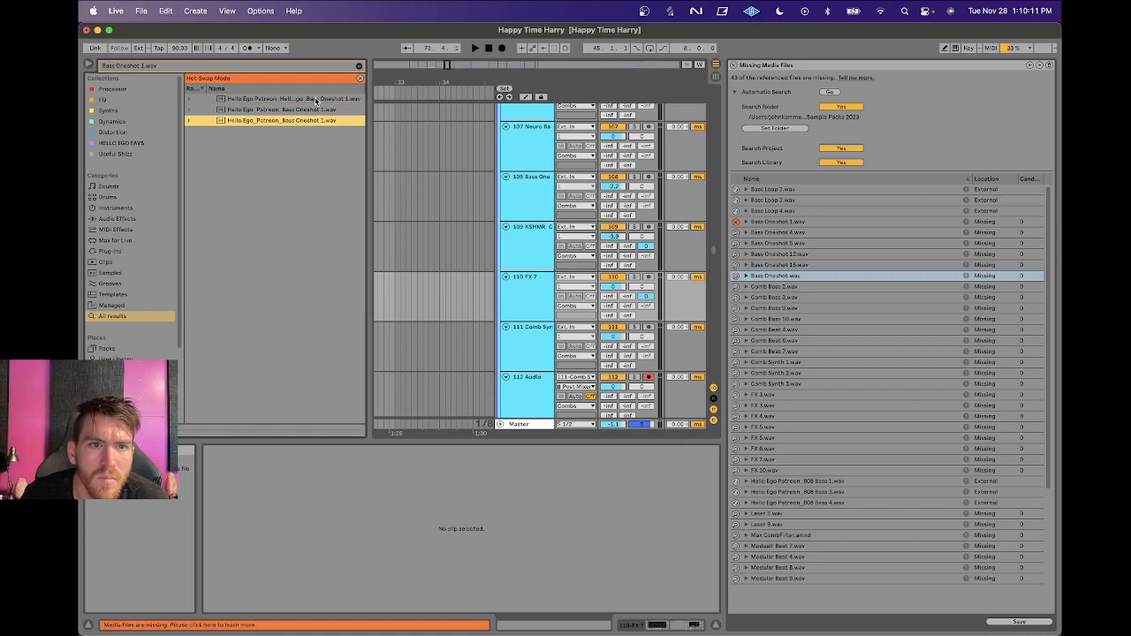
pyautogui.click(316, 100)
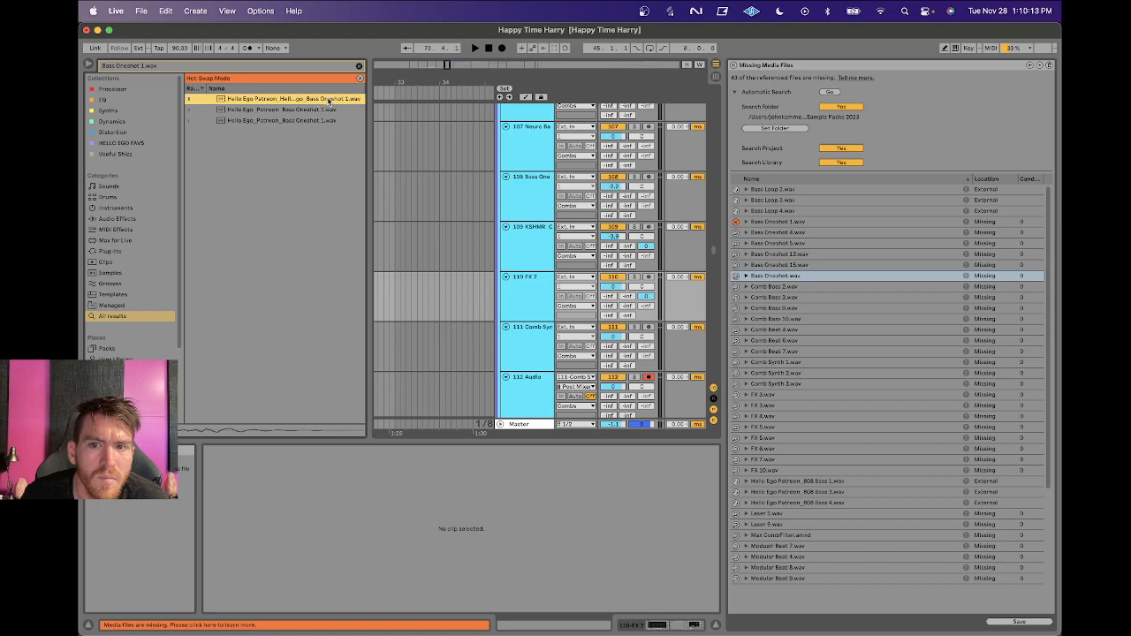
pyautogui.doubleClick(329, 101)
pyautogui.click(677, 356)
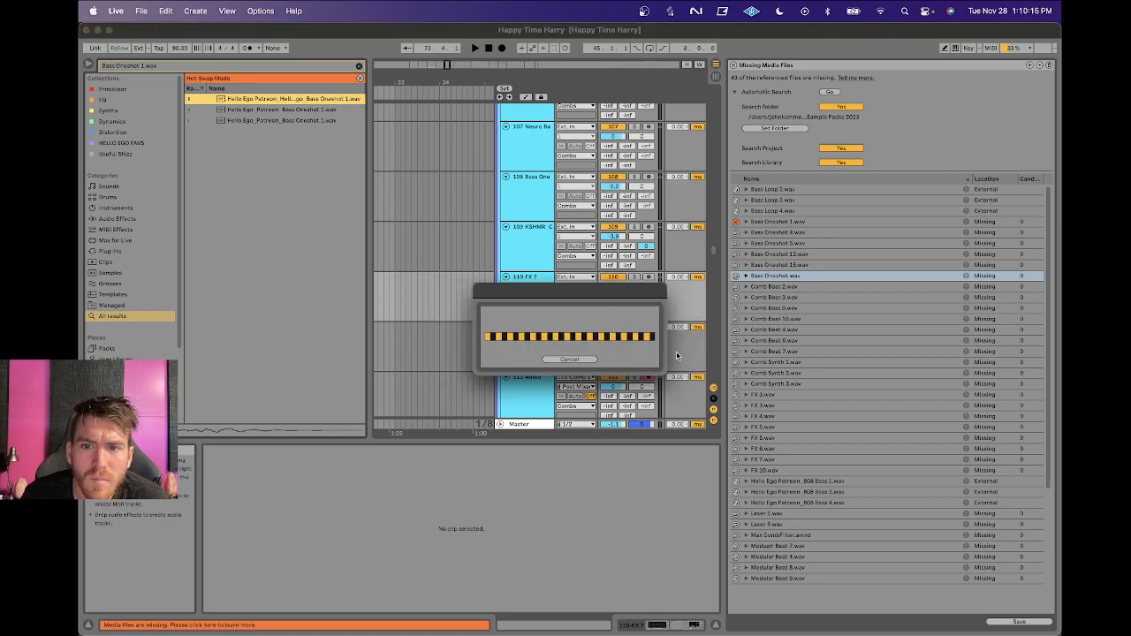
pyautogui.click(673, 353)
# Replace the missing Comb Bass 2.wav and Comb Bass 3.wav with their Hello Ego_Patreon_June23 versions, resolving other missing files from their location each time.
pyautogui.click(734, 276)
pyautogui.doubleClick(274, 98)
pyautogui.click(654, 355)
pyautogui.click(663, 352)
pyautogui.click(736, 276)
pyautogui.doubleClick(328, 99)
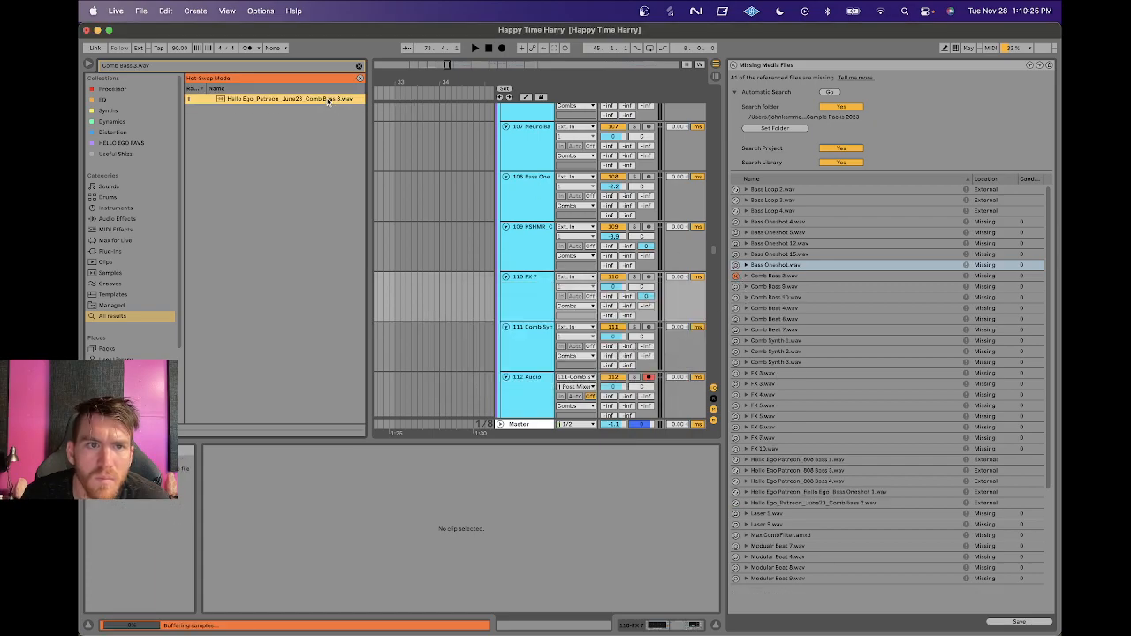
pyautogui.click(654, 356)
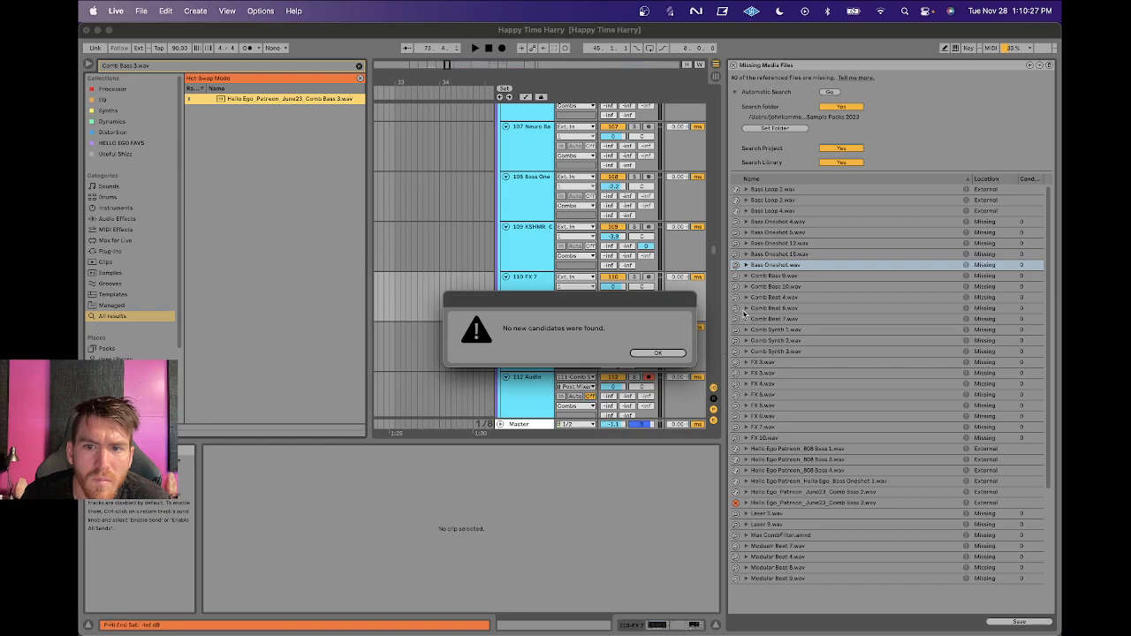
pyautogui.press('Return')
# Replace the missing Comb Bass 9.wav and Comb Bass 10.wav with their Hello Ego_Patreon_June23 versions, resolving other missing files from their location each time.
pyautogui.click(736, 276)
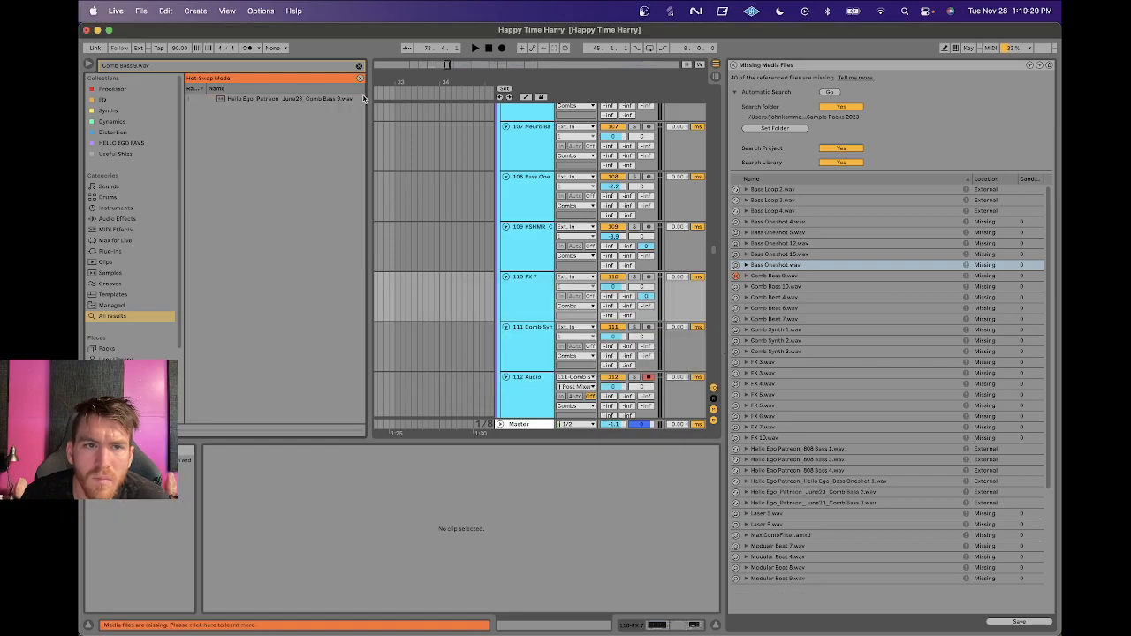
pyautogui.doubleClick(322, 99)
pyautogui.click(654, 355)
pyautogui.click(645, 357)
pyautogui.click(736, 275)
pyautogui.doubleClick(321, 99)
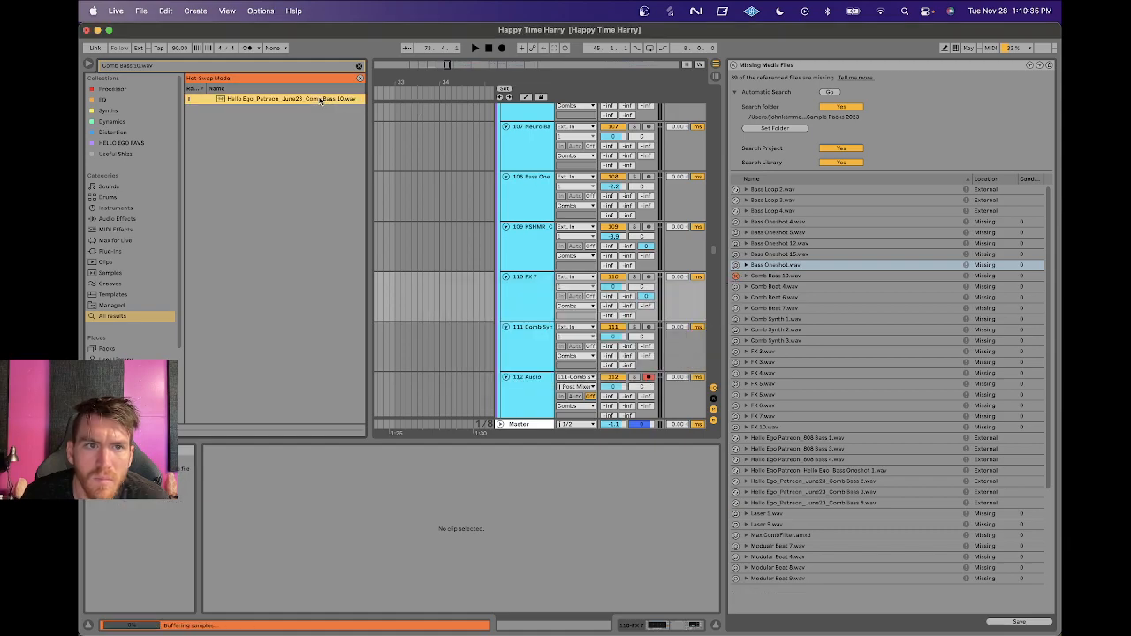
pyautogui.click(649, 354)
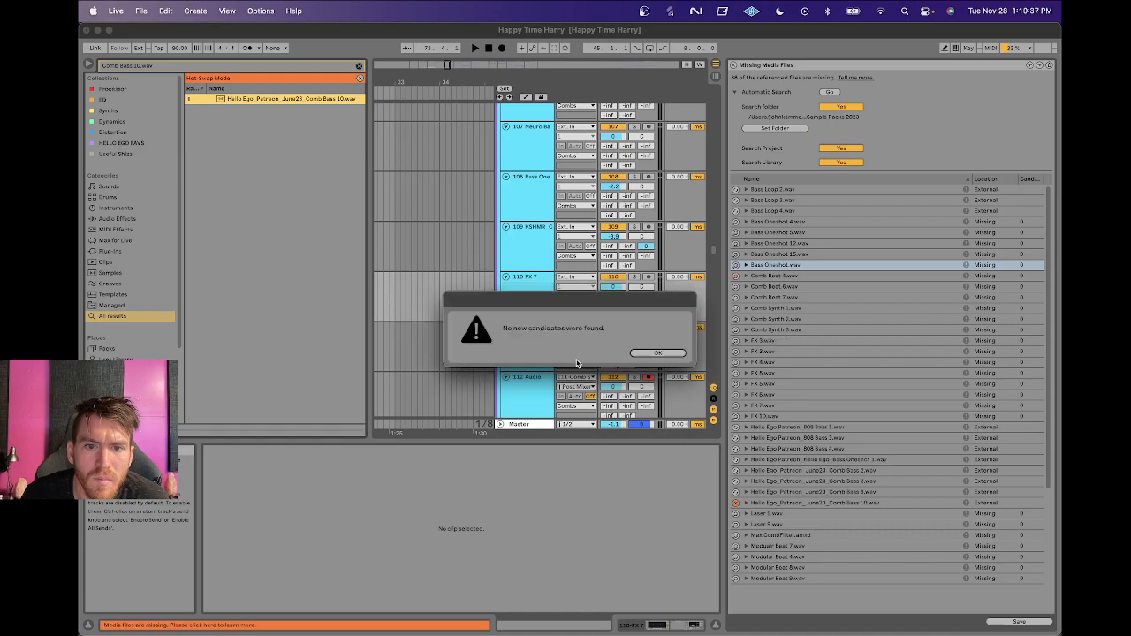
pyautogui.click(655, 353)
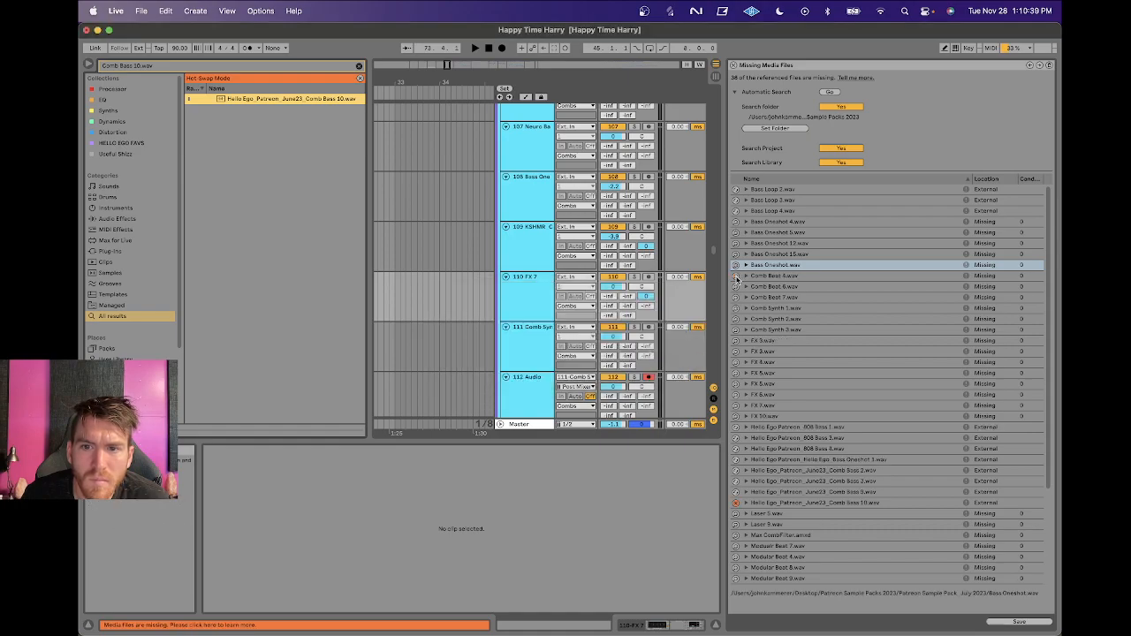
# Replace the missing Comb Beat 4.wav and Comb Beat 6.wav with their Hello Ego_Patreon_June23 versions, resolving other missing files from their location each time.
pyautogui.click(736, 275)
pyautogui.doubleClick(292, 99)
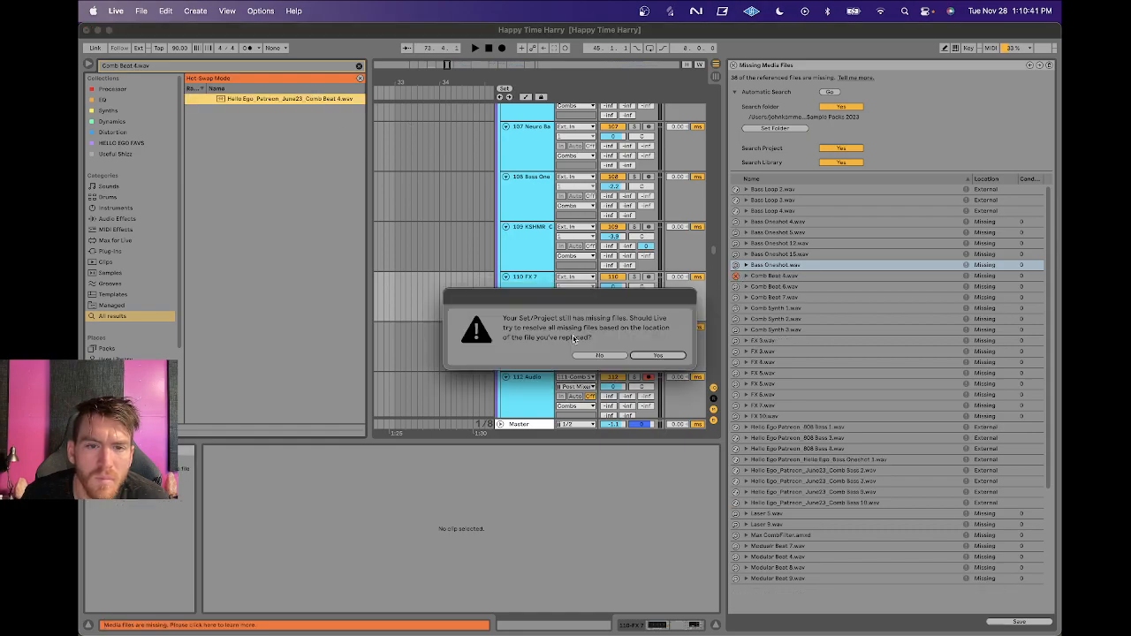
pyautogui.click(643, 356)
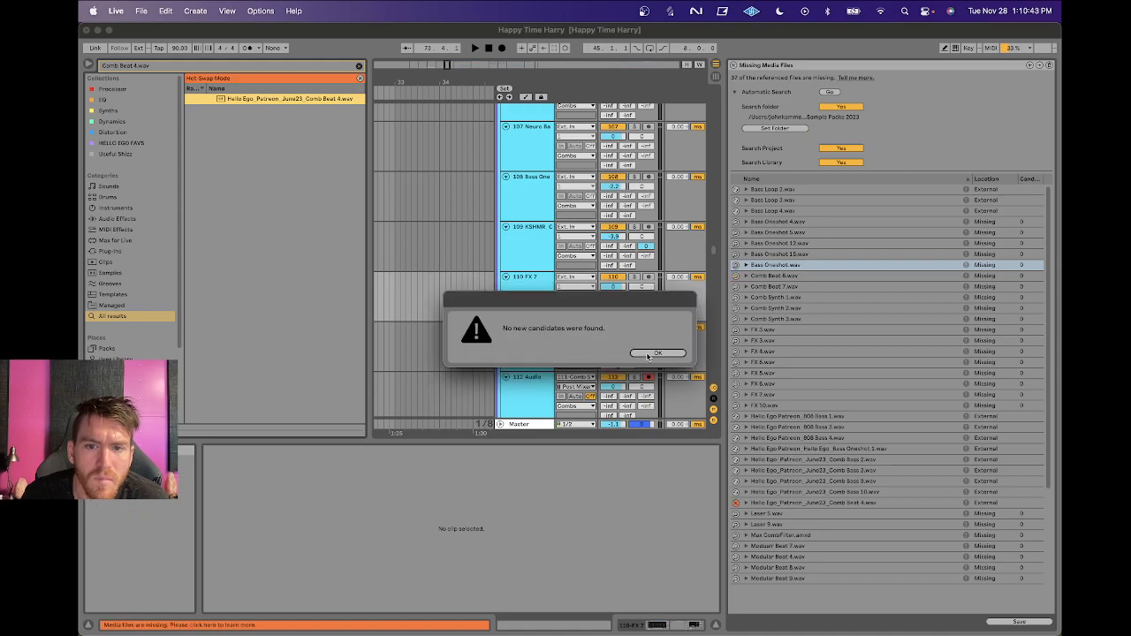
pyautogui.click(656, 354)
pyautogui.click(736, 276)
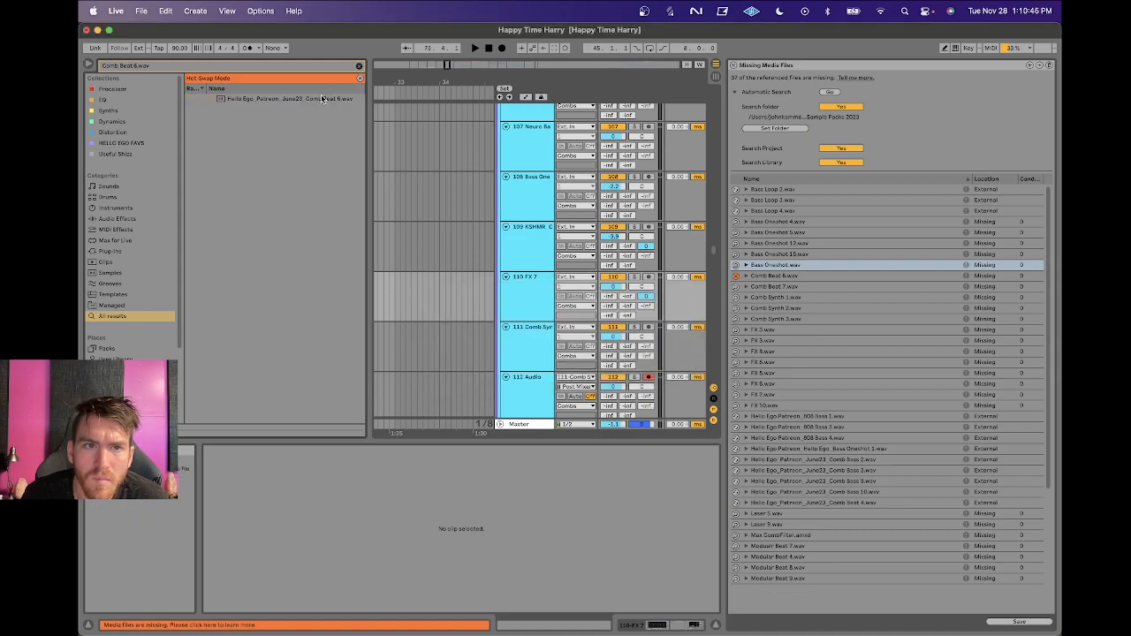
pyautogui.doubleClick(322, 99)
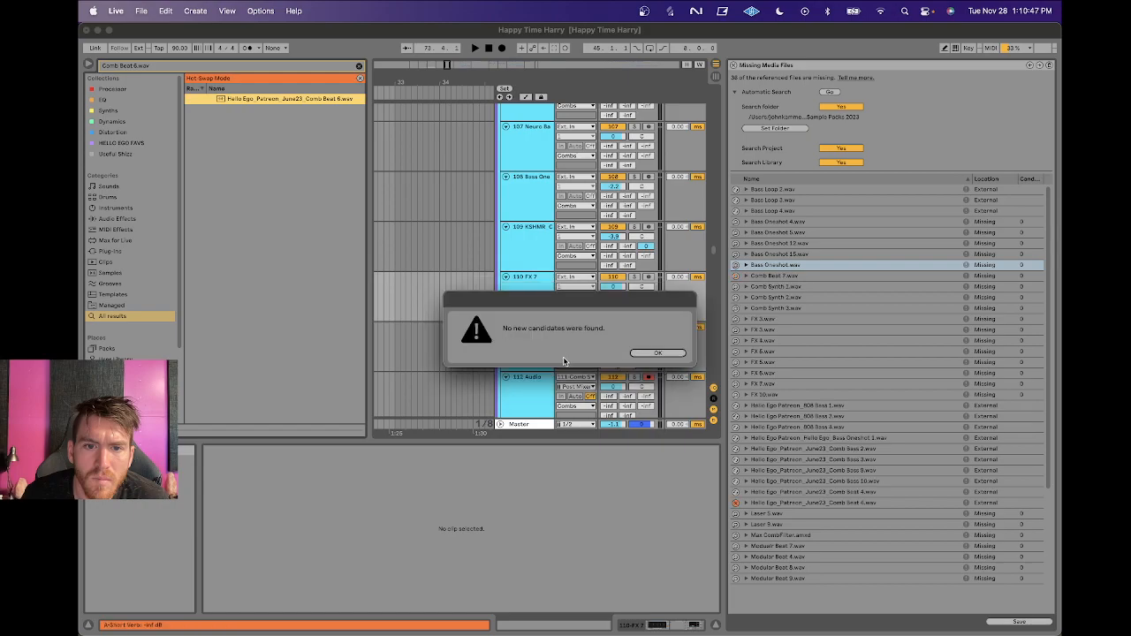
pyautogui.click(661, 351)
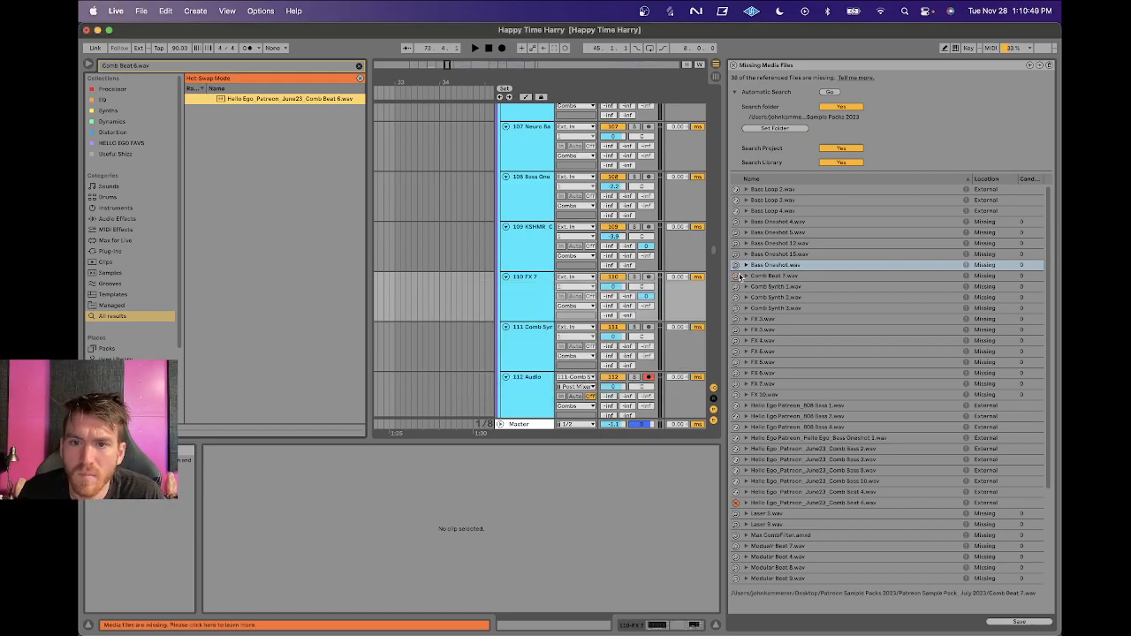
# Replace the missing Comb Beat 7.wav with Hello Ego_Patreon_June23_Comb Beat 7.wav and resolve the other missing files from its location.
pyautogui.click(737, 275)
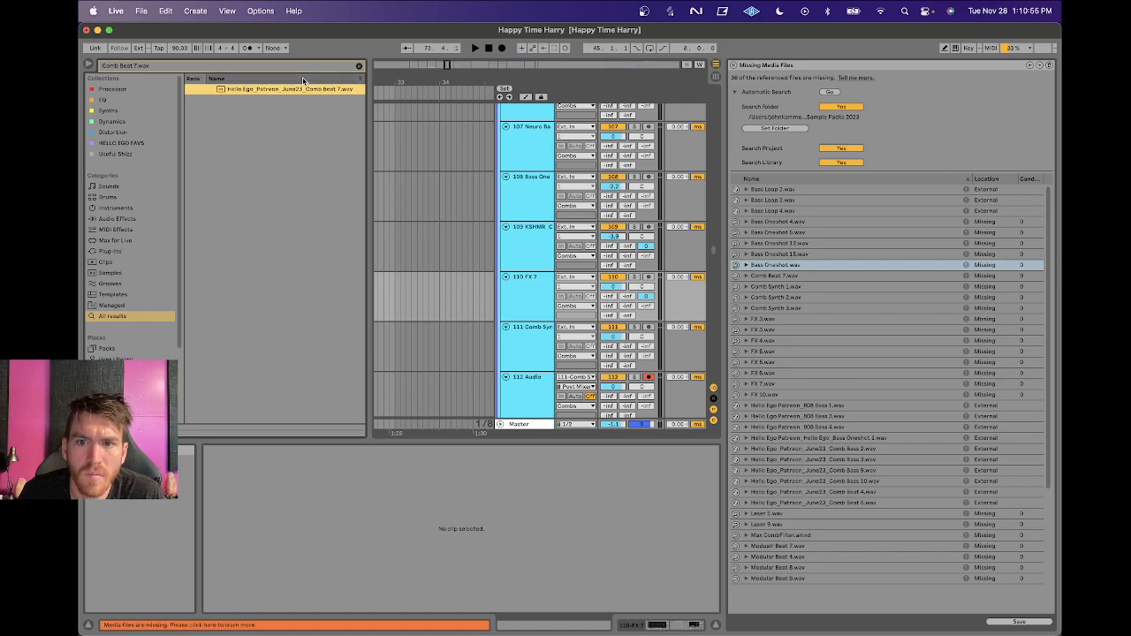
pyautogui.click(736, 275)
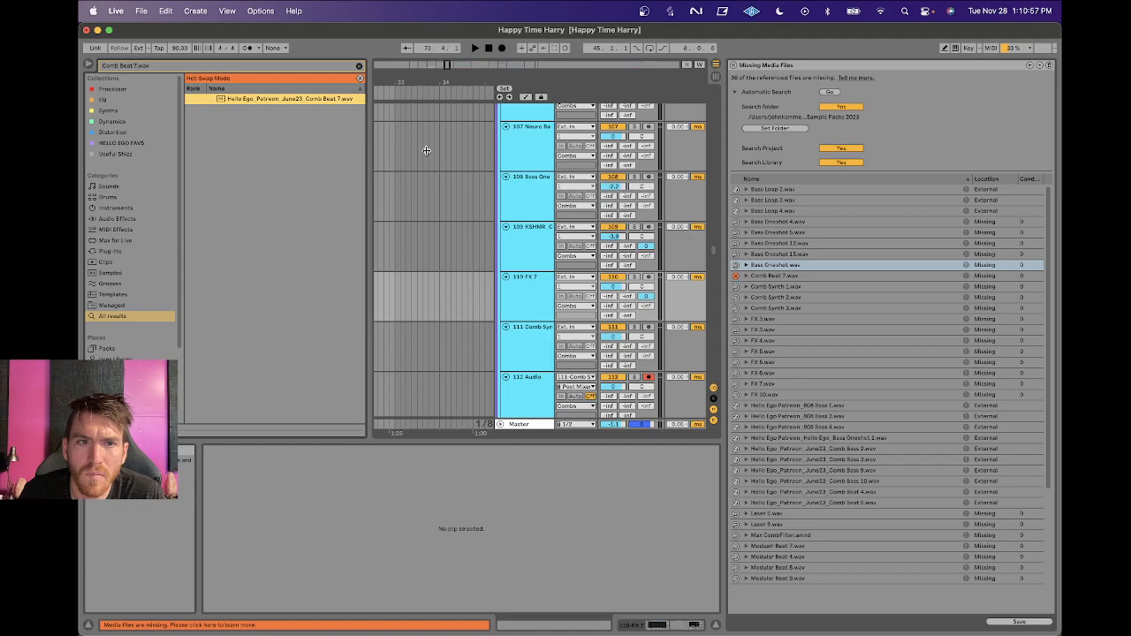
pyautogui.doubleClick(323, 99)
pyautogui.press('Return')
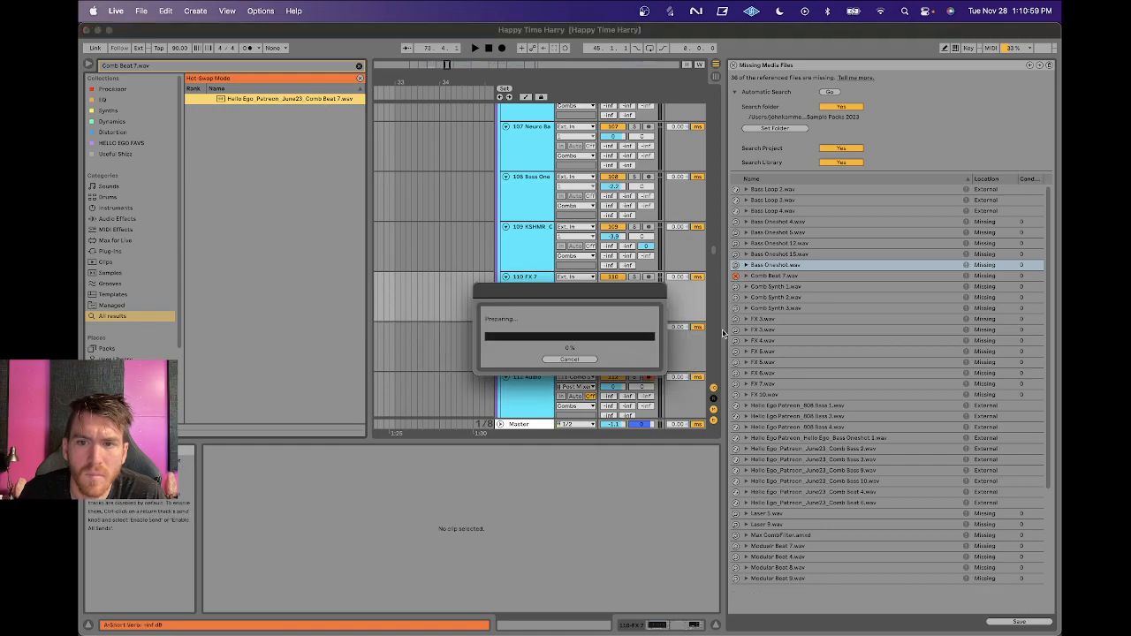
pyautogui.press('Return')
# Replace the missing Comb Synth 1.wav and Comb Synth 2.wav with their Hello Ego_Patreon_June23 versions, resolving other missing files from their location each time.
pyautogui.click(736, 276)
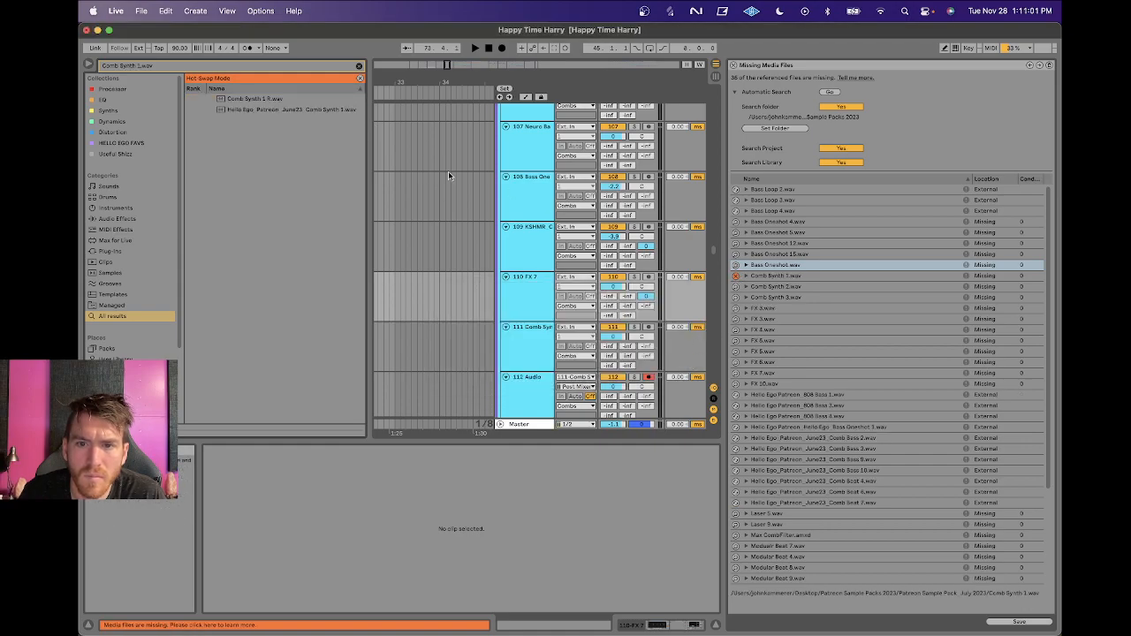
pyautogui.doubleClick(269, 110)
pyautogui.press('Return')
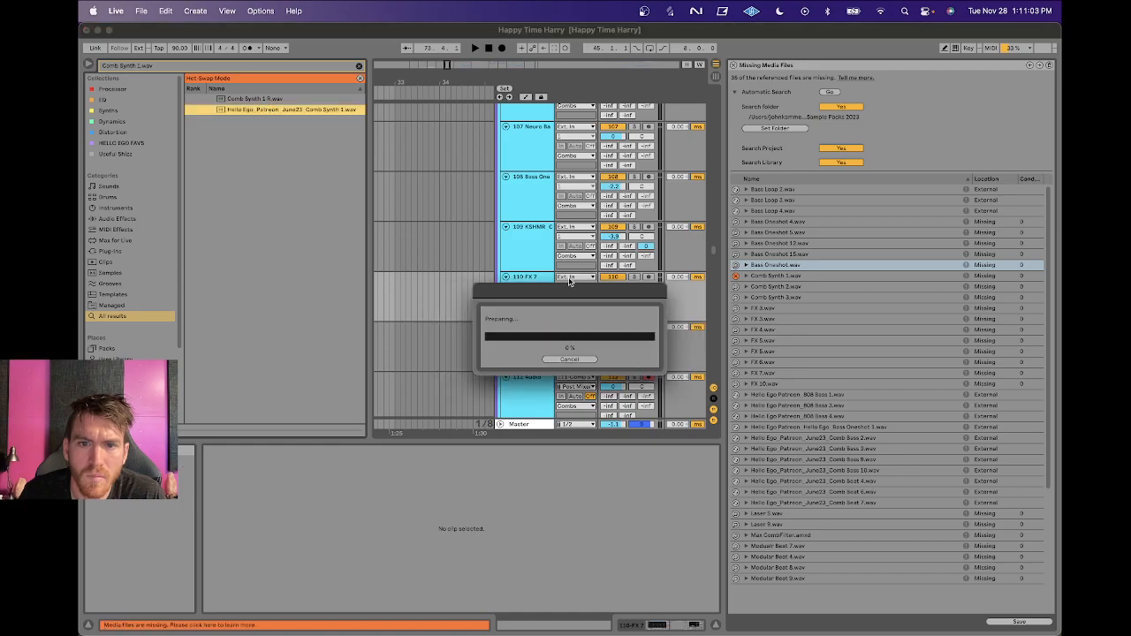
pyautogui.click(676, 353)
pyautogui.click(736, 277)
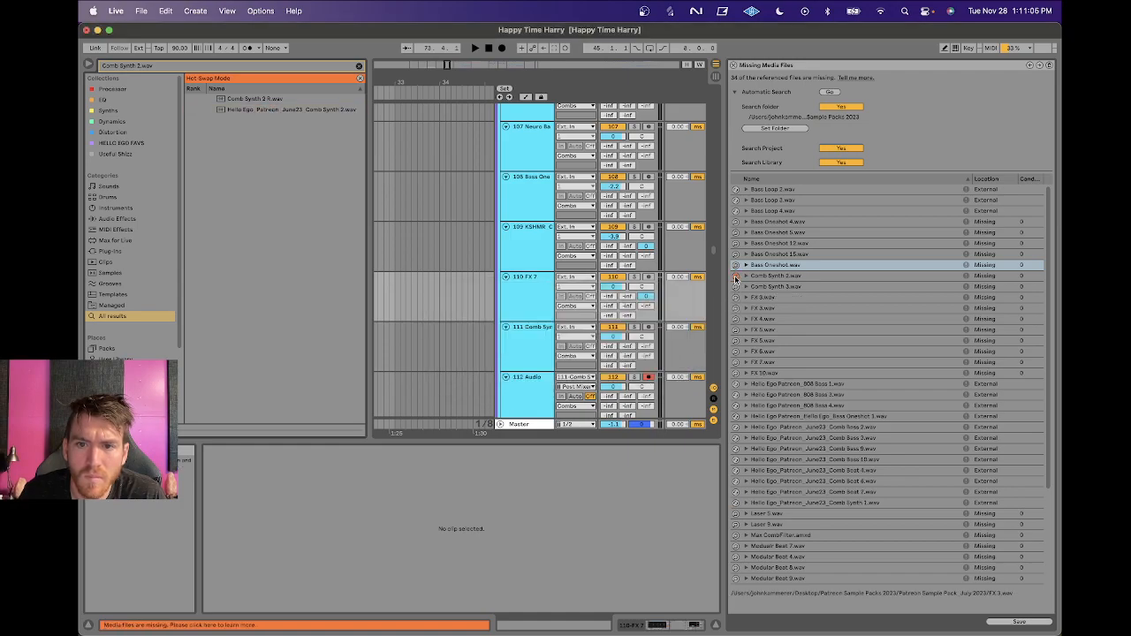
pyautogui.doubleClick(319, 110)
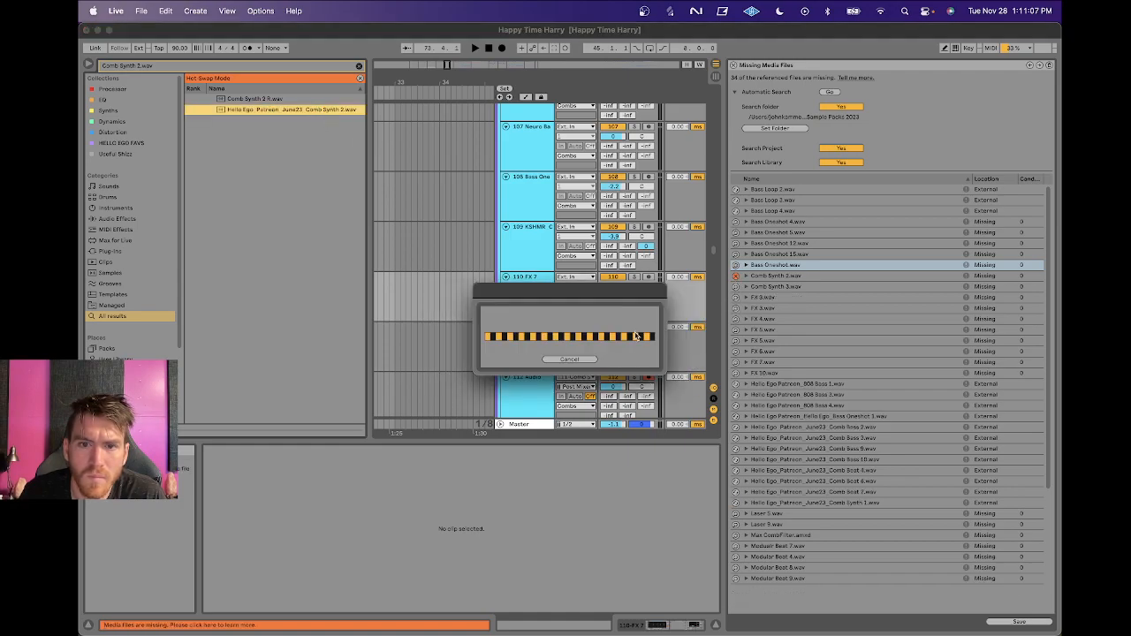
pyautogui.click(658, 358)
# Replace the missing Comb Synth 3.wav with Hello Ego_Patreon_June23_Comb Synth 3.wav and resolve the other missing files from its location.
pyautogui.click(736, 276)
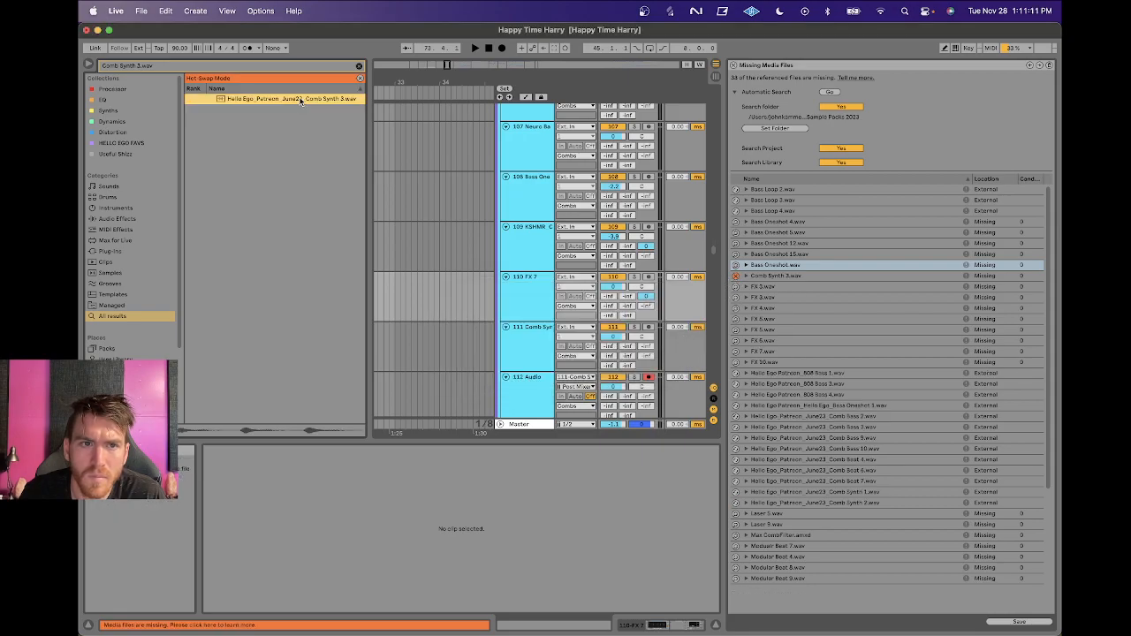
pyautogui.doubleClick(301, 99)
pyautogui.click(655, 353)
pyautogui.click(655, 354)
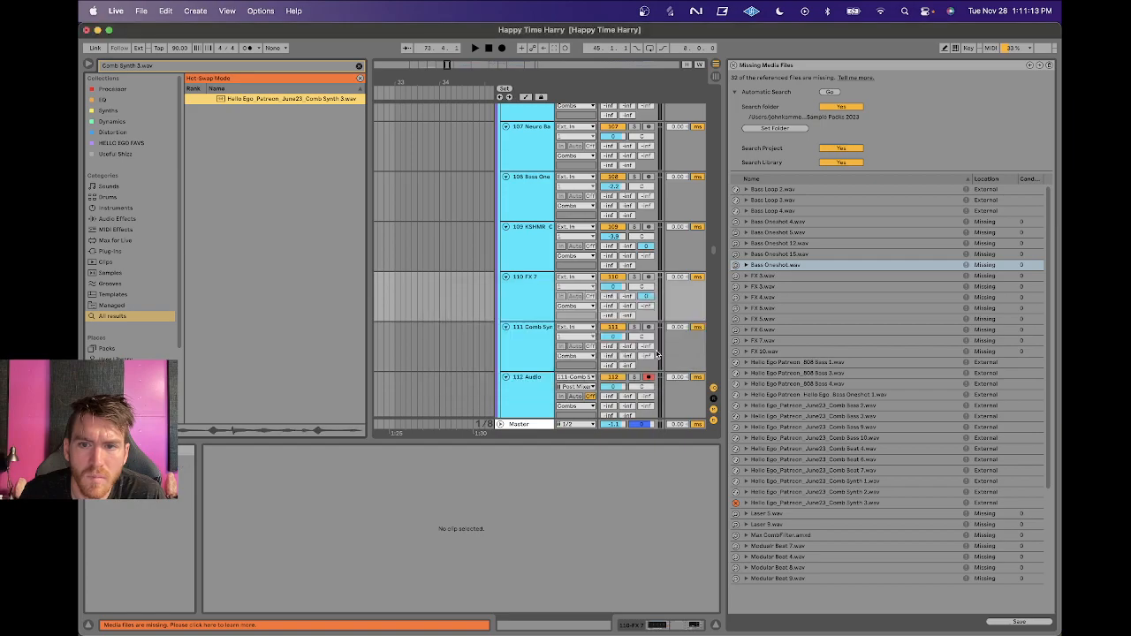
# Replace the first missing FX 3.wav with Hello Ego_Patreon_June23_FX 3.wav and resolve the other missing files from its location.
pyautogui.click(736, 276)
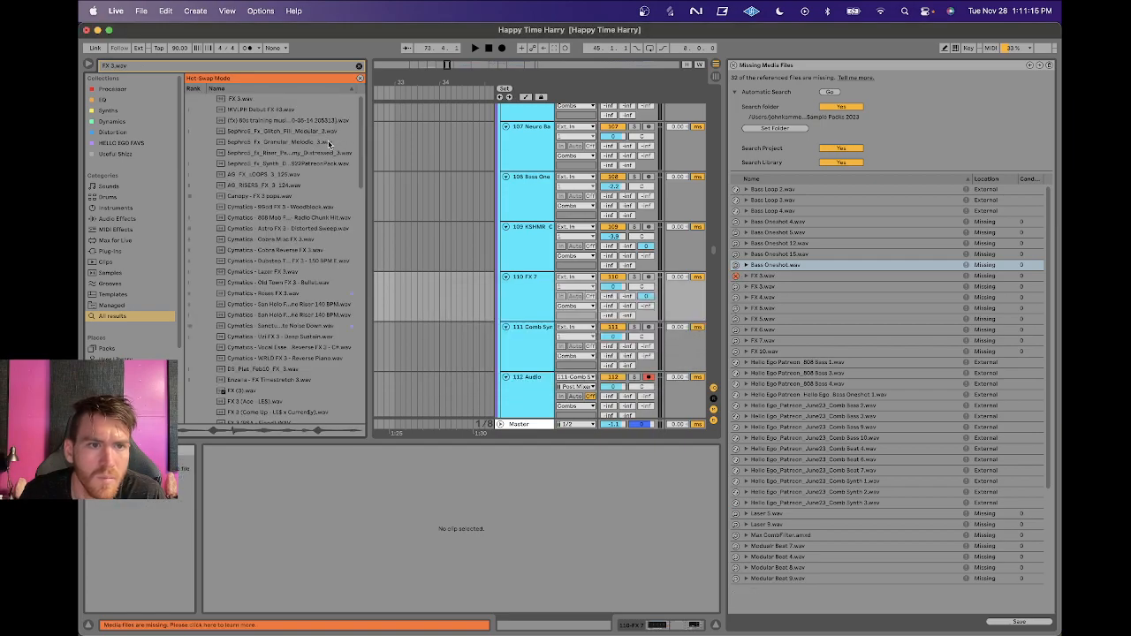
pyautogui.scroll(-10, 300, 178)
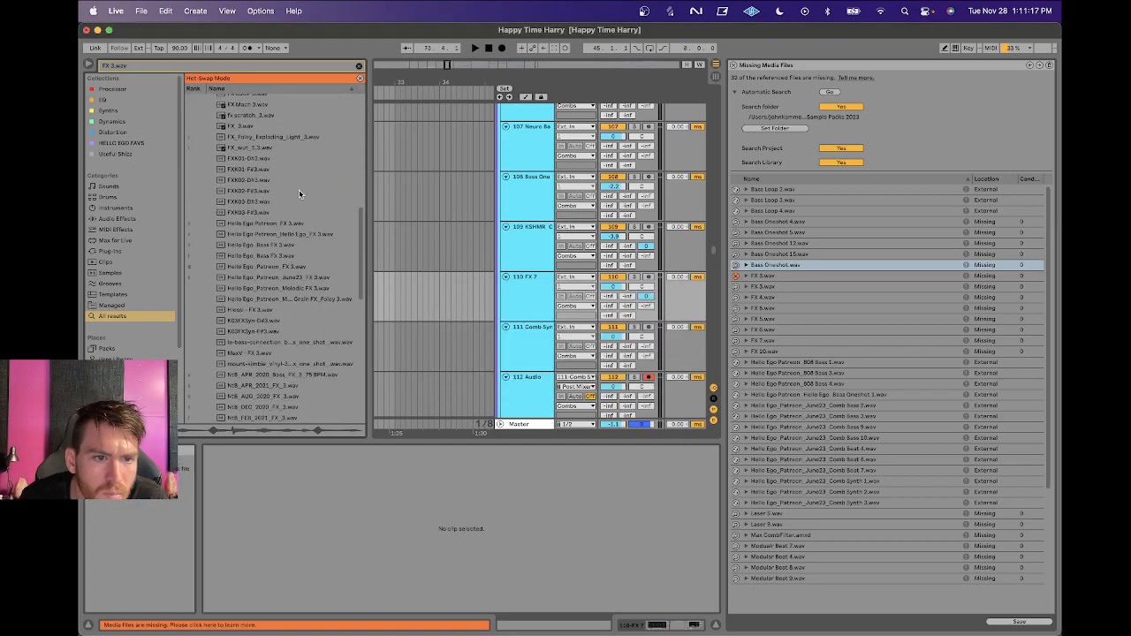
pyautogui.doubleClick(301, 278)
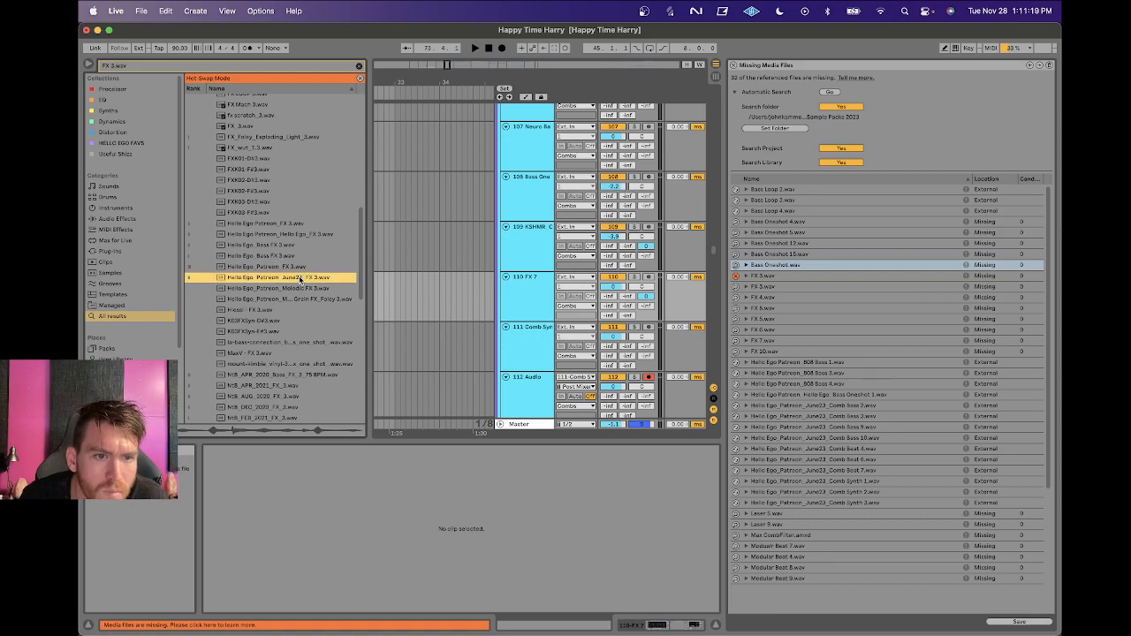
pyautogui.click(644, 357)
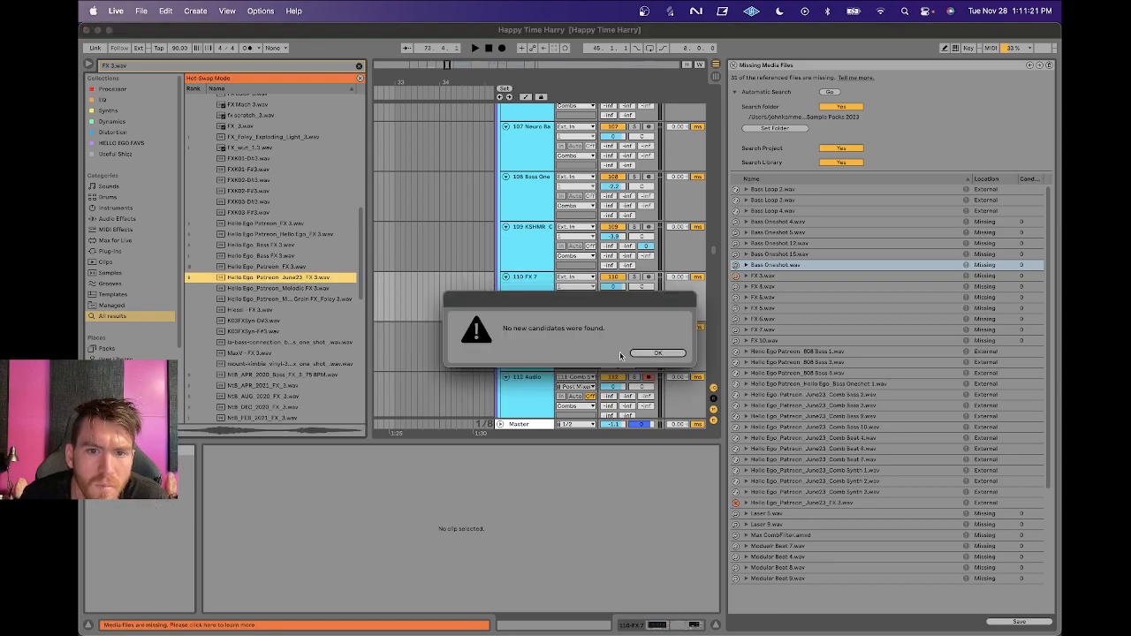
pyautogui.click(646, 353)
# Replace the second missing FX 3.wav entry with the same June23_FX 3.wav sample, again resolving missing files from its location.
pyautogui.click(736, 275)
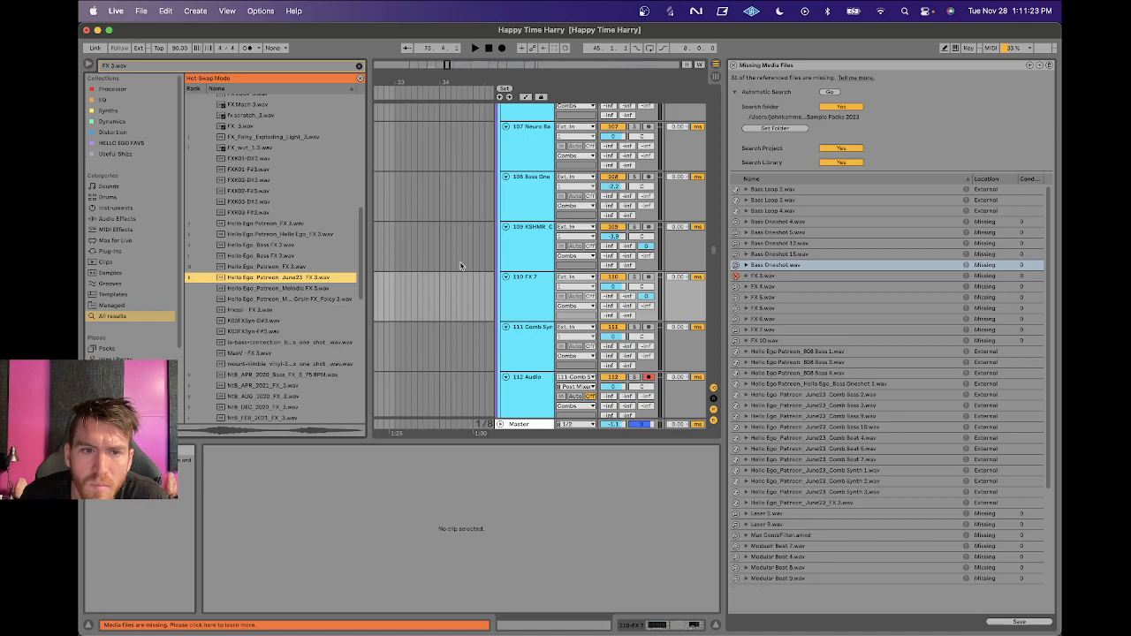
pyautogui.doubleClick(306, 279)
pyautogui.click(667, 357)
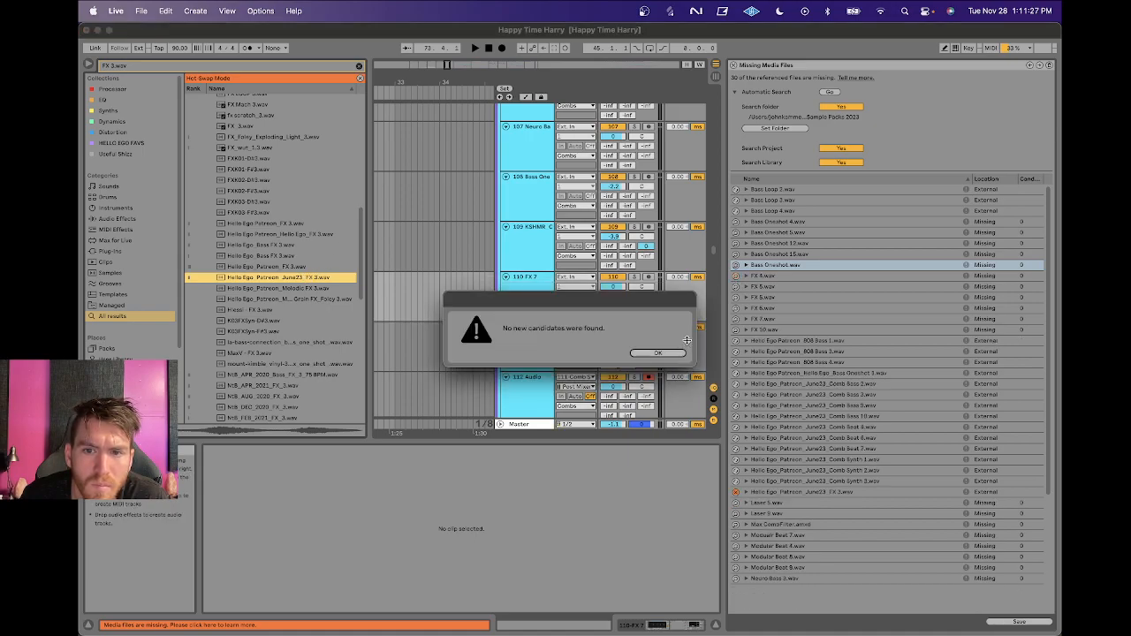
pyautogui.click(667, 353)
# Replace the missing FX 4.wav with Hello Ego_Patreon_June23_FX 4.wav and resolve the other missing files from its location.
pyautogui.click(736, 276)
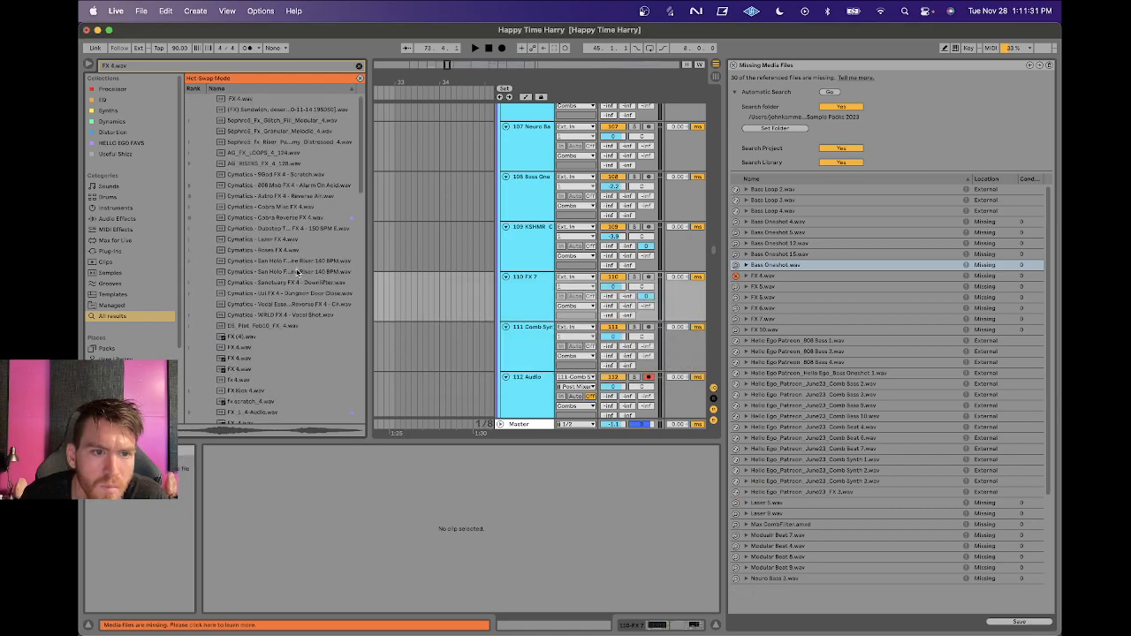
pyautogui.scroll(-5, 294, 325)
pyautogui.scroll(-3, 294, 324)
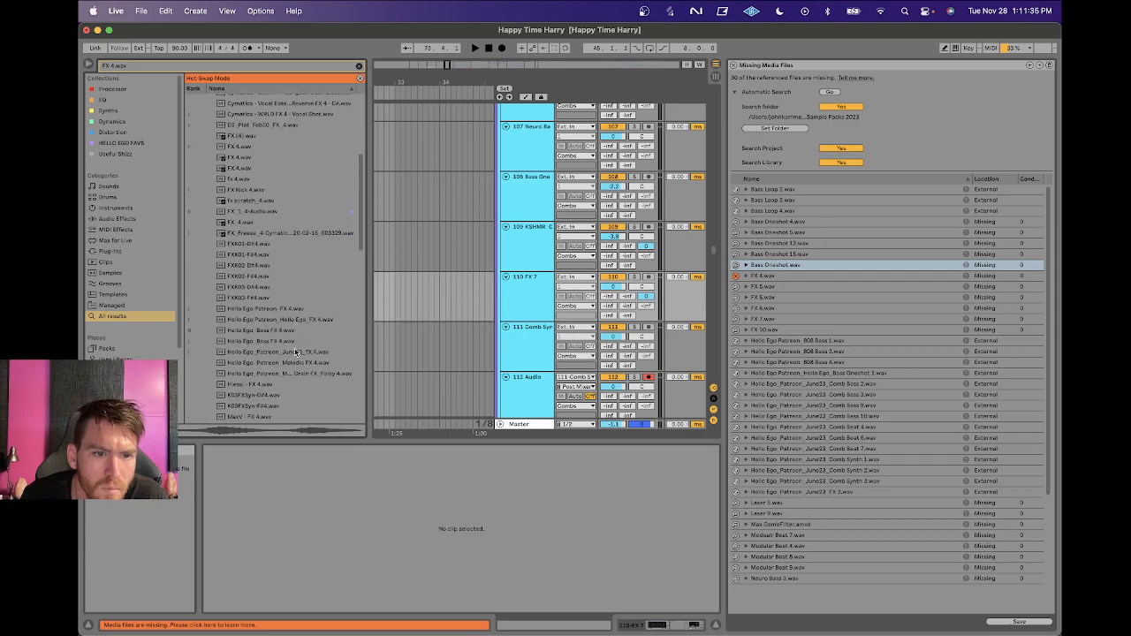
pyautogui.doubleClick(296, 352)
pyautogui.click(646, 356)
pyautogui.click(654, 352)
# Replace the first missing FX 5.wav with Hello Ego_Patreon_June23_FX 5.wav and resolve the other missing files from its location.
pyautogui.click(735, 276)
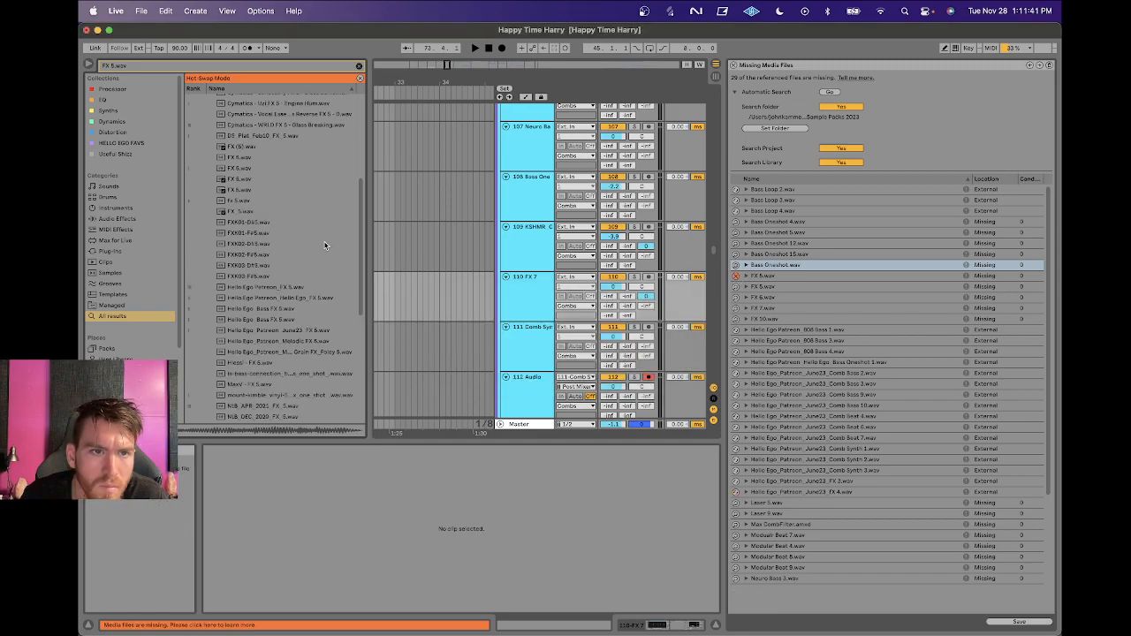
pyautogui.scroll(5, 325, 245)
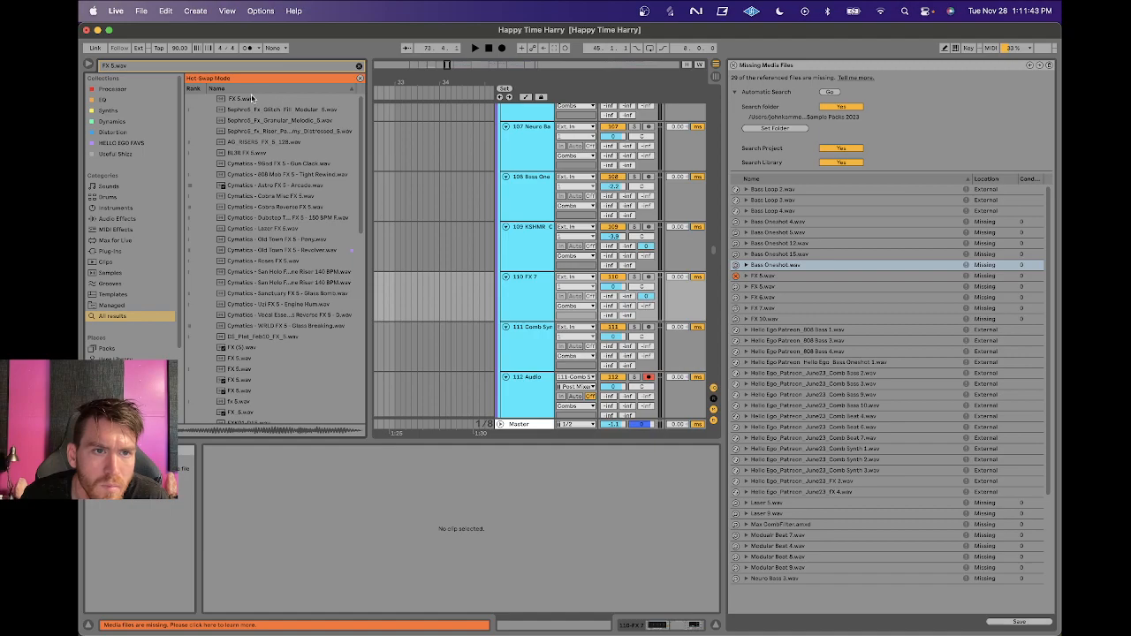
pyautogui.scroll(-6, 287, 272)
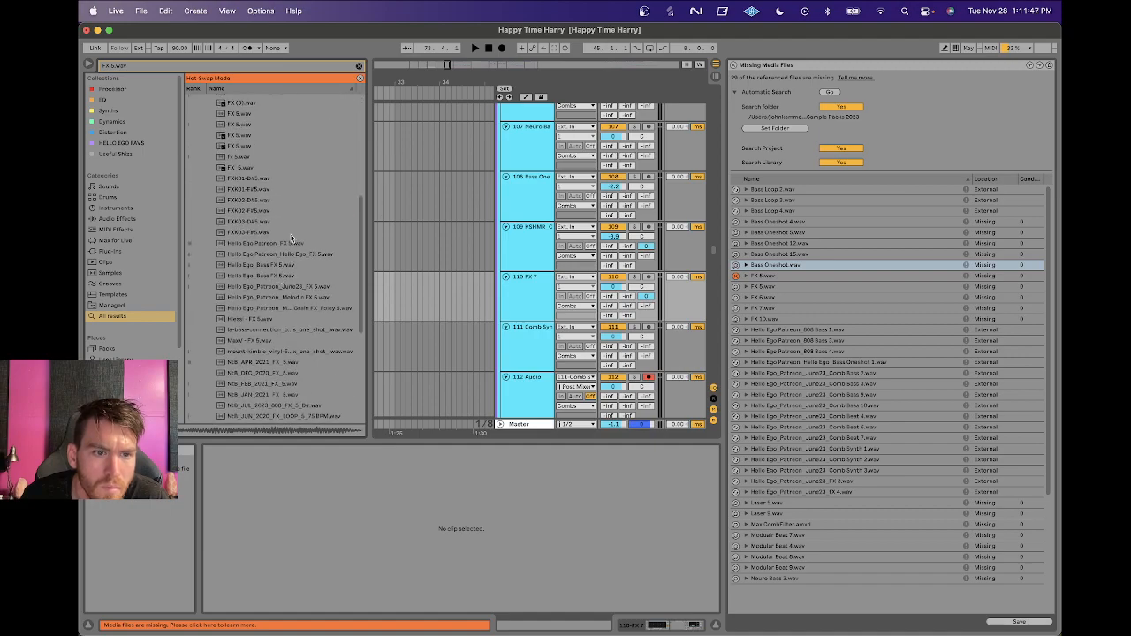
pyautogui.doubleClick(287, 287)
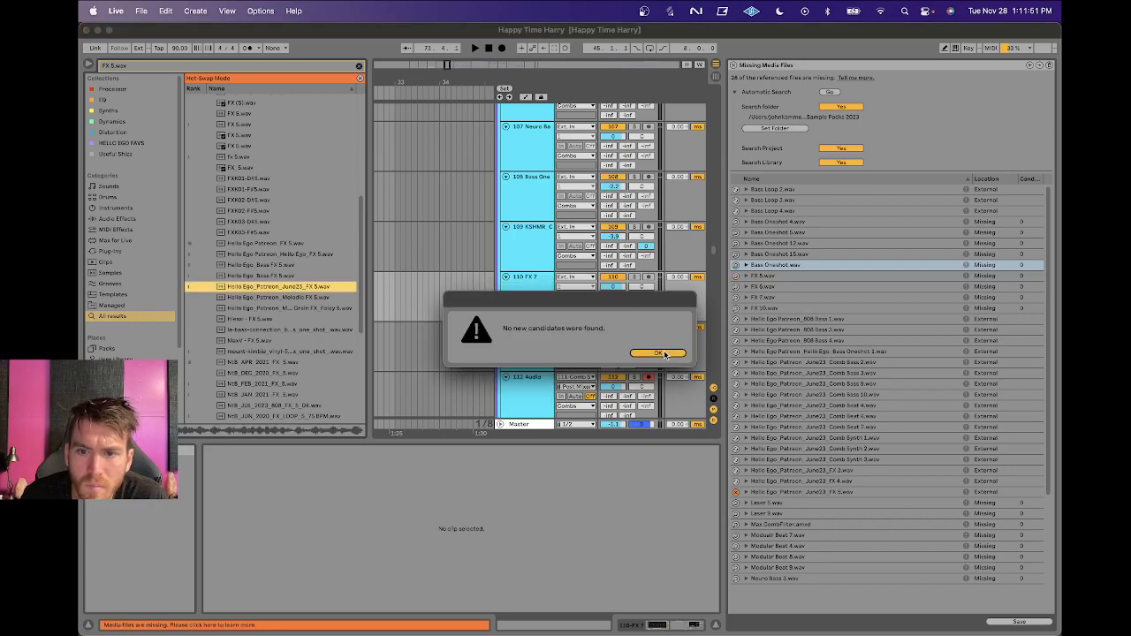
pyautogui.click(665, 354)
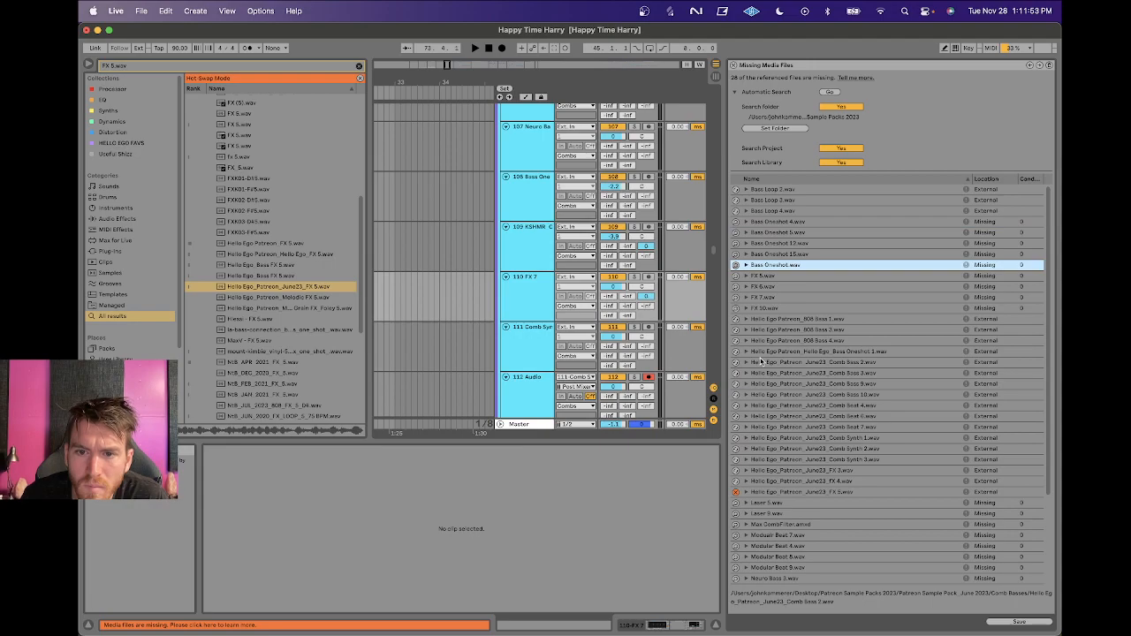
# Replace the second missing FX 5.wav entry with the same June23_FX 5.wav sample, again resolving missing files from its location.
pyautogui.click(736, 276)
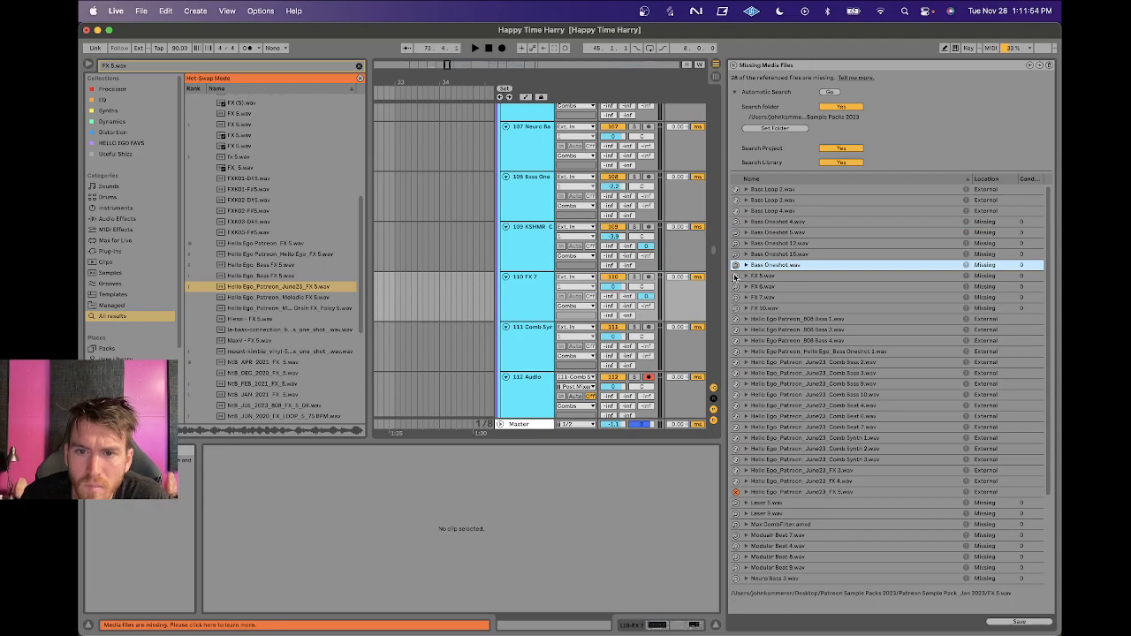
pyautogui.doubleClick(301, 287)
pyautogui.click(680, 358)
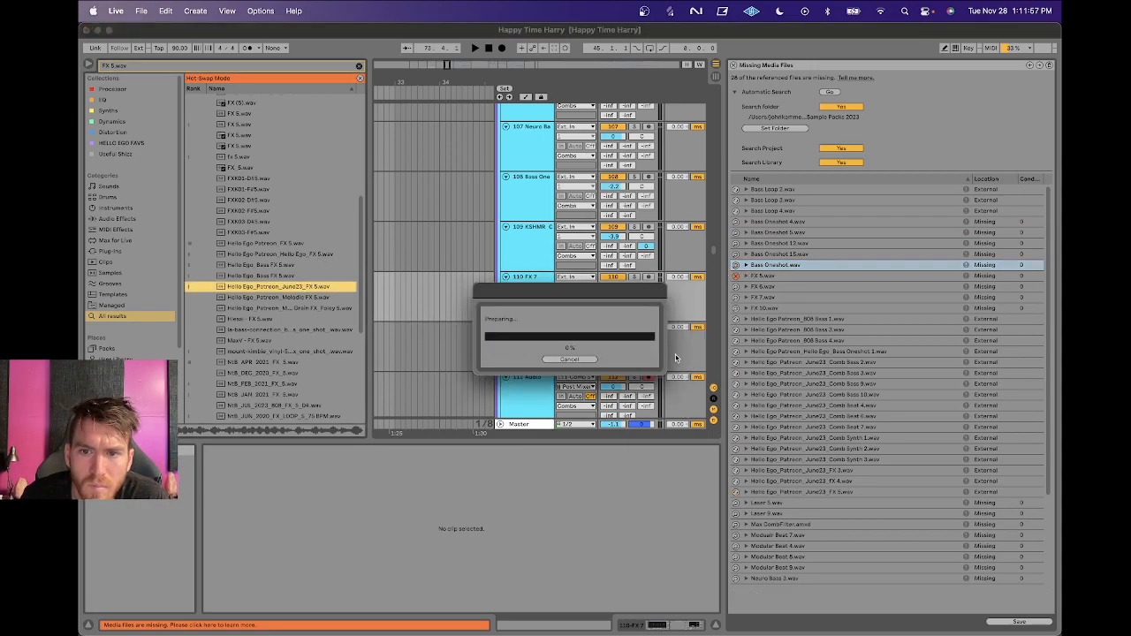
pyautogui.press('Return')
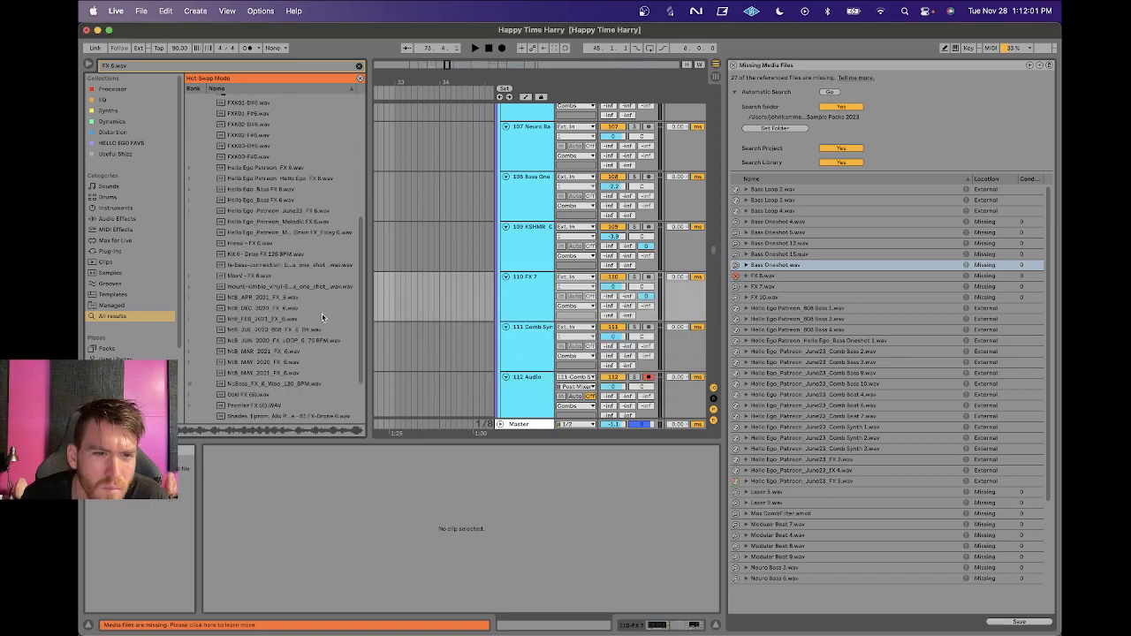
# Replace the missing FX 6.wav with Hello Ego_Patreon_June23_FX 6.wav and resolve the other missing files from its location.
pyautogui.doubleClick(290, 213)
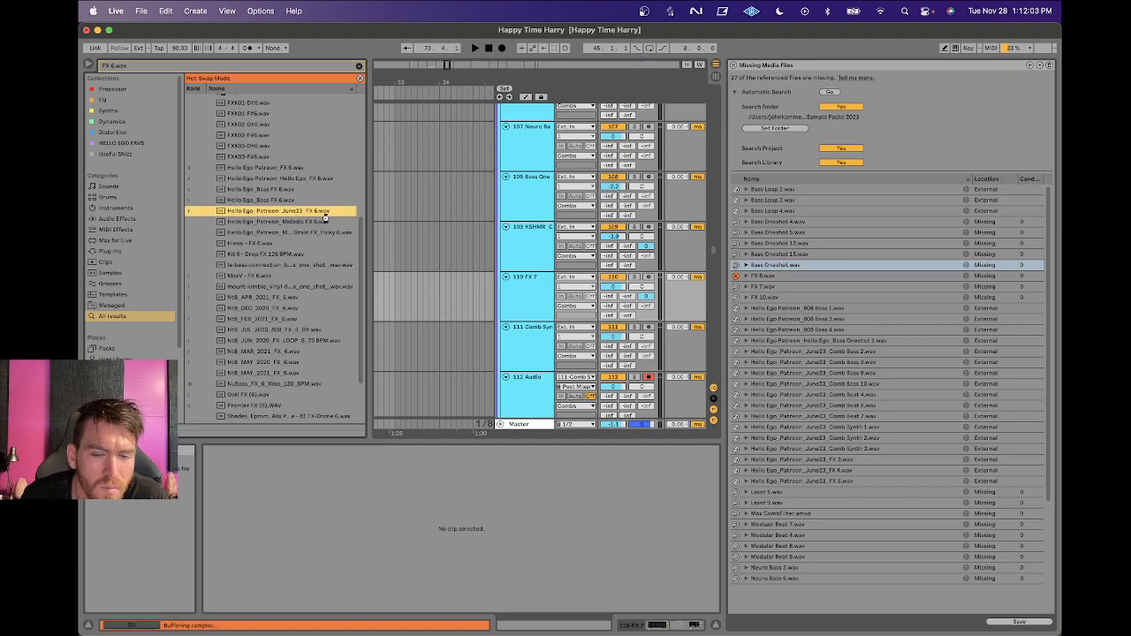
pyautogui.click(649, 354)
pyautogui.click(649, 354)
# Replace the missing FX 7.wav with Hello Ego_Patreon_June23_FX 7.wav and resolve the other missing files from its location.
pyautogui.click(736, 275)
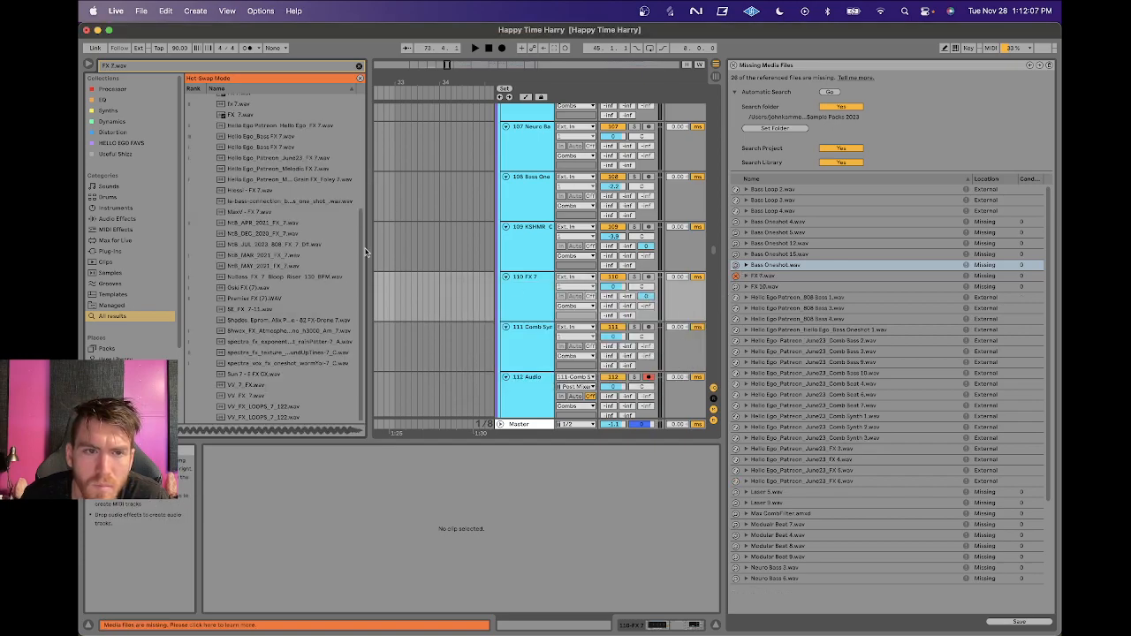
pyautogui.doubleClick(290, 157)
pyautogui.click(654, 354)
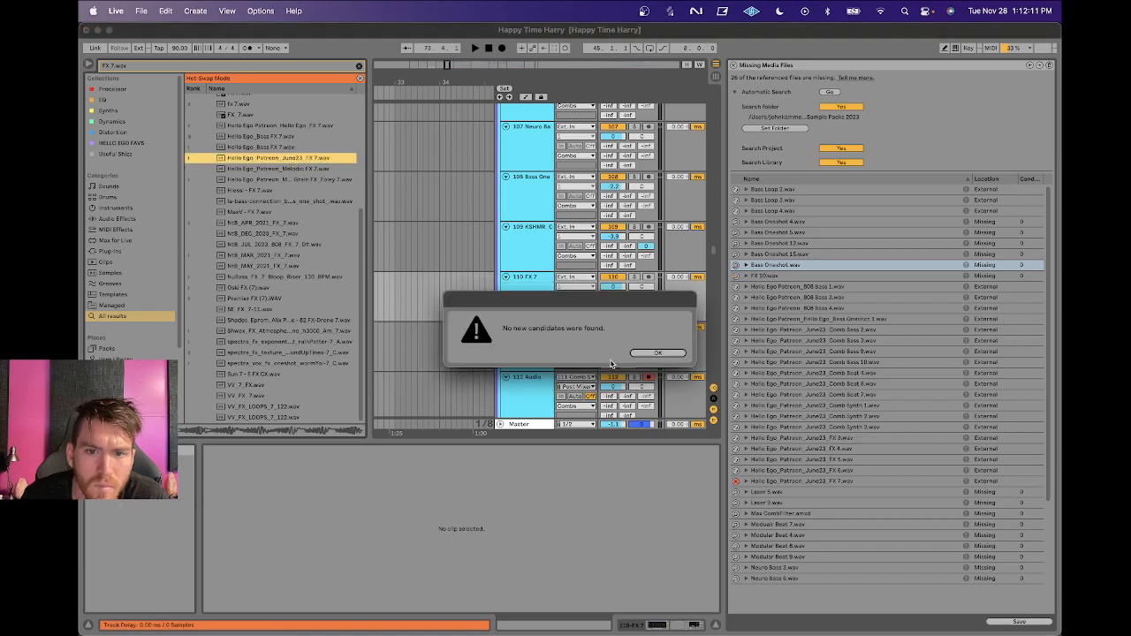
pyautogui.click(657, 354)
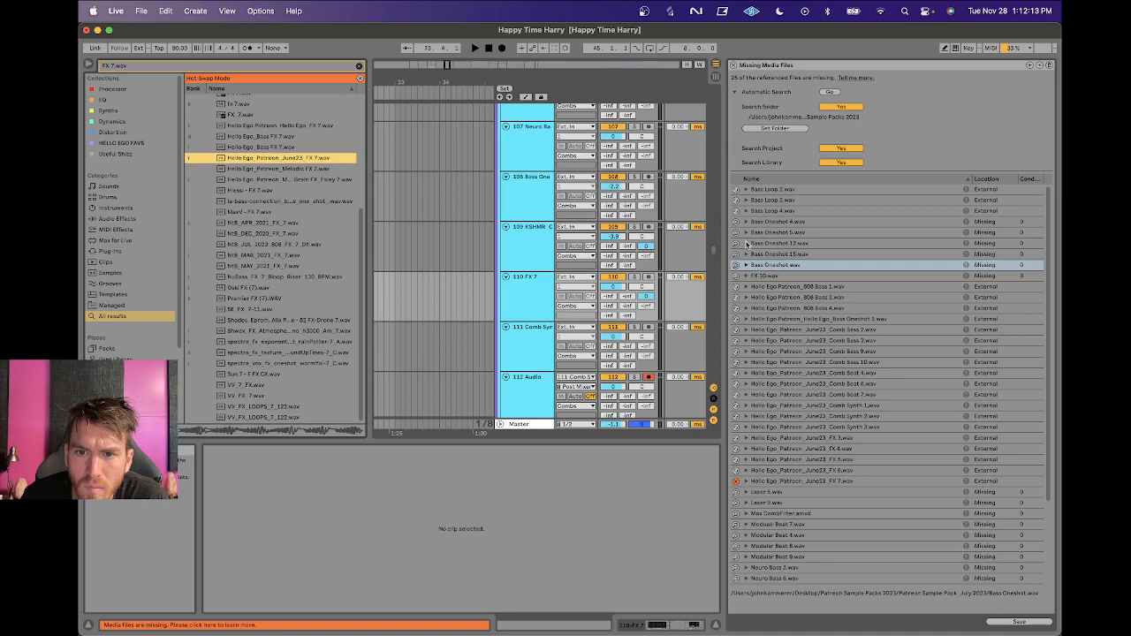
# Widen the sample list and preview the two identically named Hello Ego_Patreon_Bass Oneshot 4.wav candidates for the missing Bass Oneshot 4.wav.
pyautogui.click(735, 221)
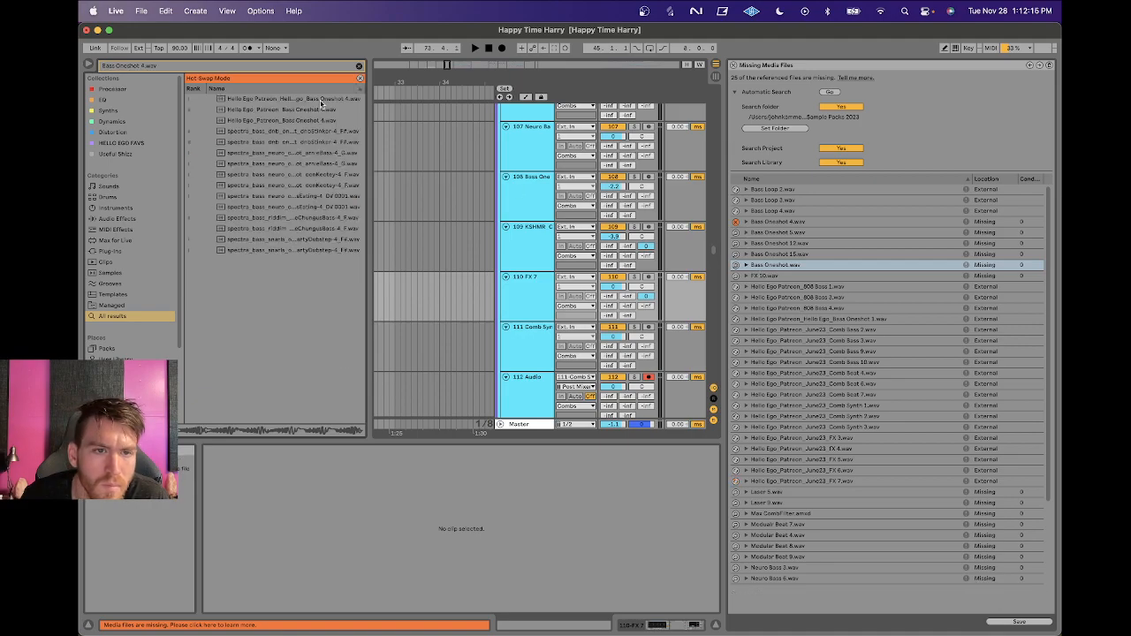
pyautogui.moveTo(368, 121); pyautogui.dragTo(449, 122)
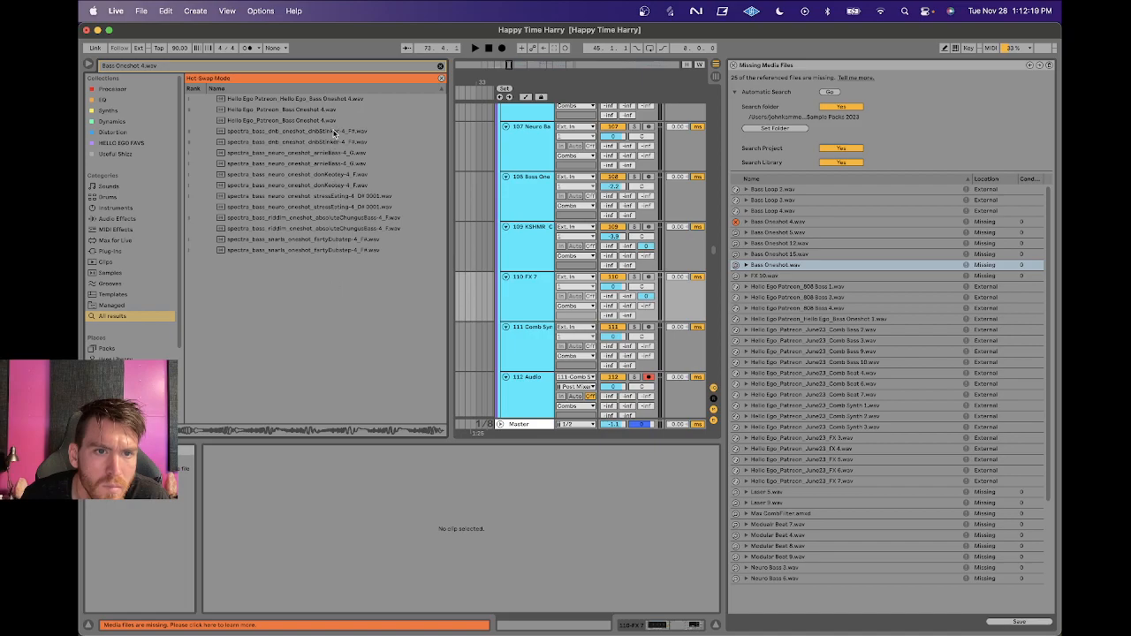
pyautogui.click(311, 109)
pyautogui.click(304, 122)
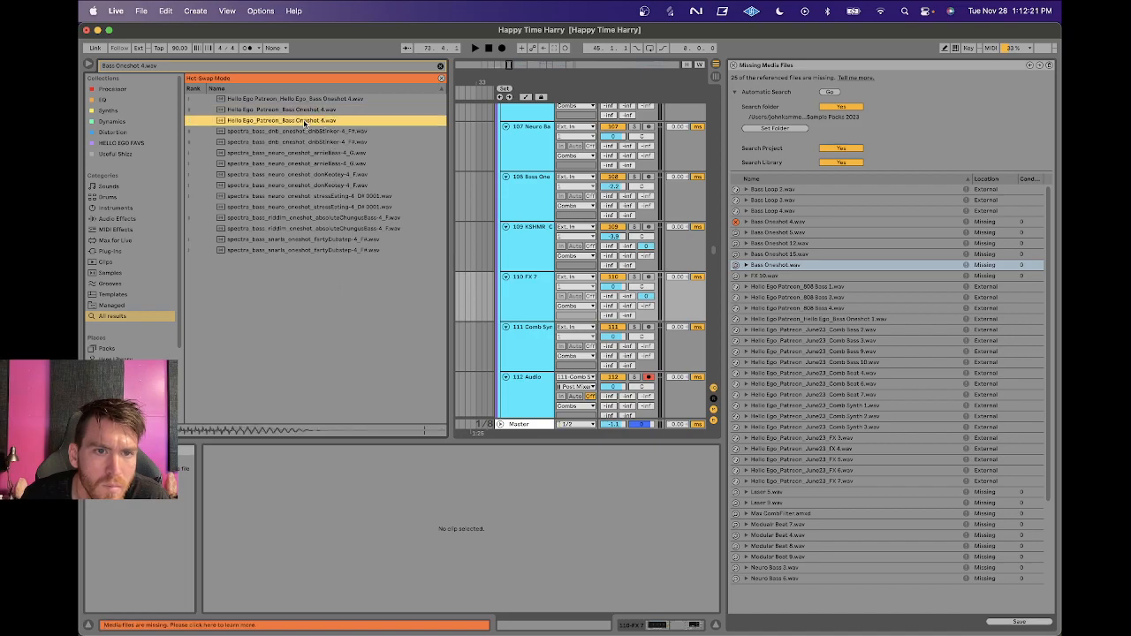
pyautogui.click(306, 109)
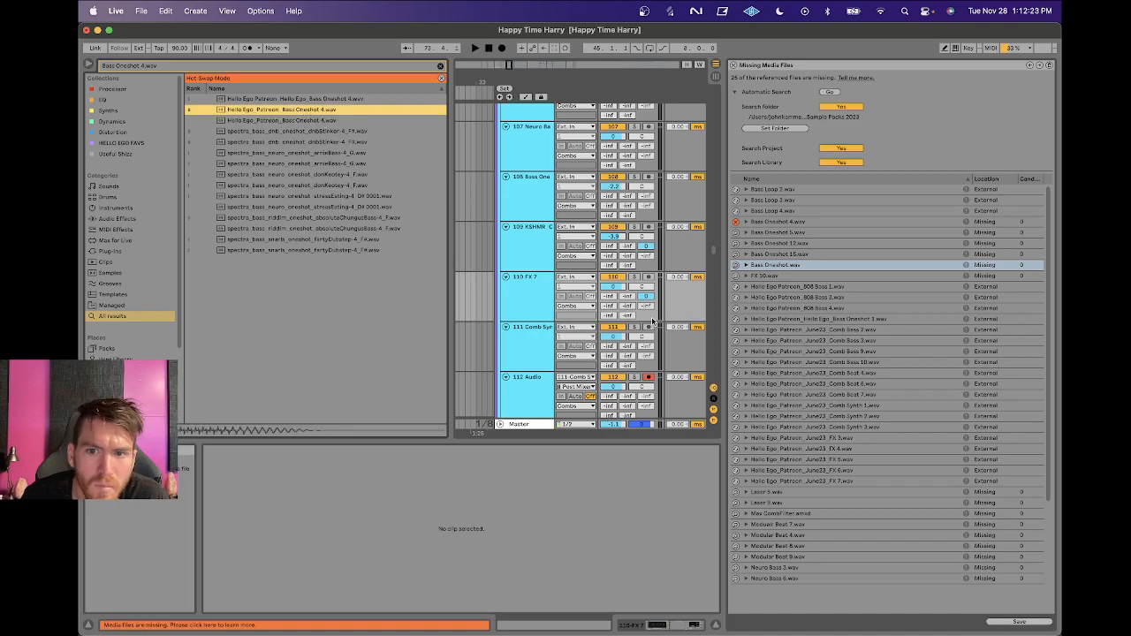
# Replace the missing Max CombFilter.amxd with the first matching Max CombFilter.amxd device and resolve the other missing files from its location.
pyautogui.scroll(-3, 765, 574)
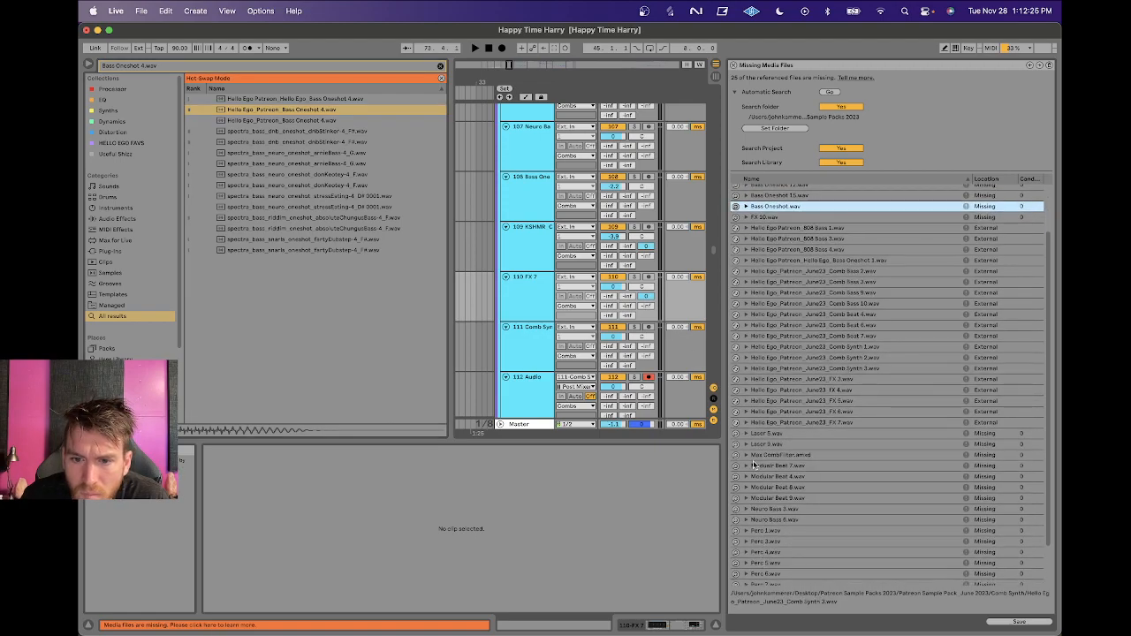
pyautogui.click(735, 456)
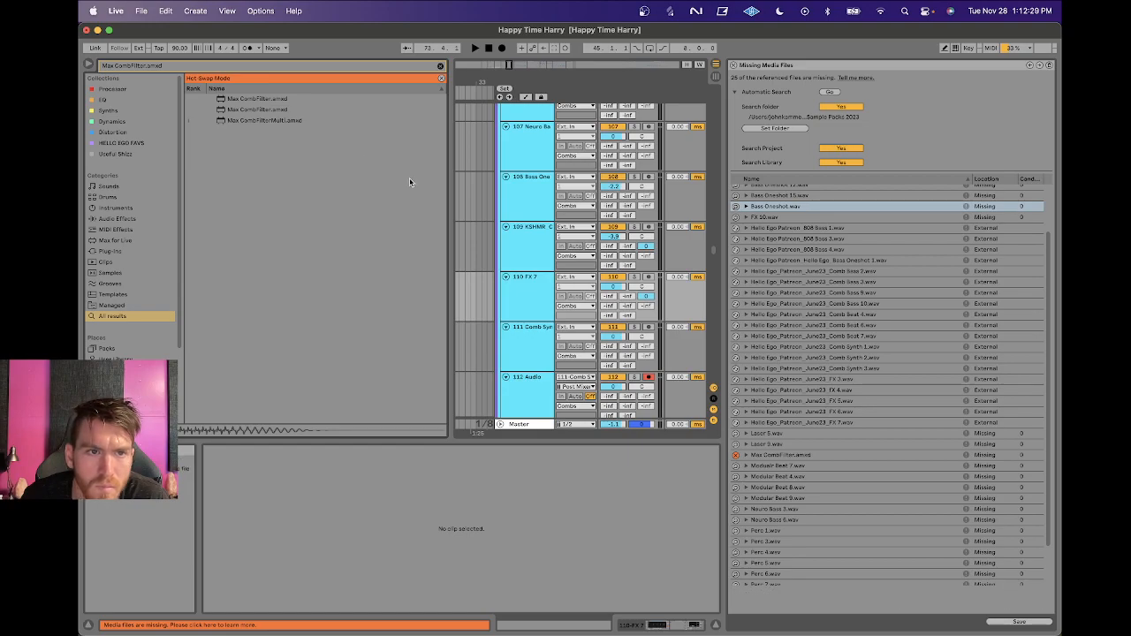
pyautogui.click(274, 100)
pyautogui.click(676, 358)
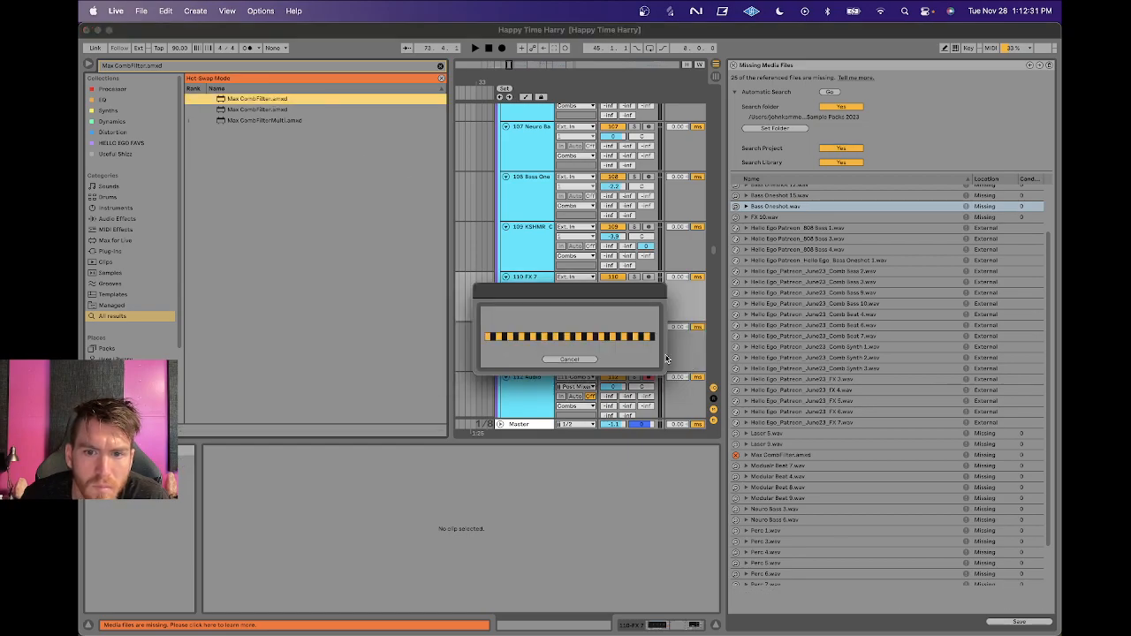
pyautogui.click(667, 351)
# Replace the missing Neuro Bass 6.wav and Neuro Bass 3.wav with Hello Ego Patreon_Neuro Bass 6.wav and Hello Ego Patreon_Neuro Bass 3.wav.
pyautogui.scroll(-5, 805, 507)
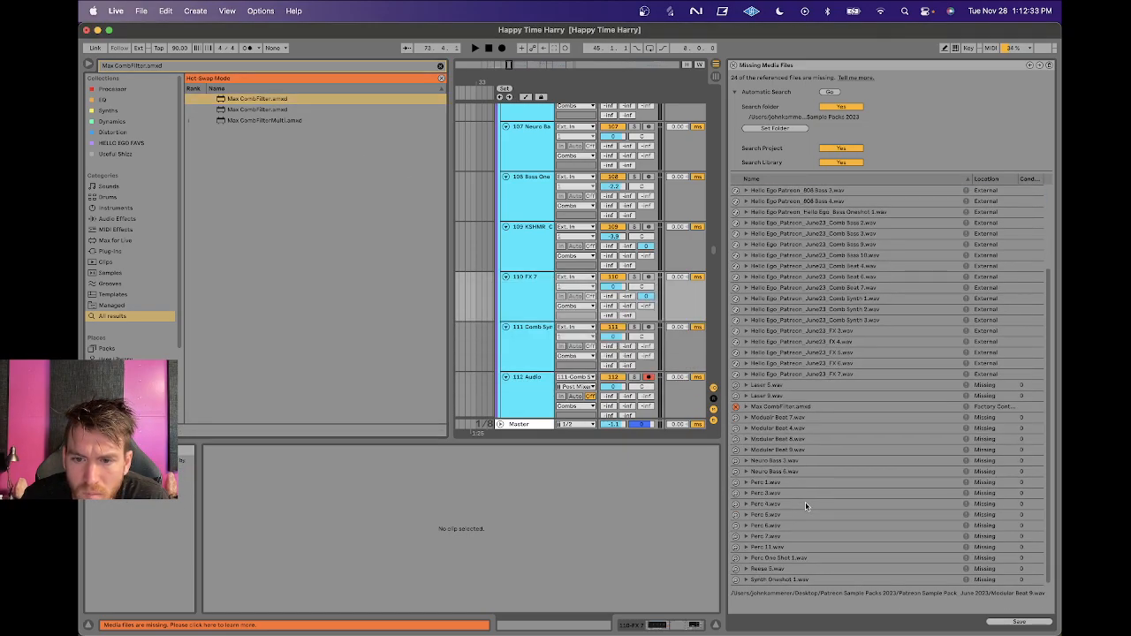
pyautogui.click(735, 472)
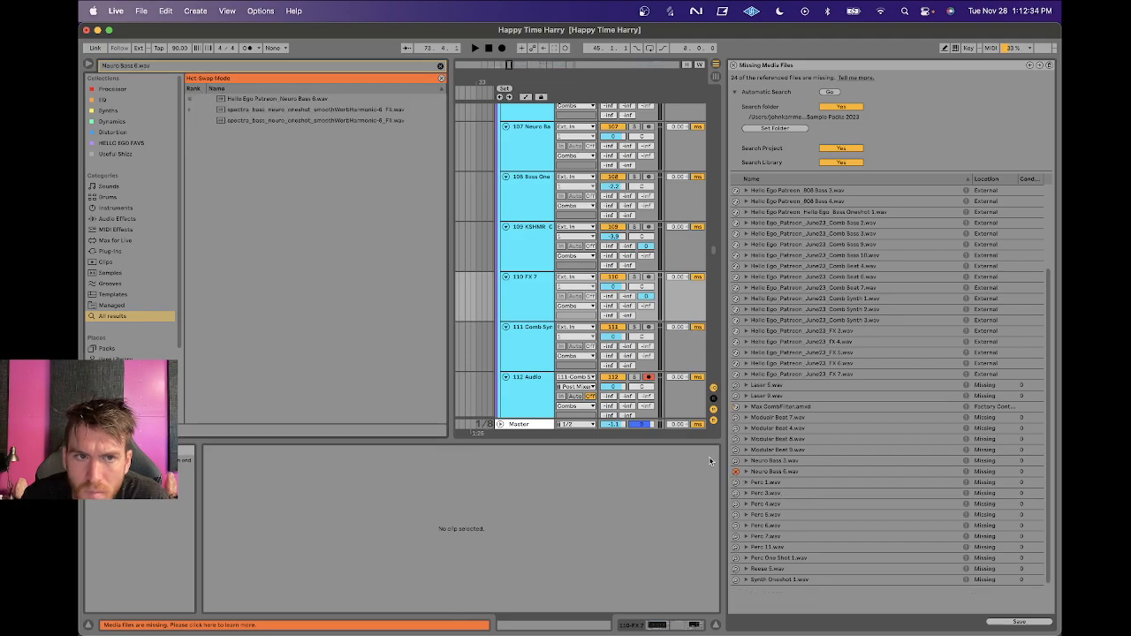
pyautogui.doubleClick(317, 101)
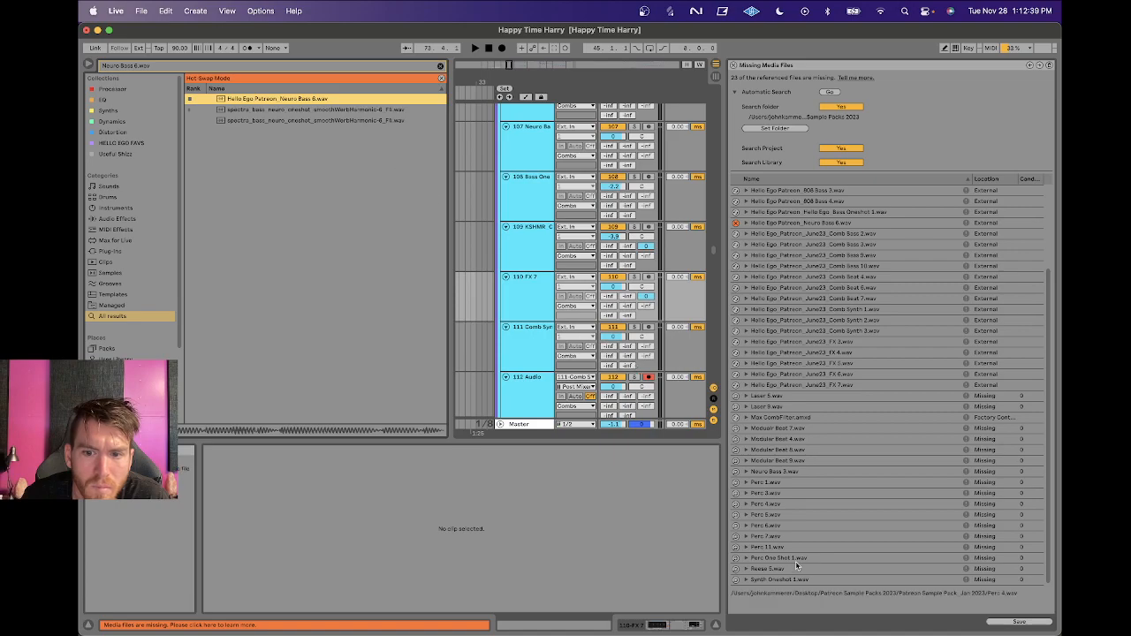
pyautogui.click(735, 473)
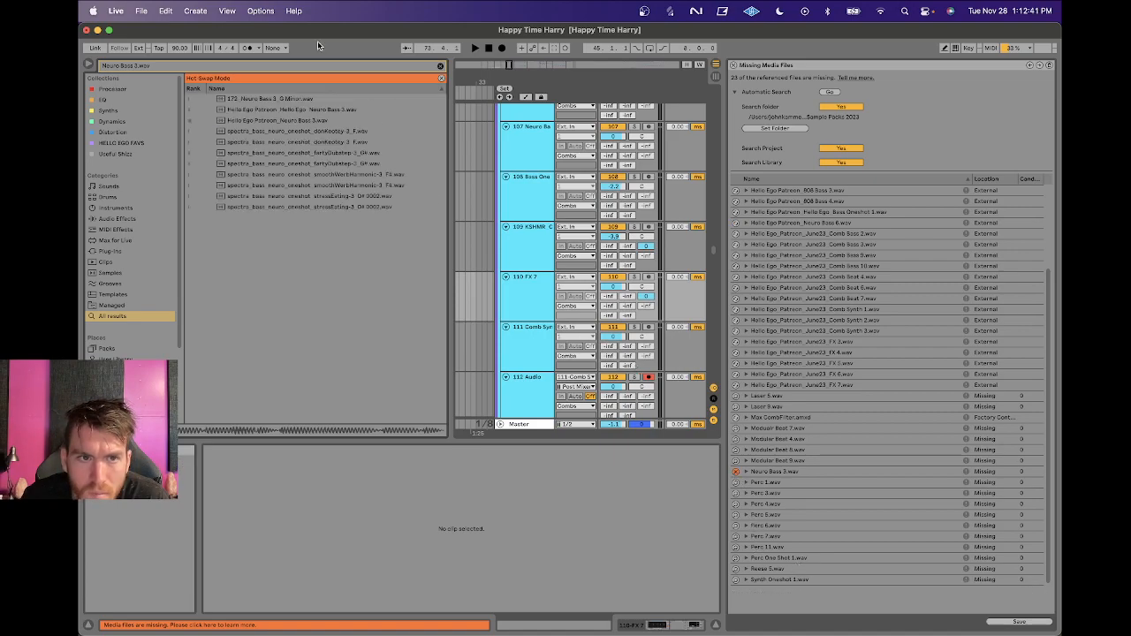
pyautogui.doubleClick(276, 123)
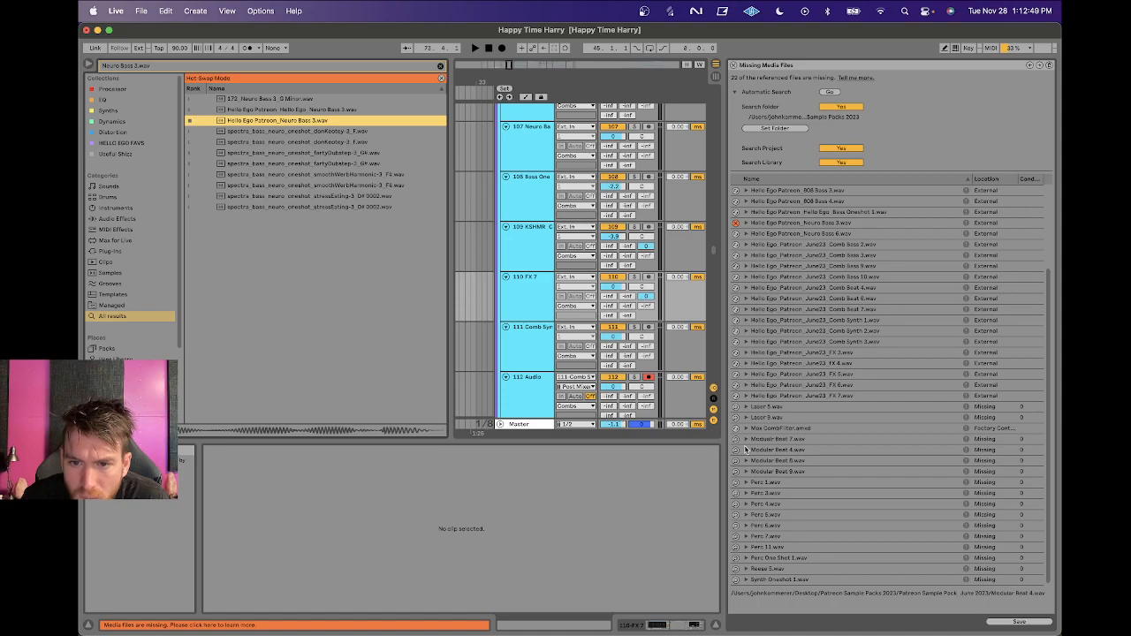
# Replace the missing Modular Beat 9.wav with Hello Ego_Patreon_Modular Beat 9.wav and resolve the other missing files from its location.
pyautogui.click(735, 482)
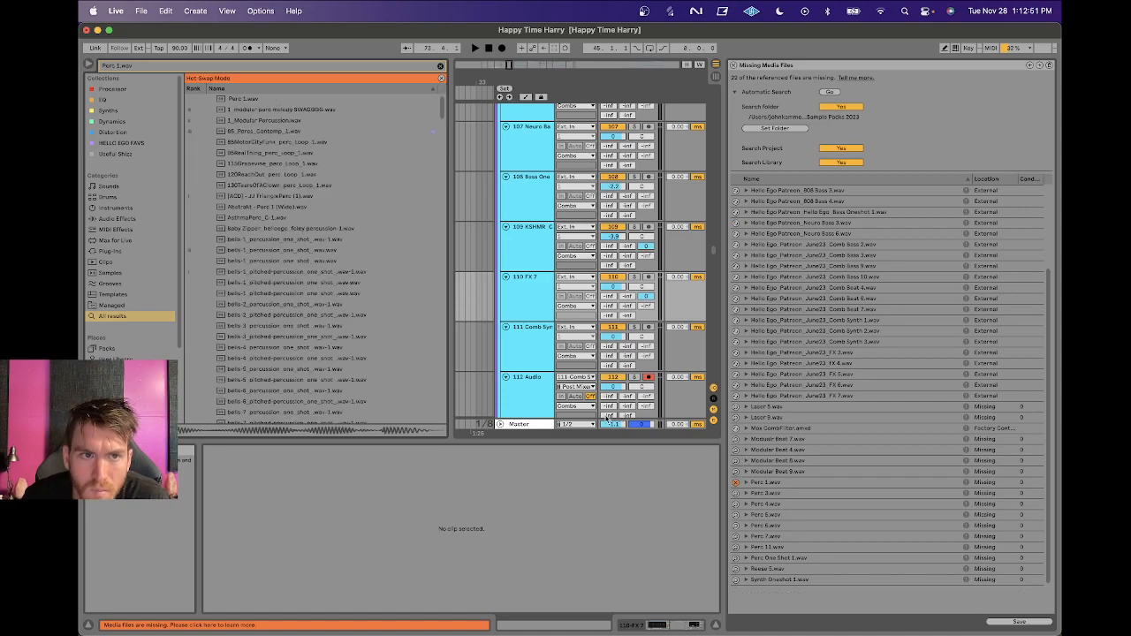
pyautogui.click(735, 471)
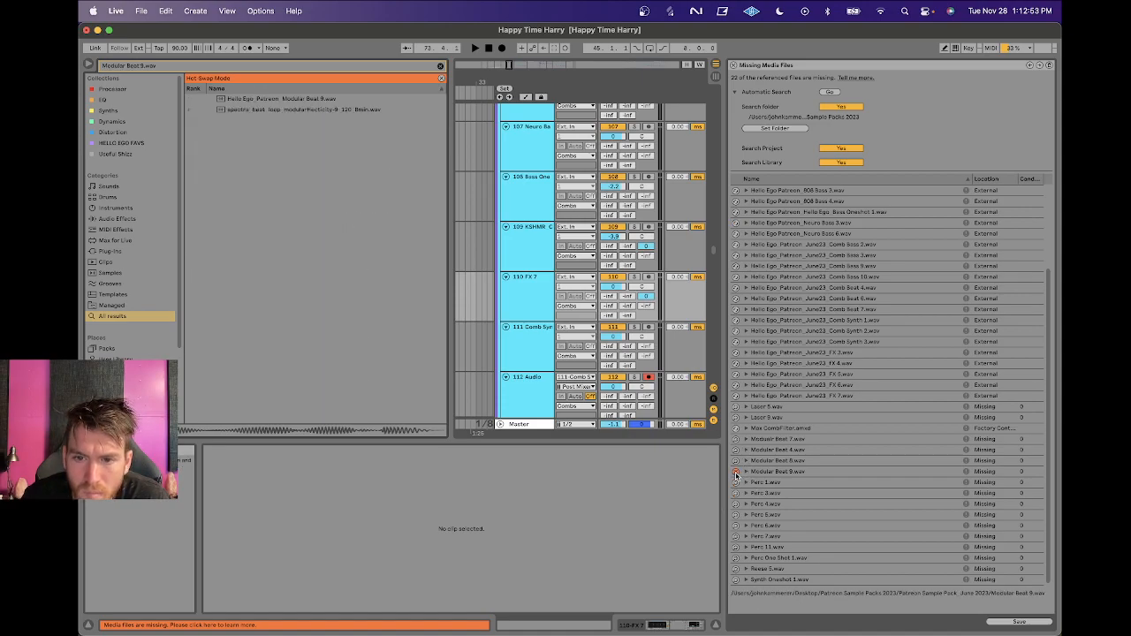
pyautogui.doubleClick(290, 99)
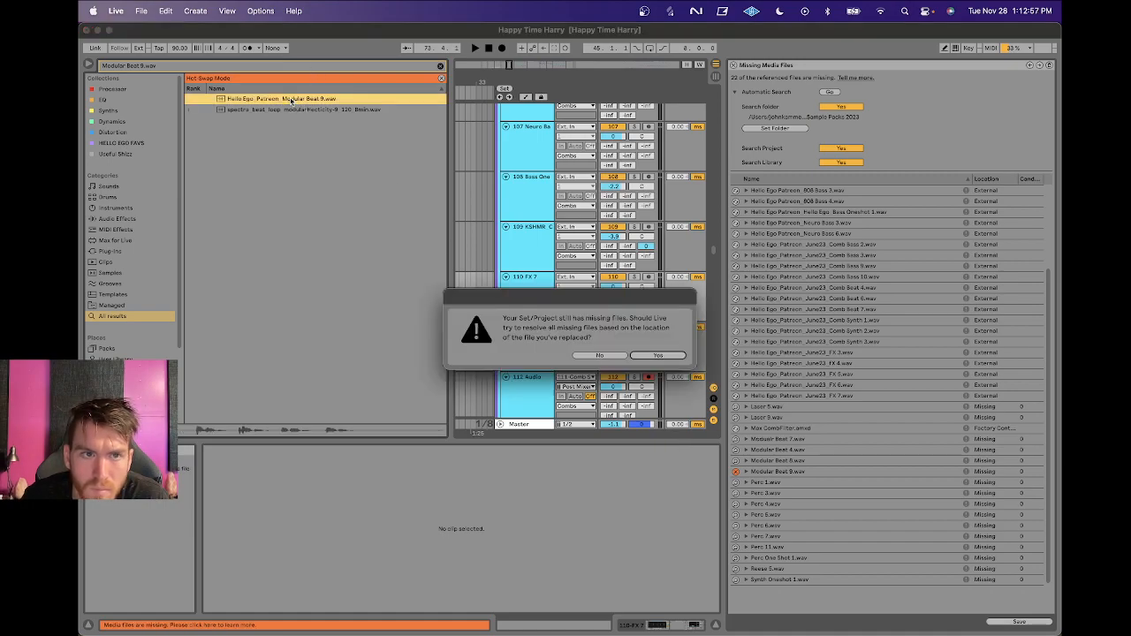
pyautogui.press('Return')
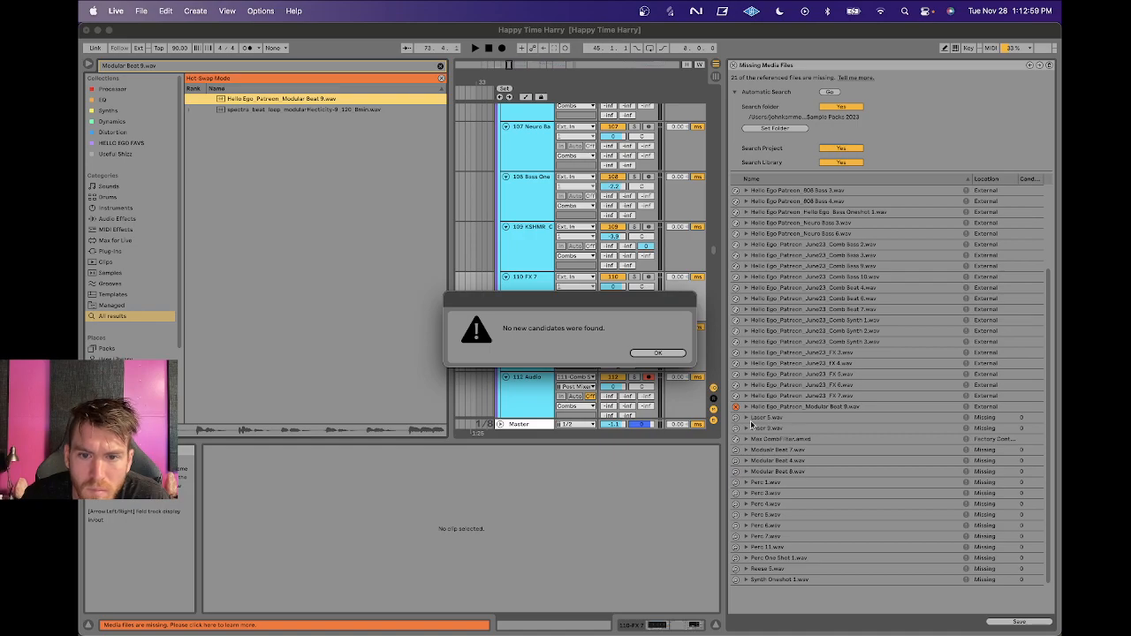
pyautogui.press('Return')
# Replace the missing Modular Beat 8.wav with Hello Ego_Patreon_Modular Beat 8.wav and resolve the other missing files from its location.
pyautogui.click(735, 471)
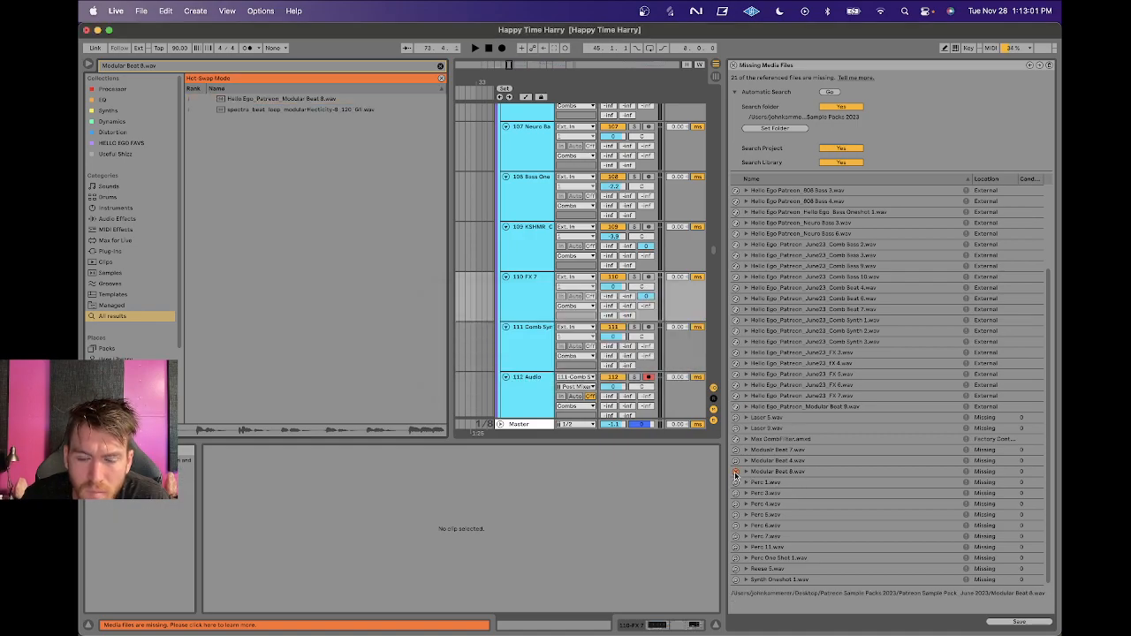
pyautogui.doubleClick(283, 99)
pyautogui.press('Return')
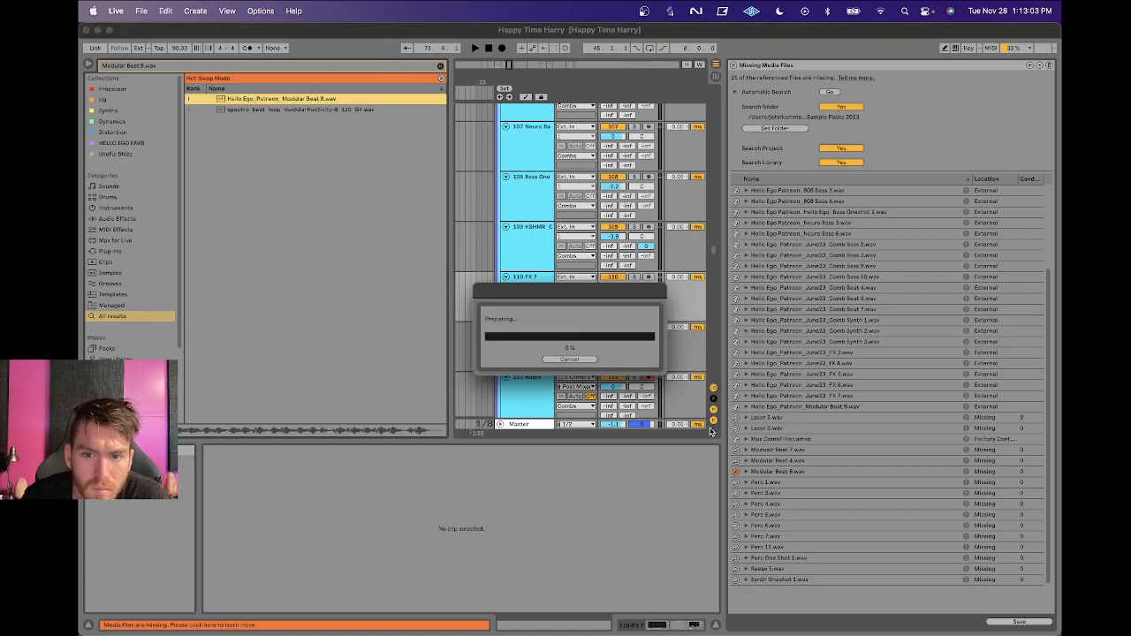
pyautogui.click(669, 354)
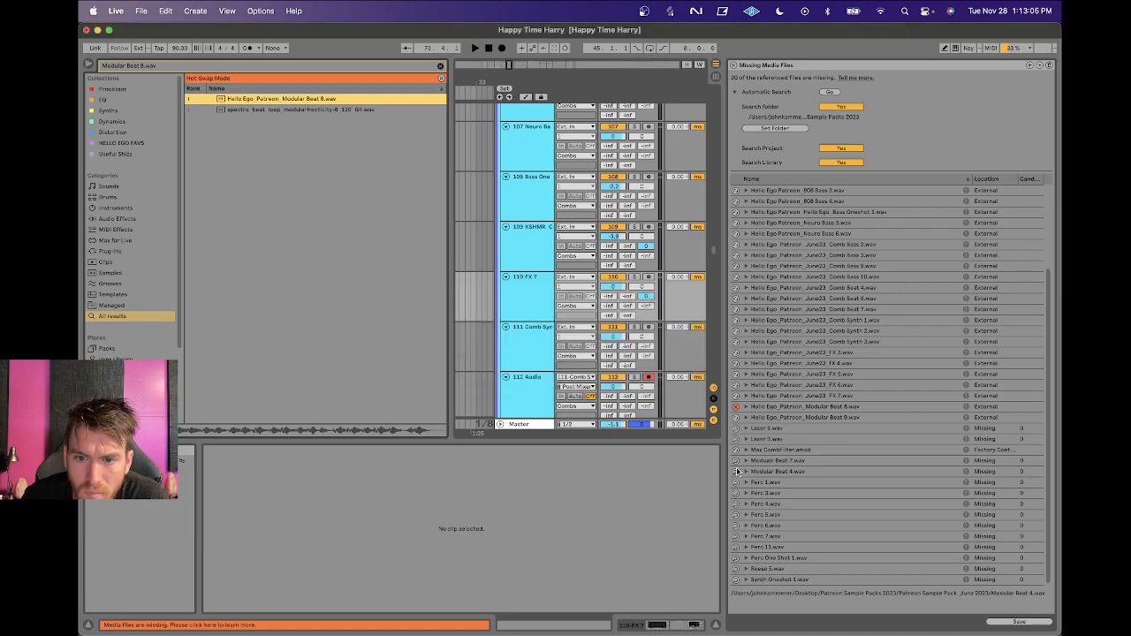
# Replace the missing Modular Beat 4.wav with Hello Ego_Patreon_Modular Beat 4.wav and resolve the other missing files from its location.
pyautogui.click(735, 471)
pyautogui.click(318, 99)
pyautogui.doubleClick(318, 99)
pyautogui.press('Return')
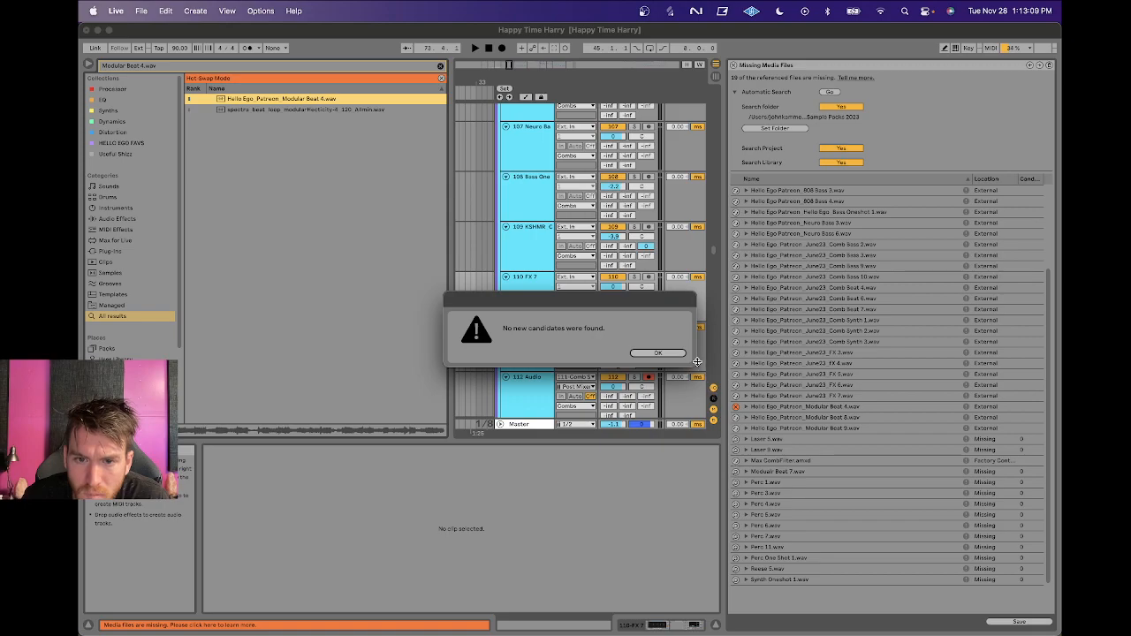
pyautogui.click(663, 354)
# Replace the missing Laser 5.wav with Hello Ego_Patreon_Laser 5.wav and resolve the other missing files from its location.
pyautogui.click(735, 439)
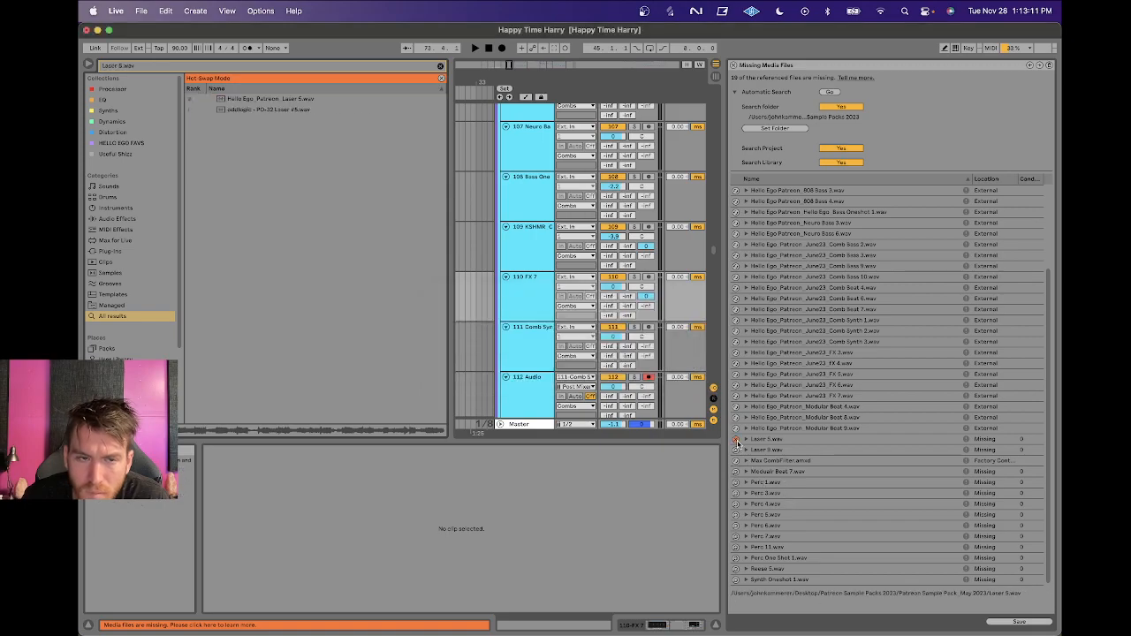
pyautogui.press('Down')
pyautogui.press('Return')
pyautogui.press('Return')
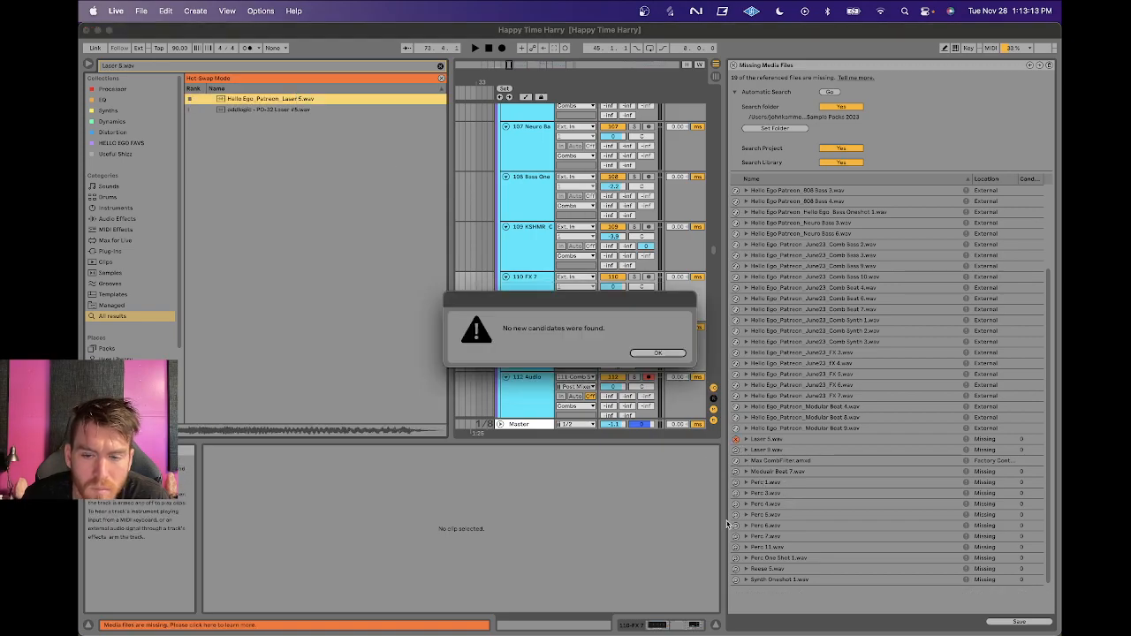
pyautogui.click(662, 354)
# Replace the missing Laser 9.wav with Hello Ego_Patreon_Laser 9.wav, resolve the other missing files from its location and leave hot-swapping.
pyautogui.click(735, 450)
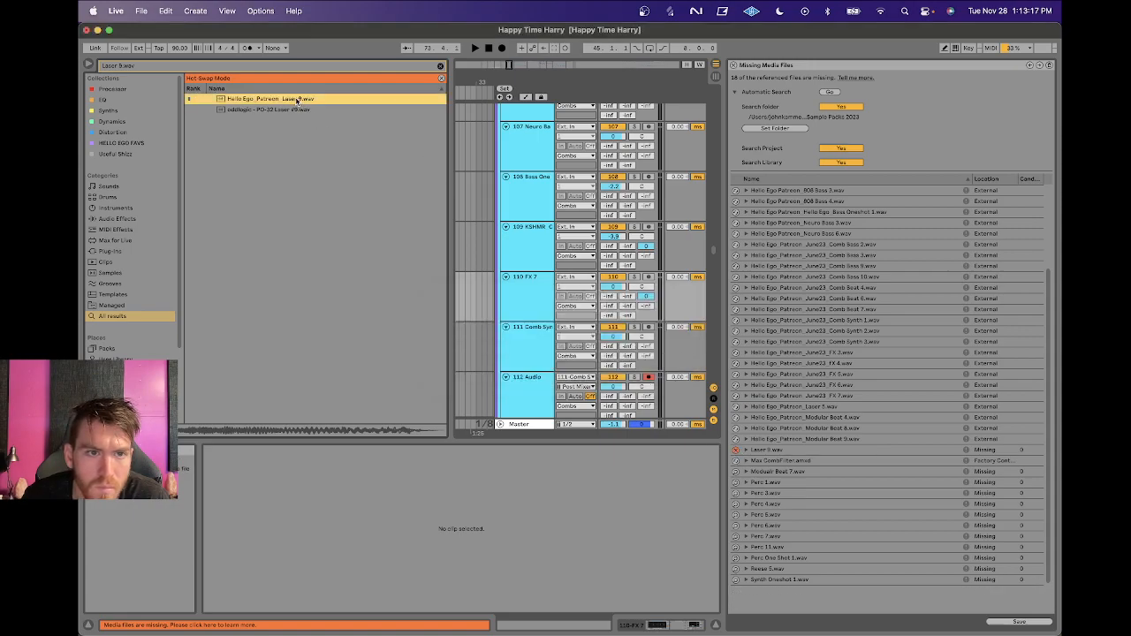
pyautogui.doubleClick(297, 100)
pyautogui.click(656, 355)
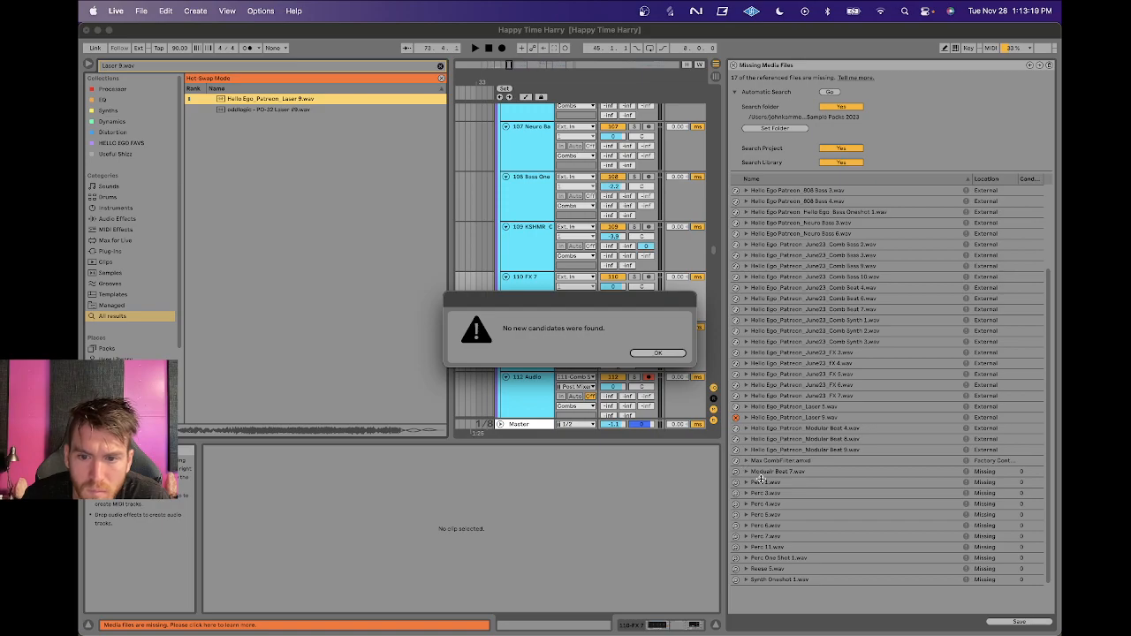
pyautogui.click(658, 353)
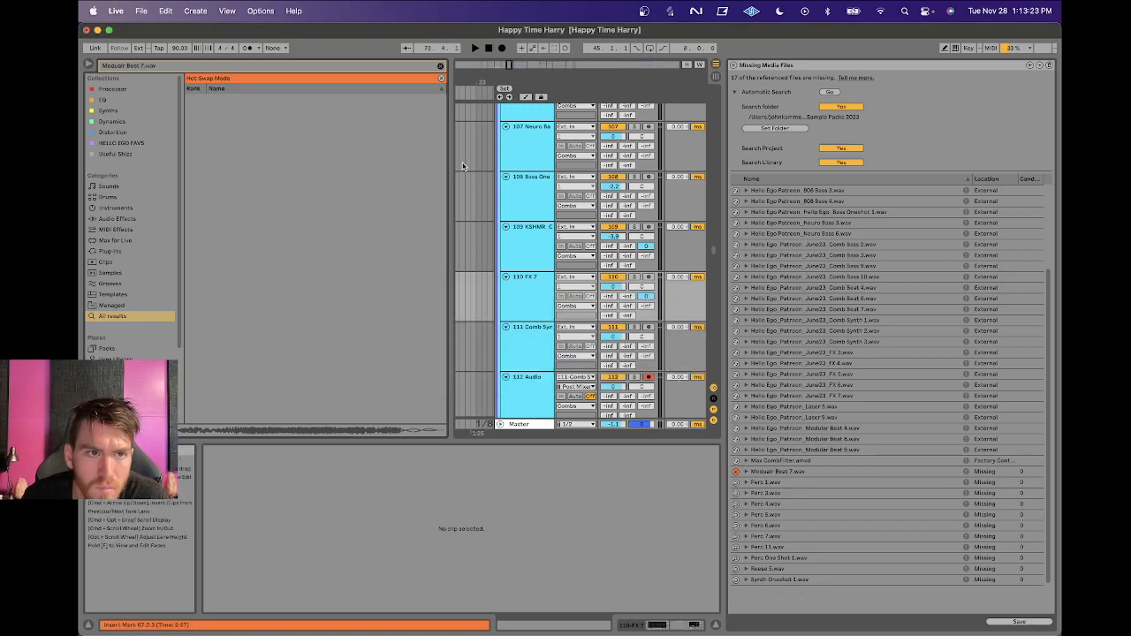
pyautogui.click(441, 78)
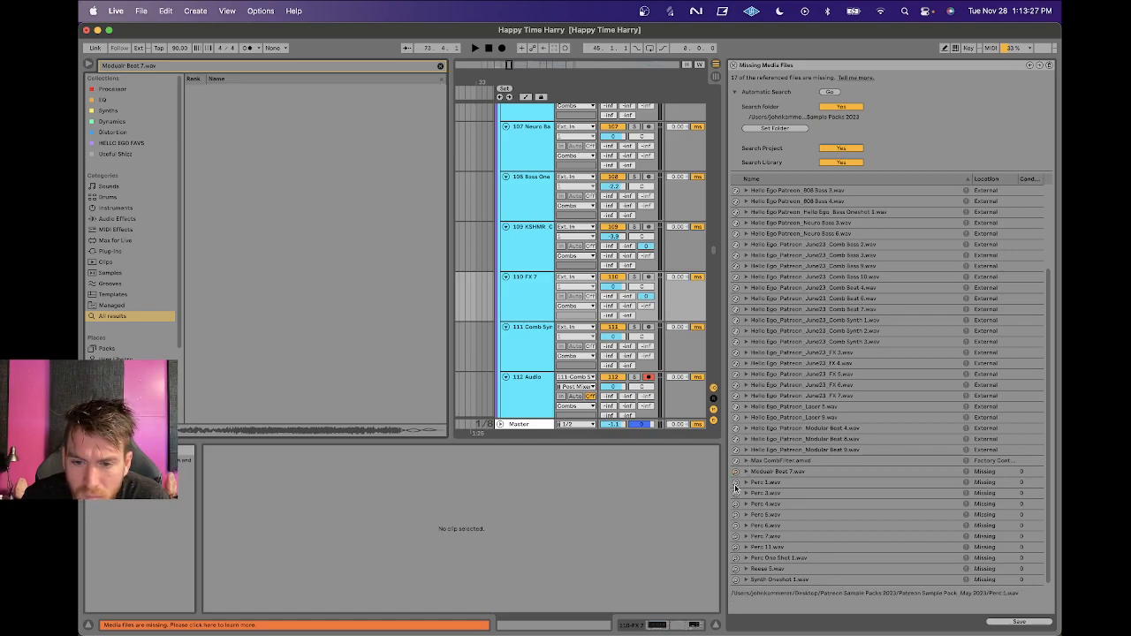
# Replace the missing Synth Oneshot 1.wav with Hello Ego Patreon_Synth Oneshot 1.wav and the missing Reese 5.wav with Hello Ego_Patreon_June23_Reese 5.wav.
pyautogui.click(735, 579)
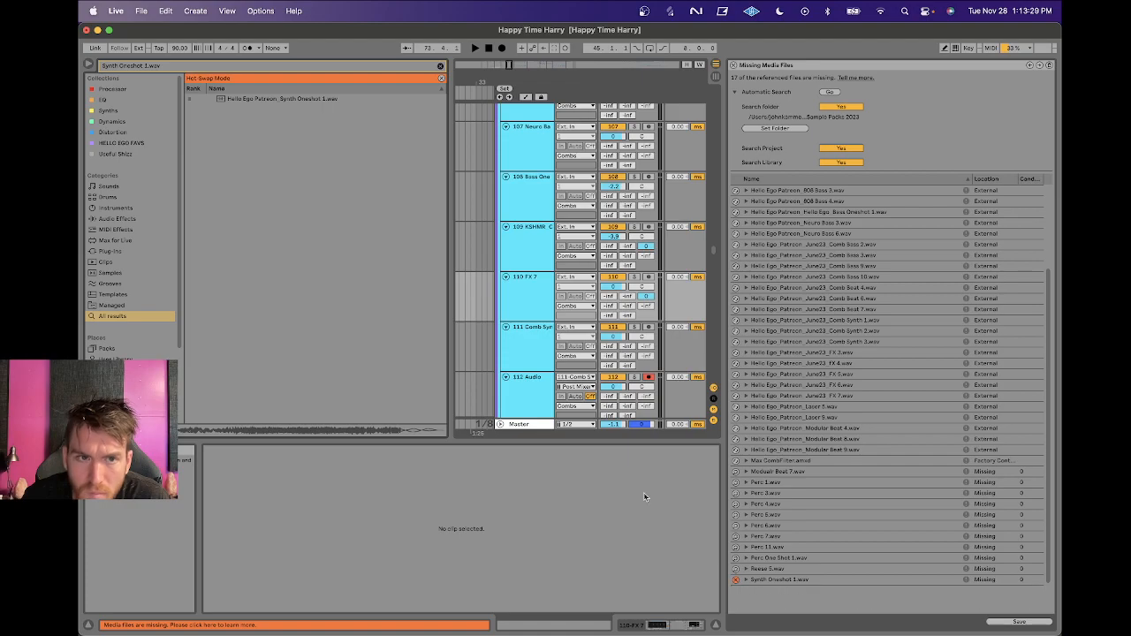
pyautogui.doubleClick(305, 98)
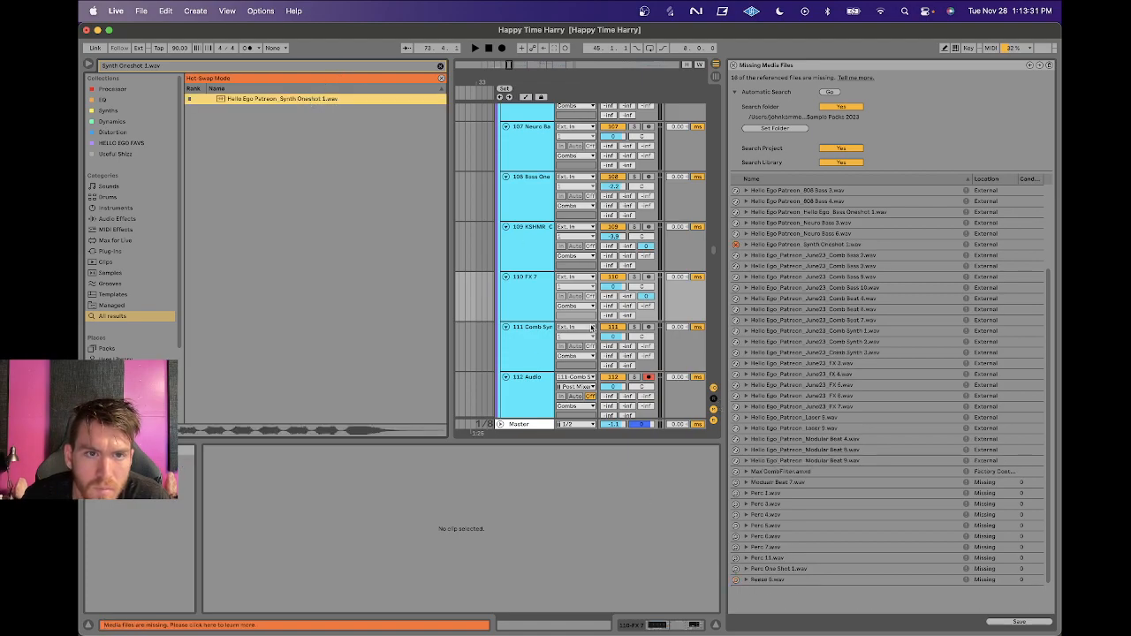
pyautogui.click(735, 580)
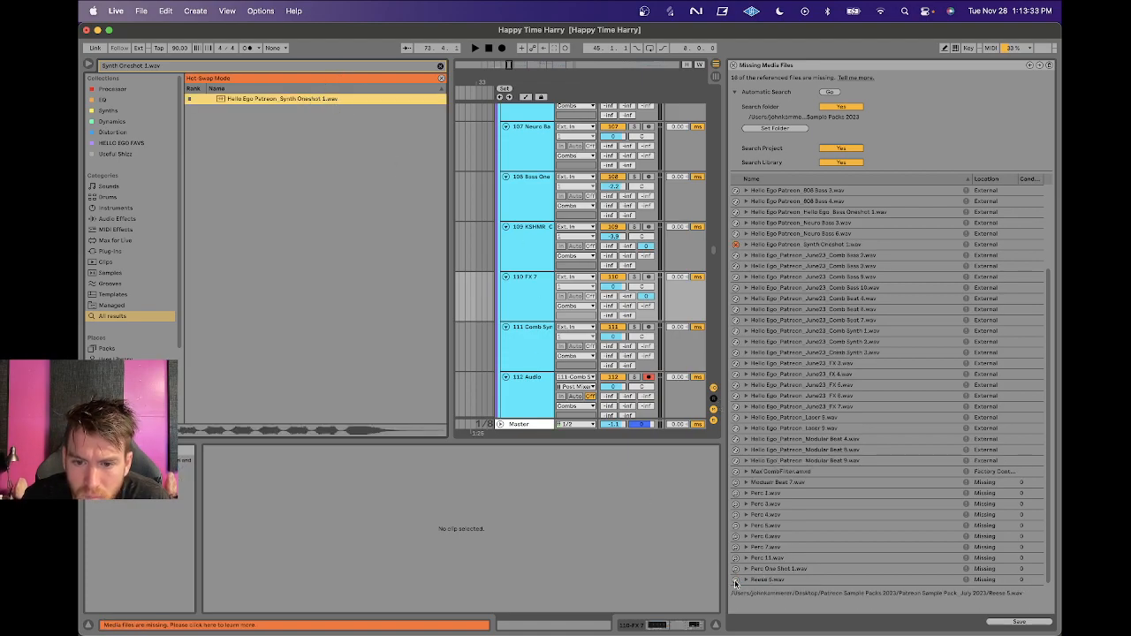
pyautogui.doubleClick(277, 110)
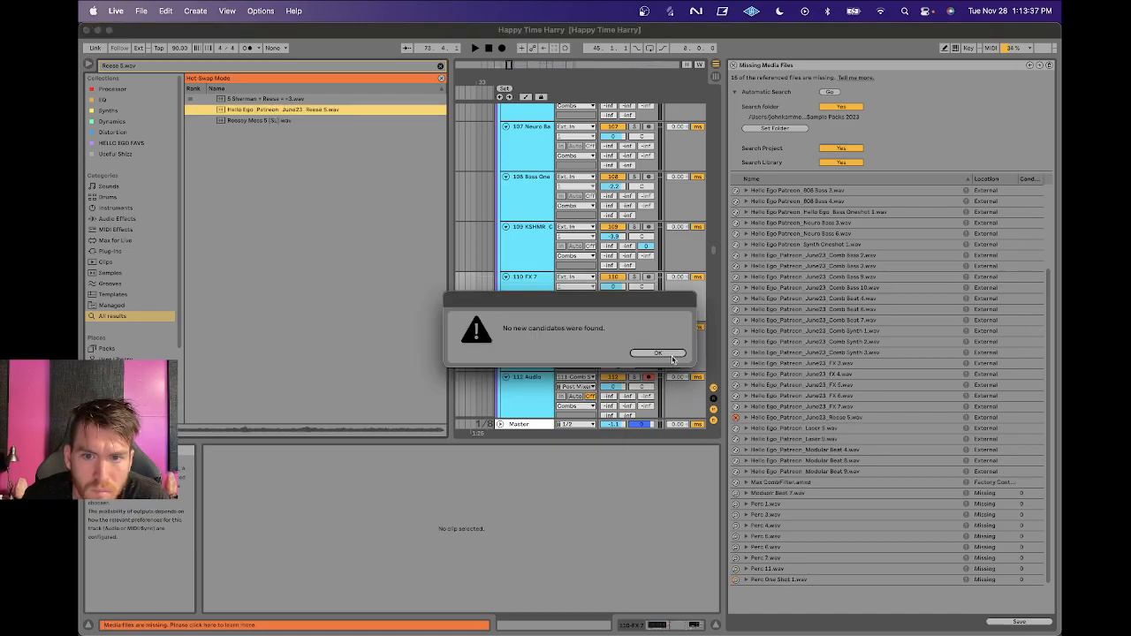
pyautogui.click(669, 354)
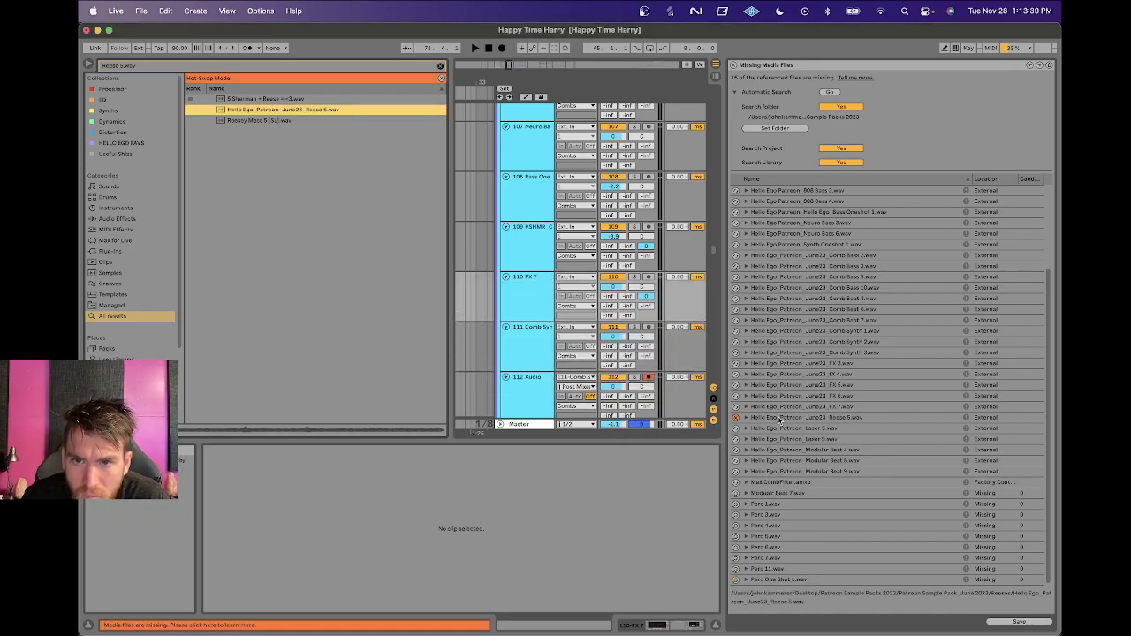
# Replace the missing Perc One Shot 1.wav with Hello Ego Patreon_Perc One Shot 1.wav.
pyautogui.click(735, 581)
pyautogui.scroll(-15, 351, 114)
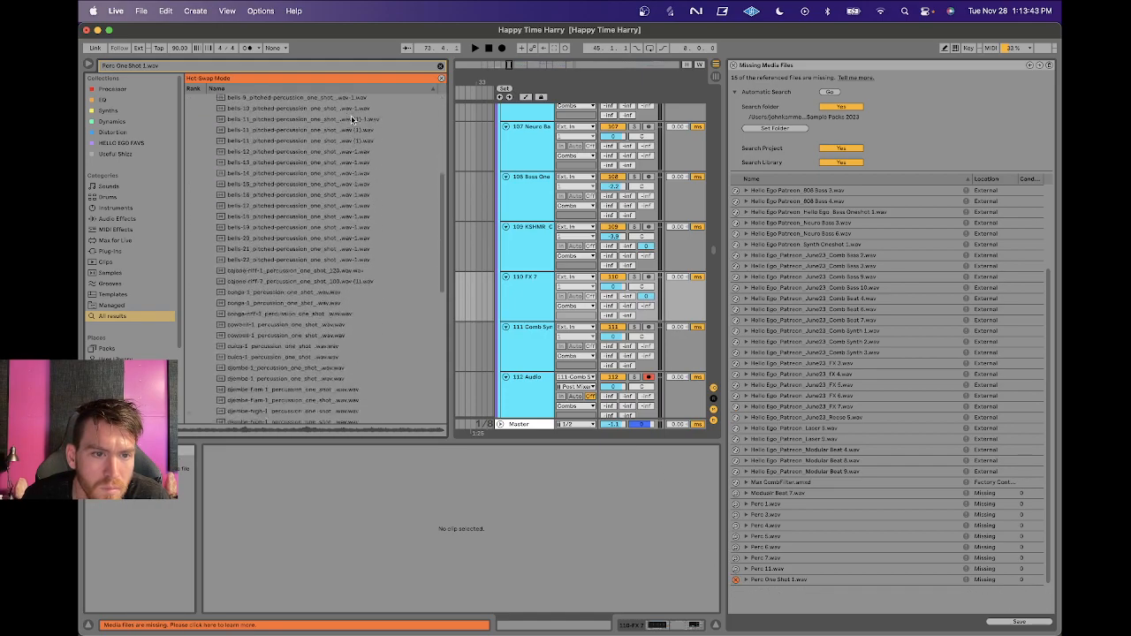
pyautogui.scroll(10, 350, 119)
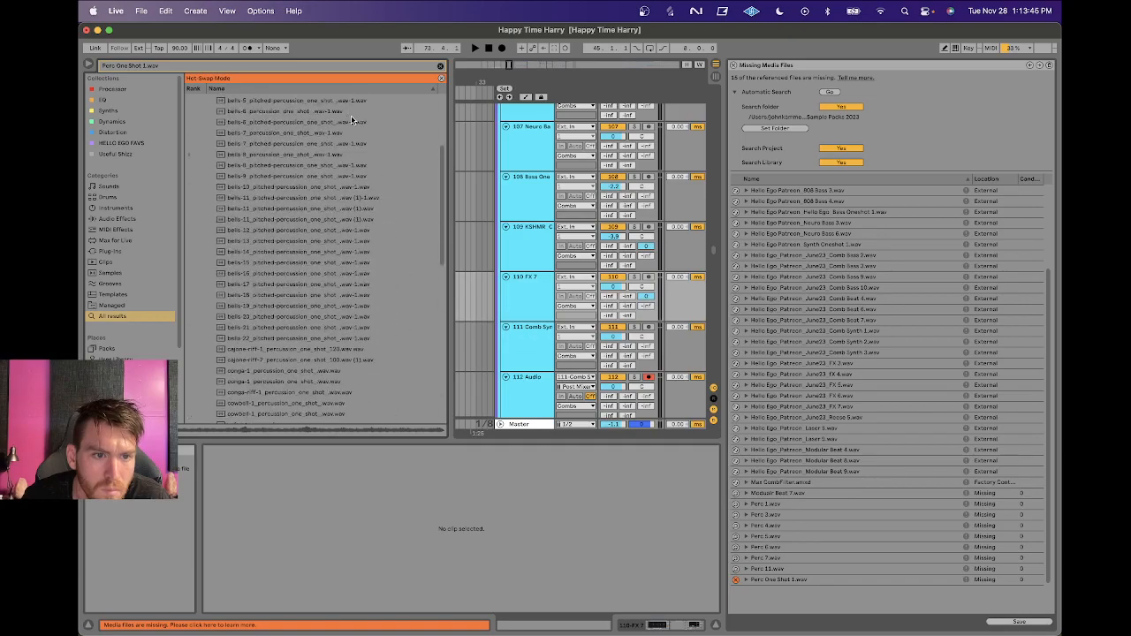
pyautogui.scroll(-5, 351, 119)
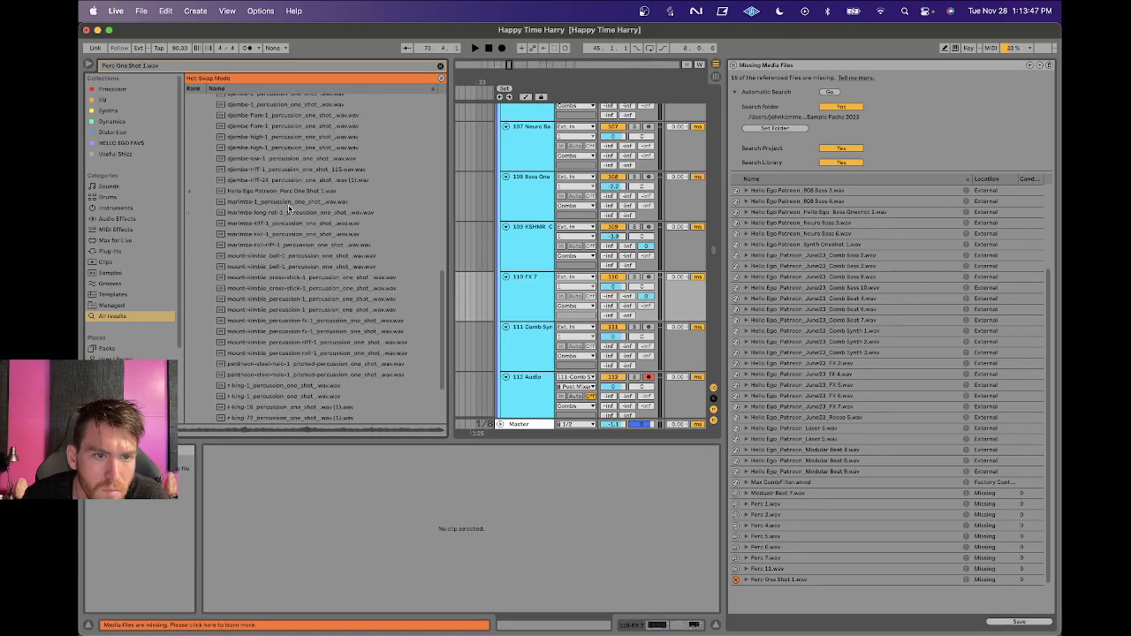
pyautogui.doubleClick(263, 191)
# Replace the missing Perc 11.wav and Perc 7.wav with Hello Ego_Patreon_June23_Perc 11.wav and Hello Ego_Patreon_June23_Perc 7.wav.
pyautogui.click(735, 581)
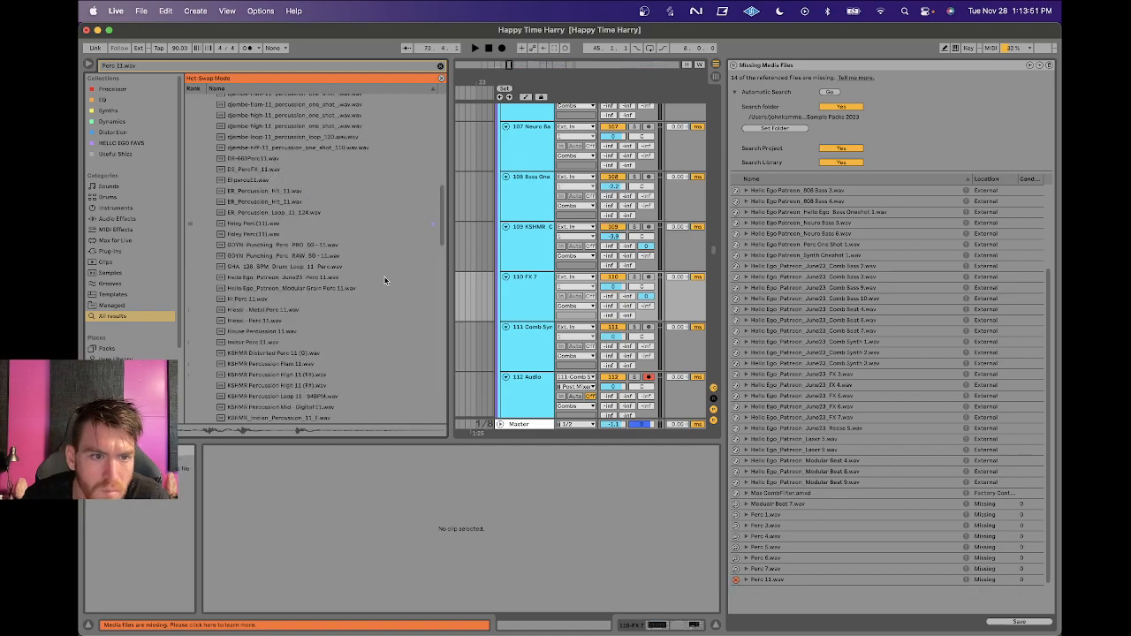
pyautogui.doubleClick(308, 279)
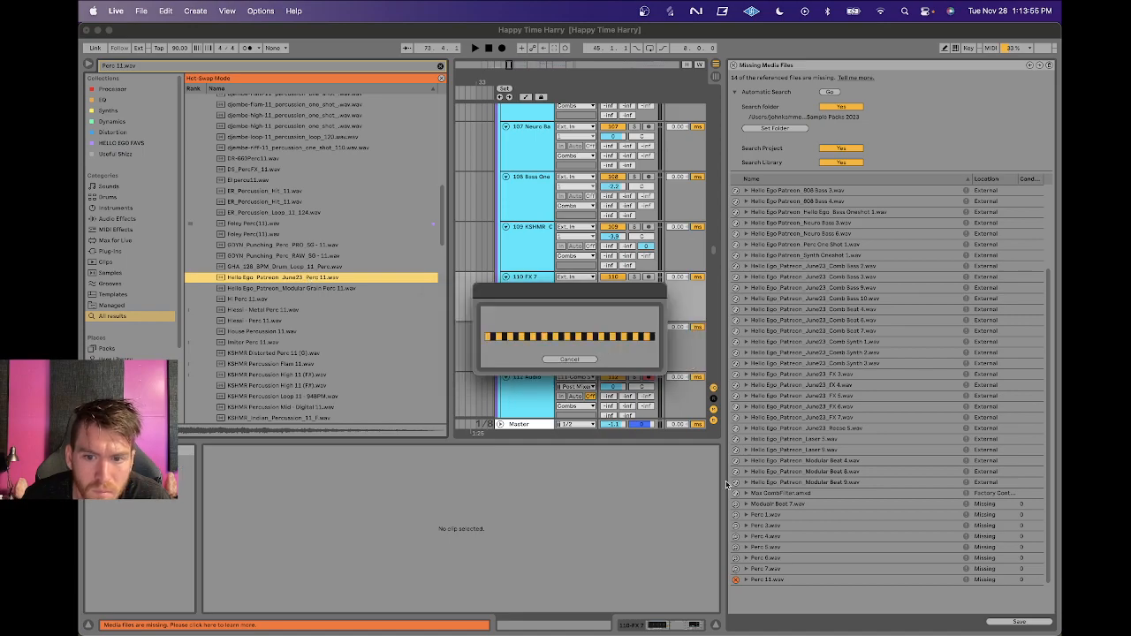
pyautogui.press('Return')
pyautogui.click(735, 580)
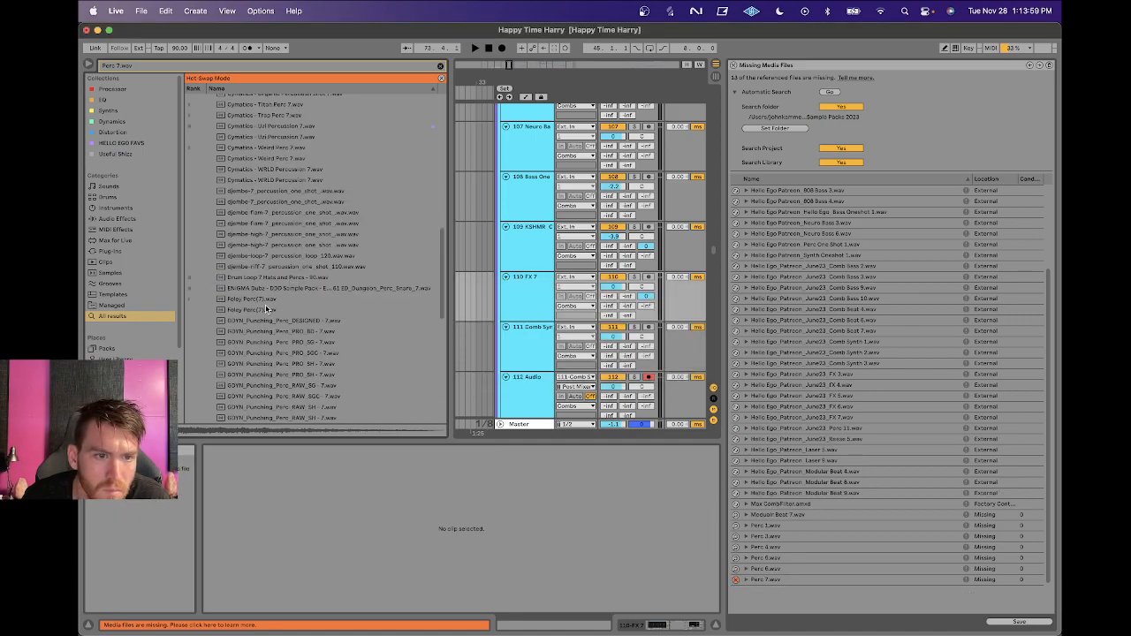
pyautogui.scroll(-4, 283, 297)
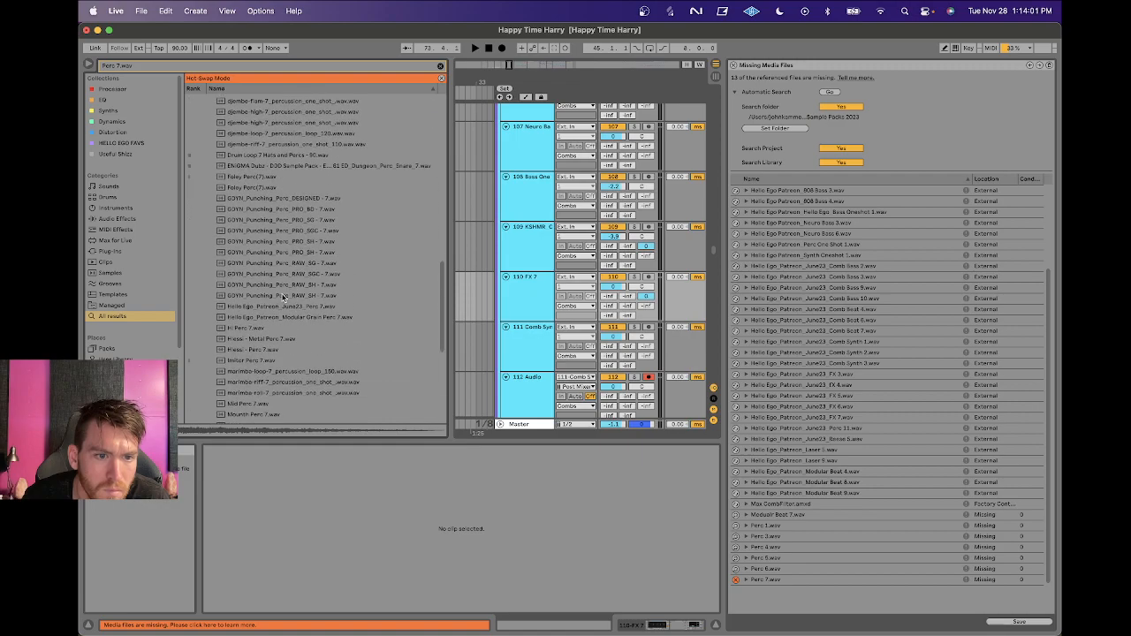
pyautogui.doubleClick(287, 307)
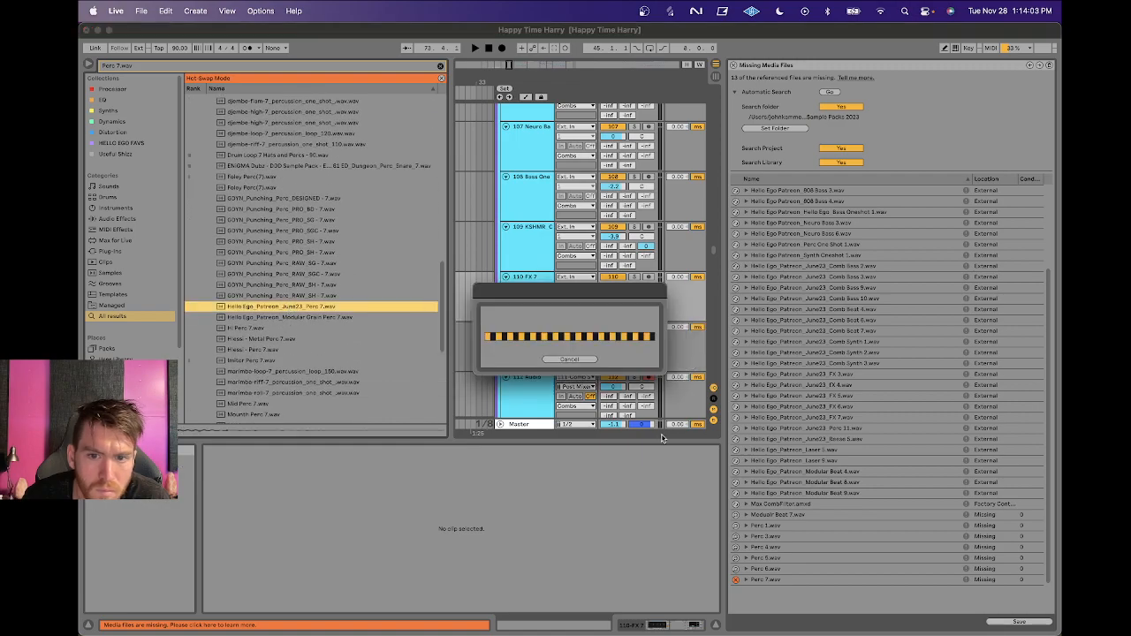
pyautogui.click(656, 354)
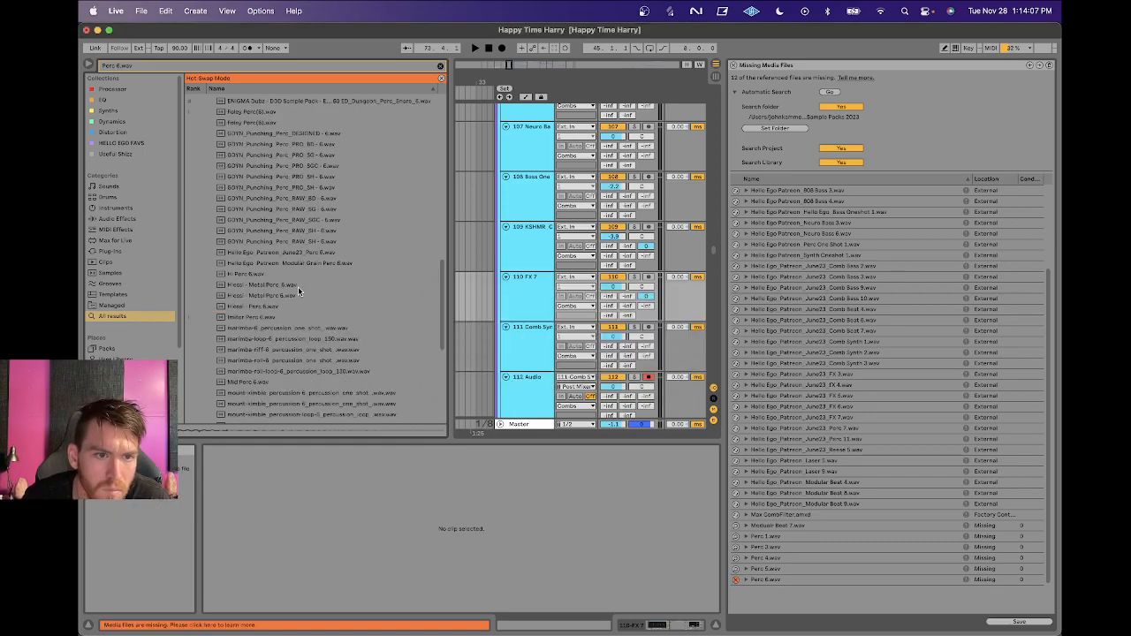
# Replace the missing Perc 6.wav and Perc 5.wav with Hello Ego_Patreon_June23_Perc 6.wav and Hello Ego_Patreon_June23_Perc 5.wav.
pyautogui.doubleClick(297, 253)
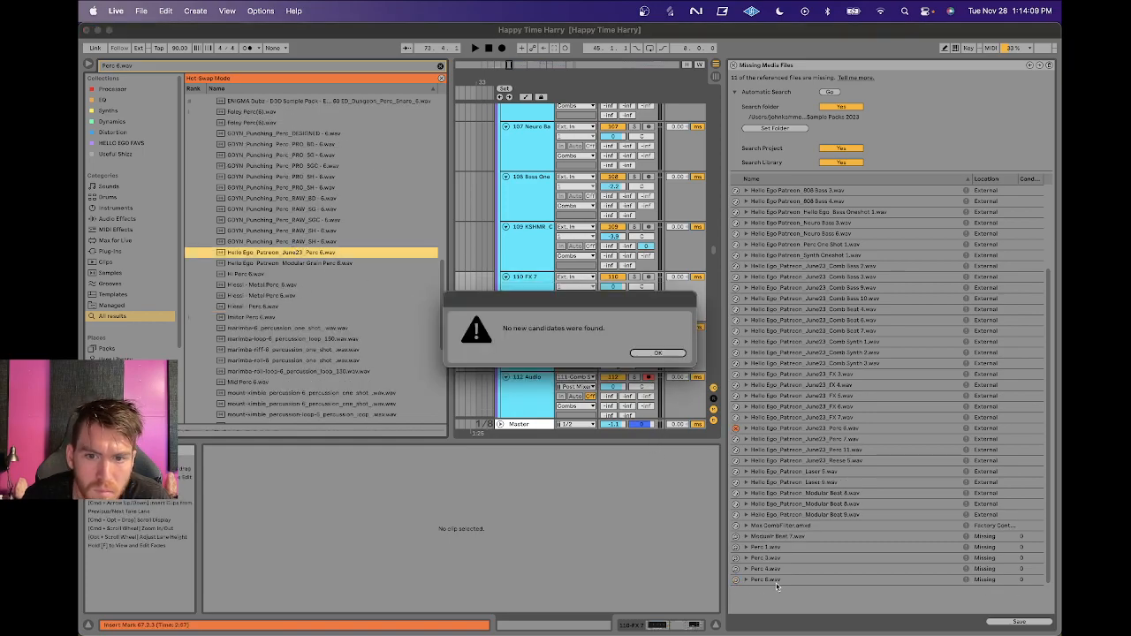
pyautogui.click(658, 352)
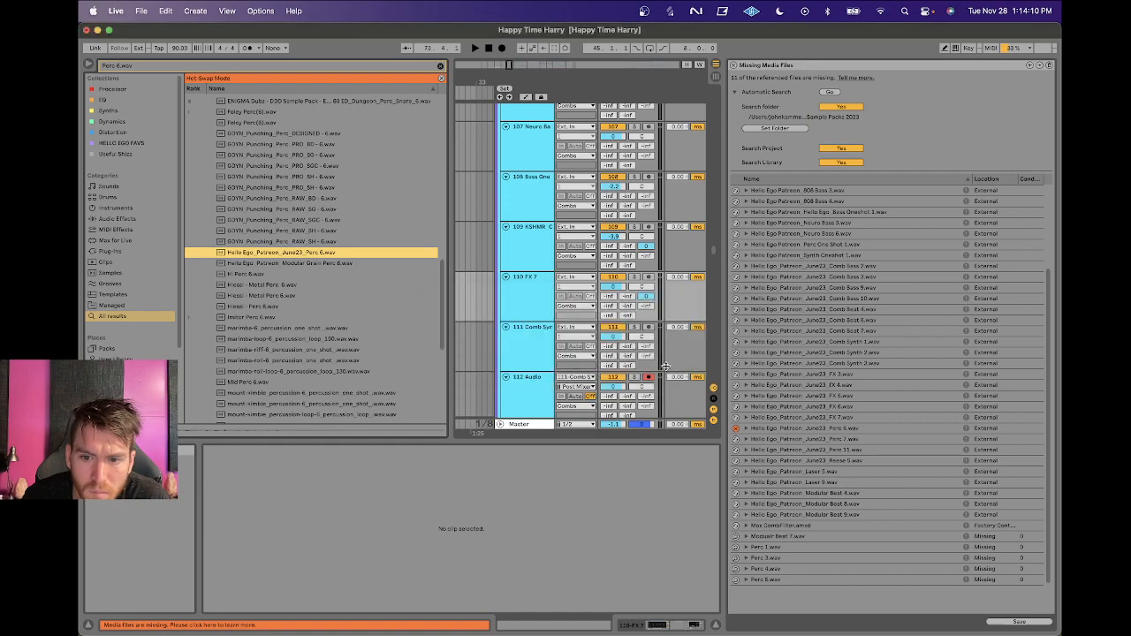
pyautogui.click(734, 579)
pyautogui.doubleClick(305, 350)
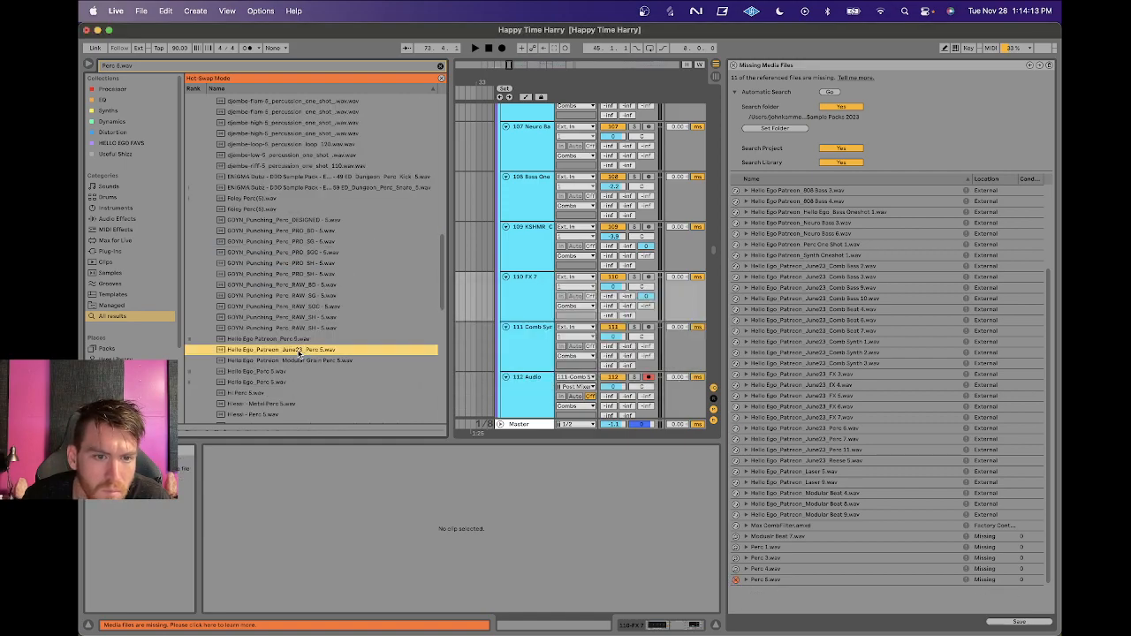
pyautogui.click(661, 352)
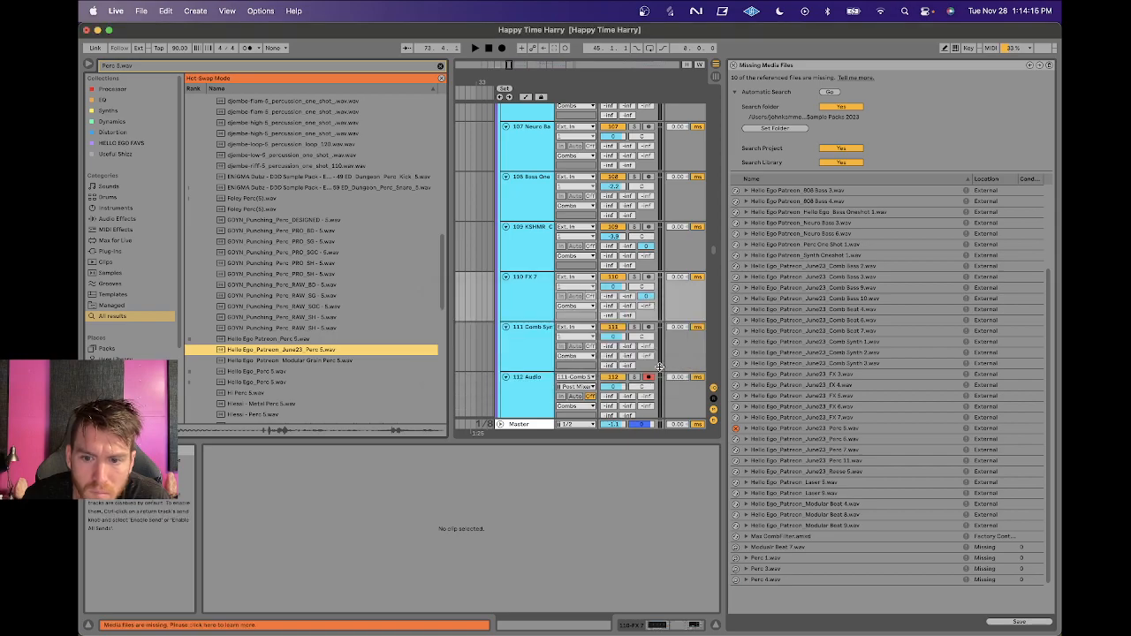
# Replace the missing Perc 4.wav with Hello Ego_Patreon_June23_Perc 4.wav and resolve the other missing files from its location.
pyautogui.click(734, 580)
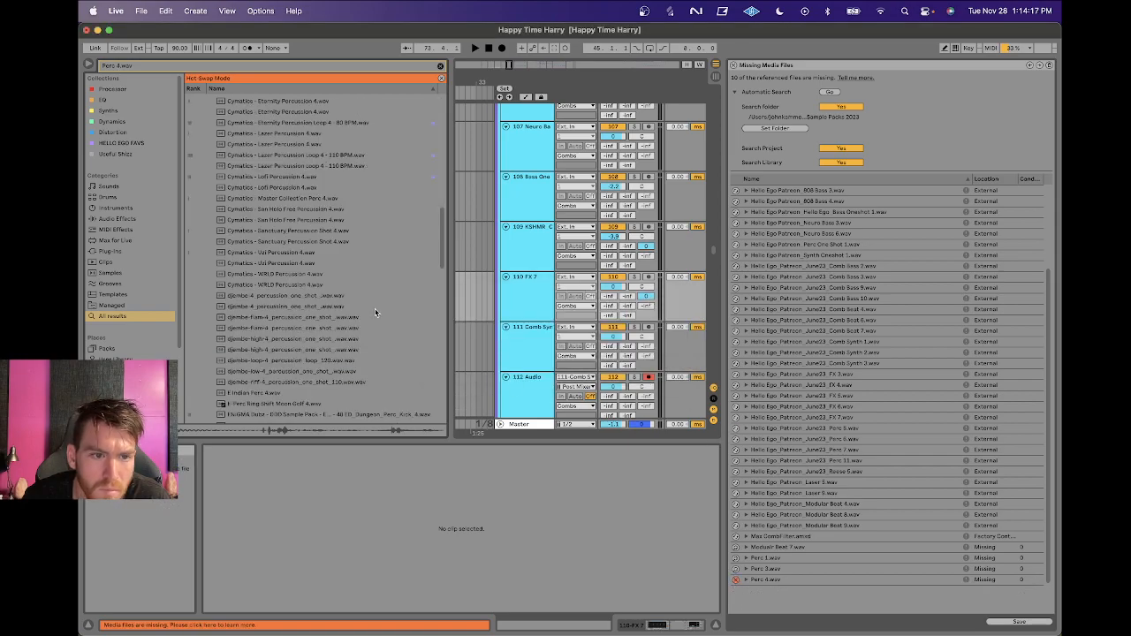
pyautogui.scroll(-10, 362, 309)
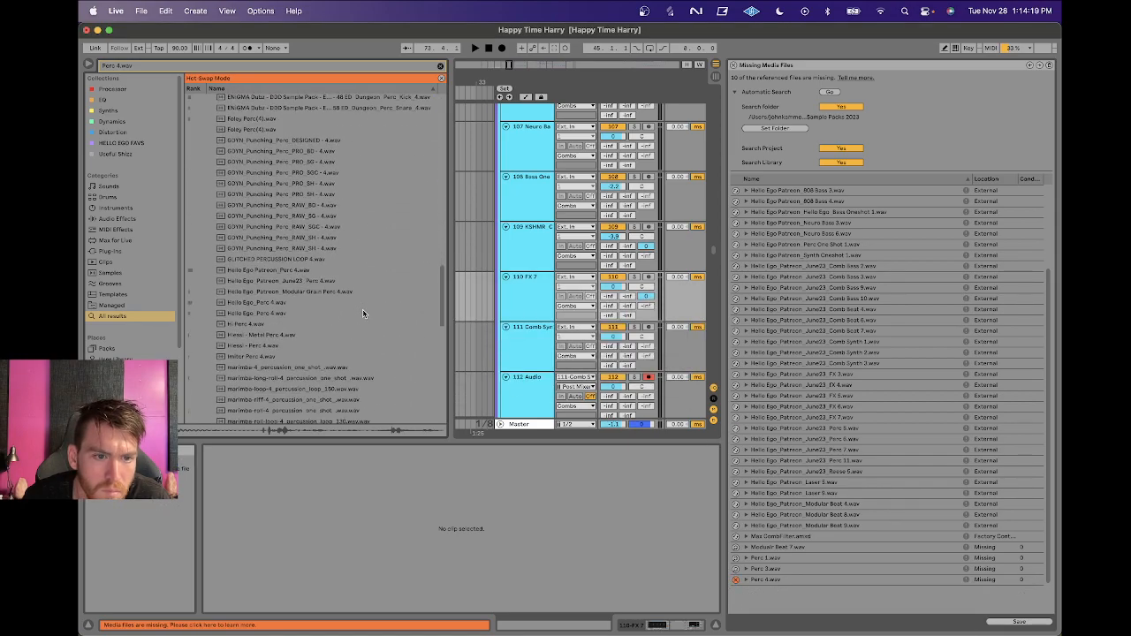
pyautogui.doubleClick(299, 280)
pyautogui.click(669, 354)
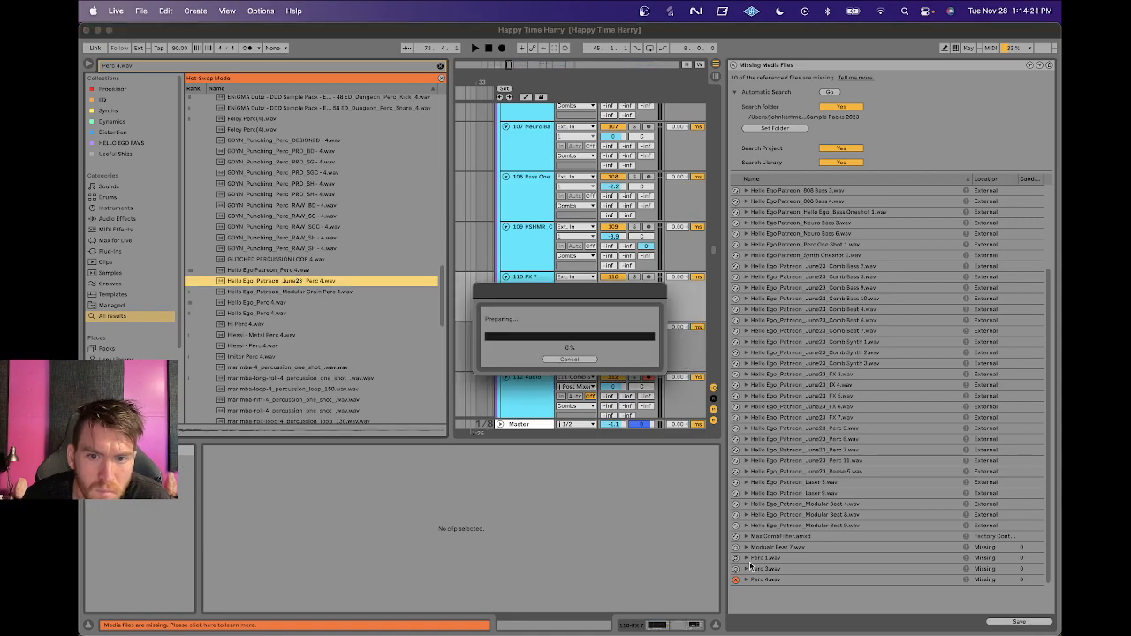
pyautogui.click(676, 354)
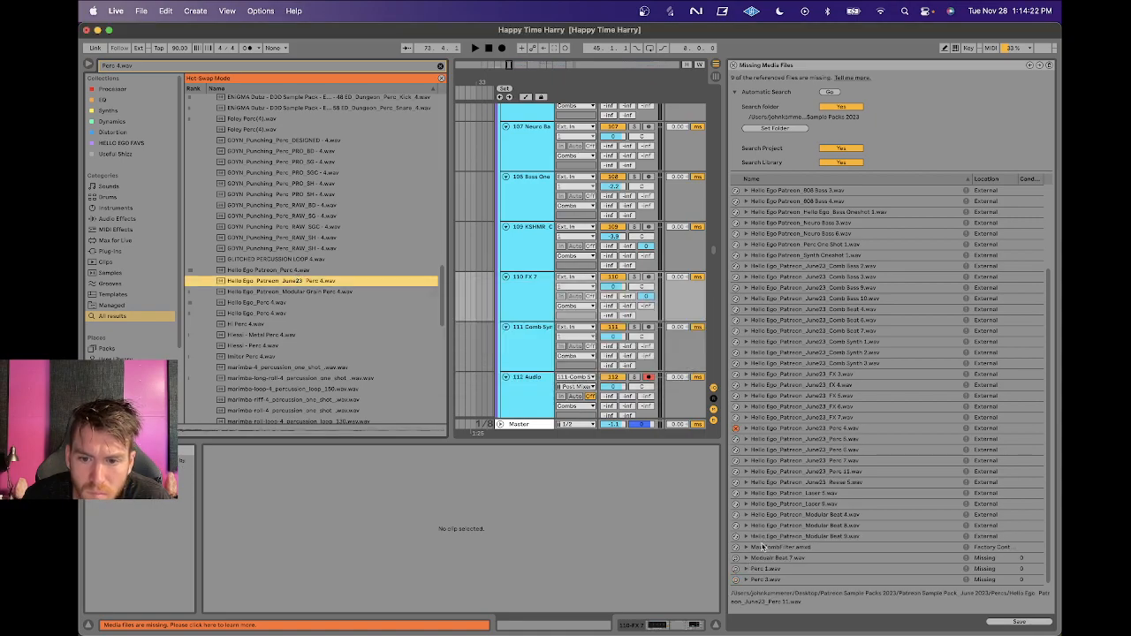
# Replace the missing Perc 3.wav with Hello Ego_Patreon_June23_Perc 3.wav and resolve the other missing files from its location.
pyautogui.click(735, 582)
pyautogui.scroll(-5, 350, 207)
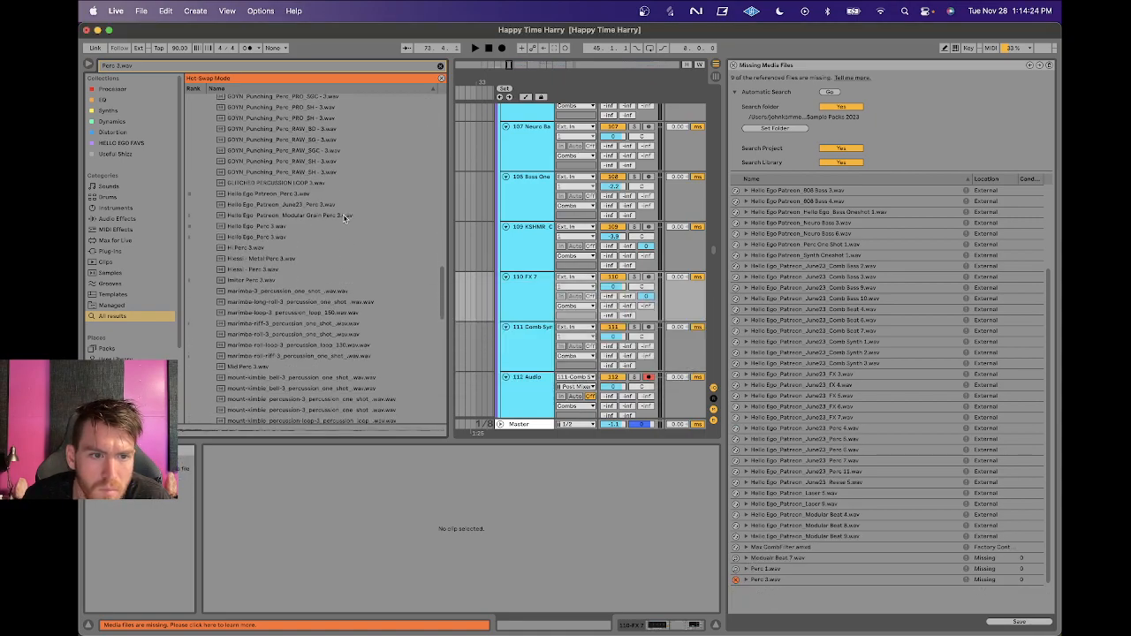
pyautogui.doubleClick(298, 196)
pyautogui.click(657, 354)
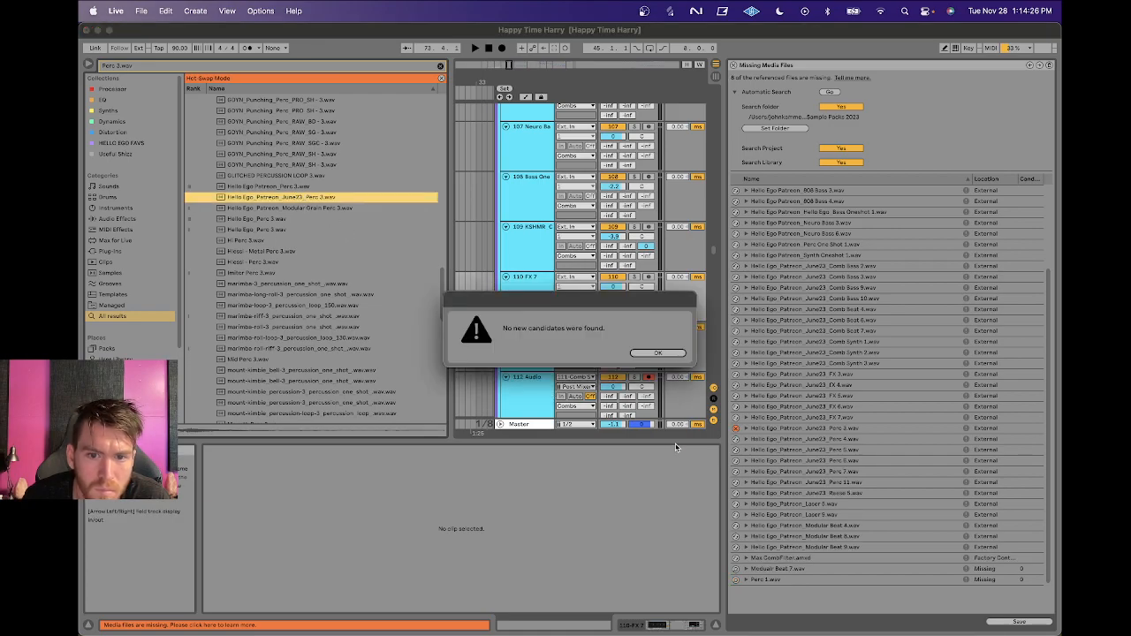
pyautogui.click(657, 354)
# Replace the missing Perc 1.wav with Hello Ego_Patreon_June23_Perc 1.wav.
pyautogui.click(735, 580)
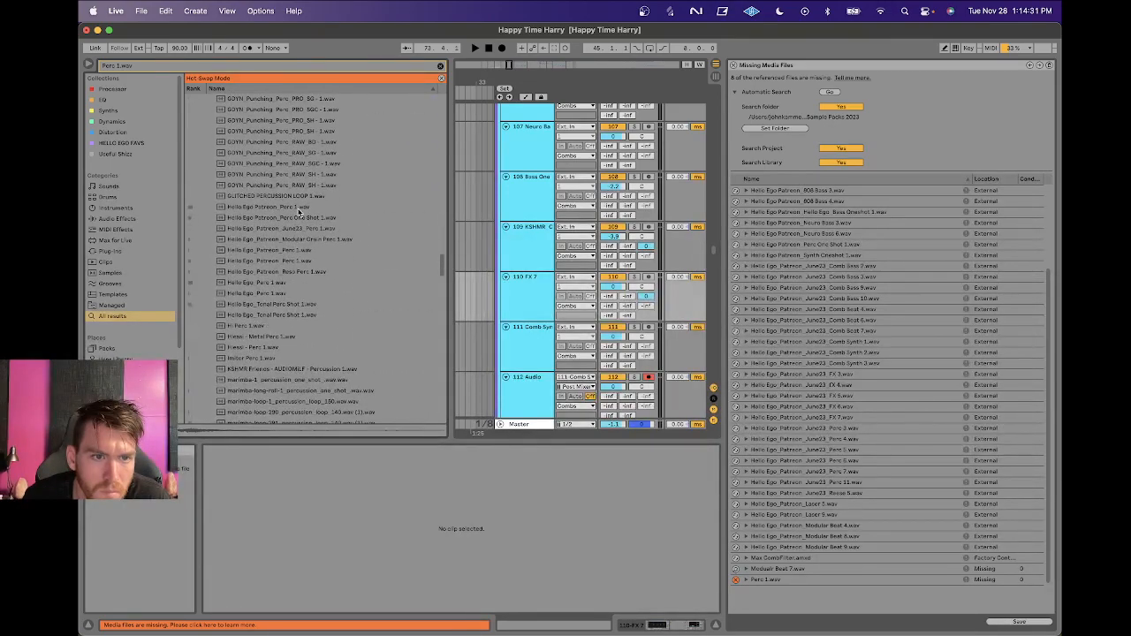
pyautogui.doubleClick(292, 226)
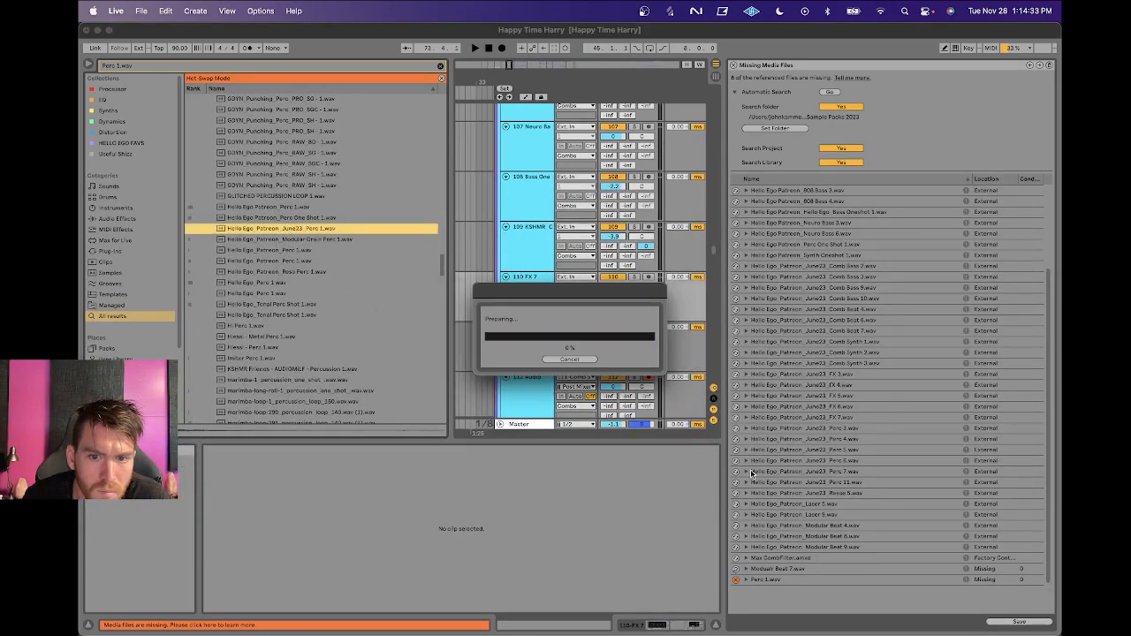
pyautogui.click(657, 353)
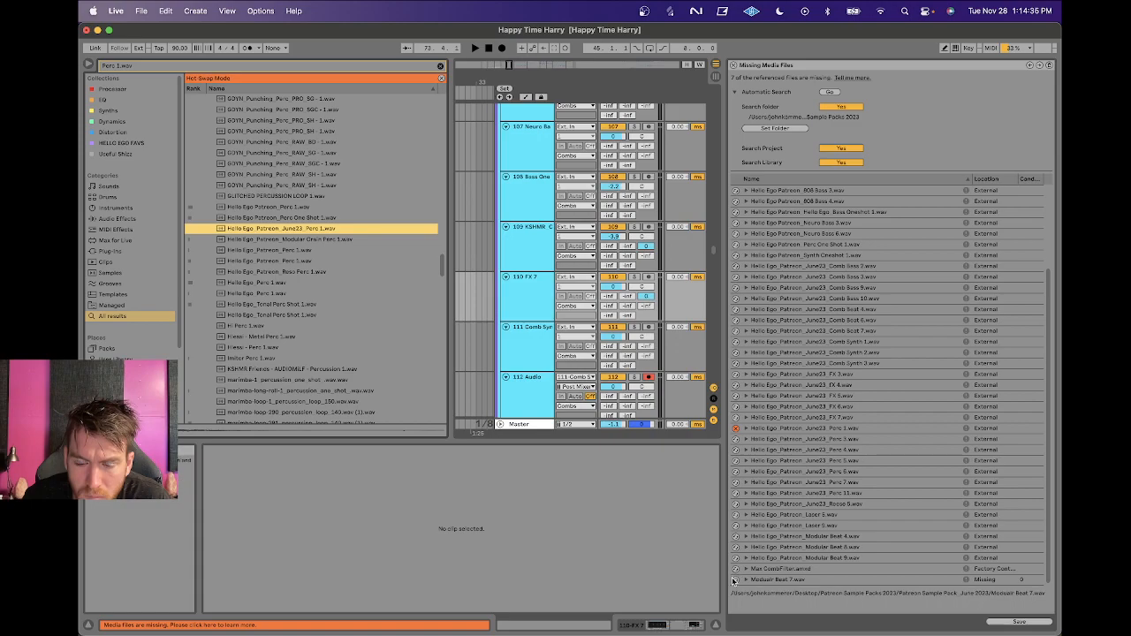
pyautogui.click(735, 580)
pyautogui.click(441, 66)
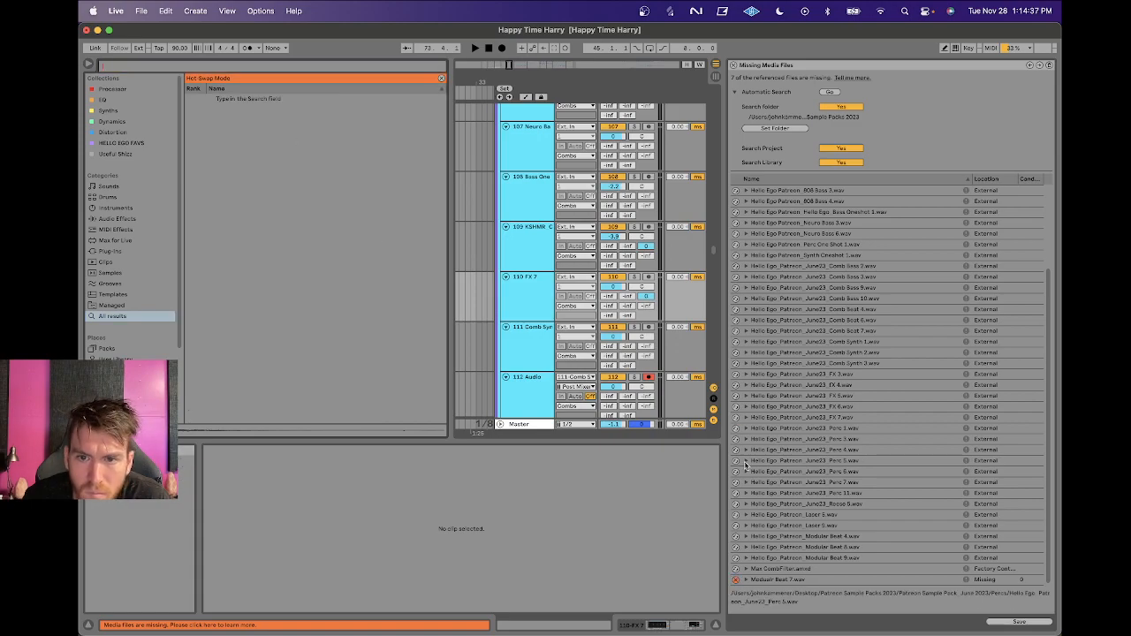
pyautogui.scroll(5, 760, 491)
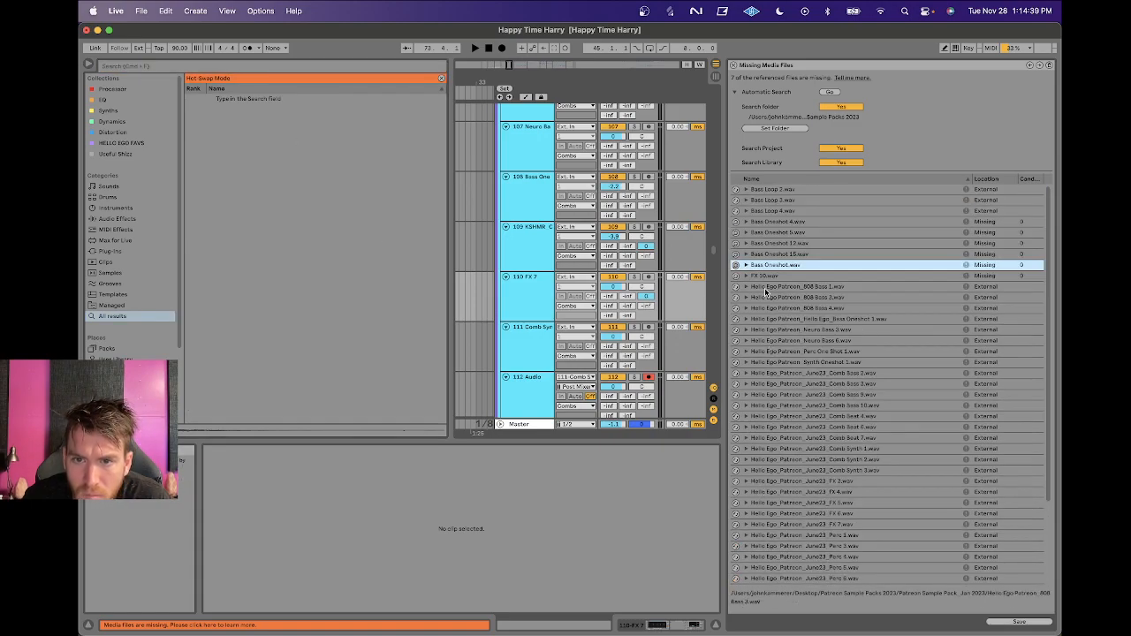
# Replace the missing Bass Oneshot.wav with Hello Ego_Patreon_June23_Bass Oneshot.wav and resolve the other missing files from its location.
pyautogui.click(735, 265)
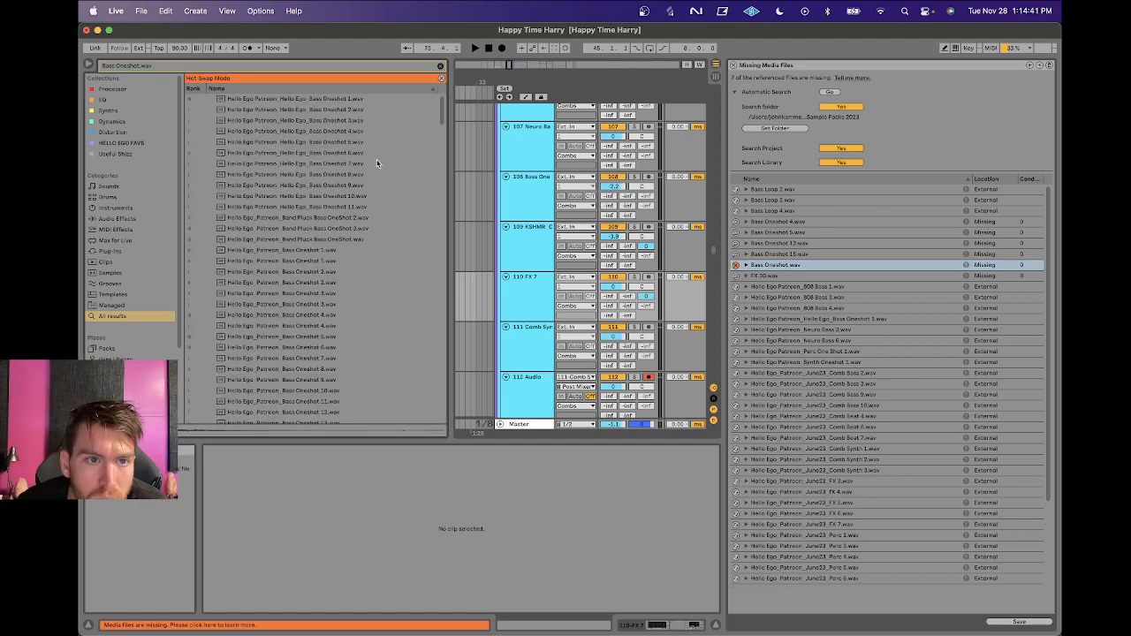
pyautogui.scroll(-5, 376, 163)
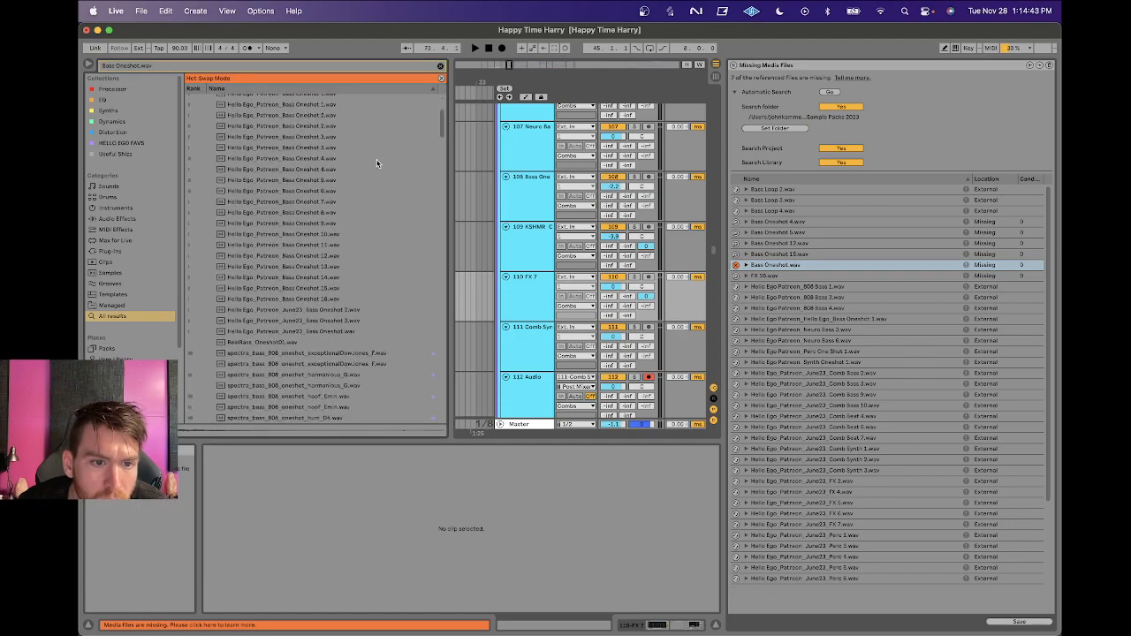
pyautogui.doubleClick(340, 332)
pyautogui.click(683, 357)
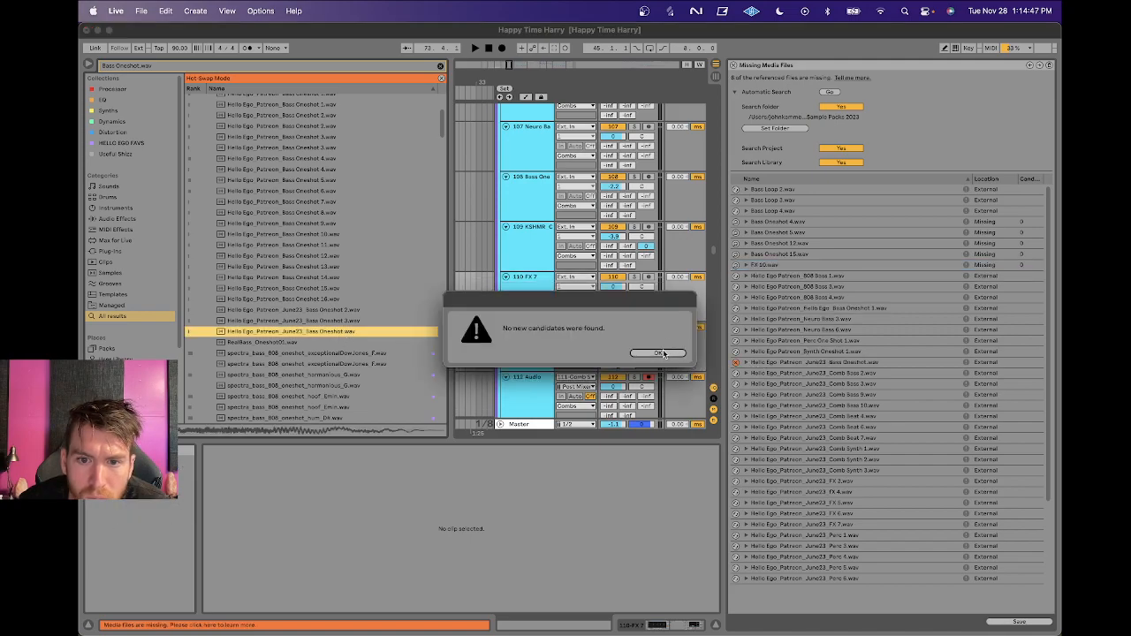
pyautogui.click(663, 353)
# Replace the missing Bass Oneshot 15.wav with Hello Ego_Patreon_Bass Oneshot 15.wav and resolve the other missing files from its location.
pyautogui.click(735, 255)
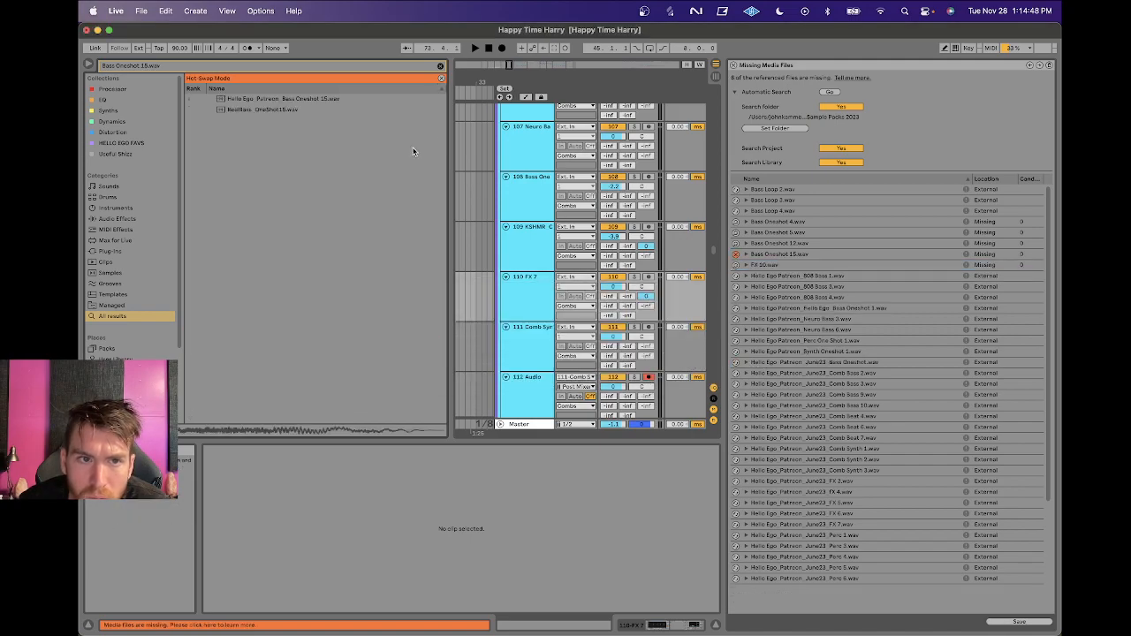
pyautogui.doubleClick(310, 99)
pyautogui.click(654, 355)
pyautogui.click(657, 353)
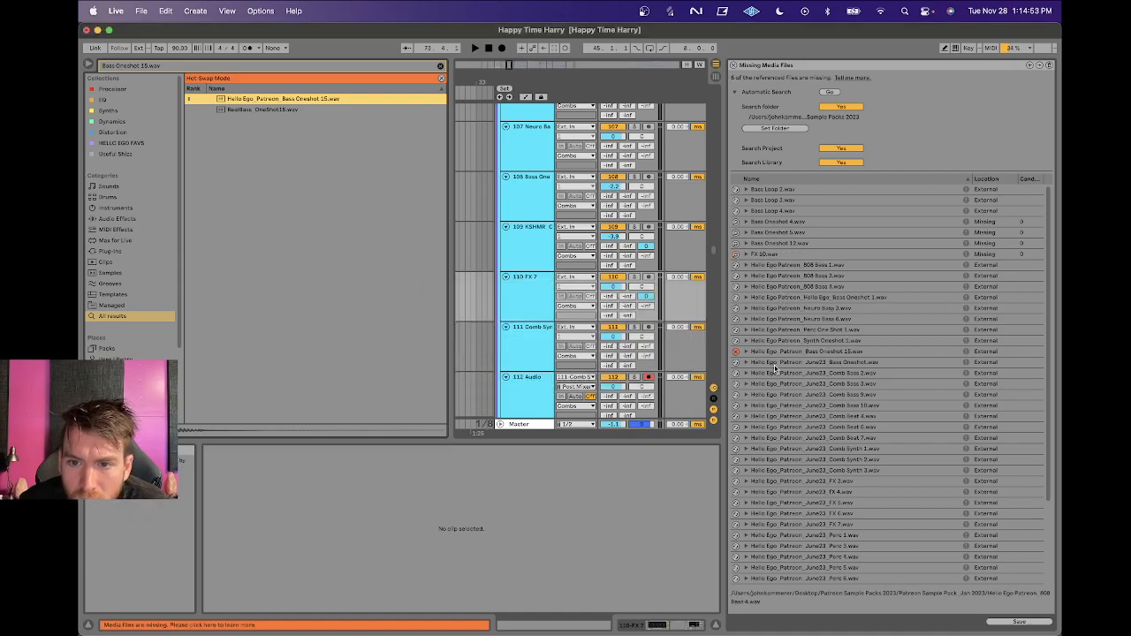
# Replace the missing Bass Oneshot 12.wav with Hello Ego_Patreon_Bass Oneshot 12.wav and resolve the other missing files from its location.
pyautogui.click(735, 244)
pyautogui.doubleClick(336, 102)
pyautogui.click(654, 354)
pyautogui.click(656, 354)
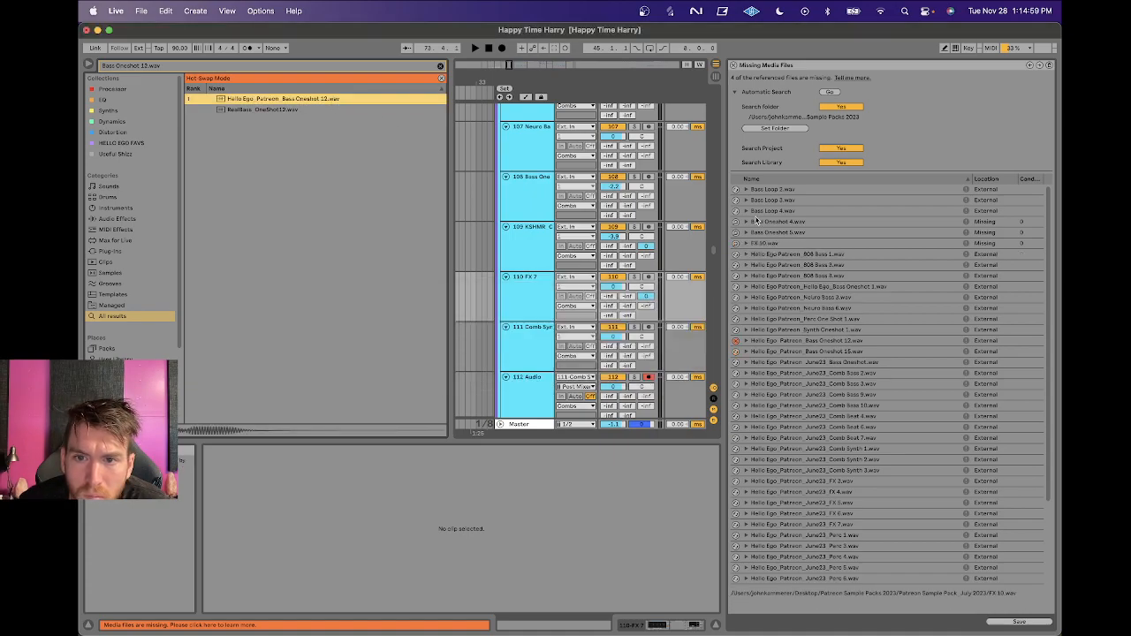
# Replace the missing Bass Oneshot 5.wav and Bass Oneshot 4.wav with Hello Ego_Patreon_Bass Oneshot 5.wav and Hello Ego_Patreon_Bass Oneshot 4.wav.
pyautogui.click(735, 233)
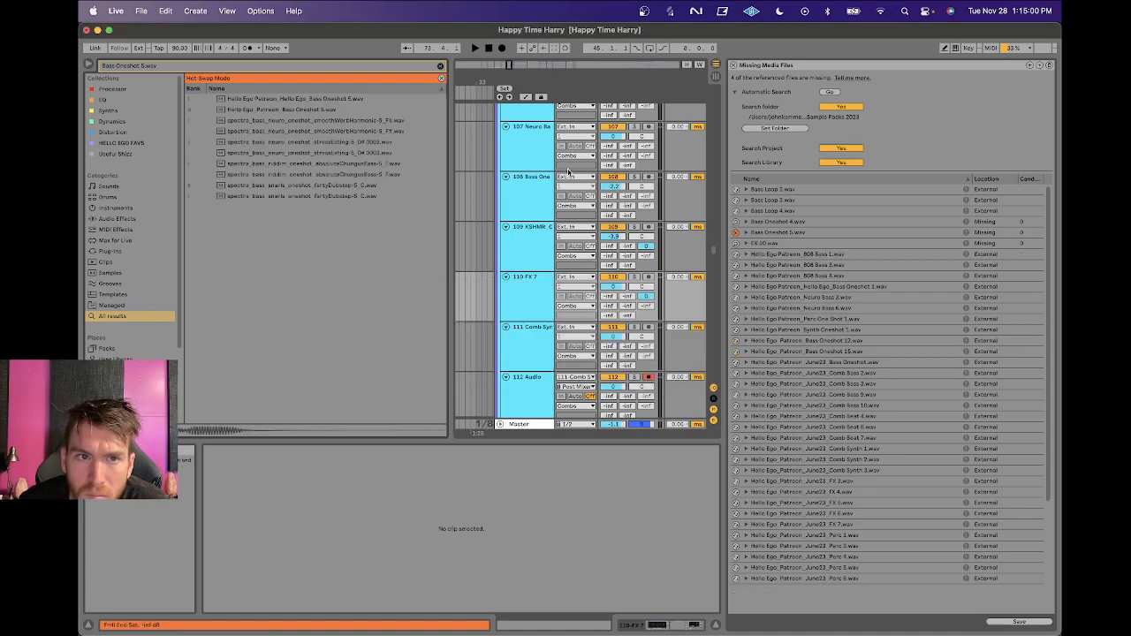
pyautogui.doubleClick(319, 110)
pyautogui.click(642, 356)
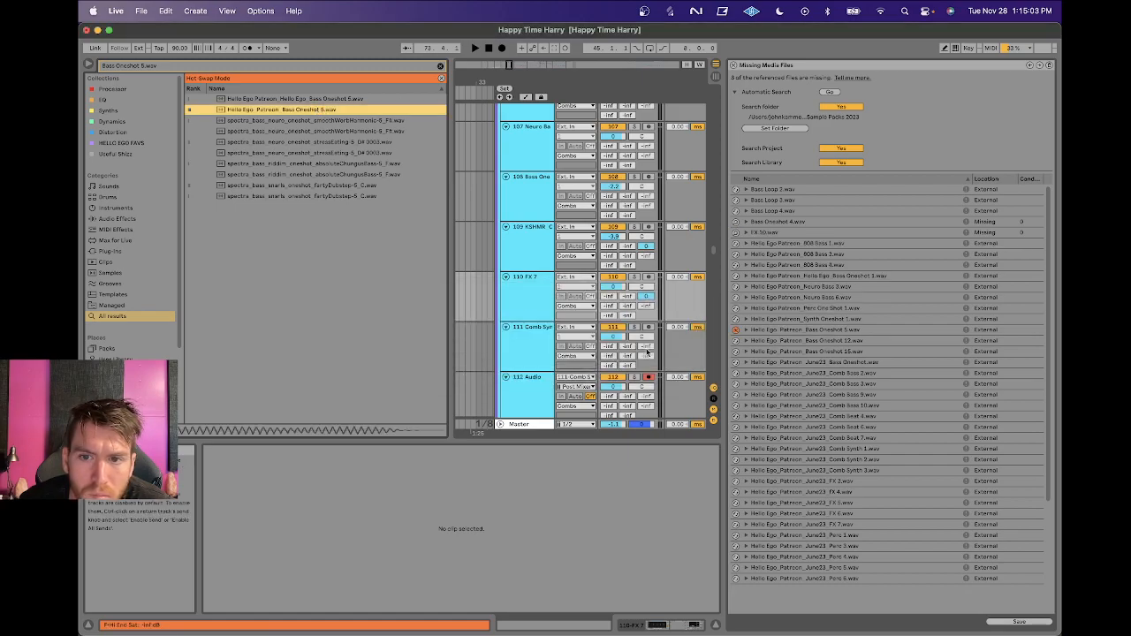
pyautogui.click(736, 221)
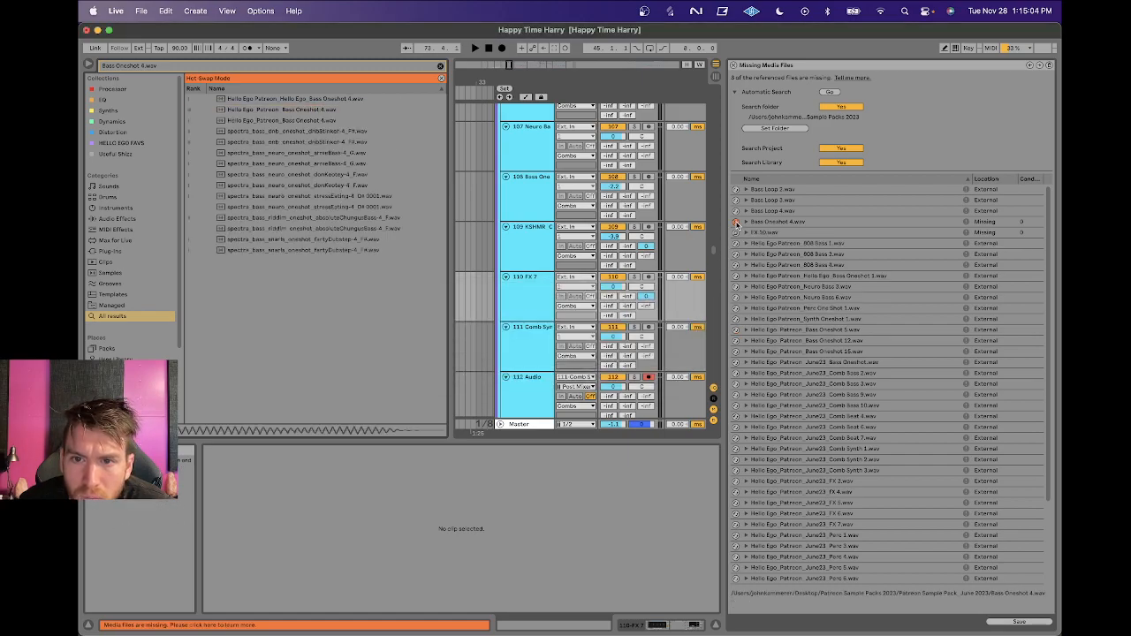
pyautogui.doubleClick(314, 110)
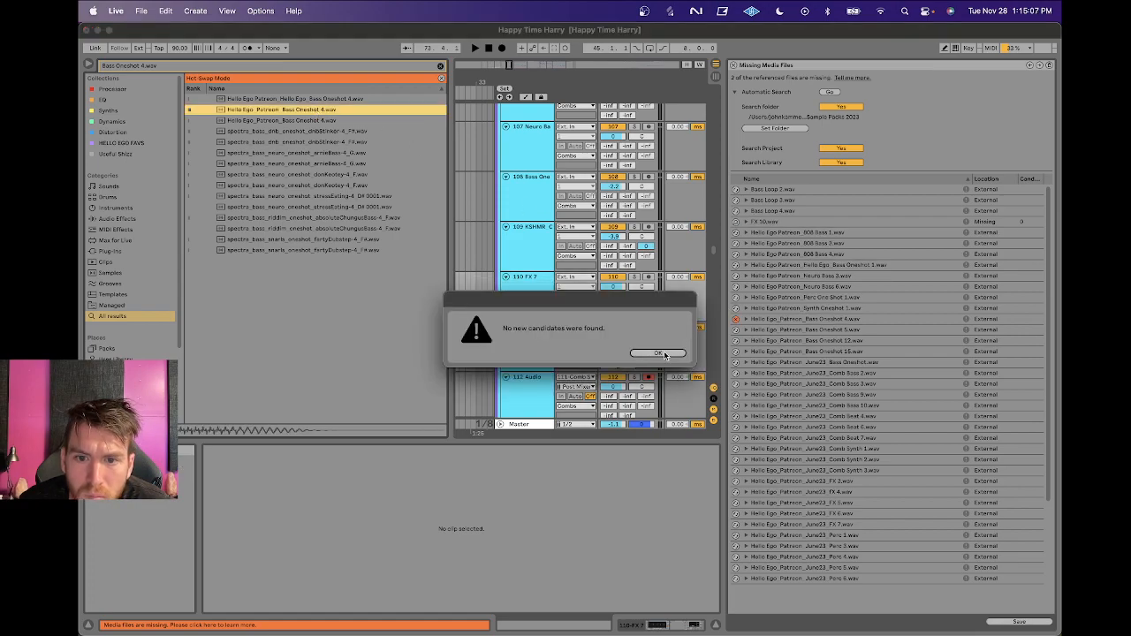
pyautogui.click(659, 353)
# Dismiss the notice, narrow the browser, clear the Bass Oneshot 4.wav search and leave Hot-Swap mode.
pyautogui.moveTo(446, 217); pyautogui.dragTo(301, 197)
pyautogui.click(293, 67)
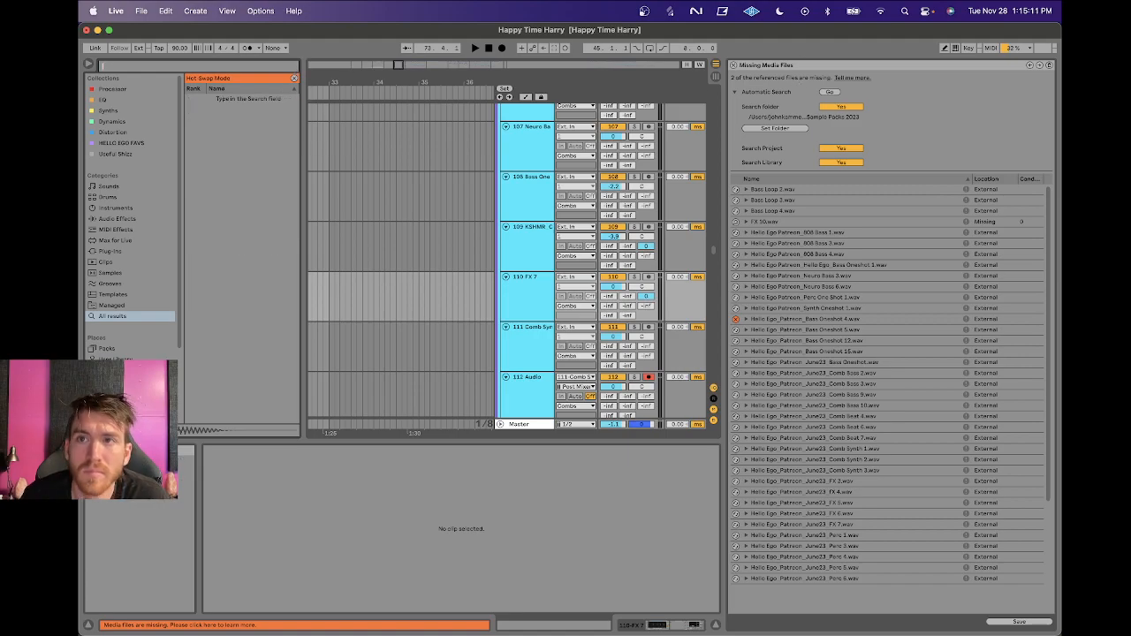
pyautogui.click(295, 79)
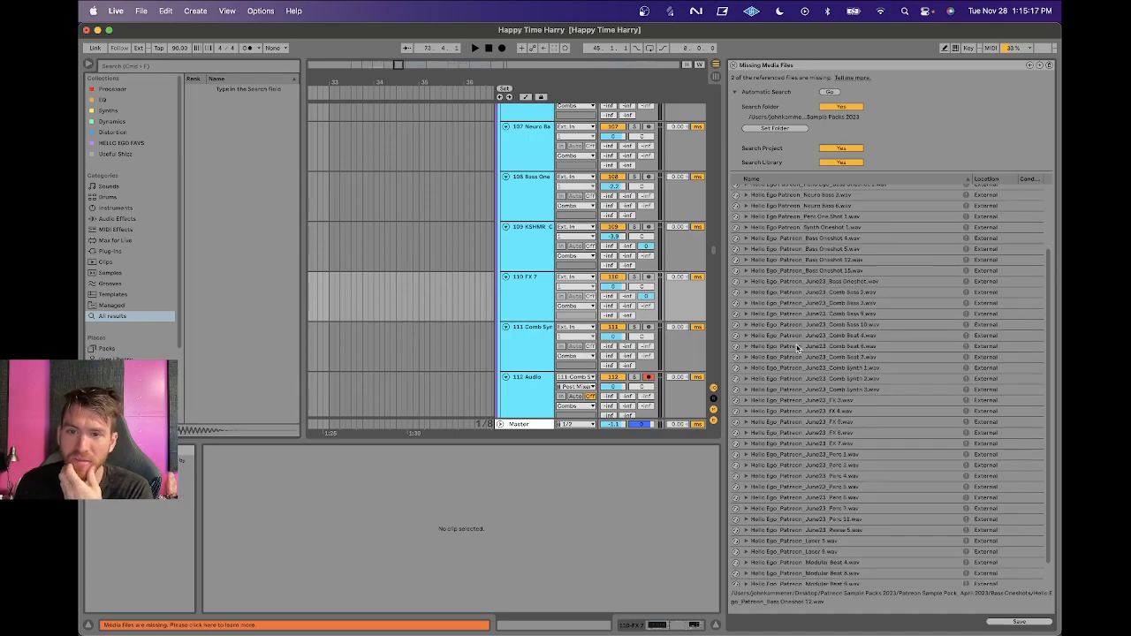
# Replace the missing FX 10.wav with Hello Ego_Patreon_June23_FX 10.wav and confirm the follow-up dialogs.
pyautogui.click(736, 222)
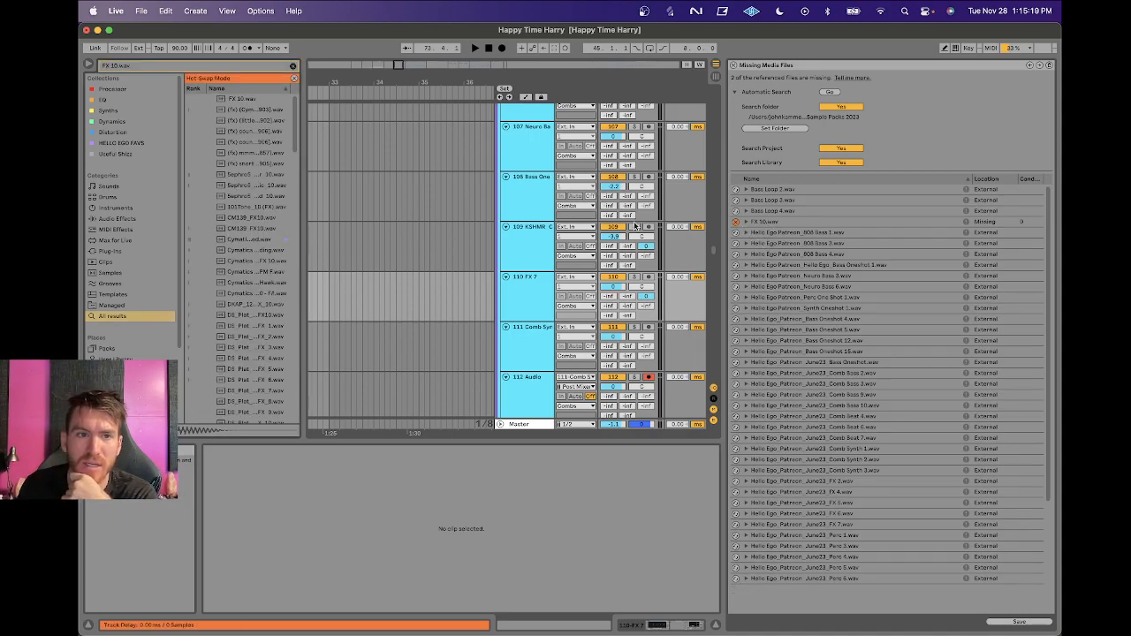
pyautogui.scroll(-4, 270, 254)
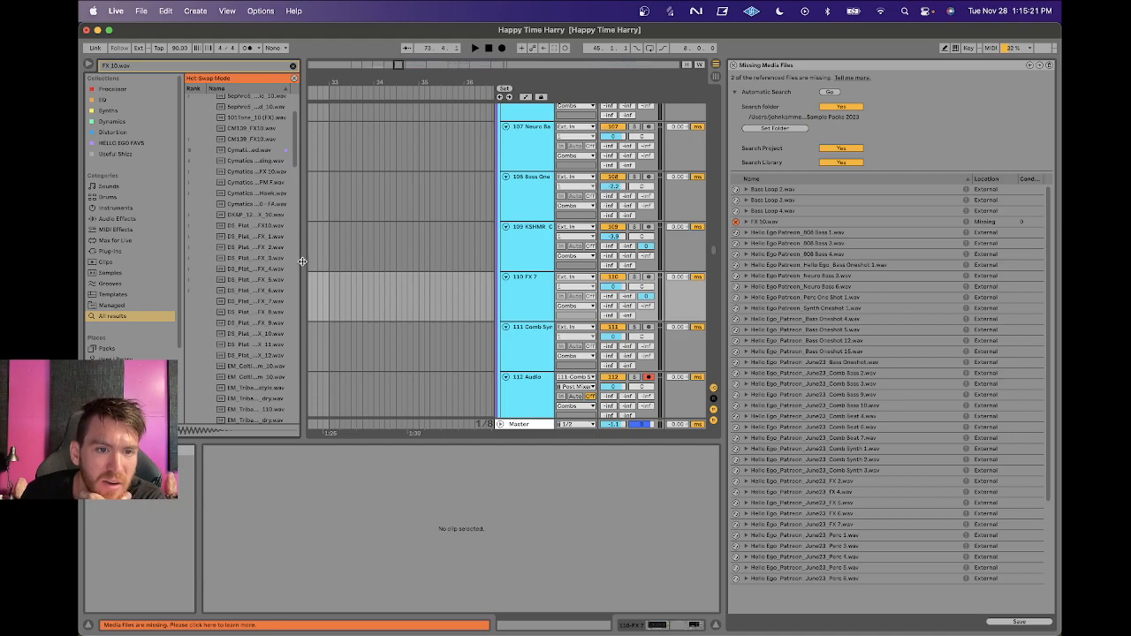
pyautogui.moveTo(303, 261); pyautogui.dragTo(382, 261)
pyautogui.scroll(-10, 319, 276)
pyautogui.scroll(-8, 319, 276)
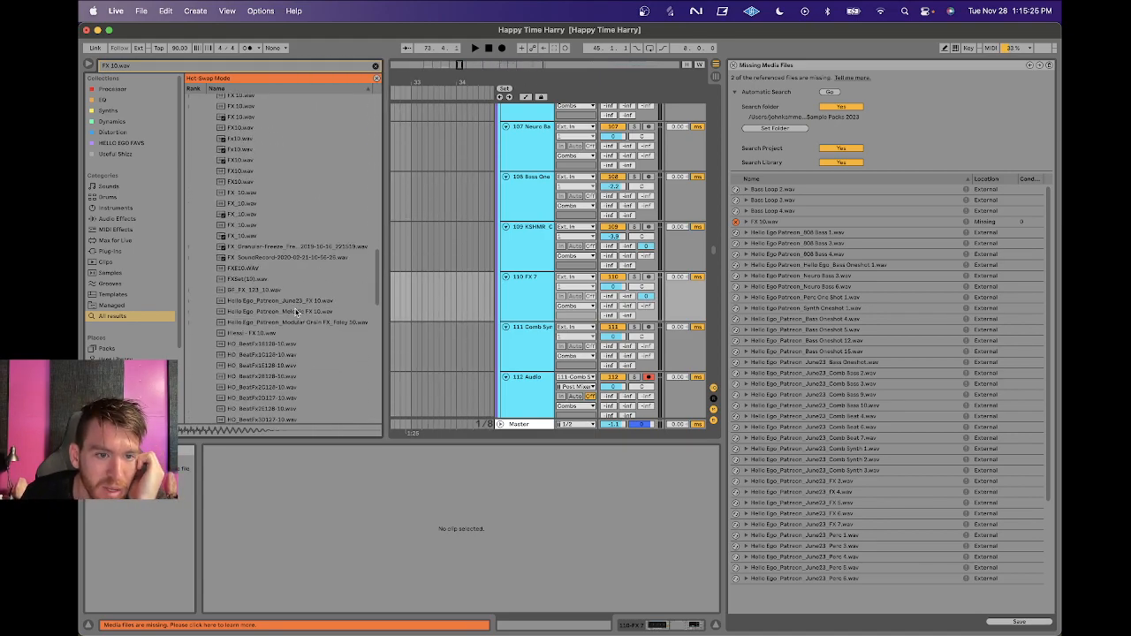
pyautogui.doubleClick(286, 302)
pyautogui.click(654, 357)
pyautogui.click(657, 353)
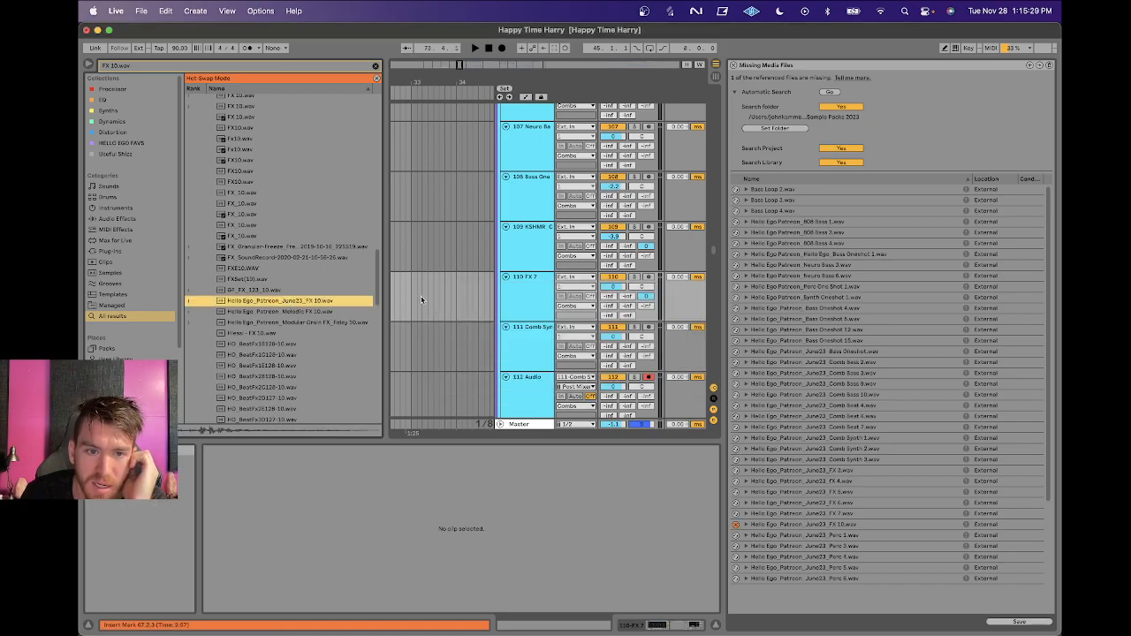
# Narrow the browser, close the Missing Media Files view and select the KSHMR cymbal clip on track 109.
pyautogui.moveTo(384, 280); pyautogui.dragTo(261, 280)
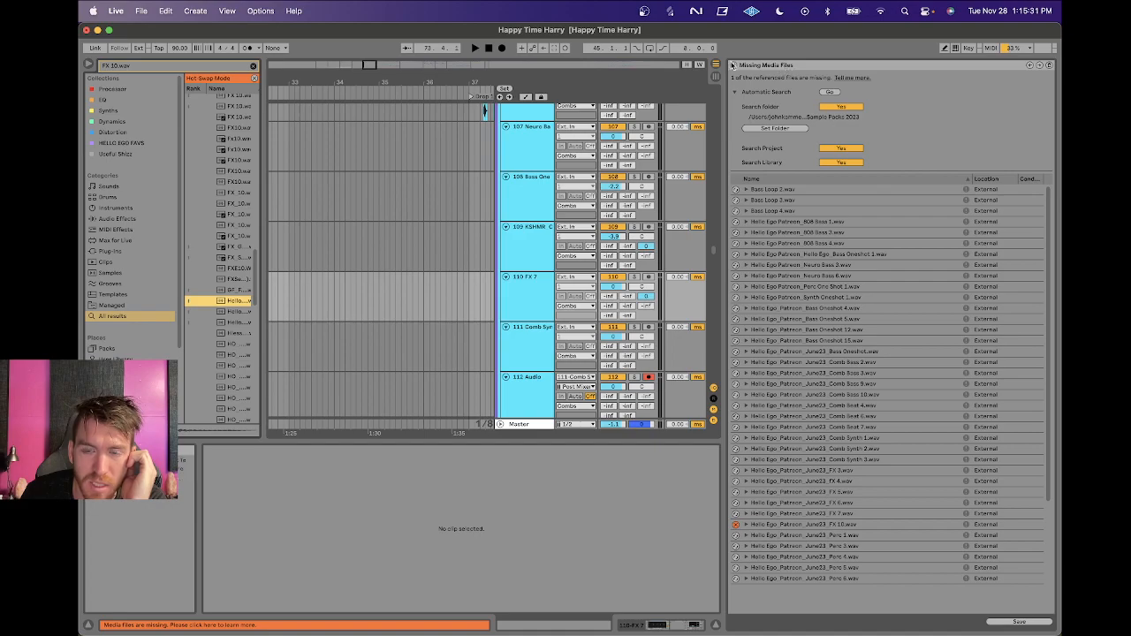
pyautogui.click(733, 65)
pyautogui.click(825, 228)
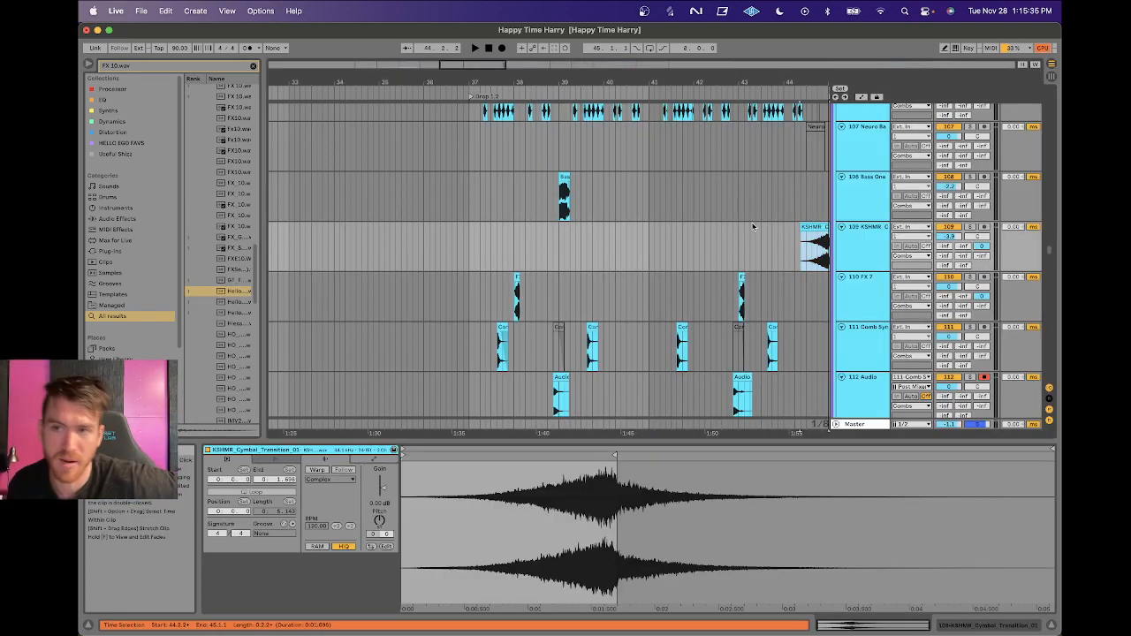
# Play the reference audio on track 2 from the intro, briefly soloing it to hear it on its own.
pyautogui.scroll(20, 530, 192)
pyautogui.hscroll(-10, 530, 193)
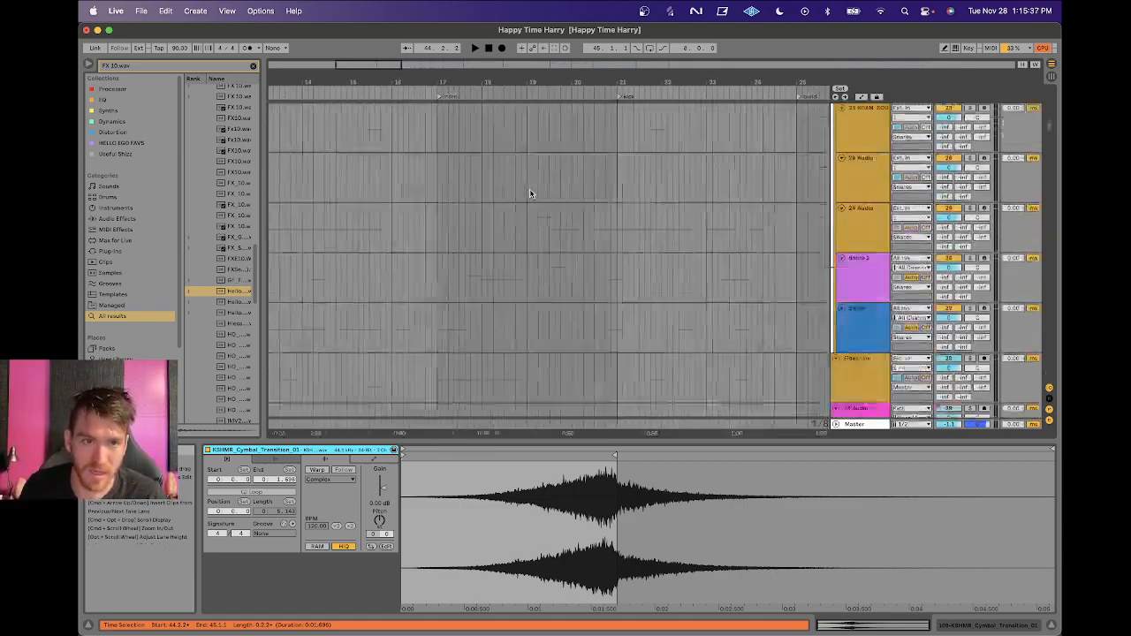
pyautogui.hscroll(-2, 530, 192)
pyautogui.click(640, 133)
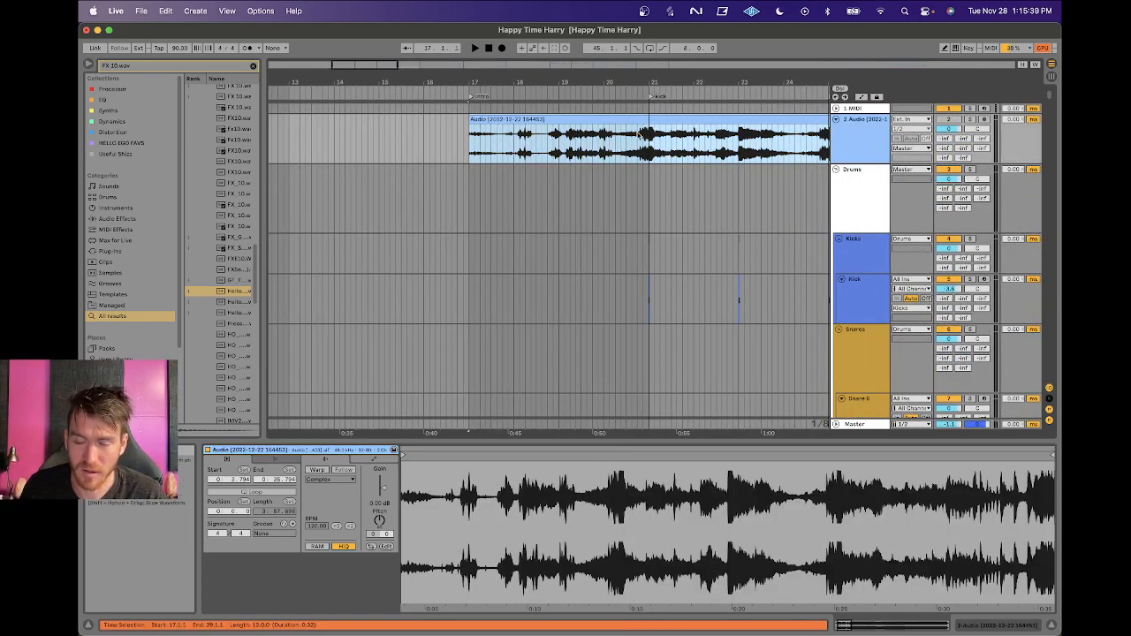
pyautogui.press('space')
pyautogui.moveTo(666, 82); pyautogui.dragTo(381, 53)
pyautogui.press('space')
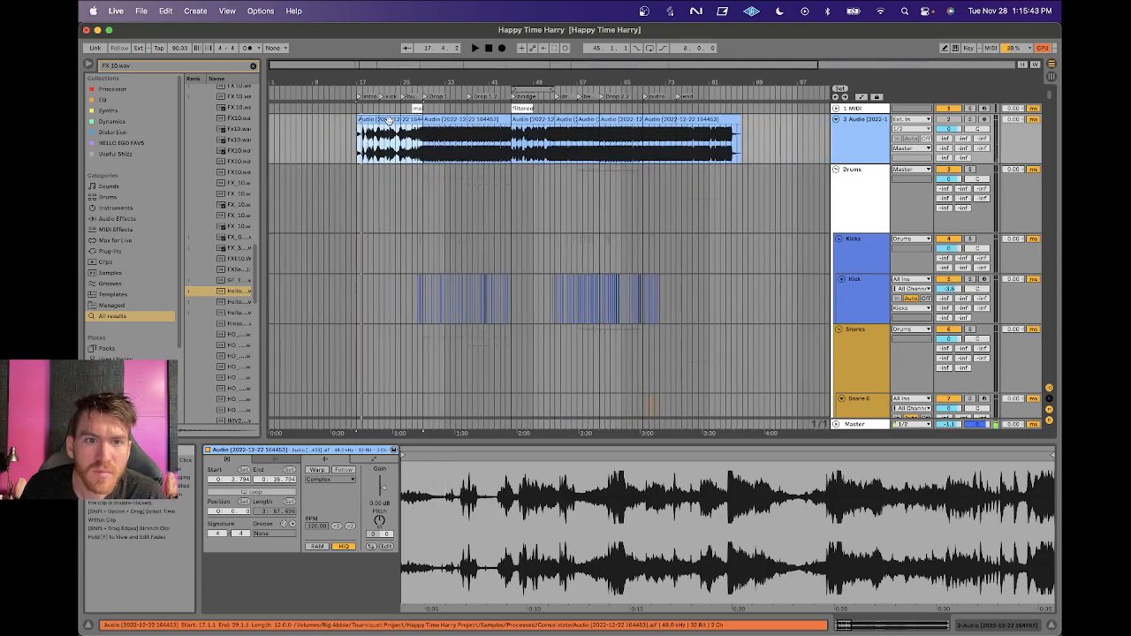
pyautogui.click(968, 120)
pyautogui.press('space')
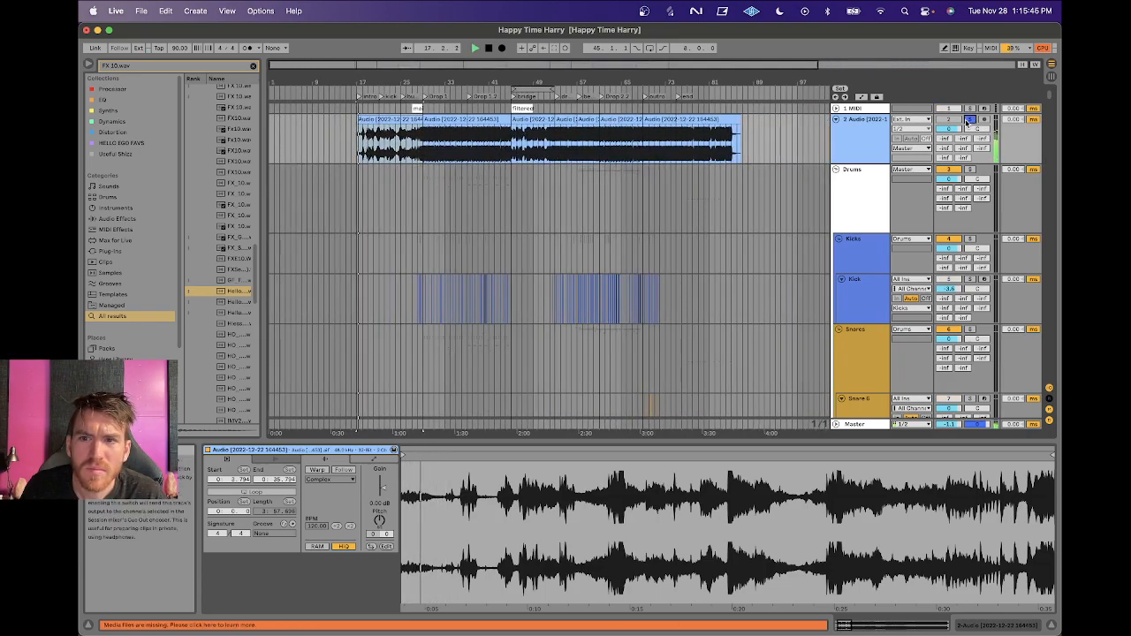
pyautogui.press('space')
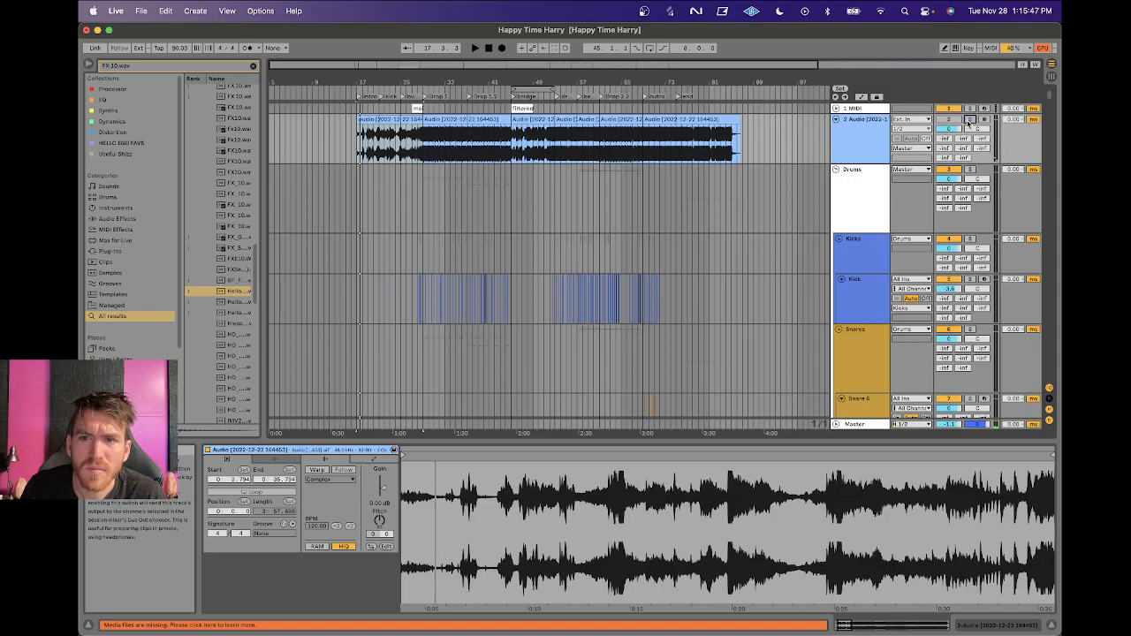
# Play the full mix from the intro without solo and examine the intro tracks down to the Audio 8 clip on track 177.
pyautogui.press('space')
pyautogui.press('z')
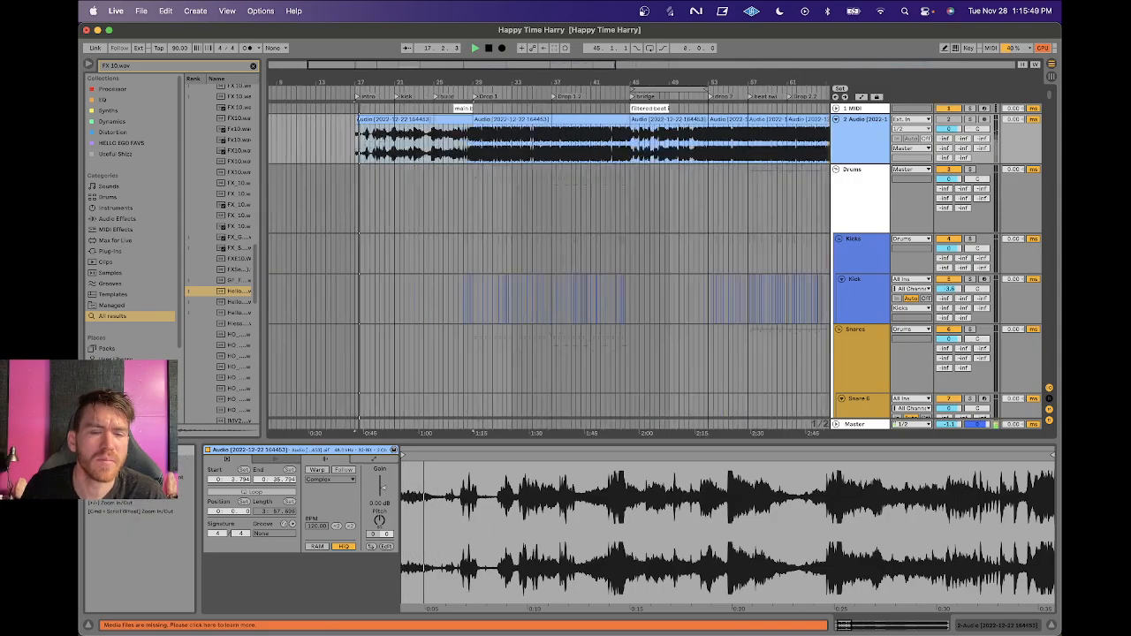
pyautogui.scroll(-15, 466, 189)
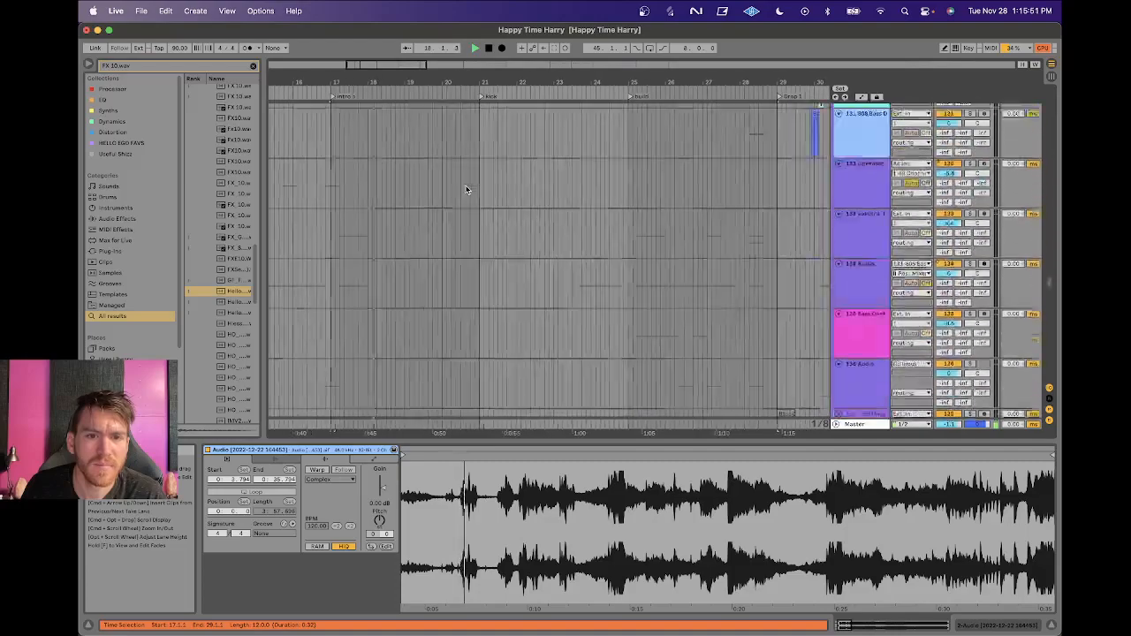
pyautogui.scroll(-15, 467, 189)
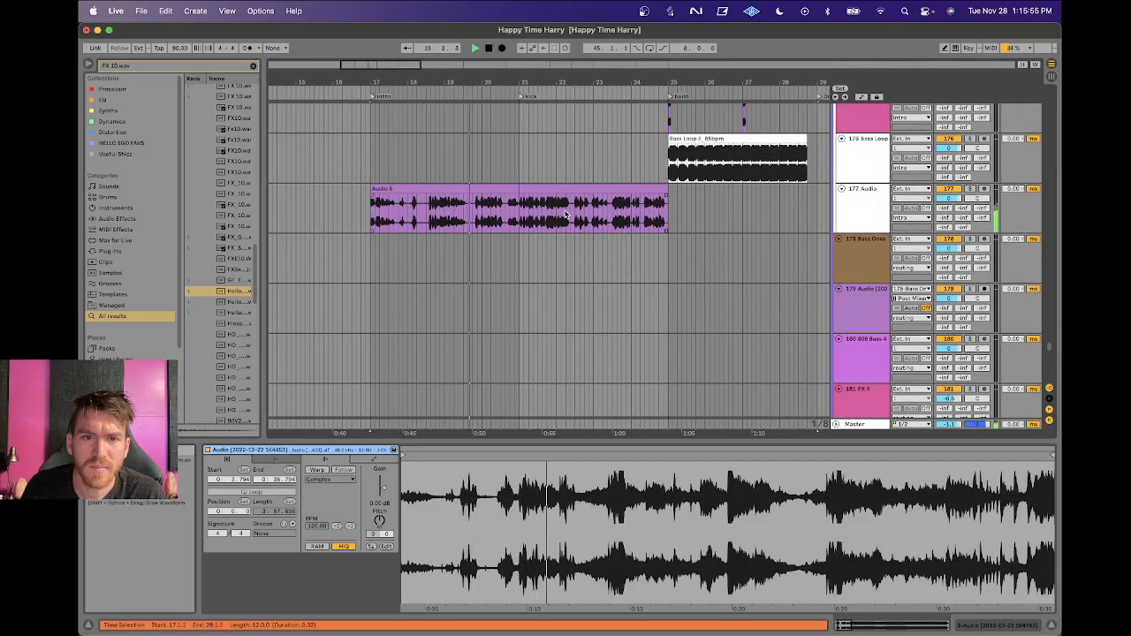
pyautogui.scroll(2, 479, 201)
pyautogui.scroll(2, 480, 200)
pyautogui.click(475, 303)
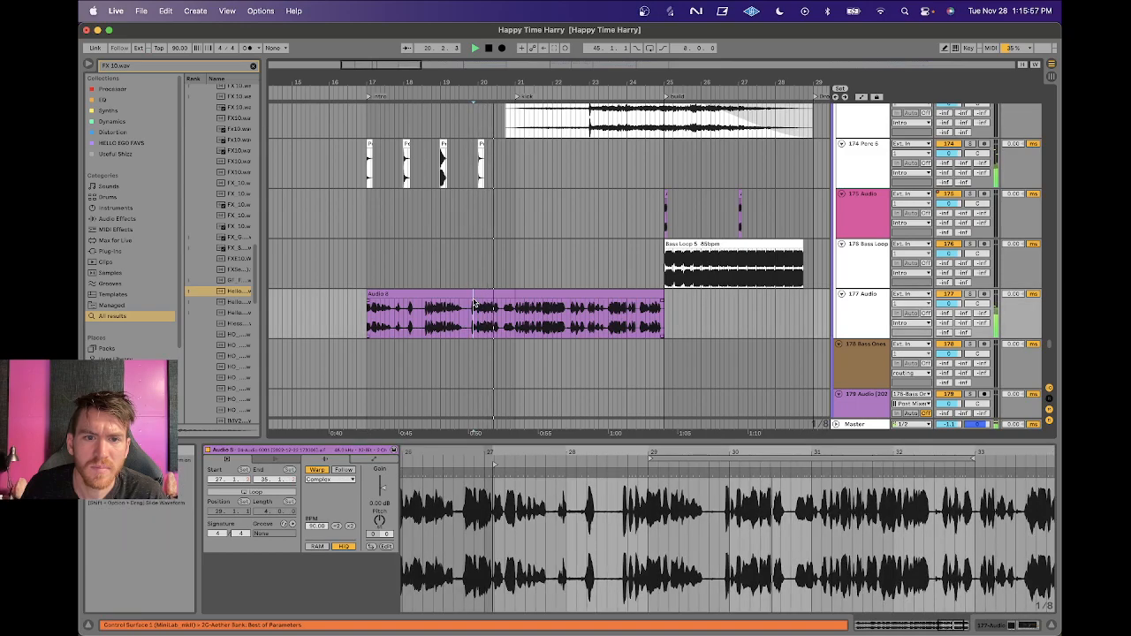
pyautogui.click(337, 259)
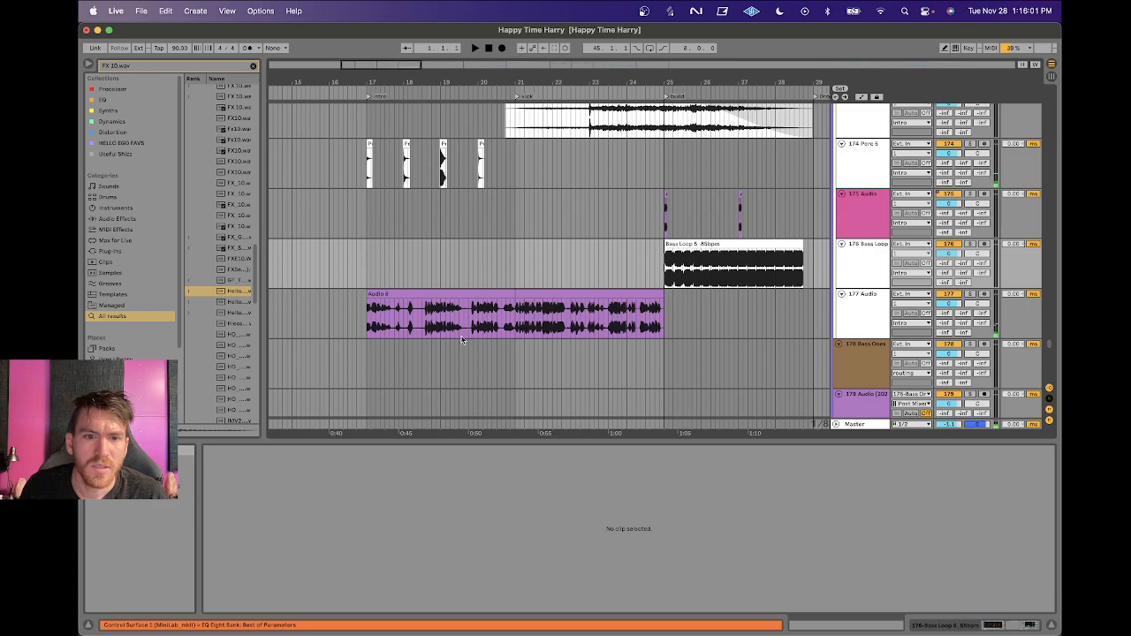
# Solo track 177 and play its Audio 8 clip from the start of the intro.
pyautogui.click(423, 320)
pyautogui.click(412, 296)
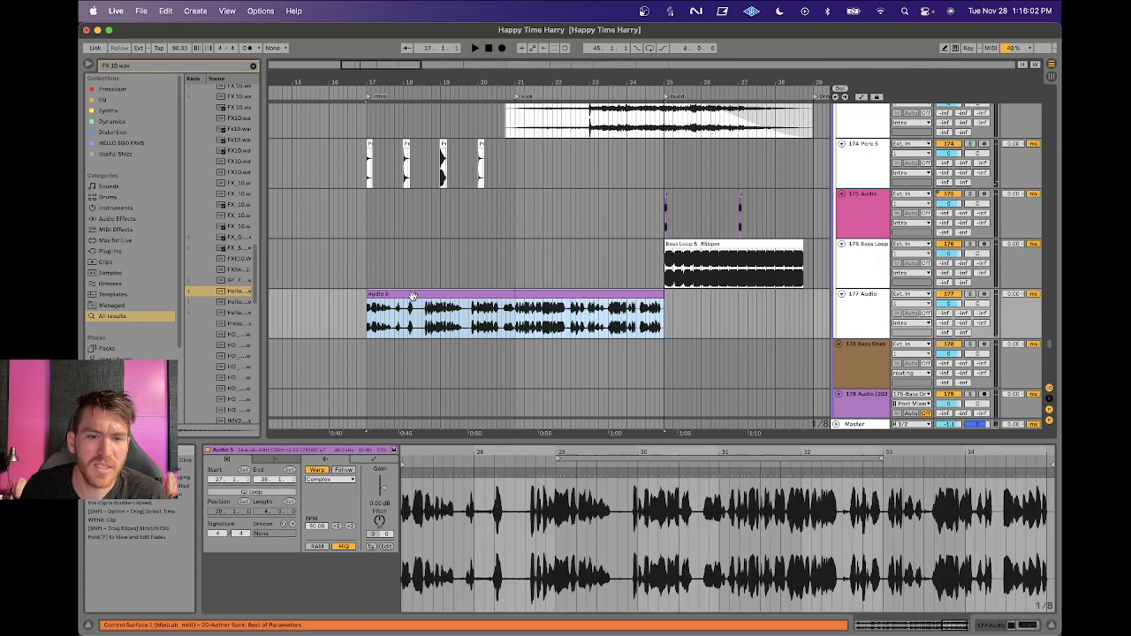
pyautogui.click(969, 294)
pyautogui.click(409, 306)
pyautogui.press('space')
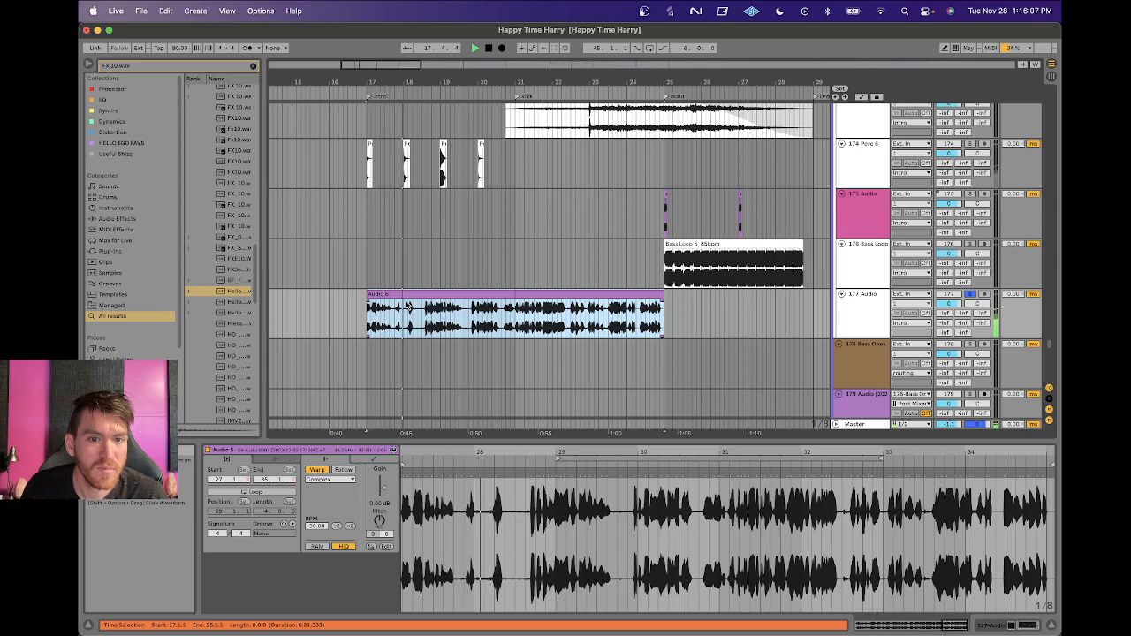
# Show the device chain of track 177, inspect the 2C-Aether reverb settings and close the plug-in window.
pyautogui.doubleClick(865, 307)
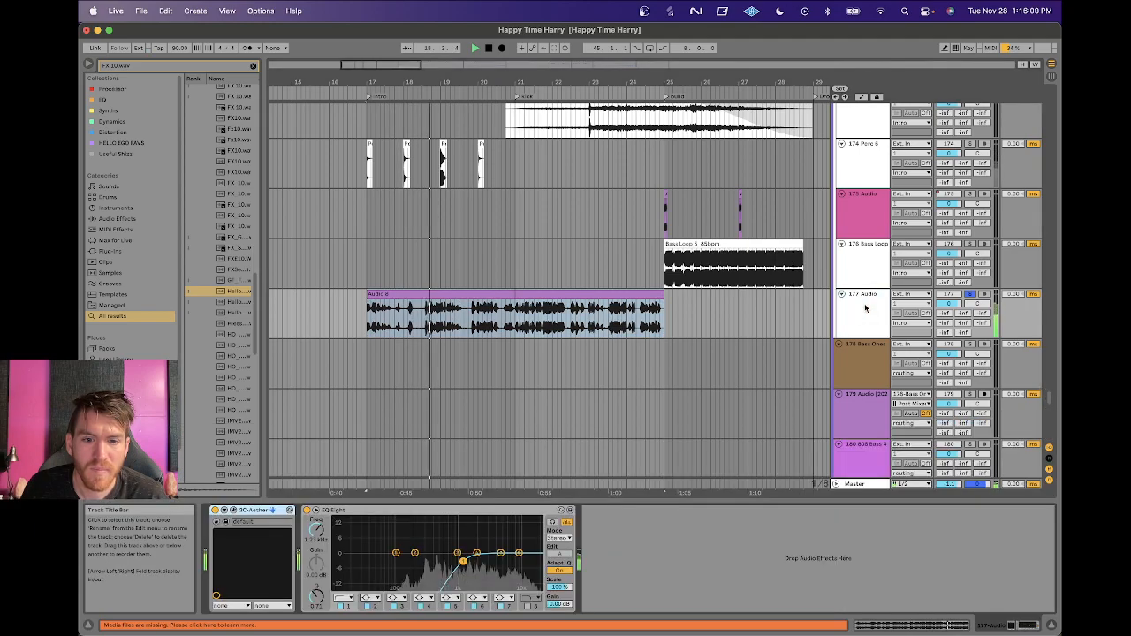
pyautogui.click(236, 514)
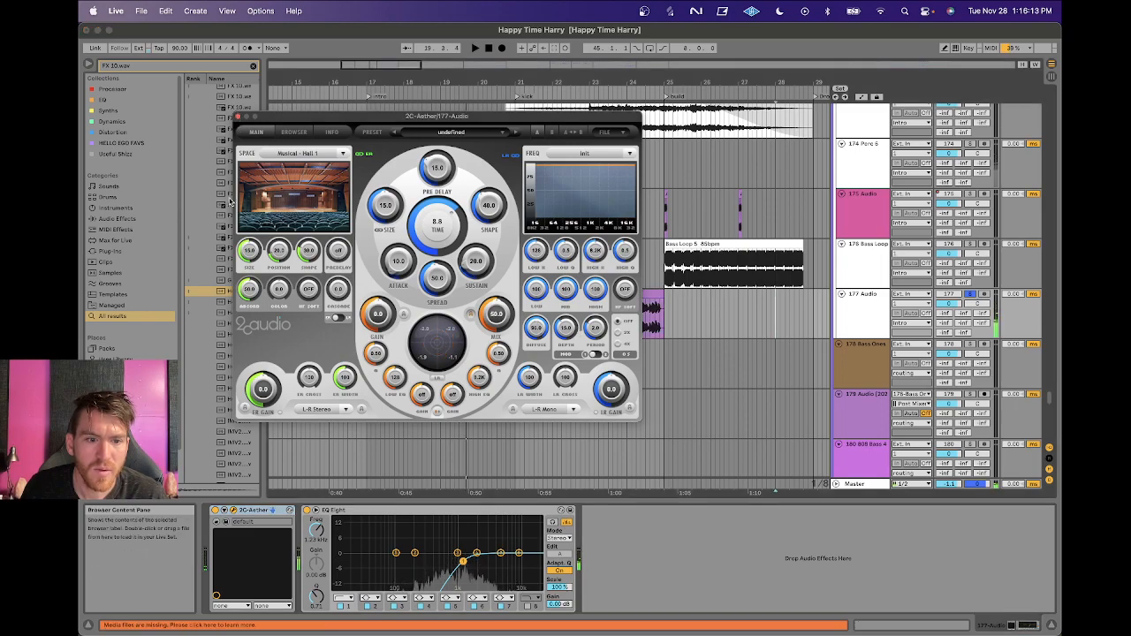
pyautogui.click(237, 117)
# Play the first Perc 6 clip of the intro with track 174 soloed.
pyautogui.scroll(4, 466, 320)
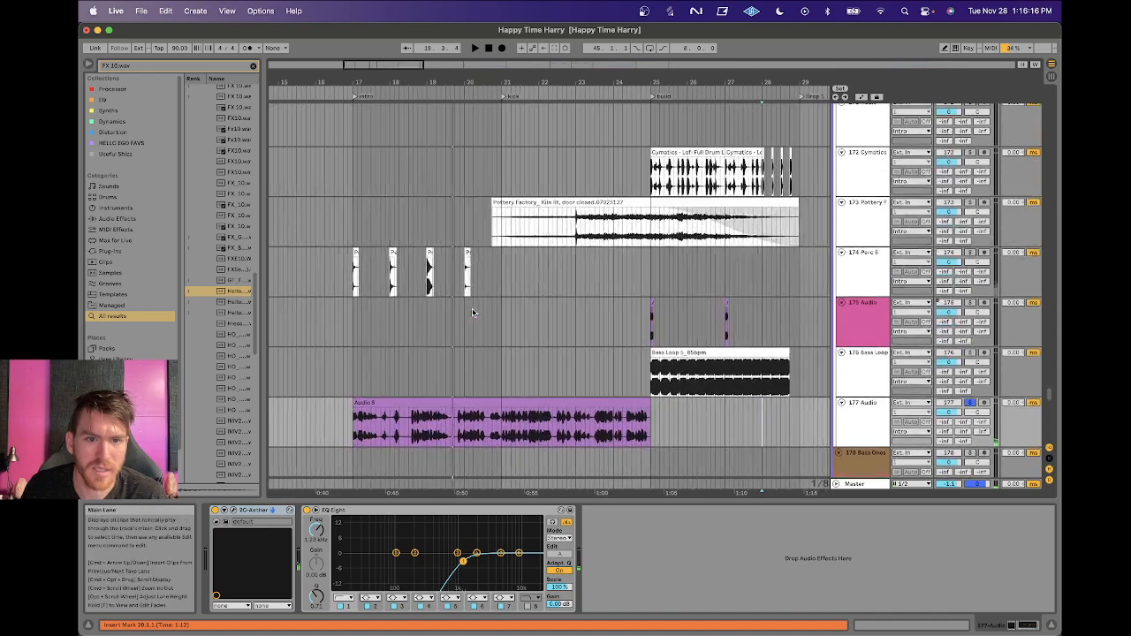
pyautogui.click(369, 269)
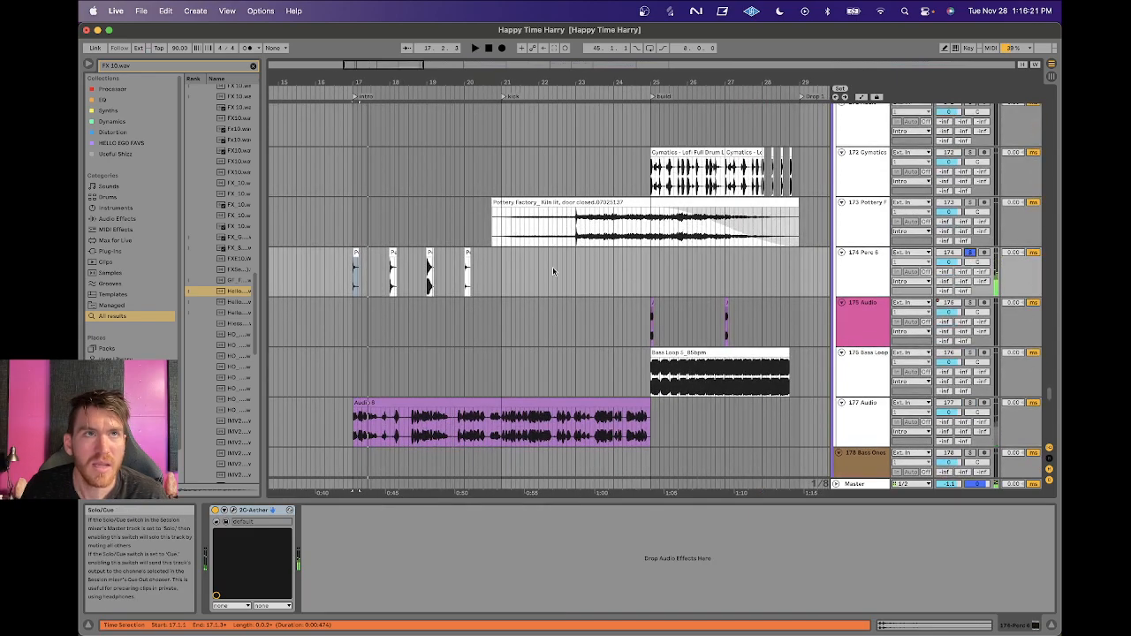
# Solo the FX 3 track in the intro group and play its first clip at bar 17.
pyautogui.scroll(-5, 429, 292)
pyautogui.scroll(6, 428, 291)
pyautogui.scroll(10, 428, 291)
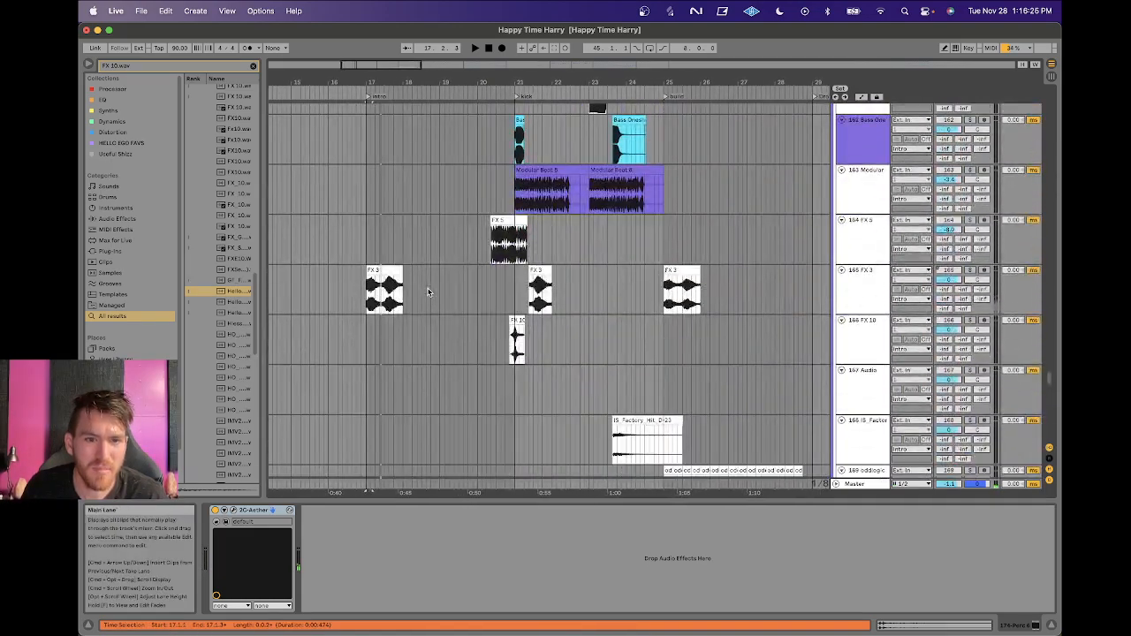
pyautogui.moveTo(369, 82); pyautogui.dragTo(424, 134)
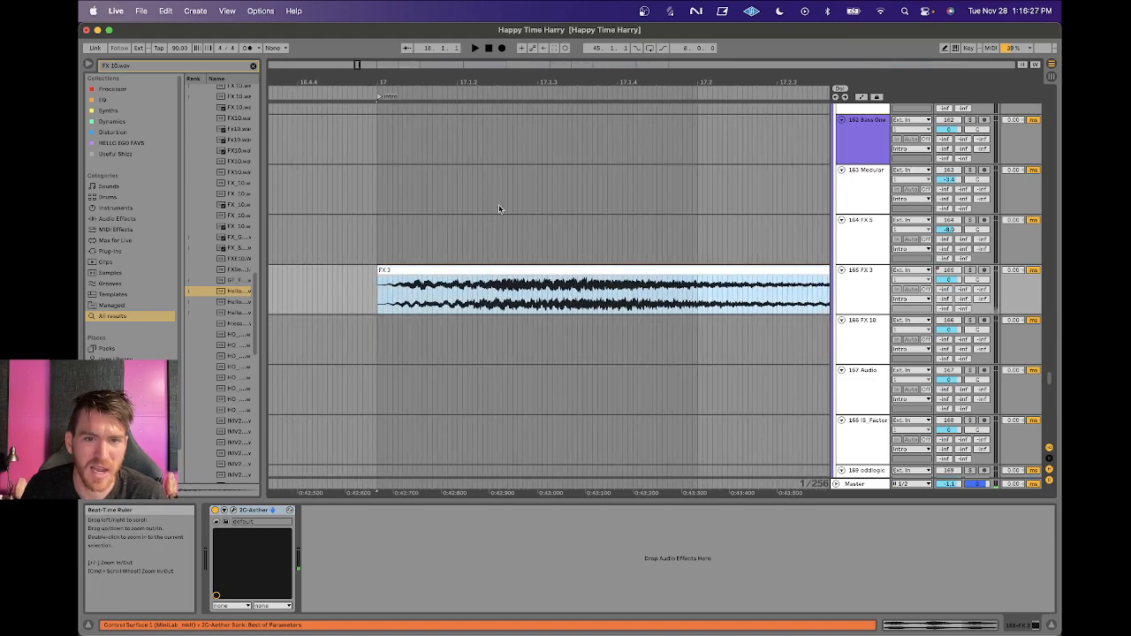
pyautogui.click(969, 270)
pyautogui.press('space')
pyautogui.hscroll(5, 621, 338)
pyautogui.moveTo(585, 74); pyautogui.dragTo(584, 33)
pyautogui.press('space')
# Insert a new audio track directly below the FX 3 track.
pyautogui.click(865, 288)
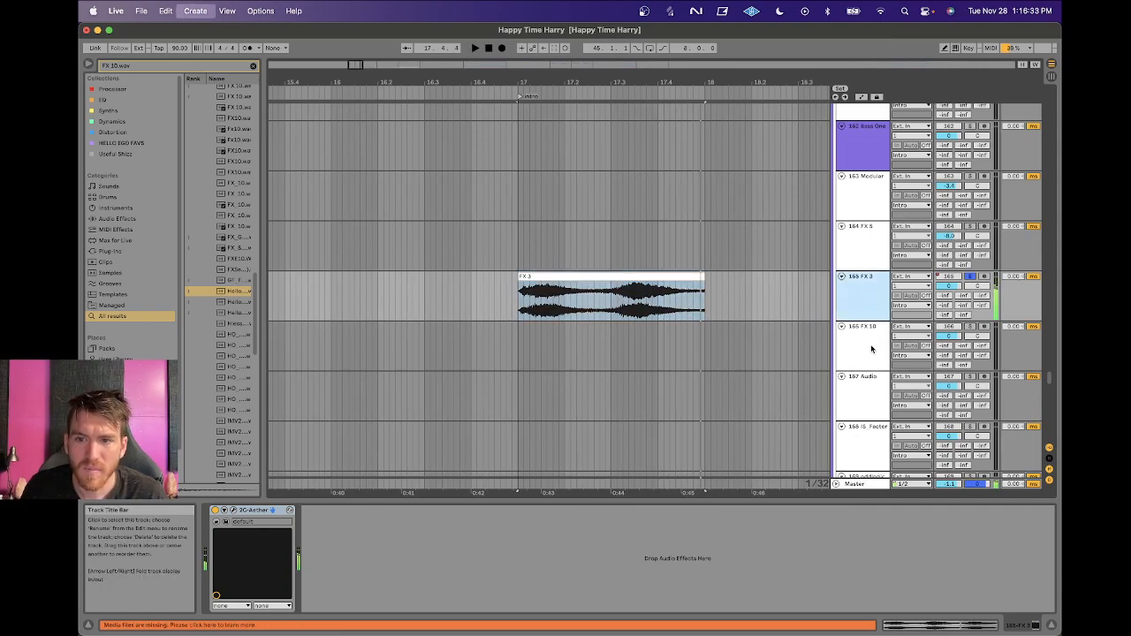
pyautogui.press('super+t')
# Search the browser for "fx 3", widen the results list and preview FX 3.wav.
pyautogui.press('super+f')
pyautogui.write('fx 3')
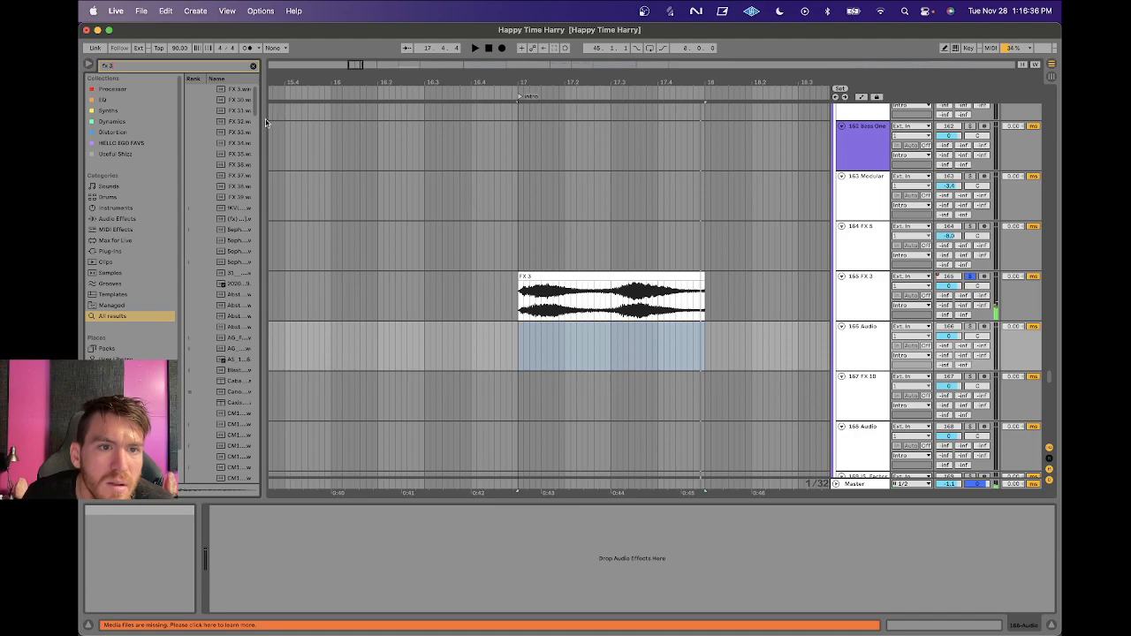
pyautogui.moveTo(265, 118); pyautogui.dragTo(362, 118)
pyautogui.click(239, 90)
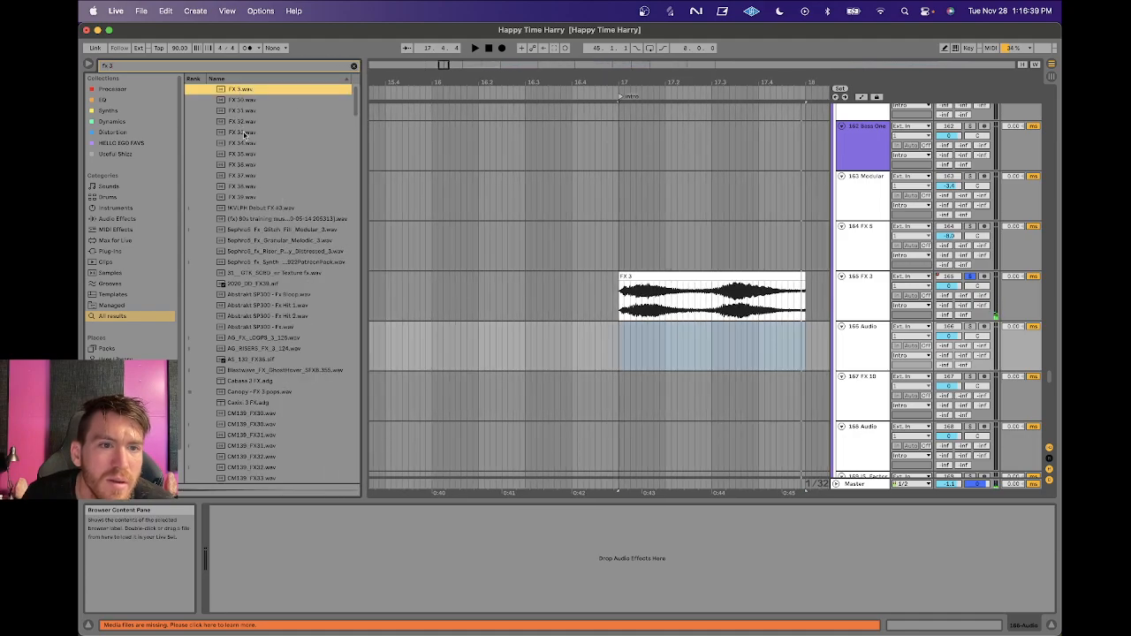
# Search the browser for "hello ego fx 3" and audition the matching samples, including Hello Ego_Patreon_June23_FX 3.wav.
pyautogui.press('super+f')
pyautogui.write('hel')
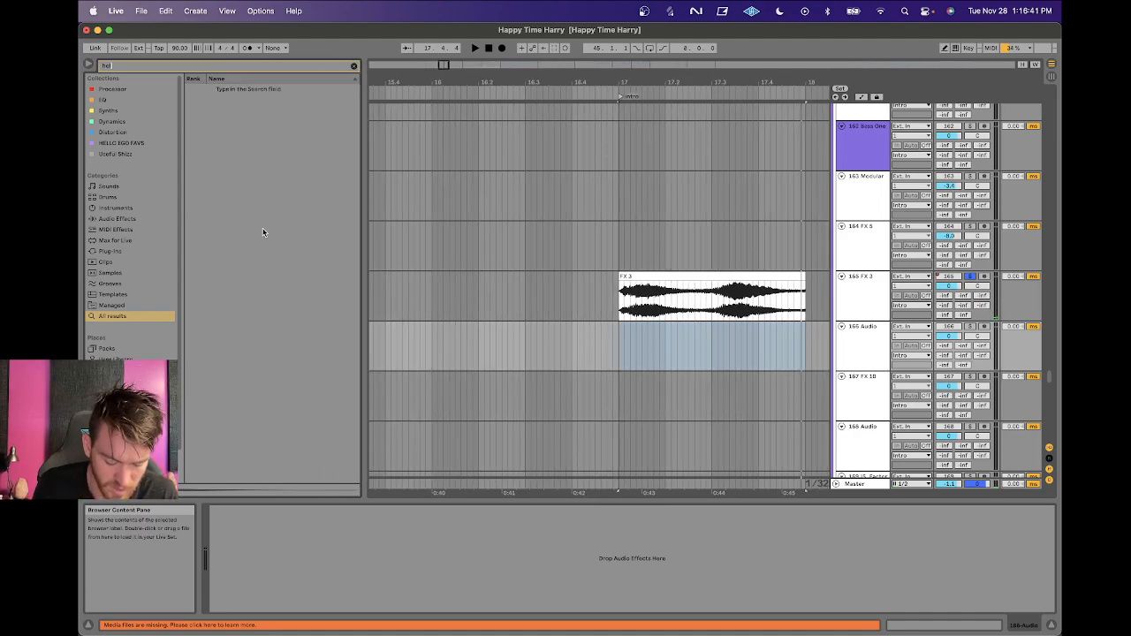
pyautogui.write('lo ego fx 3')
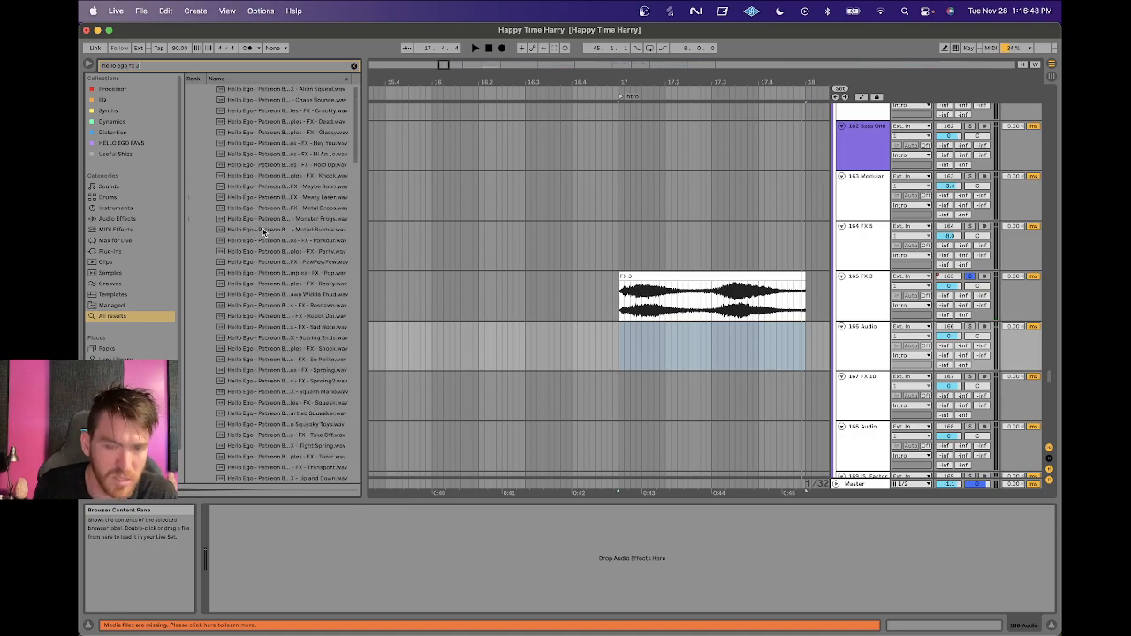
pyautogui.click(245, 92)
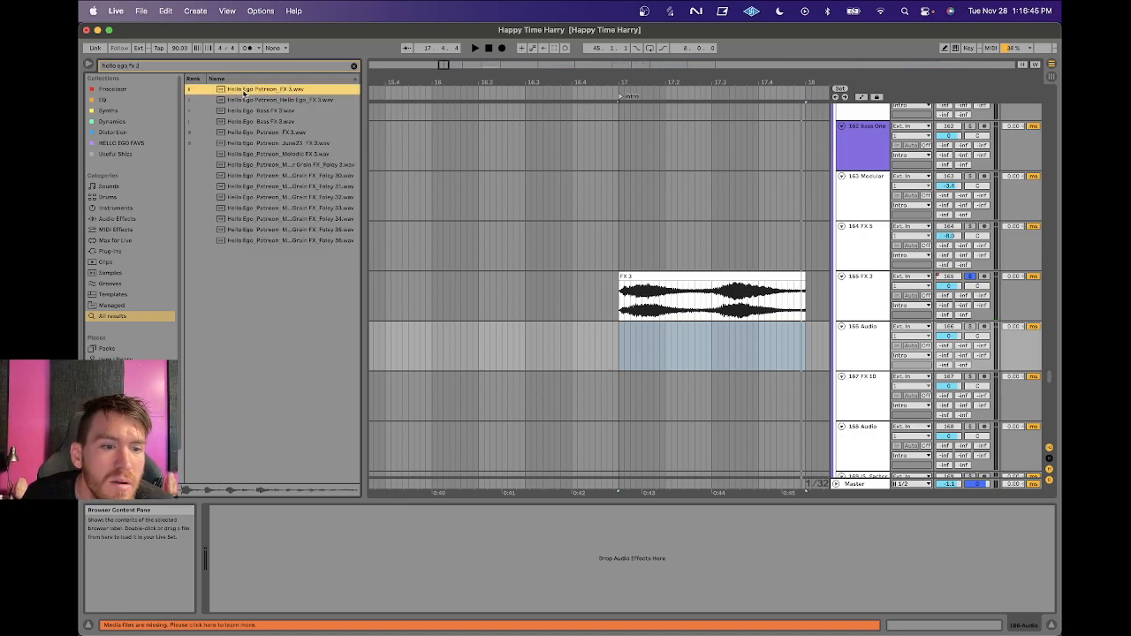
pyautogui.click(246, 101)
pyautogui.click(255, 121)
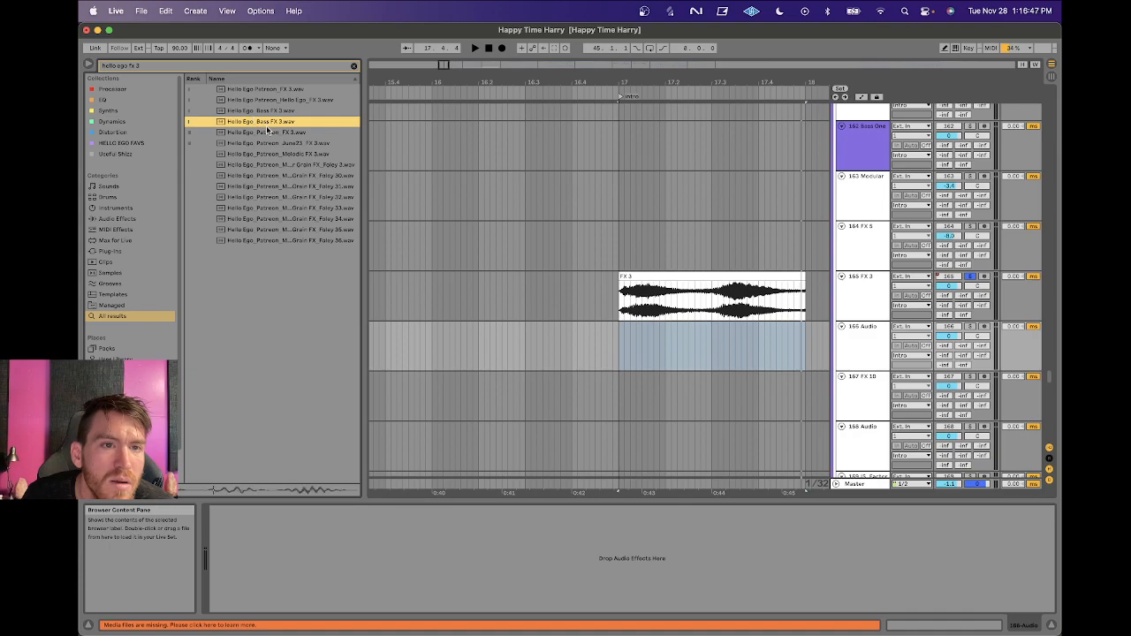
pyautogui.click(260, 111)
pyautogui.click(271, 143)
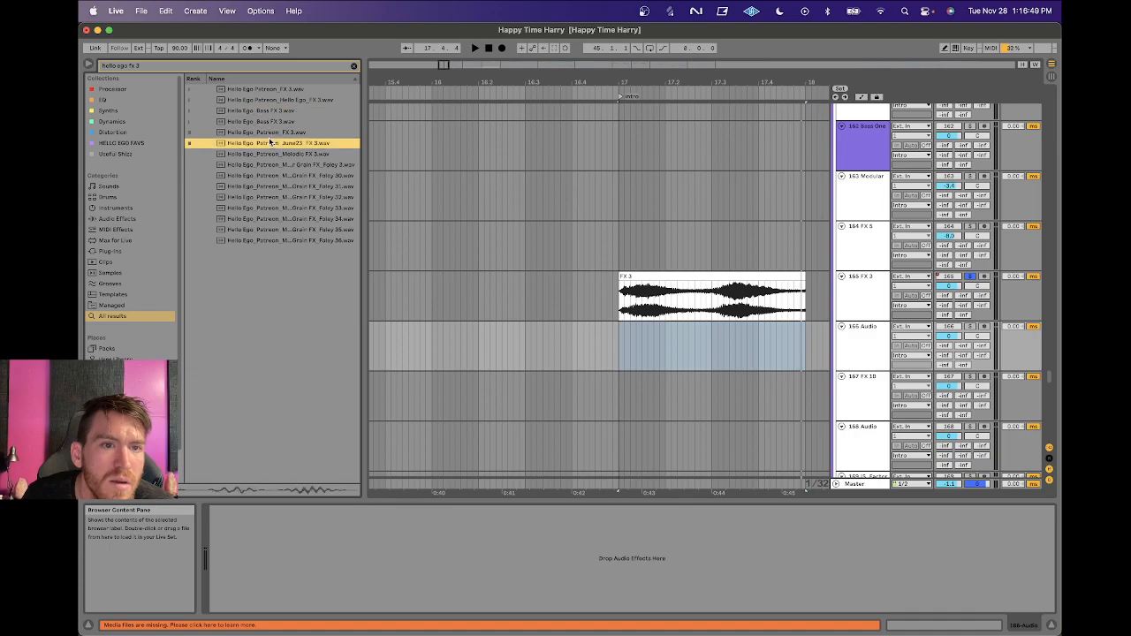
# Place Hello Ego_Patreon_June23_FX 3.wav on the new audio track beneath the first FX 3 clip.
pyautogui.moveTo(261, 150); pyautogui.dragTo(667, 362)
pyautogui.click(620, 321)
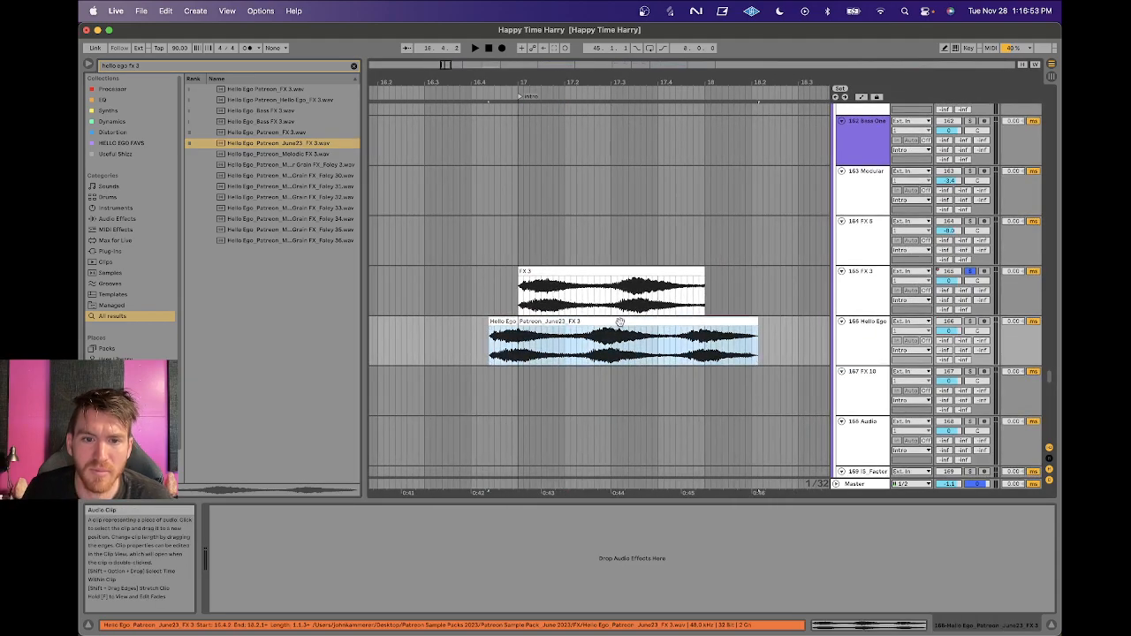
# Align the raw Hello Ego FX 3 clip's start with the FX 3 clip above and cut its excess past bar 18.
pyautogui.moveTo(600, 323)
pyautogui.mouseDown()
pyautogui.moveTo(636, 327)
pyautogui.moveTo(621, 322)
pyautogui.mouseUp()
pyautogui.moveTo(705, 351); pyautogui.dragTo(818, 351)
pyautogui.press('Delete')
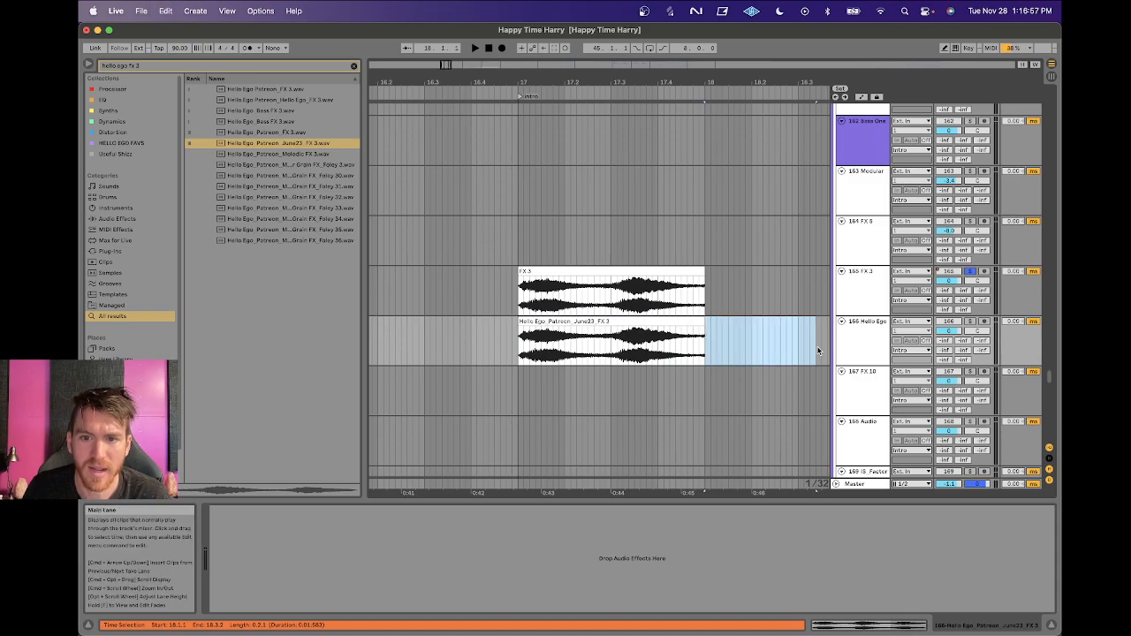
# Play the raw Hello Ego FX 3 sample in solo to compare it with the processed FX 3 clip above.
pyautogui.click(858, 295)
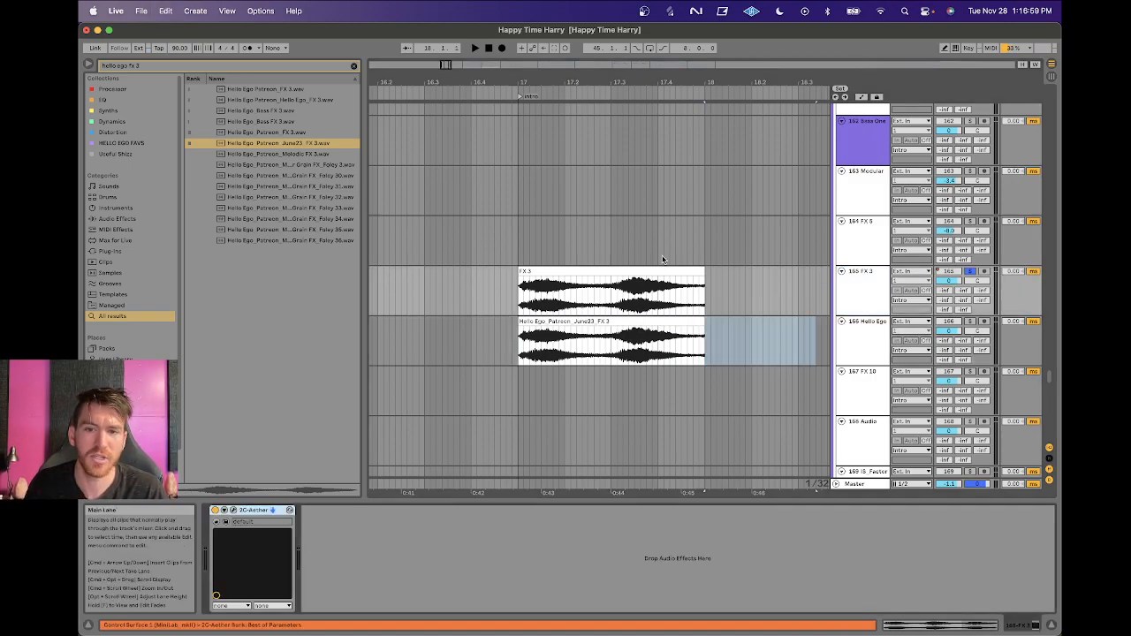
pyautogui.press('space')
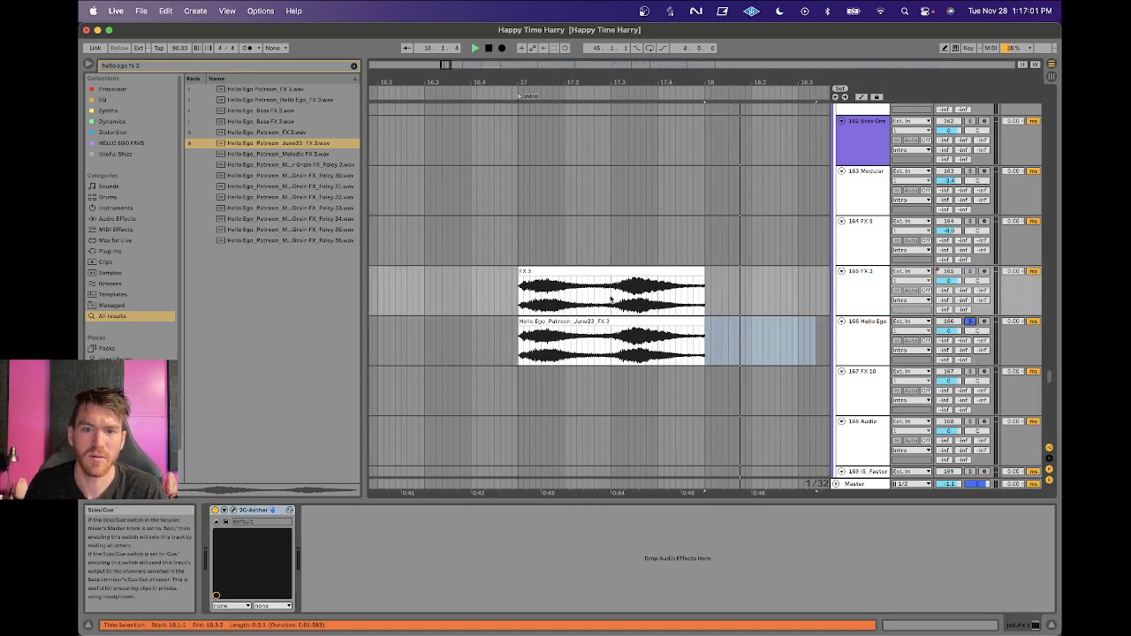
pyautogui.click(645, 338)
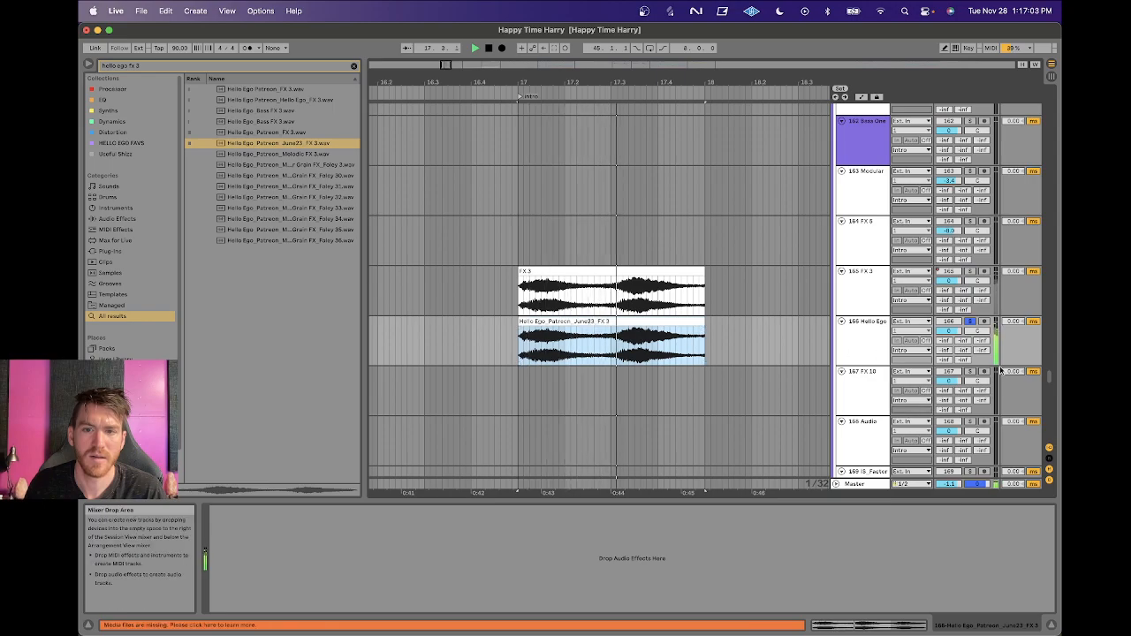
# Delete the Hello Ego comparison track and select the first FX 3 clip.
pyautogui.click(870, 336)
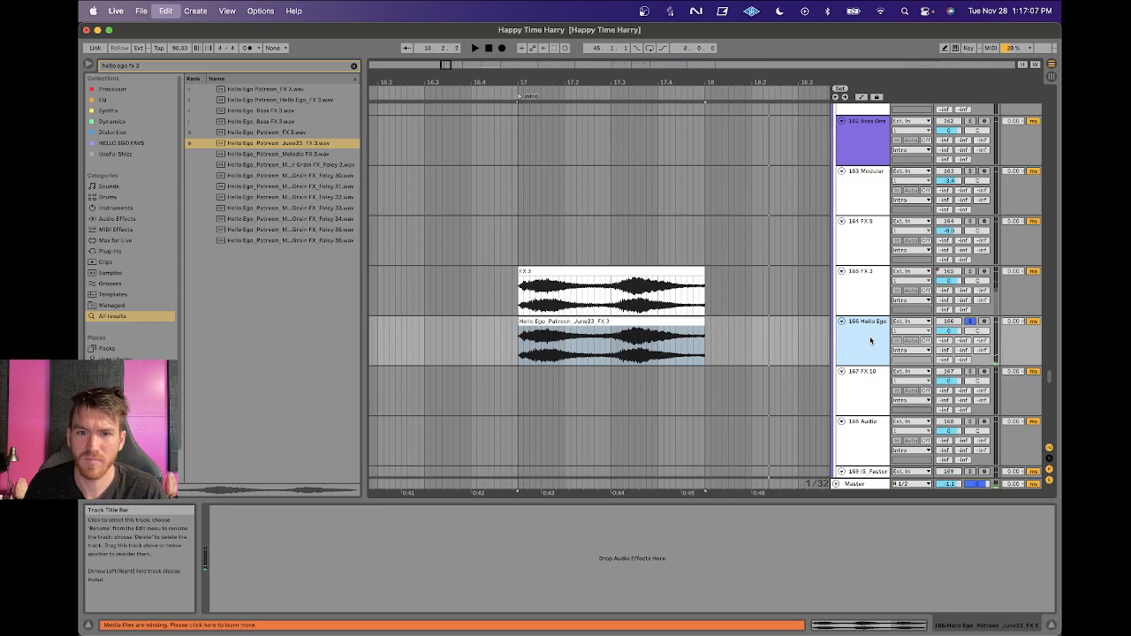
pyautogui.press('BackSpace')
pyautogui.click(643, 271)
# Play the full mix from the first FX 3 clip and on past bar 18, looking through the tracks further down.
pyautogui.press('space')
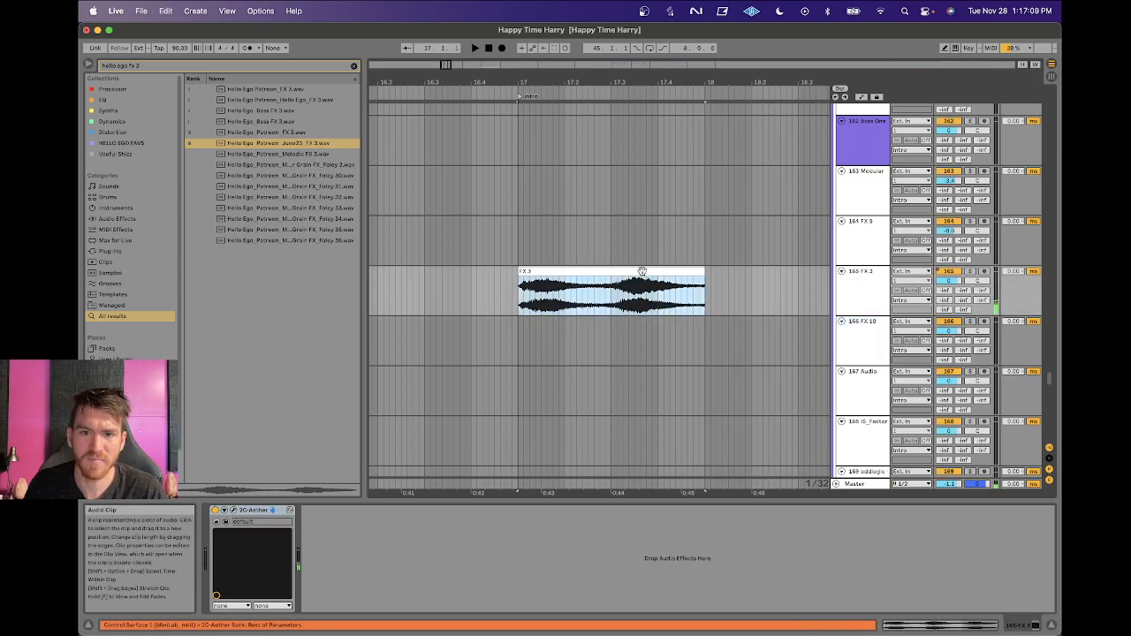
pyautogui.hscroll(4, 643, 272)
pyautogui.scroll(2, 643, 274)
pyautogui.scroll(-1, 643, 274)
pyautogui.press('space')
pyautogui.click(510, 258)
pyautogui.press('space')
pyautogui.scroll(-10, 510, 261)
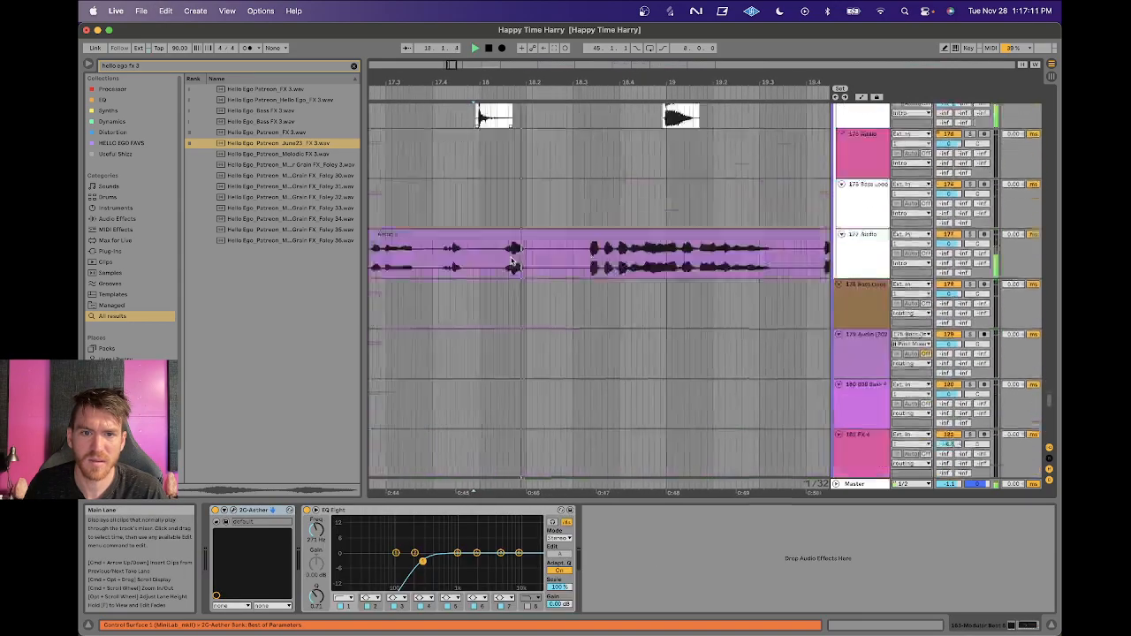
# Follow the playback up to the kick marker at bar 21, examining the FX, Bass One and Modular Beat clips around it.
pyautogui.scroll(3, 513, 256)
pyautogui.moveTo(583, 85); pyautogui.dragTo(601, 85)
pyautogui.hscroll(3, 631, 284)
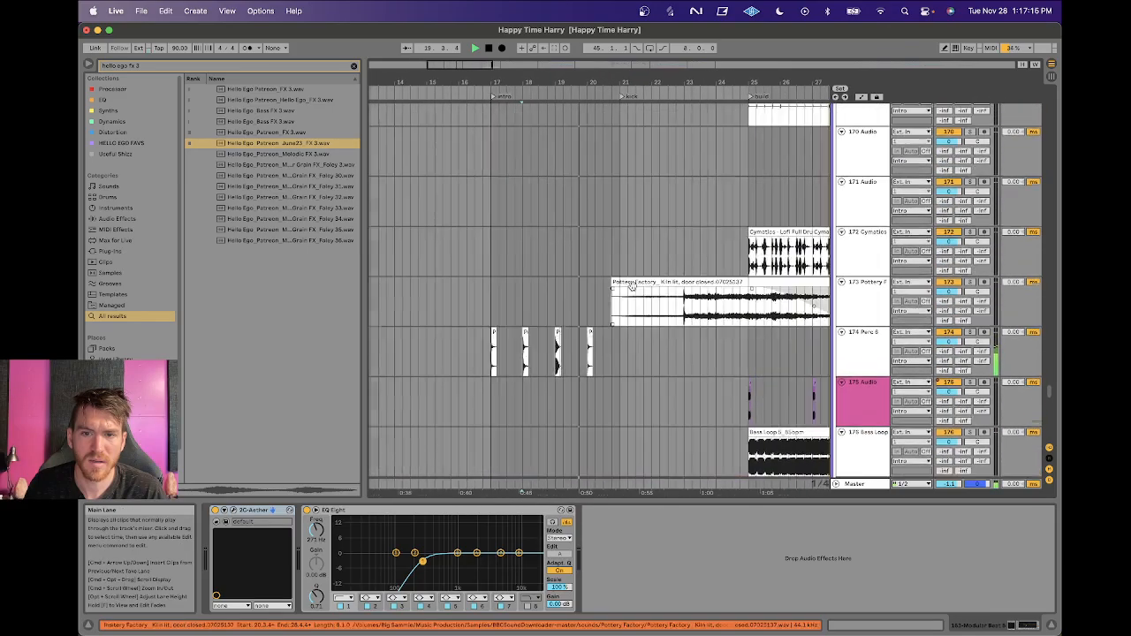
pyautogui.scroll(7, 632, 284)
pyautogui.scroll(4, 632, 288)
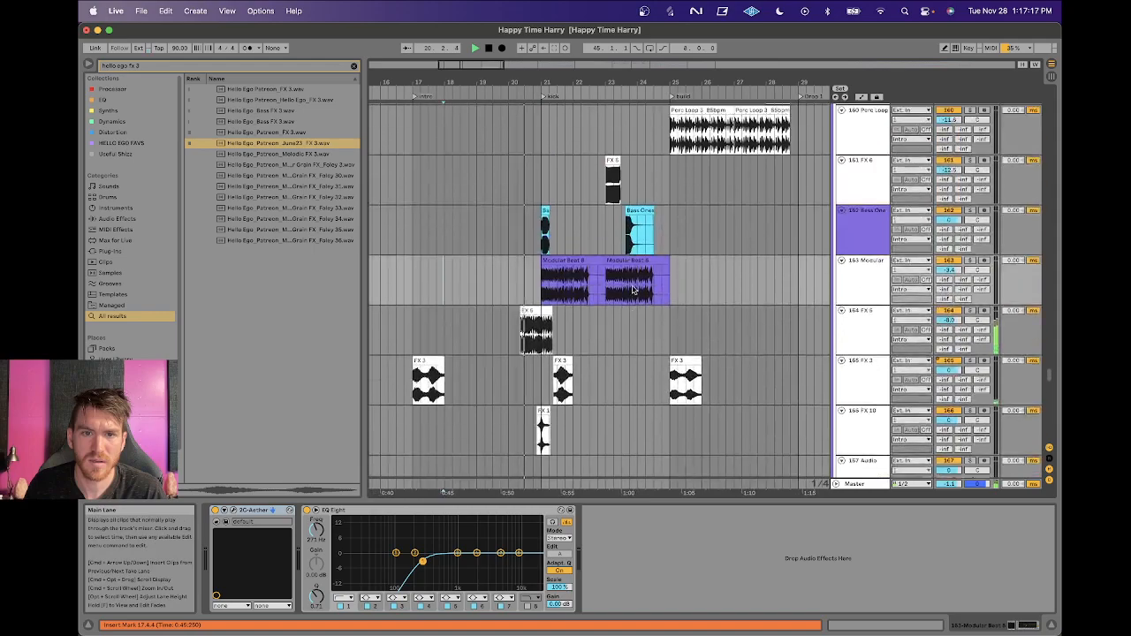
pyautogui.moveTo(528, 83); pyautogui.dragTo(528, 115)
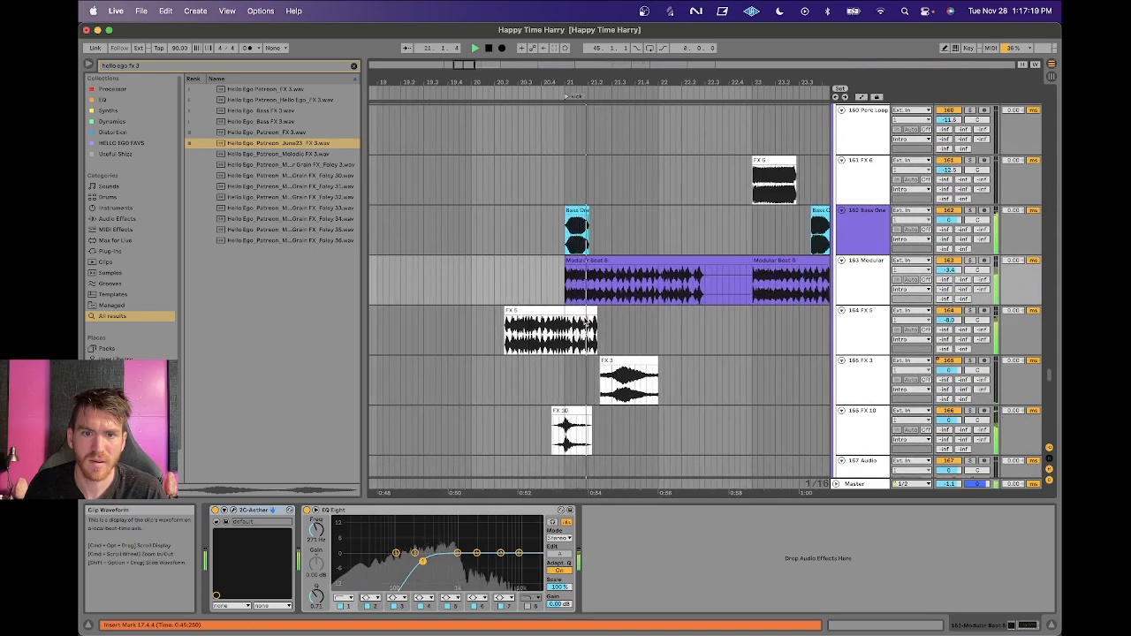
# Stop playback and mark the time range around the FX 5 clip leading into the kick marker.
pyautogui.click(630, 336)
pyautogui.moveTo(477, 331); pyautogui.dragTo(672, 333)
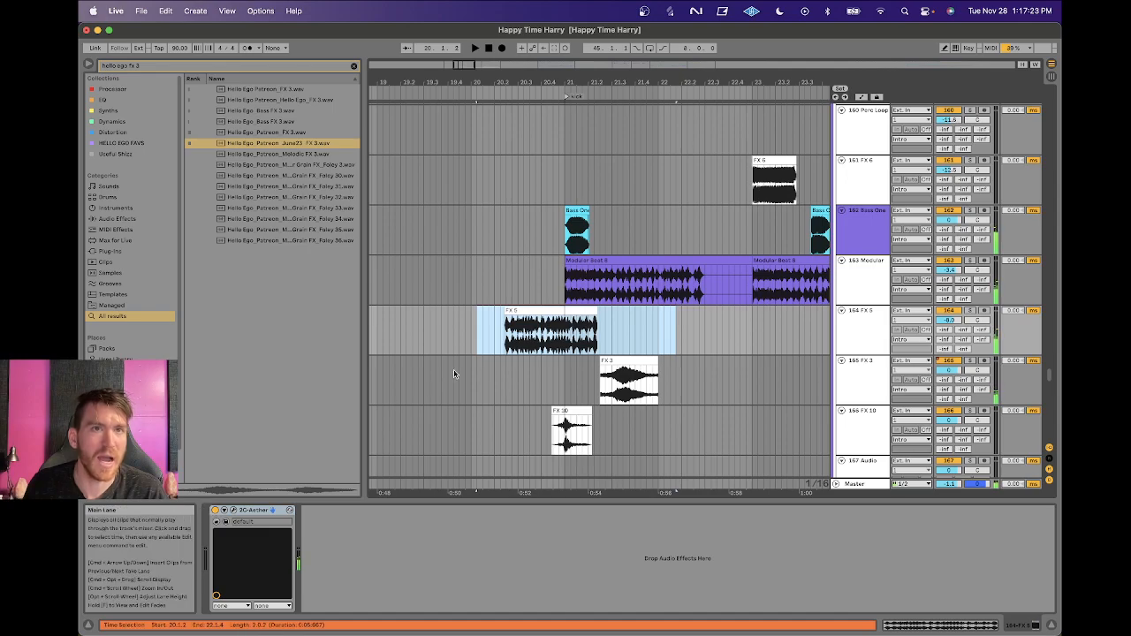
pyautogui.moveTo(629, 331); pyautogui.dragTo(466, 330)
pyautogui.moveTo(481, 334); pyautogui.dragTo(628, 335)
pyautogui.click(629, 336)
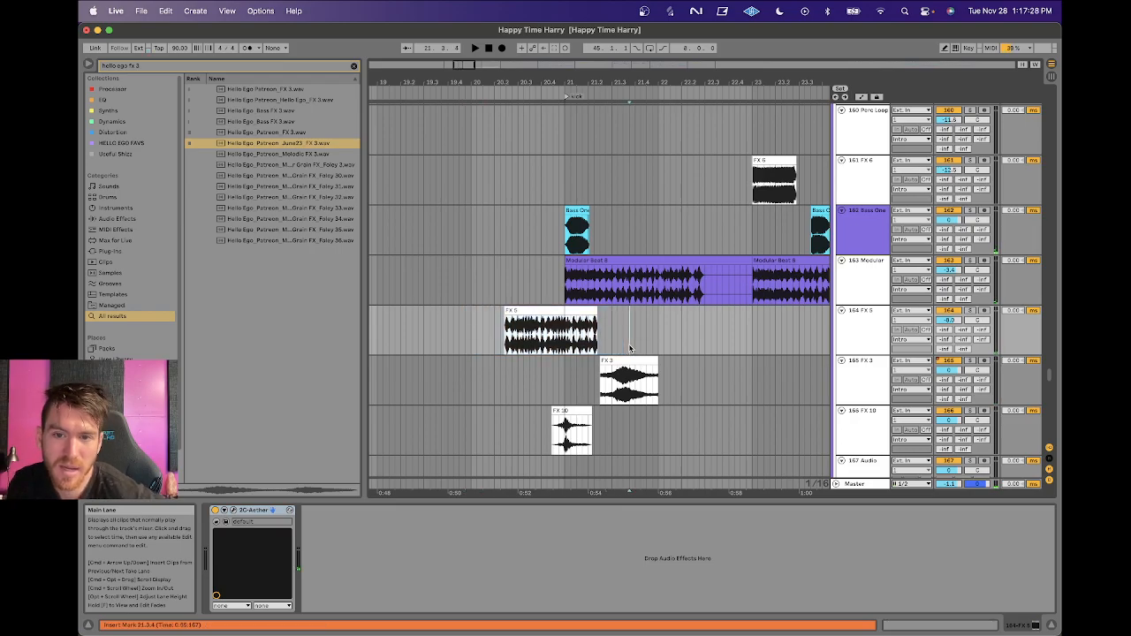
# Locate the Pottery Factory clip and audition it from bar 21, soloing its track.
pyautogui.click(596, 262)
pyautogui.scroll(-10, 595, 262)
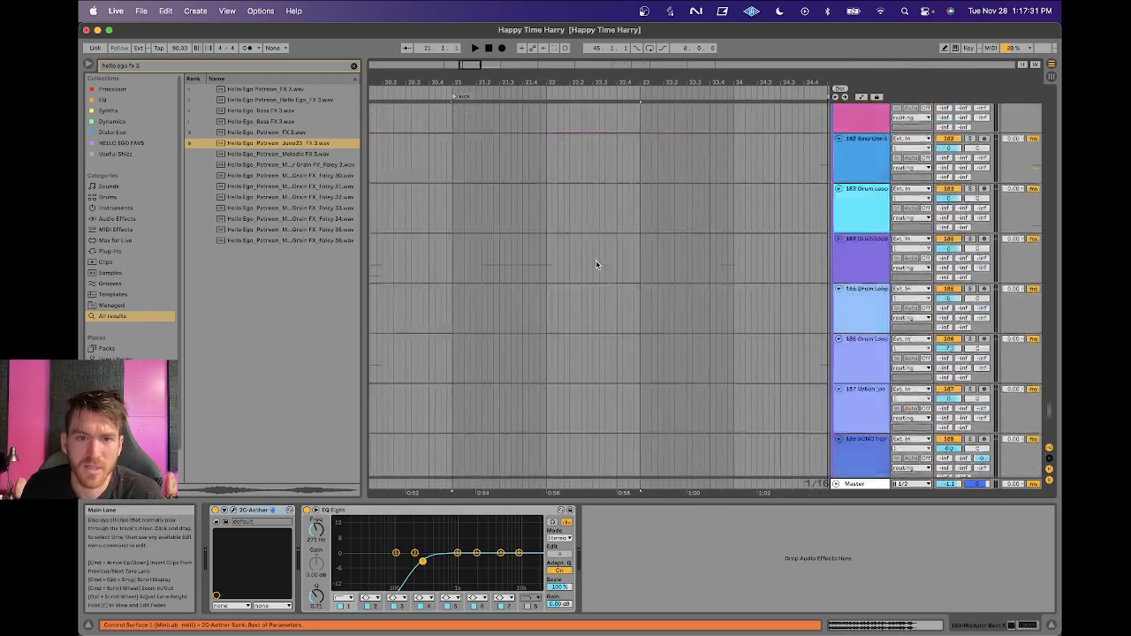
pyautogui.click(563, 234)
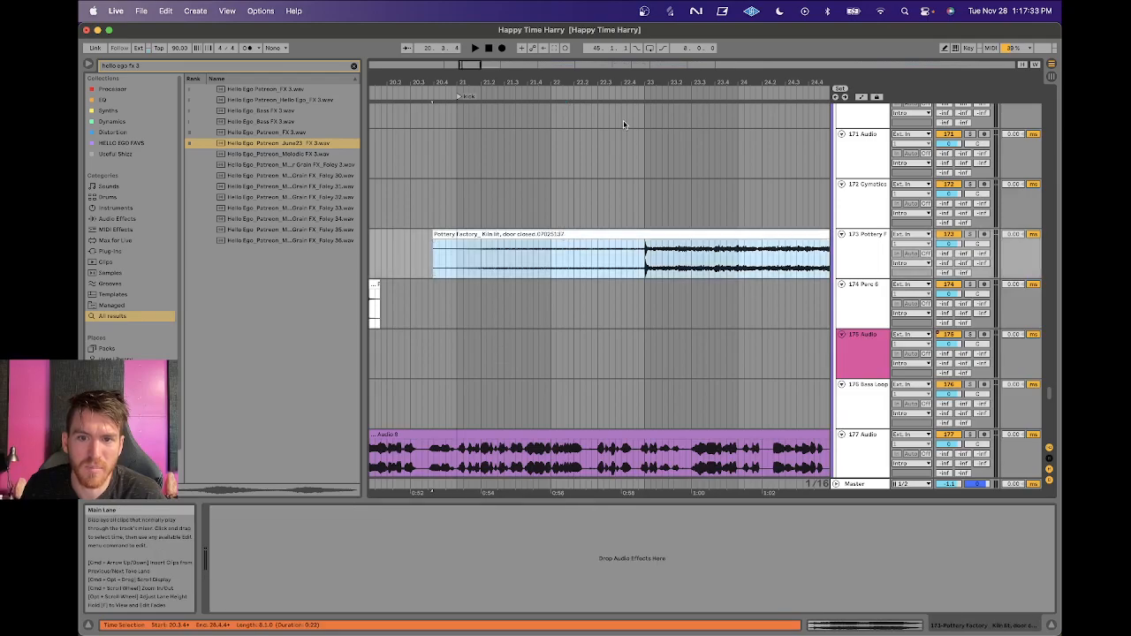
pyautogui.moveTo(612, 83); pyautogui.dragTo(613, 83)
pyautogui.click(540, 256)
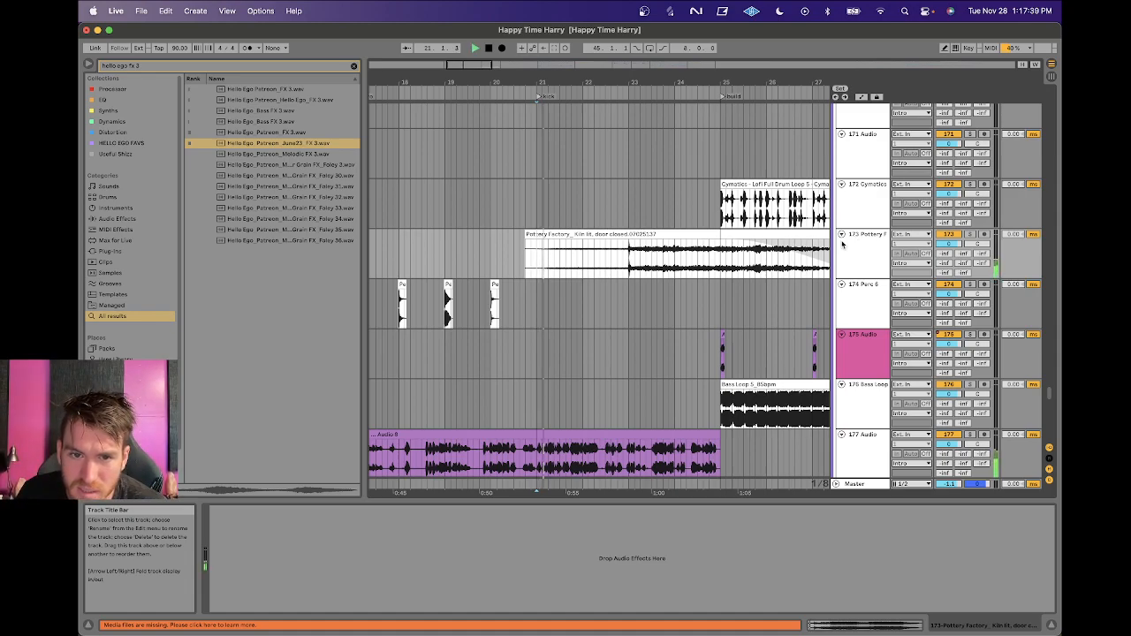
pyautogui.click(970, 235)
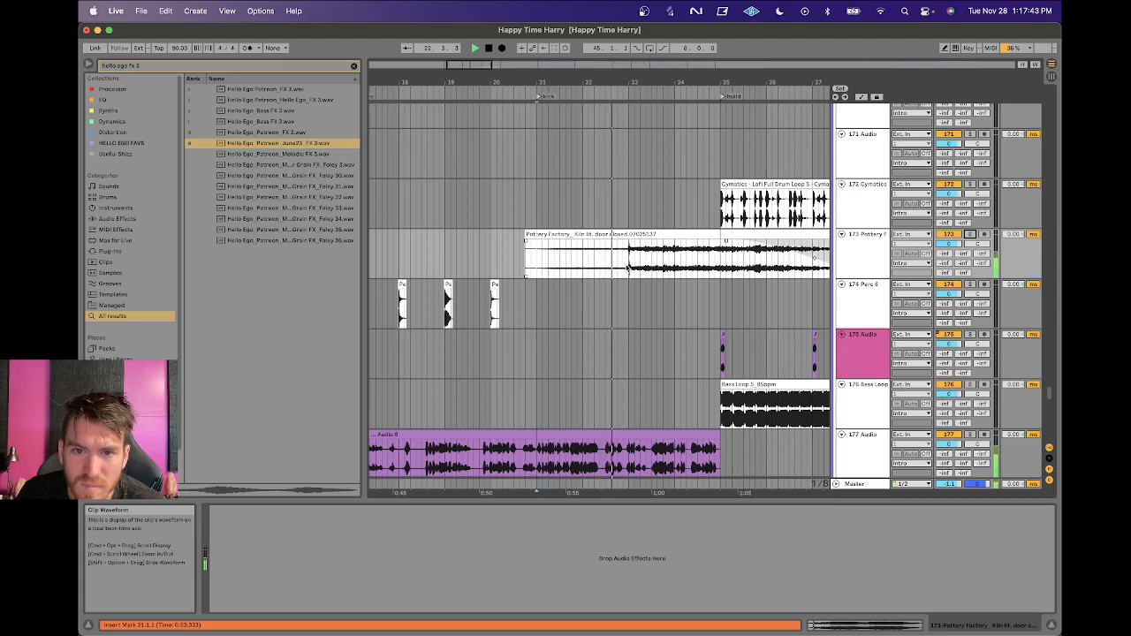
pyautogui.click(970, 235)
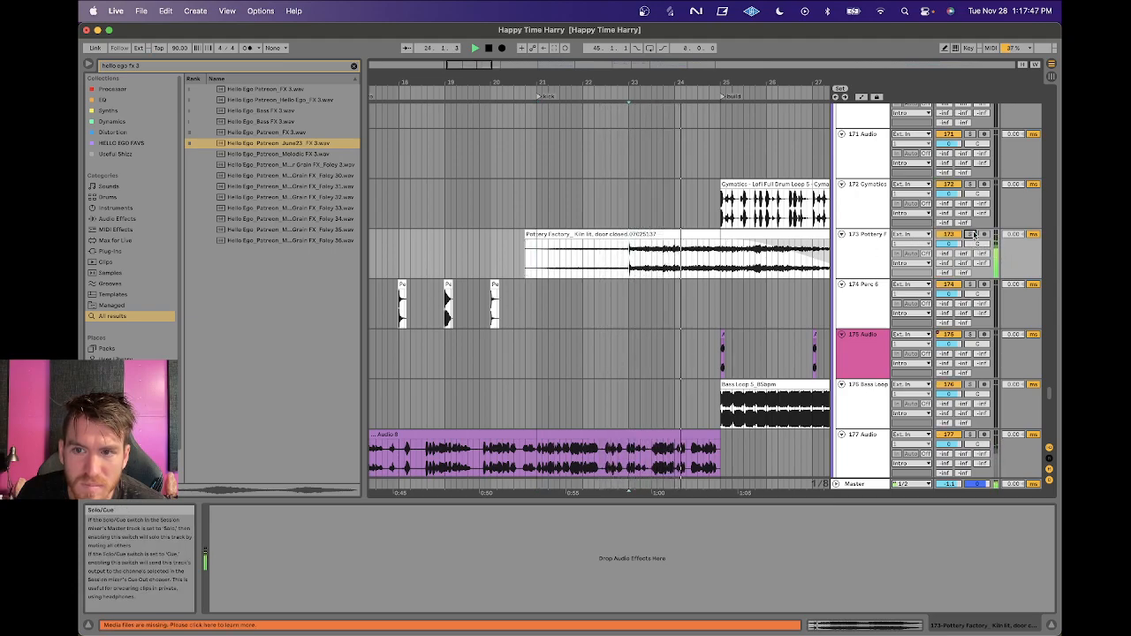
# Follow the playback into the build section at bar 25, examining the Factory Hit, Cymatics drum loop and Pottery Factory clips.
pyautogui.scroll(5, 631, 256)
pyautogui.hscroll(2, 630, 255)
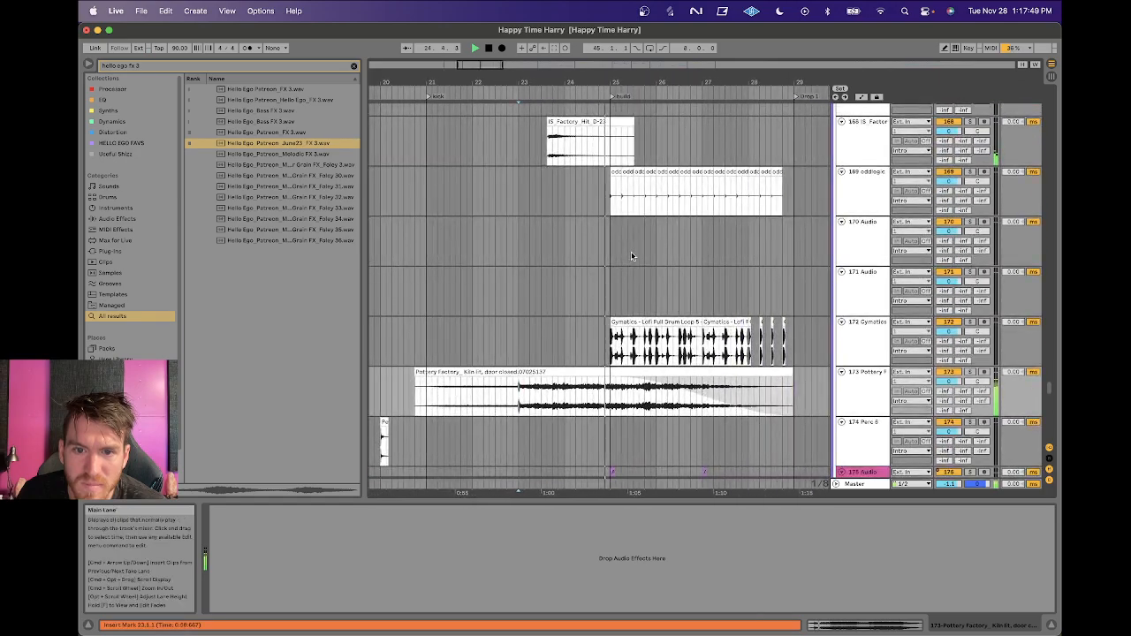
pyautogui.scroll(-3, 631, 255)
pyautogui.hscroll(2, 631, 255)
pyautogui.scroll(-1, 633, 256)
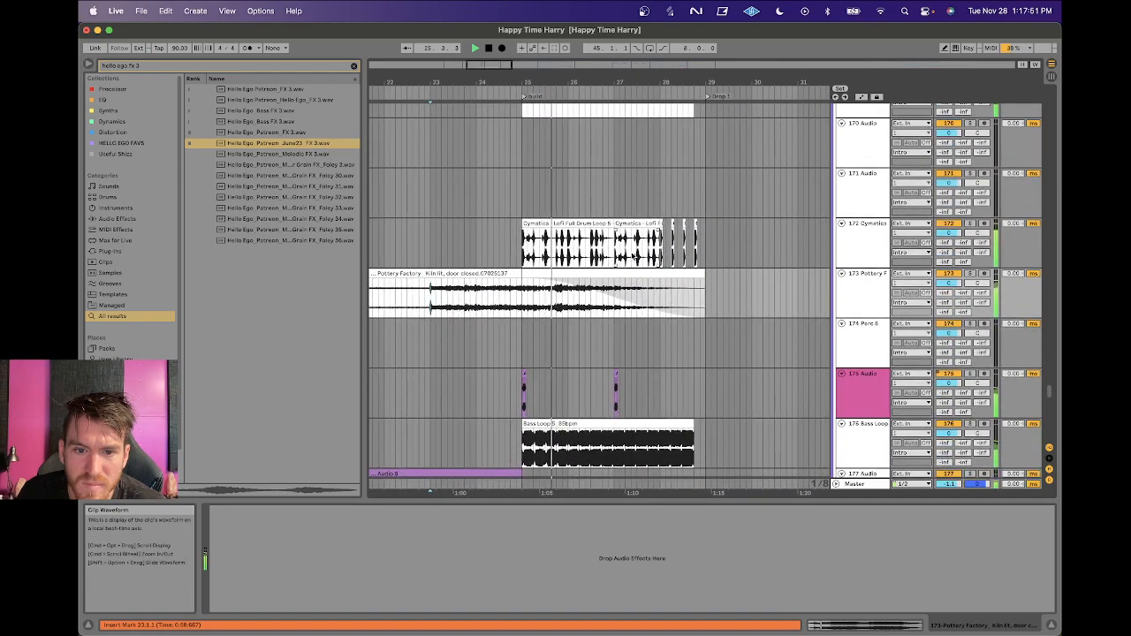
# Listen to the processed Bass Loop 5_85bpm clip in solo, then stop playback.
pyautogui.scroll(-3, 635, 255)
pyautogui.hscroll(-1, 635, 255)
pyautogui.click(1033, 352)
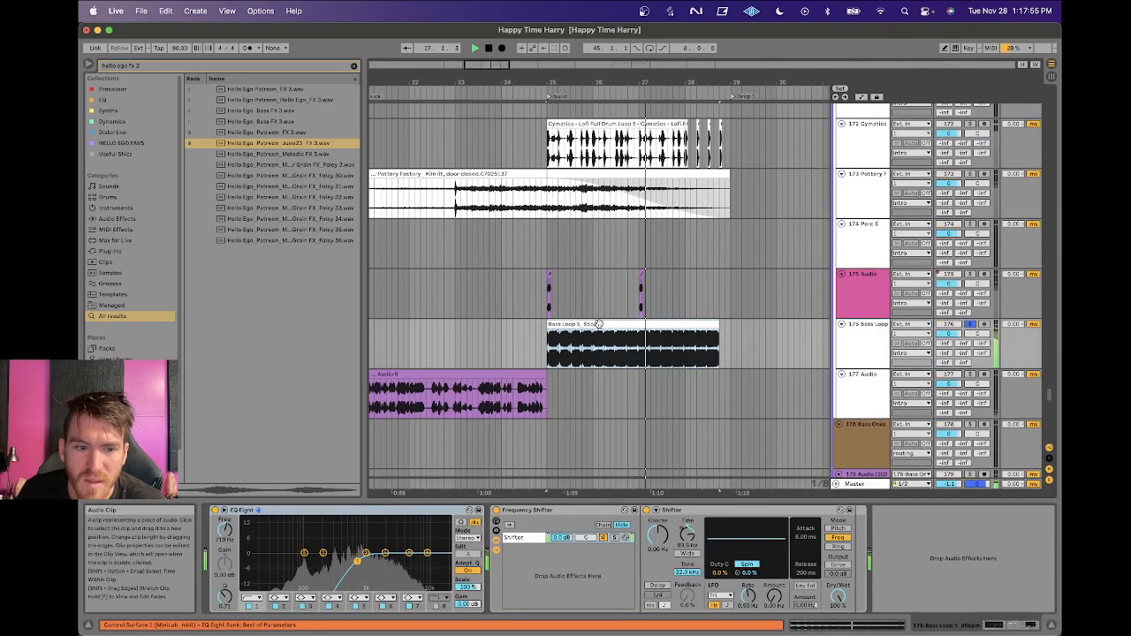
pyautogui.press('space')
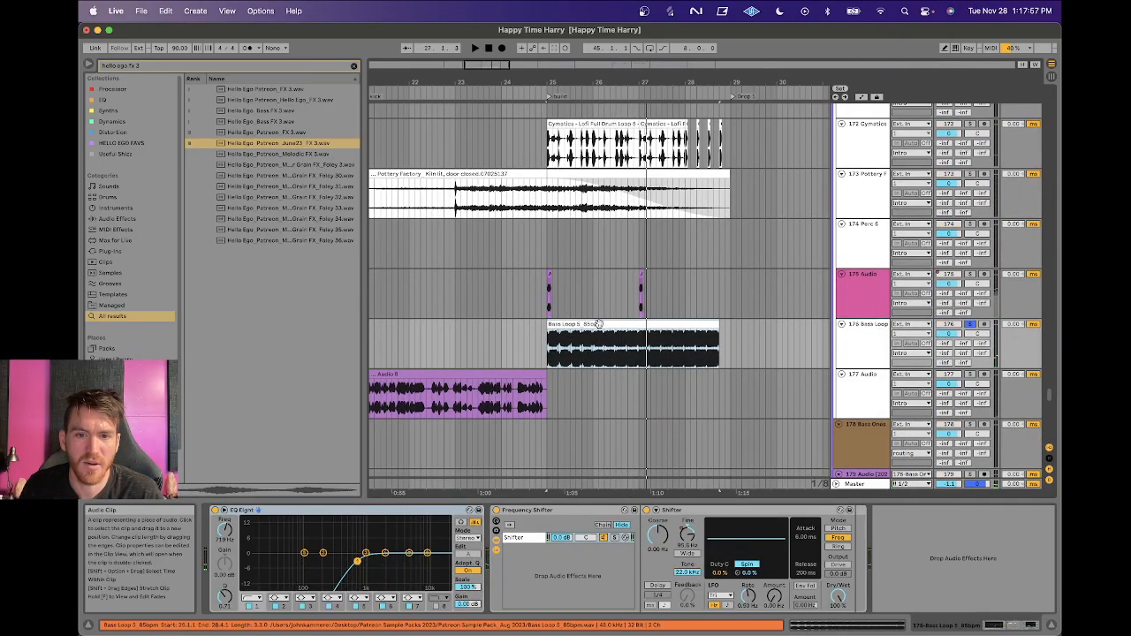
# Insert a new audio track below the Bass Loop 5 track and search the browser for "bass loop 5_85".
pyautogui.click(879, 350)
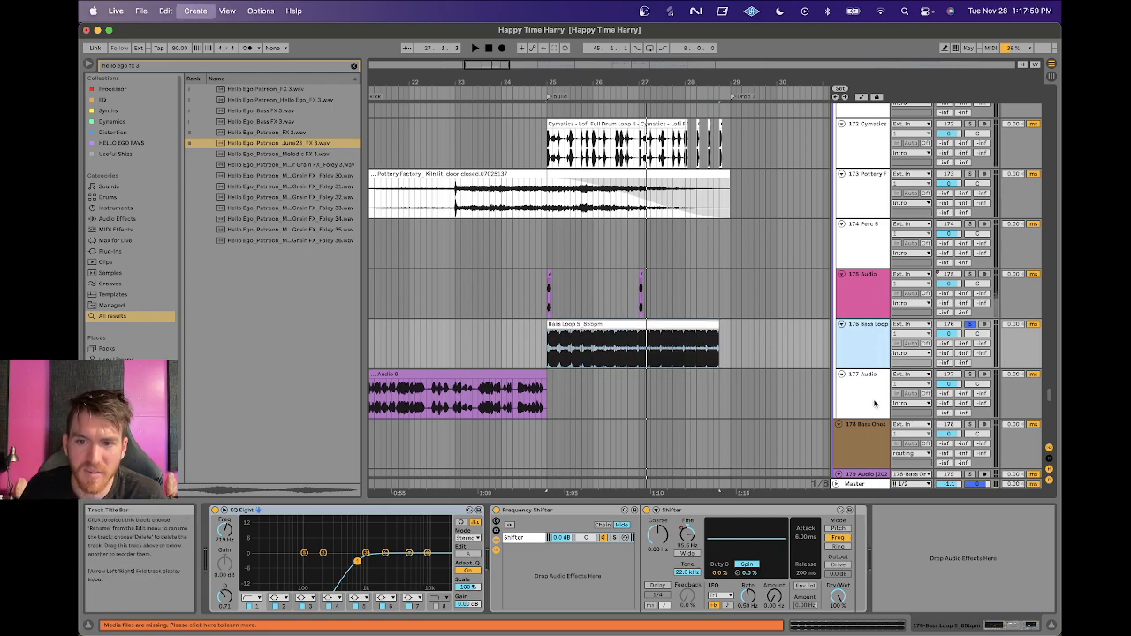
pyautogui.press('super+t')
pyautogui.press('super+f')
pyautogui.write('bass loop 5 85')
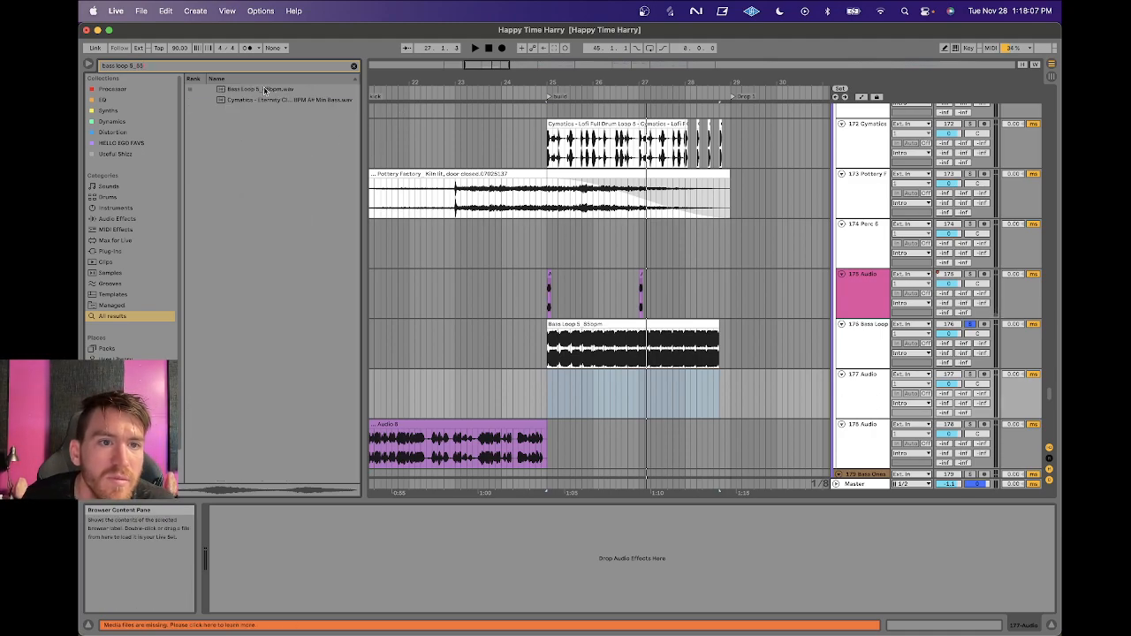
# Place Bass Loop 5_85bpm.wav on the new track at bar 25, under the processed loop, and play it in solo.
pyautogui.moveTo(263, 89); pyautogui.dragTo(576, 376)
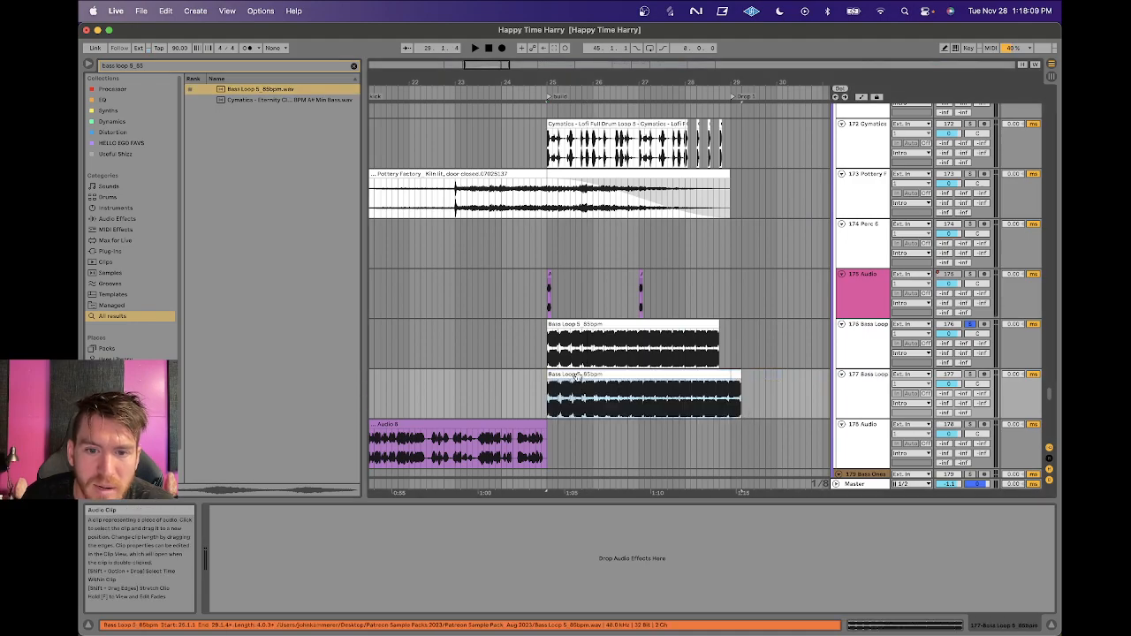
pyautogui.press('space')
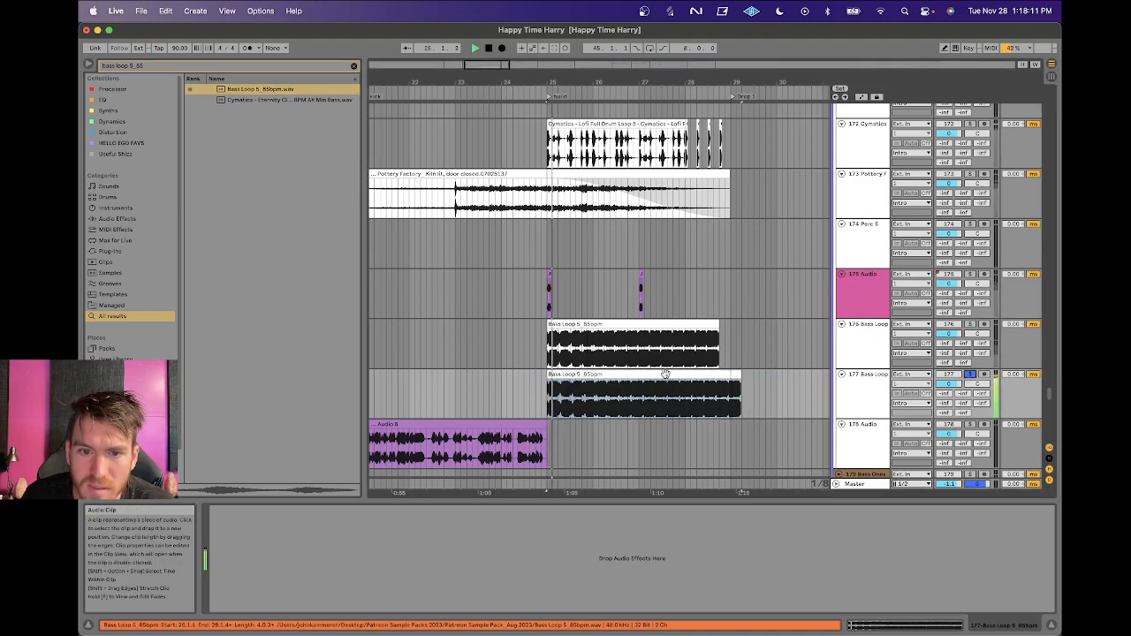
pyautogui.moveTo(594, 80)
pyautogui.mouseDown()
pyautogui.moveTo(594, 202)
pyautogui.moveTo(594, 85)
pyautogui.mouseUp()
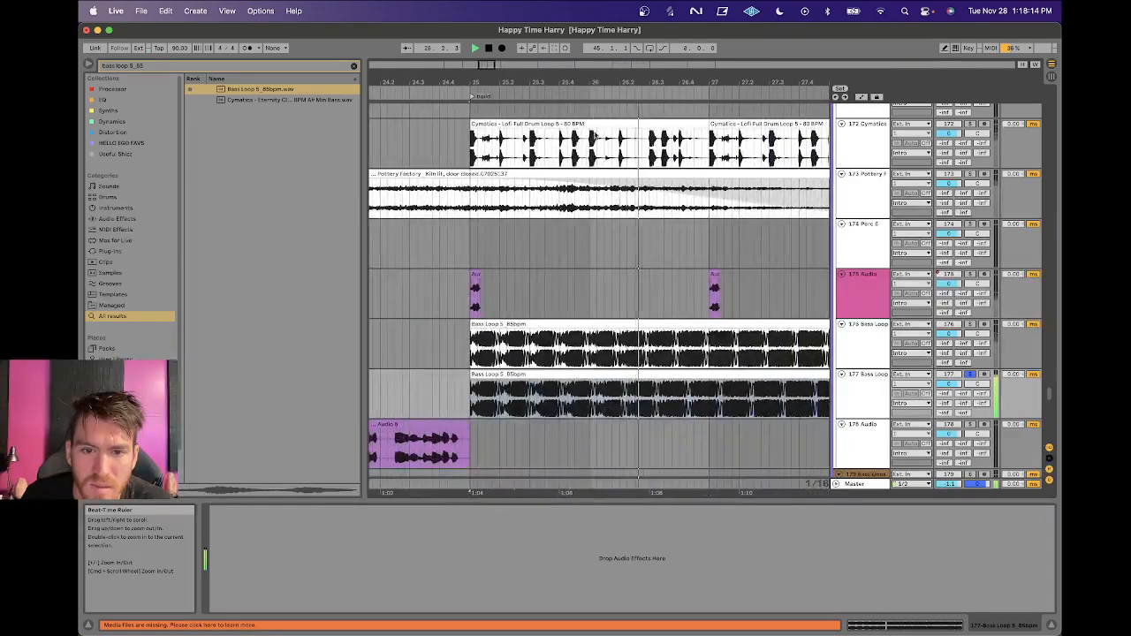
pyautogui.click(551, 372)
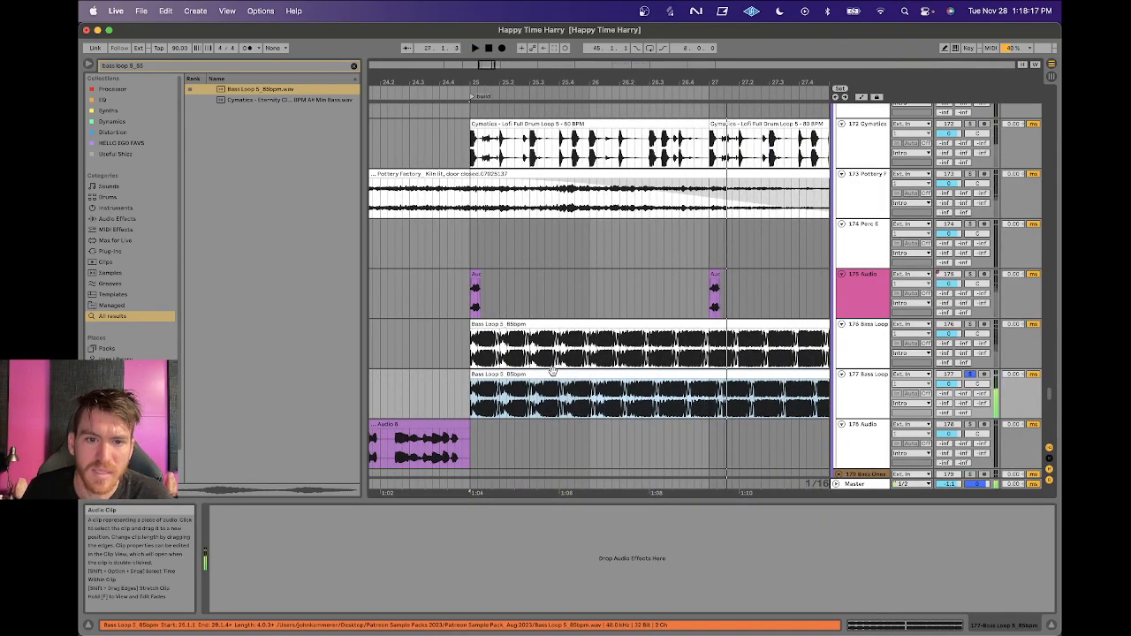
# Open the processed Bass Loop 5_85bpm clip's warp settings and play its track in solo from bar 25.
pyautogui.click(535, 324)
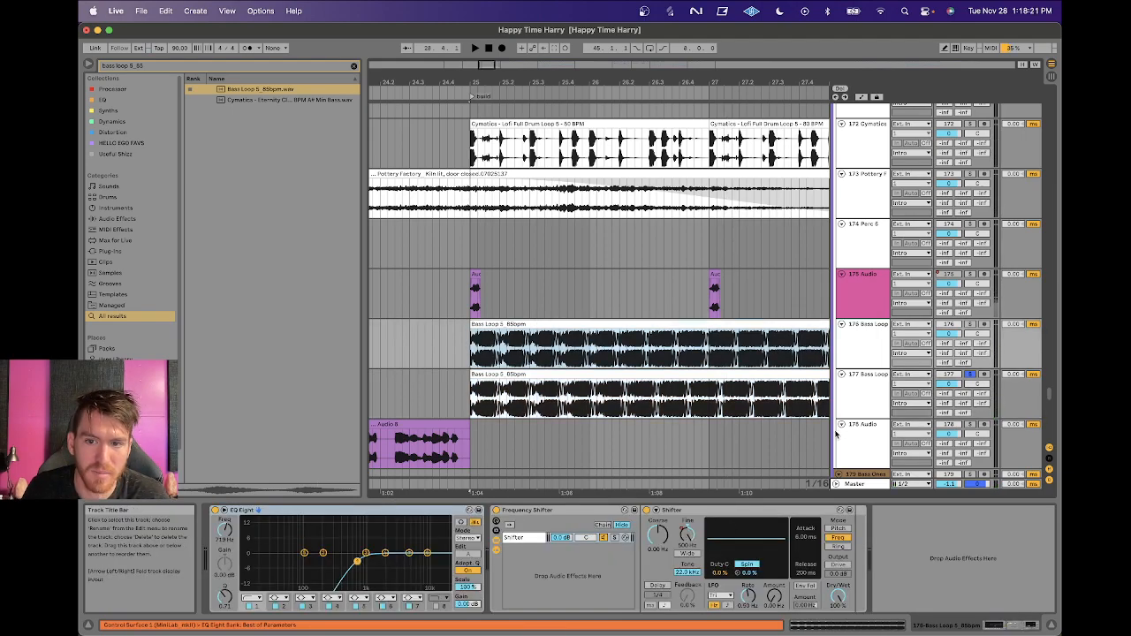
pyautogui.doubleClick(557, 324)
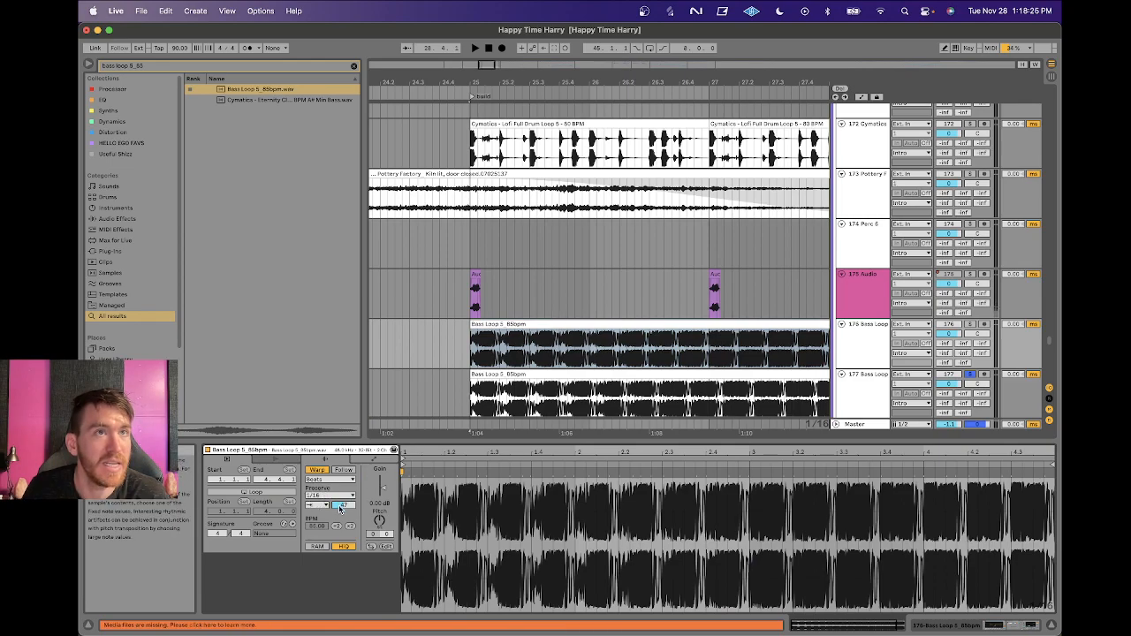
pyautogui.press('space')
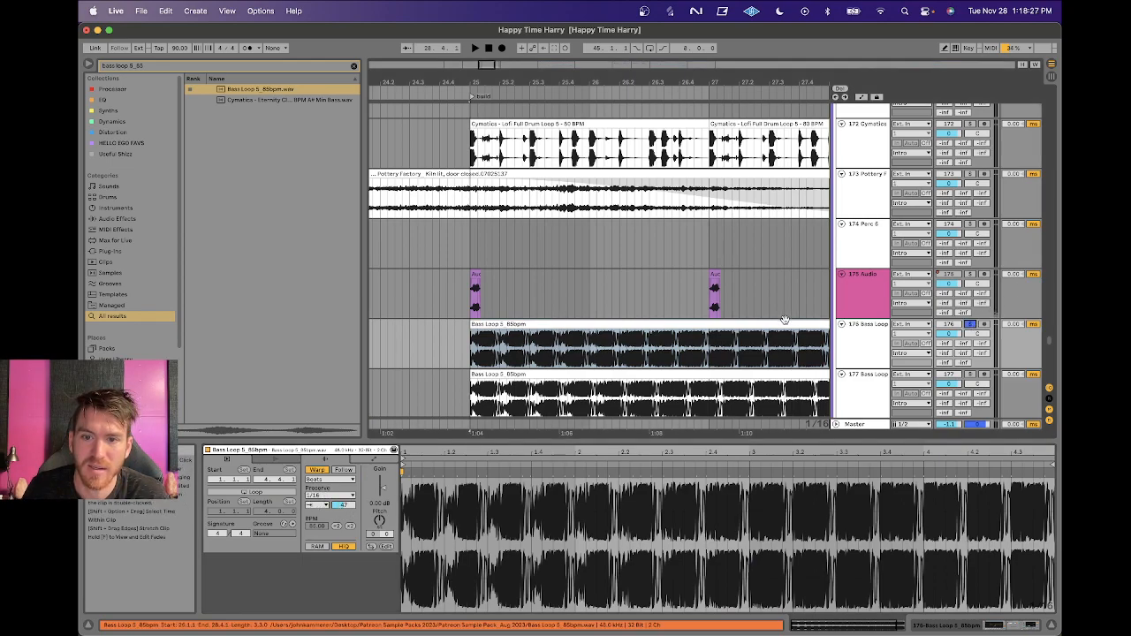
pyautogui.click(784, 321)
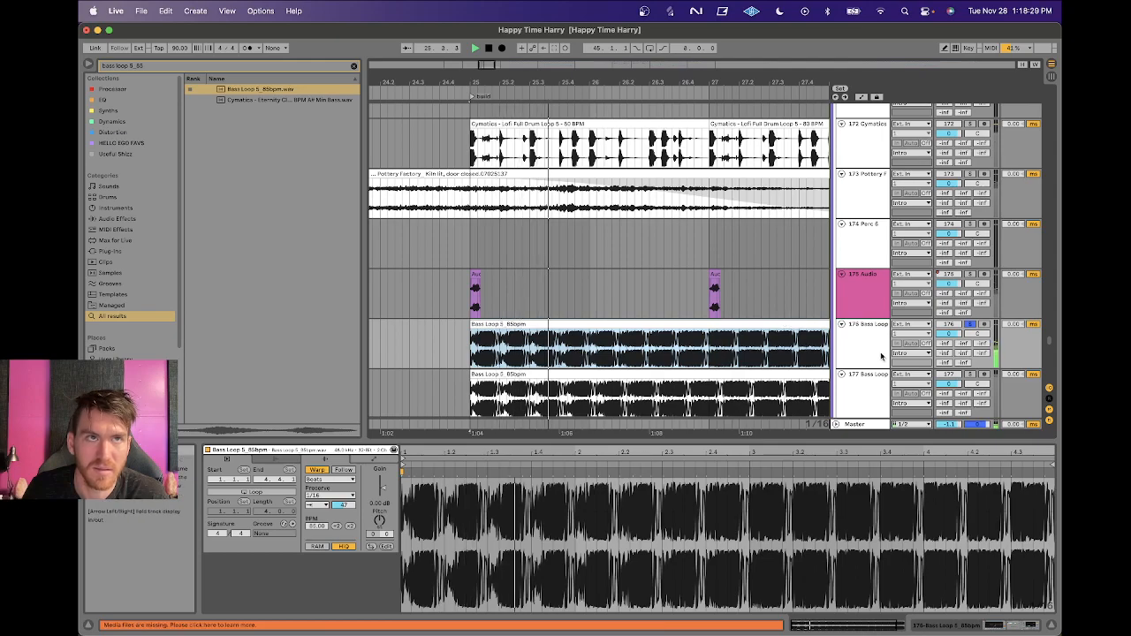
# Examine the EQ Eight and Shifter devices on the processed Bass Loop 5 track while it plays to the drop.
pyautogui.hscroll(5, 787, 356)
pyautogui.scroll(-1, 788, 356)
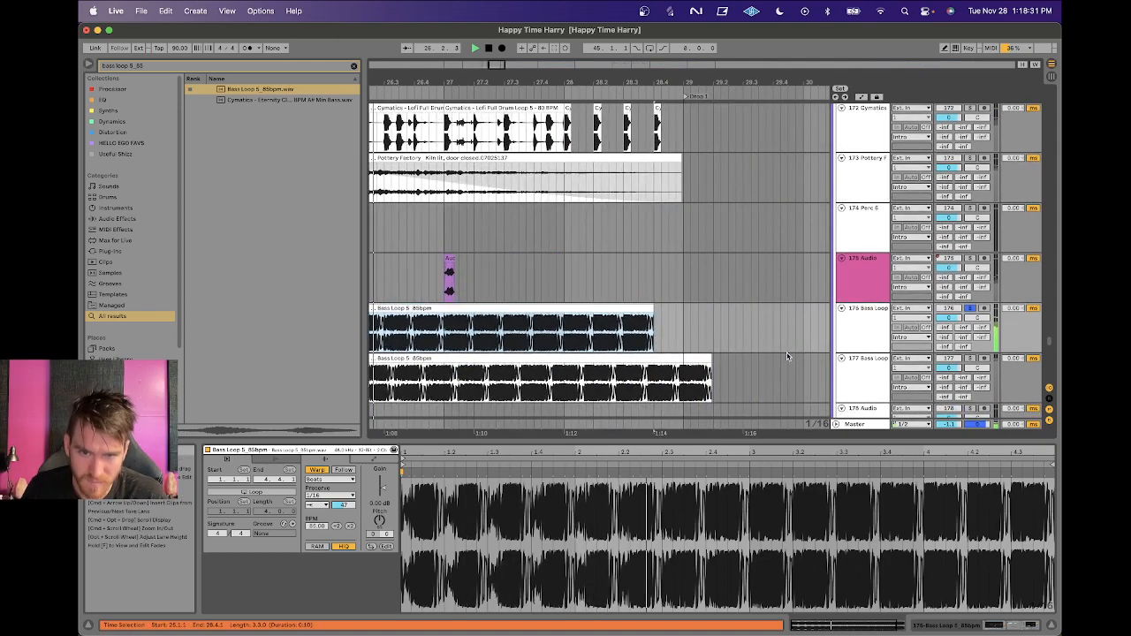
pyautogui.hscroll(-3, 787, 356)
pyautogui.click(861, 323)
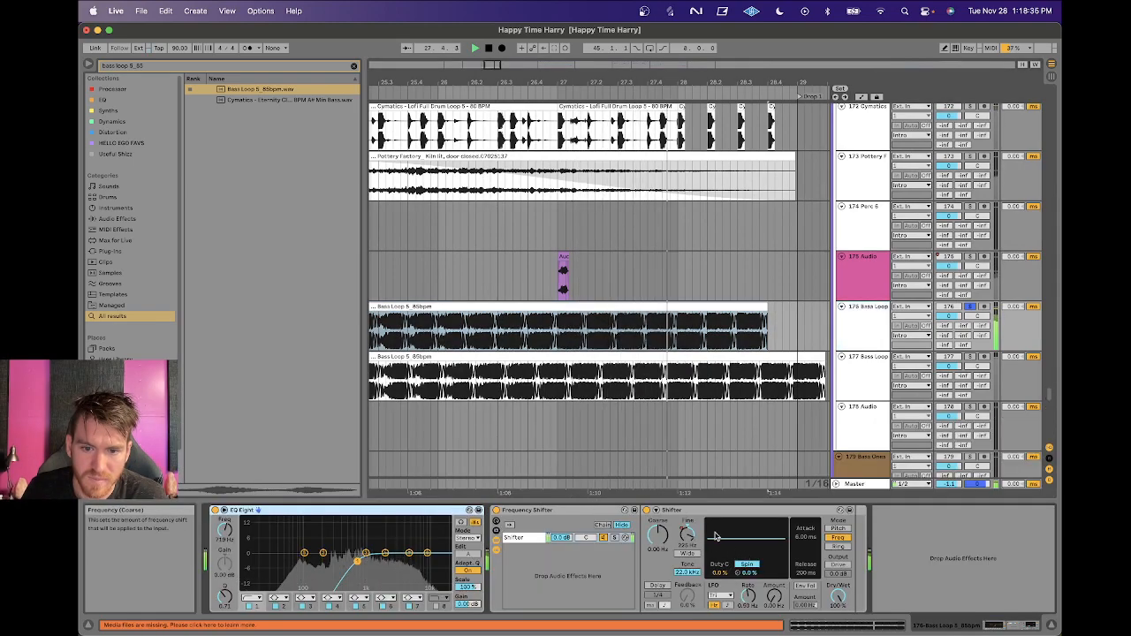
pyautogui.hscroll(3, 740, 369)
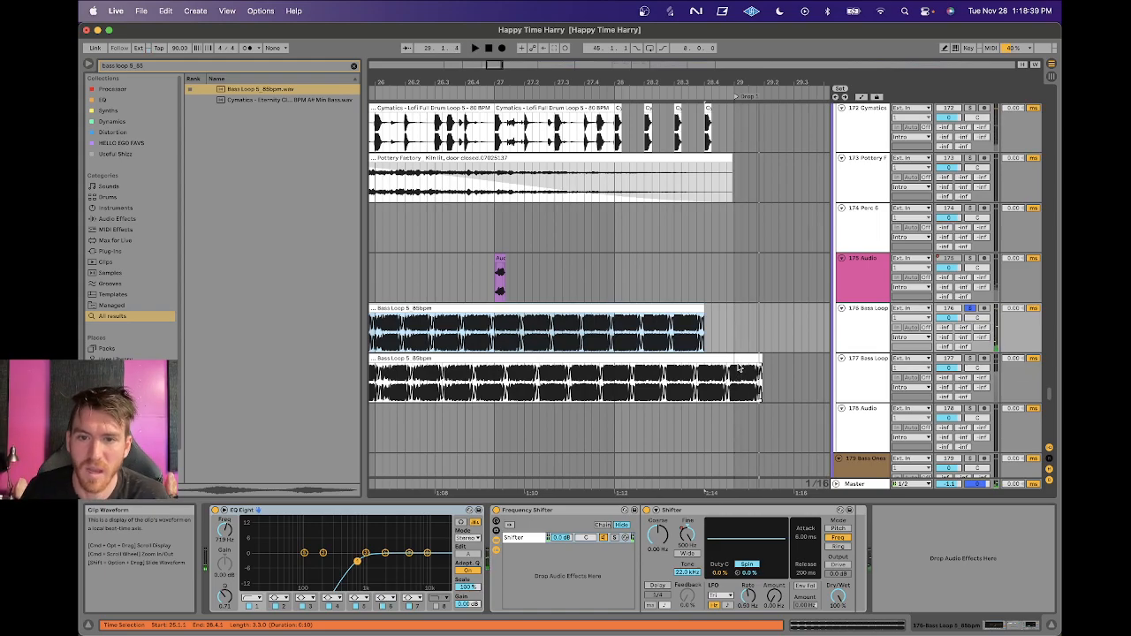
# Look over the build-section tracks above the bass loops, up to the Perc Loop 3 track.
pyautogui.moveTo(708, 83)
pyautogui.mouseDown()
pyautogui.moveTo(708, 269)
pyautogui.moveTo(707, 83)
pyautogui.mouseUp()
pyautogui.click(848, 380)
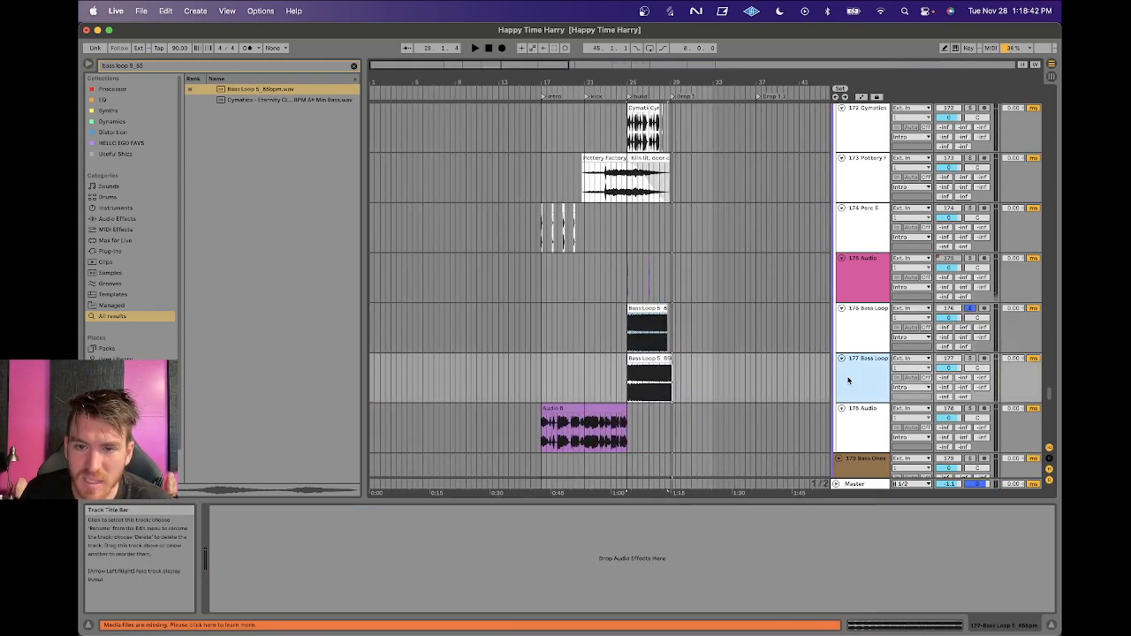
pyautogui.click(705, 322)
pyautogui.scroll(8, 705, 322)
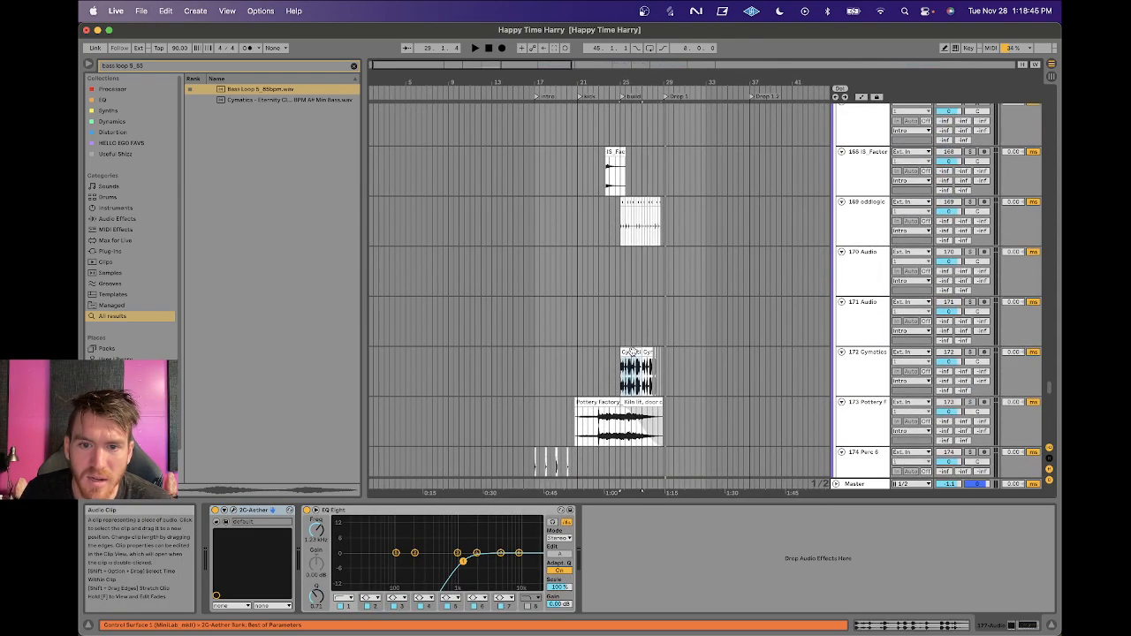
pyautogui.moveTo(651, 82); pyautogui.dragTo(651, 146)
pyautogui.click(553, 231)
pyautogui.scroll(15, 552, 233)
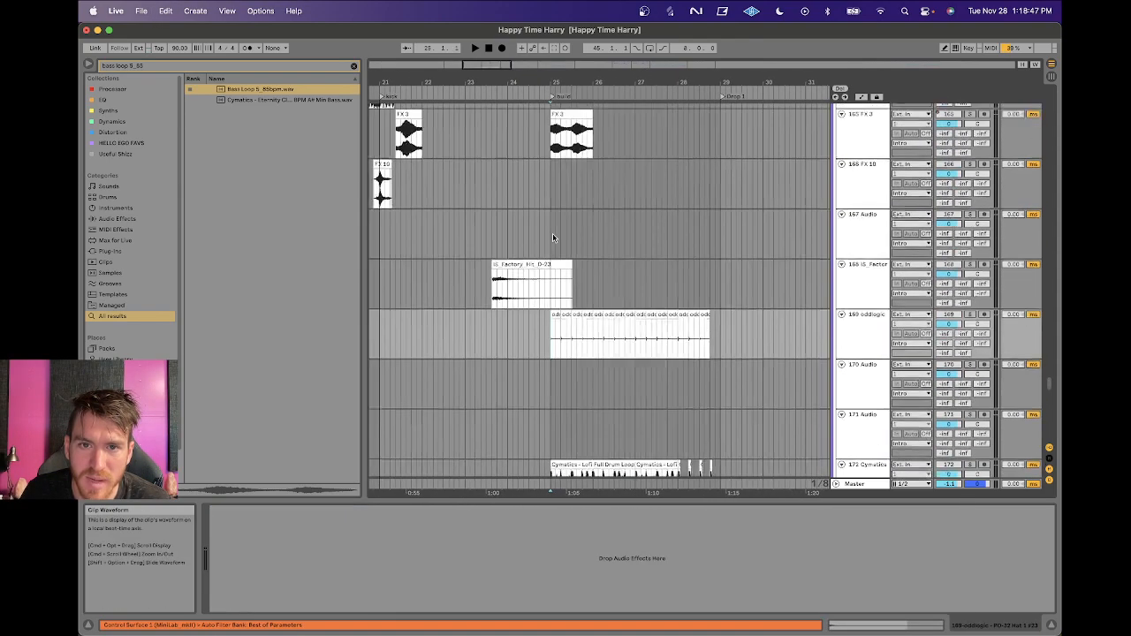
pyautogui.scroll(2, 552, 233)
# Play the Perc Loop 3_85bpm clip in solo from bar 25.
pyautogui.click(562, 260)
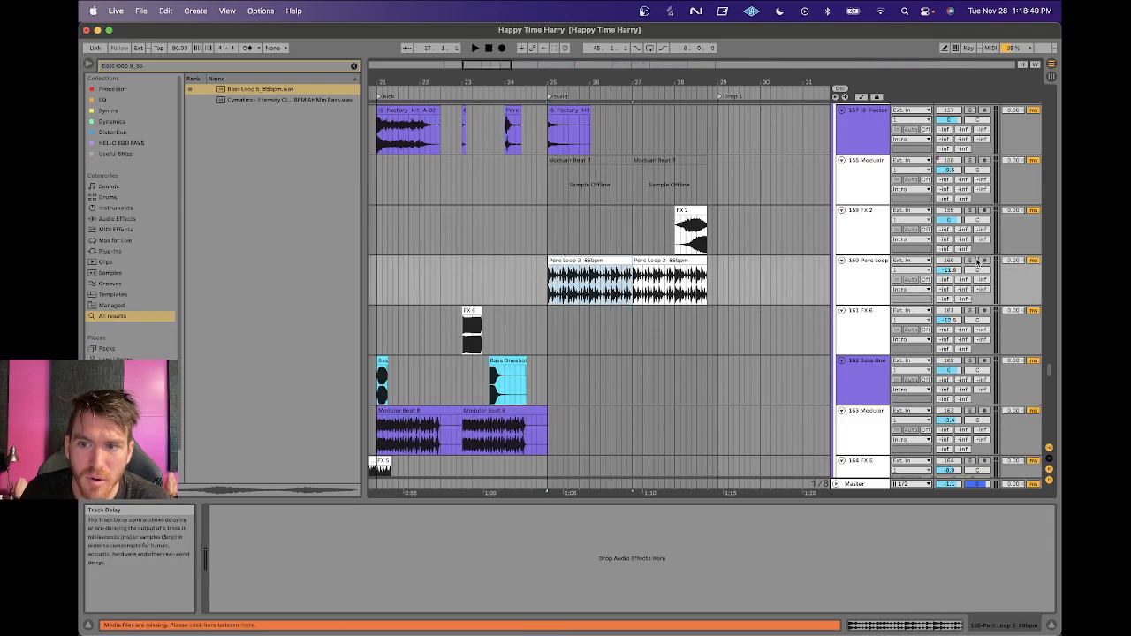
pyautogui.click(968, 263)
pyautogui.click(590, 261)
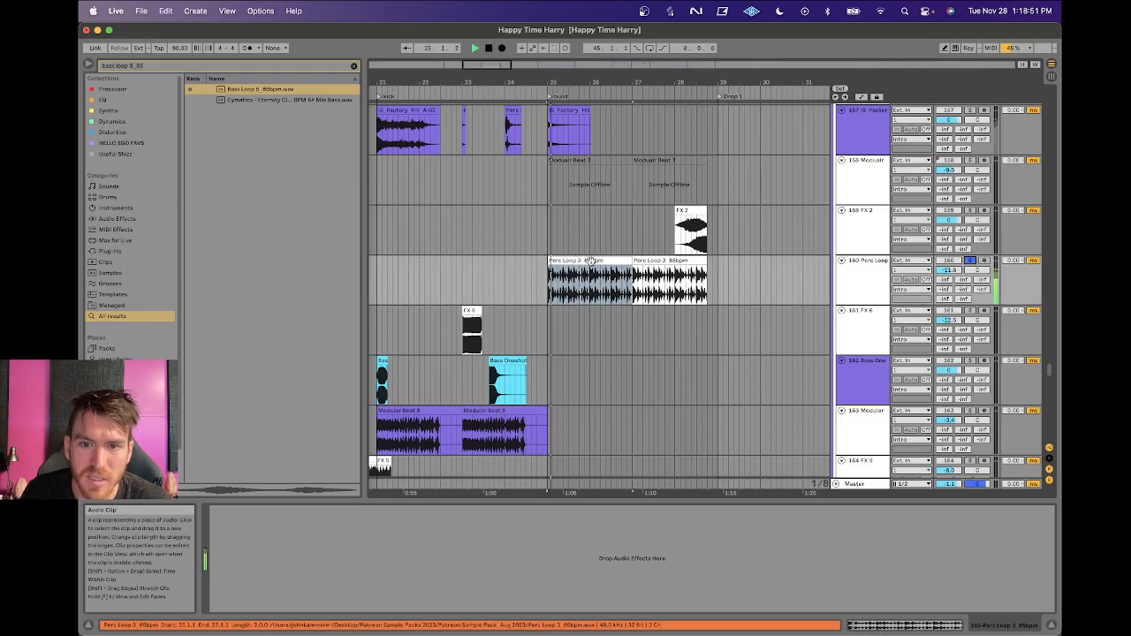
pyautogui.moveTo(604, 81)
pyautogui.mouseDown()
pyautogui.moveTo(603, 142)
pyautogui.moveTo(603, 78)
pyautogui.mouseUp()
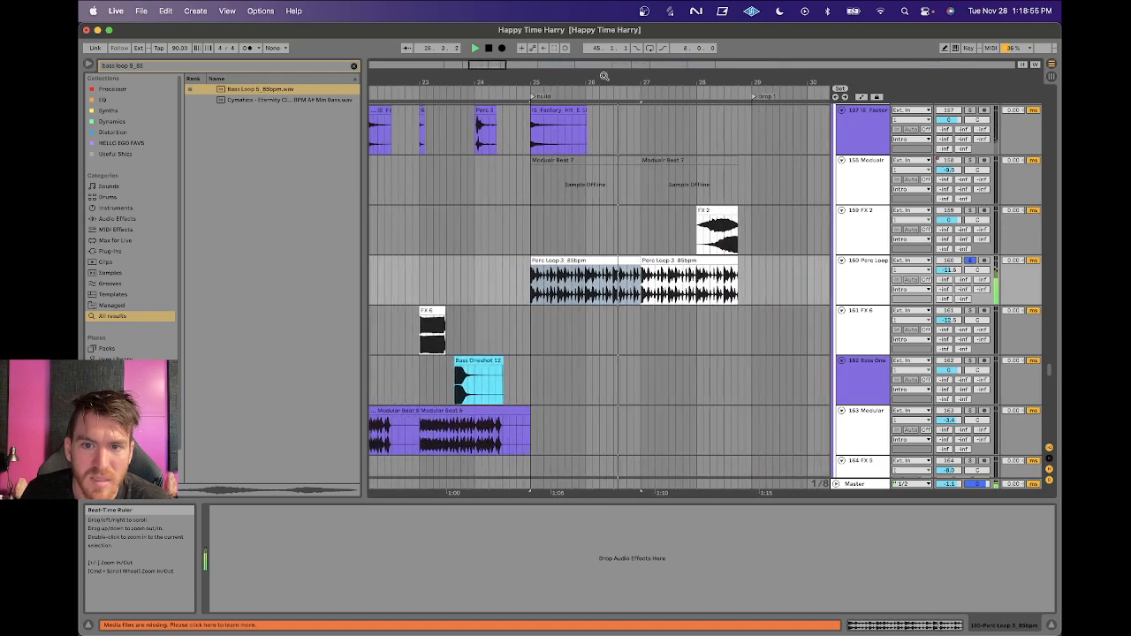
pyautogui.scroll(3, 652, 325)
pyautogui.press('space')
# Play the FX 2 clip in solo from bar 28 up to Drop 1, and check its track for devices.
pyautogui.click(655, 321)
pyautogui.click(970, 322)
pyautogui.press('space')
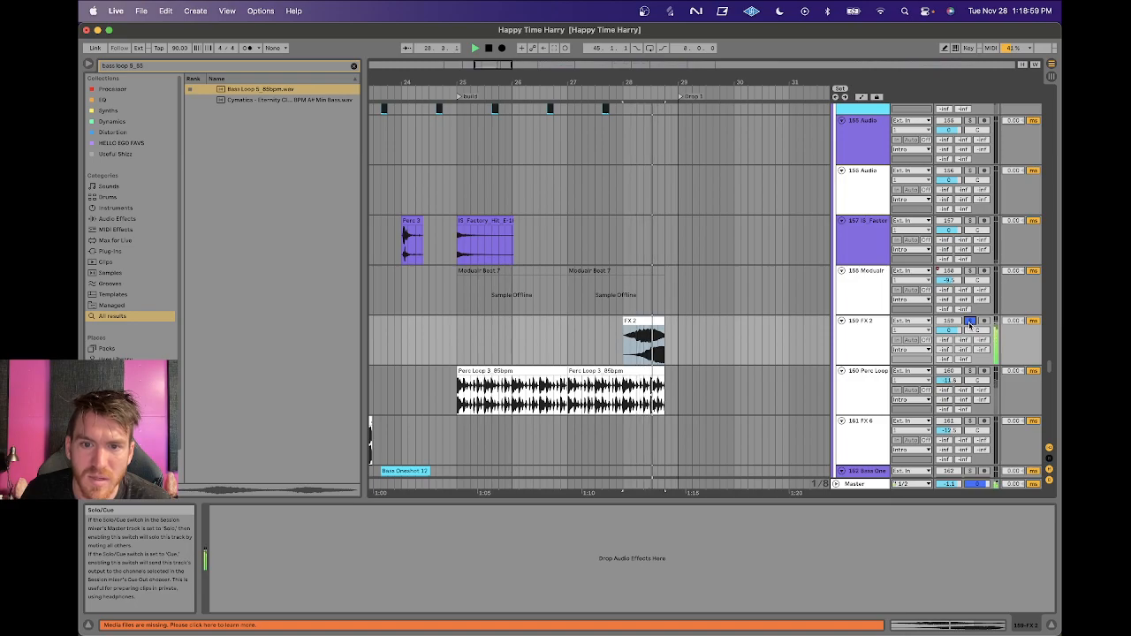
pyautogui.press('space')
pyautogui.click(865, 342)
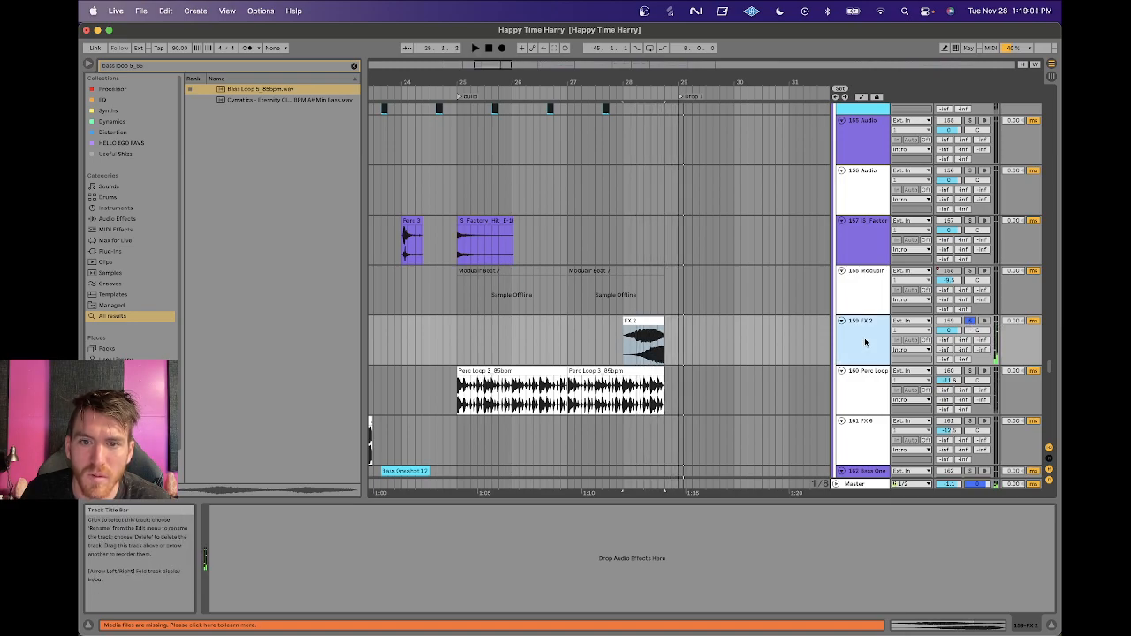
pyautogui.click(546, 285)
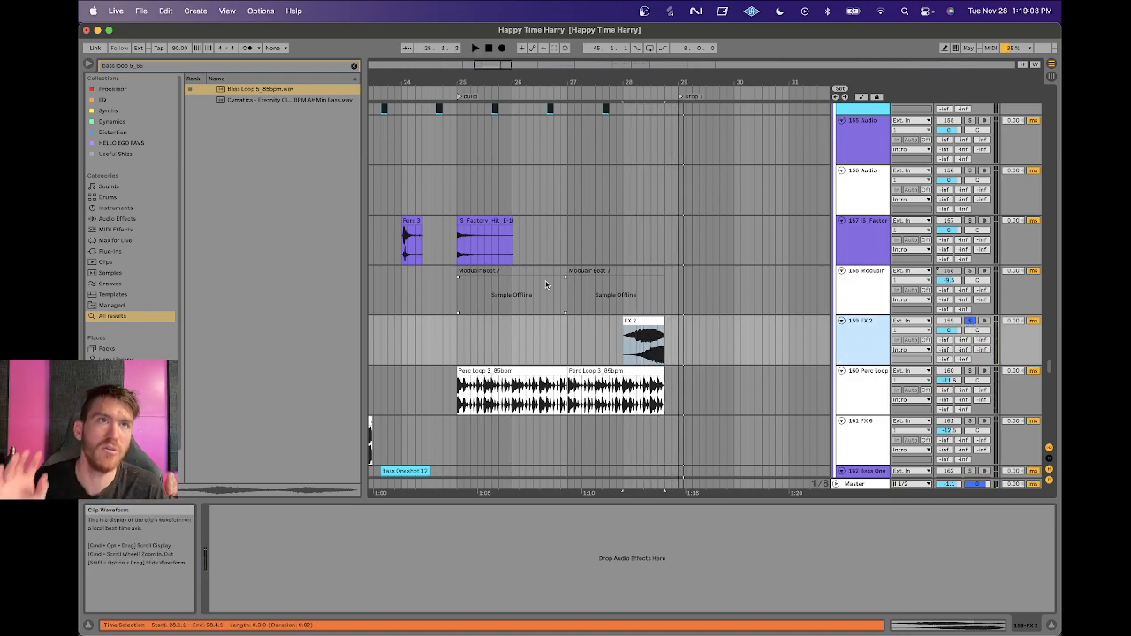
# Play the Kick track's hits in the Drums group from bar 28 up to Drop 1.
pyautogui.scroll(20, 546, 284)
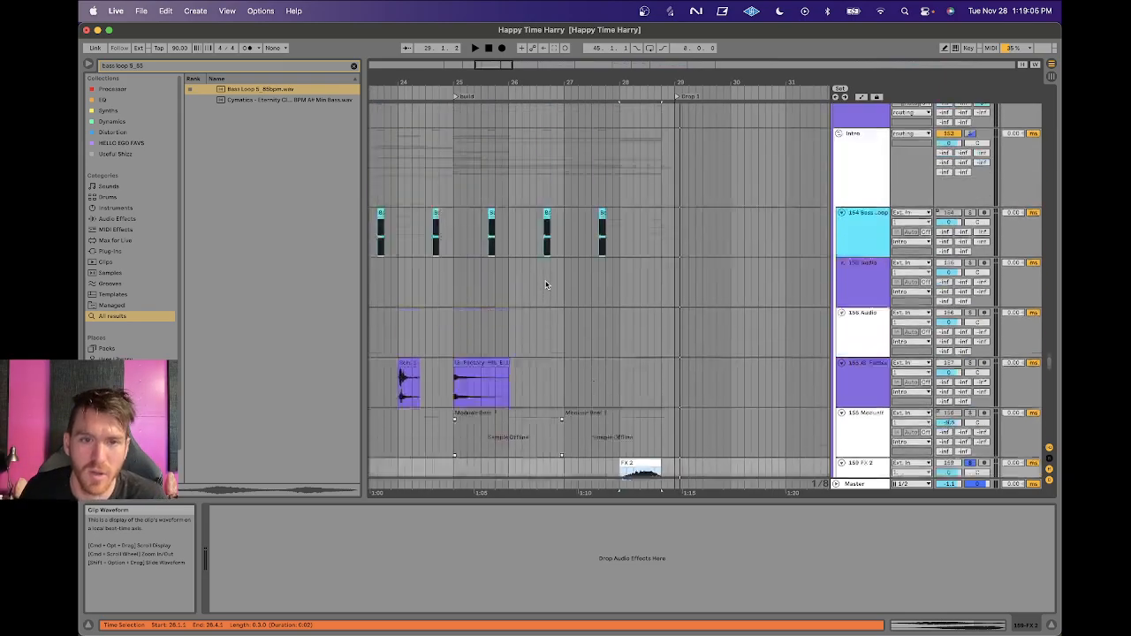
pyautogui.scroll(20, 546, 285)
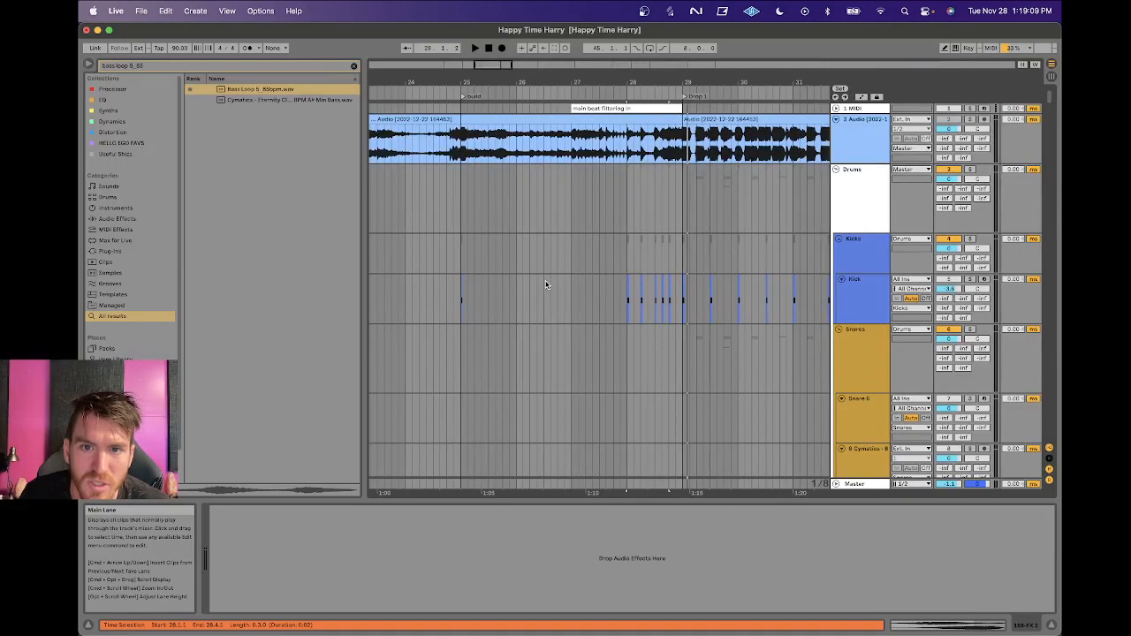
pyautogui.hscroll(3, 546, 285)
pyautogui.click(598, 299)
pyautogui.press('space')
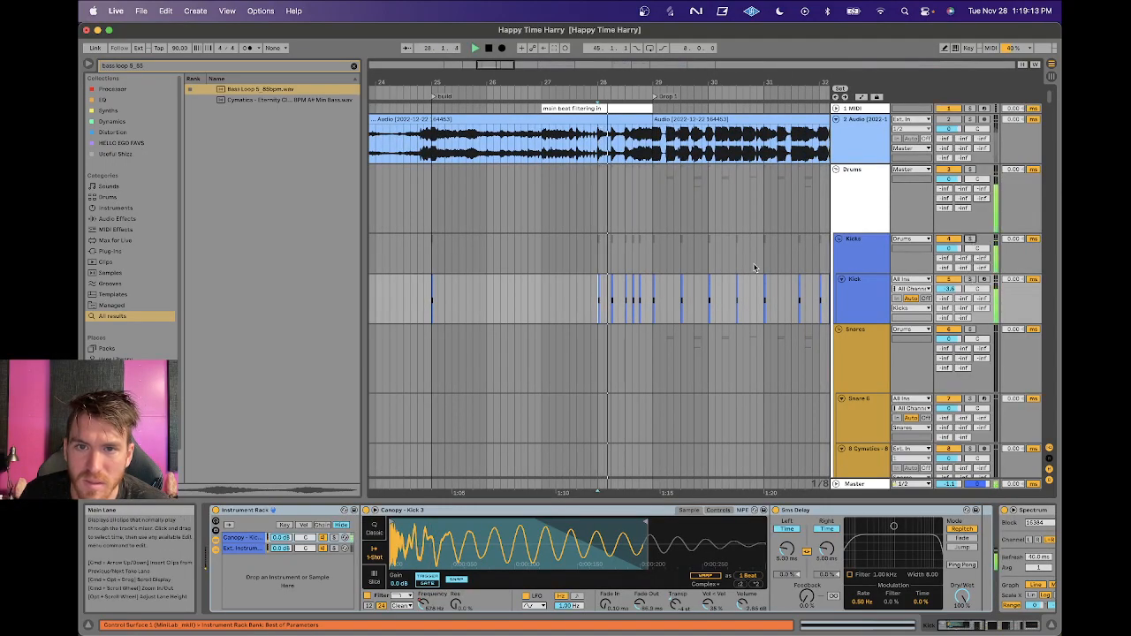
pyautogui.moveTo(687, 80); pyautogui.dragTo(687, 99)
pyautogui.hscroll(5, 633, 320)
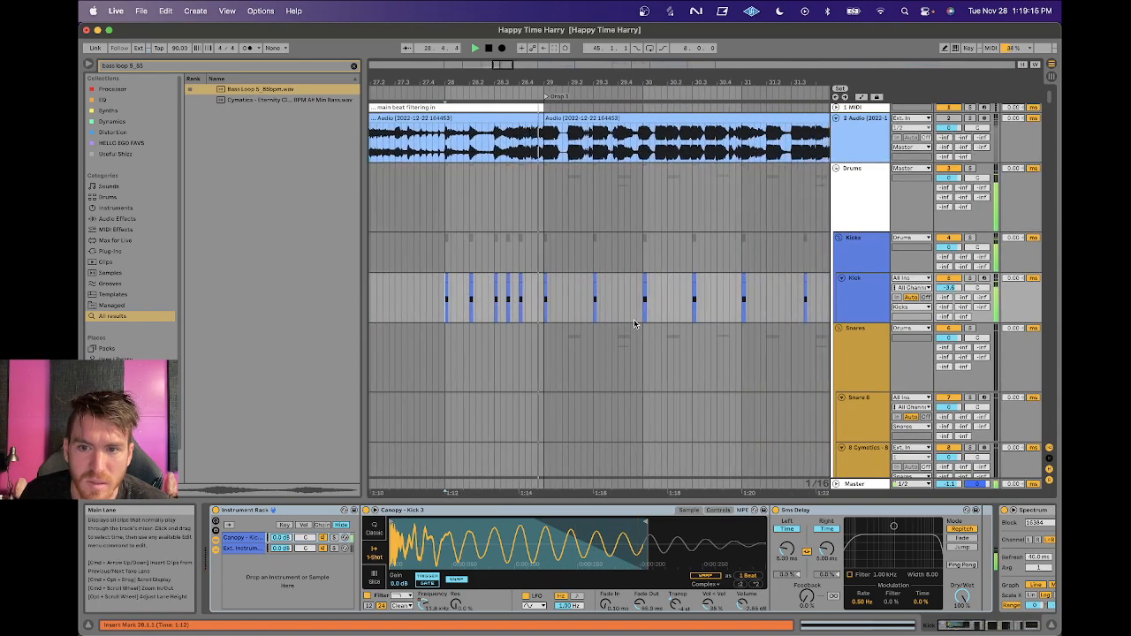
pyautogui.press('space')
# Set the playback start to bar 29 and solo the Kick track.
pyautogui.click(545, 310)
pyautogui.click(851, 310)
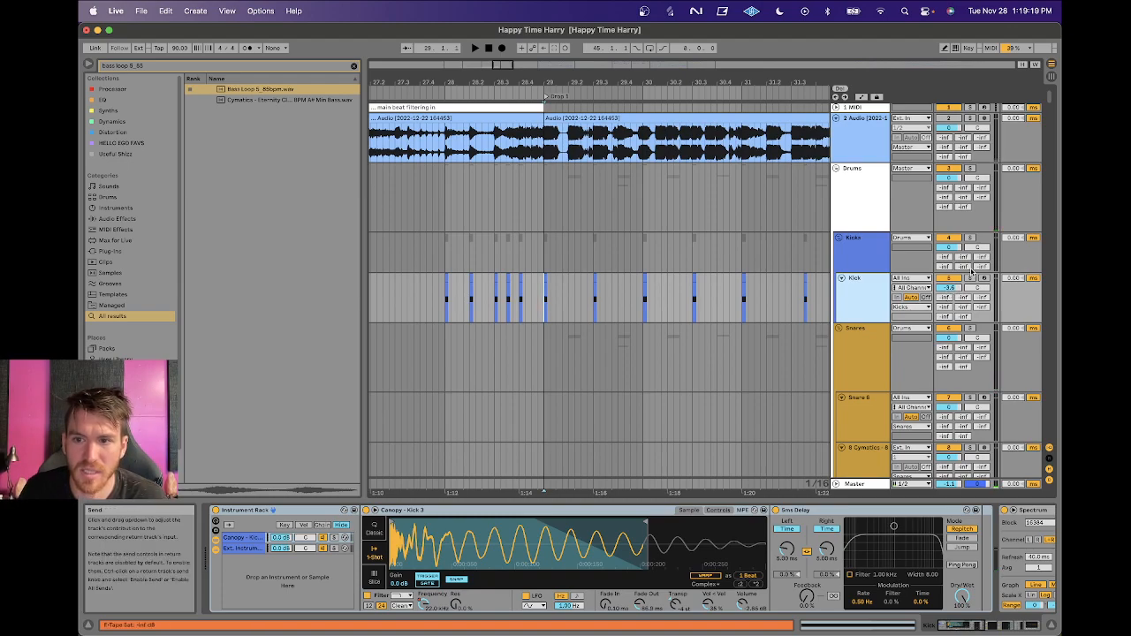
pyautogui.click(968, 272)
pyautogui.click(968, 278)
pyautogui.click(861, 302)
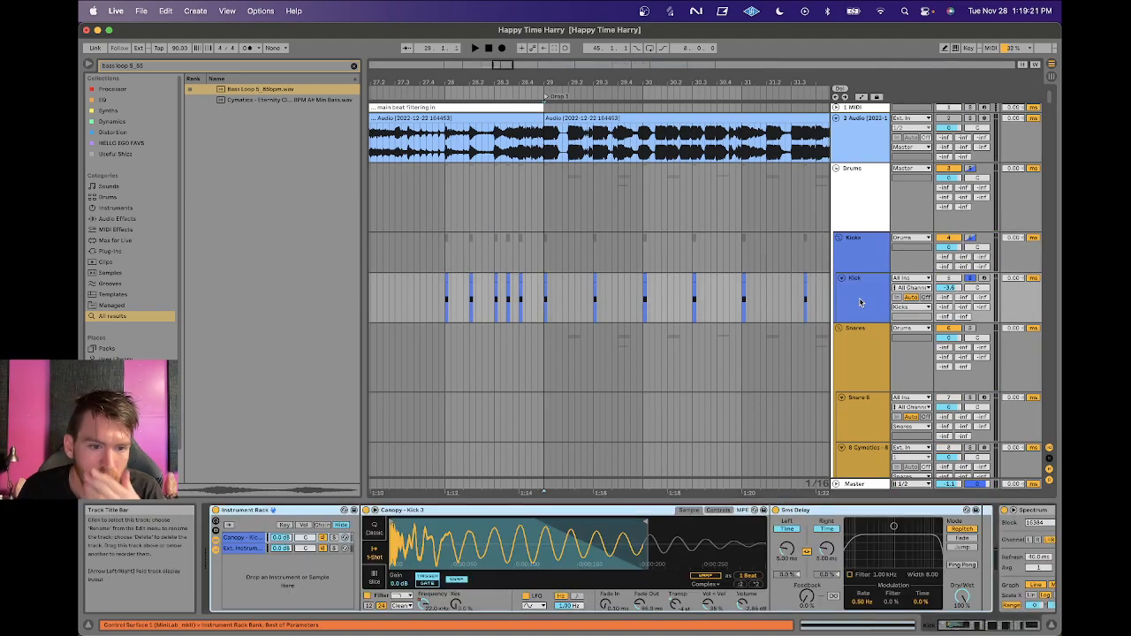
# Play the soloed Kick from bar 29 and examine the Canopy - Kick 3 and Ext. Instrument chains of its Instrument Rack.
pyautogui.click(241, 549)
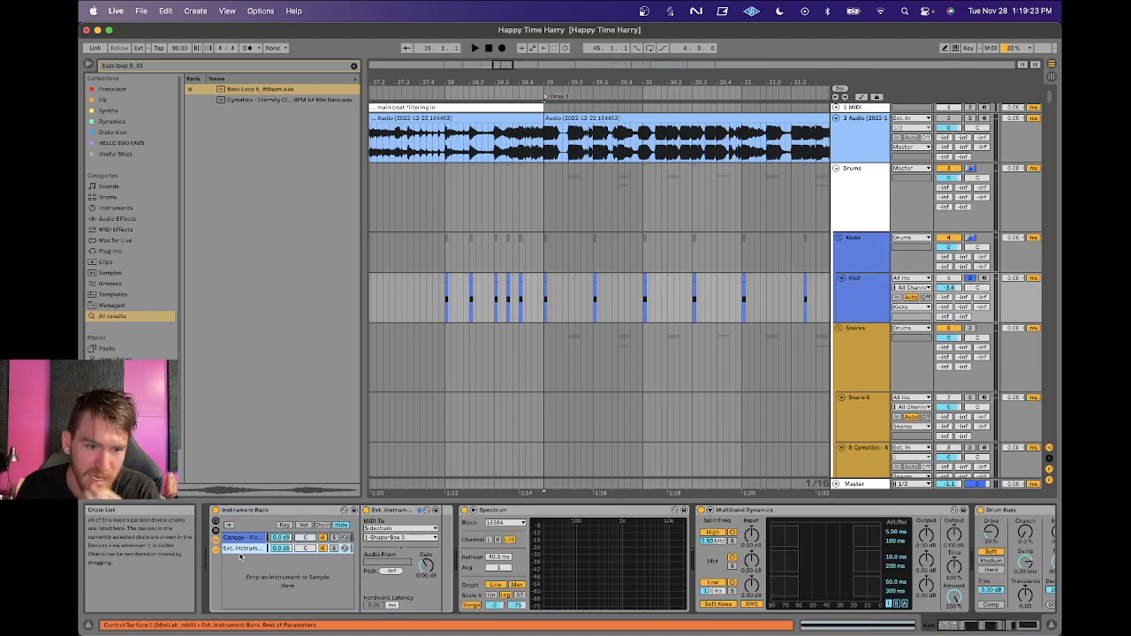
pyautogui.click(248, 539)
pyautogui.press('space')
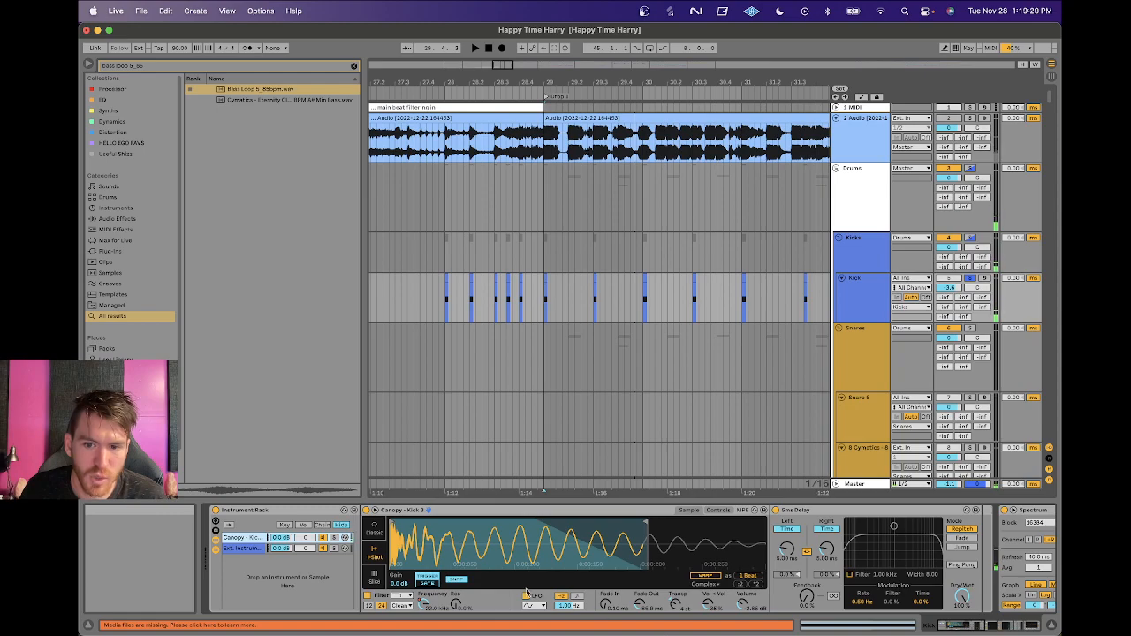
pyautogui.hscroll(3, 706, 543)
pyautogui.hscroll(-3, 626, 541)
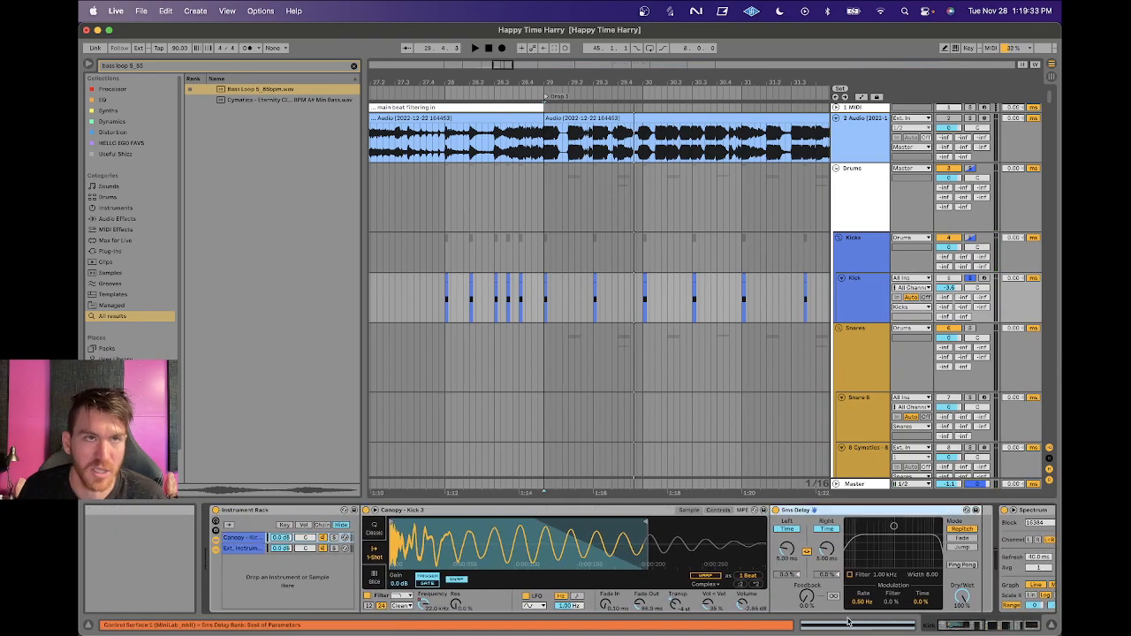
pyautogui.click(247, 551)
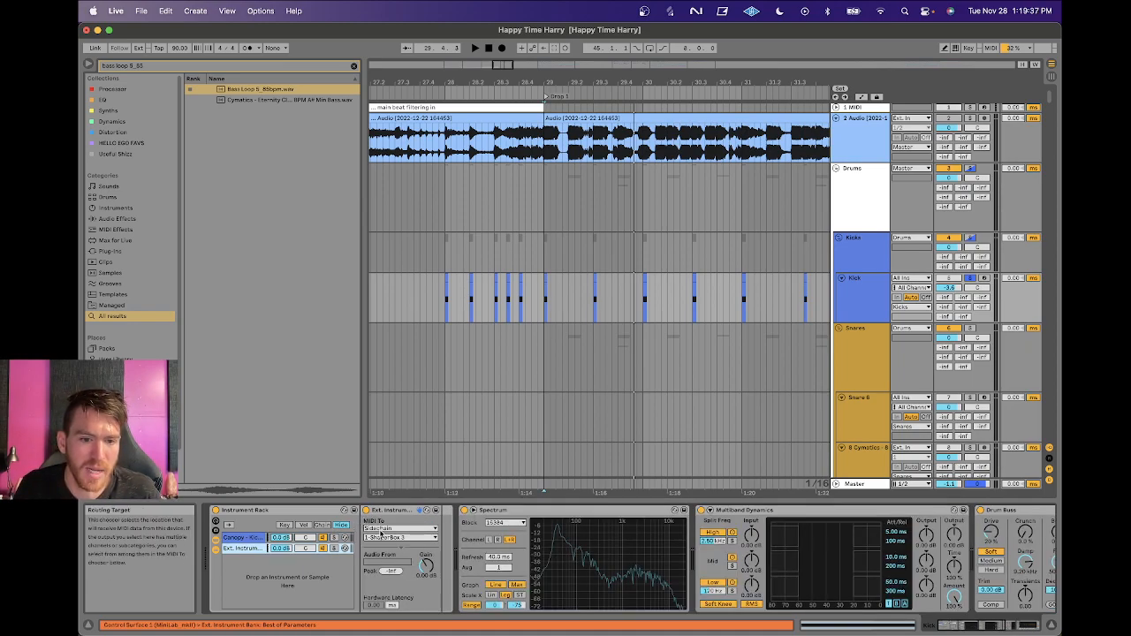
# Find the Sidechain track that the kick's Ext. Instrument sends MIDI to, and show its devices.
pyautogui.scroll(-20, 629, 320)
pyautogui.scroll(-2, 629, 320)
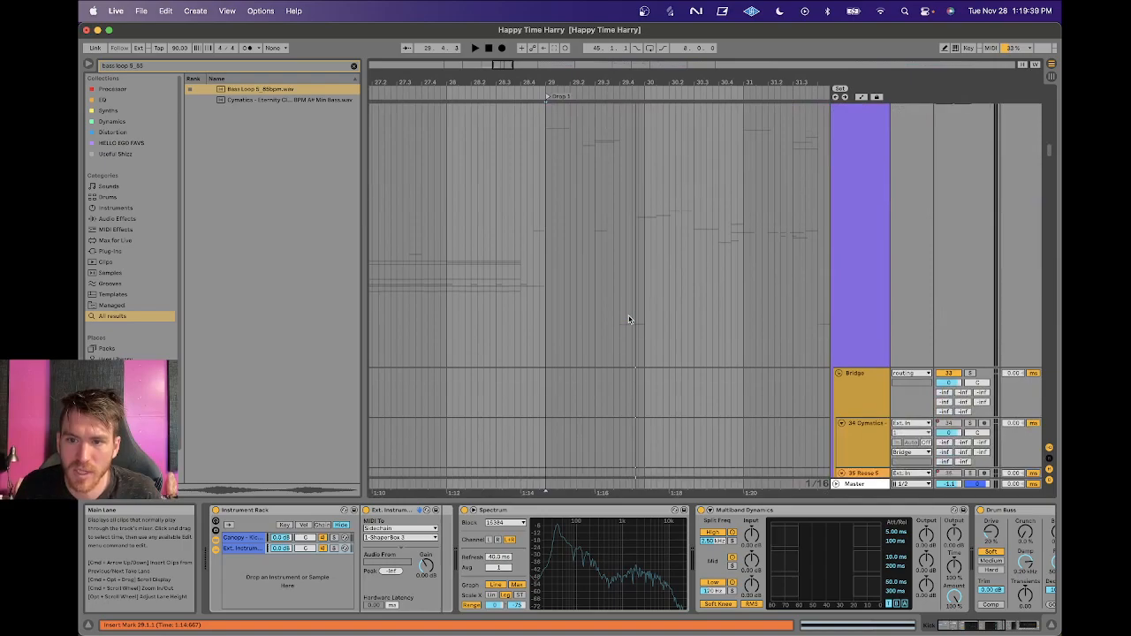
pyautogui.scroll(2, 631, 315)
pyautogui.scroll(5, 630, 315)
pyautogui.scroll(1, 851, 244)
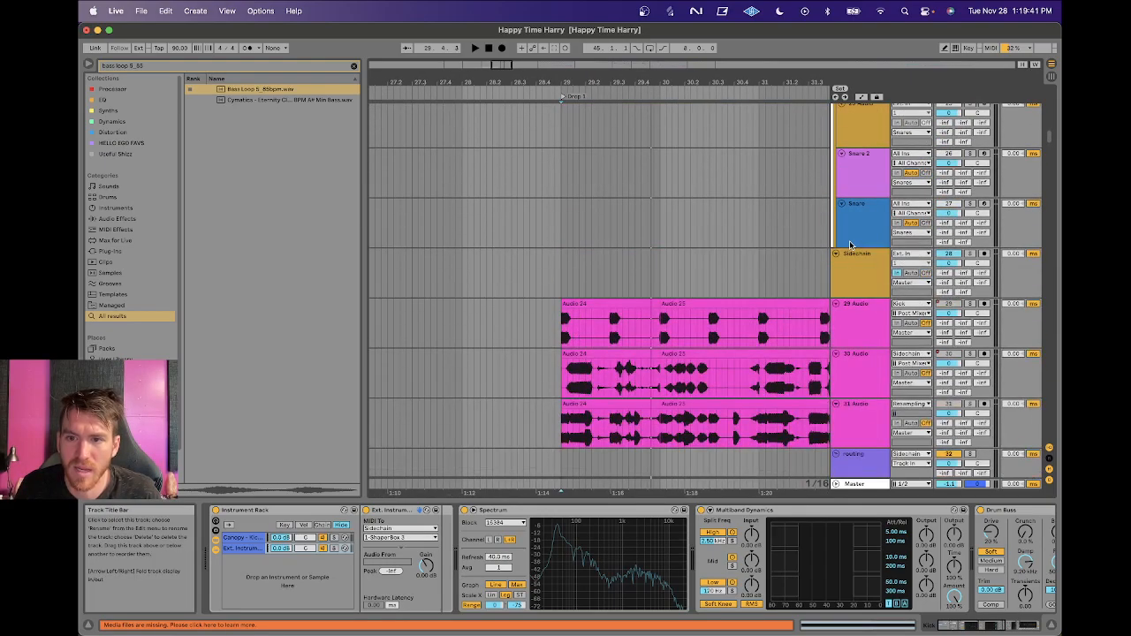
pyautogui.click(861, 267)
# Fold the 29, 30 and 31 Audio tracks below the Sidechain track.
pyautogui.click(857, 325)
pyautogui.click(859, 430)
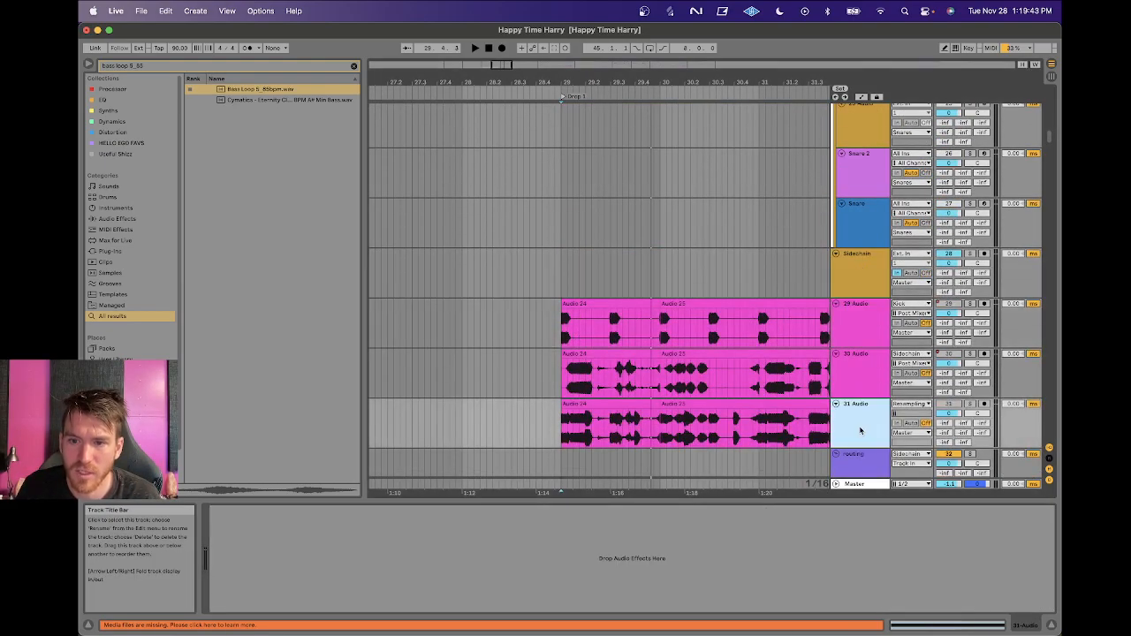
pyautogui.click(836, 405)
pyautogui.click(853, 321)
pyautogui.keyDown('shift'); pyautogui.click(854, 368); pyautogui.keyUp('shift')
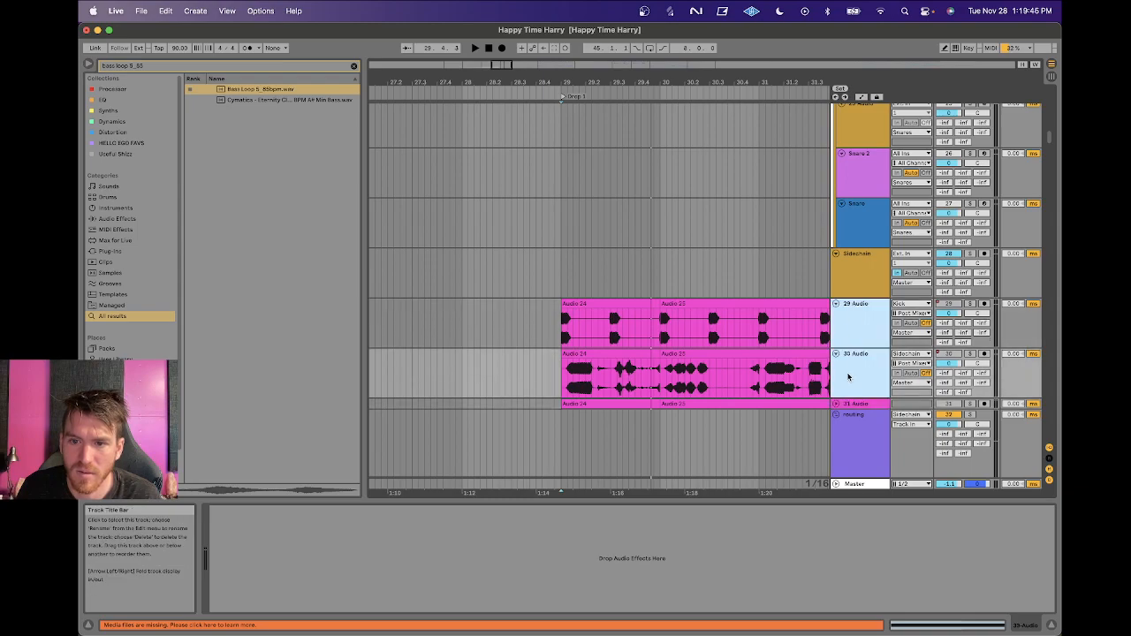
pyautogui.click(835, 356)
# Examine the device chains on the Sidechain track and the routing group that feeds into it.
pyautogui.click(851, 288)
pyautogui.scroll(-2, 854, 349)
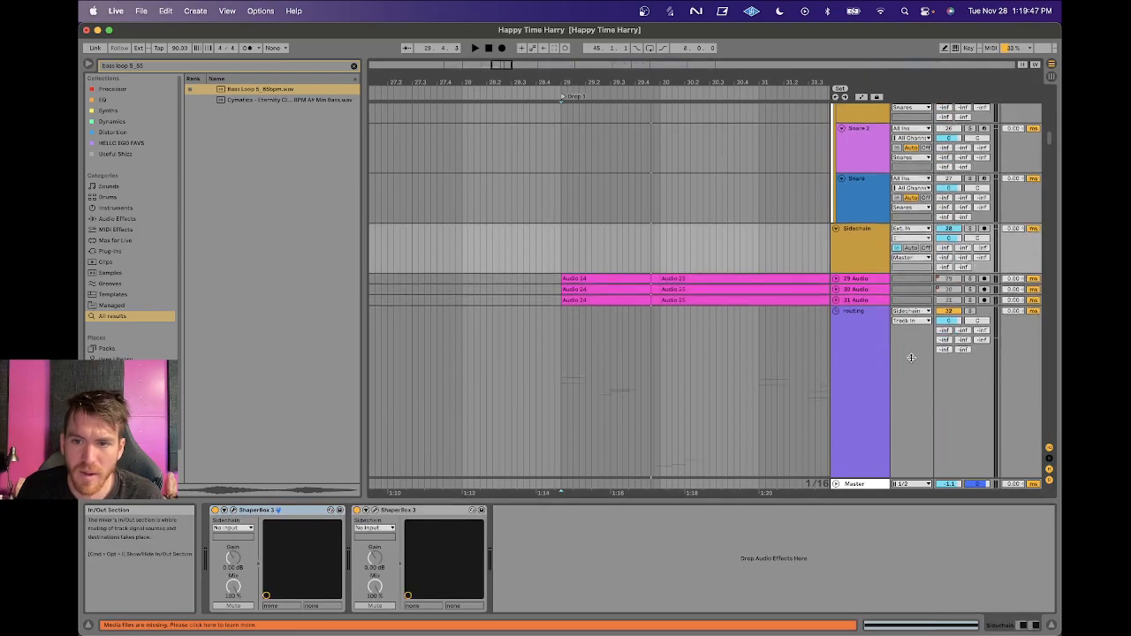
pyautogui.click(857, 354)
pyautogui.scroll(-20, 857, 354)
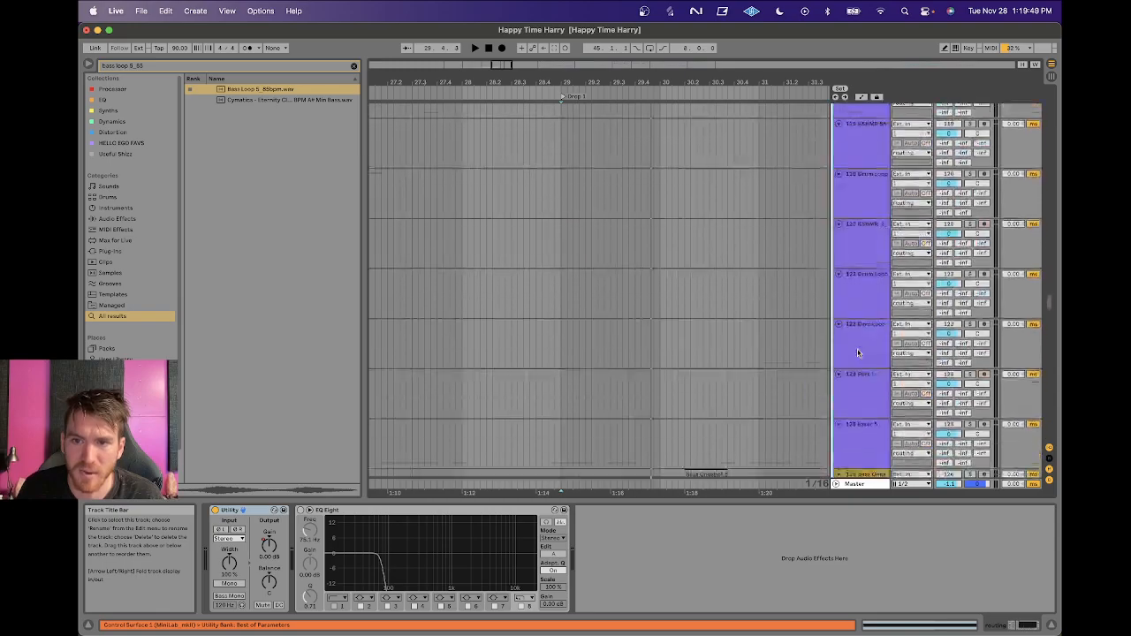
pyautogui.scroll(20, 857, 353)
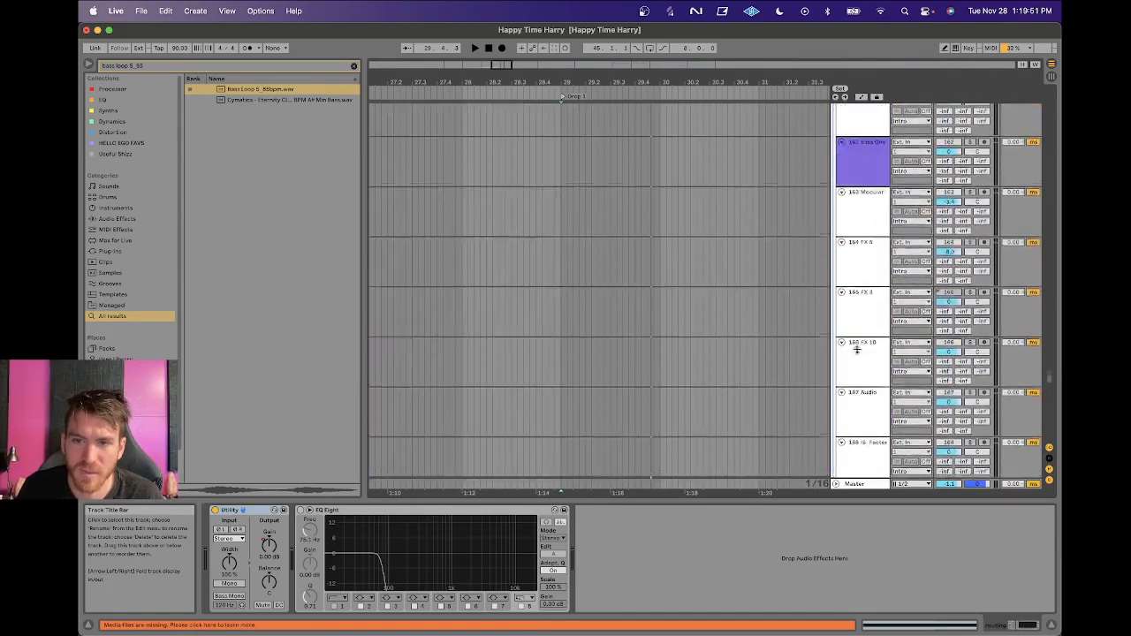
pyautogui.scroll(20, 857, 352)
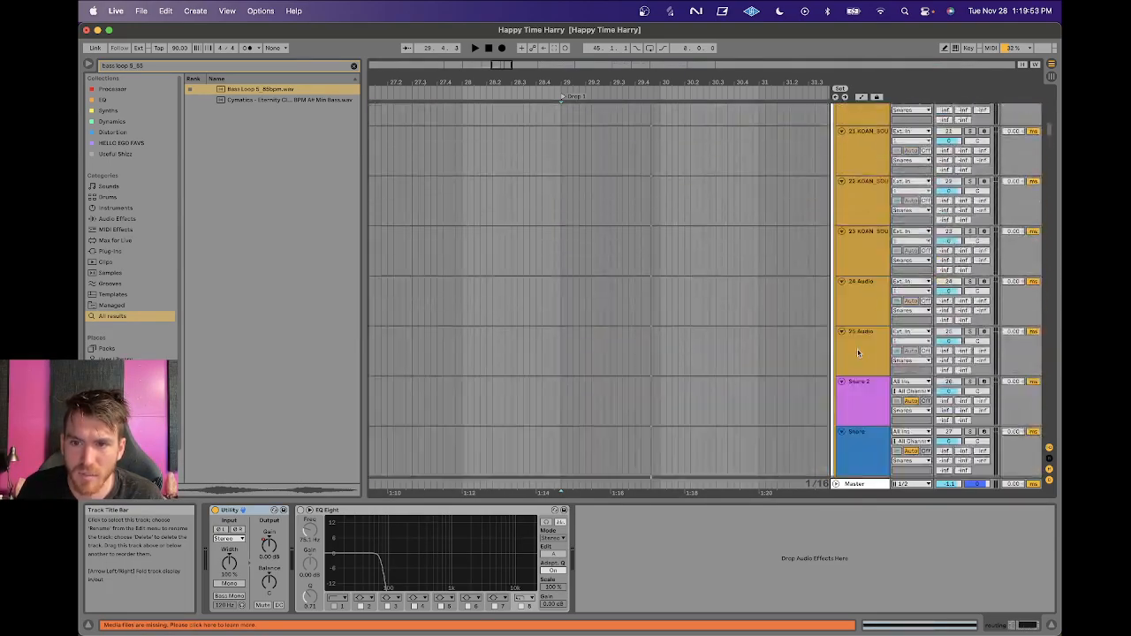
pyautogui.click(857, 276)
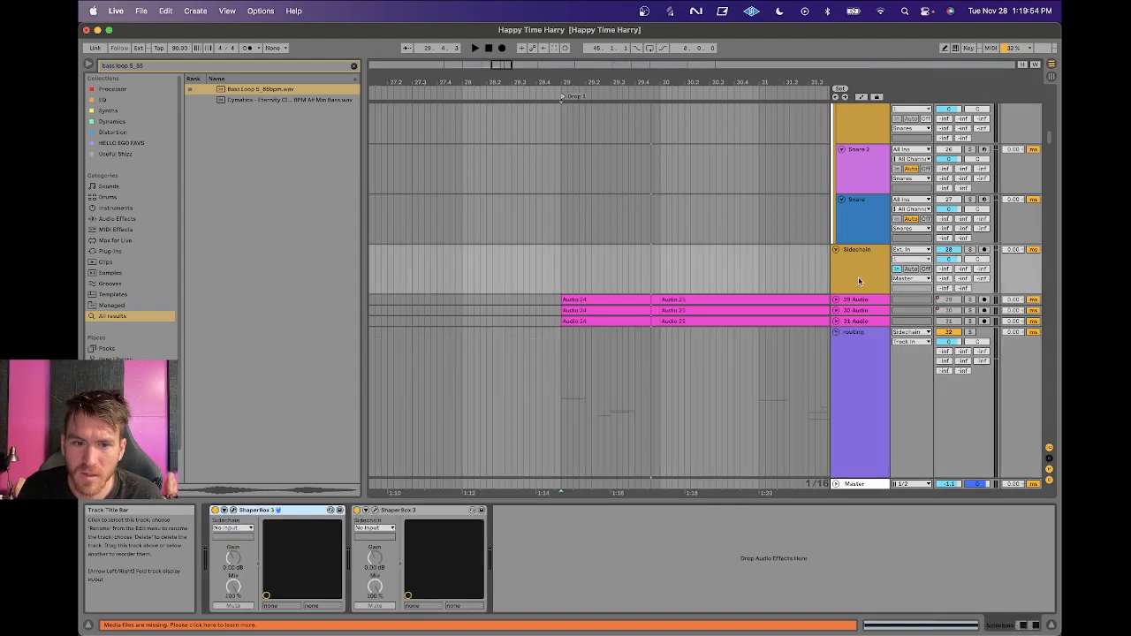
# Open both ShaperBox 3 devices on the Sidechain track, dismissing the update notice, examine their MIDI-triggered volume curves, and close the windows.
pyautogui.click(232, 510)
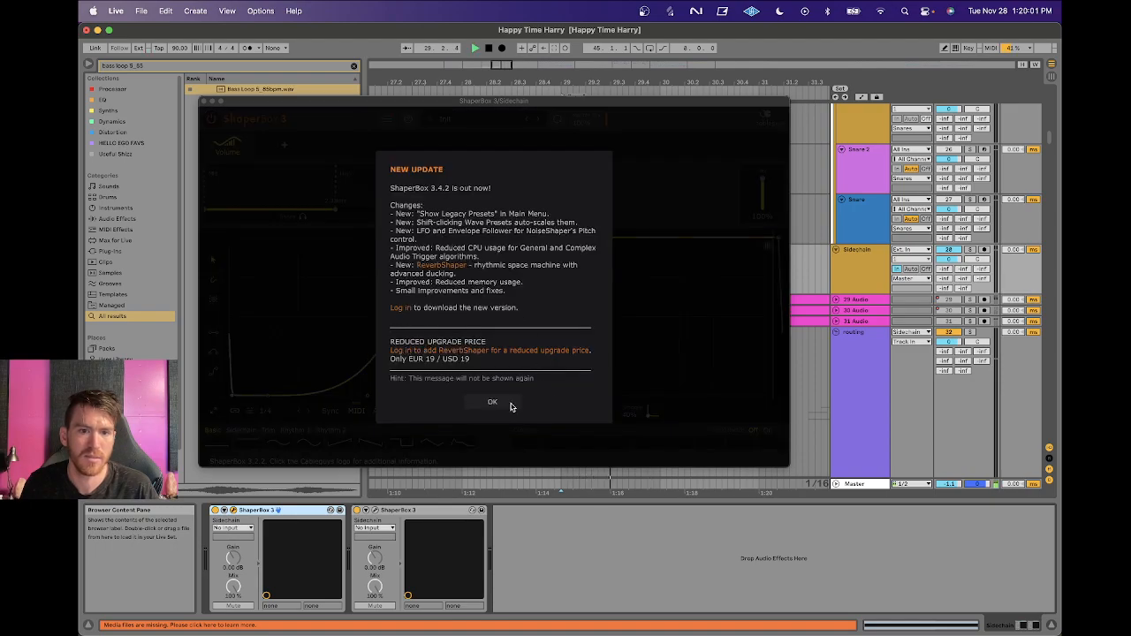
pyautogui.click(492, 402)
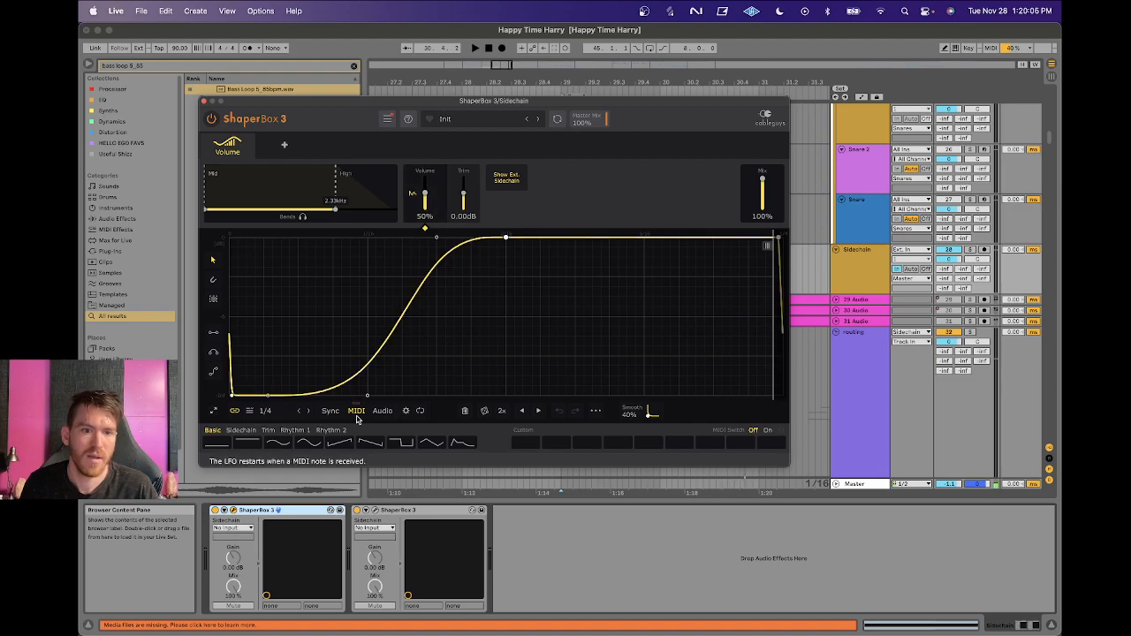
pyautogui.click(375, 511)
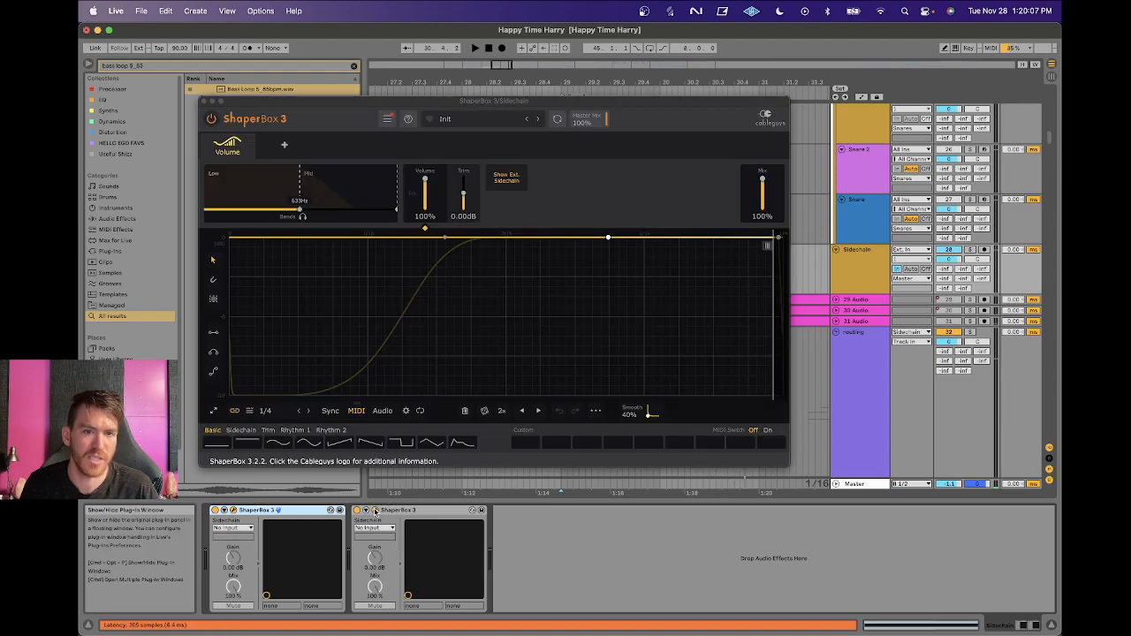
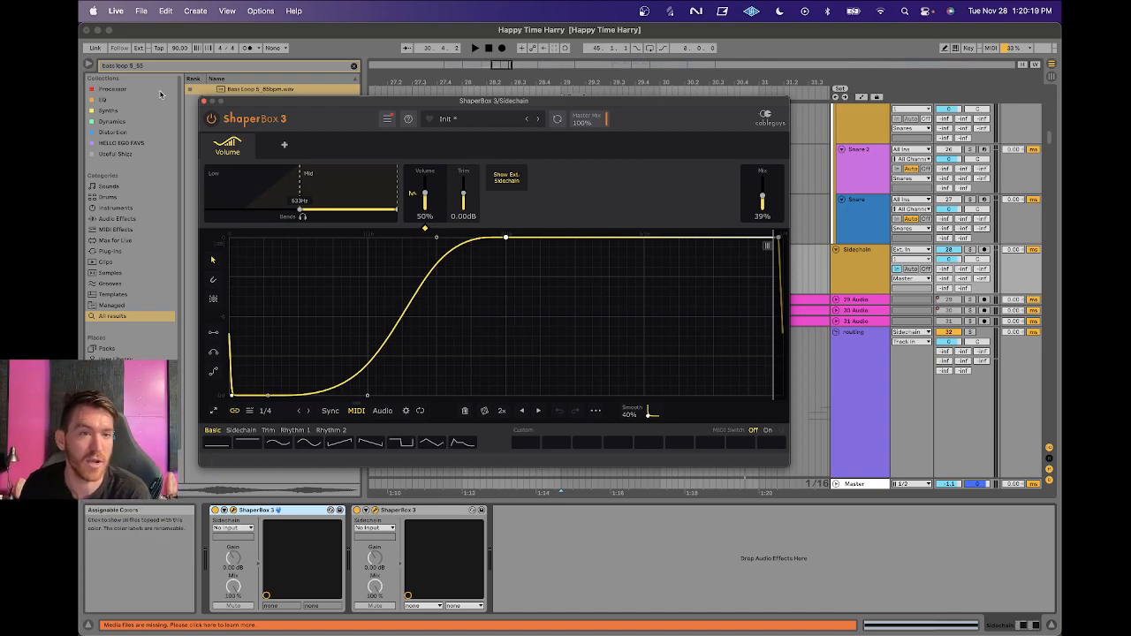
pyautogui.click(204, 101)
pyautogui.click(203, 101)
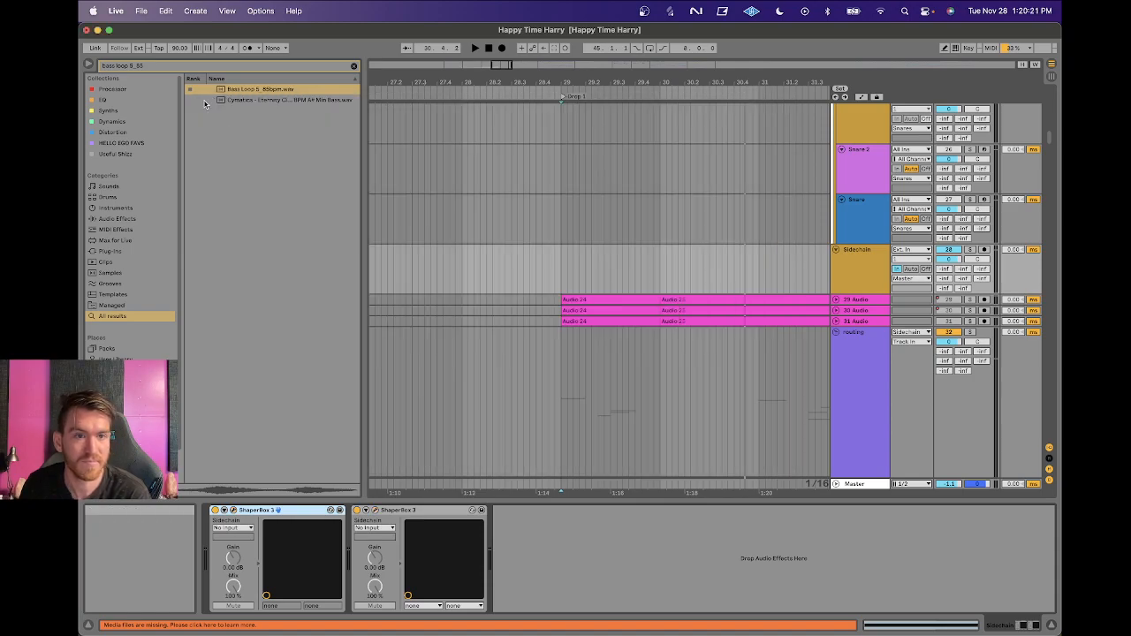
# Return to the Kick track in the Kicks group and show its device chain.
pyautogui.scroll(-5, 690, 273)
pyautogui.scroll(10, 689, 270)
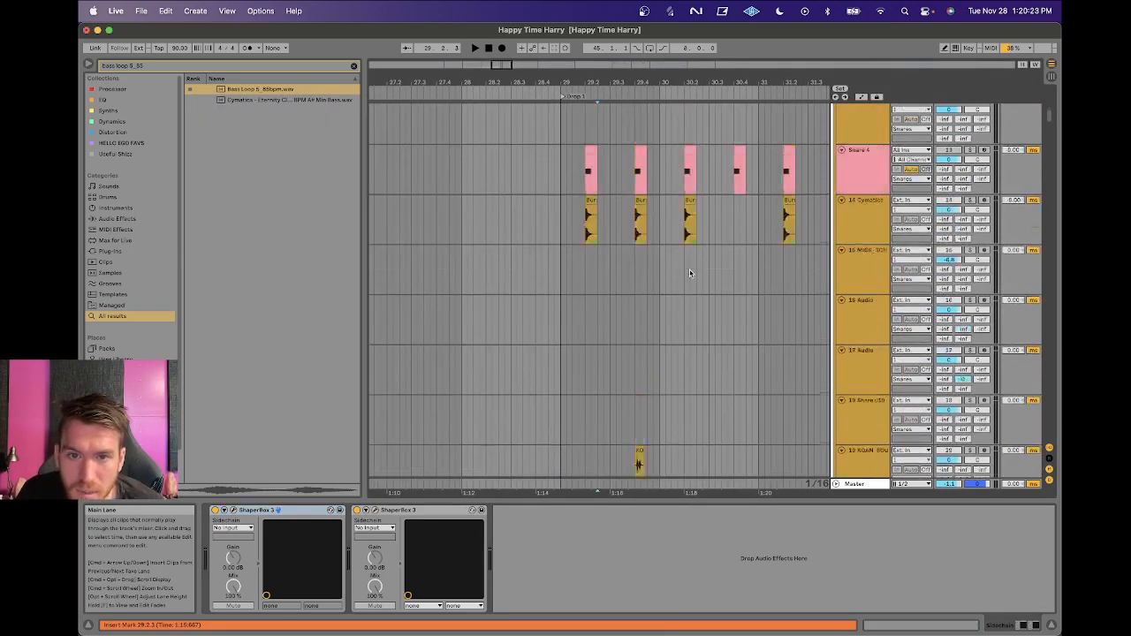
pyautogui.click(842, 301)
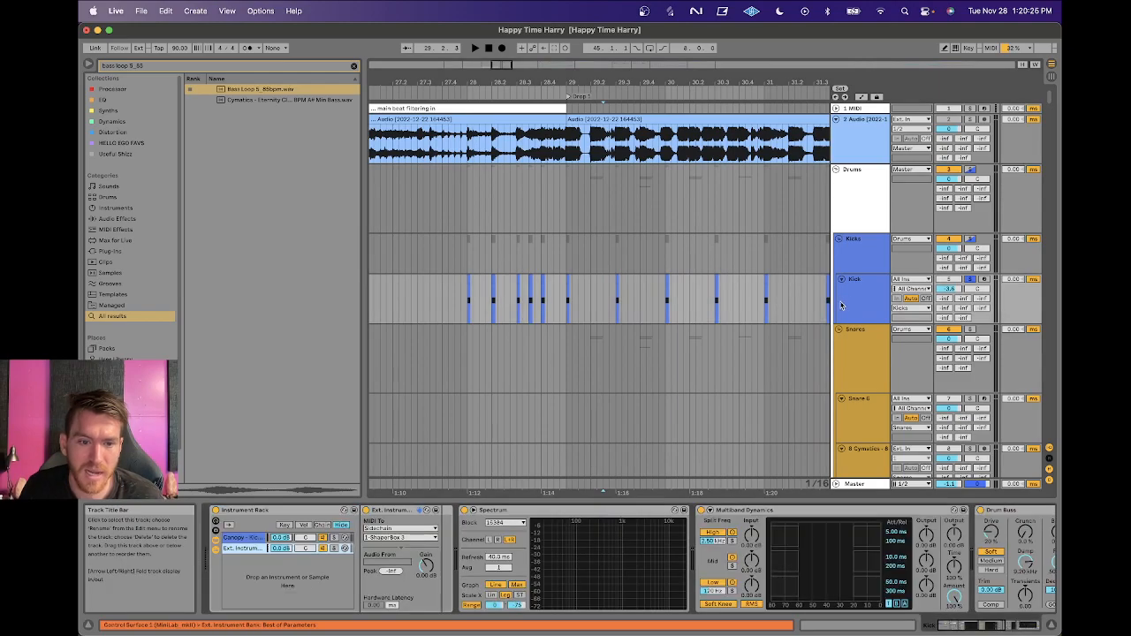
# Compare the kick sample chain, with its 5 ms delay, and the External Instrument sidechain routing chain in the Kick track's Instrument Rack.
pyautogui.click(244, 538)
pyautogui.click(892, 512)
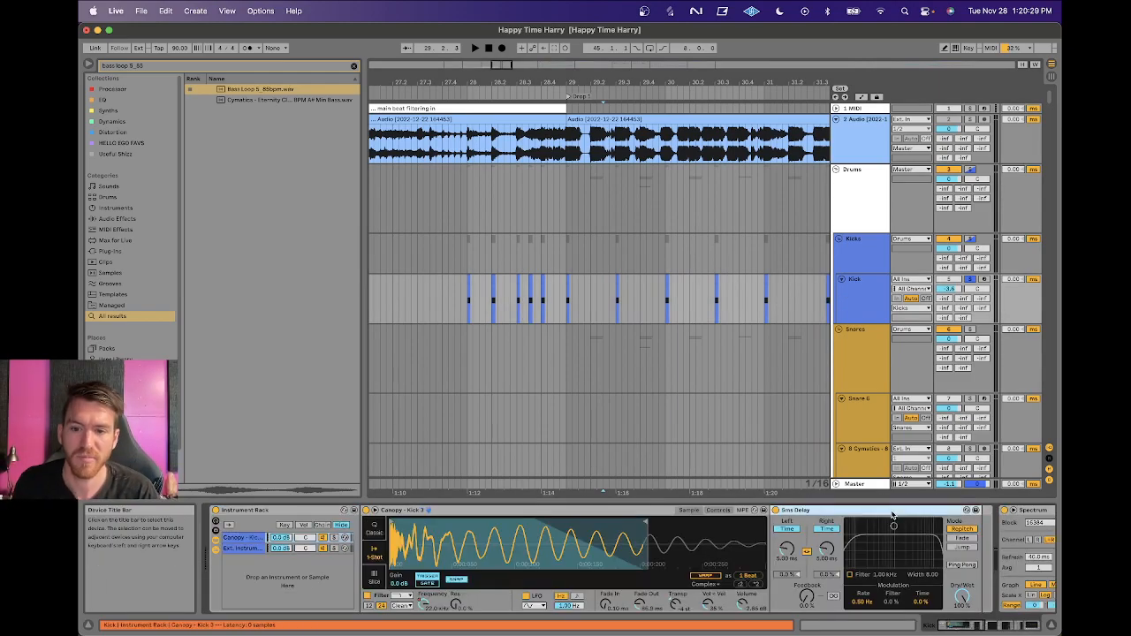
pyautogui.click(244, 548)
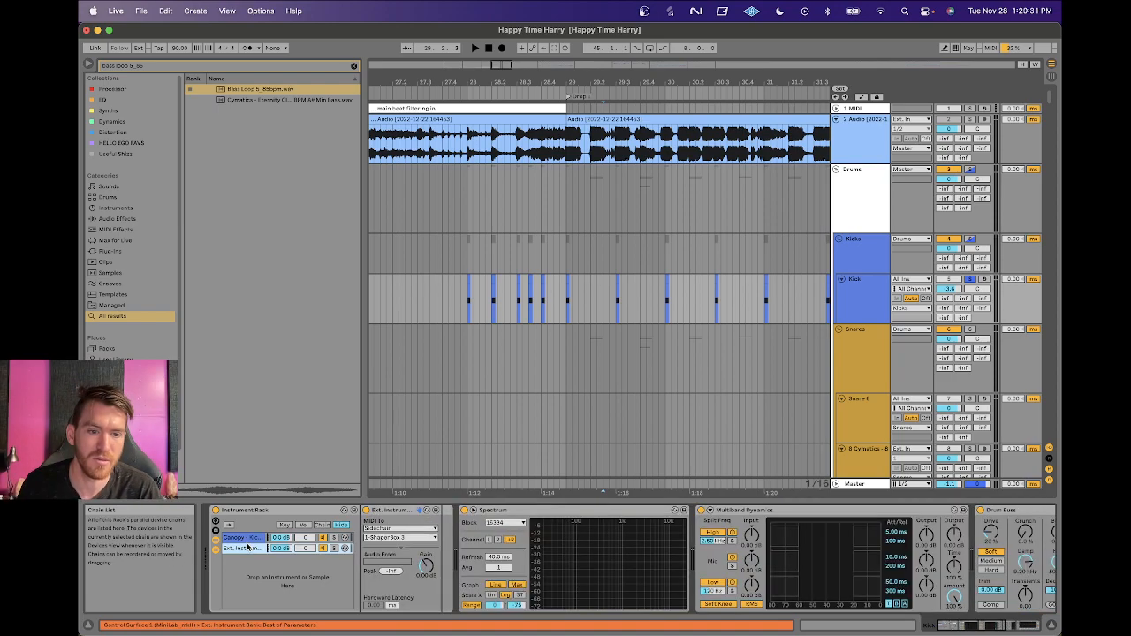
pyautogui.click(392, 511)
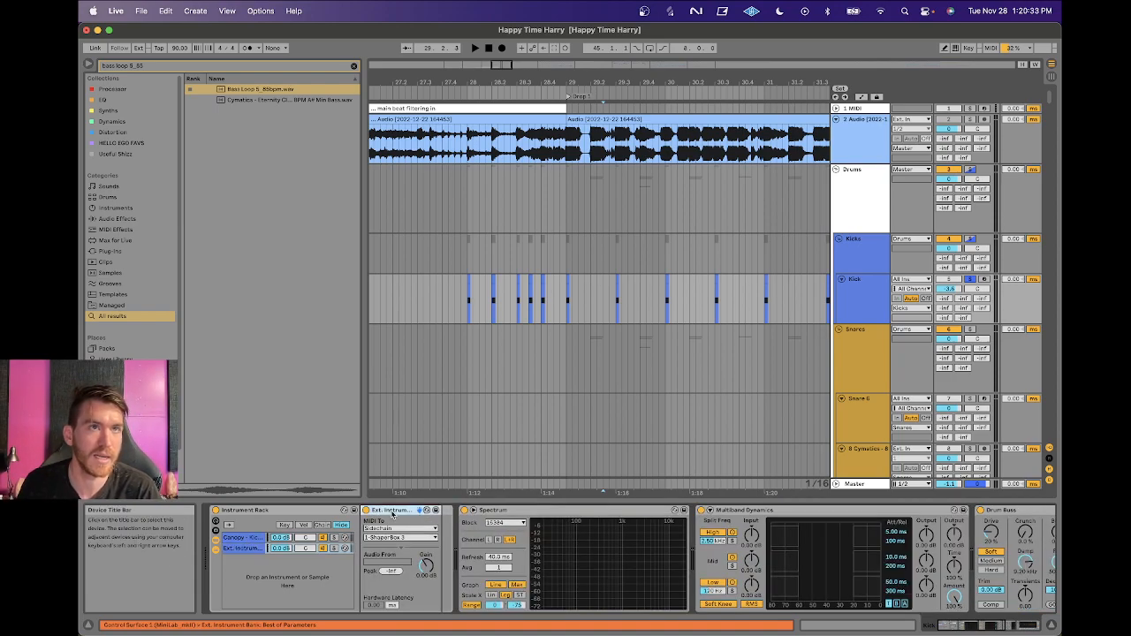
pyautogui.click(240, 537)
pyautogui.click(804, 510)
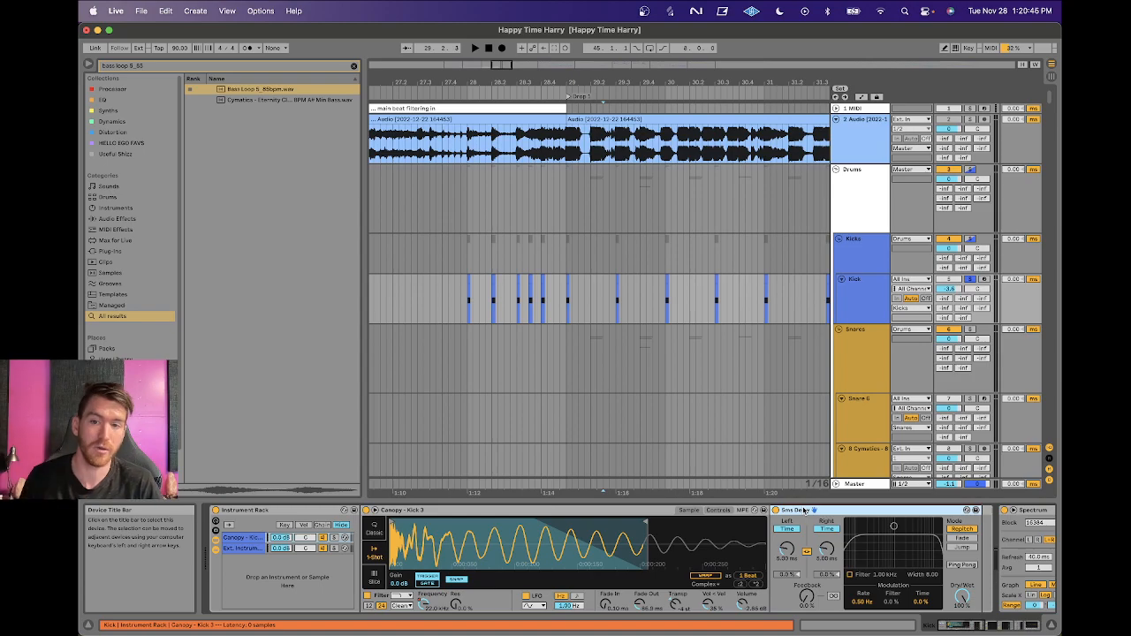
# Unsolo the Kick track and play the full mix from Drop 1 at bar 29 while following the clips in the drop 1 group.
pyautogui.click(973, 279)
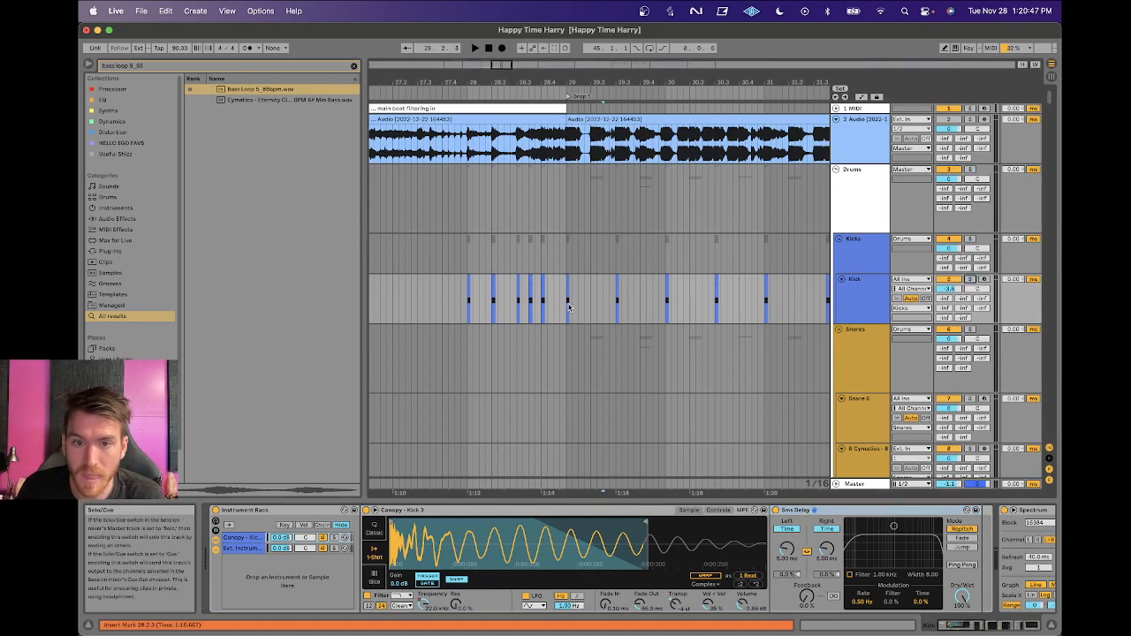
pyautogui.click(567, 302)
pyautogui.press('space')
pyautogui.scroll(-15, 567, 303)
pyautogui.scroll(-20, 567, 302)
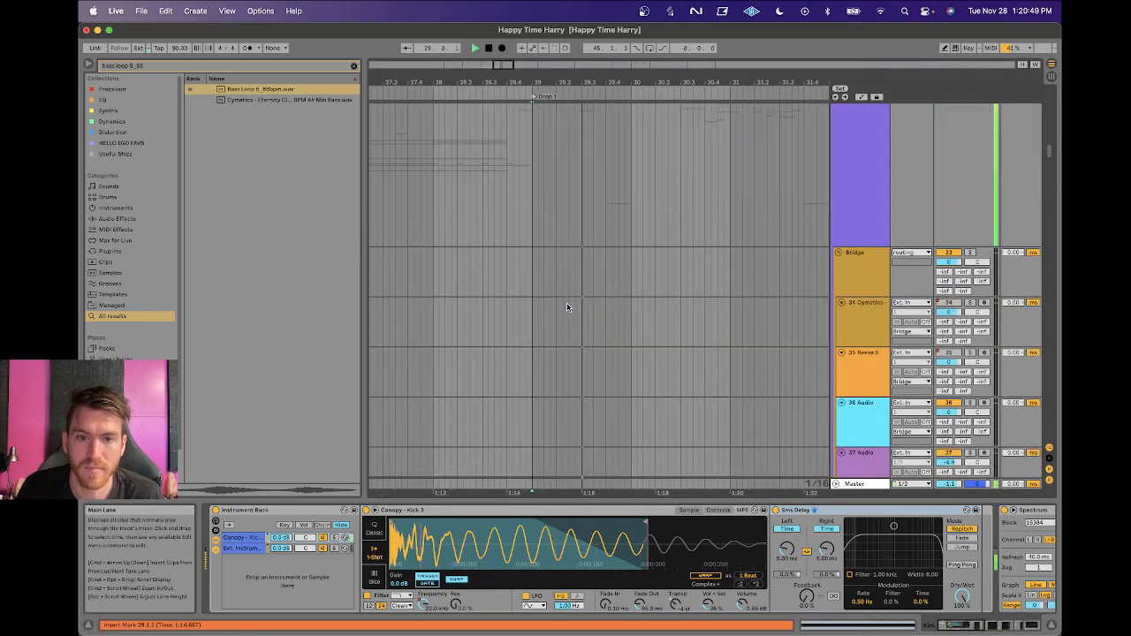
pyautogui.scroll(-15, 567, 303)
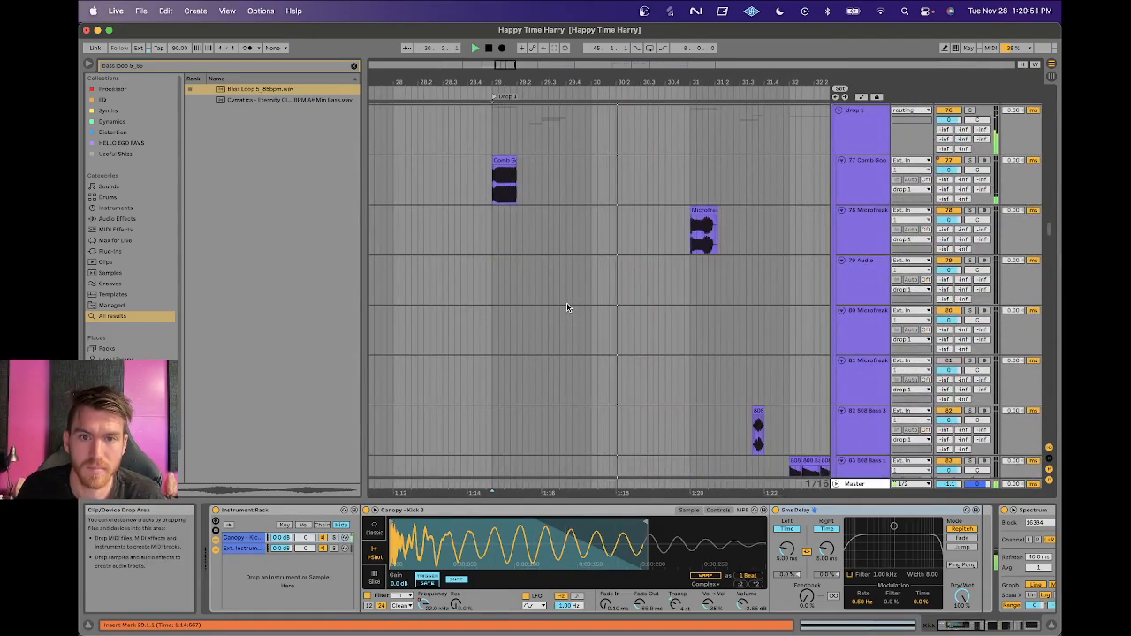
pyautogui.scroll(-2, 566, 307)
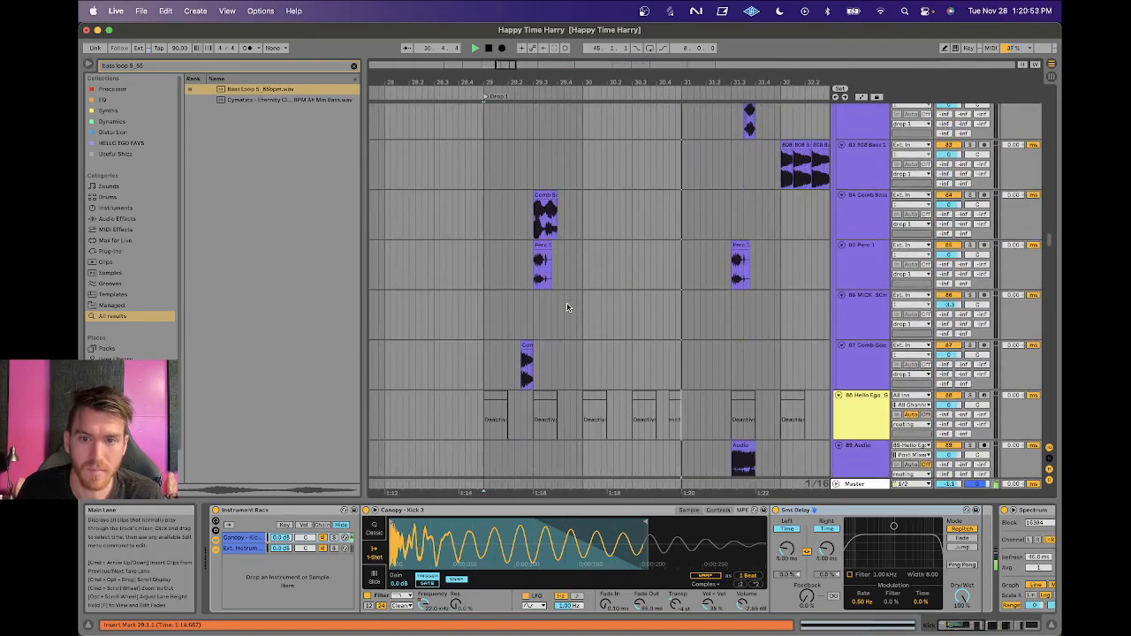
pyautogui.scroll(5, 566, 307)
pyautogui.scroll(-1, 566, 306)
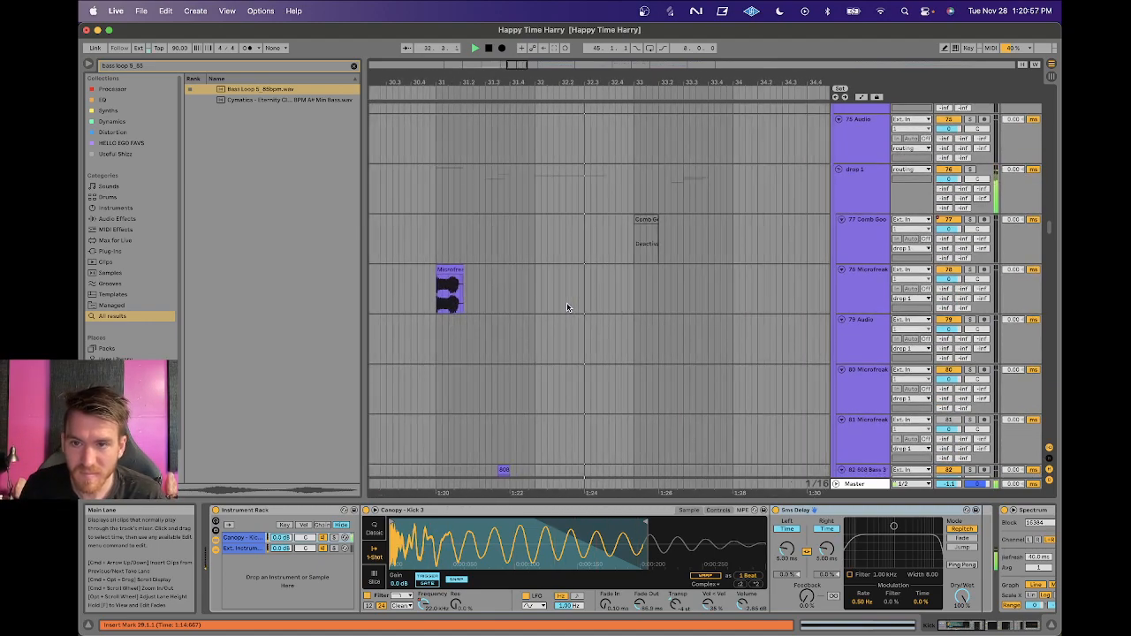
pyautogui.scroll(-7, 567, 306)
pyautogui.scroll(-4, 566, 306)
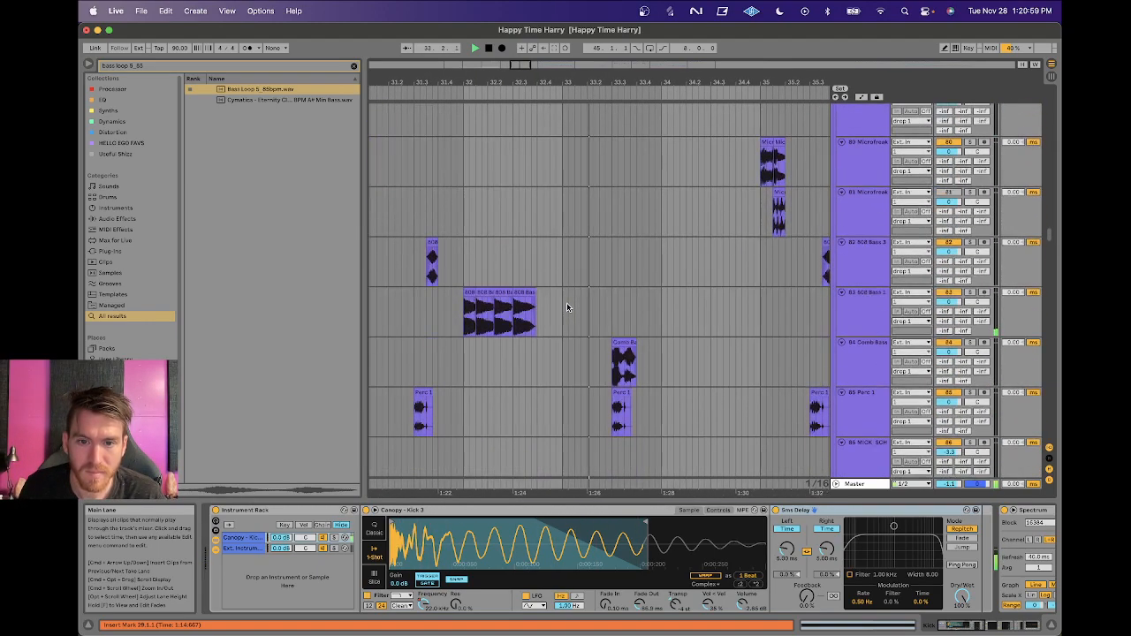
pyautogui.press('space')
pyautogui.scroll(10, 583, 307)
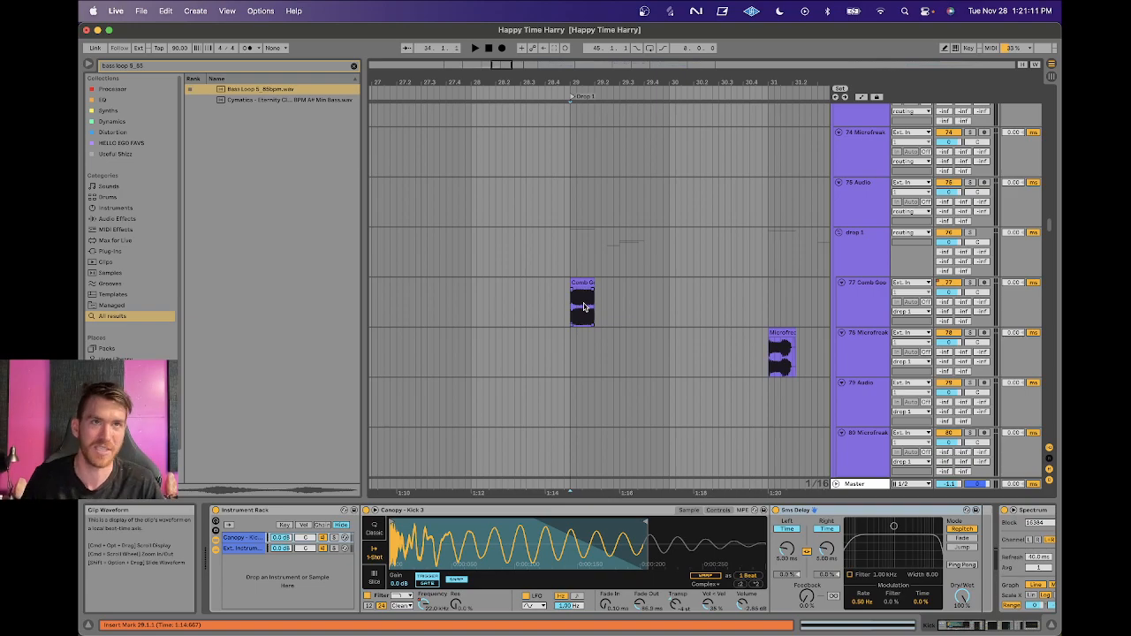
# Solo the drop 1 group and listen to the Comb Goodness1 clip at bar 29.
pyautogui.click(595, 292)
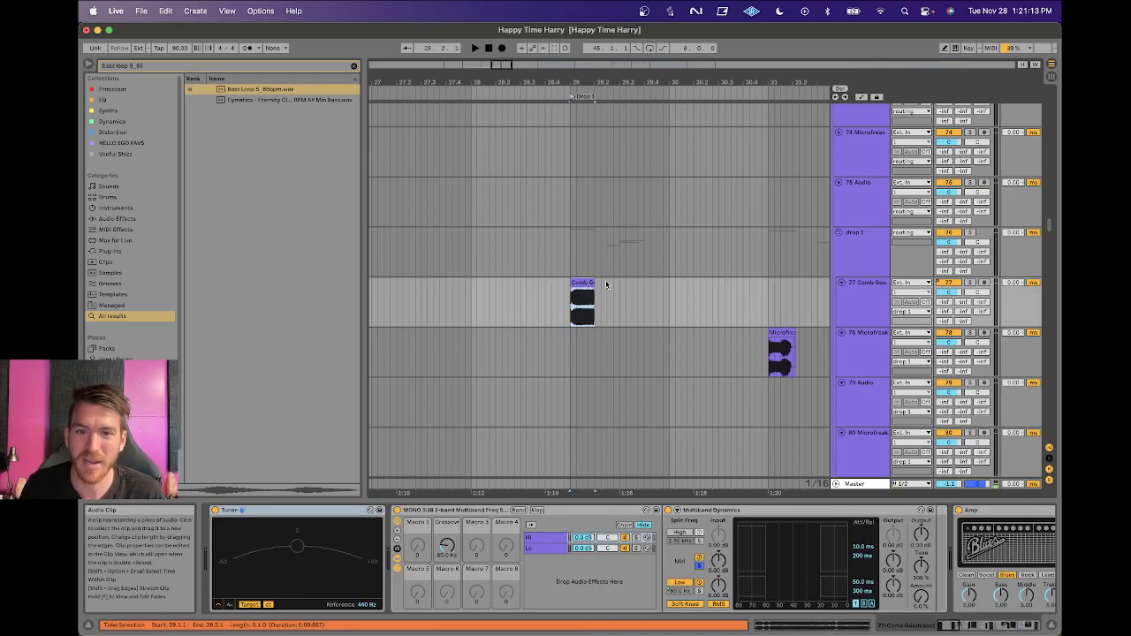
pyautogui.moveTo(584, 82); pyautogui.dragTo(583, 159)
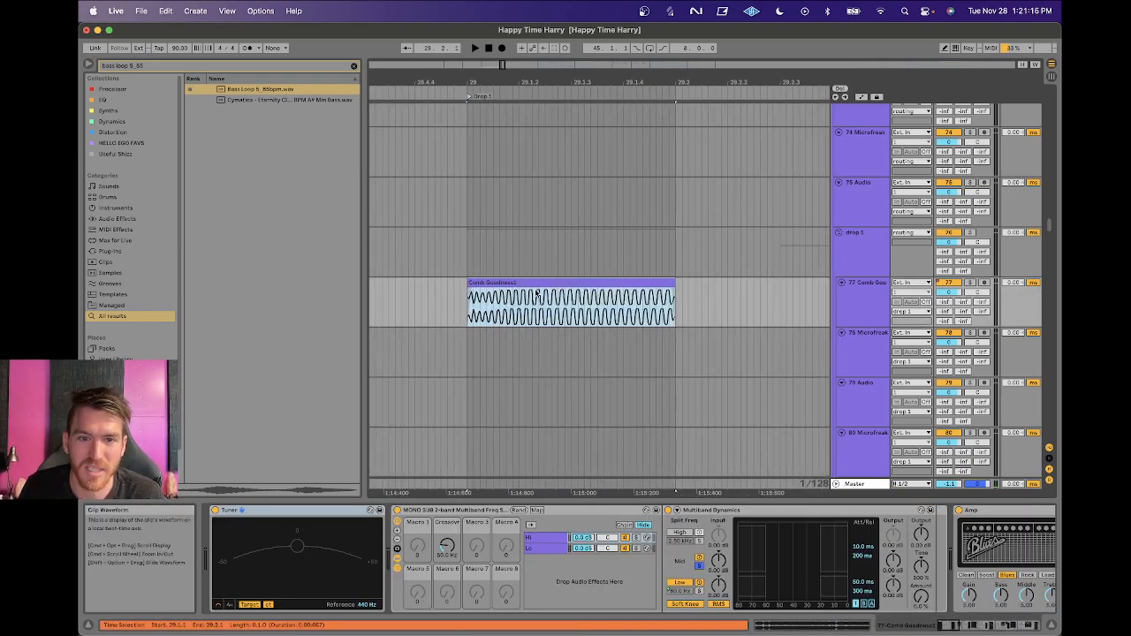
pyautogui.click(973, 234)
pyautogui.click(563, 282)
pyautogui.hscroll(2, 564, 284)
pyautogui.press('space')
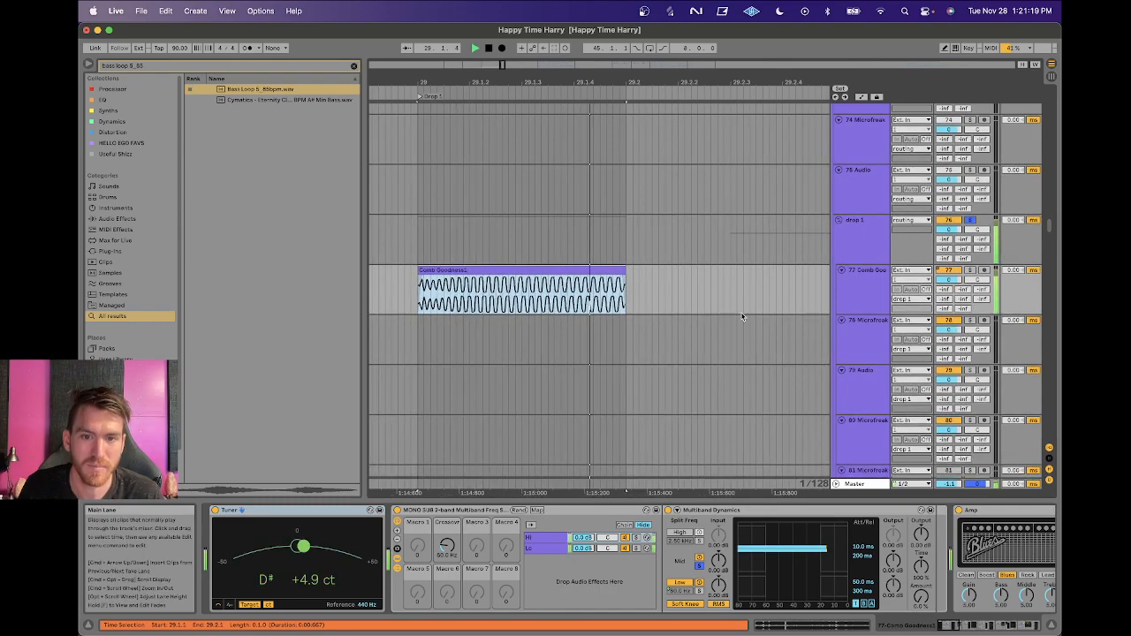
pyautogui.scroll(-10, 739, 315)
pyautogui.scroll(4, 742, 316)
# Listen to the soloed drop 1 group from beat 29.2.3.
pyautogui.click(619, 212)
pyautogui.press('space')
pyautogui.scroll(2, 620, 216)
pyautogui.press('space')
pyautogui.scroll(4, 619, 216)
pyautogui.hscroll(-3, 619, 217)
pyautogui.scroll(4, 619, 217)
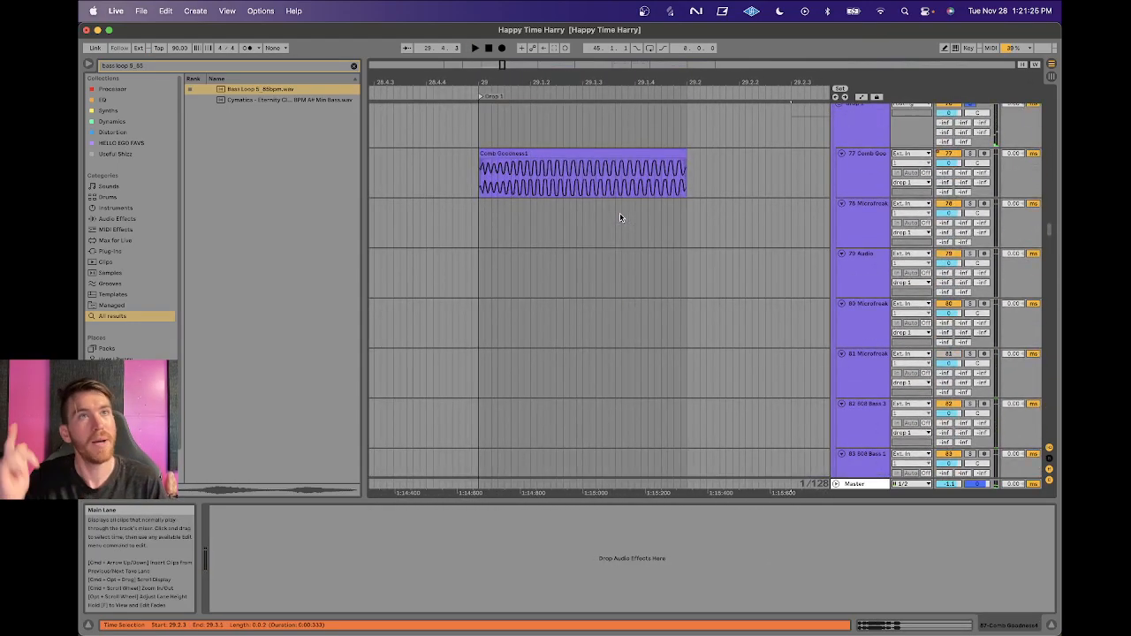
# Widen the arrangement view and replay the soloed drop 1 group from the Comb Goodness1 clip through the Microfreak clip at bar 31.
pyautogui.hscroll(3, 618, 210)
pyautogui.click(482, 158)
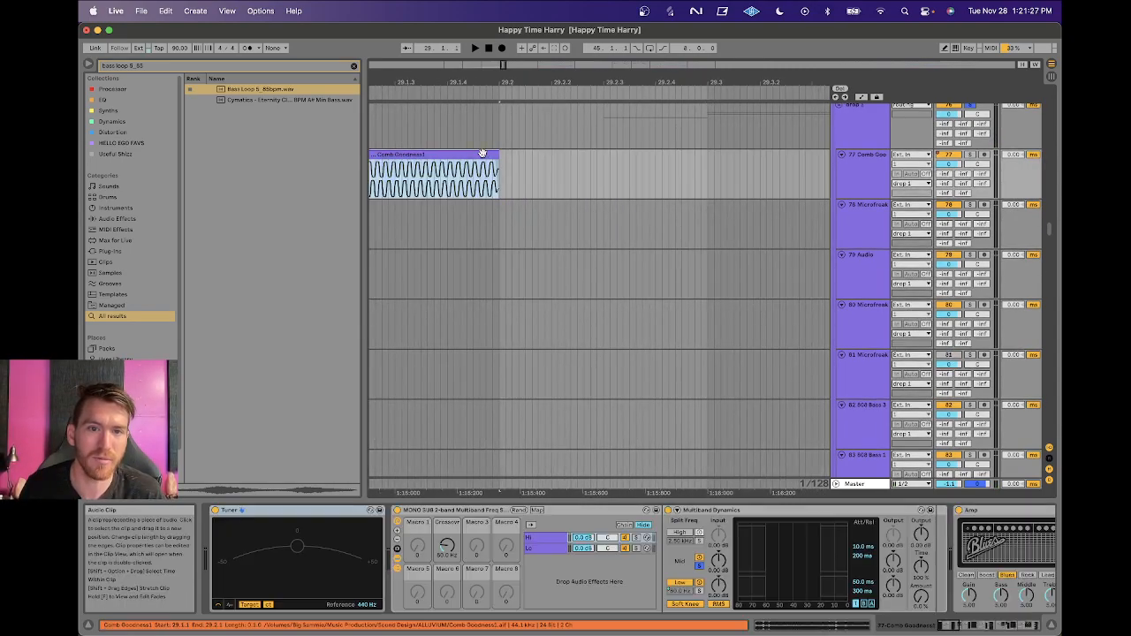
pyautogui.moveTo(363, 168); pyautogui.dragTo(263, 168)
pyautogui.press('space')
pyautogui.moveTo(412, 83); pyautogui.dragTo(419, 88)
pyautogui.scroll(-5, 556, 192)
pyautogui.hscroll(1, 556, 191)
pyautogui.scroll(4, 556, 192)
pyautogui.hscroll(3, 556, 192)
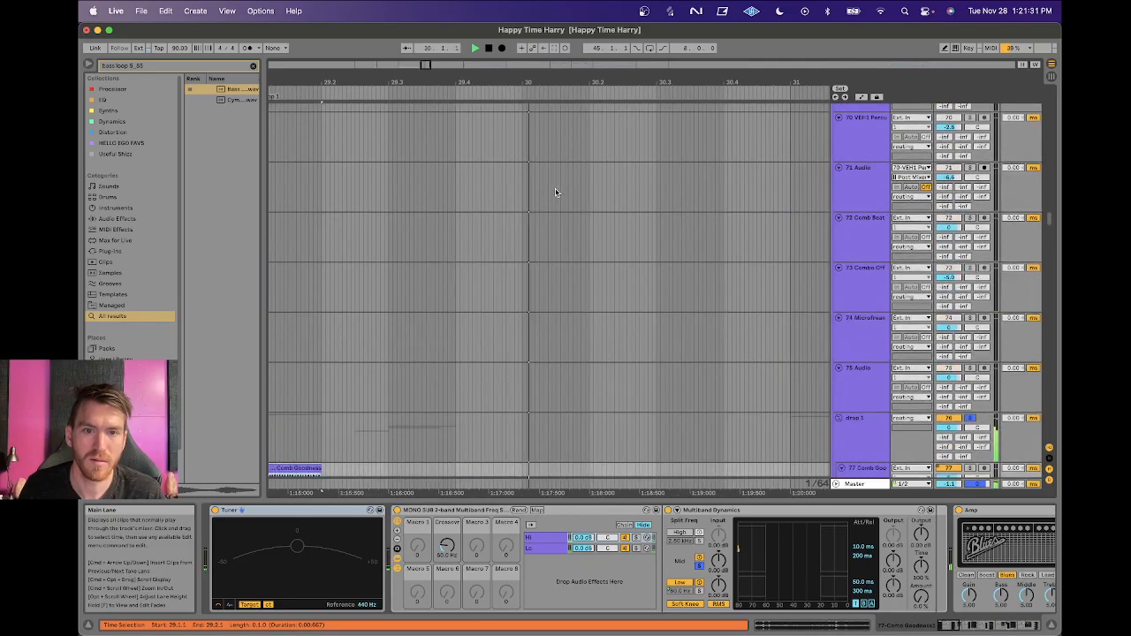
pyautogui.scroll(-2, 556, 192)
pyautogui.scroll(-5, 556, 191)
pyautogui.scroll(8, 556, 192)
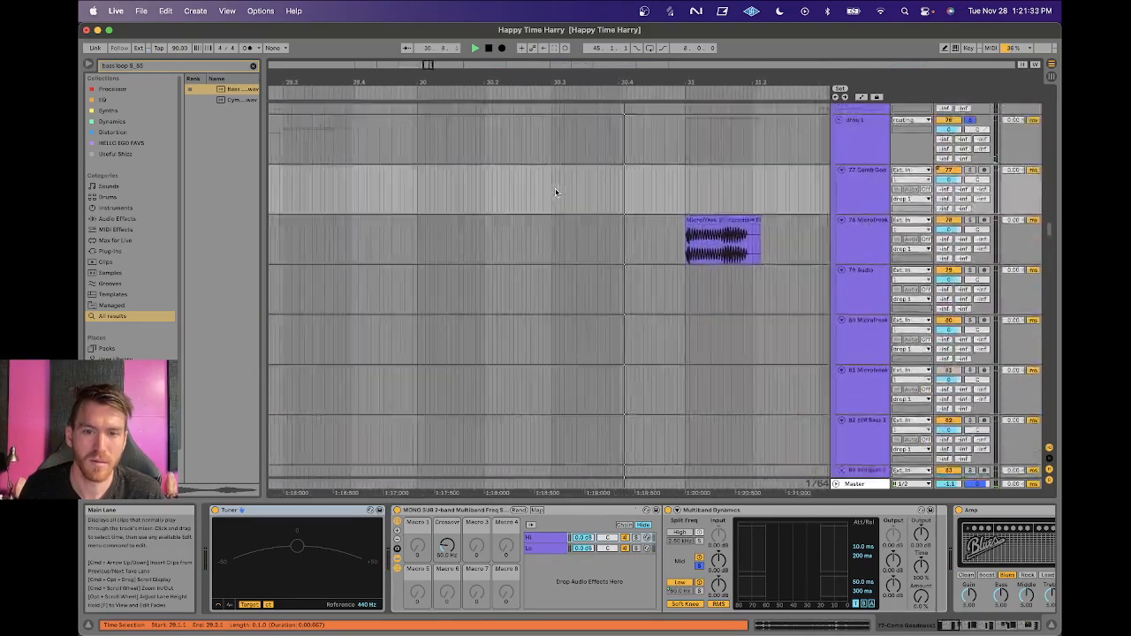
pyautogui.hscroll(2, 556, 192)
pyautogui.moveTo(623, 89); pyautogui.dragTo(622, 82)
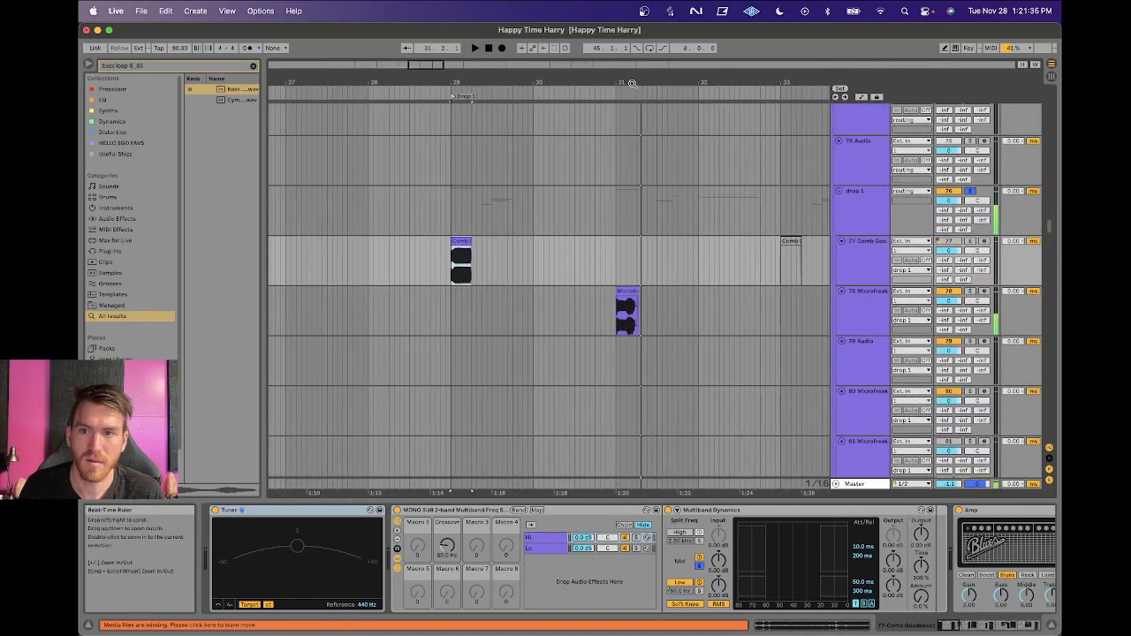
# Unsolo the drop 1 group, play from beat 29.2.1 and locate the bass clips around bar 30 in the lower tracks.
pyautogui.click(970, 192)
pyautogui.click(472, 208)
pyautogui.press('space')
pyautogui.scroll(2, 556, 217)
pyautogui.scroll(-3, 556, 217)
pyautogui.hscroll(-1, 556, 217)
pyautogui.scroll(-15, 556, 217)
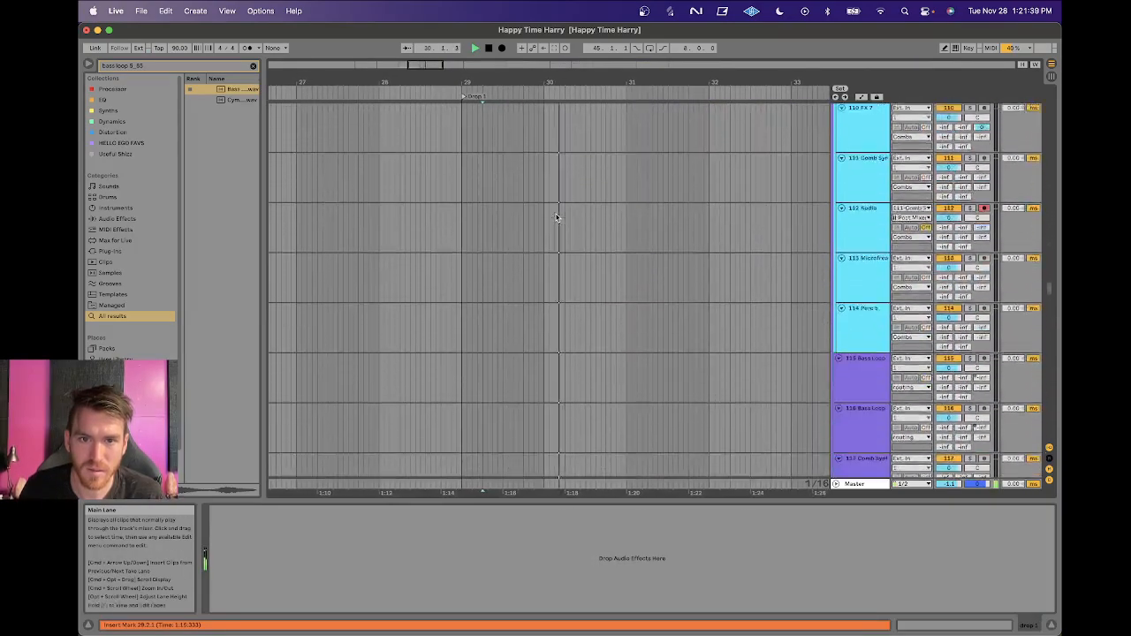
pyautogui.scroll(-4, 565, 221)
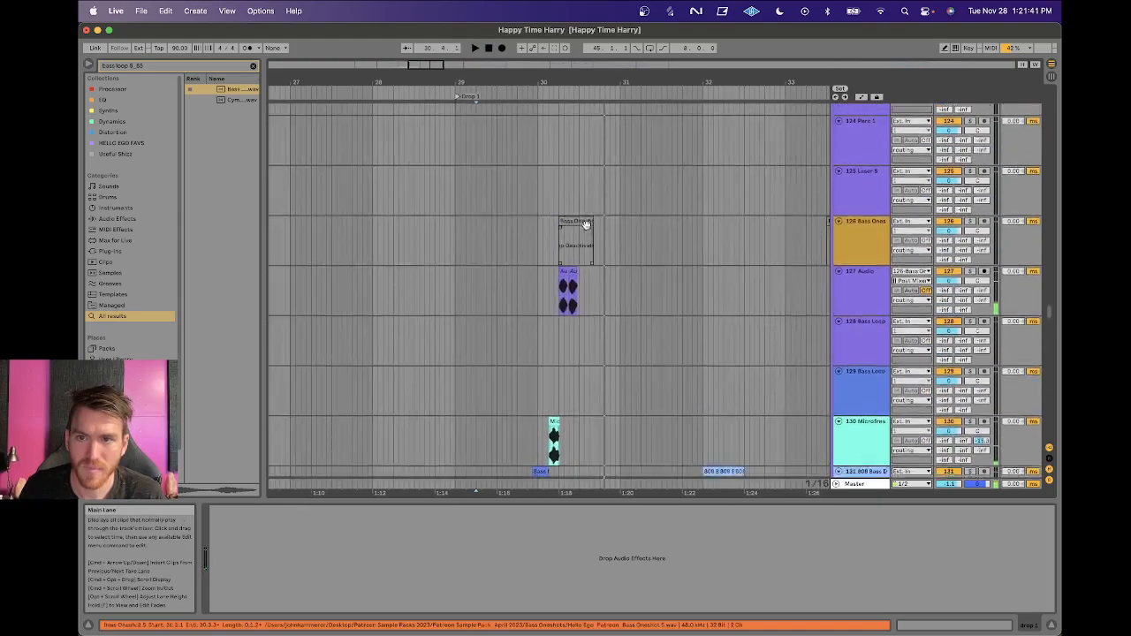
pyautogui.scroll(5, 586, 229)
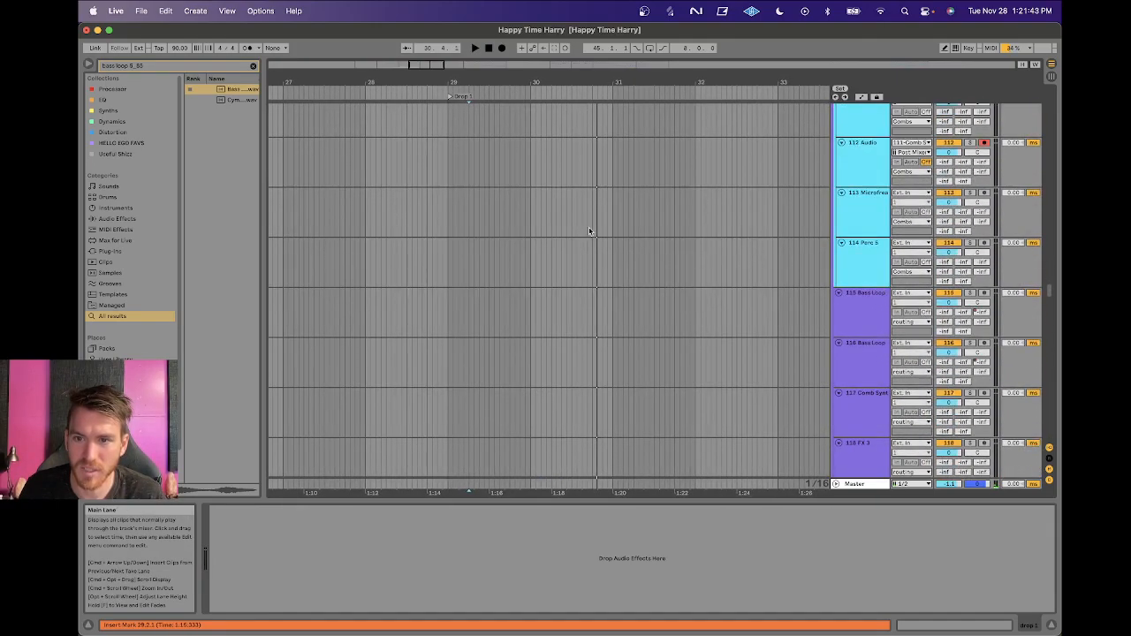
pyautogui.scroll(-8, 582, 276)
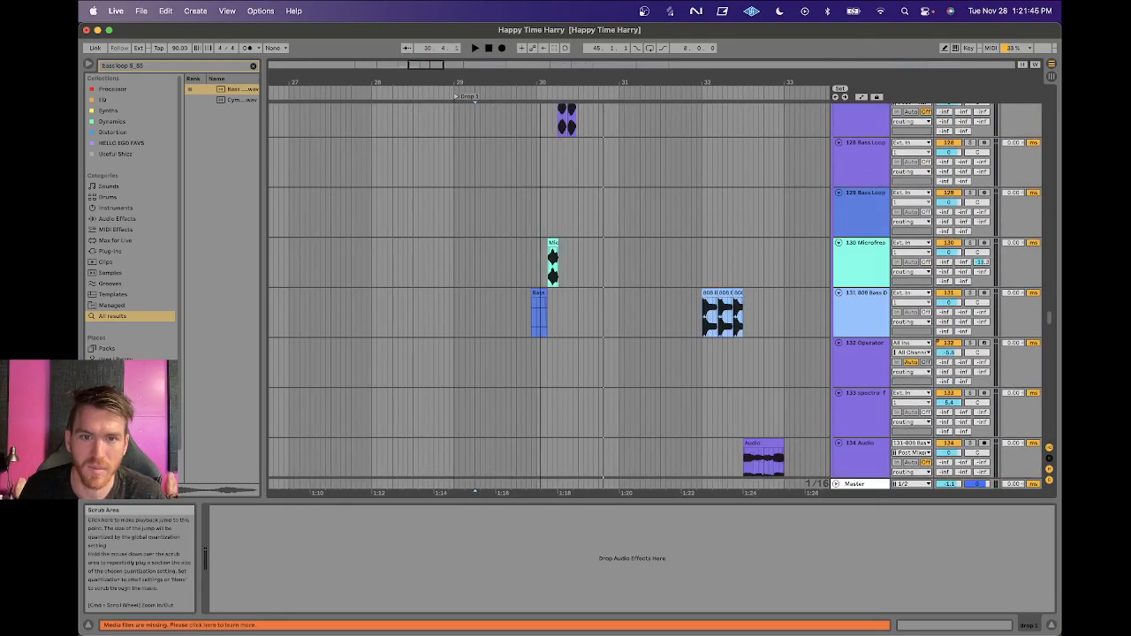
# Listen to the Bass Loop 3 clip just before bar 30 on the 131 808 Bass track.
pyautogui.moveTo(539, 84); pyautogui.dragTo(525, 224)
pyautogui.click(474, 293)
pyautogui.press('space')
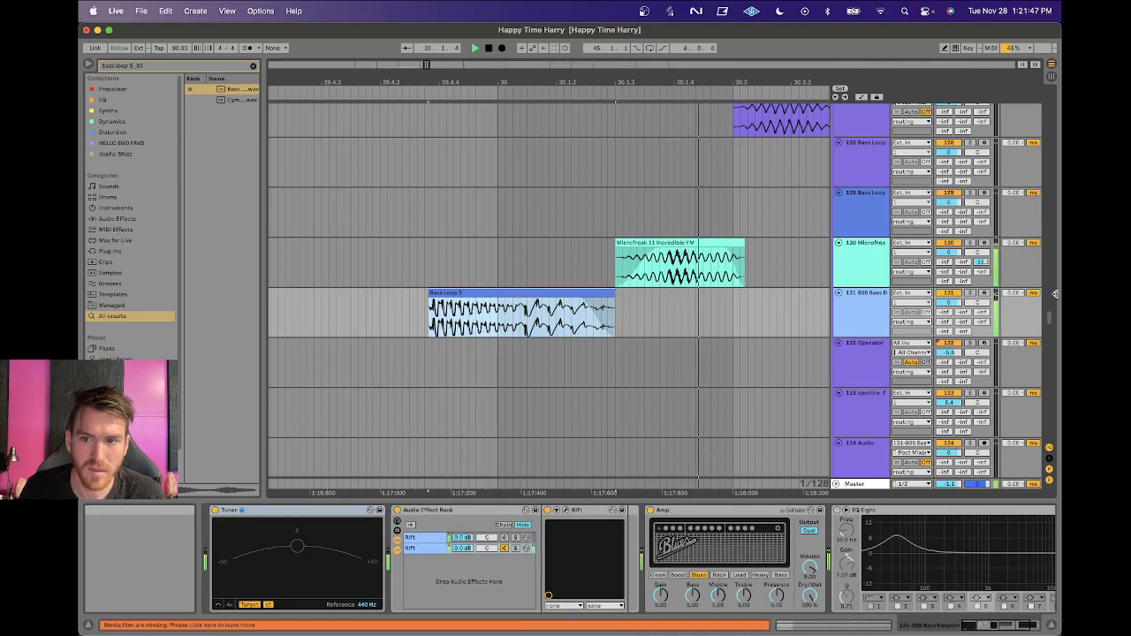
pyautogui.press('space')
# Play the Microfreak 11 Incredible FM clip and solo its track 130 to hear it alone.
pyautogui.click(703, 243)
pyautogui.press('space')
pyautogui.hscroll(4, 702, 243)
pyautogui.scroll(2, 702, 243)
pyautogui.press('space')
pyautogui.click(971, 314)
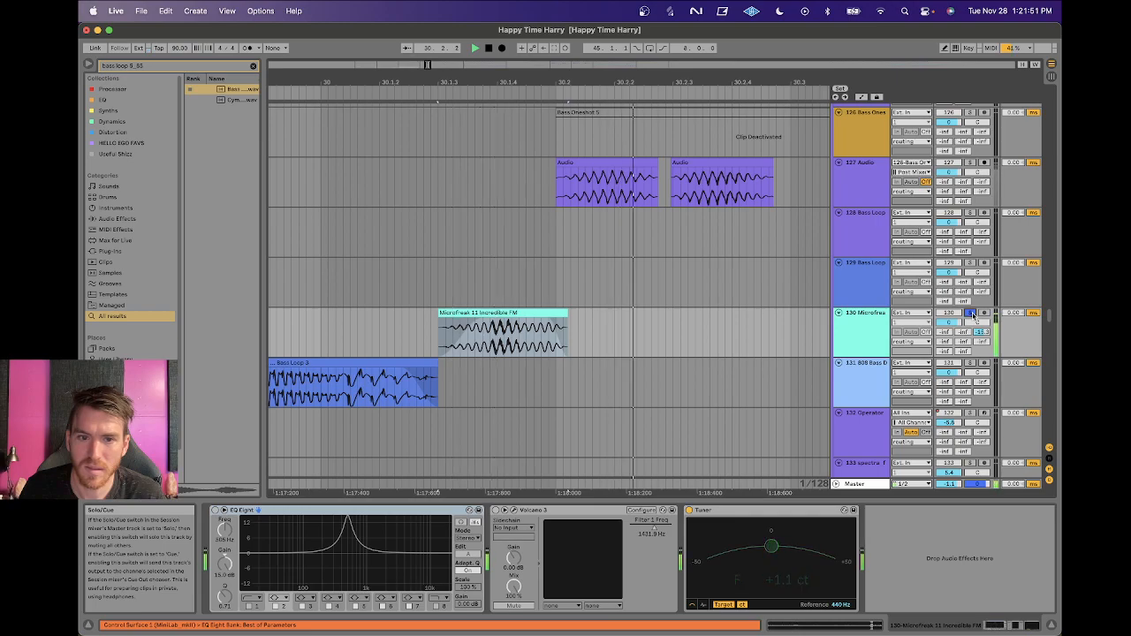
pyautogui.press('space')
pyautogui.press('space')
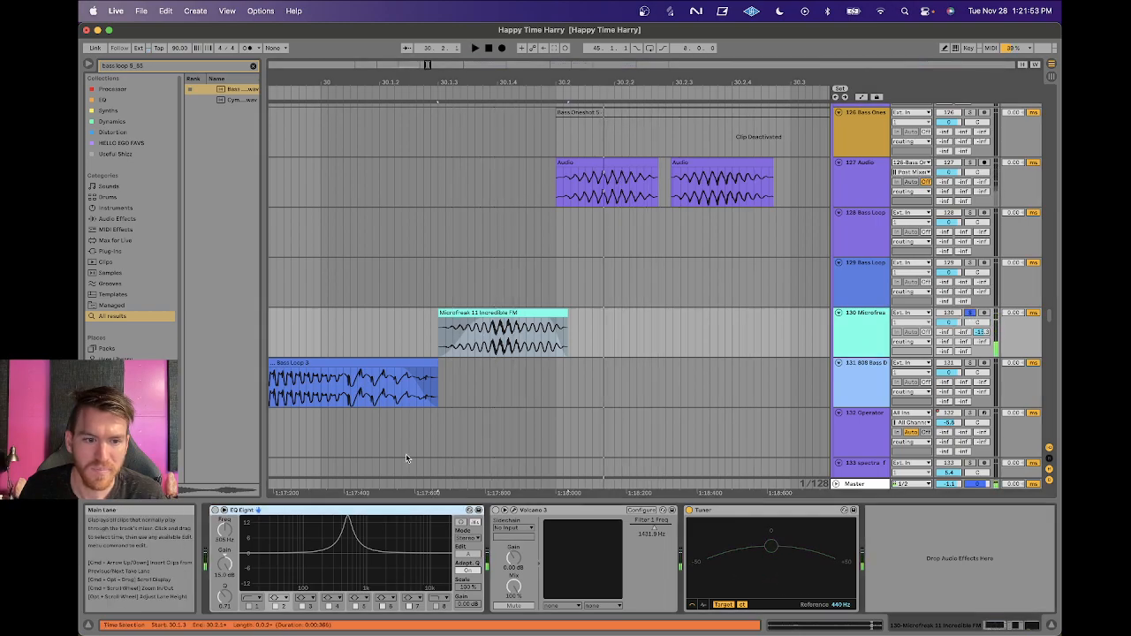
# Check the EQ Eight and Volcano 3 on track 130 and compare the Microfreak clip soloed and in the mix.
pyautogui.click(563, 510)
pyautogui.click(427, 511)
pyautogui.press('space')
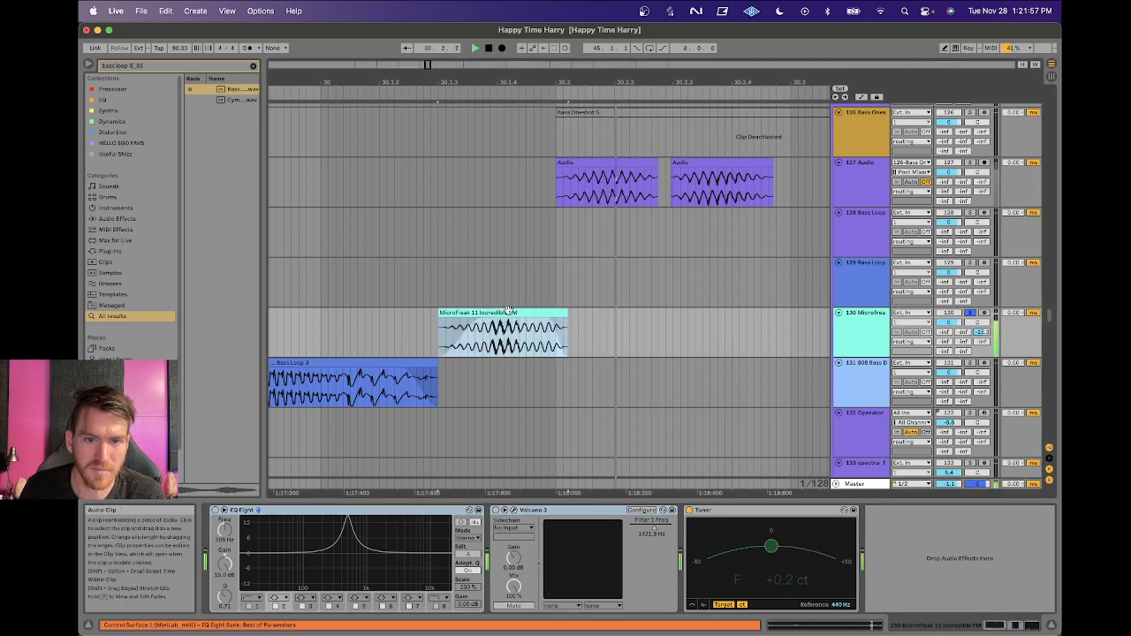
pyautogui.click(510, 312)
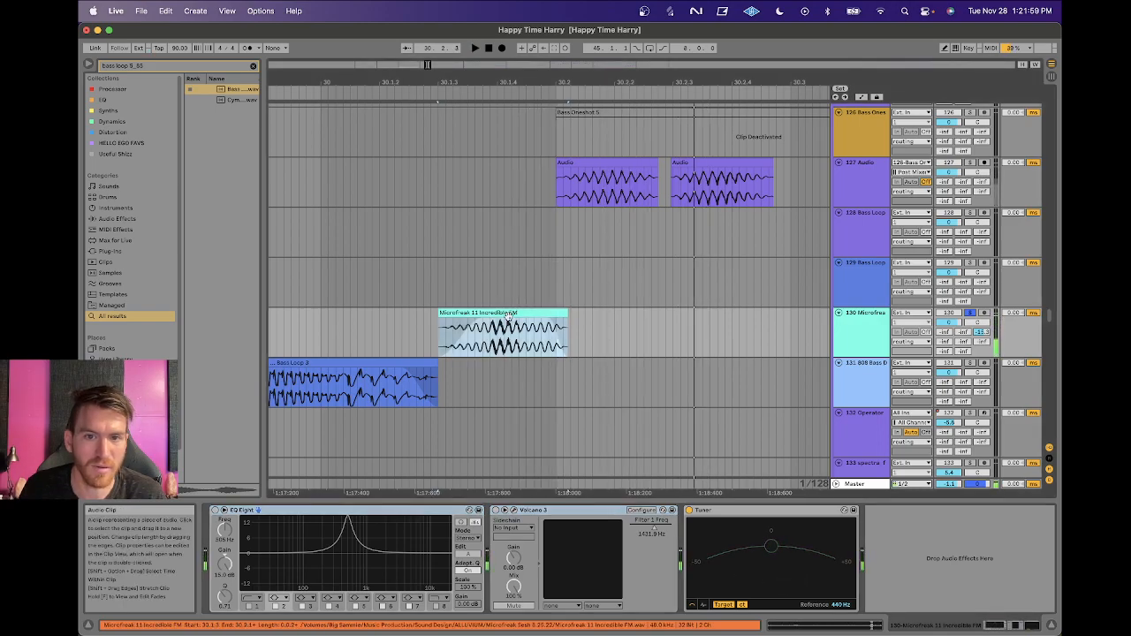
pyautogui.click(970, 314)
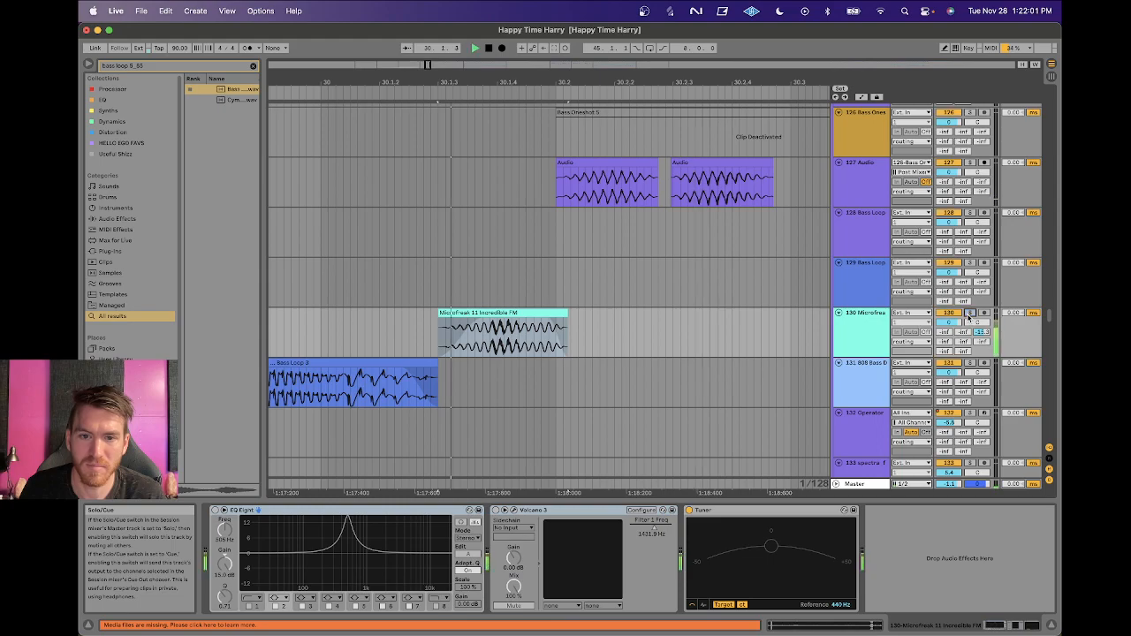
pyautogui.click(970, 316)
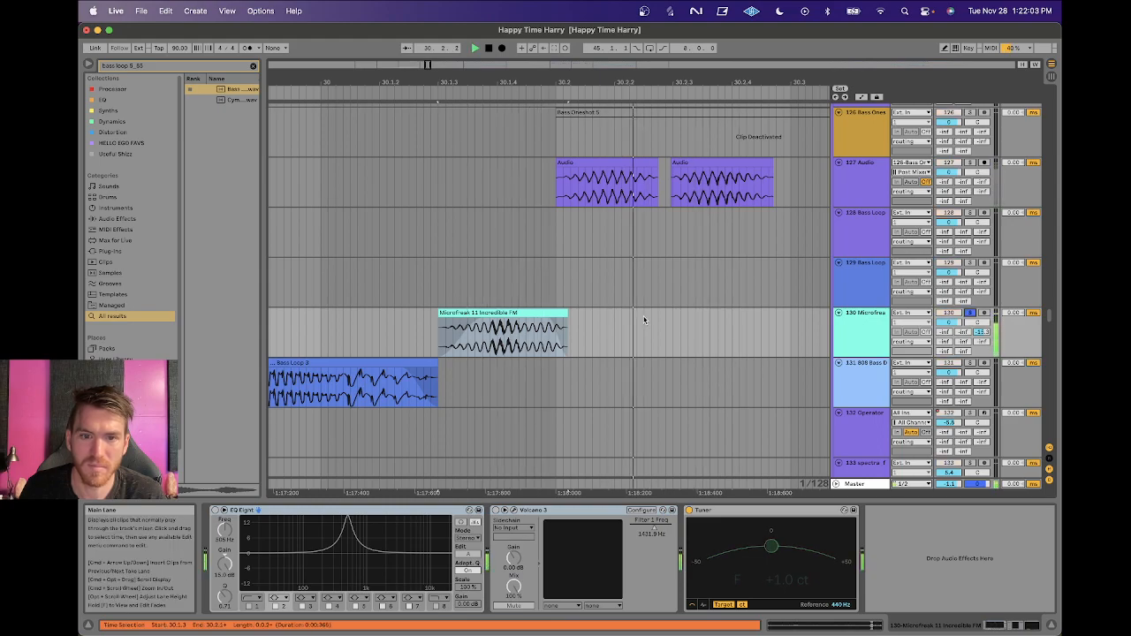
# Show the Microfreak 11 Incredible FM clip's waveform and extend the clip's end to 33.3.3.
pyautogui.doubleClick(522, 313)
pyautogui.moveTo(566, 456); pyautogui.dragTo(422, 455)
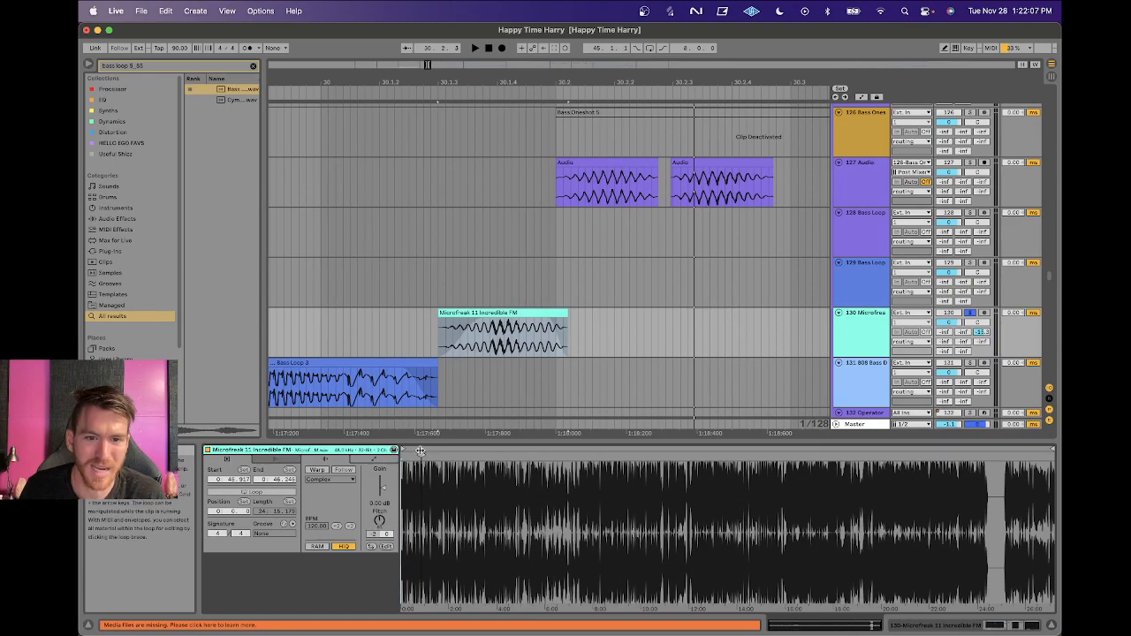
pyautogui.moveTo(564, 312); pyautogui.dragTo(1061, 331)
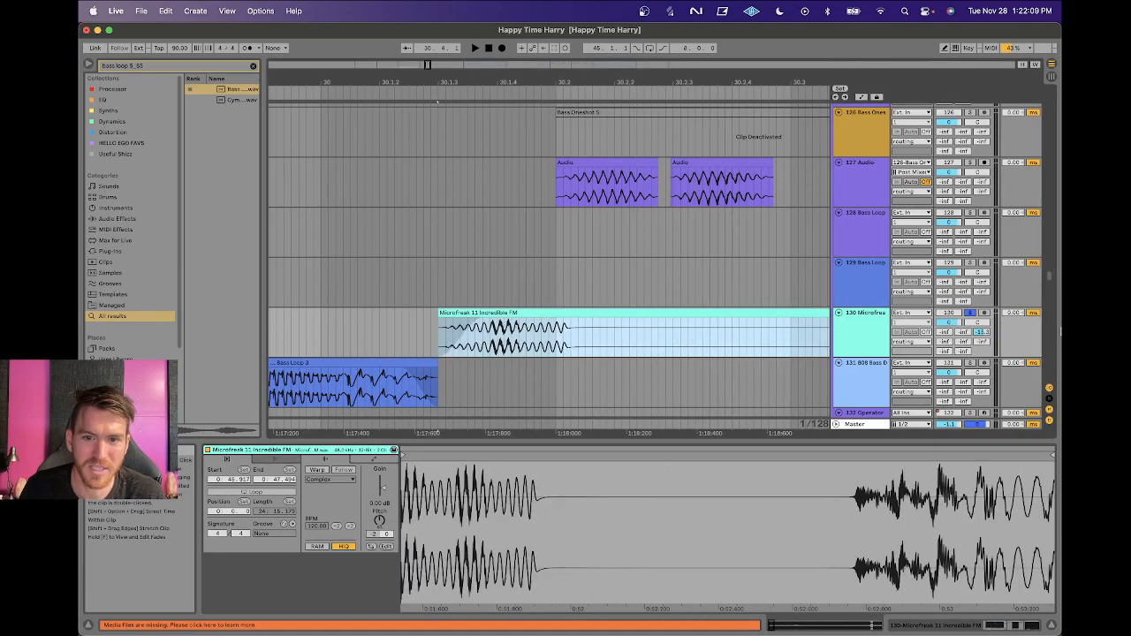
pyautogui.moveTo(510, 74); pyautogui.dragTo(508, 25)
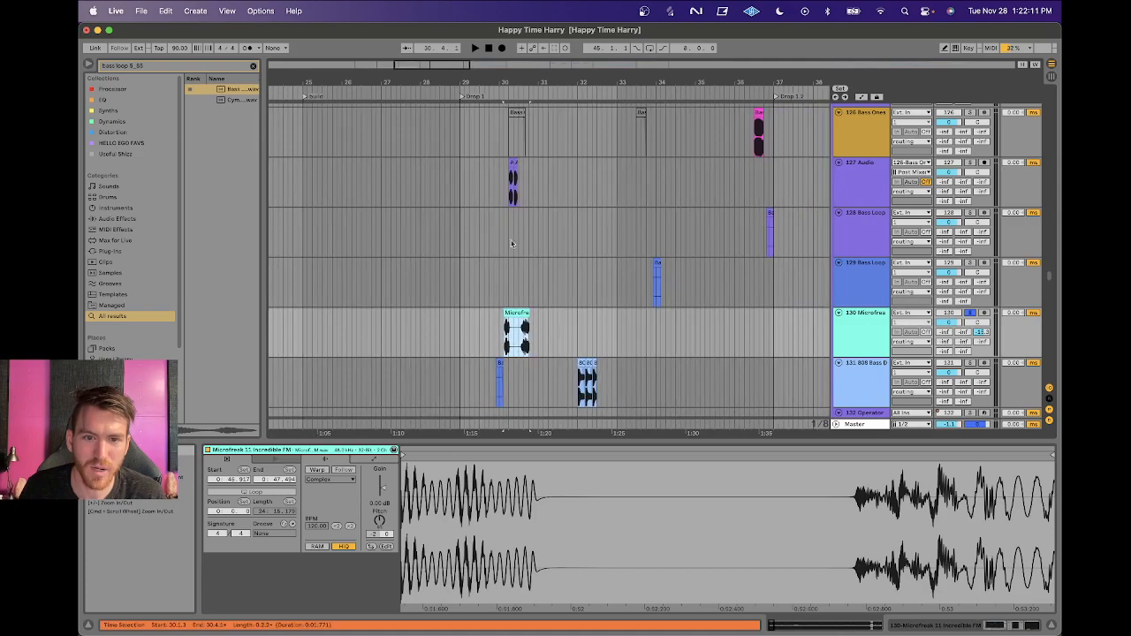
pyautogui.moveTo(529, 317); pyautogui.dragTo(640, 317)
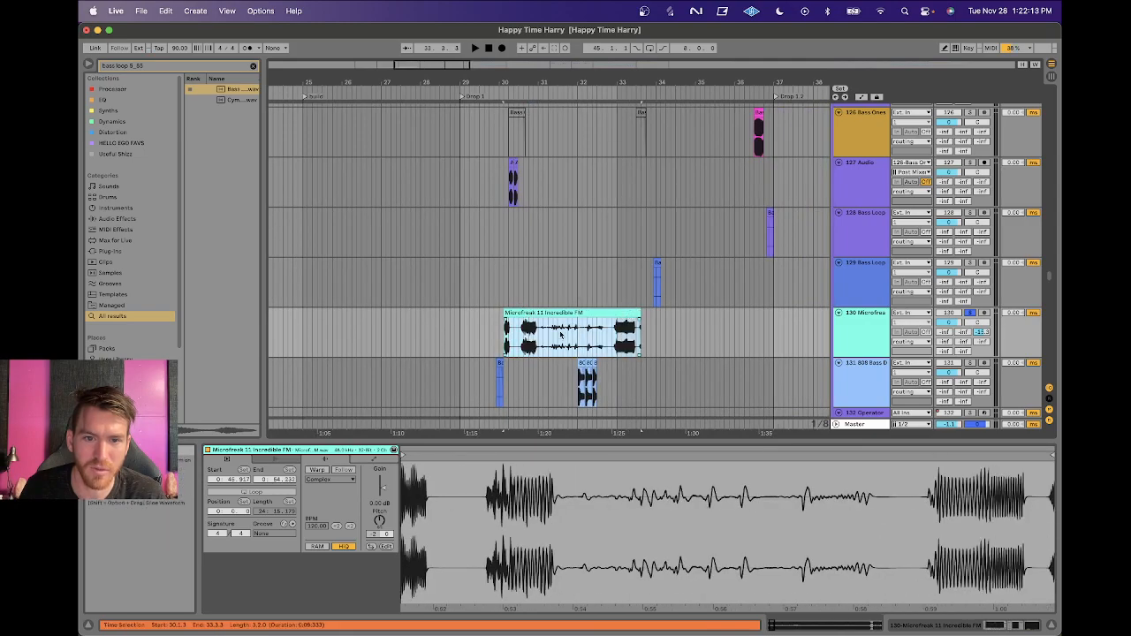
# Play the Microfreak 11 Incredible FM clip and extend its end to 36.3.3 to hear more of the recording.
pyautogui.click(522, 332)
pyautogui.press('space')
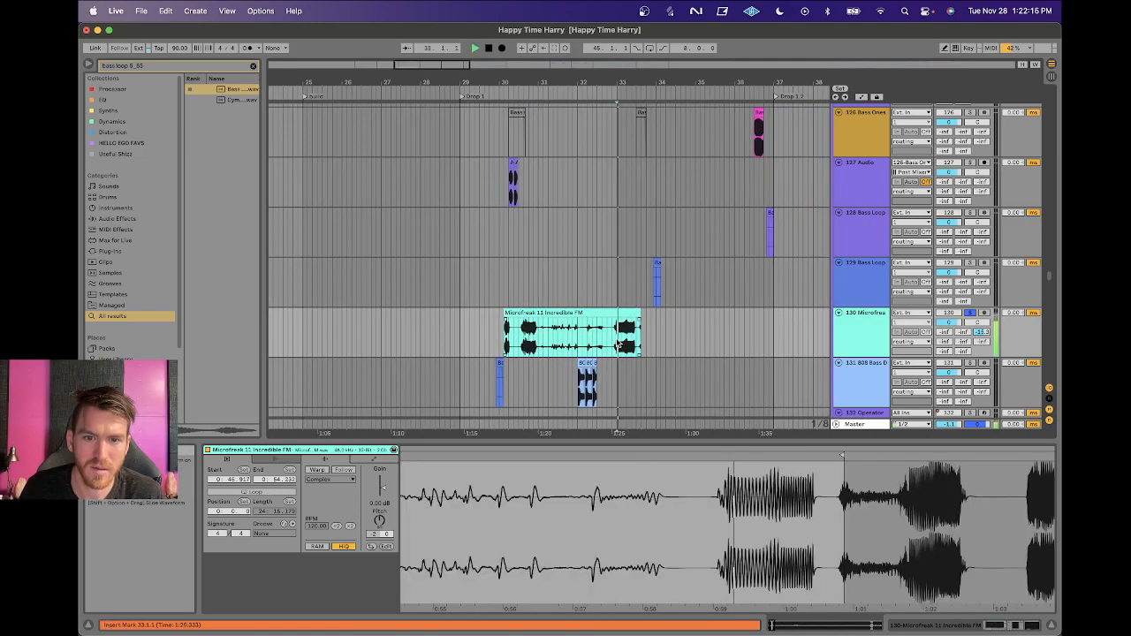
pyautogui.moveTo(639, 318); pyautogui.dragTo(758, 318)
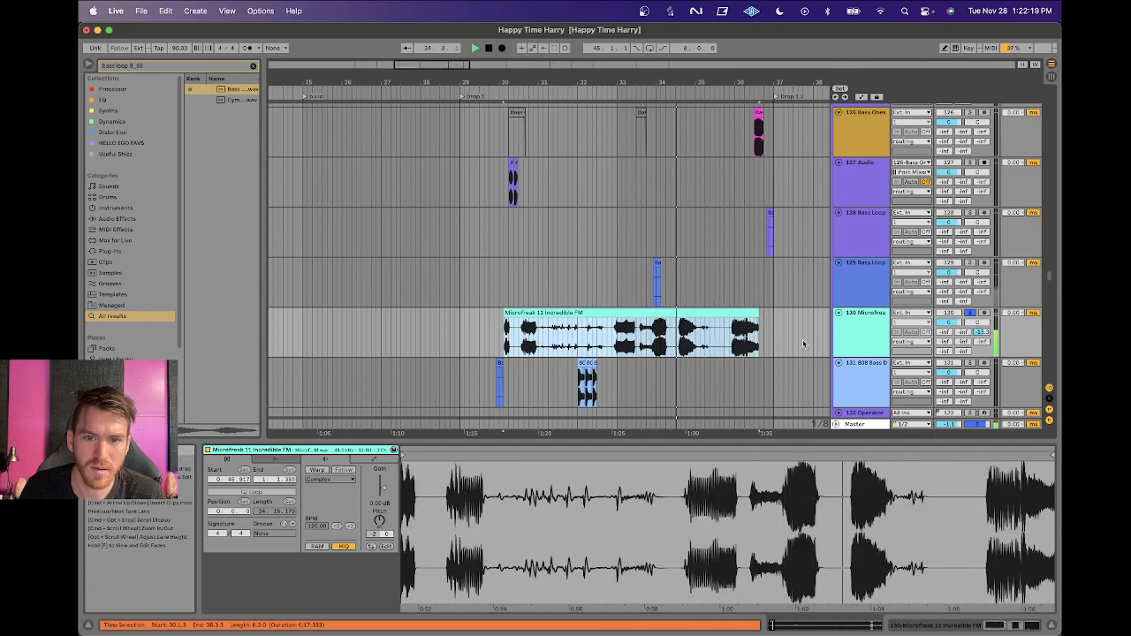
# Stop playback and undo the extensions of the Microfreak 11 Incredible FM clip's end.
pyautogui.press('space')
pyautogui.press('super+z')
pyautogui.press('super+z')
pyautogui.press('super+z')
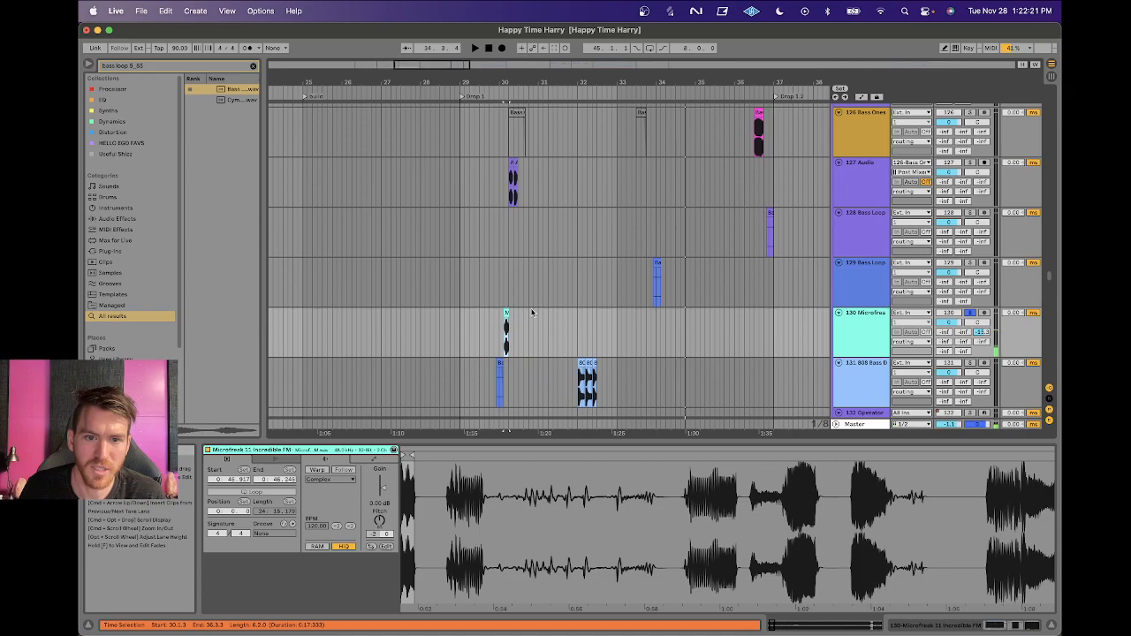
# Play the passage from the short Microfreak clip, unsolo track 130, and listen to the 127 Audio clips from 30.2.1.
pyautogui.click(495, 324)
pyautogui.press('space')
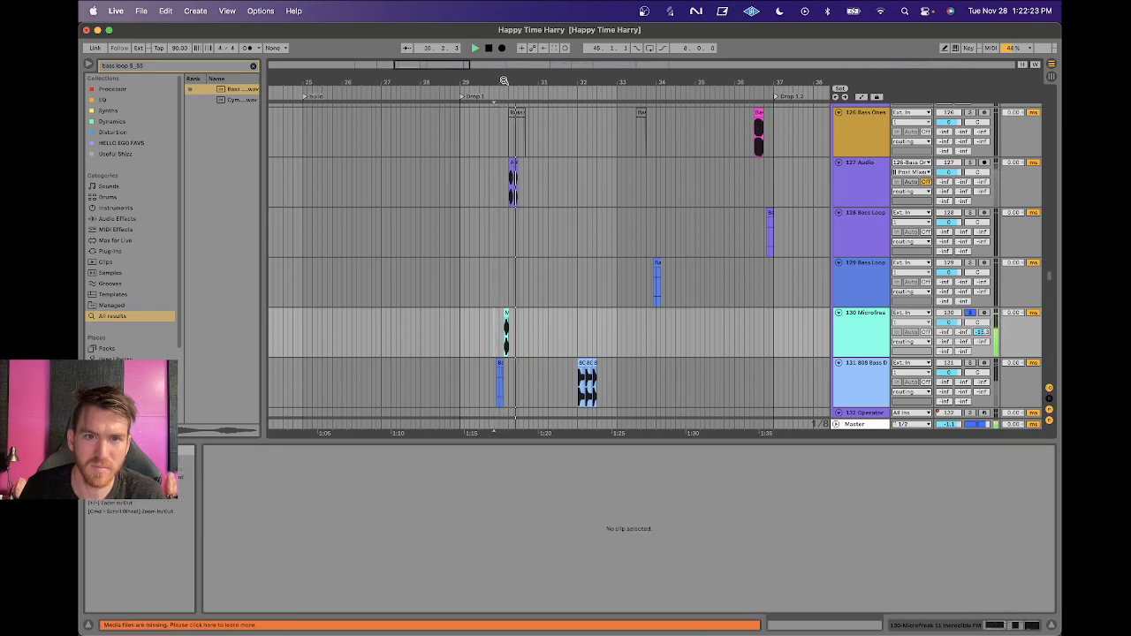
pyautogui.moveTo(505, 74); pyautogui.dragTo(506, 81)
pyautogui.press('space')
pyautogui.click(1034, 165)
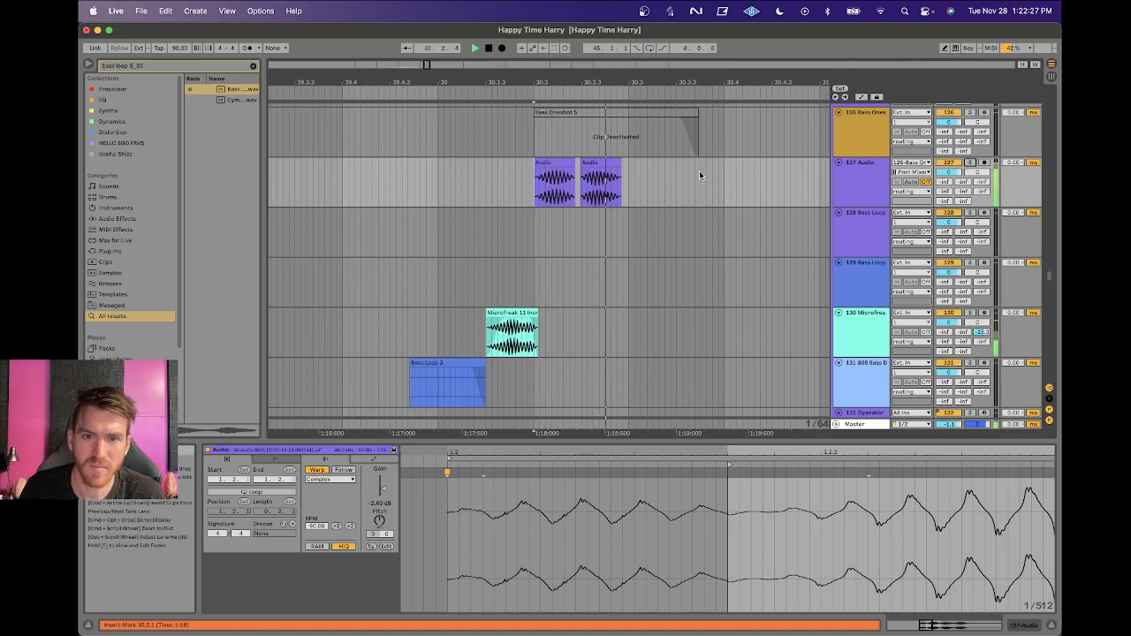
# Examine the waveforms of both Audio clips on track 127, comparing which part of the resampled recording each one uses.
pyautogui.click(557, 173)
pyautogui.click(613, 508)
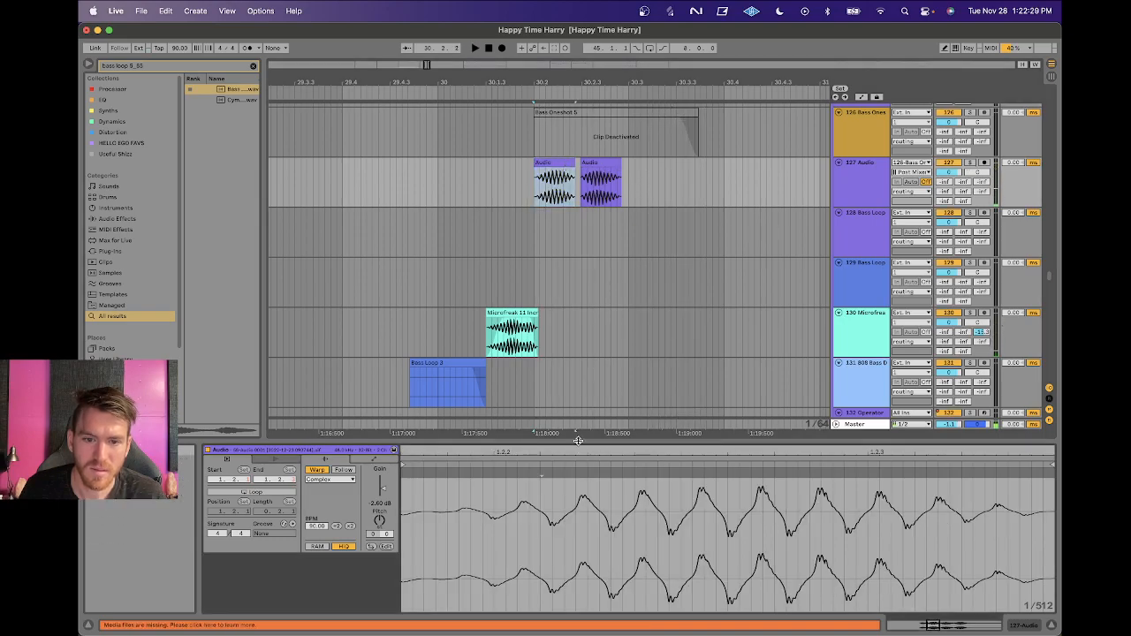
pyautogui.moveTo(656, 452); pyautogui.dragTo(657, 406)
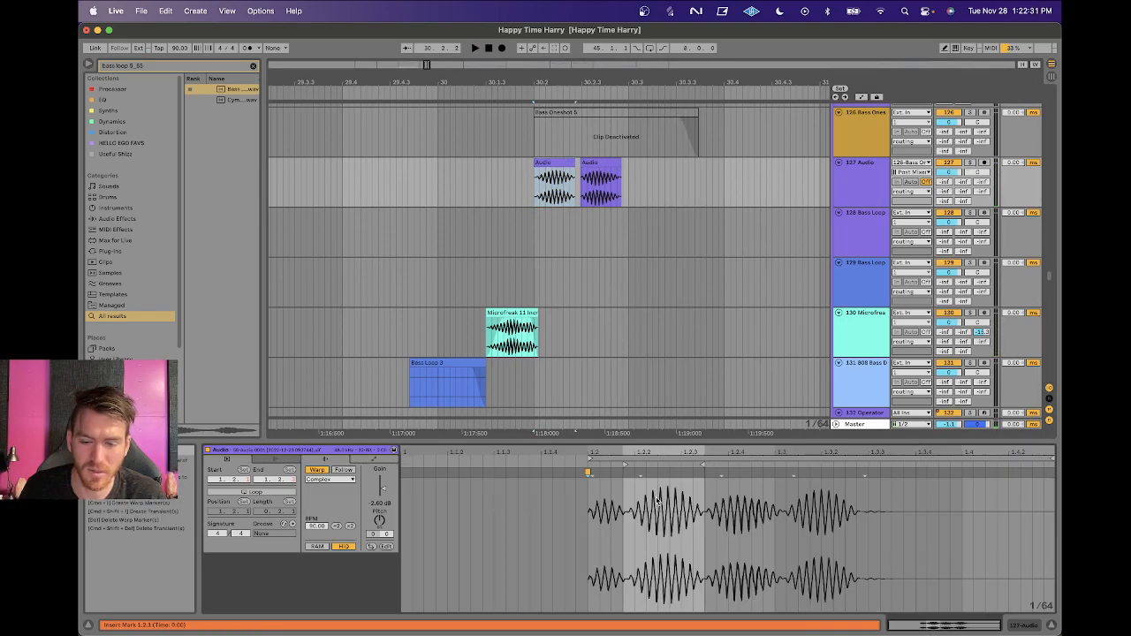
pyautogui.click(611, 162)
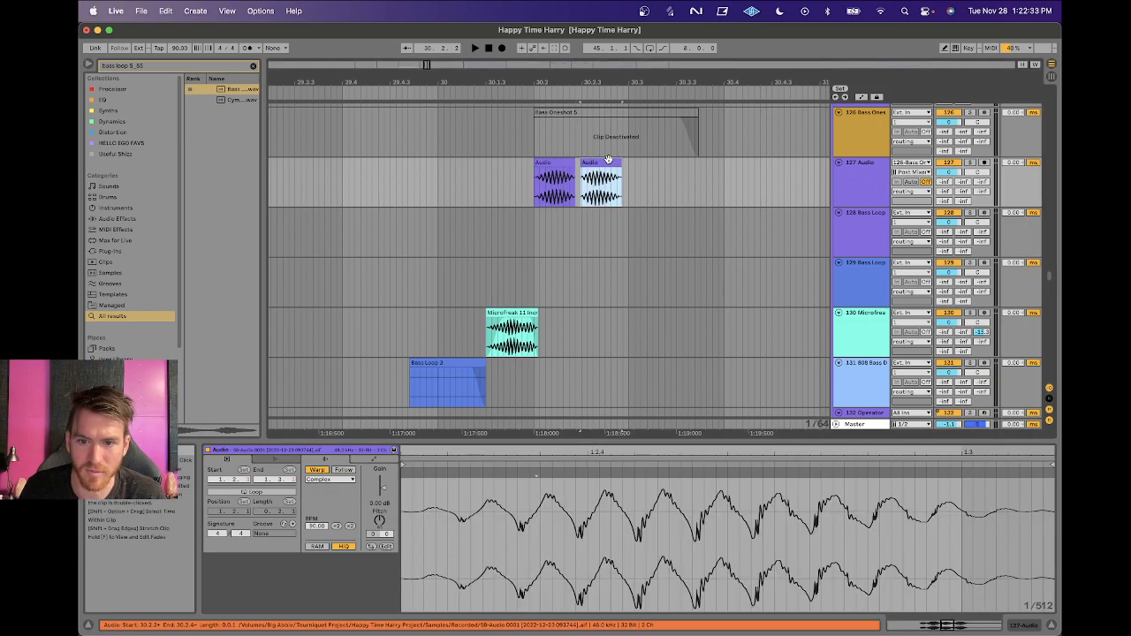
pyautogui.moveTo(621, 452); pyautogui.dragTo(734, 452)
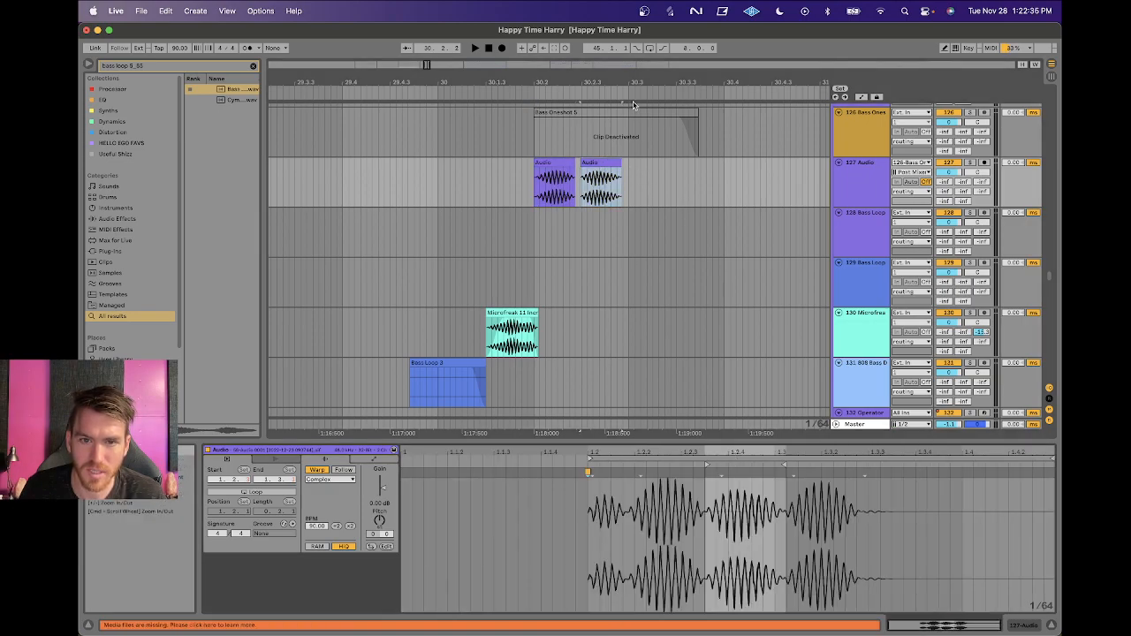
# View the waveforms of the two audio clips on track 127 Audio, ending on the first clip.
pyautogui.click(548, 166)
pyautogui.click(590, 165)
pyautogui.click(550, 165)
pyautogui.scroll(5, 619, 194)
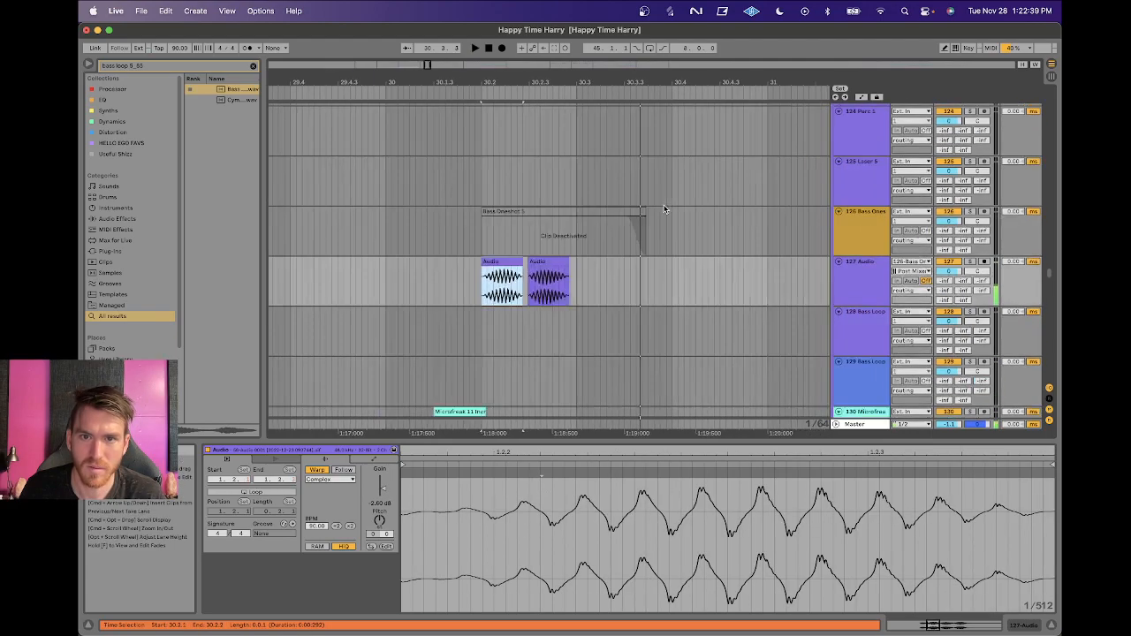
# Select the Bass Oneshot 12 clip on track 138 and show that track's device chain.
pyautogui.scroll(15, 665, 209)
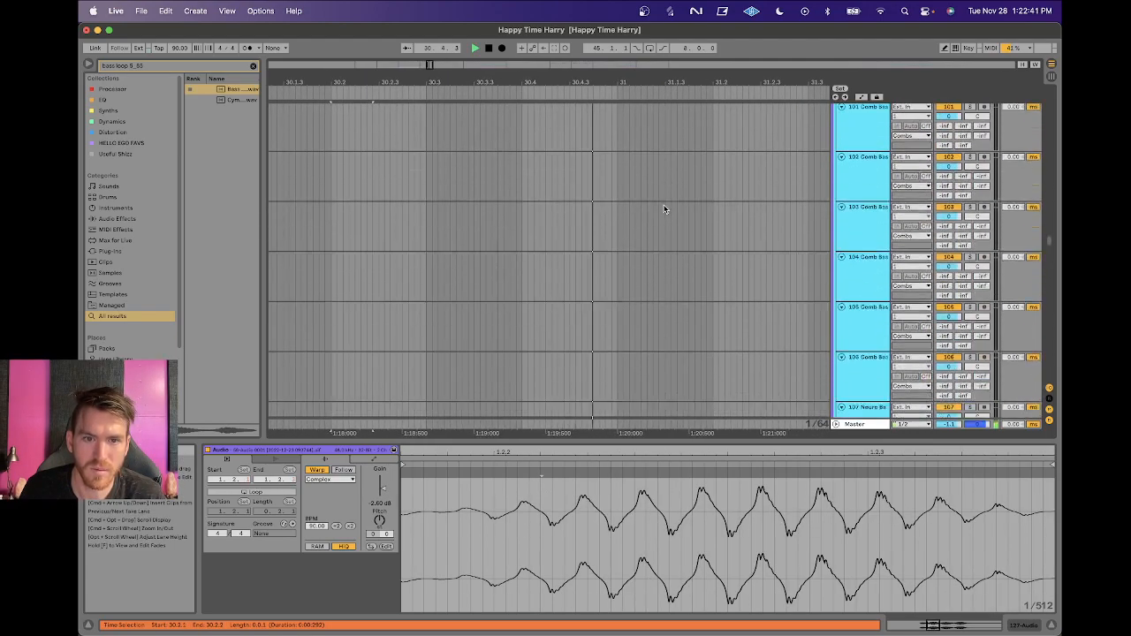
pyautogui.scroll(15, 665, 209)
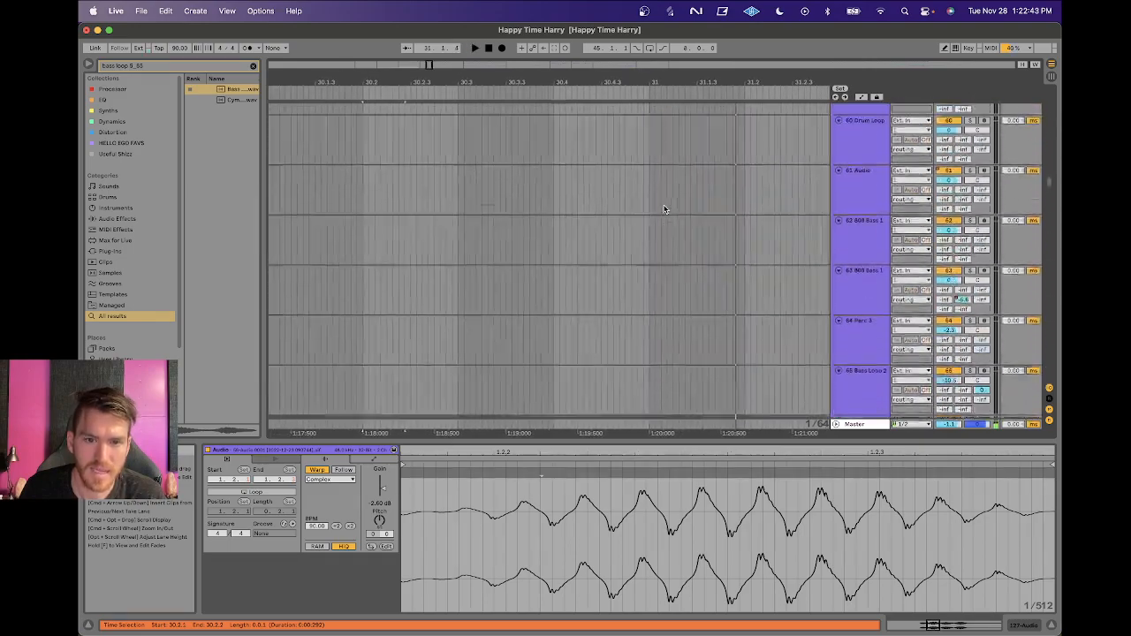
pyautogui.scroll(-20, 665, 210)
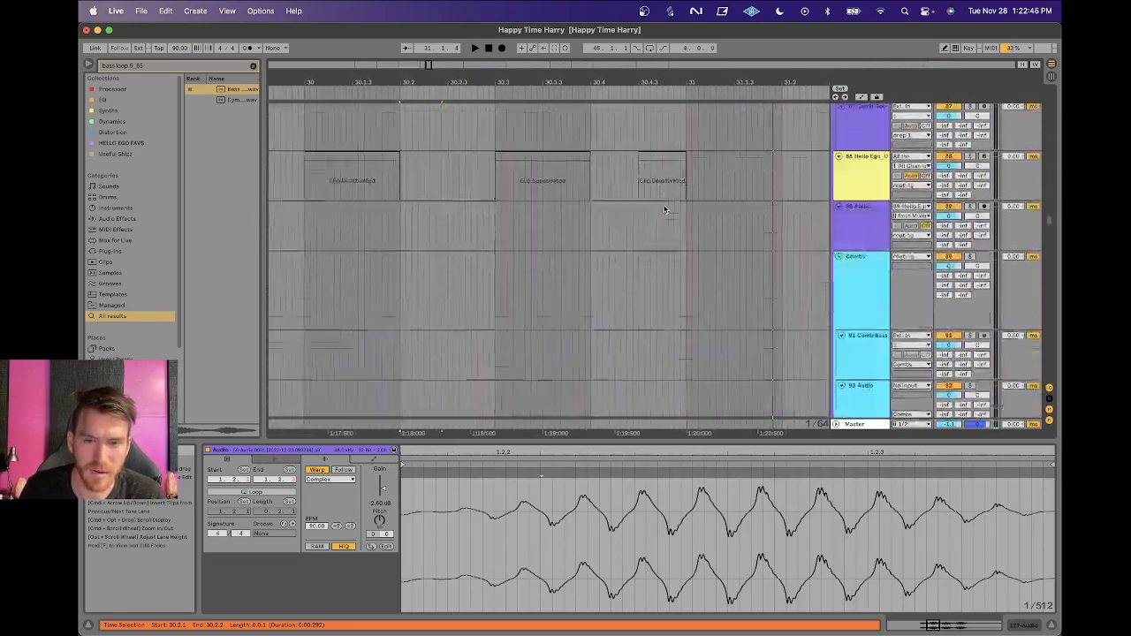
pyautogui.scroll(-8, 664, 209)
pyautogui.scroll(5, 664, 208)
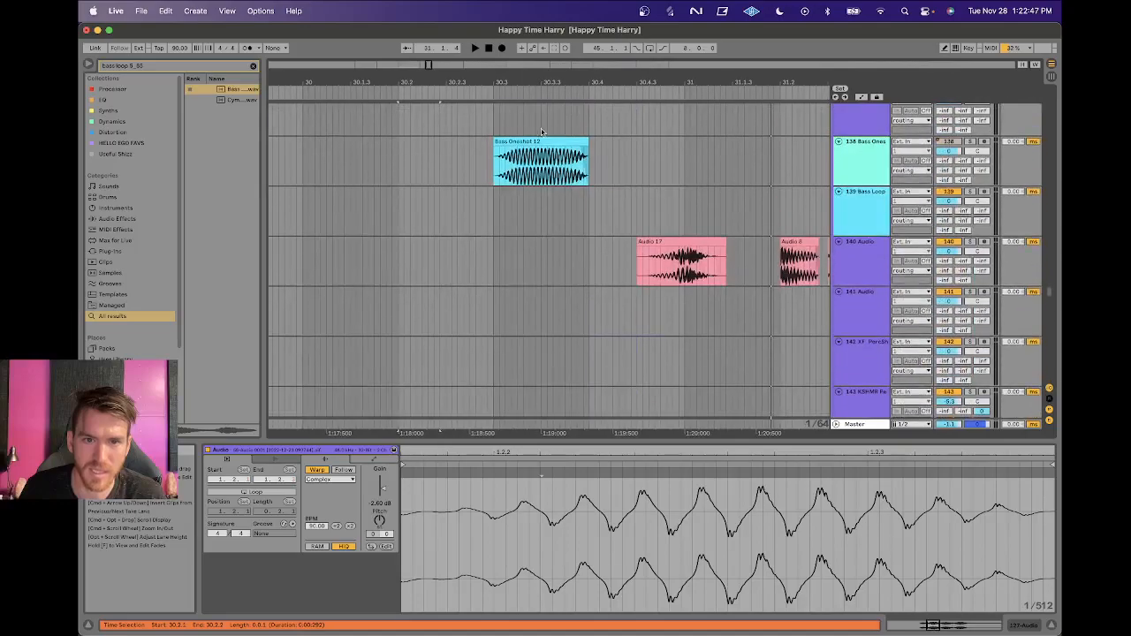
pyautogui.click(533, 139)
pyautogui.doubleClick(884, 164)
# Solo track 138 and audition the Bass Oneshot 12 clip, stopping playback after listening.
pyautogui.press('space')
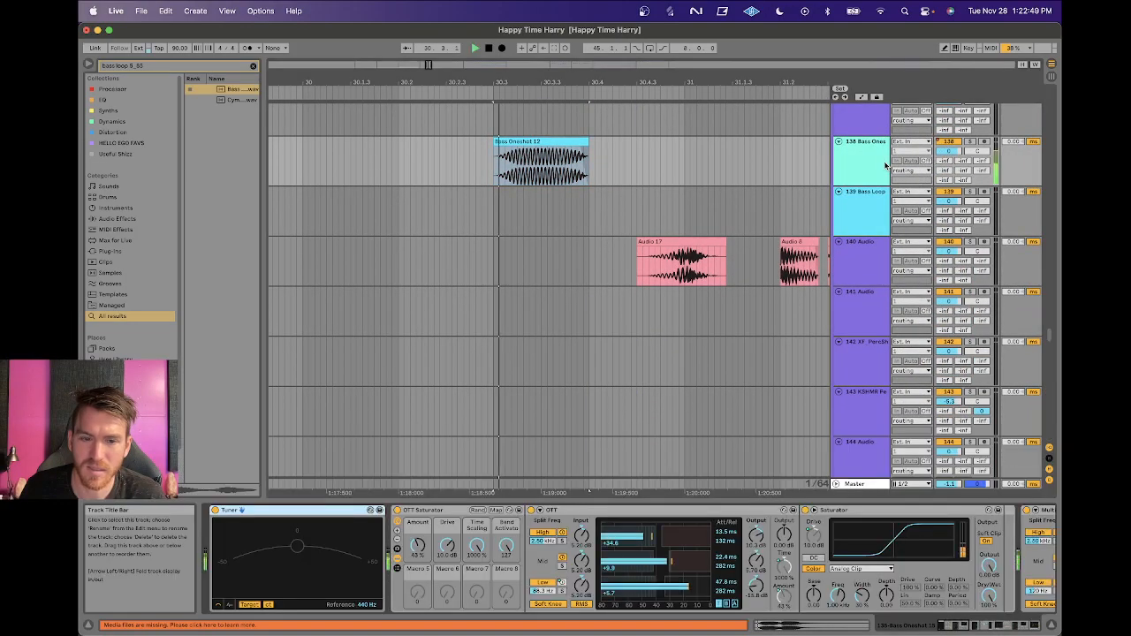
pyautogui.click(969, 142)
pyautogui.press('space')
pyautogui.press('space')
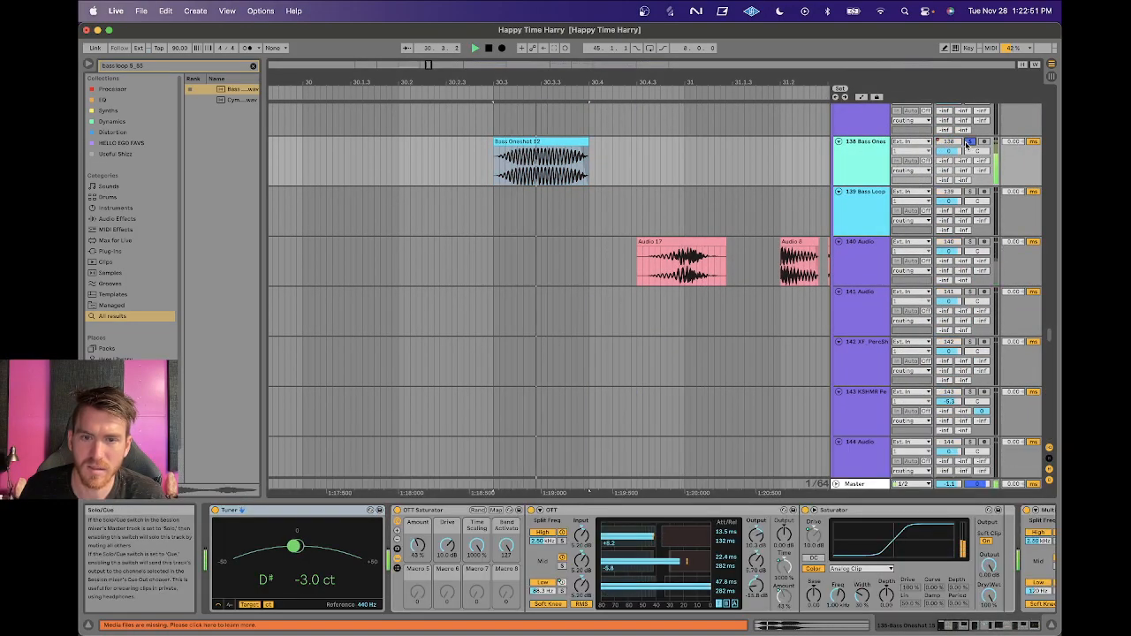
pyautogui.press('space')
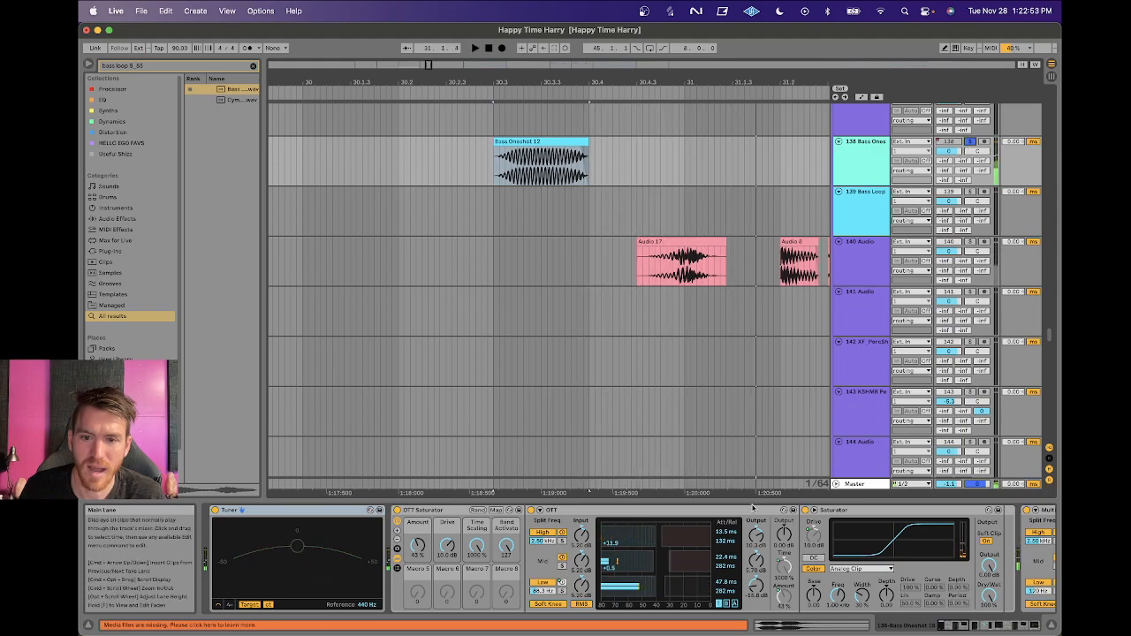
# Examine the OTT Saturator rack and the Multiband Dynamics device in track 138's effect chain.
pyautogui.click(425, 512)
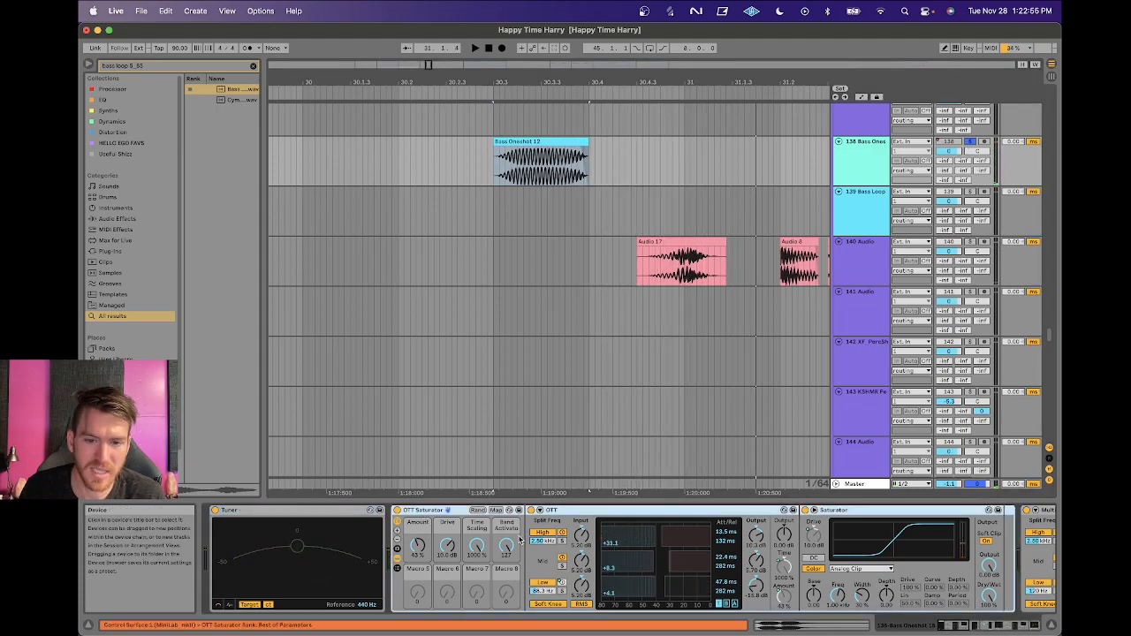
pyautogui.hscroll(10, 521, 540)
pyautogui.click(487, 510)
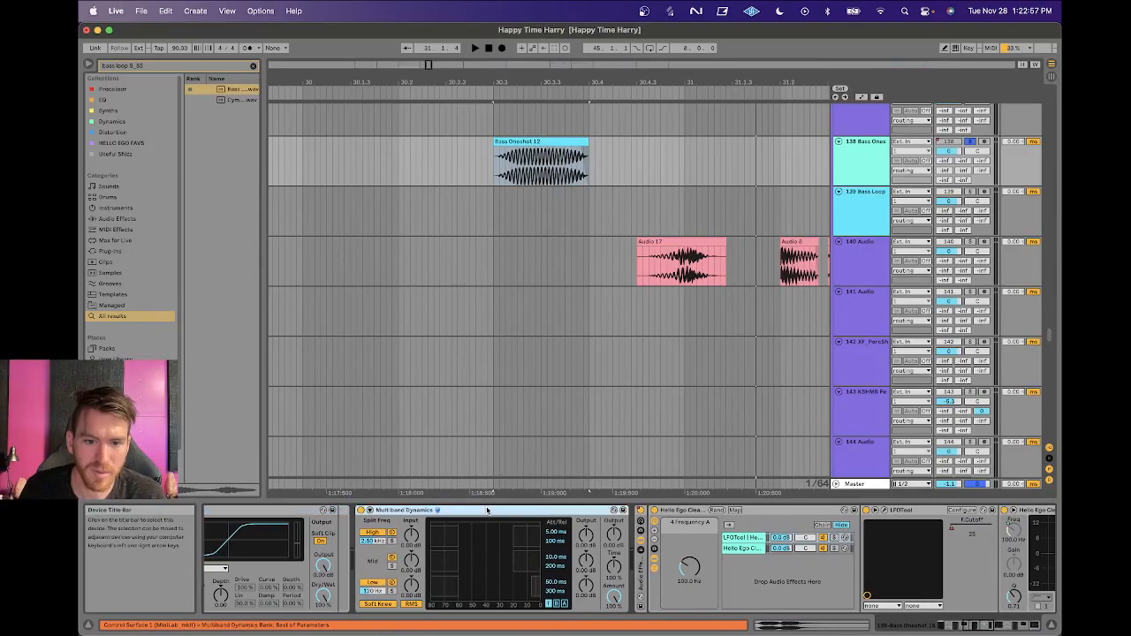
pyautogui.hscroll(5, 718, 572)
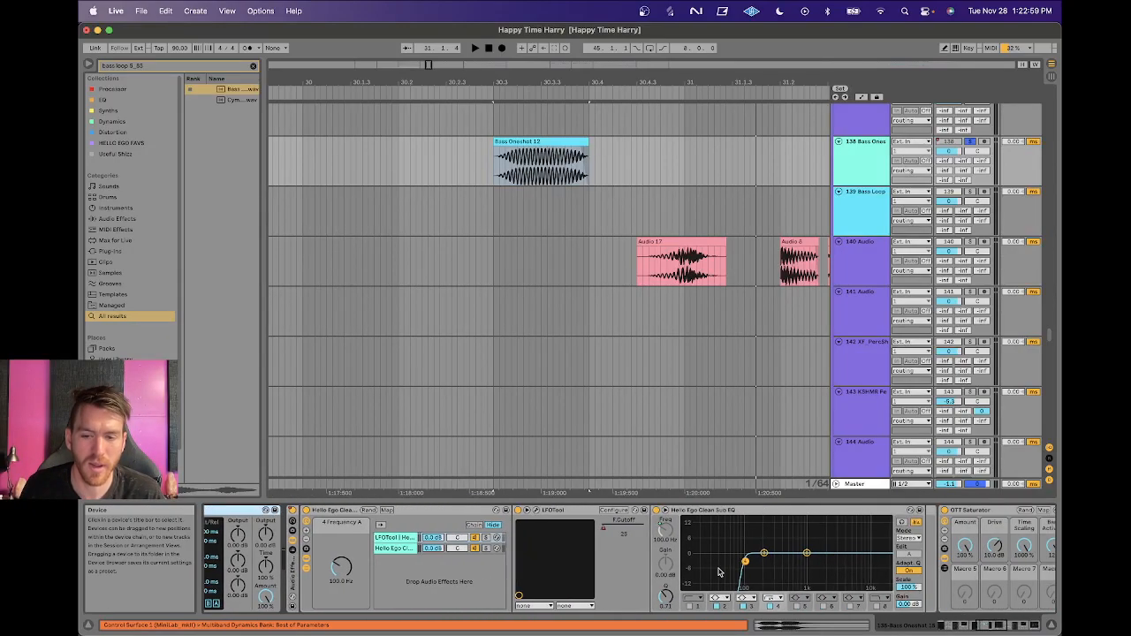
# Compare the LFOTool chain and the Hello Ego Clean Sub EQ chain inside the clean sub rack.
pyautogui.click(393, 536)
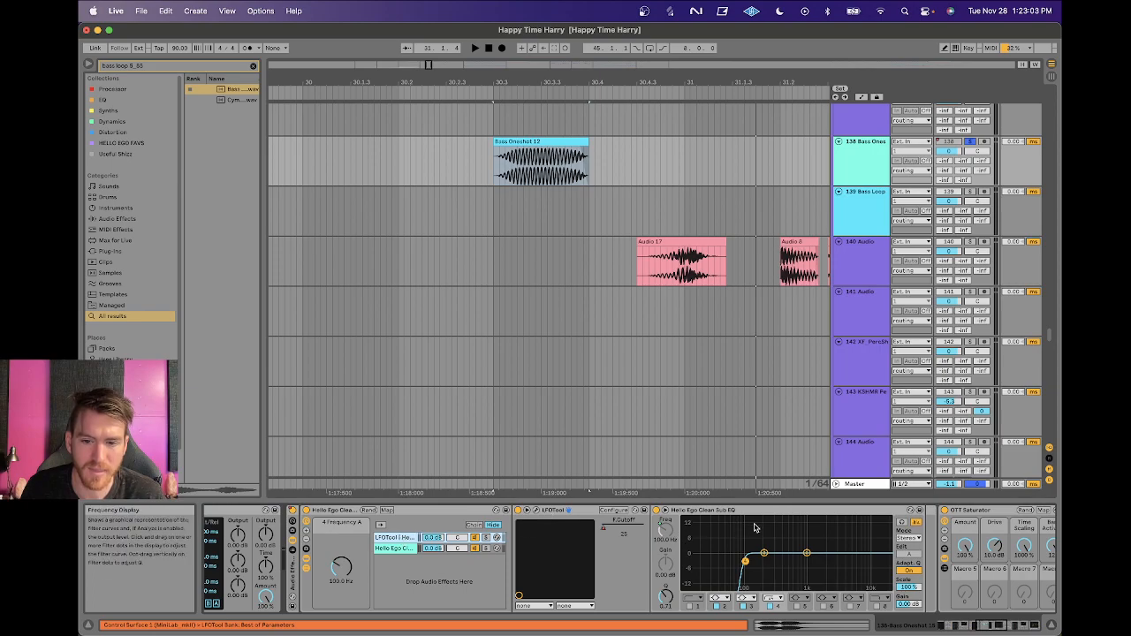
pyautogui.click(553, 511)
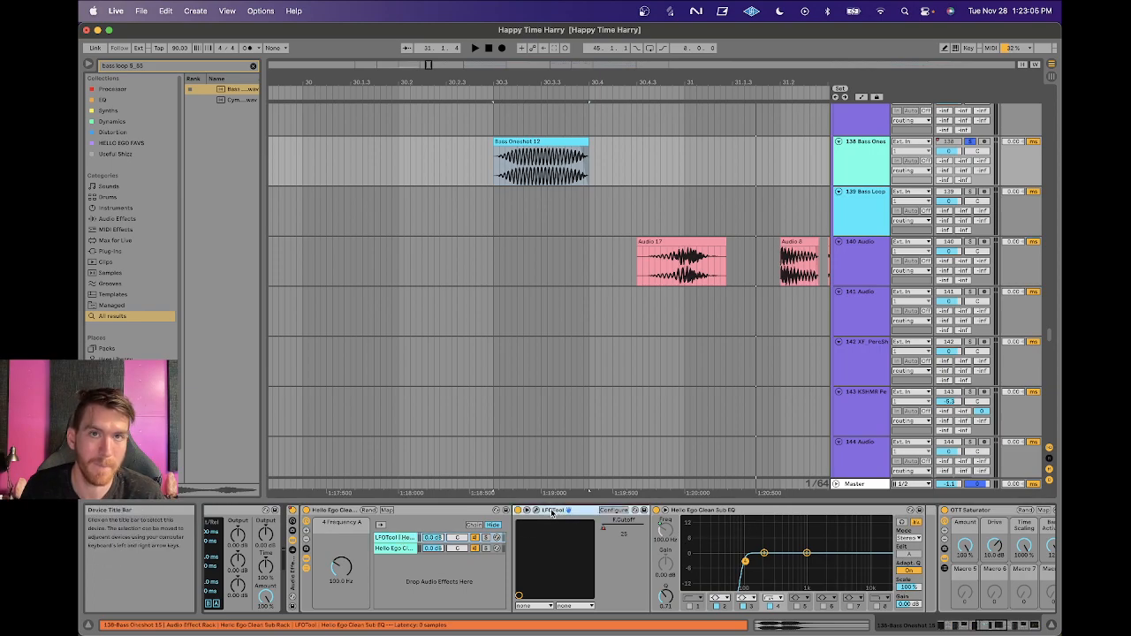
pyautogui.click(402, 548)
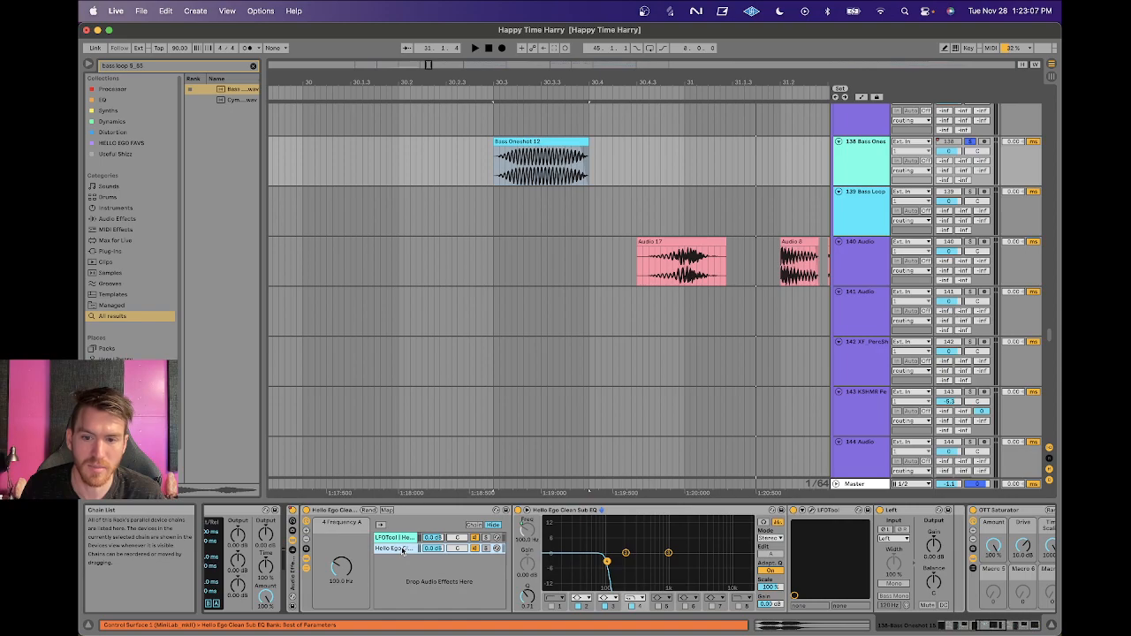
pyautogui.click(400, 538)
pyautogui.click(400, 548)
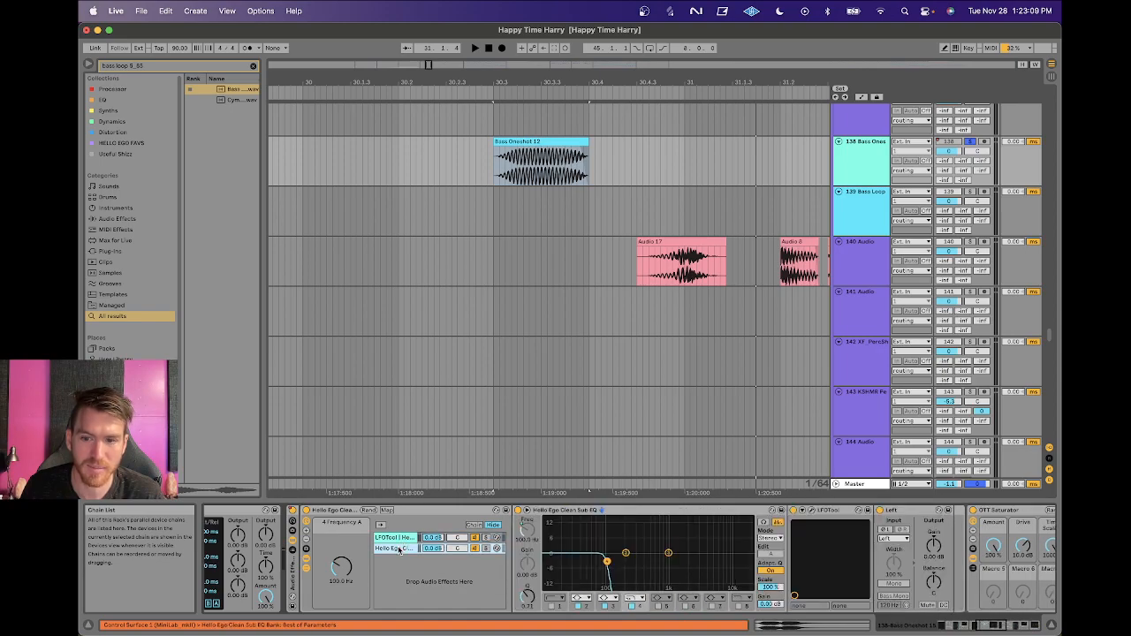
pyautogui.click(402, 538)
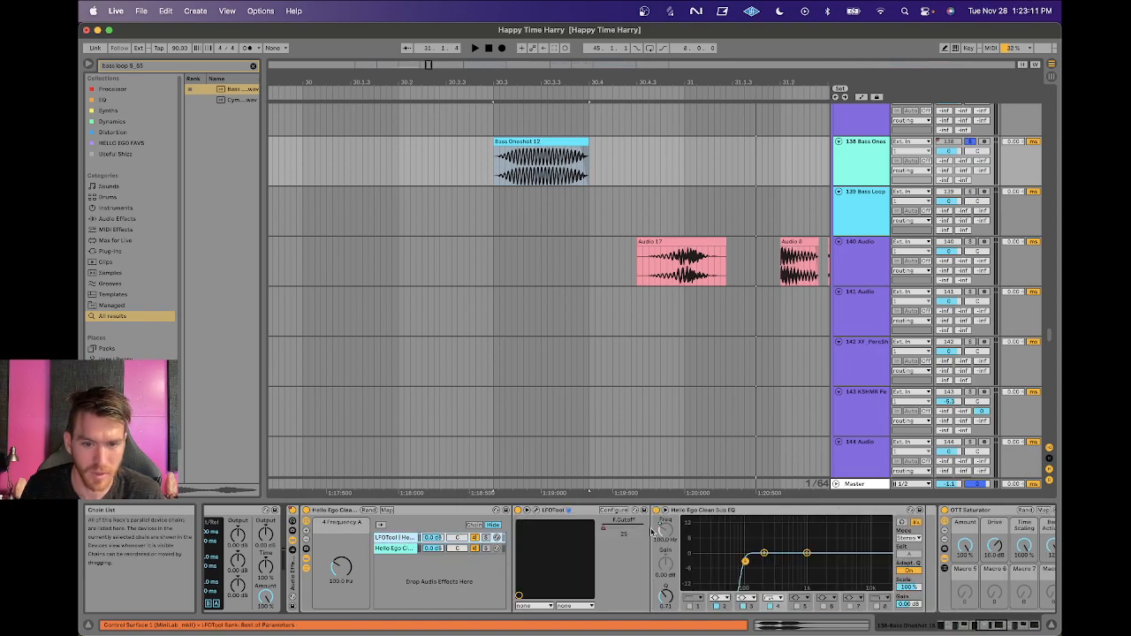
# Open the LFOTool window of each rack chain to view its volume shape during playback, closing the second chain's window.
pyautogui.click(538, 511)
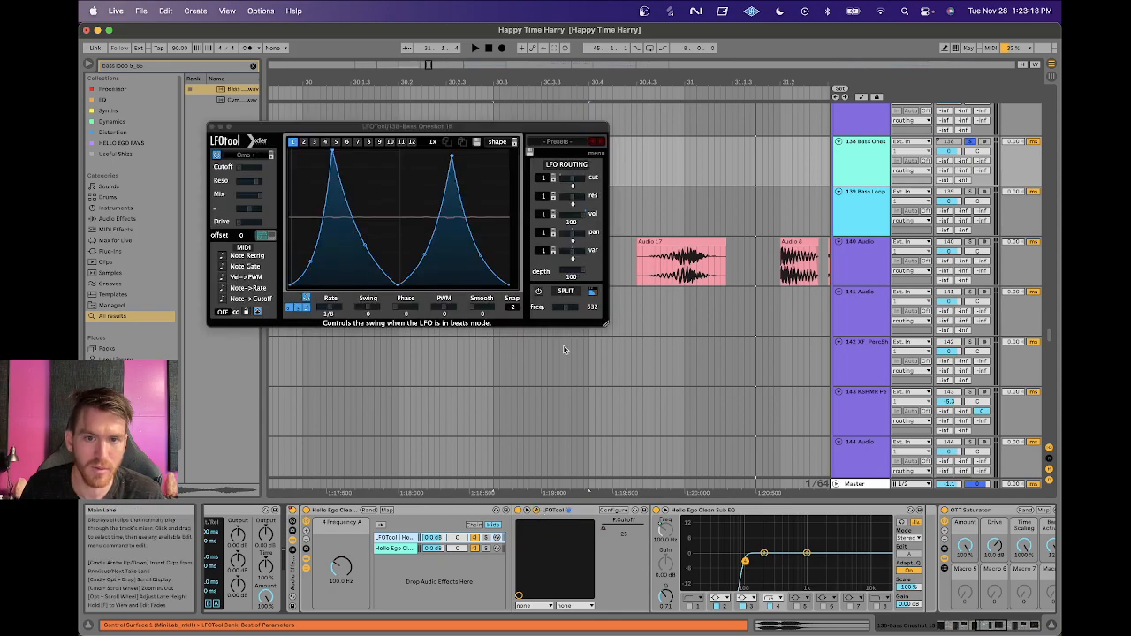
pyautogui.press('space')
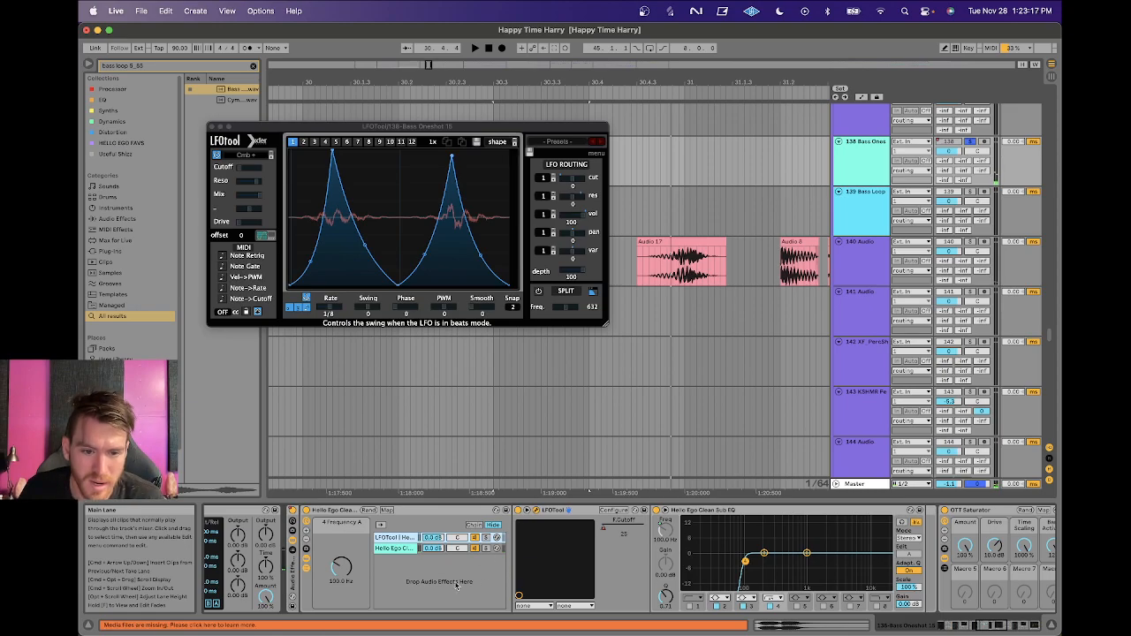
pyautogui.click(394, 549)
pyautogui.click(811, 511)
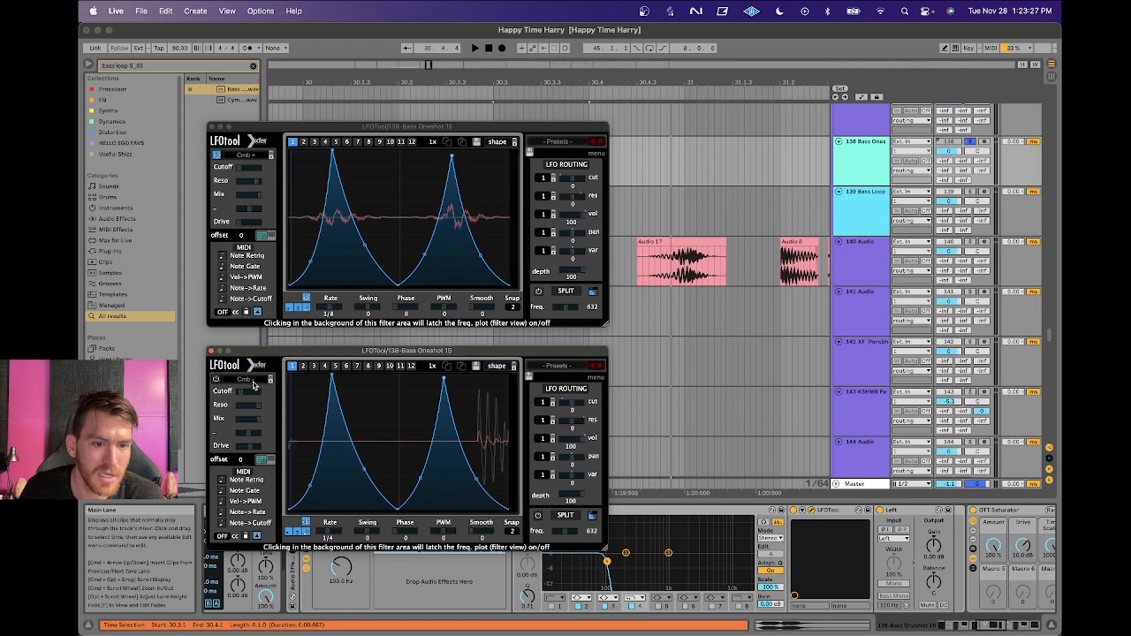
pyautogui.click(212, 350)
# Examine the remaining OTT Saturator rack and EQ Eight at the end of track 138's chain, closing the LFOTool window.
pyautogui.click(411, 536)
pyautogui.hscroll(6, 405, 543)
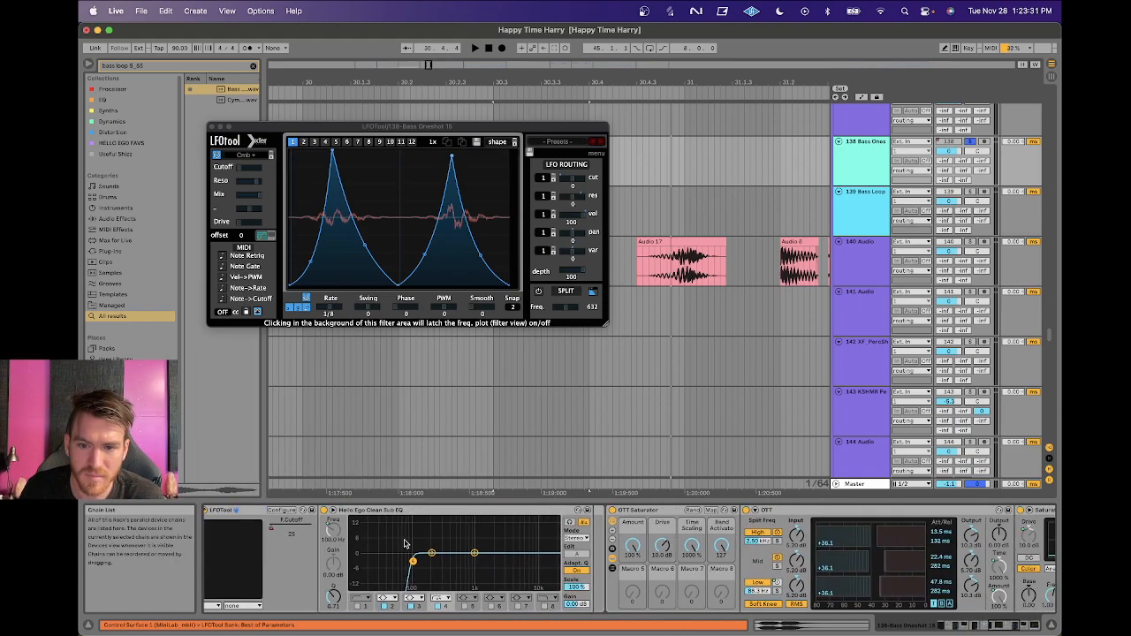
pyautogui.hscroll(3, 636, 524)
pyautogui.hscroll(6, 636, 517)
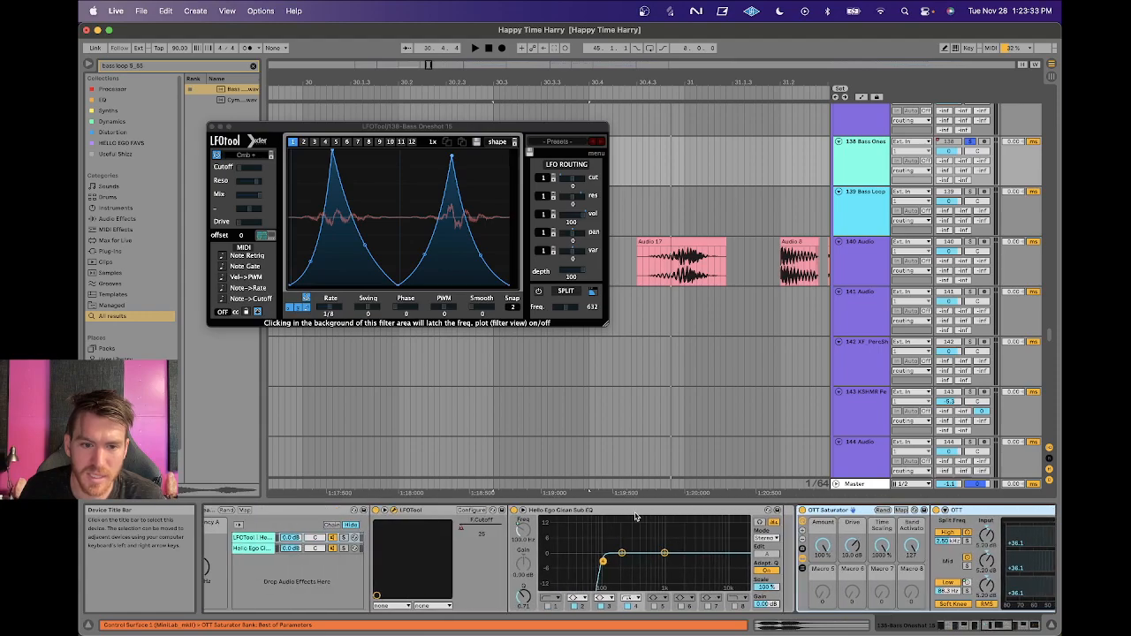
pyautogui.hscroll(1, 636, 517)
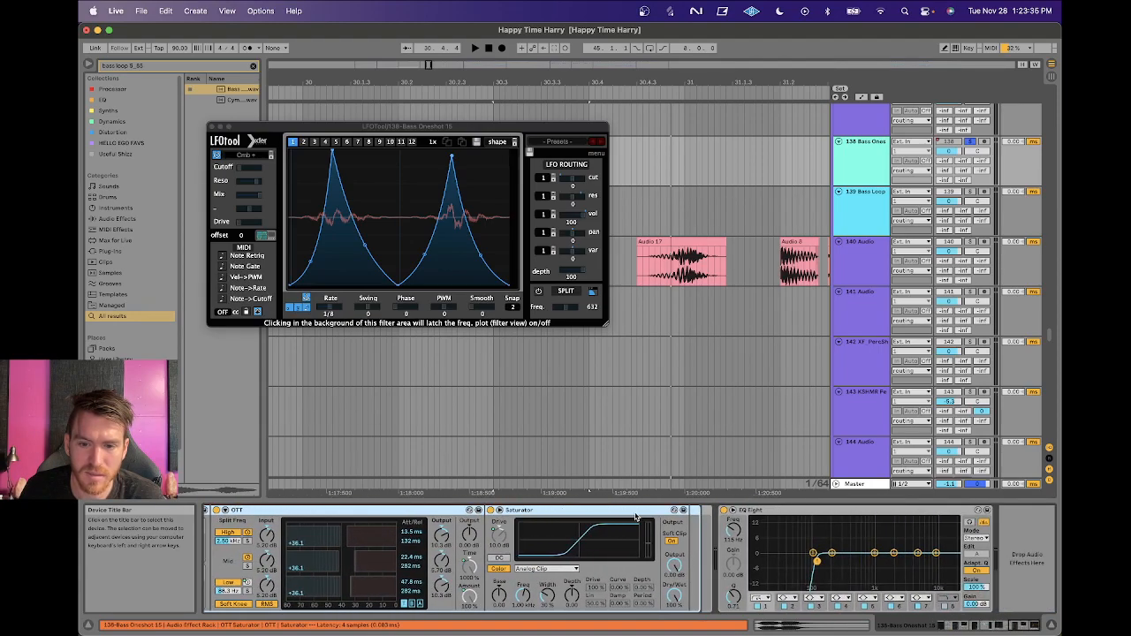
pyautogui.click(759, 512)
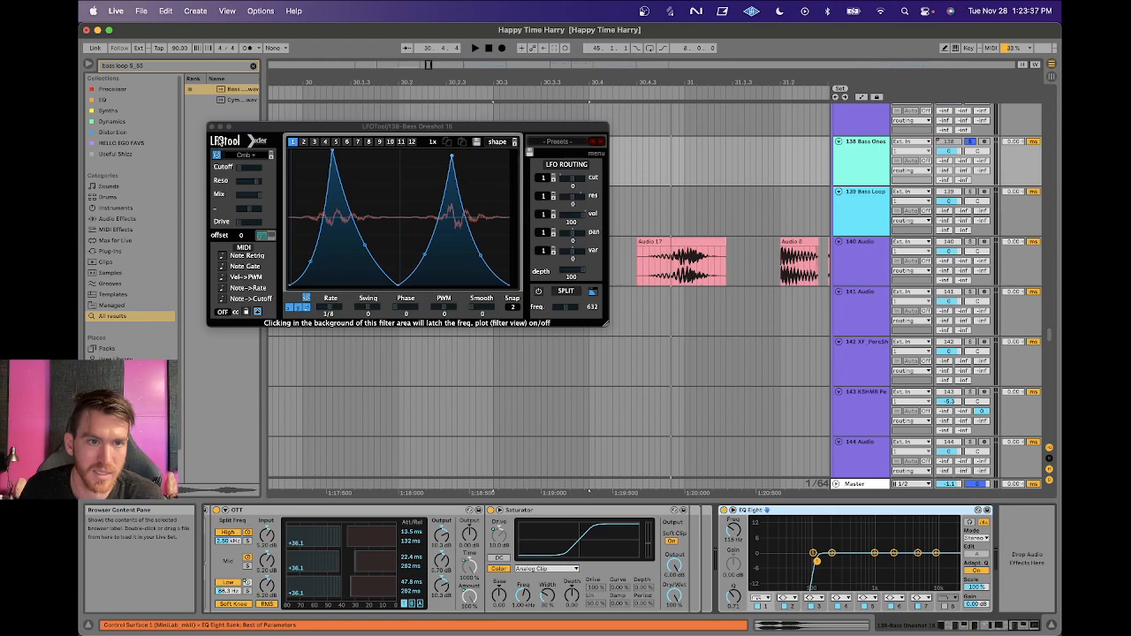
pyautogui.click(212, 128)
# Unsolo track 138 and play the arrangement from the Bass Oneshot 12 clip through bar 31 with all tracks audible.
pyautogui.hscroll(3, 547, 288)
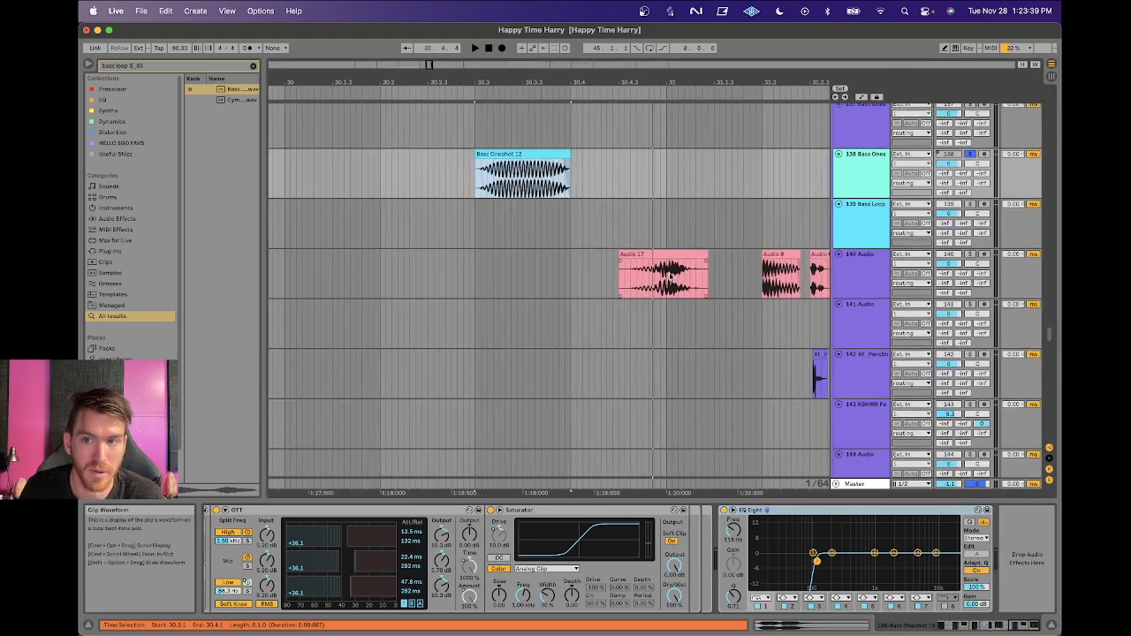
pyautogui.scroll(2, 548, 288)
pyautogui.click(971, 211)
pyautogui.press('space')
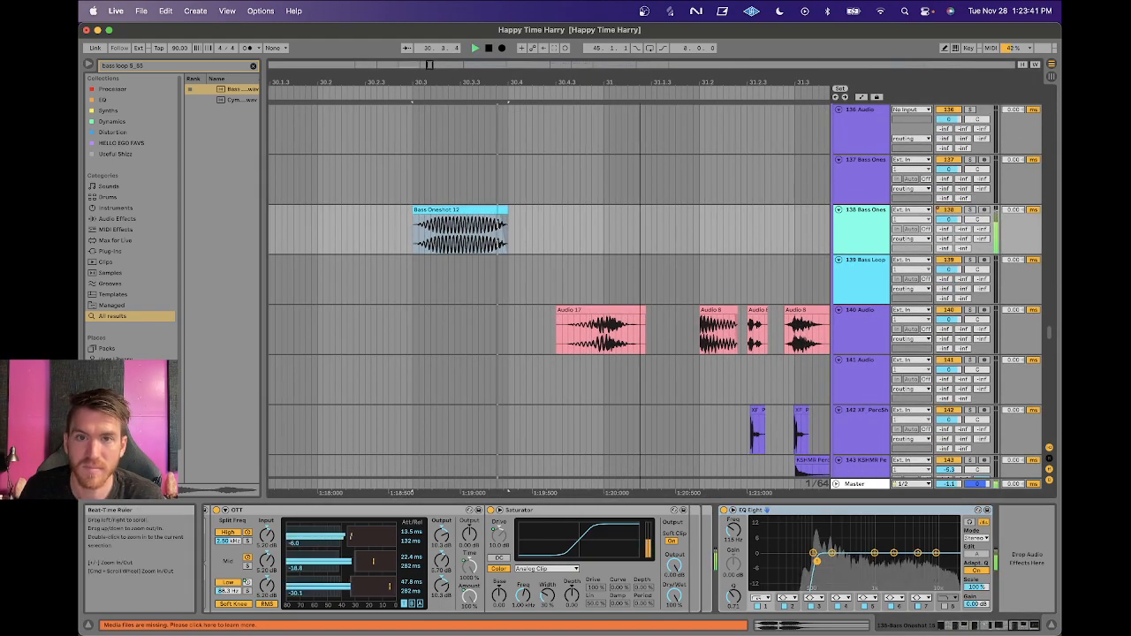
pyautogui.scroll(-5, 653, 225)
pyautogui.hscroll(2, 654, 248)
pyautogui.scroll(-1, 654, 253)
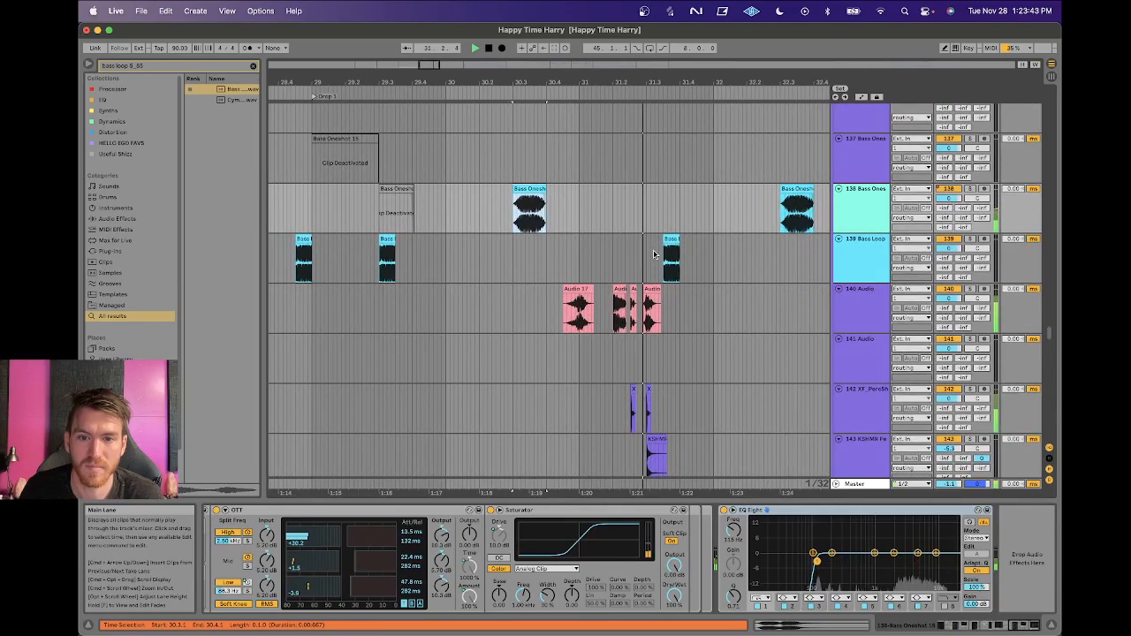
pyautogui.hscroll(2, 654, 254)
pyautogui.scroll(-1, 654, 254)
pyautogui.scroll(-2, 654, 254)
pyautogui.press('space')
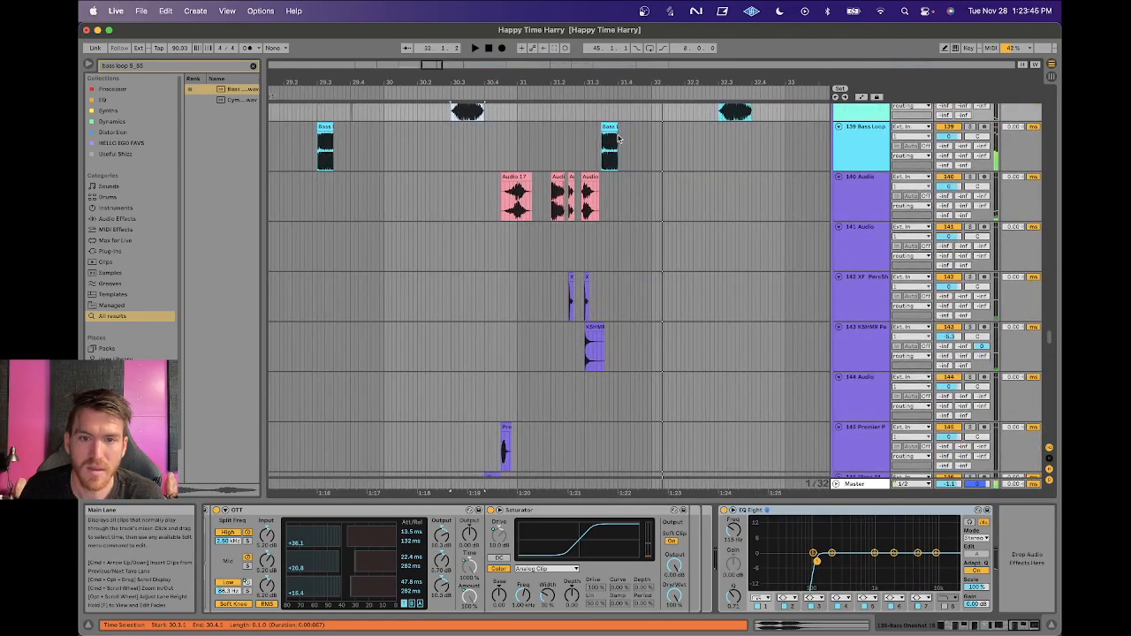
pyautogui.moveTo(574, 80); pyautogui.dragTo(569, 111)
pyautogui.click(480, 177)
pyautogui.click(851, 202)
pyautogui.hscroll(-1, 640, 208)
pyautogui.hscroll(-3, 640, 207)
pyautogui.click(354, 202)
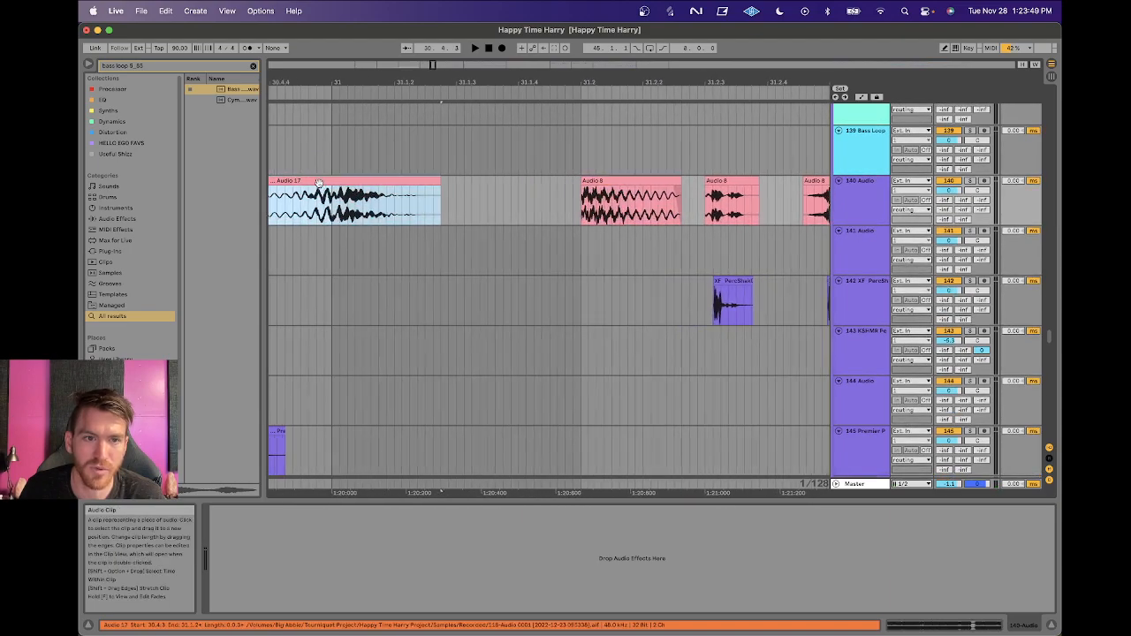
# Solo track 140 and audition its audio clips from Audio 17 onwards.
pyautogui.scroll(1, 320, 186)
pyautogui.hscroll(1, 319, 187)
pyautogui.scroll(2, 320, 186)
pyautogui.hscroll(-1, 320, 187)
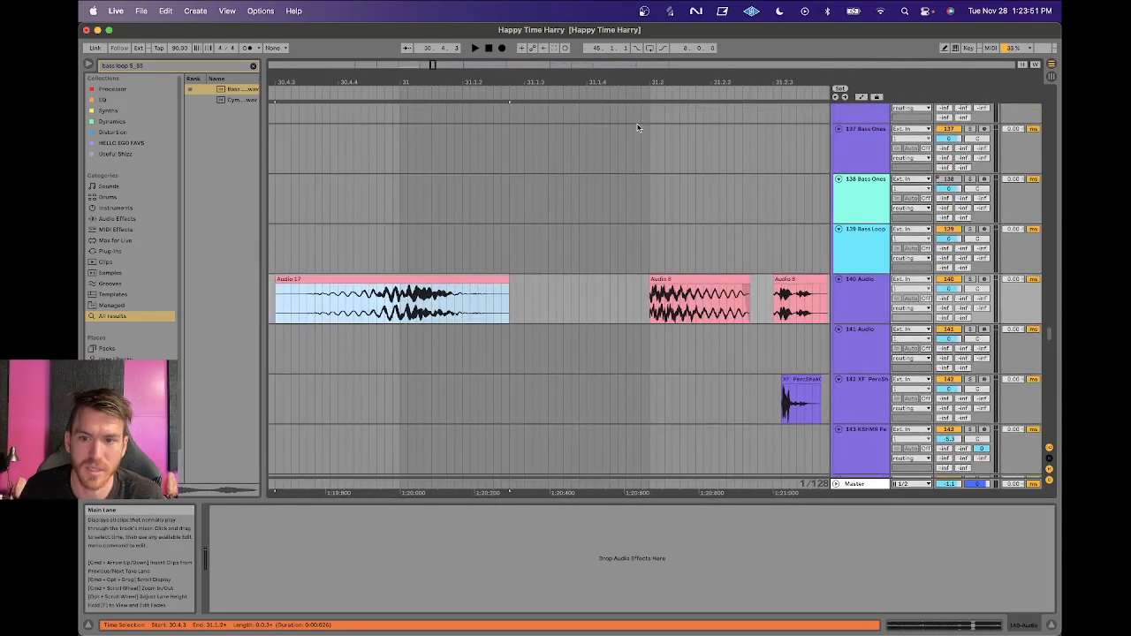
pyautogui.moveTo(626, 81); pyautogui.dragTo(625, 40)
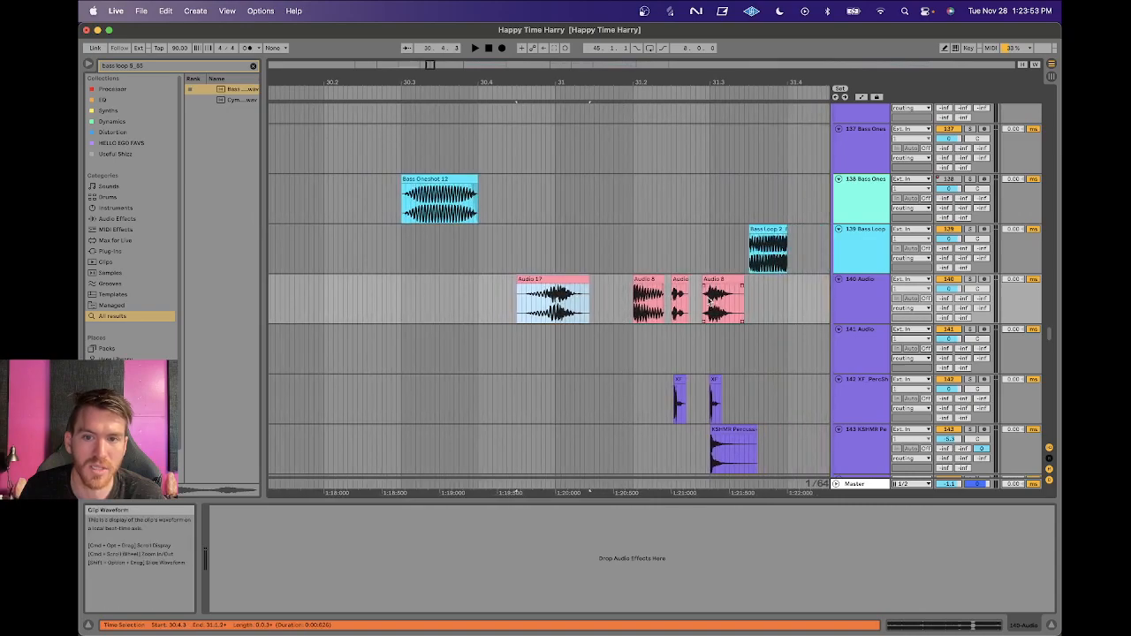
pyautogui.click(970, 279)
pyautogui.press('space')
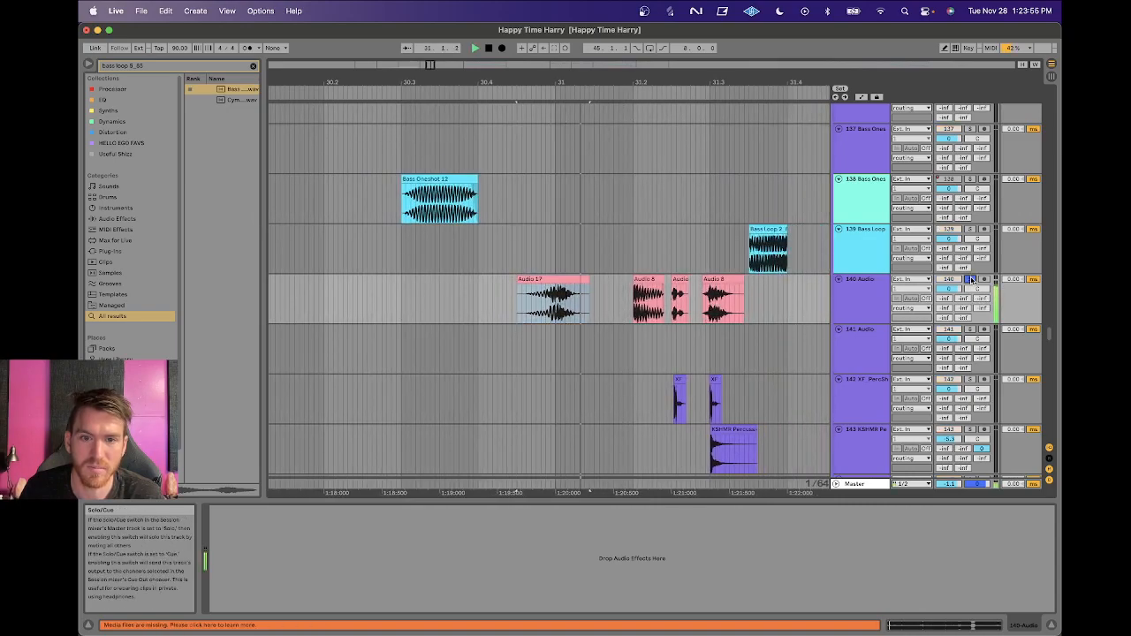
pyautogui.press('space')
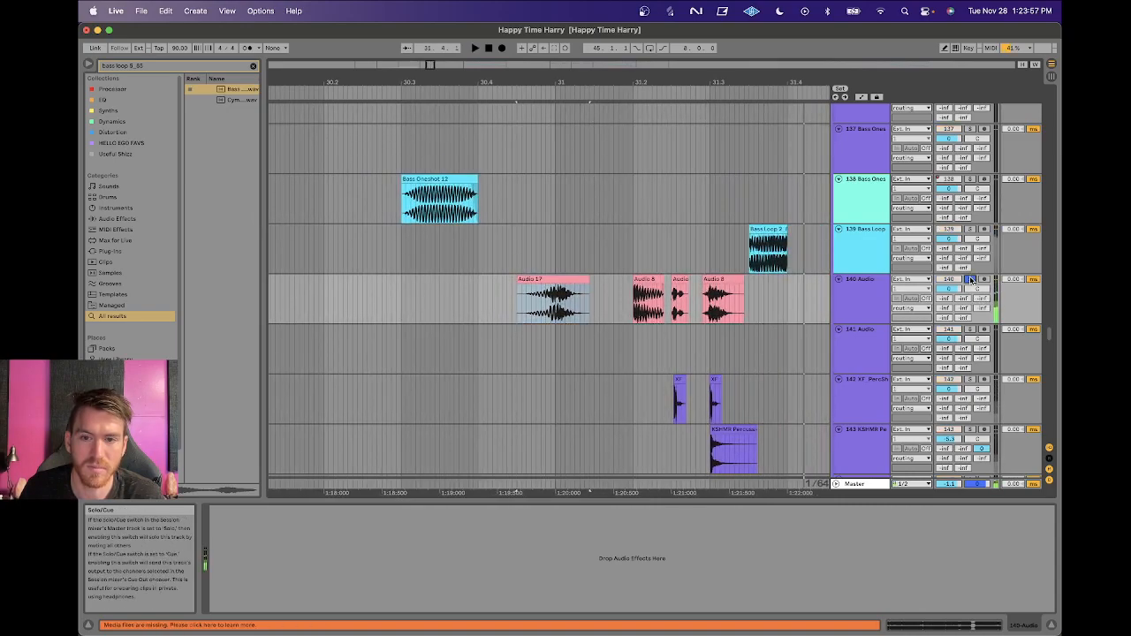
# Show the device chain of track 137 and that of track 138 for comparison.
pyautogui.moveTo(699, 99); pyautogui.dragTo(690, 64)
pyautogui.scroll(5, 692, 245)
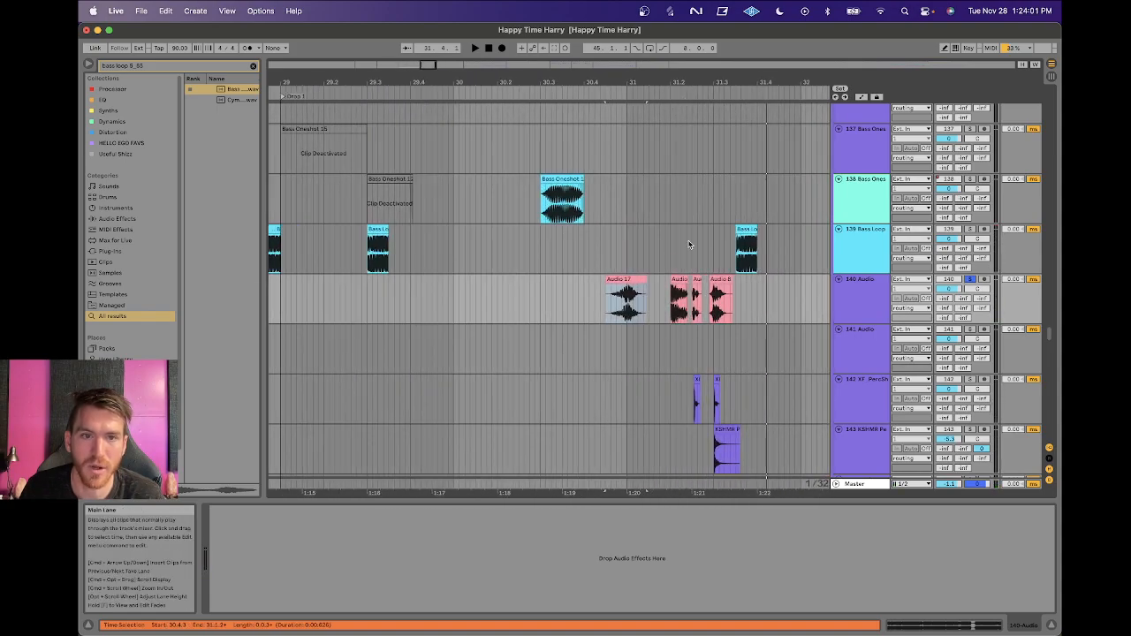
pyautogui.scroll(3, 692, 245)
pyautogui.hscroll(-1, 692, 245)
pyautogui.click(377, 241)
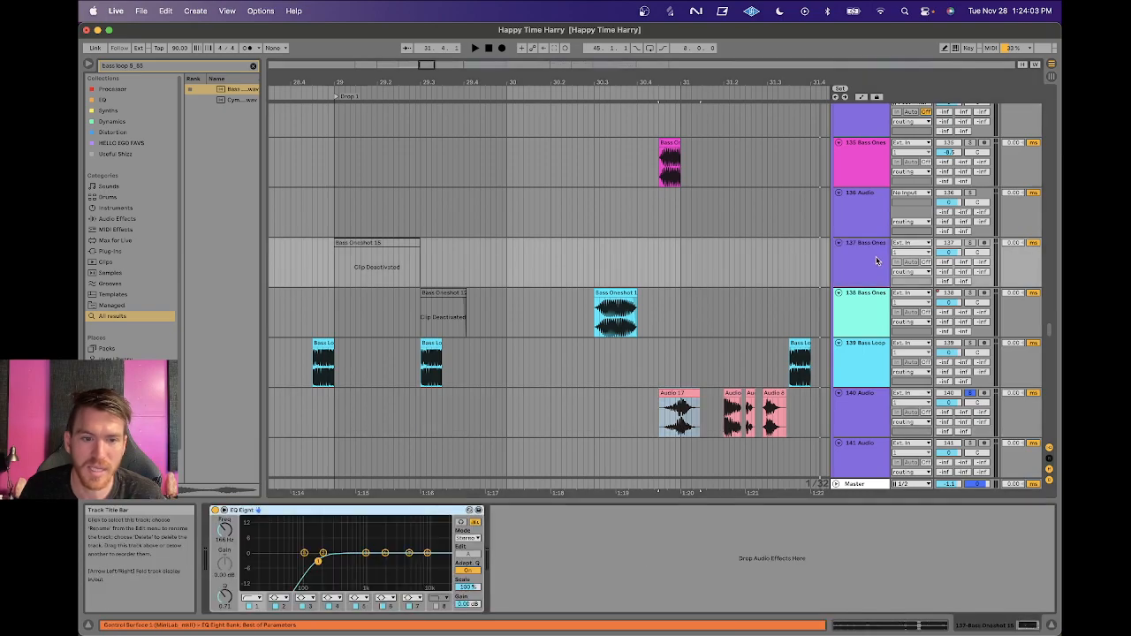
pyautogui.click(584, 334)
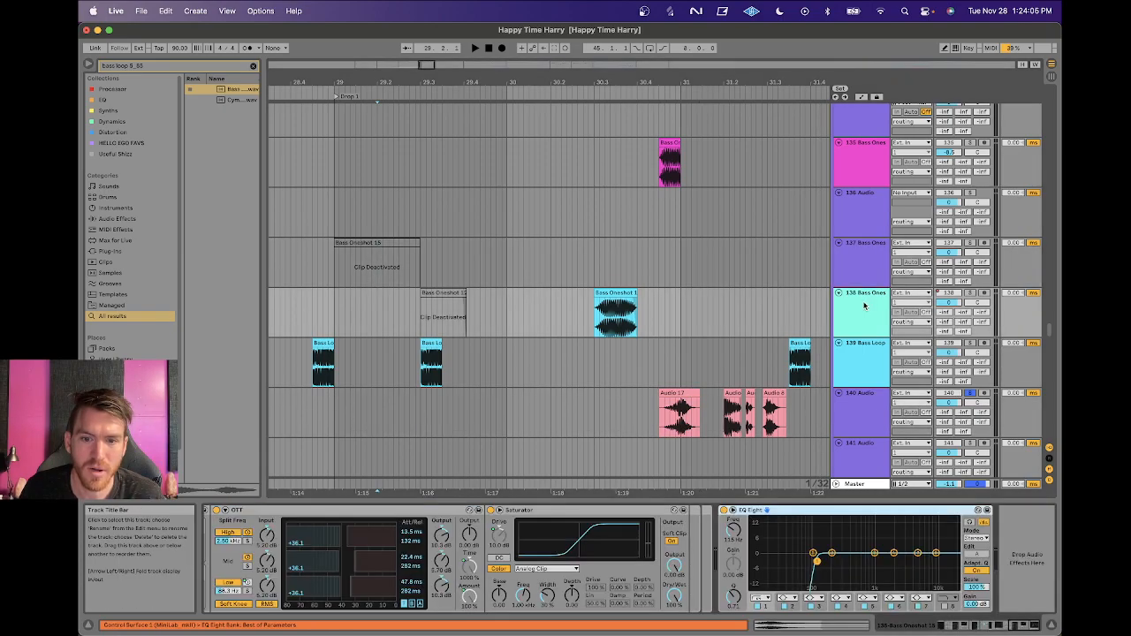
# Audition the XF_PercShak07 clips on track 142 in bar 31, first with all tracks audible, afterwards with track 142 soloed.
pyautogui.scroll(-2, 649, 381)
pyautogui.hscroll(3, 650, 382)
pyautogui.click(656, 368)
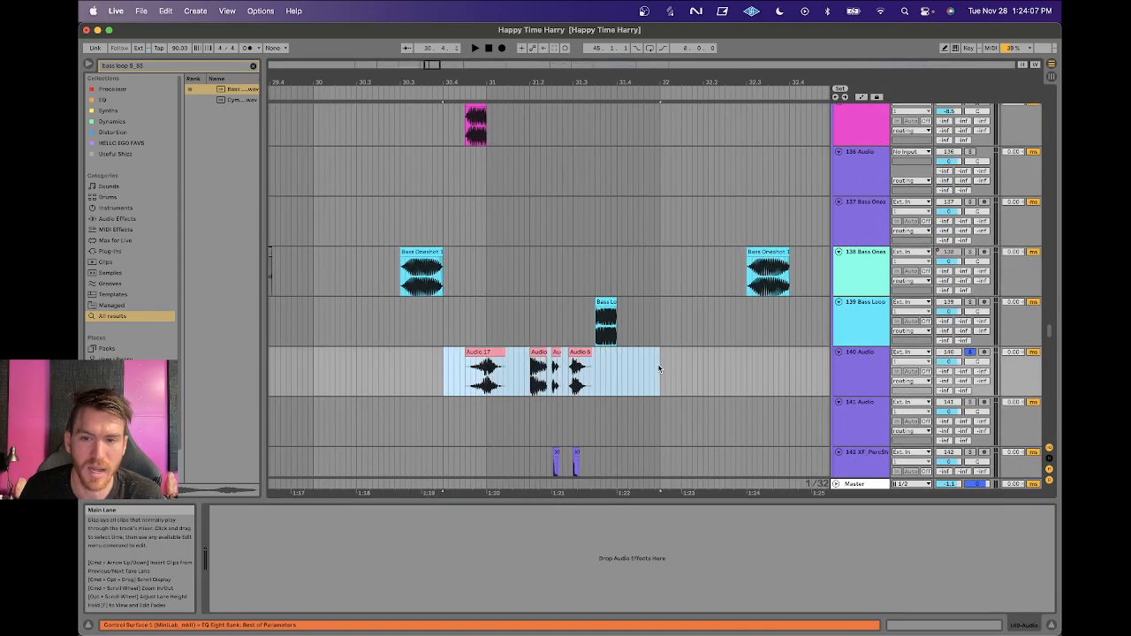
pyautogui.scroll(-5, 658, 369)
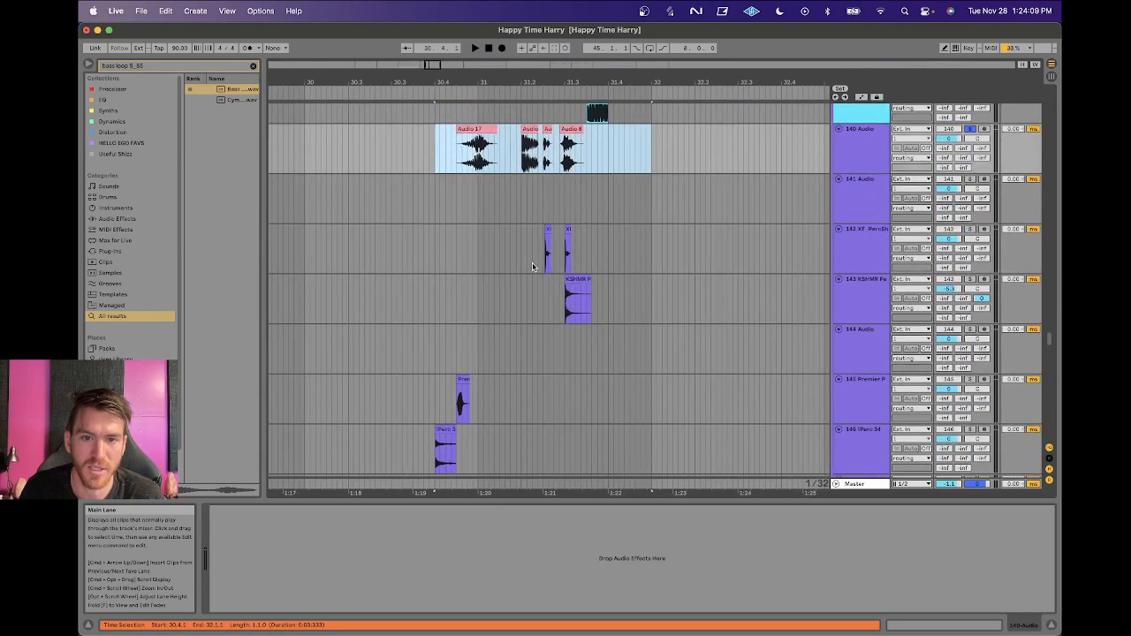
pyautogui.click(535, 267)
pyautogui.moveTo(561, 82); pyautogui.dragTo(561, 81)
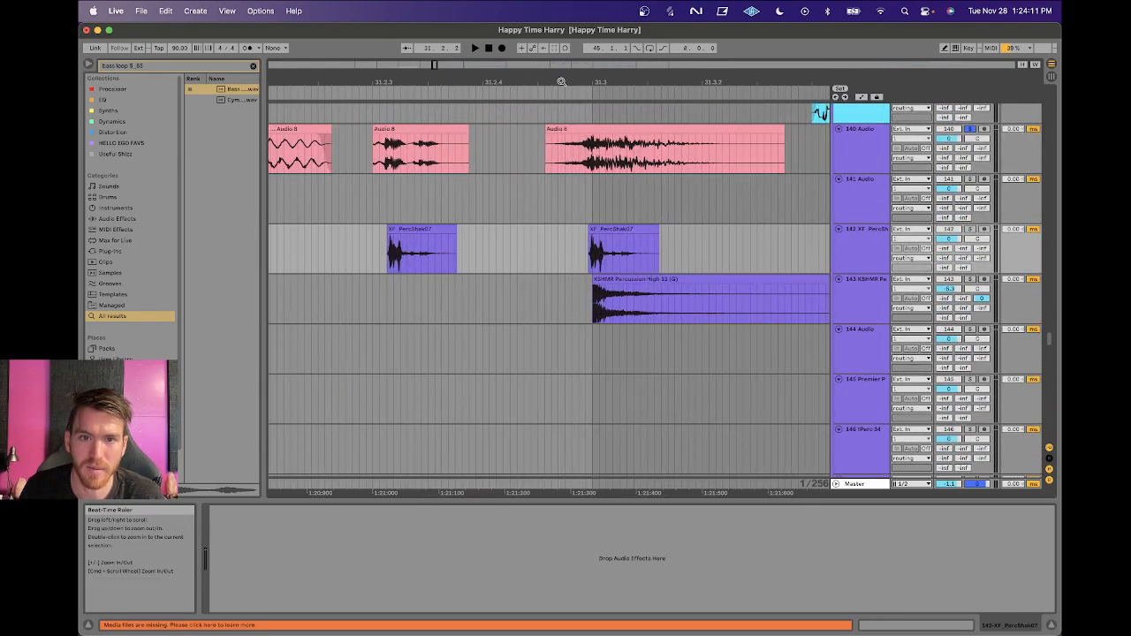
pyautogui.hscroll(-5, 606, 239)
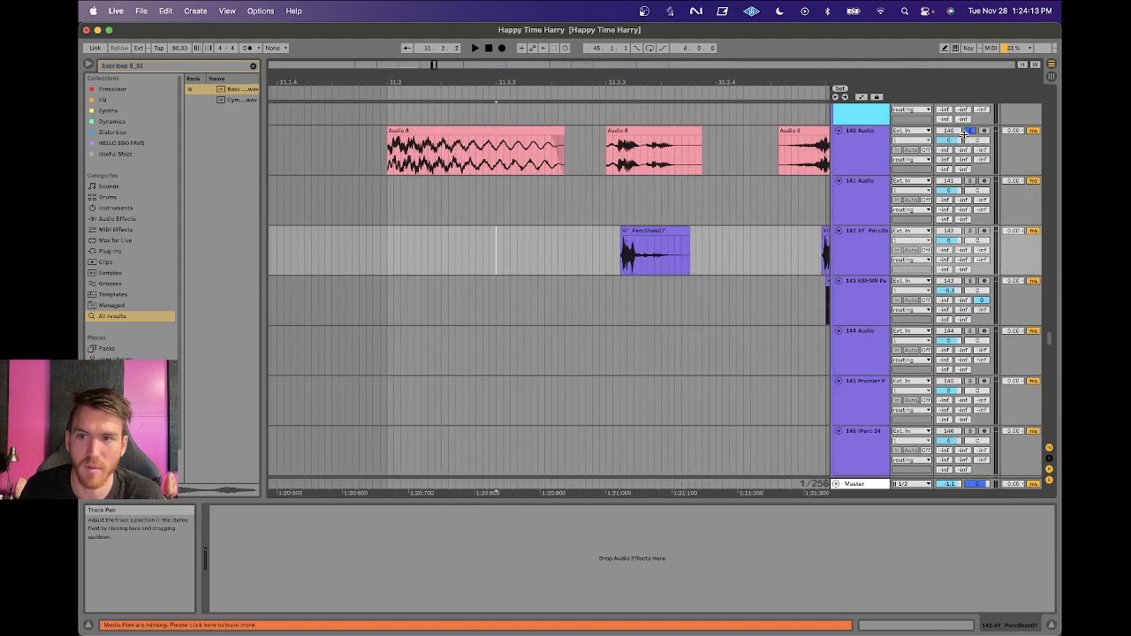
pyautogui.click(563, 243)
pyautogui.press('space')
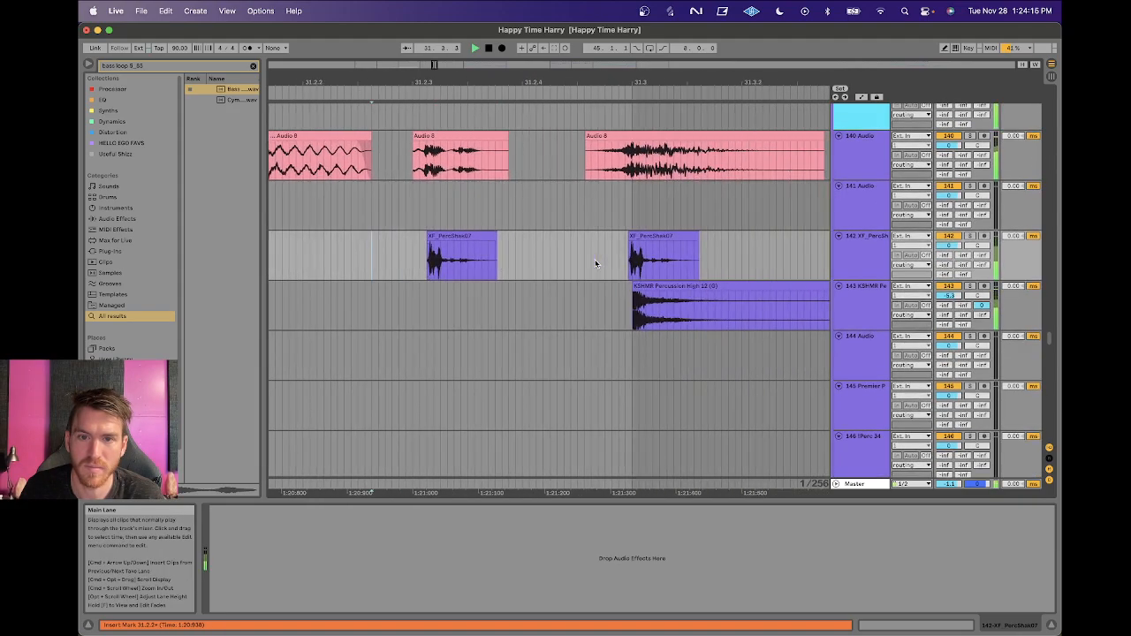
pyautogui.moveTo(618, 86); pyautogui.dragTo(617, 81)
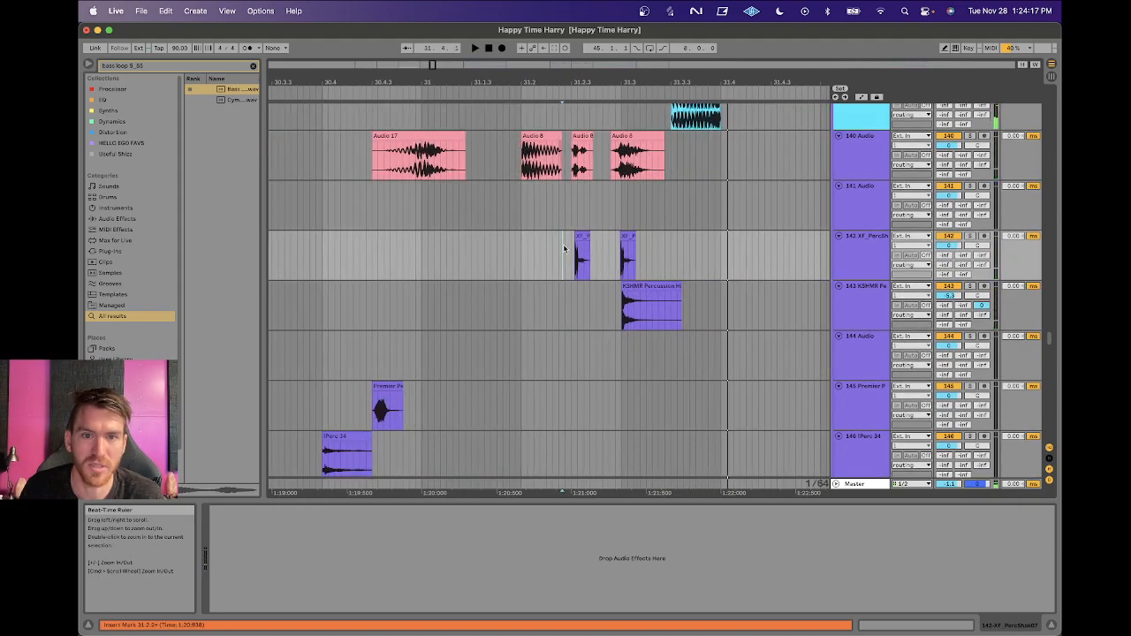
pyautogui.click(969, 237)
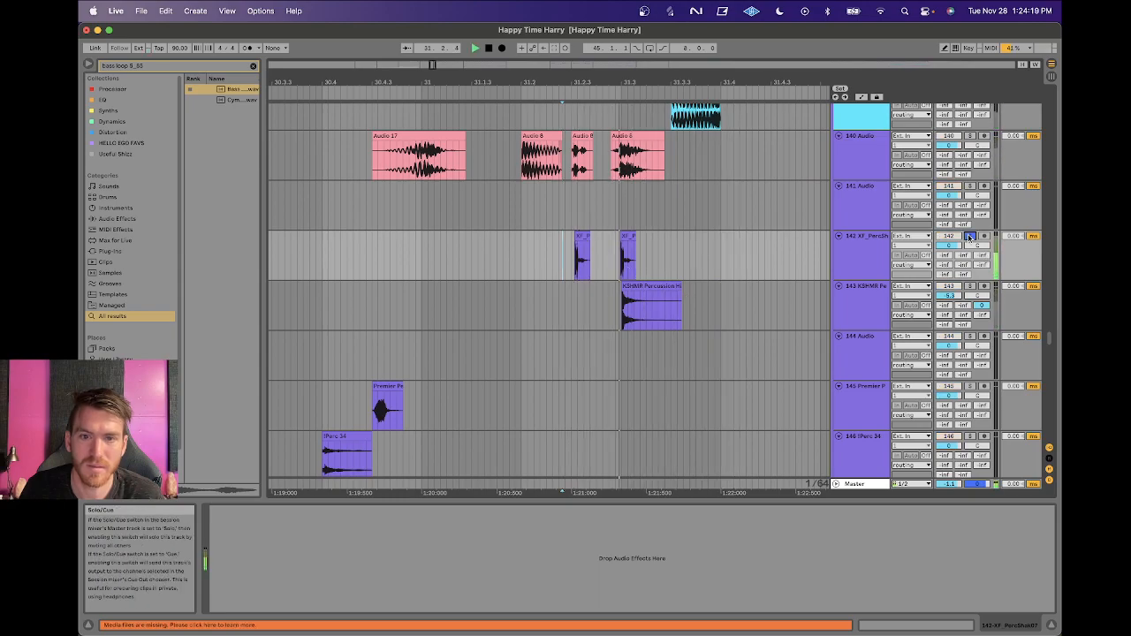
# Unsolo track 142, show track 139's device chain, and play the arrangement from its Bass Loop 2 clip through bar 33.
pyautogui.scroll(3, 561, 207)
pyautogui.hscroll(2, 560, 206)
pyautogui.click(888, 254)
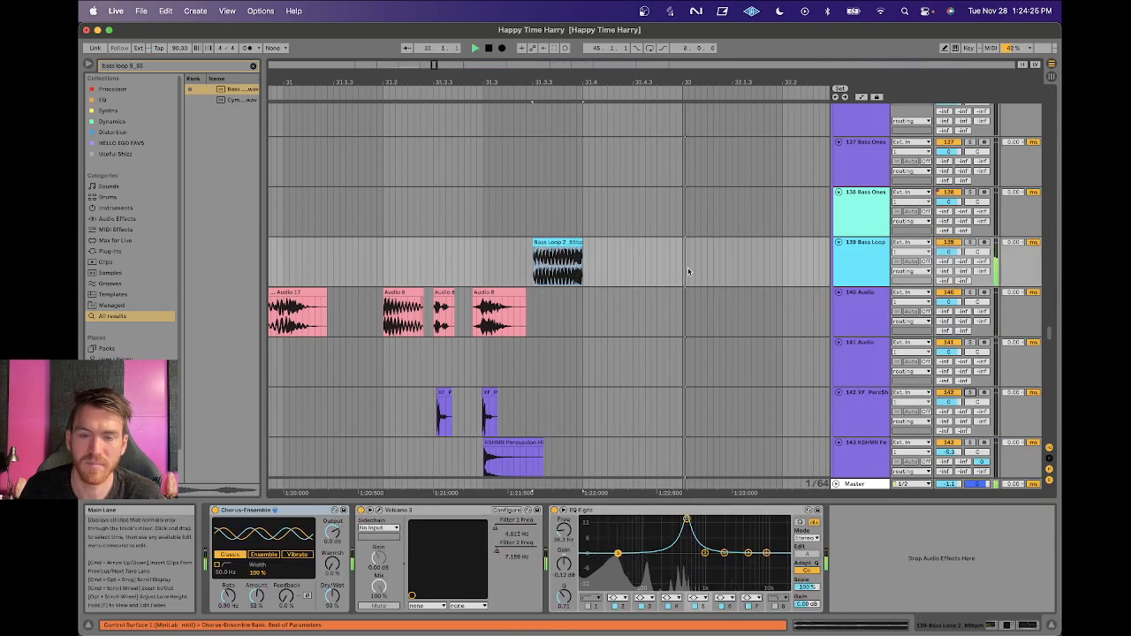
pyautogui.scroll(5, 688, 267)
pyautogui.scroll(-4, 652, 169)
pyautogui.scroll(-3, 651, 168)
pyautogui.hscroll(2, 651, 169)
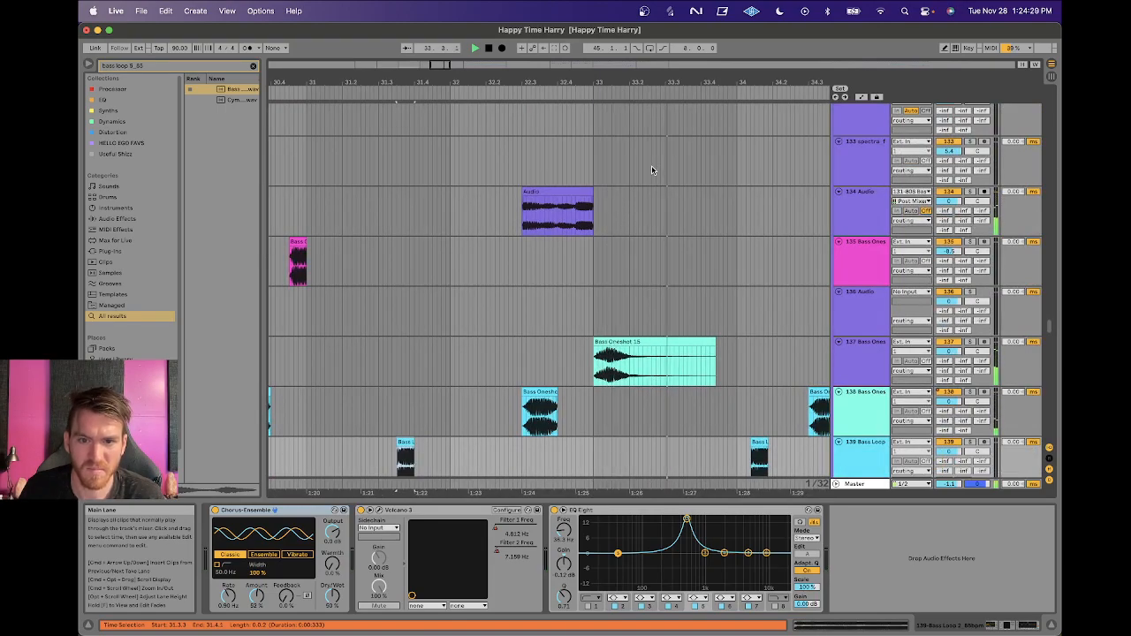
pyautogui.hscroll(2, 651, 169)
pyautogui.press('space')
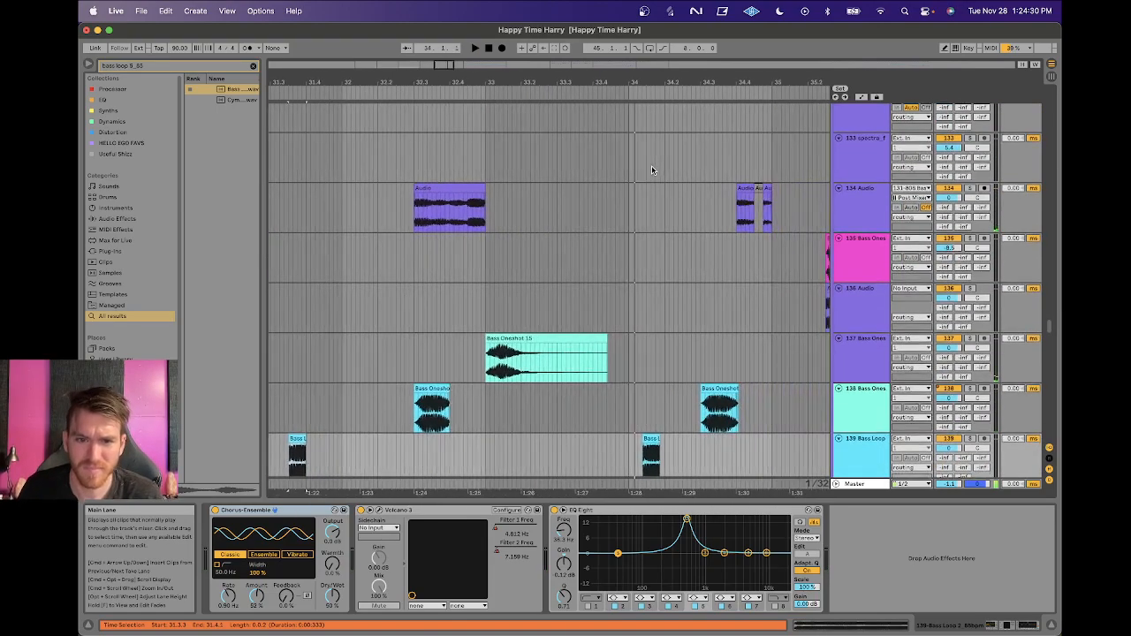
# Solo track 137 and audition its Bass Oneshot 15 clip at bar 33 with the track's EQ Eight in view.
pyautogui.click(512, 339)
pyautogui.hscroll(-1, 511, 339)
pyautogui.click(489, 354)
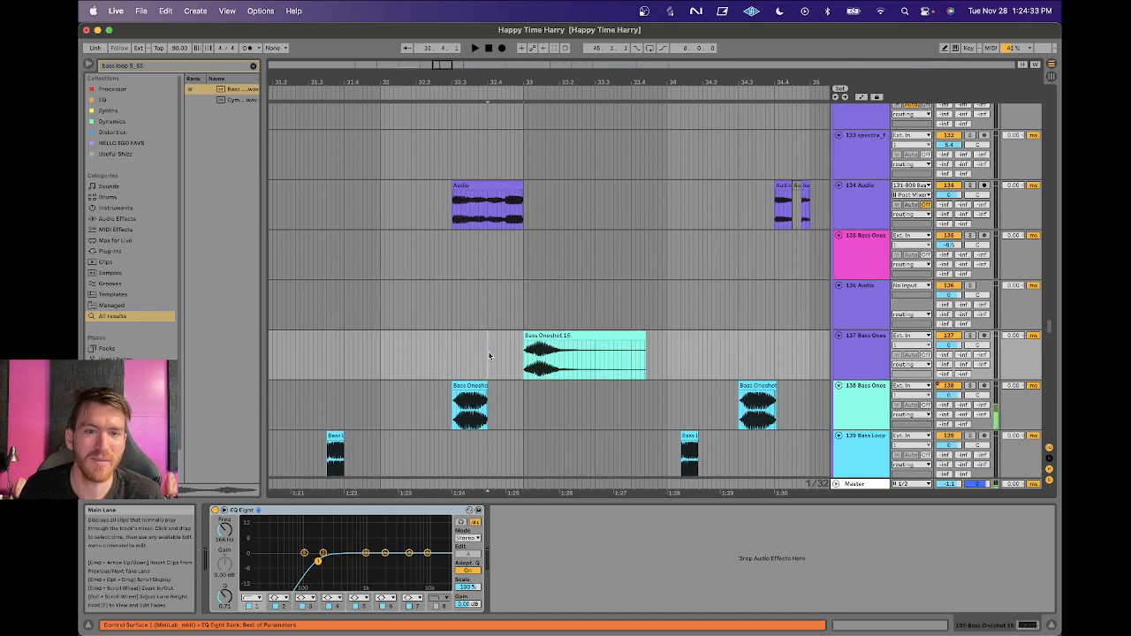
pyautogui.click(970, 336)
pyautogui.press('space')
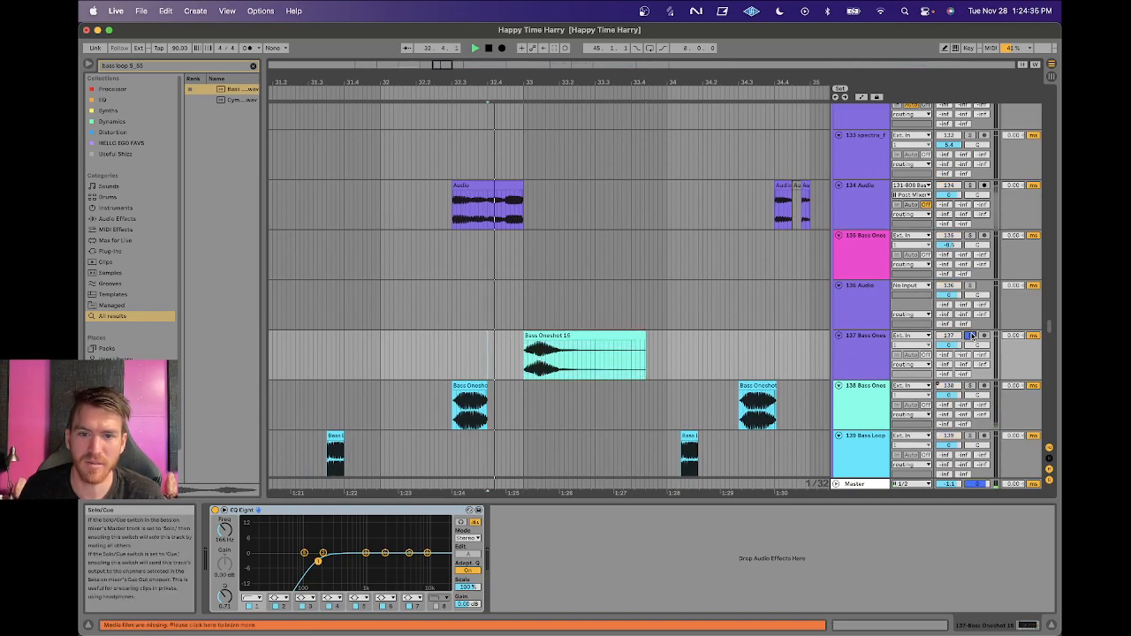
pyautogui.click(863, 356)
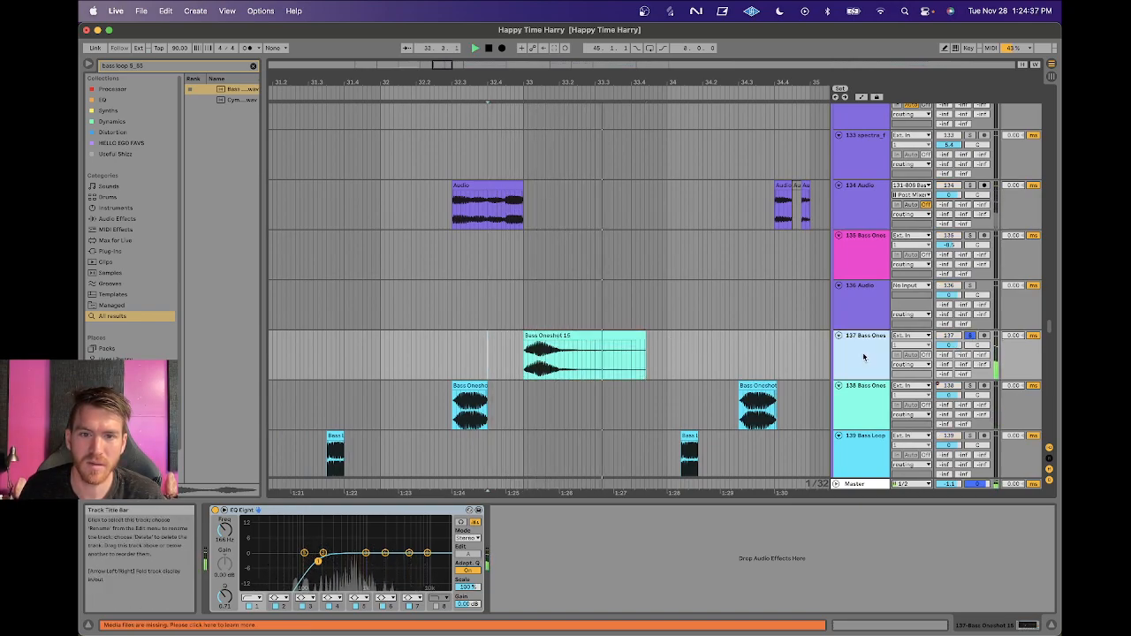
# Search the browser for the Bass Oneshot 15 clip's source sample and widen the results list to read the file names.
pyautogui.click(550, 336)
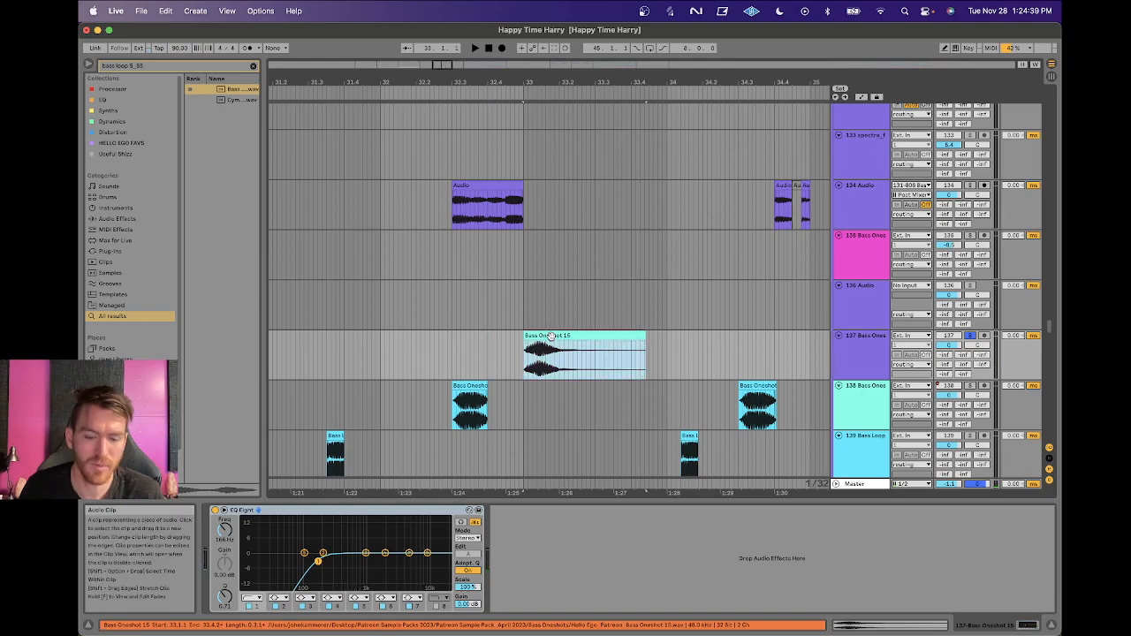
pyautogui.press('super+f')
pyautogui.write('bass oneshot 15')
pyautogui.moveTo(259, 181); pyautogui.dragTo(412, 181)
# Insert an audio track below track 137 and place Hello Ego_Patreon_Bass Oneshot 15.wav on it at bar 33.
pyautogui.click(858, 353)
pyautogui.press('super+t')
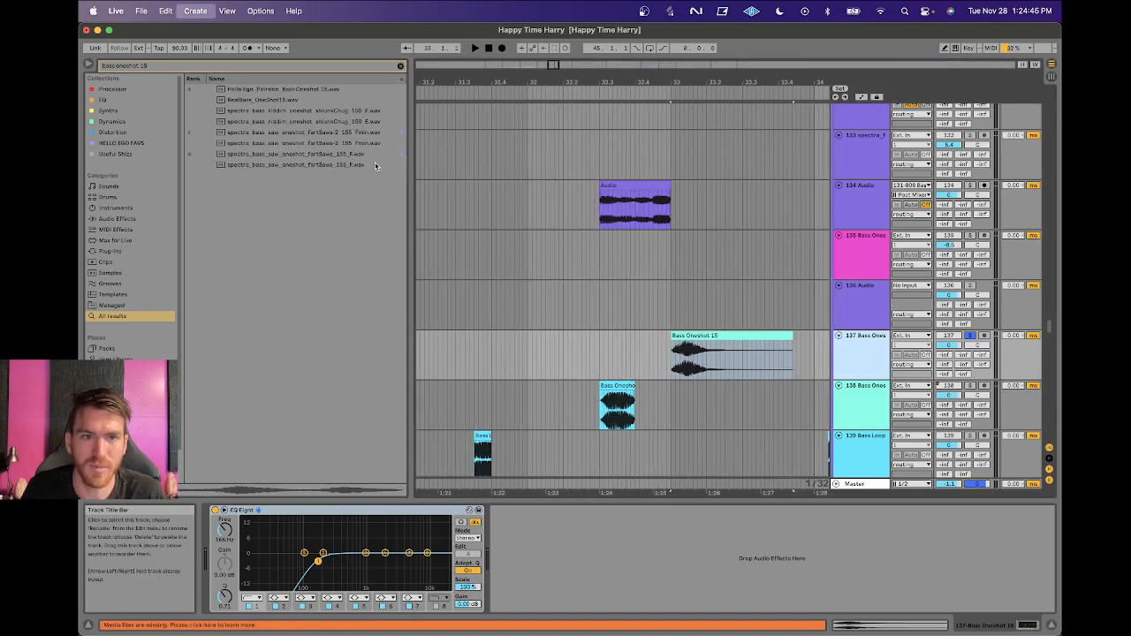
pyautogui.moveTo(289, 91); pyautogui.dragTo(705, 387)
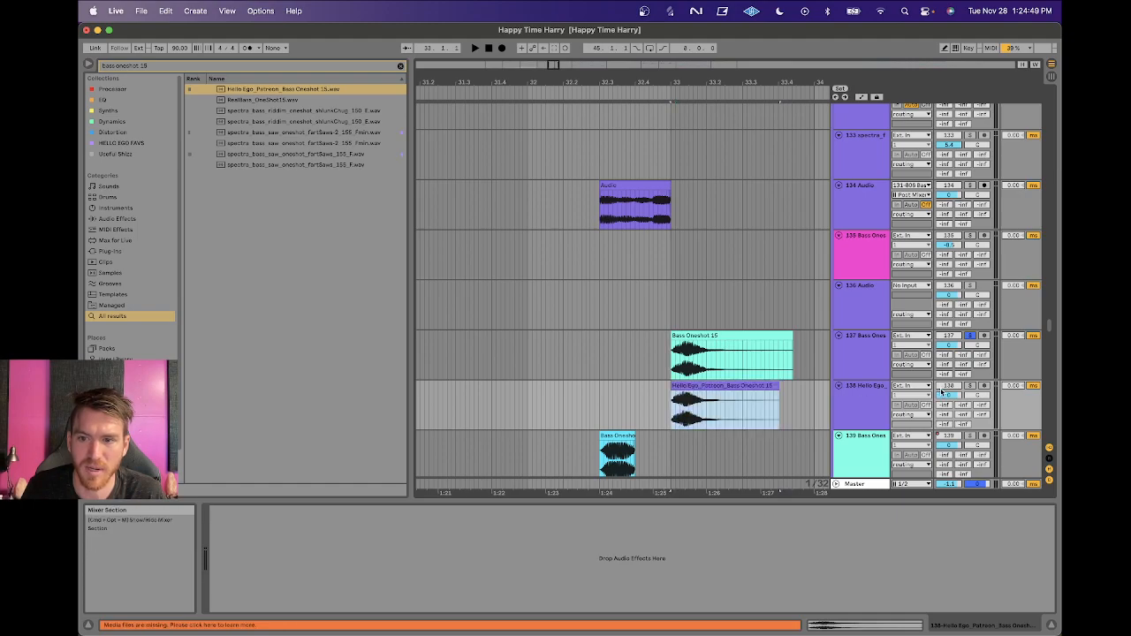
# Play bar 33 to compare the processed clip with the original sample, and delete the added comparison track.
pyautogui.press('space')
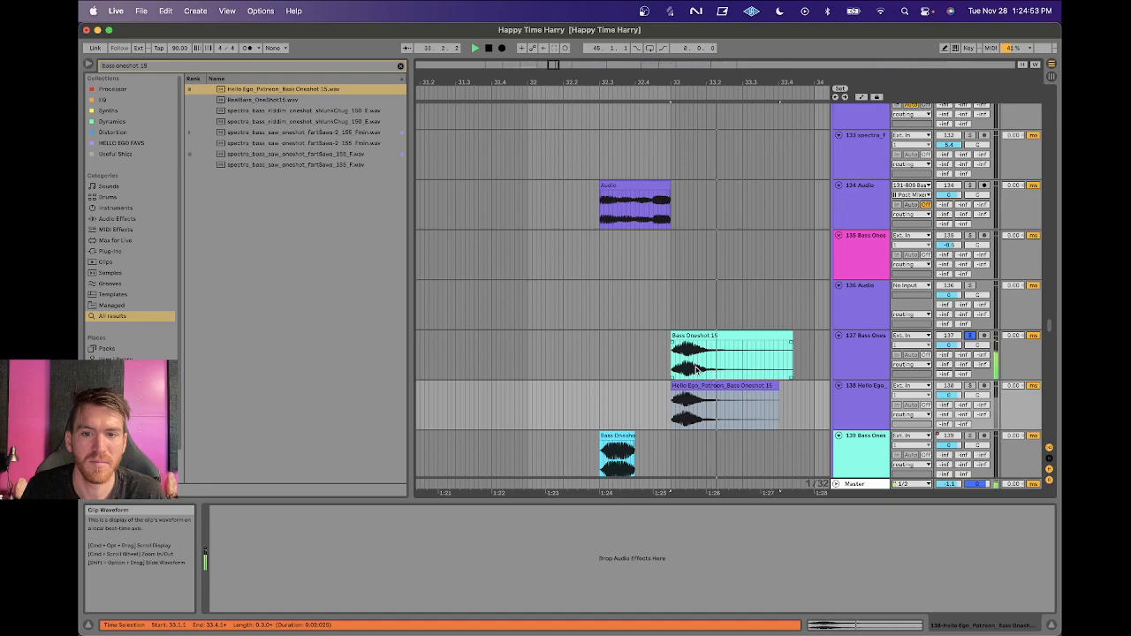
pyautogui.click(875, 413)
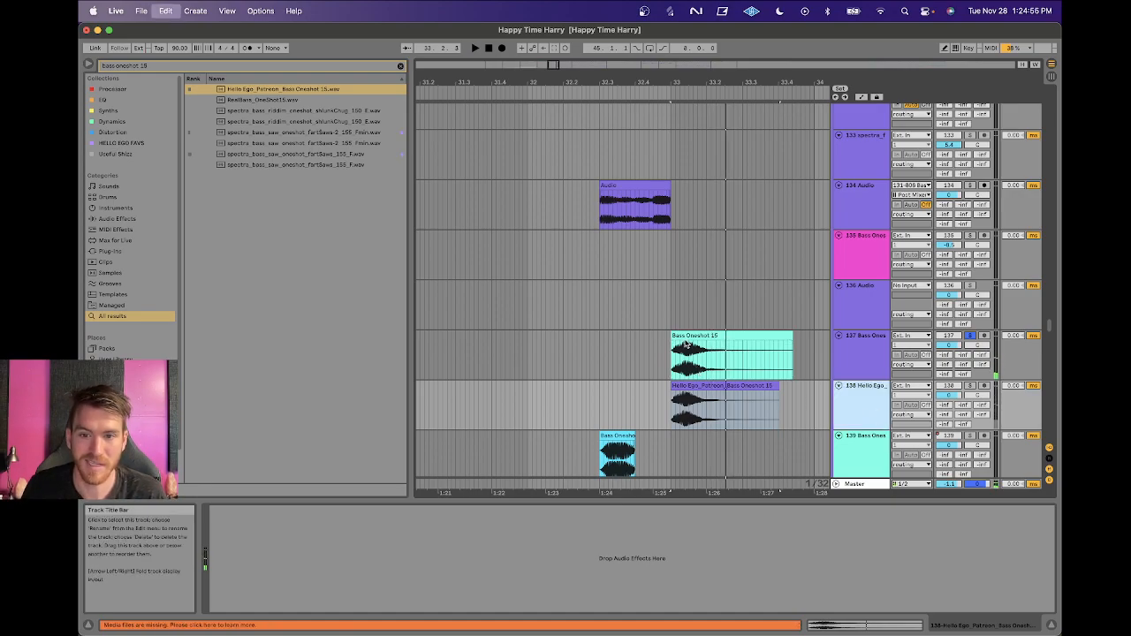
pyautogui.press('Delete')
# Solo track 134, audition its Audio clip ending at bar 33, and narrow the browser again.
pyautogui.hscroll(4, 686, 344)
pyautogui.scroll(2, 686, 344)
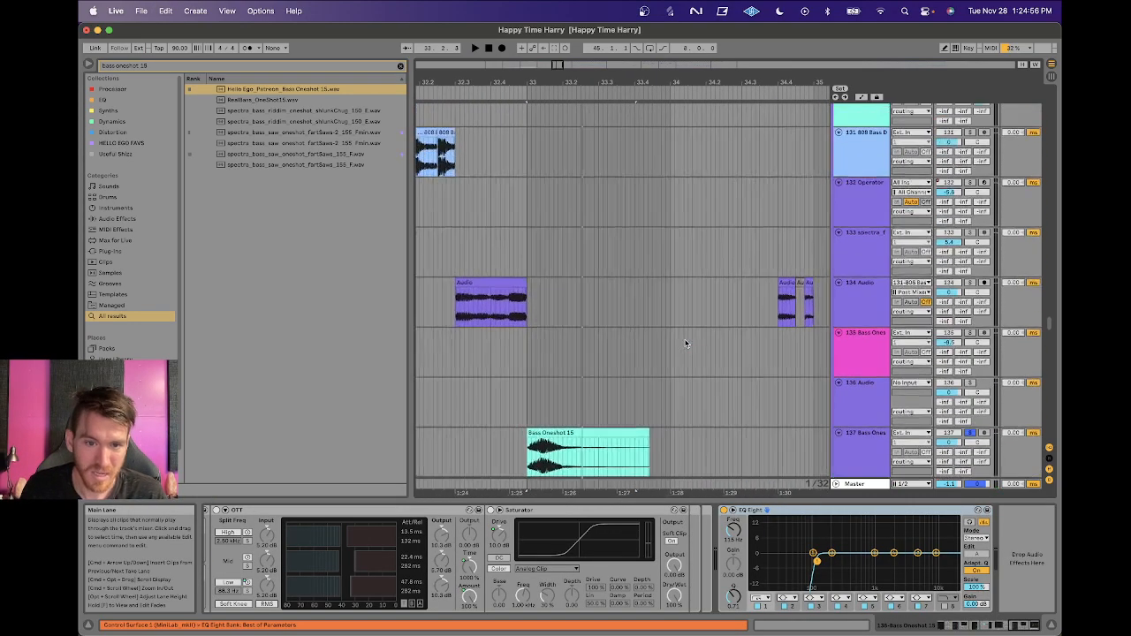
pyautogui.click(479, 284)
pyautogui.press('space')
pyautogui.hscroll(3, 677, 364)
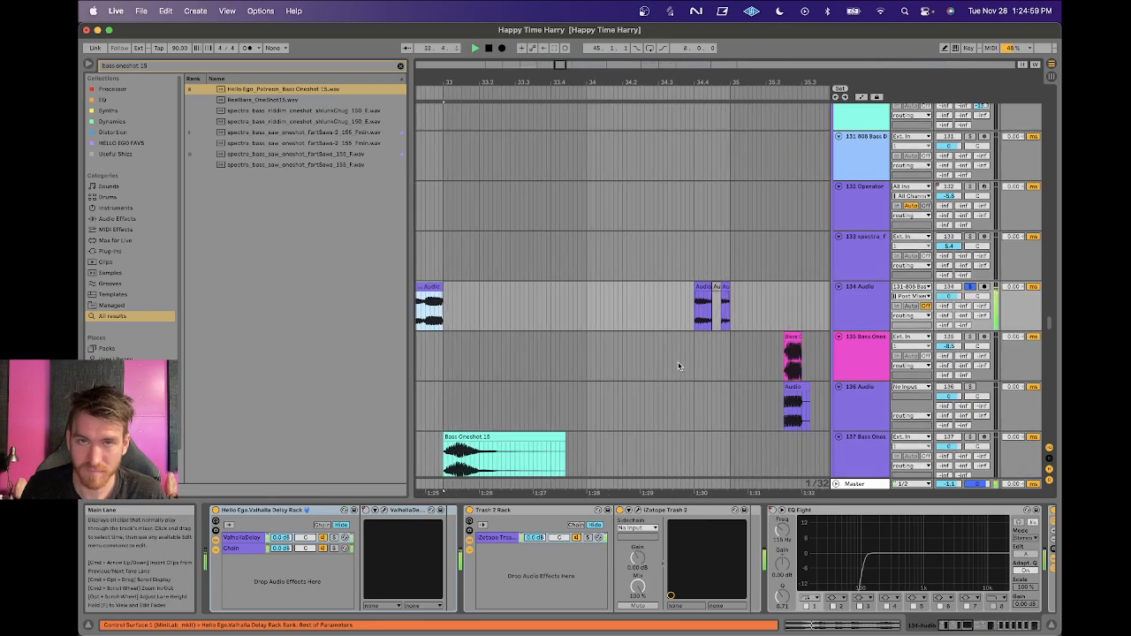
pyautogui.moveTo(411, 327); pyautogui.dragTo(232, 327)
pyautogui.press('space')
# Set the playback start at 34.4.1 on track 134, unsolo the track, and play into bar 35.
pyautogui.scroll(1, 509, 322)
pyautogui.click(509, 322)
pyautogui.hscroll(5, 480, 313)
pyautogui.scroll(5, 480, 313)
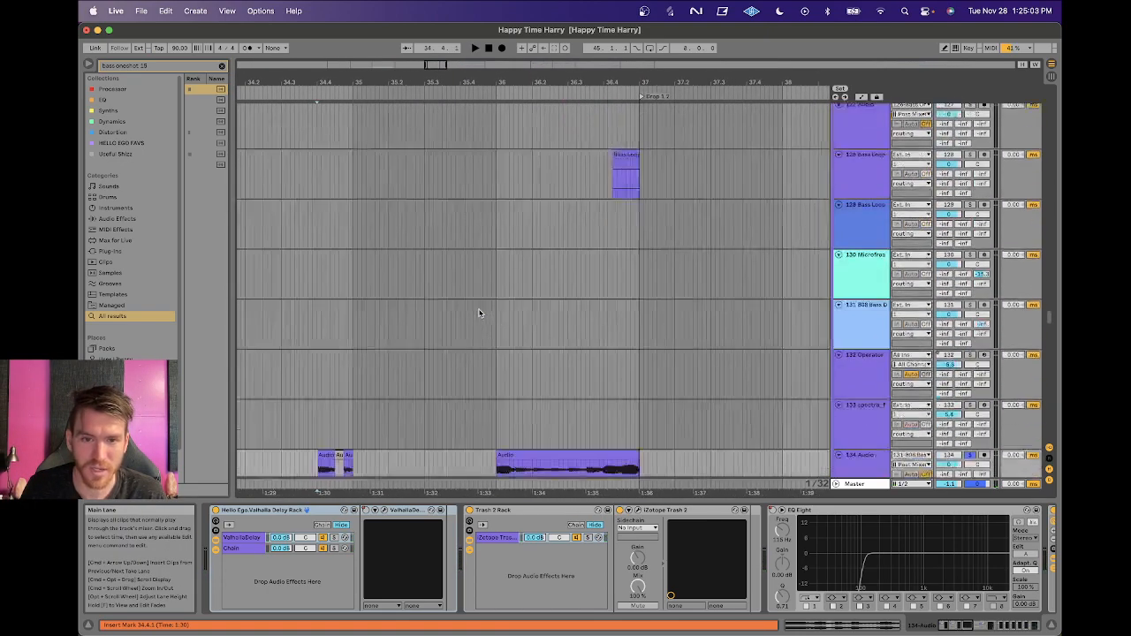
pyautogui.scroll(4, 480, 313)
pyautogui.press('space')
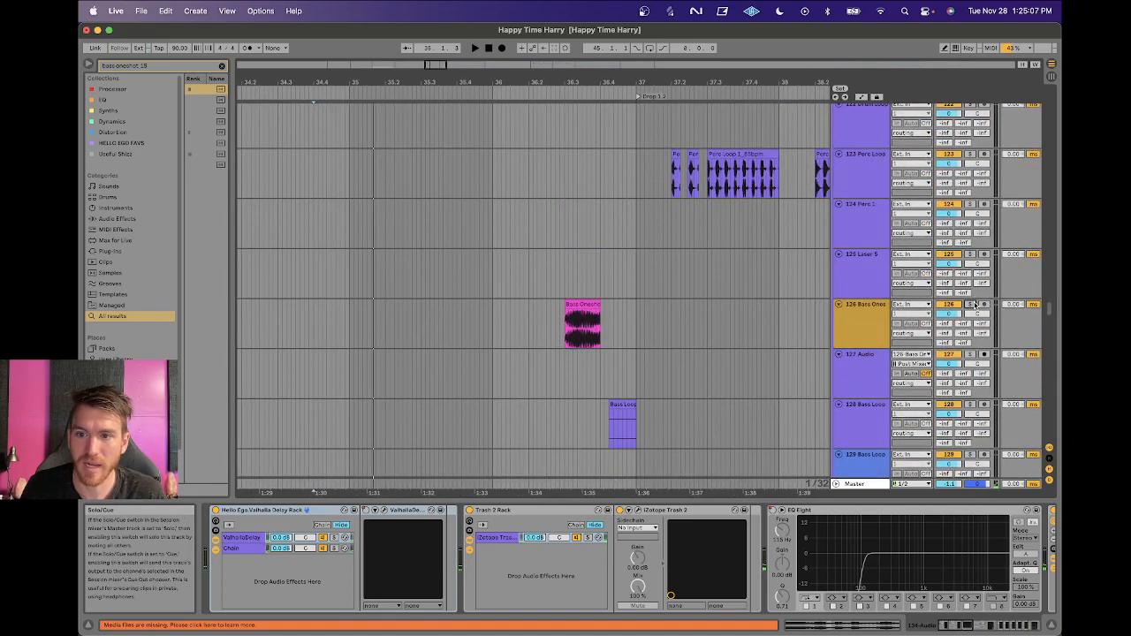
# Play the arrangement from the audio clip in bar 36 on track 140 into Drop 1.2.
pyautogui.scroll(-7, 614, 286)
pyautogui.scroll(-8, 614, 285)
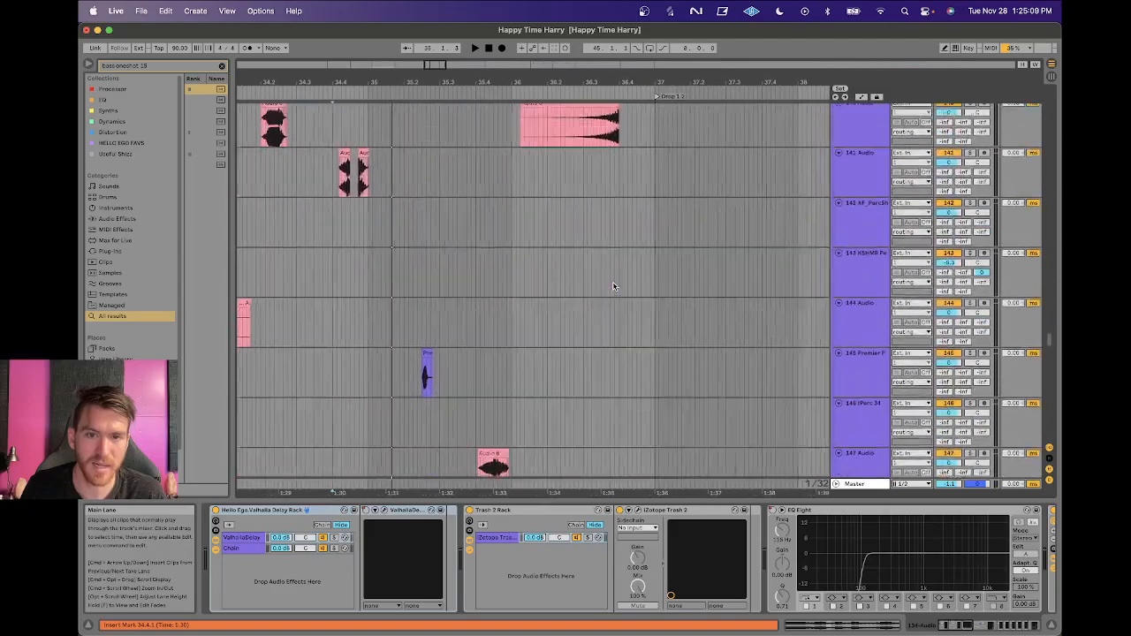
pyautogui.click(585, 223)
pyautogui.click(585, 227)
pyautogui.press('space')
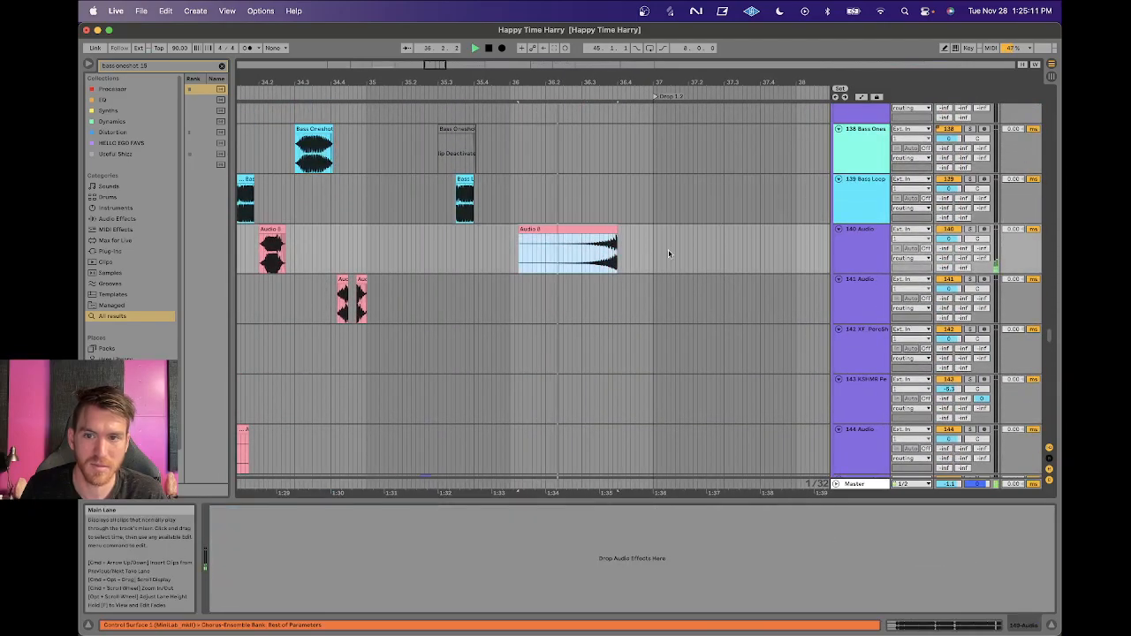
pyautogui.scroll(15, 791, 245)
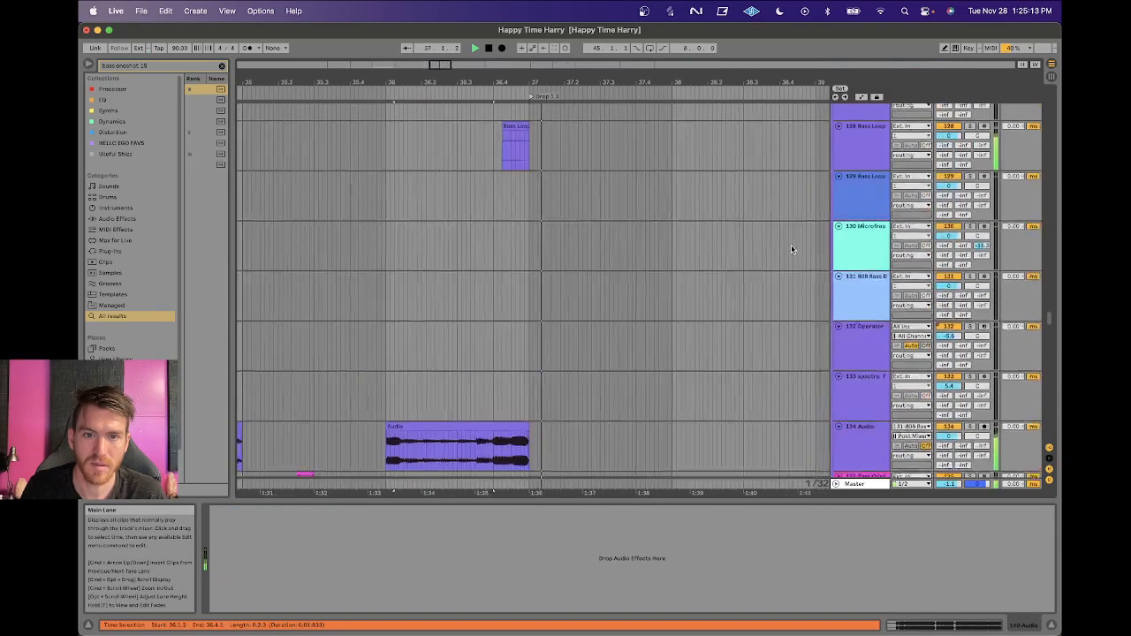
pyautogui.scroll(5, 791, 250)
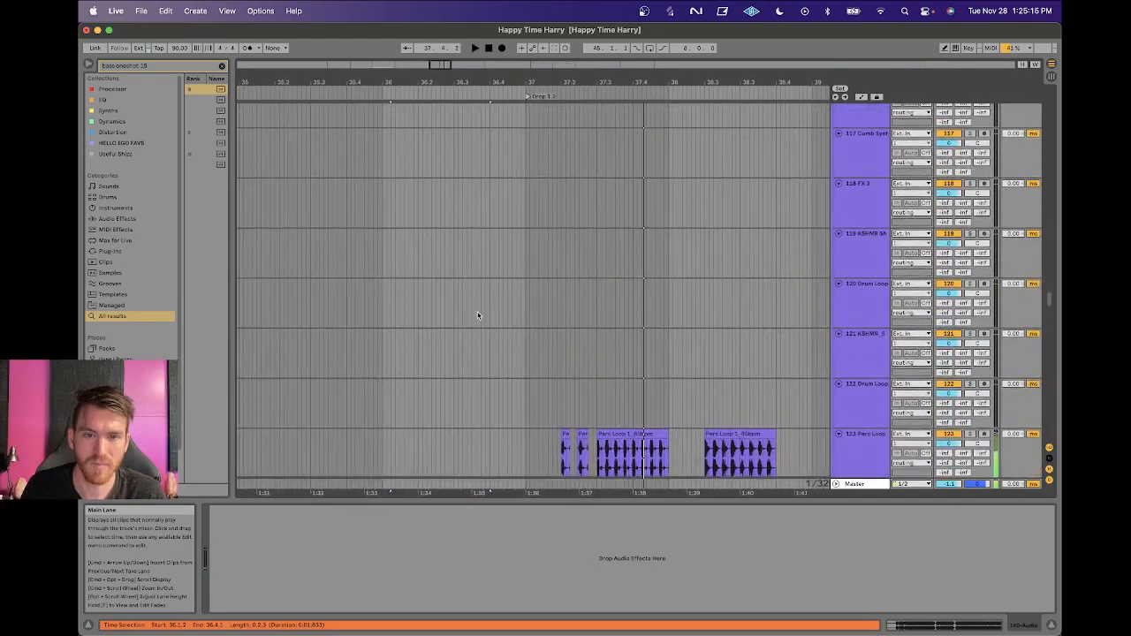
# Play the transition into Drop 1.2 from 36.3.4 on track 114 and look over the bass and comb tracks above it.
pyautogui.click(458, 300)
pyautogui.press('space')
pyautogui.rightClick(520, 309)
pyautogui.press('Escape')
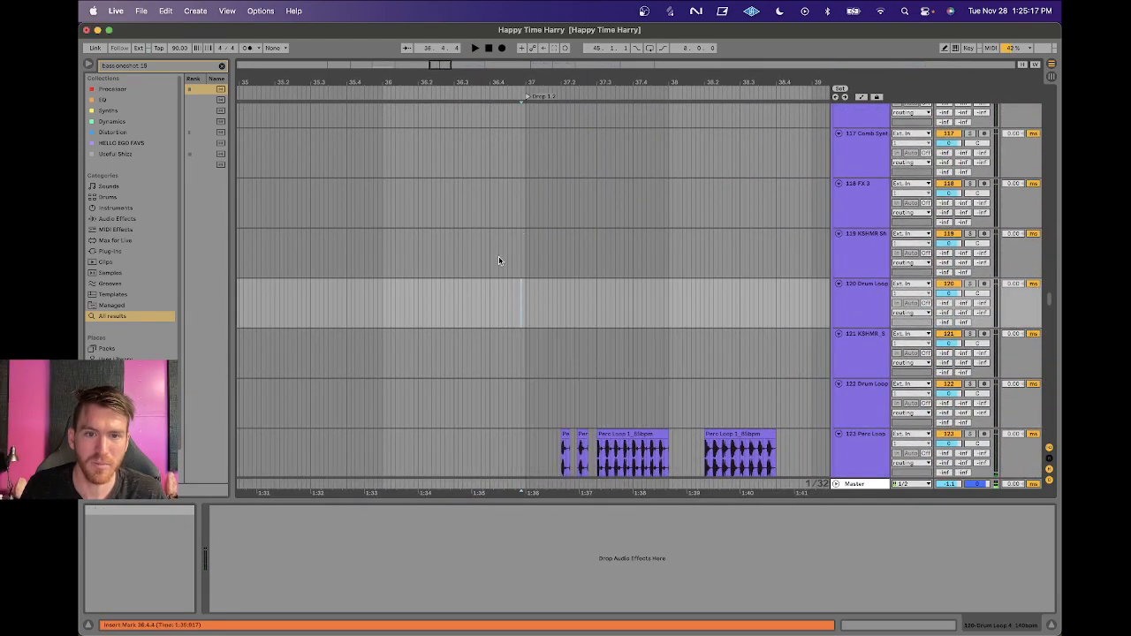
pyautogui.scroll(4, 498, 256)
pyautogui.click(481, 277)
pyautogui.press('space')
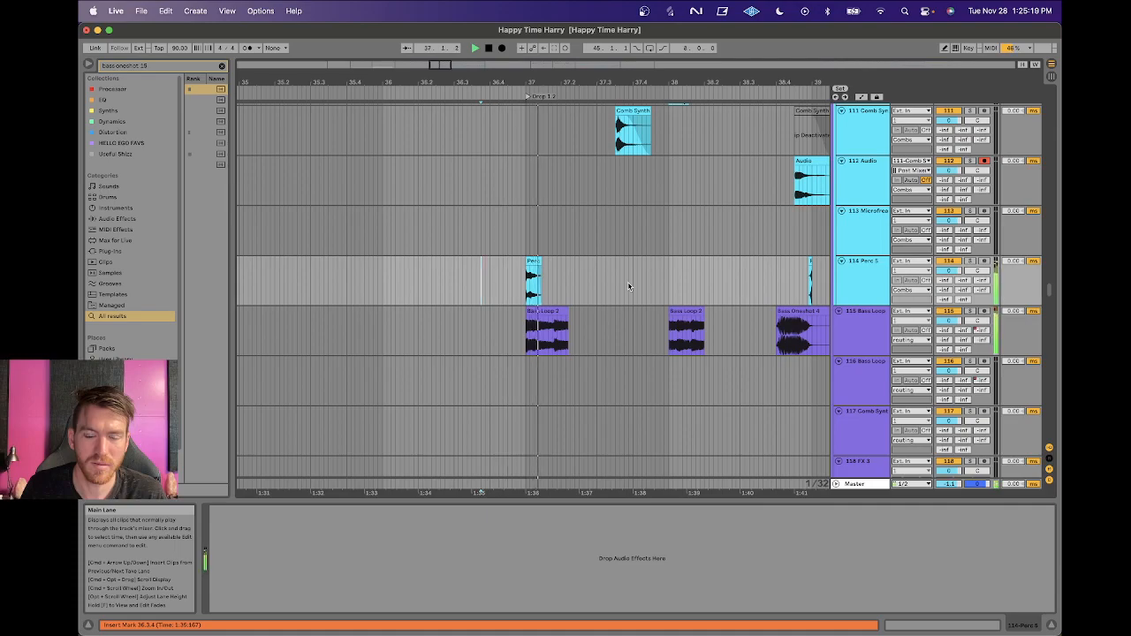
pyautogui.scroll(15, 628, 286)
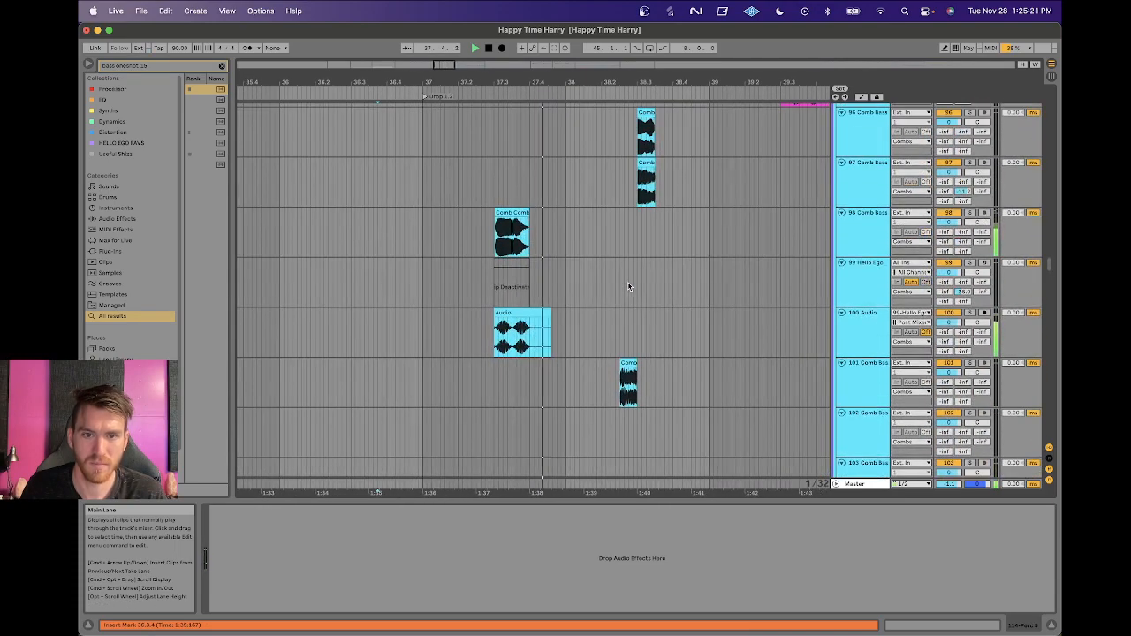
pyautogui.press('space')
# Play from the start of Drop 1.2 at 37.1.1 and examine the comb bass clips around tracks 93 to 101.
pyautogui.click(428, 270)
pyautogui.scroll(3, 592, 280)
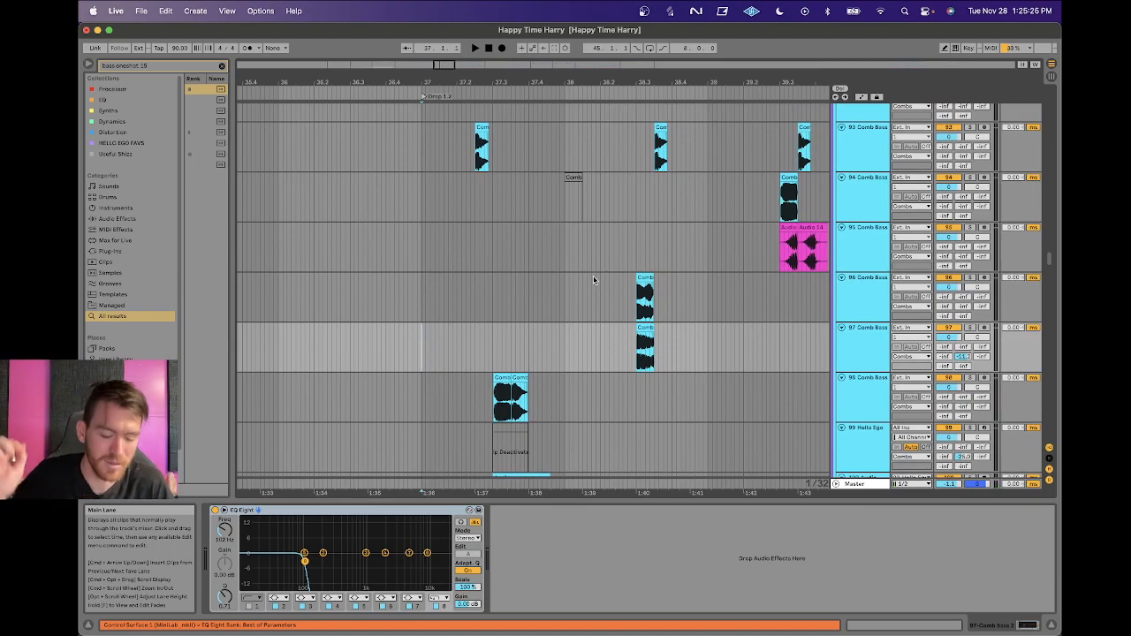
pyautogui.press('space')
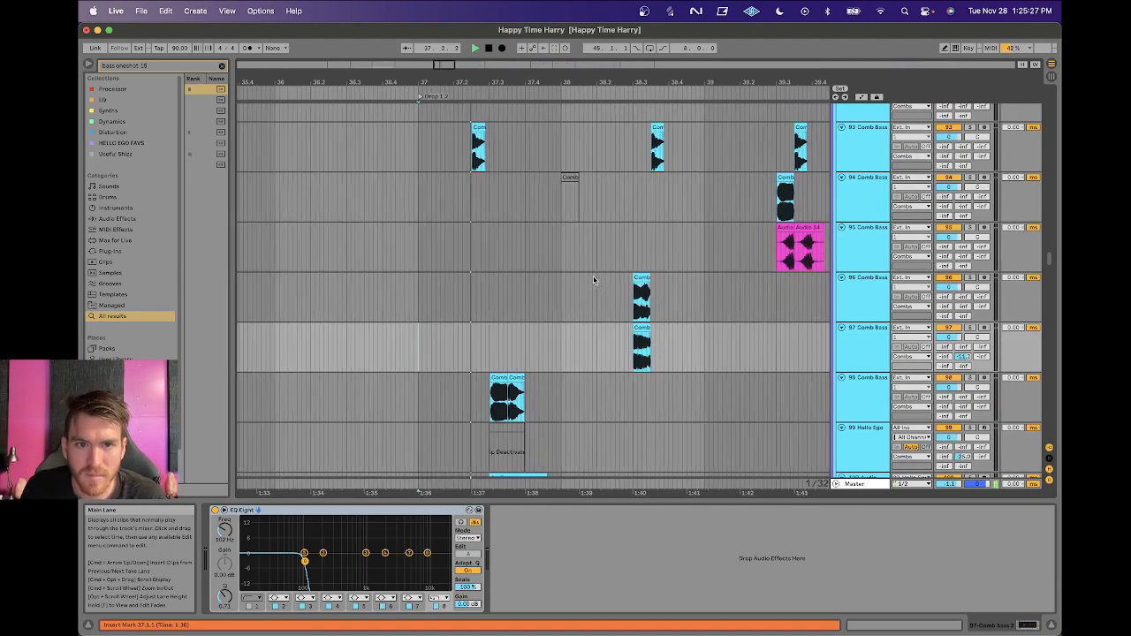
pyautogui.scroll(2, 593, 280)
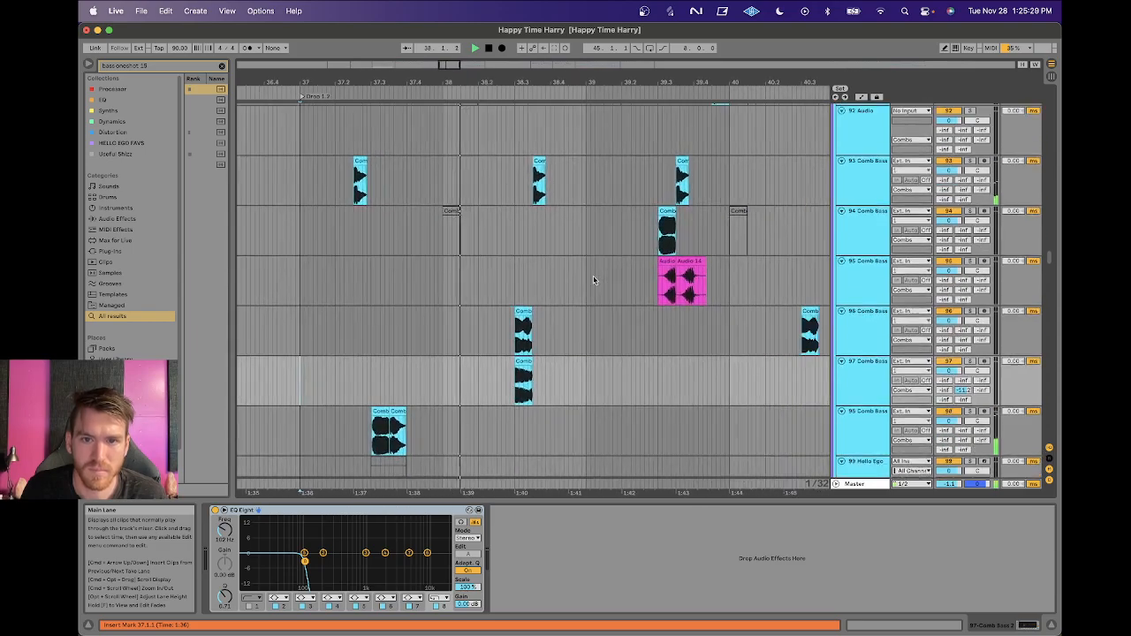
pyautogui.scroll(15, 592, 280)
pyautogui.scroll(-10, 593, 276)
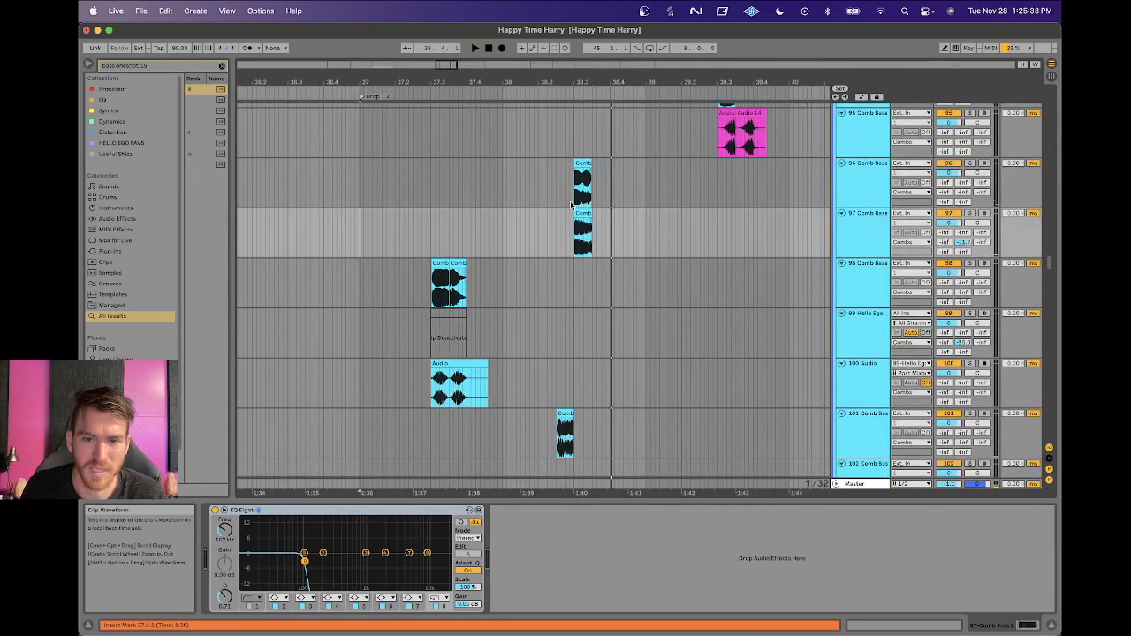
# Look through the track list for the sounds in bar 37 and locate the Perc Loop 1 clips on track 123.
pyautogui.scroll(20, 574, 203)
pyautogui.scroll(-5, 556, 227)
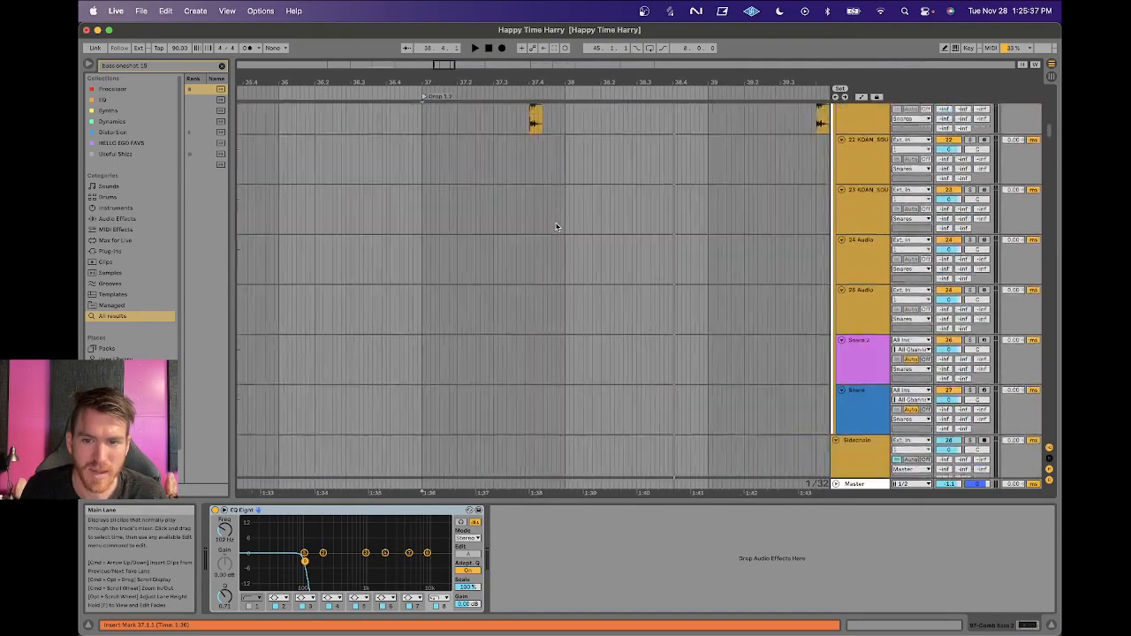
pyautogui.scroll(-20, 556, 228)
pyautogui.scroll(-20, 542, 263)
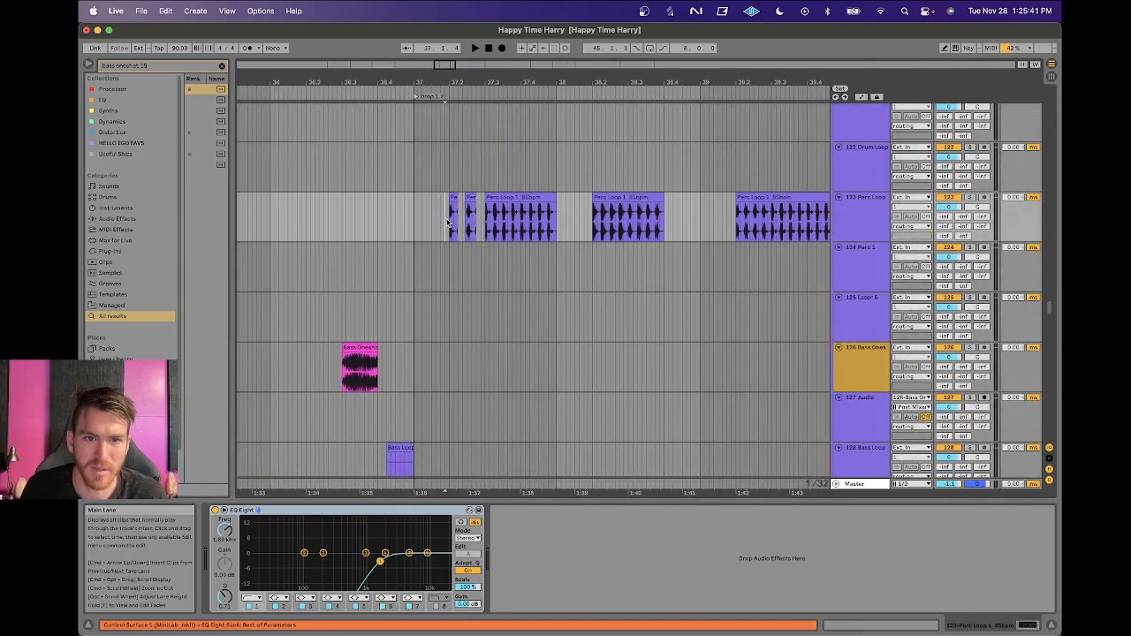
# Play the Perc Loop 1 clips in bar 37 on track 123 with the track soloed.
pyautogui.press('space')
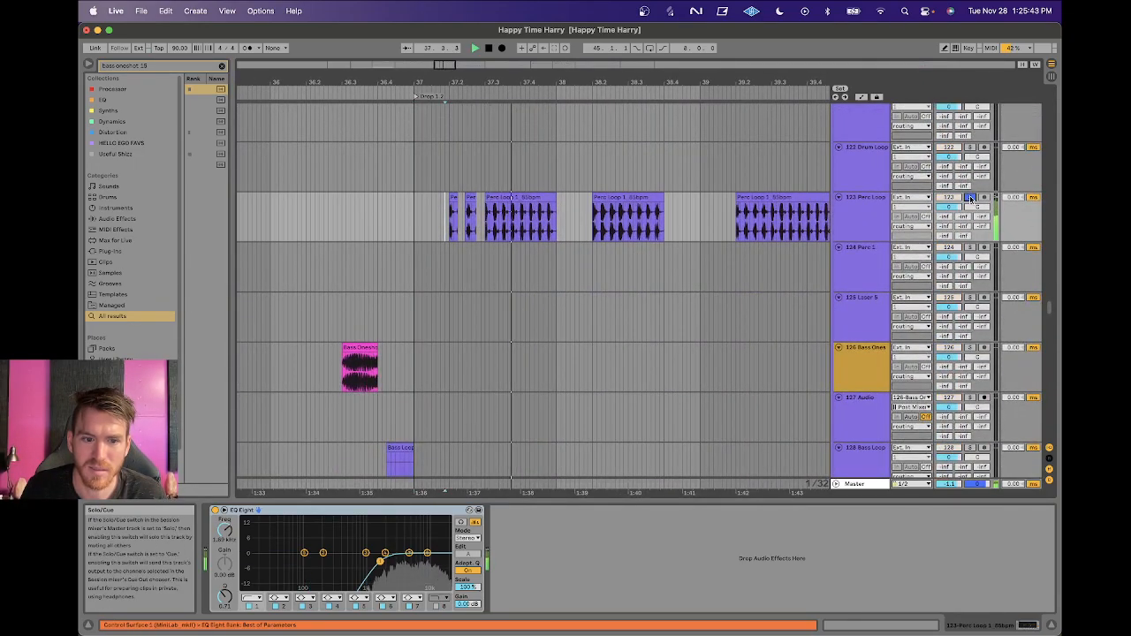
pyautogui.press('space')
pyautogui.click(970, 198)
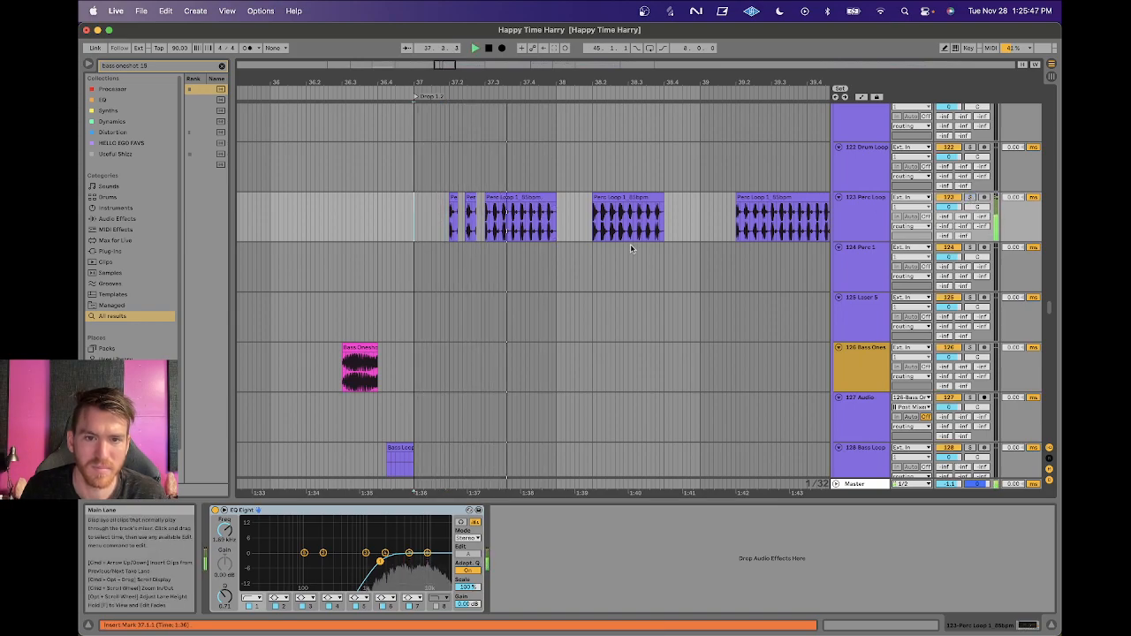
# Play Drop 1.2 in the full mix from 37.1.1 and look through the clips on tracks 116 to 123 around bar 41.
pyautogui.hscroll(3, 631, 246)
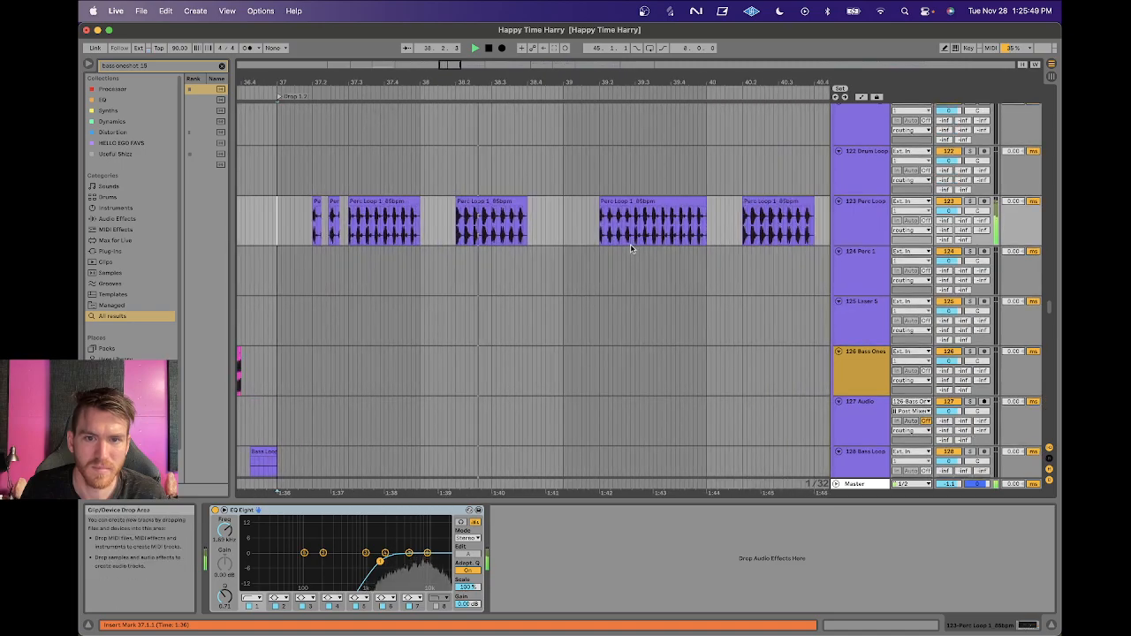
pyautogui.moveTo(631, 83); pyautogui.dragTo(631, 53)
pyautogui.scroll(3, 628, 243)
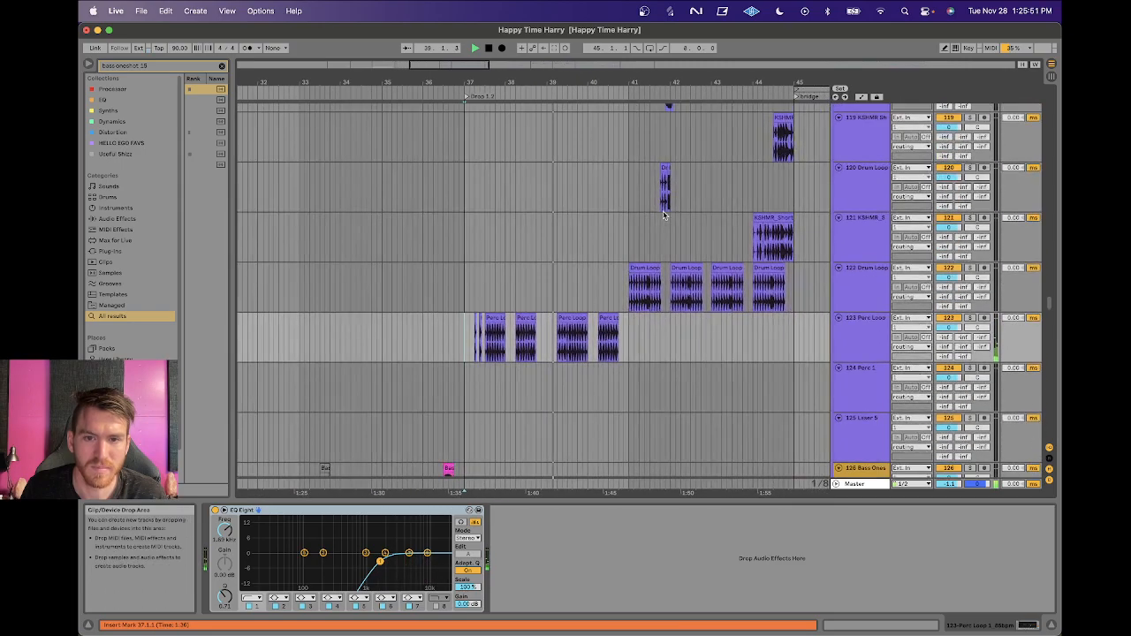
pyautogui.click(628, 243)
pyautogui.scroll(2, 628, 243)
pyautogui.scroll(2, 629, 243)
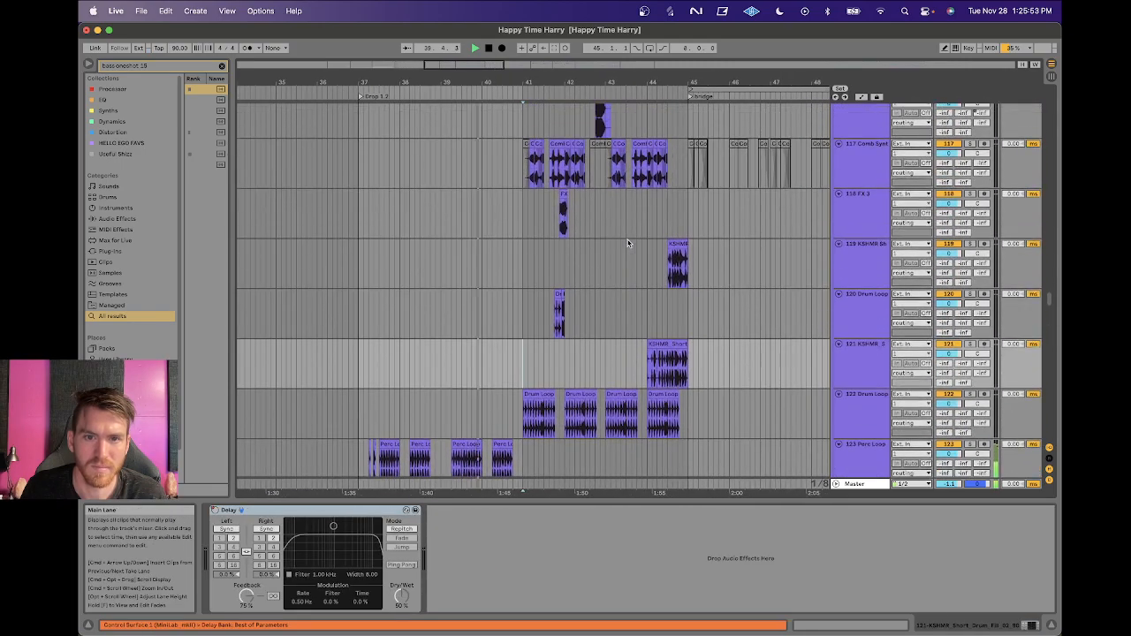
pyautogui.moveTo(535, 81); pyautogui.dragTo(536, 110)
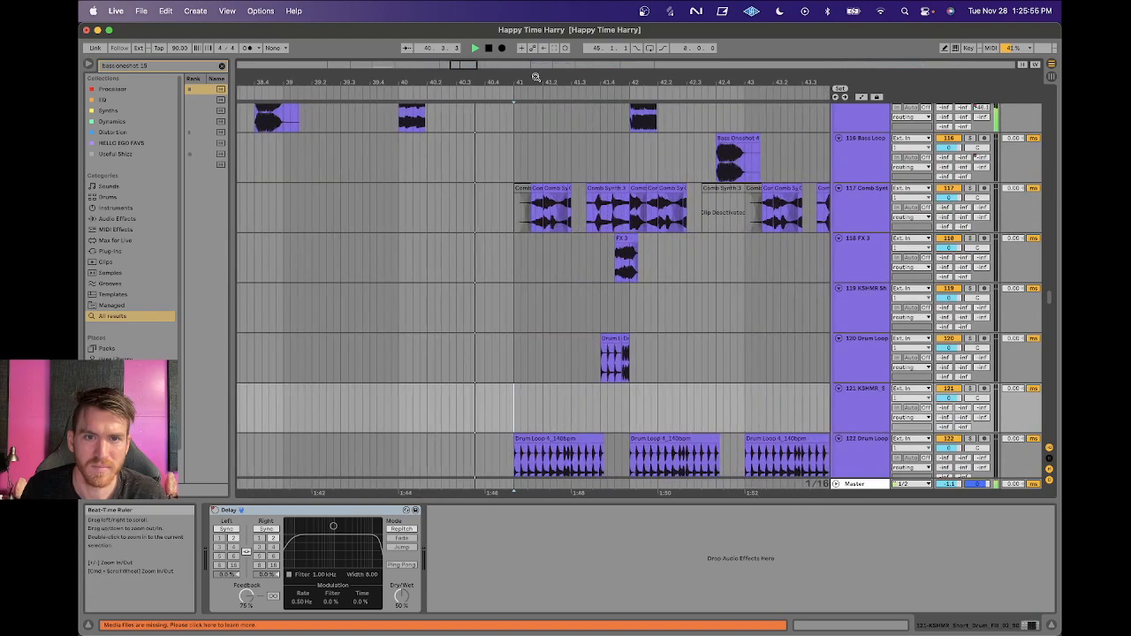
pyautogui.press('space')
# Audition the Bass Loop 2 clip at bar 40 on track 115 in solo, then unsolo the track.
pyautogui.scroll(4, 470, 162)
pyautogui.click(418, 276)
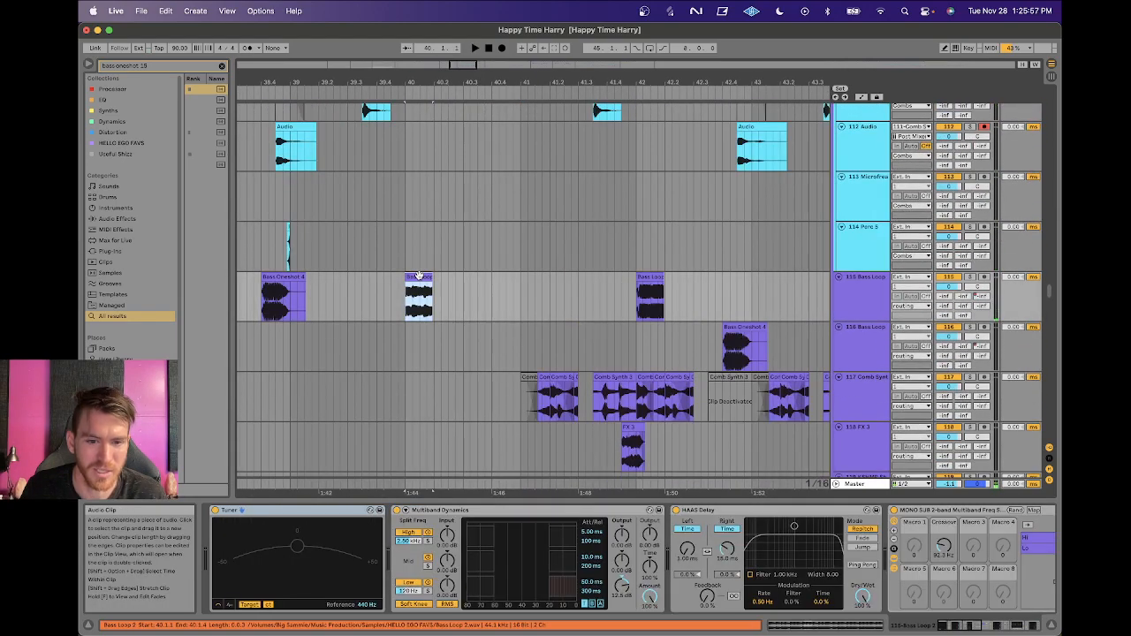
pyautogui.click(969, 277)
pyautogui.press('space')
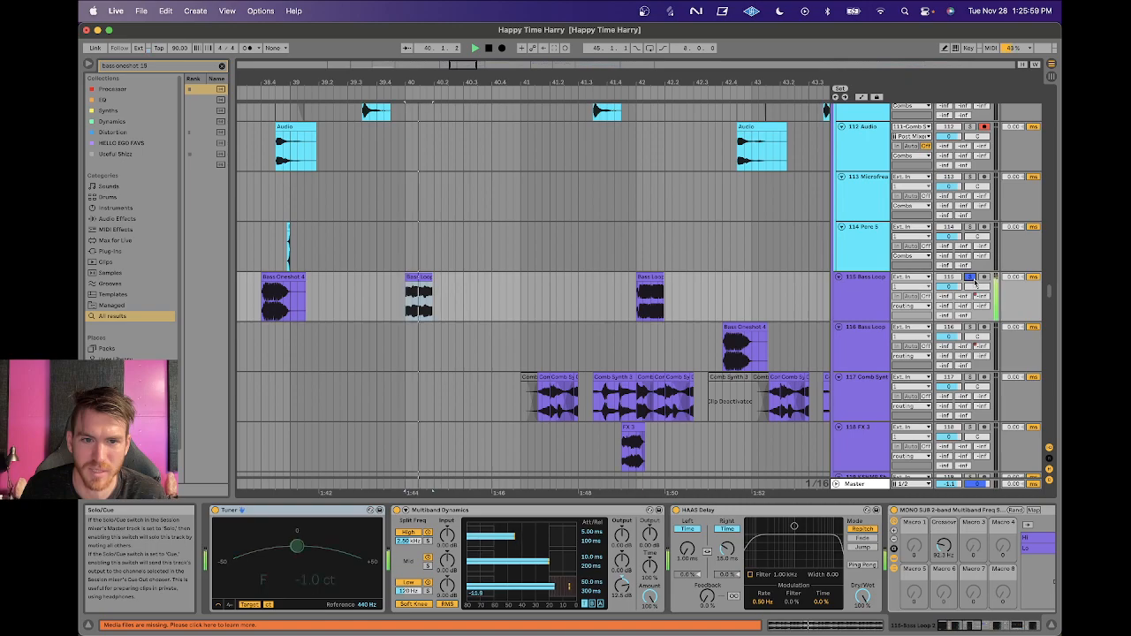
pyautogui.click(972, 280)
# Play the full mix from 40.4.4 through bar 41.
pyautogui.click(511, 309)
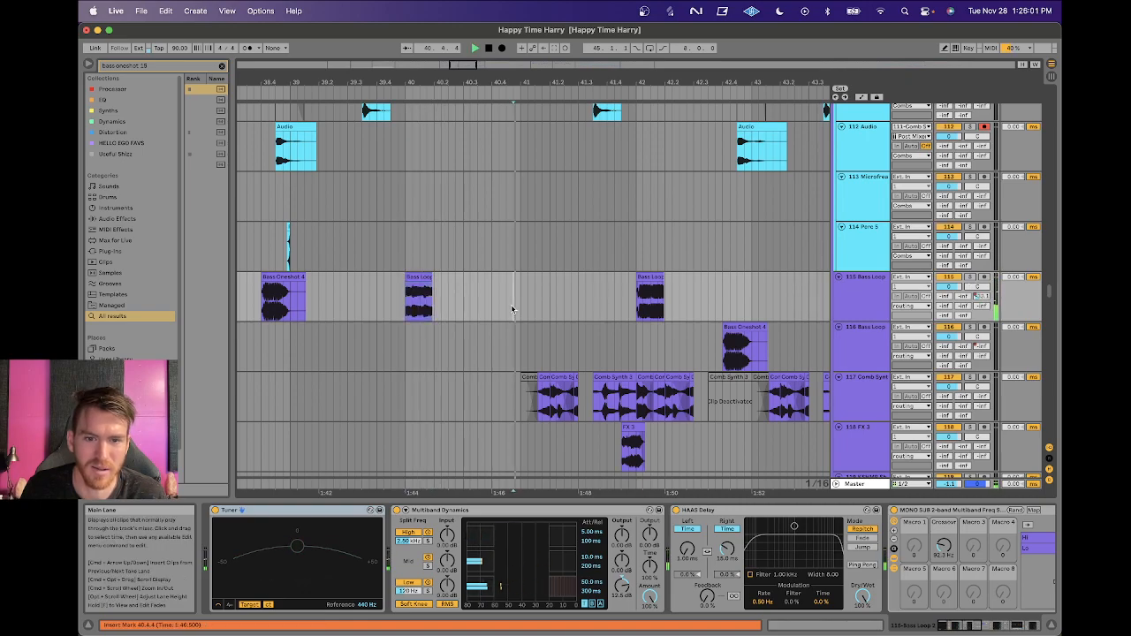
pyautogui.scroll(-1, 642, 364)
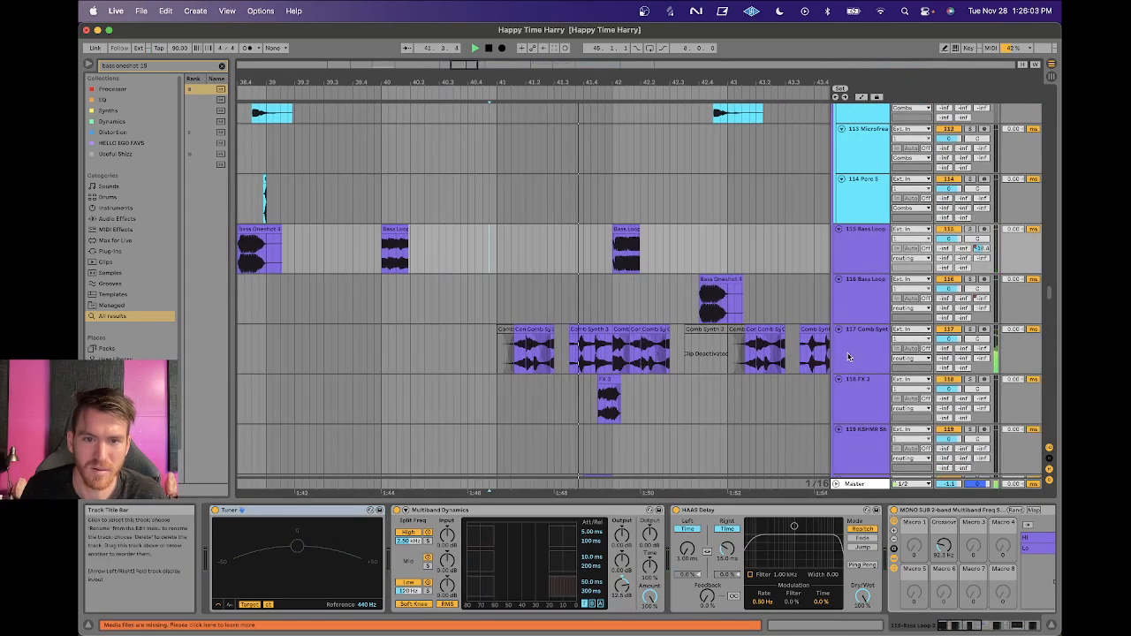
pyautogui.scroll(-1, 526, 345)
pyautogui.press('space')
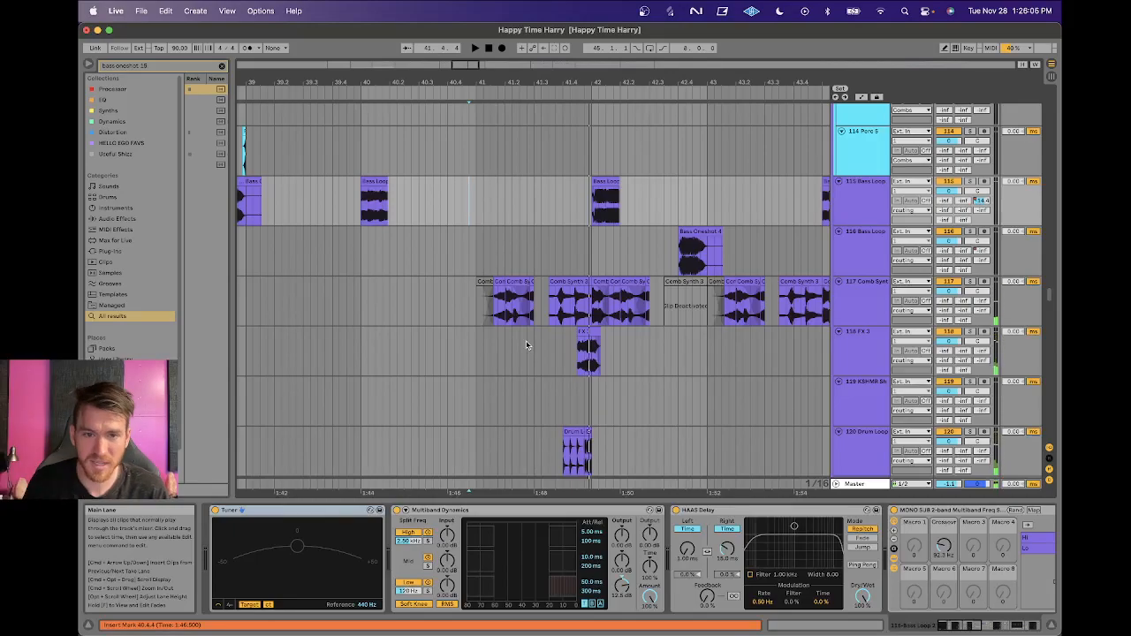
# Solo the comb synth track 117 and play its clips from the Comb Synth 1 clip at 41.1.3.
pyautogui.click(971, 281)
pyautogui.moveTo(517, 78); pyautogui.dragTo(517, 82)
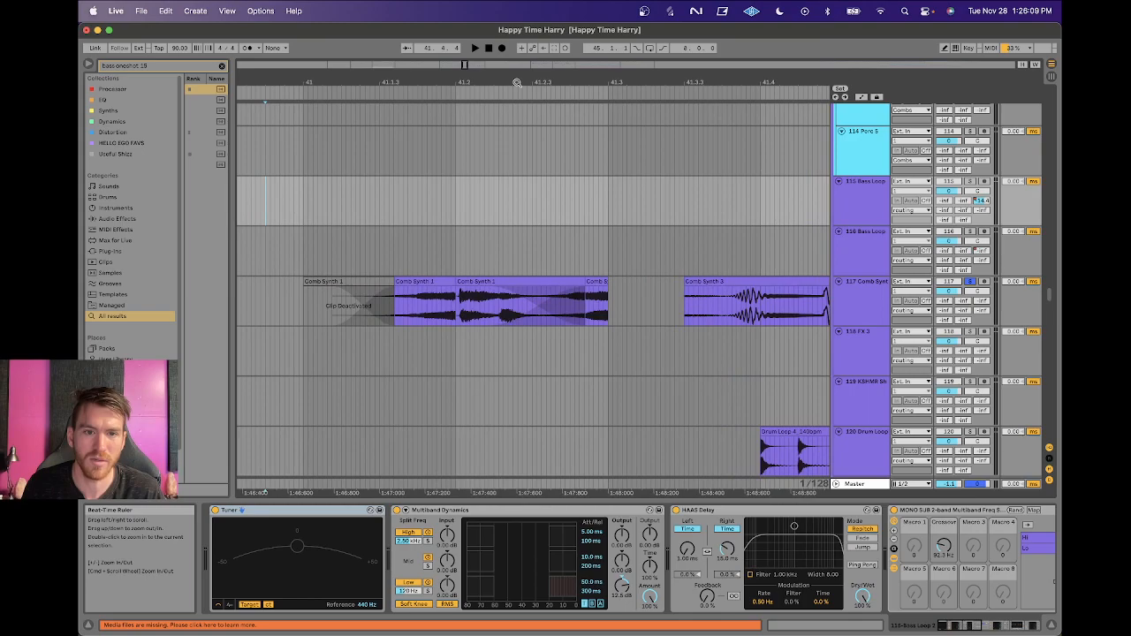
pyautogui.click(432, 281)
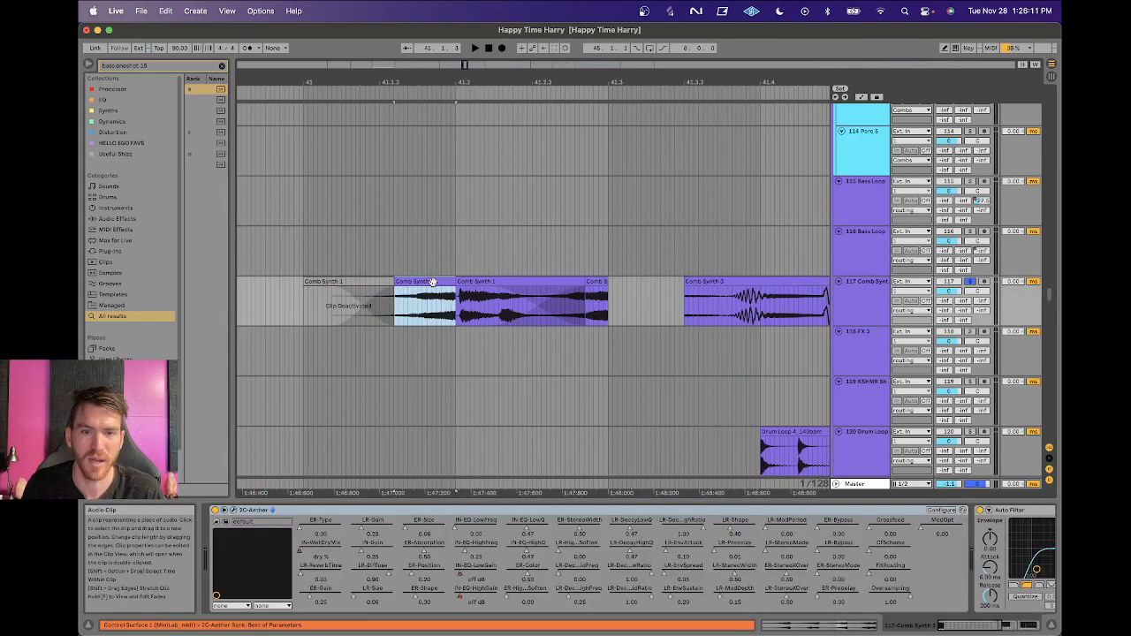
pyautogui.press('space')
pyautogui.moveTo(599, 80); pyautogui.dragTo(599, 62)
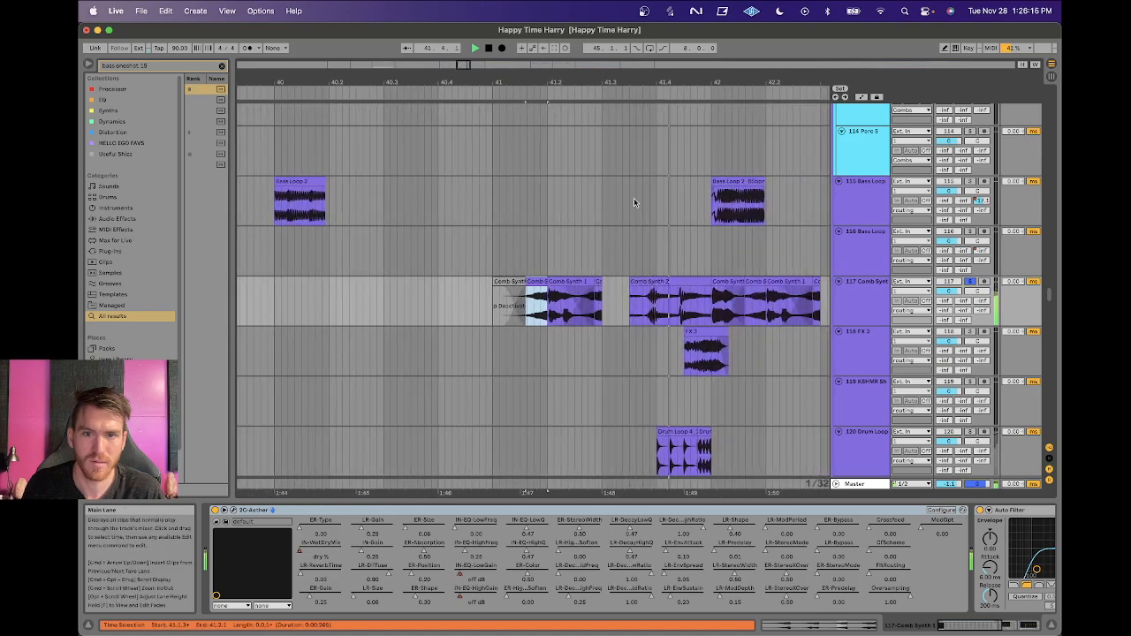
pyautogui.hscroll(3, 635, 200)
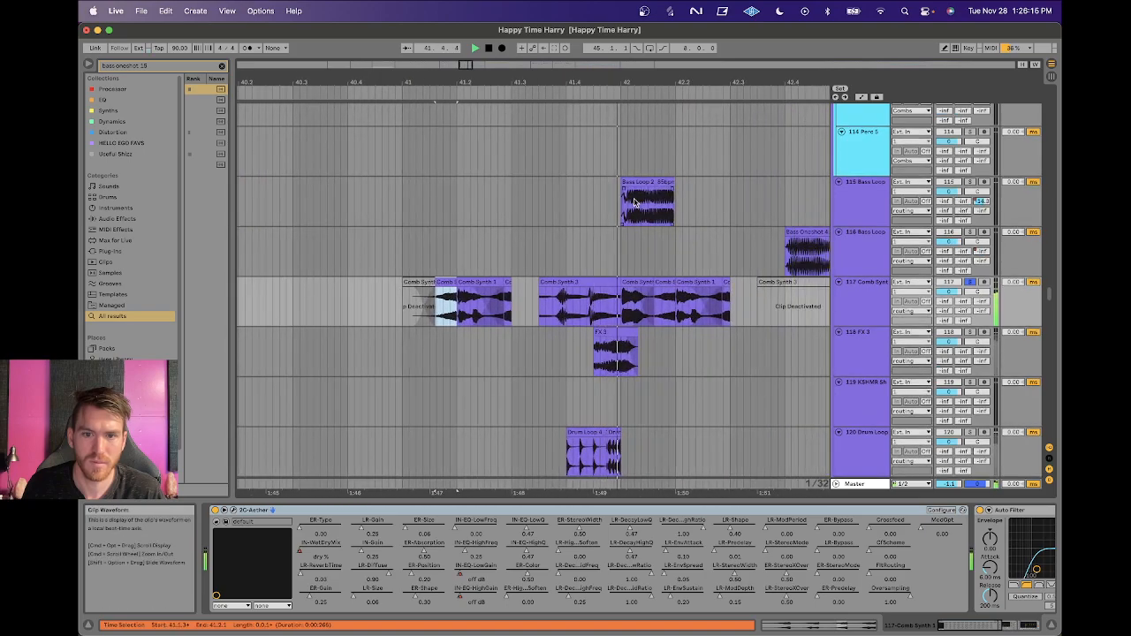
# Add an audio track below track 117, search the browser for "comb synth 1" and place the Hello Ego Patreon Comb Synth 1 sample at bar 41.
pyautogui.click(857, 311)
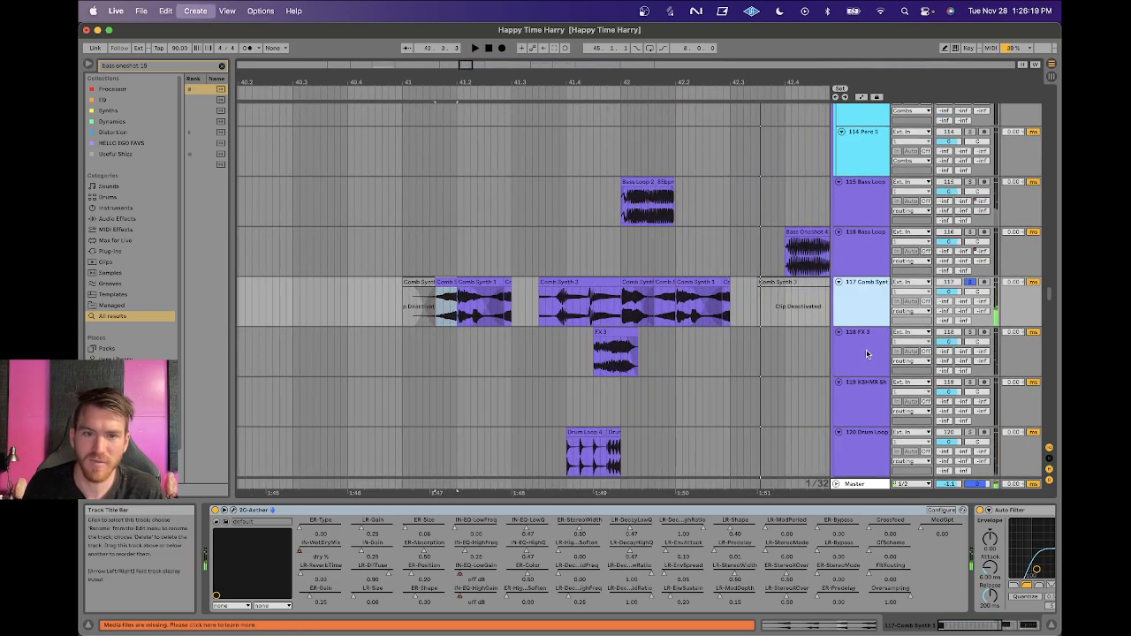
pyautogui.press('super+t')
pyautogui.moveTo(453, 81); pyautogui.dragTo(453, 108)
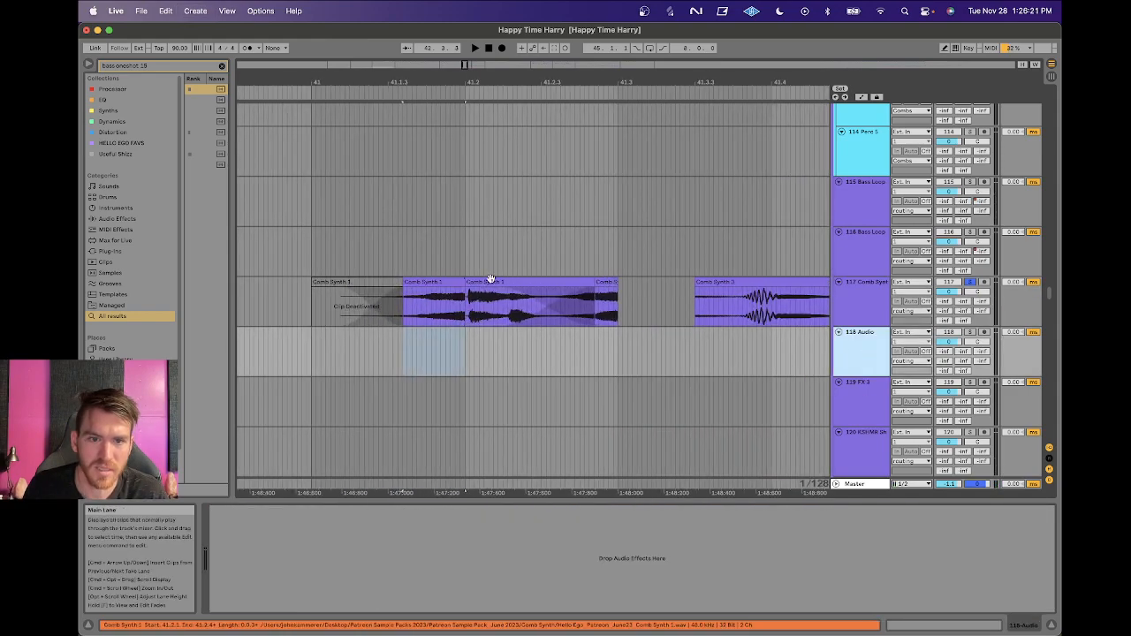
pyautogui.press('super+f')
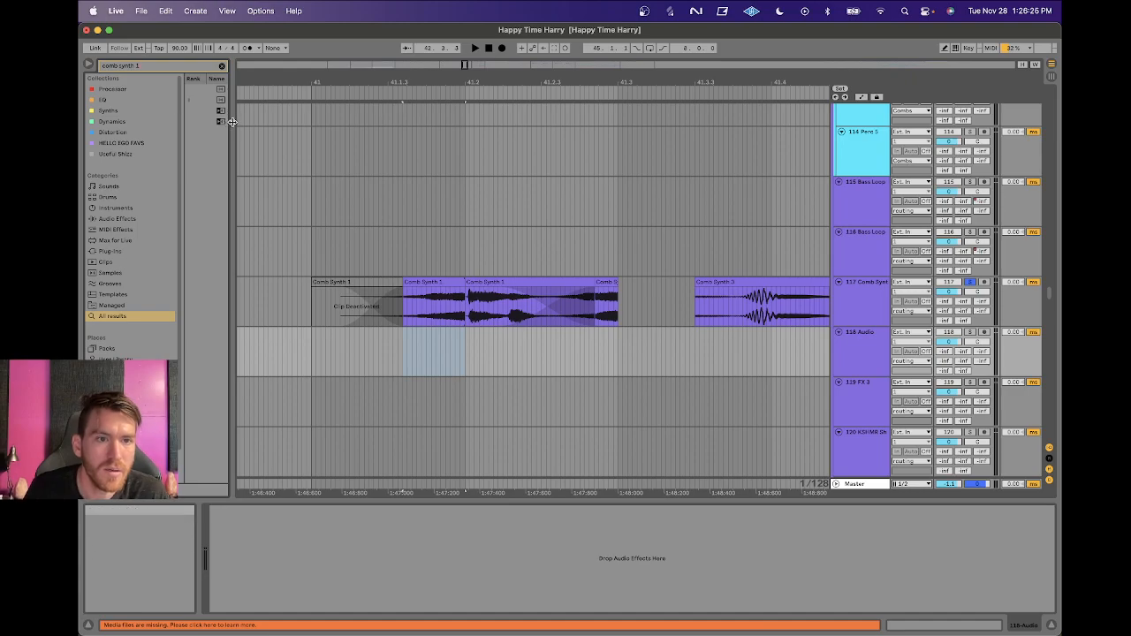
pyautogui.moveTo(230, 121); pyautogui.dragTo(343, 122)
pyautogui.moveTo(261, 102); pyautogui.dragTo(429, 353)
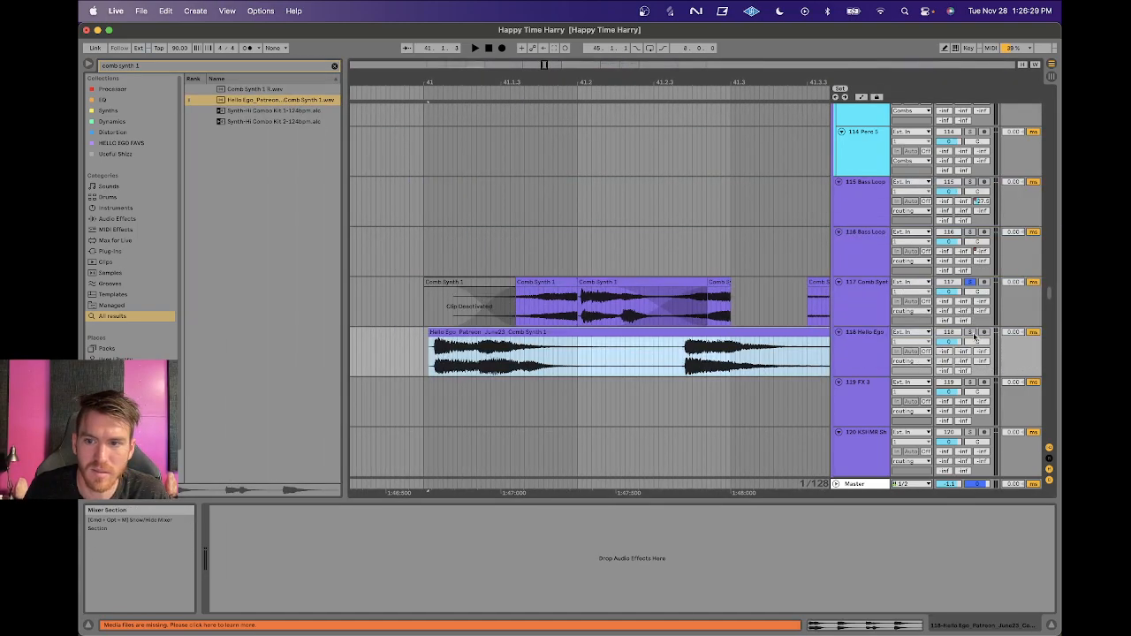
# Solo track 118 and play the original Comb Synth 1 sample from bar 41.
pyautogui.click(971, 333)
pyautogui.press('space')
pyautogui.moveTo(631, 81); pyautogui.dragTo(629, 42)
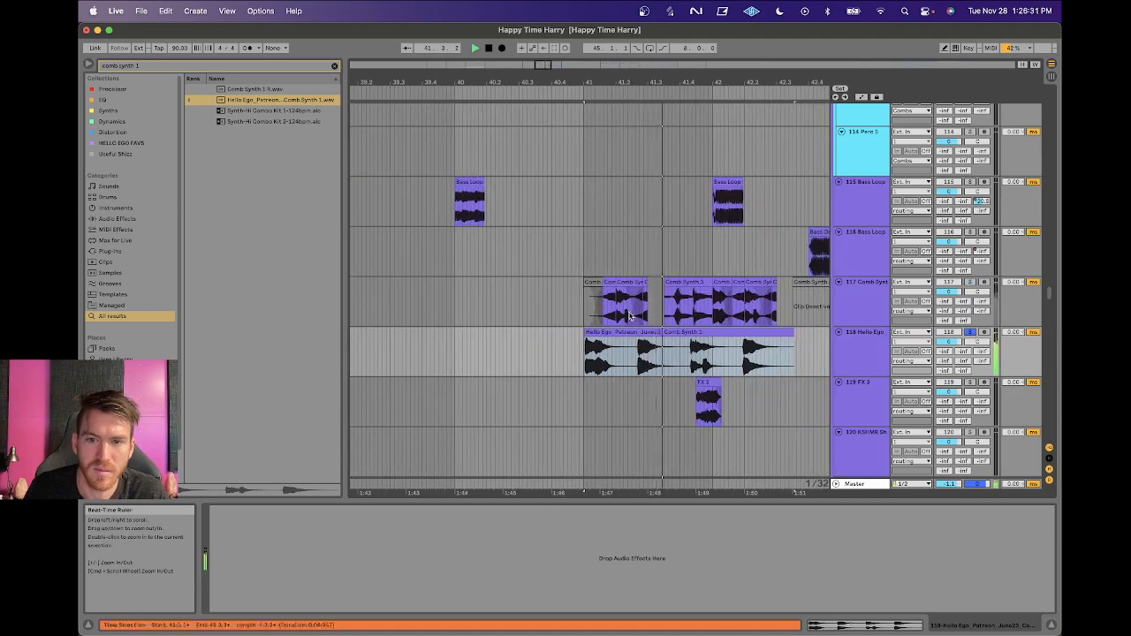
pyautogui.hscroll(3, 629, 315)
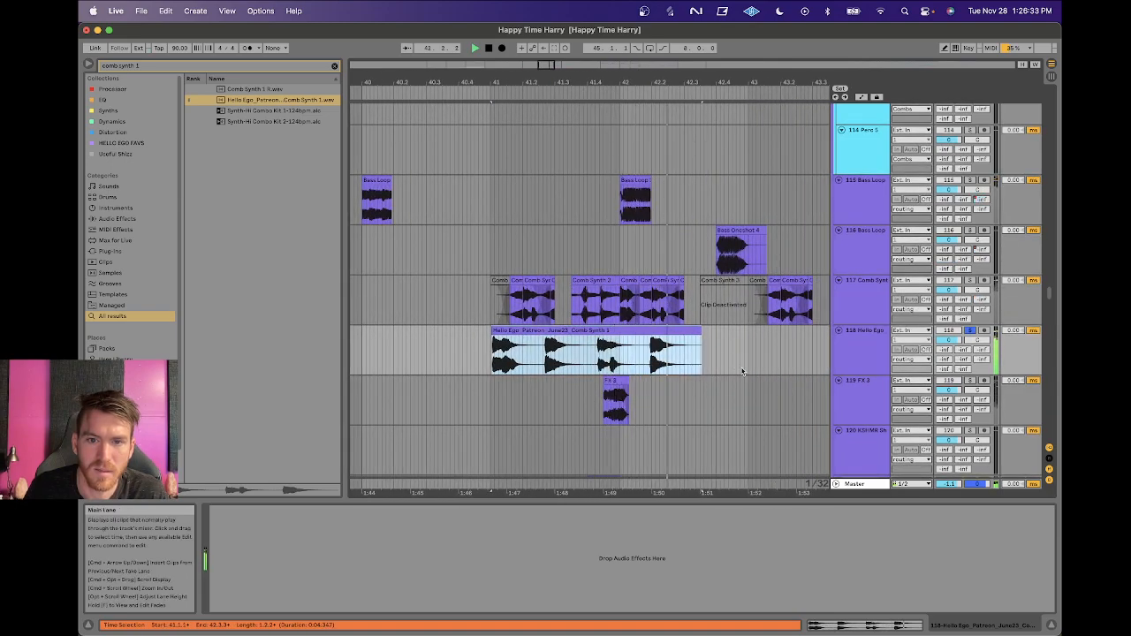
pyautogui.click(651, 328)
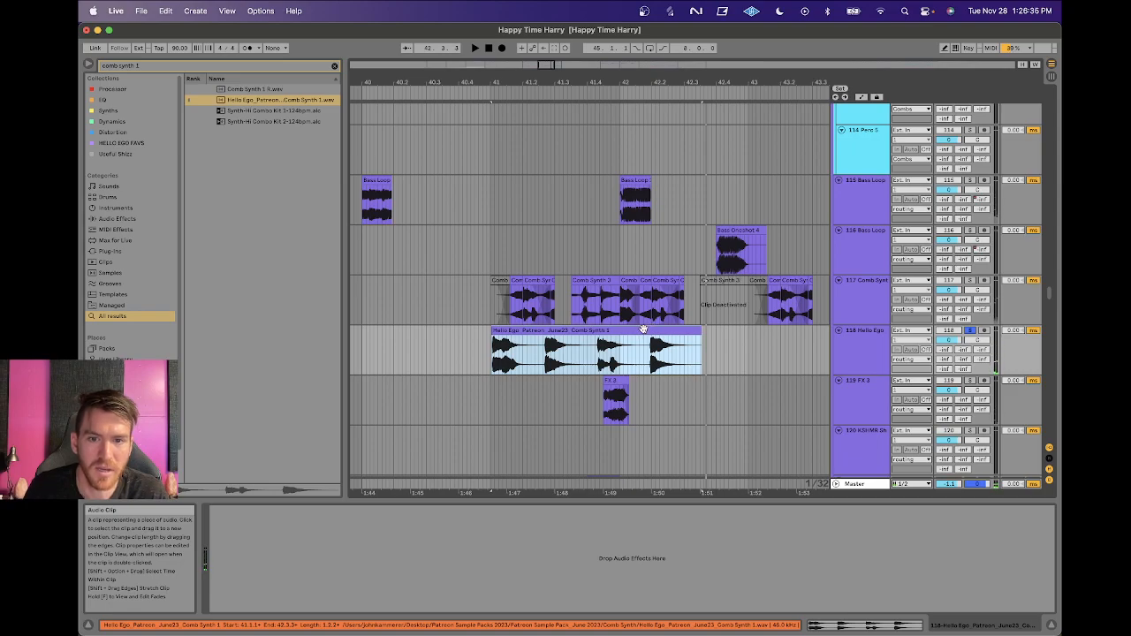
# Play the edited comb synth clips on track 117 from 41.1.1 to compare them with the source sample.
pyautogui.click(491, 300)
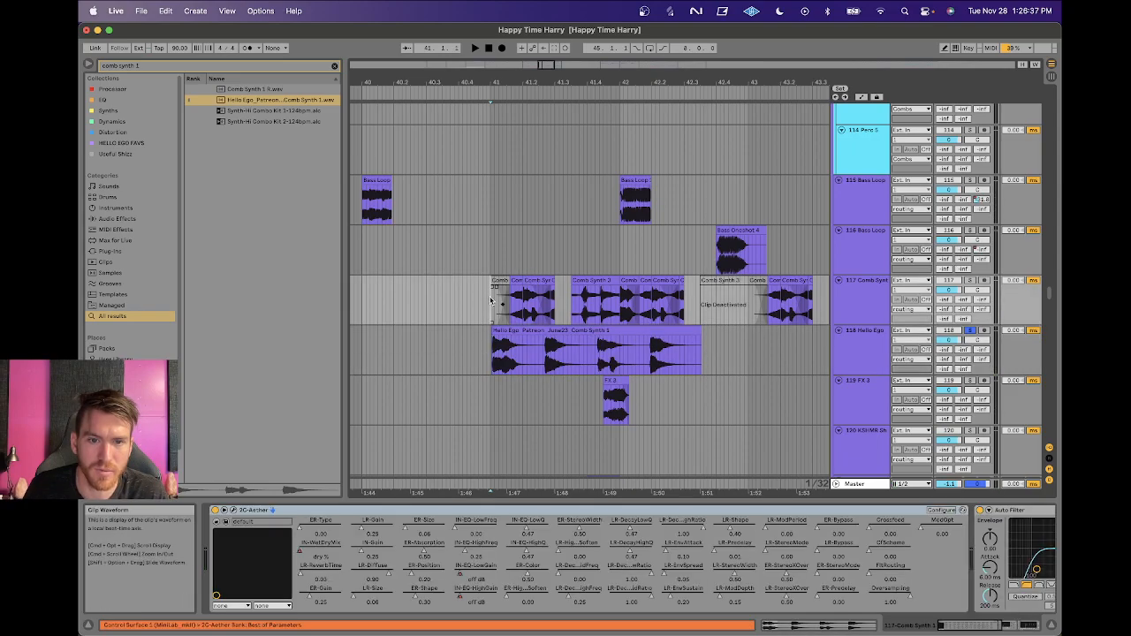
pyautogui.press('space')
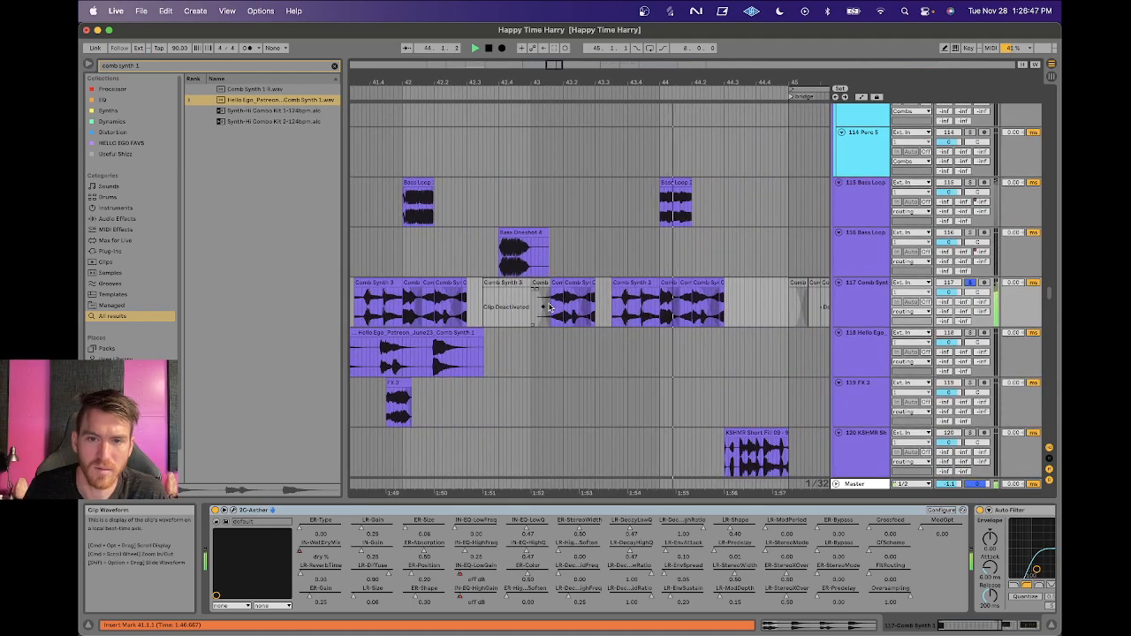
pyautogui.hscroll(-3, 549, 307)
pyautogui.scroll(1, 549, 306)
pyautogui.press('space')
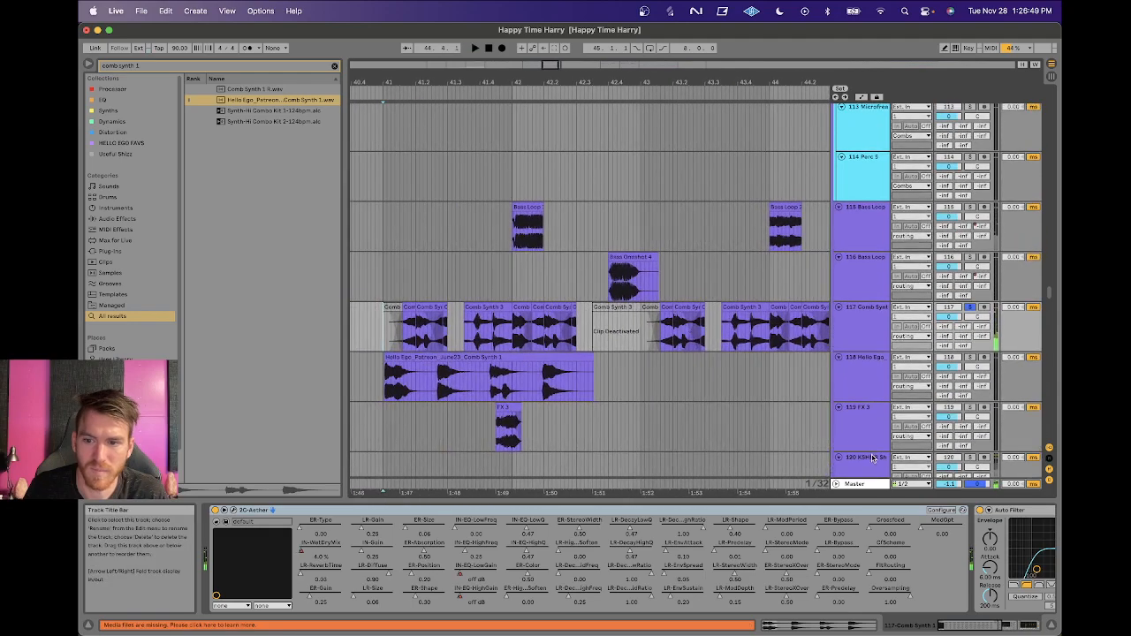
# Examine the Auto Filter and EQ Eight in track 117's effect chain and the automation along its comb synth clips.
pyautogui.hscroll(6, 846, 515)
pyautogui.hscroll(-5, 846, 515)
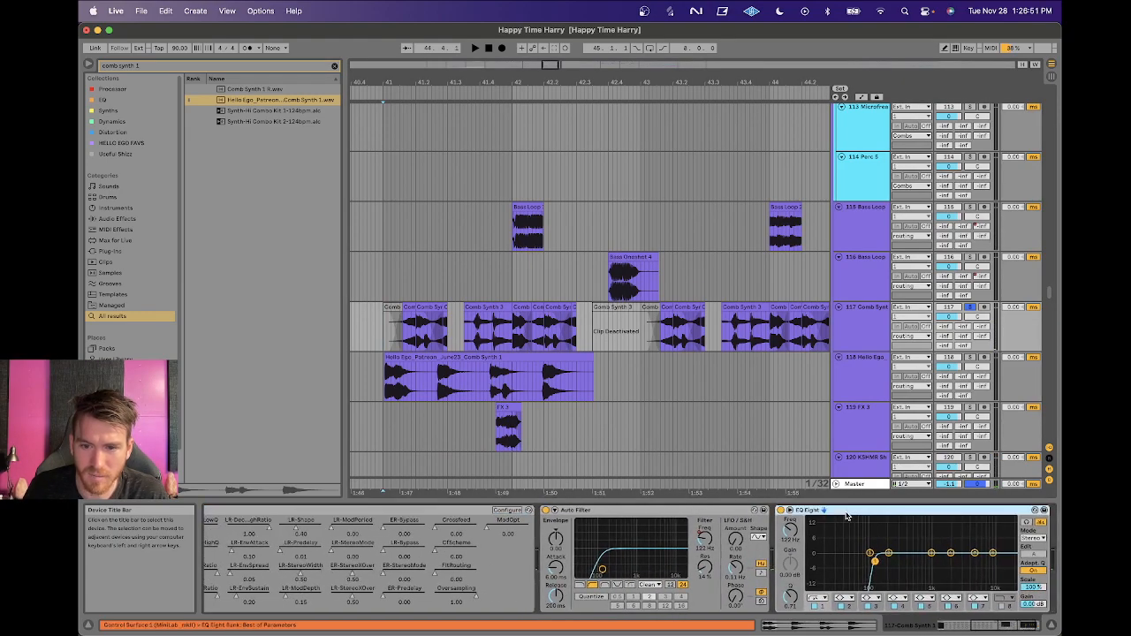
pyautogui.click(814, 513)
pyautogui.click(866, 536)
pyautogui.press('a')
pyautogui.moveTo(716, 76); pyautogui.dragTo(660, 92)
pyautogui.hscroll(-10, 695, 300)
pyautogui.press('a')
pyautogui.hscroll(-2, 579, 519)
pyautogui.hscroll(-5, 579, 519)
# Inspect the 2C-Aether reverb settings on track 117, toggle the device and play the comb clips from 41.1.1.
pyautogui.click(233, 511)
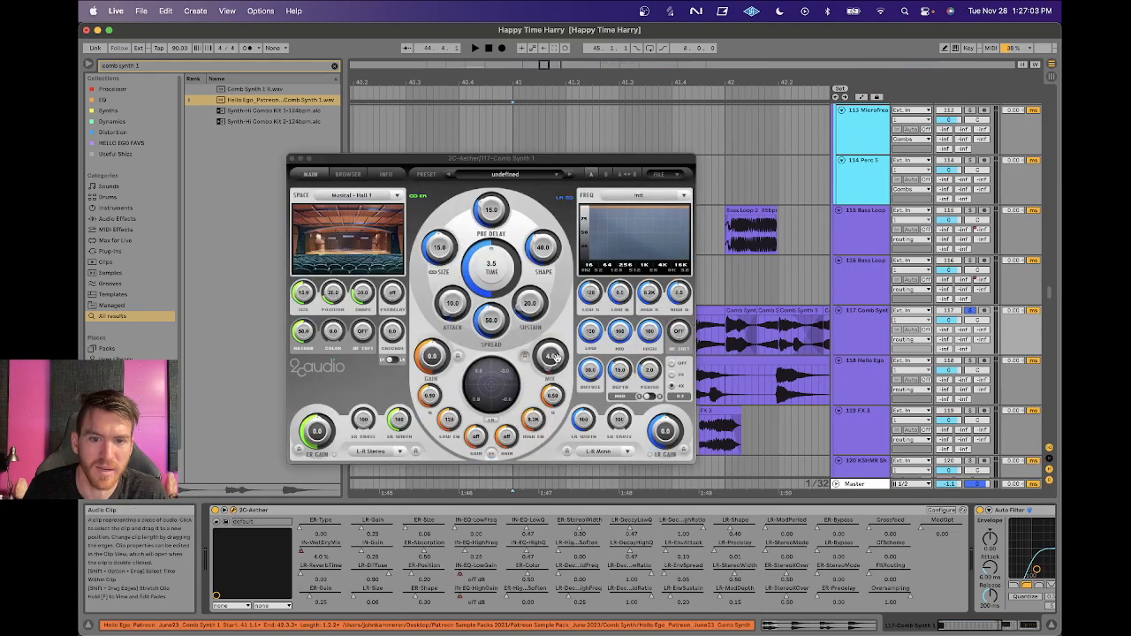
pyautogui.click(233, 511)
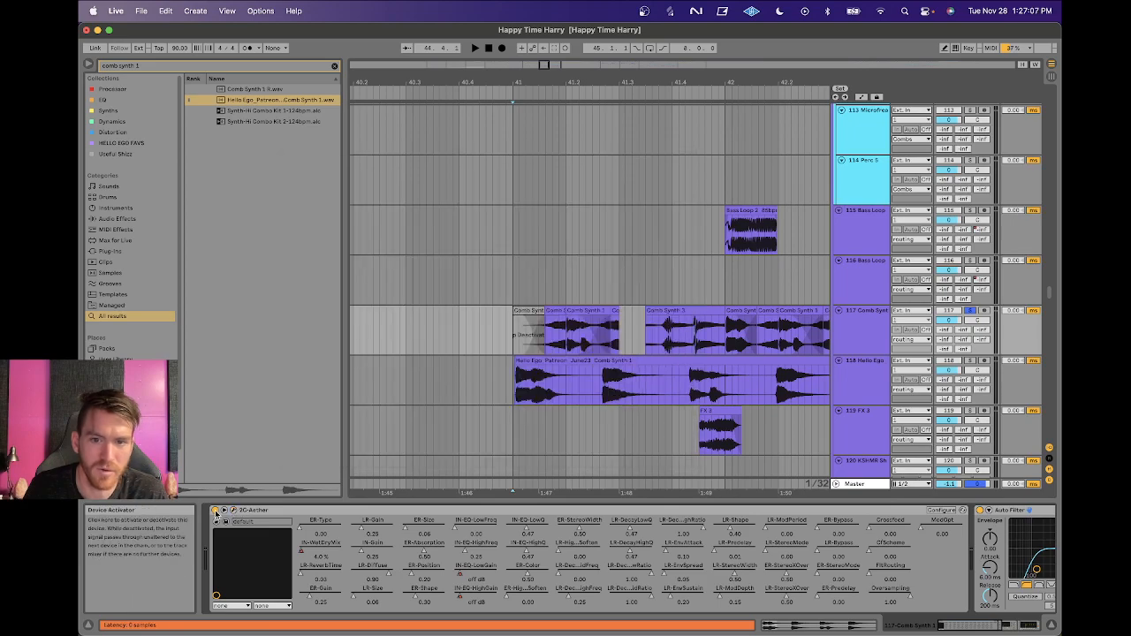
pyautogui.click(215, 510)
pyautogui.press('space')
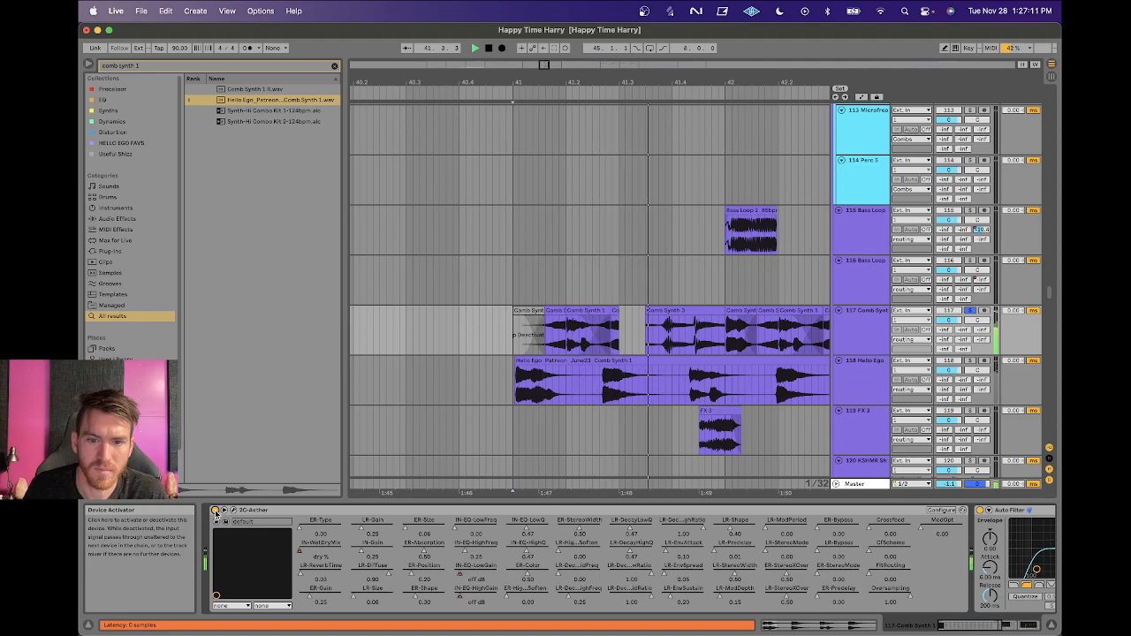
# Play the soloed original Comb Synth 1 sample on track 118 once more, then delete that track.
pyautogui.click(545, 360)
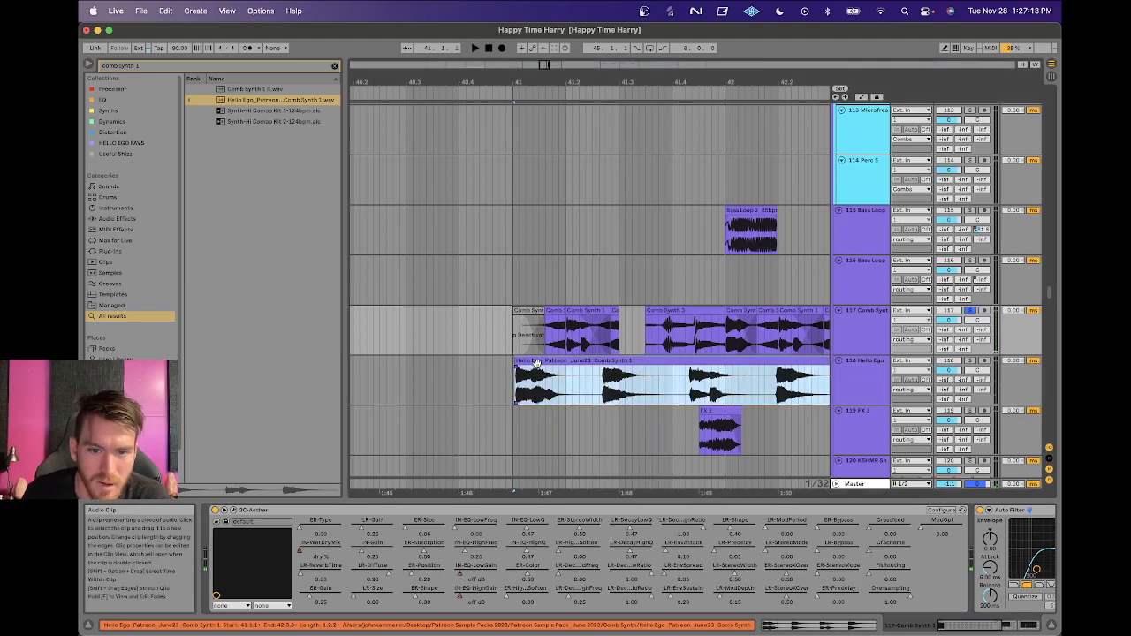
pyautogui.moveTo(597, 82); pyautogui.dragTo(596, 53)
pyautogui.click(971, 360)
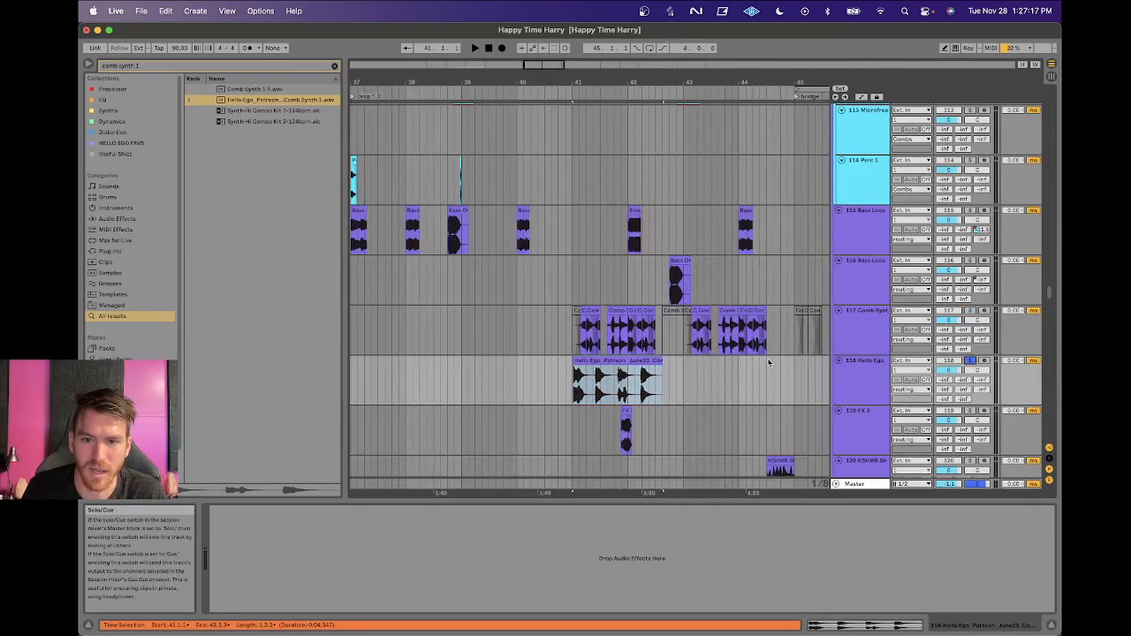
pyautogui.click(620, 361)
pyautogui.press('space')
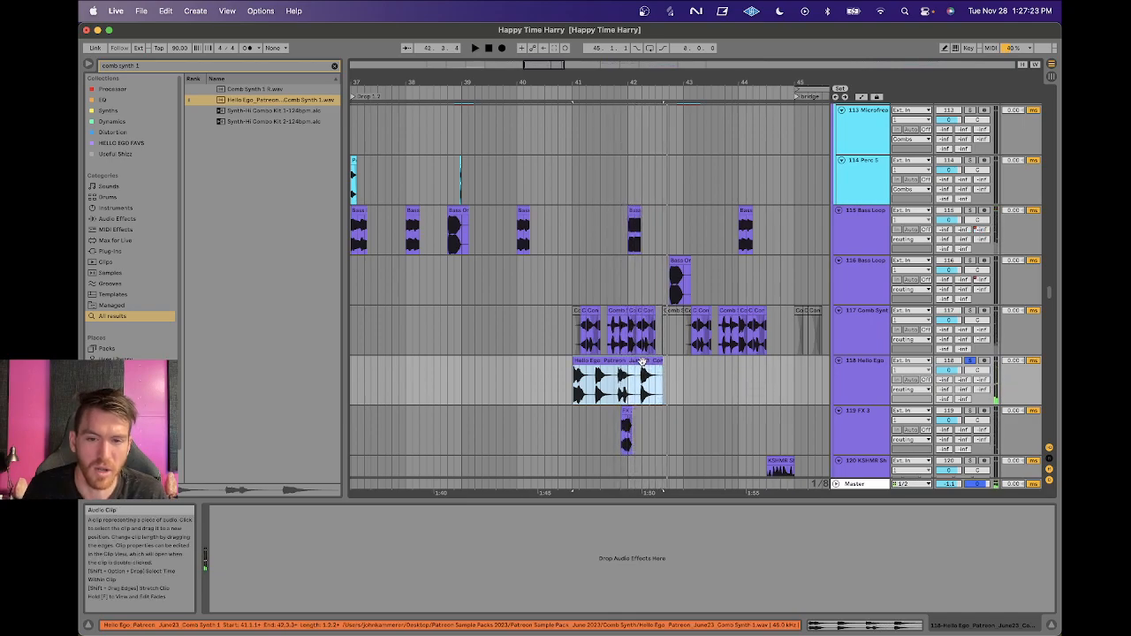
pyautogui.click(849, 390)
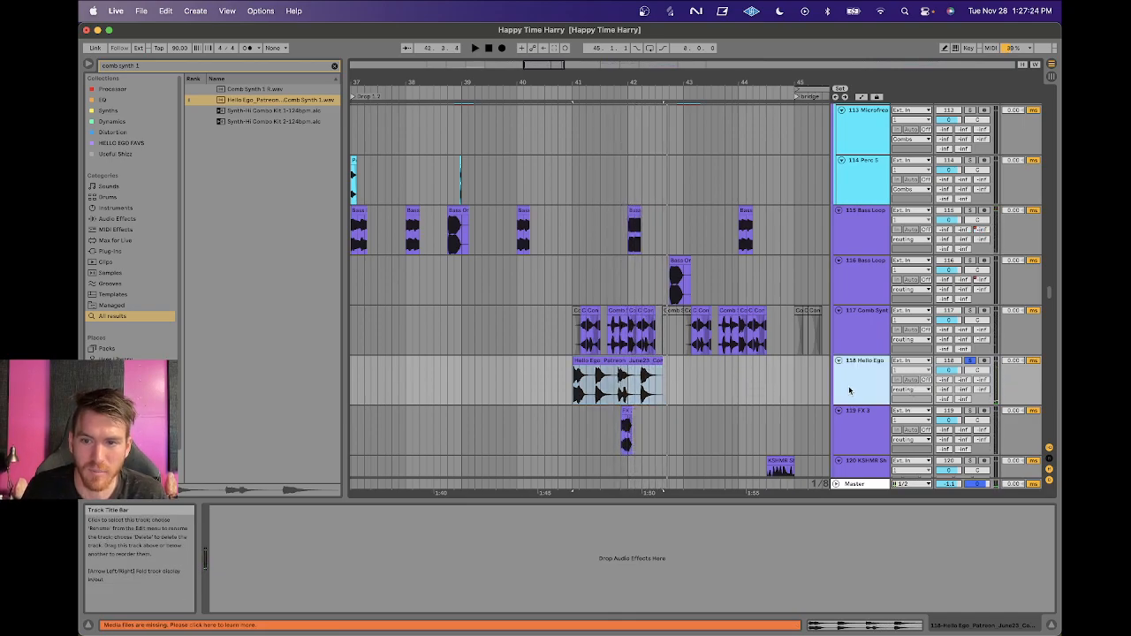
pyautogui.press('Delete')
# Play the closing fills of the drop from 44.1.1, with the comb synth, KSHMR fill and drum loop tracks in view.
pyautogui.click(575, 290)
pyautogui.scroll(-2, 575, 290)
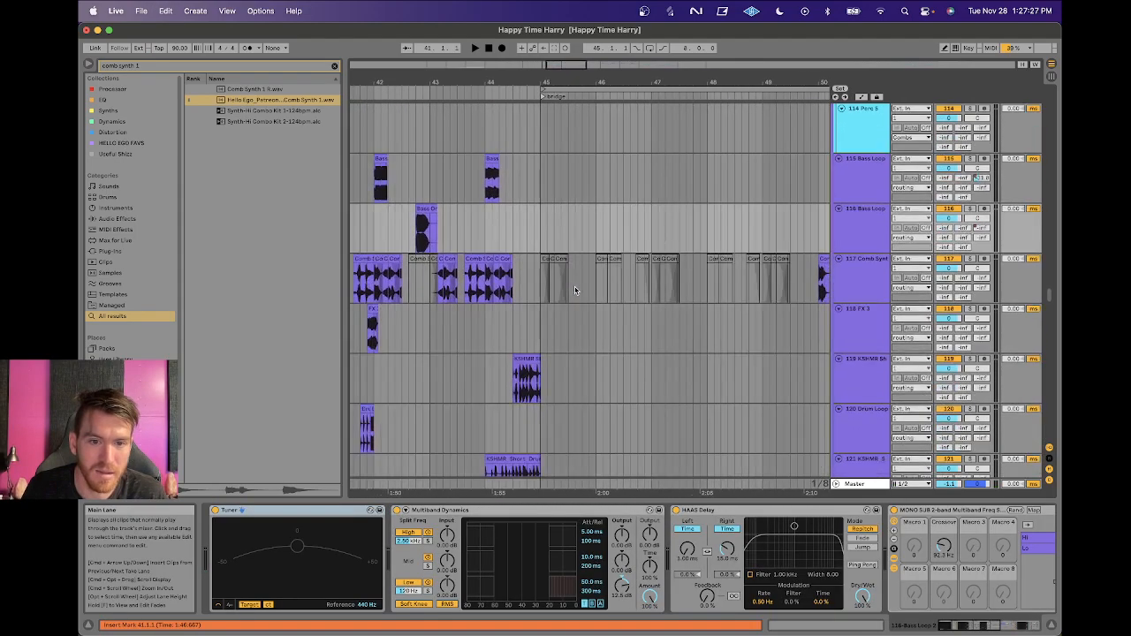
pyautogui.moveTo(532, 75); pyautogui.dragTo(531, 80)
pyautogui.scroll(-3, 559, 338)
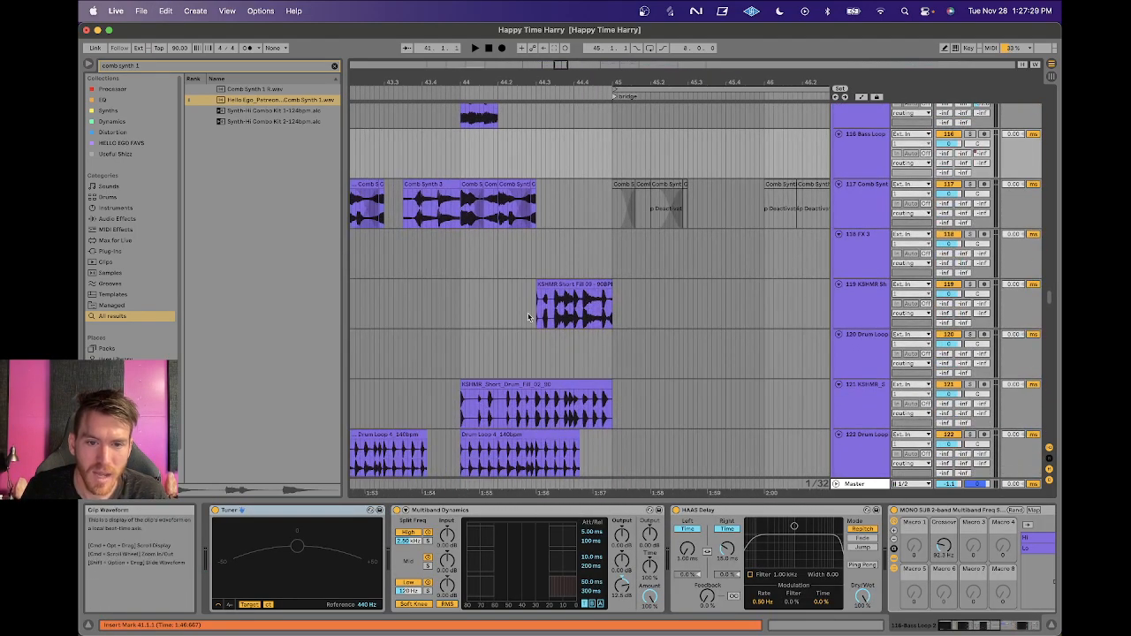
pyautogui.moveTo(525, 313); pyautogui.dragTo(663, 319)
pyautogui.click(462, 331)
pyautogui.scroll(-5, 462, 332)
pyautogui.scroll(5, 462, 331)
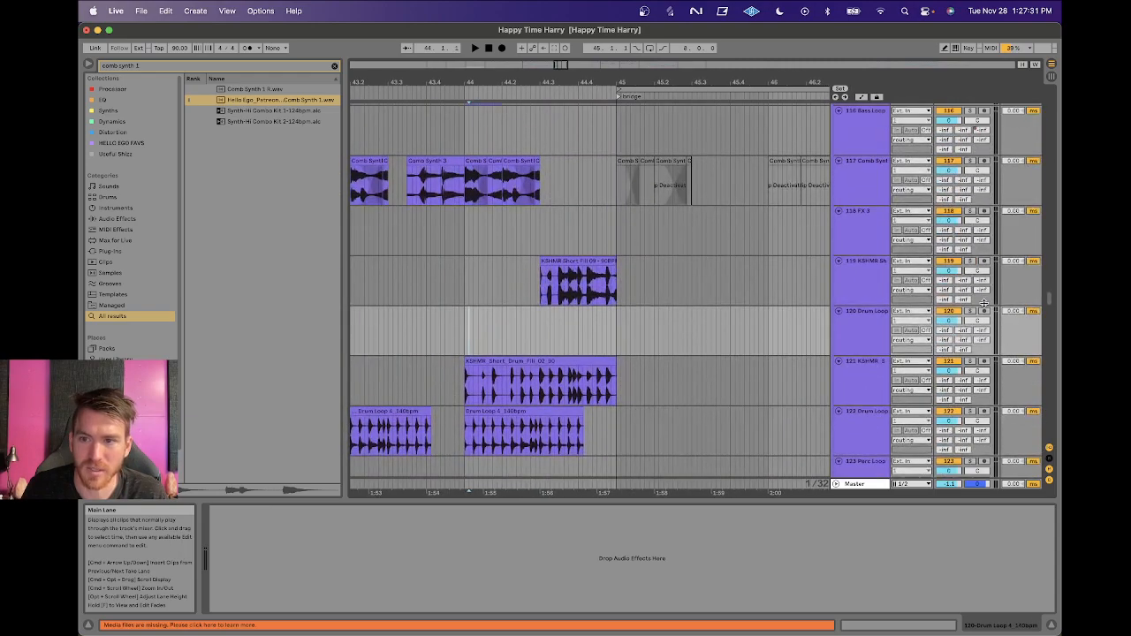
pyautogui.press('space')
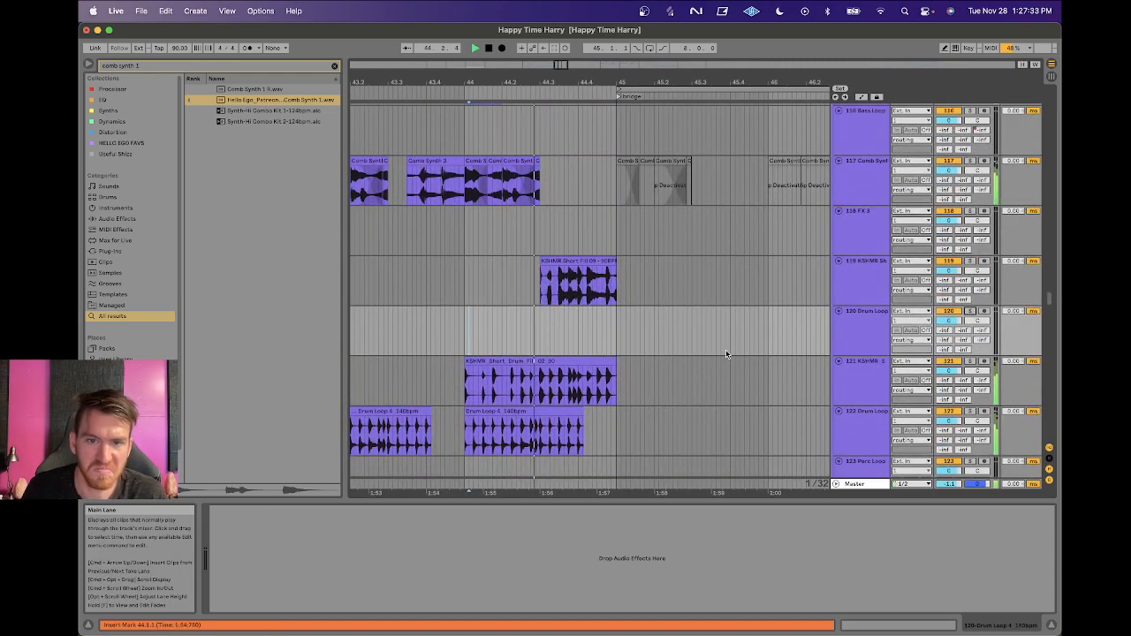
pyautogui.press('space')
# Solo track 119 and play its KSHMR Short Fill 09 clip.
pyautogui.click(858, 283)
pyautogui.click(654, 277)
pyautogui.click(589, 260)
pyautogui.click(970, 261)
pyautogui.press('space')
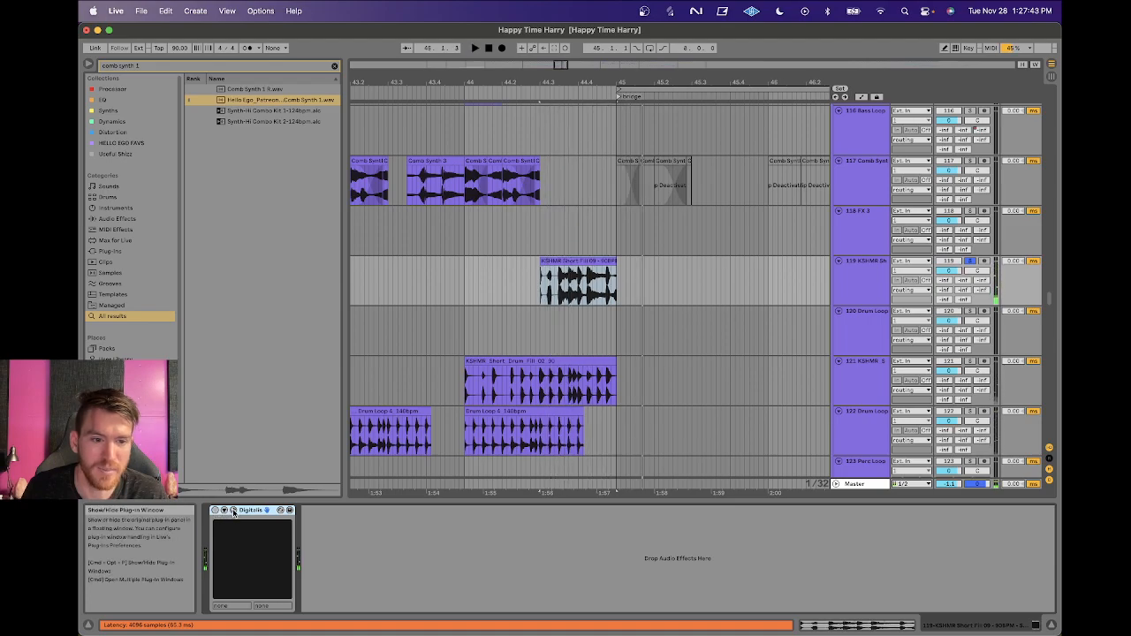
# Inspect the Digitalis settings on track 119 and play the soloed fill to hear the effect.
pyautogui.click(233, 512)
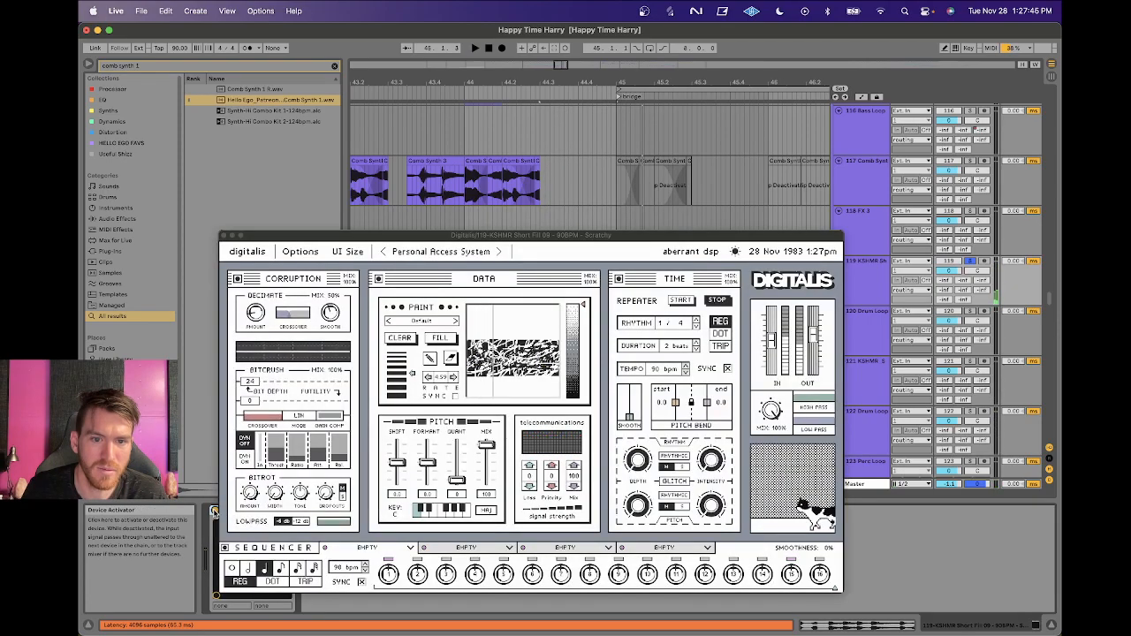
pyautogui.moveTo(509, 237); pyautogui.dragTo(514, 83)
pyautogui.press('space')
pyautogui.press('space')
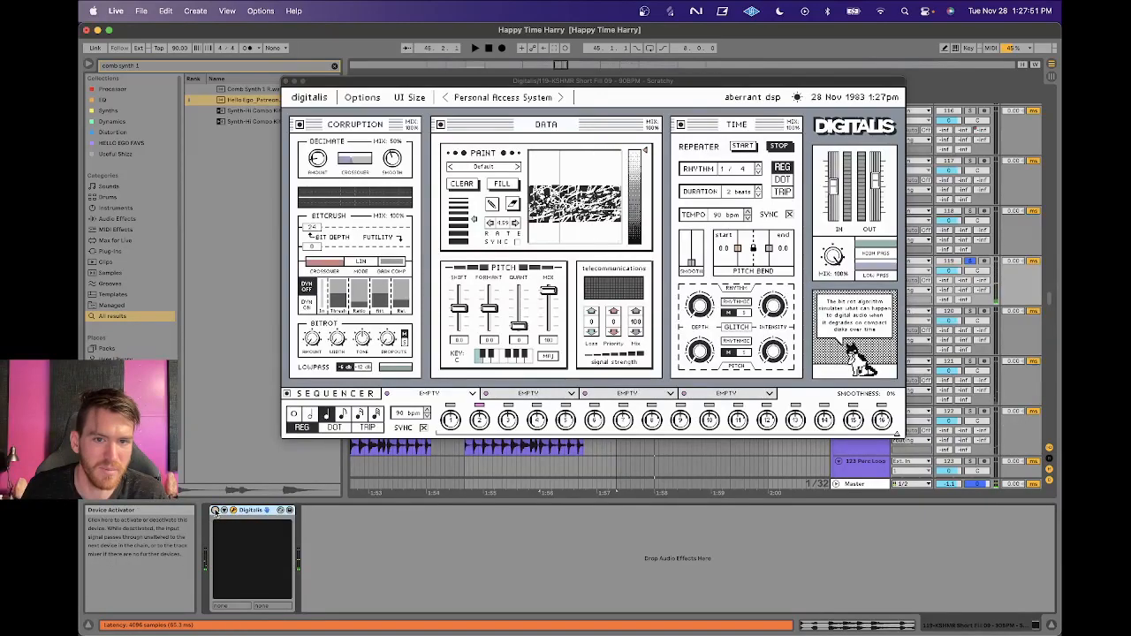
pyautogui.click(286, 81)
# Solo track 121 and play its KSHMR Short Drum Fill 02 clip from 44.1.1.
pyautogui.click(926, 368)
pyautogui.press('space')
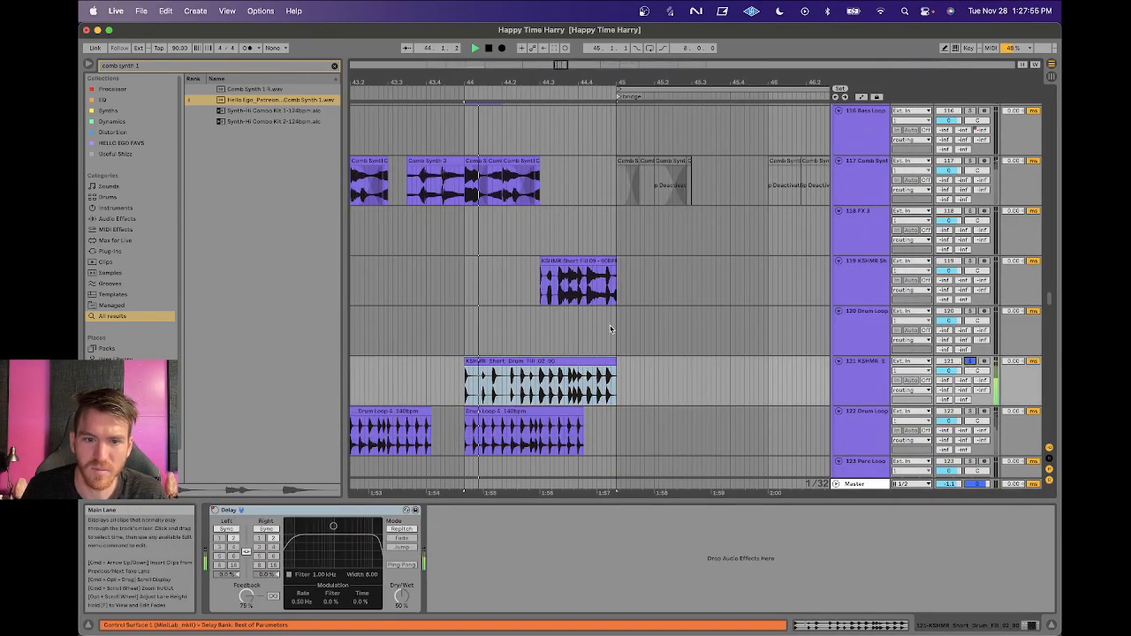
pyautogui.scroll(-2, 610, 329)
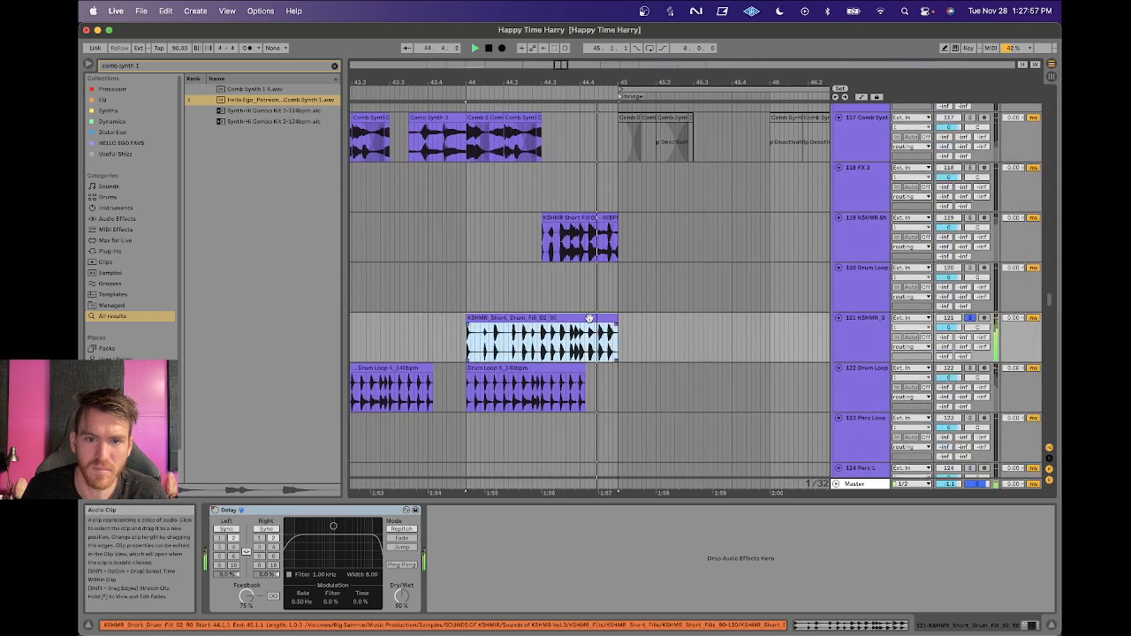
# Open the drum fill clip on track 121 and examine its Delay Feedback envelope.
pyautogui.doubleClick(590, 318)
pyautogui.press('space')
pyautogui.click(369, 459)
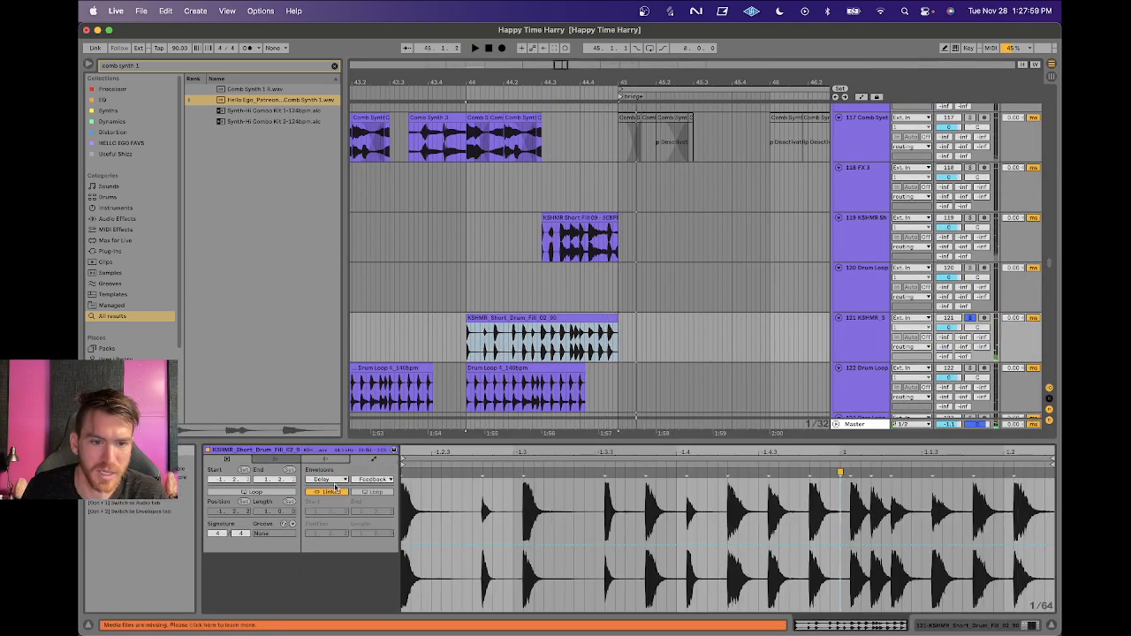
pyautogui.click(327, 480)
pyautogui.click(328, 482)
pyautogui.click(327, 482)
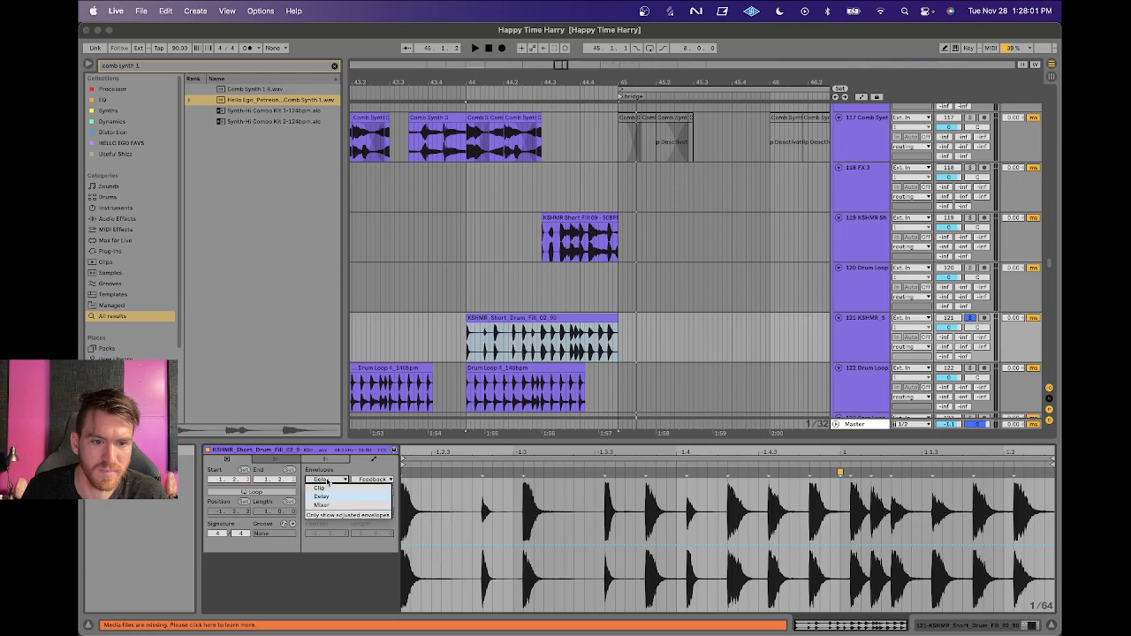
pyautogui.click(328, 481)
# Solo track 122, play its Drum Loop 4 clip from 44.1.1 and show the track's EQ Eight.
pyautogui.click(565, 318)
pyautogui.scroll(-3, 565, 313)
pyautogui.click(558, 305)
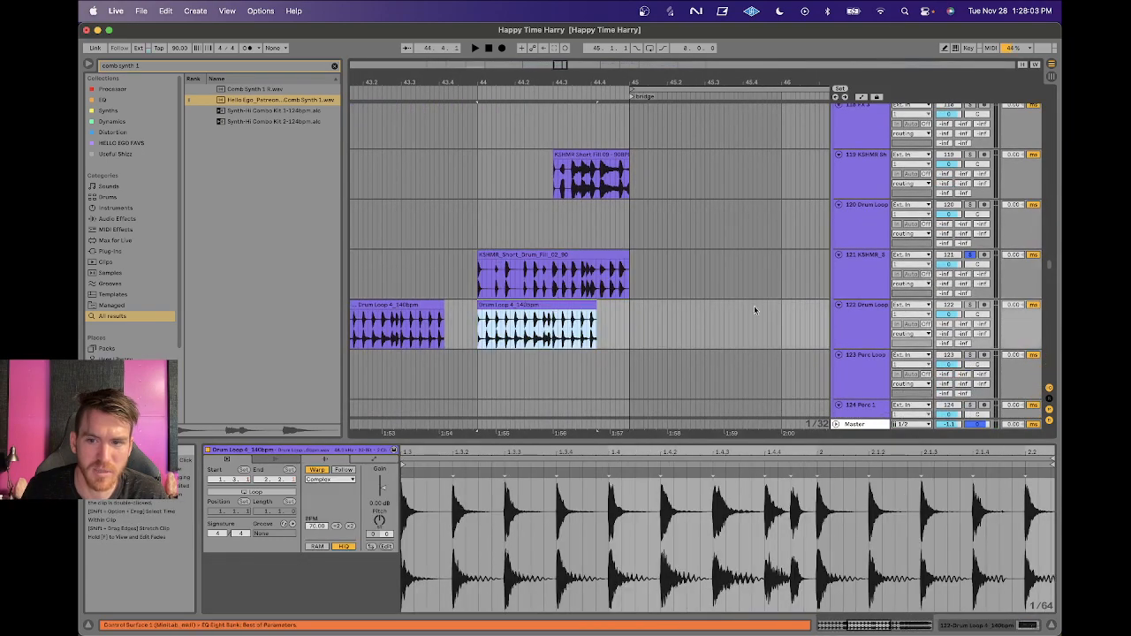
pyautogui.click(970, 305)
pyautogui.press('space')
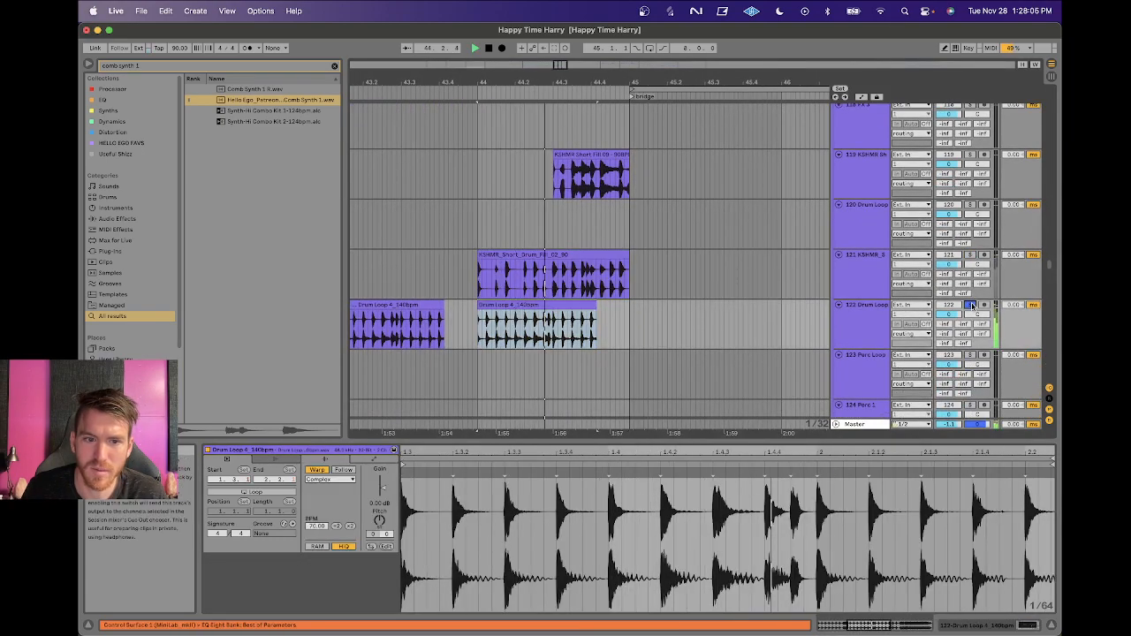
pyautogui.click(876, 319)
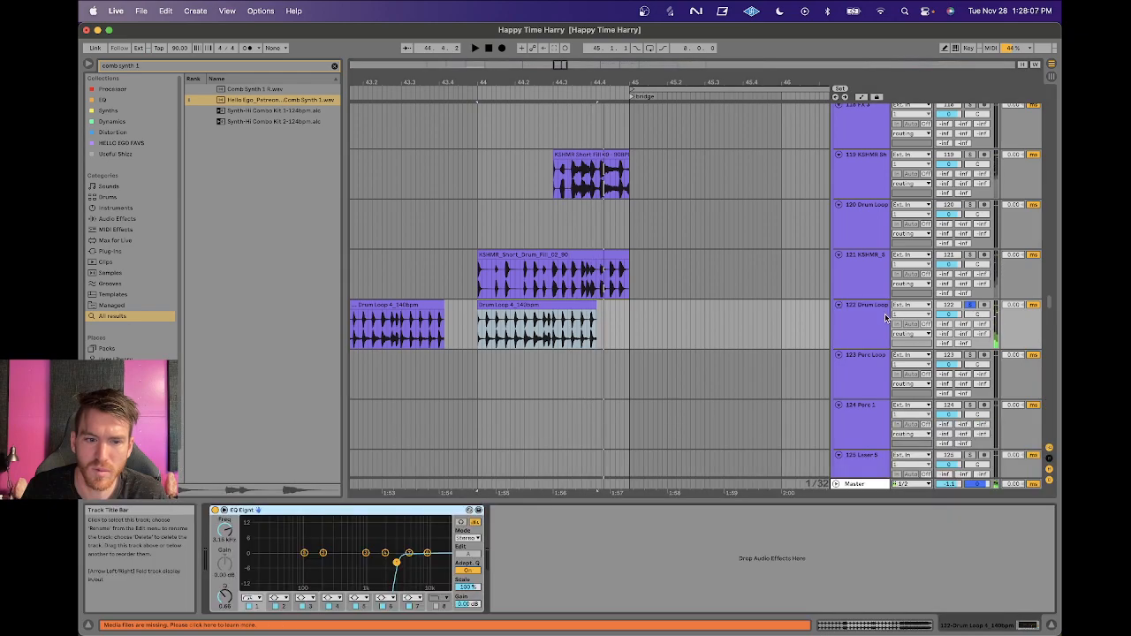
# Look over the deactivated comb synth clips on track 117 in the bridge section.
pyautogui.scroll(5, 626, 309)
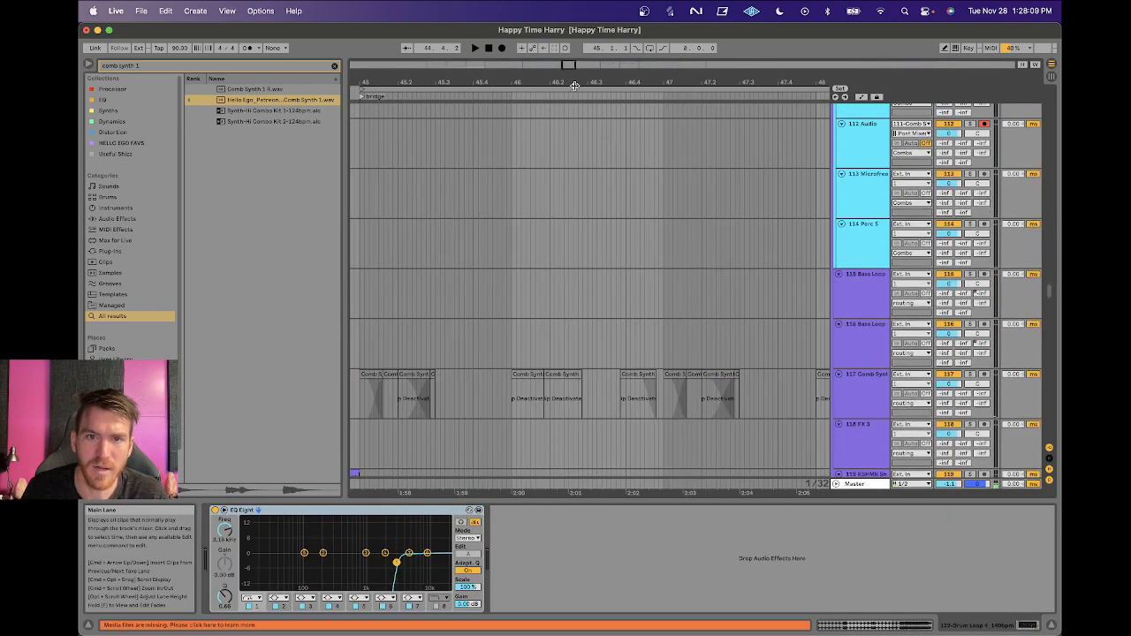
pyautogui.moveTo(577, 89); pyautogui.dragTo(571, 83)
pyautogui.click(535, 192)
pyautogui.scroll(-3, 535, 194)
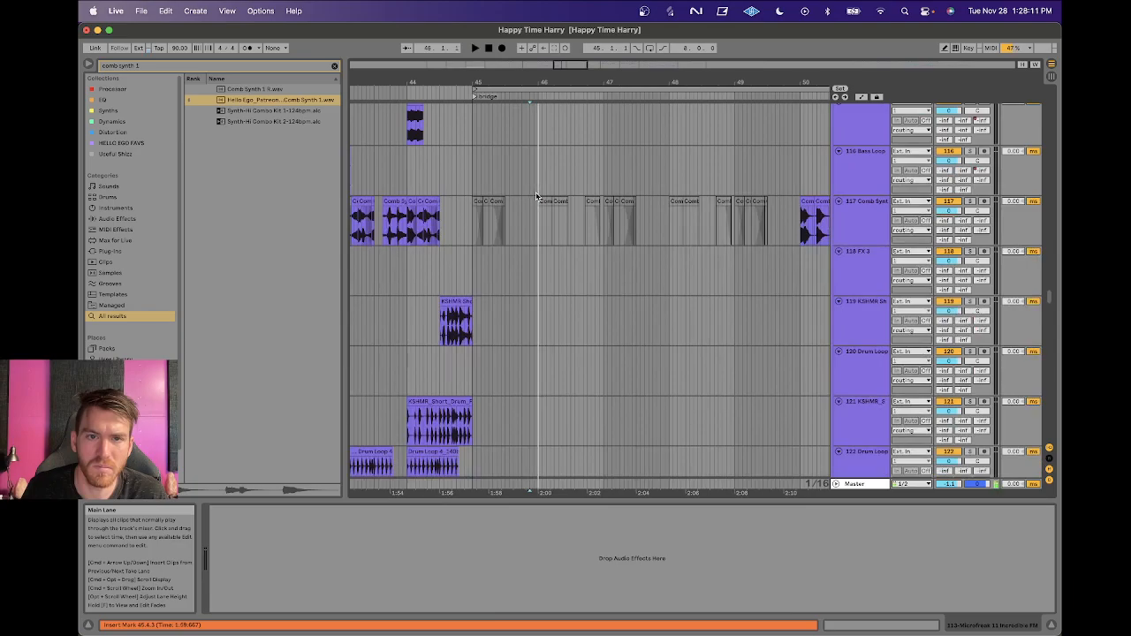
pyautogui.hscroll(3, 614, 295)
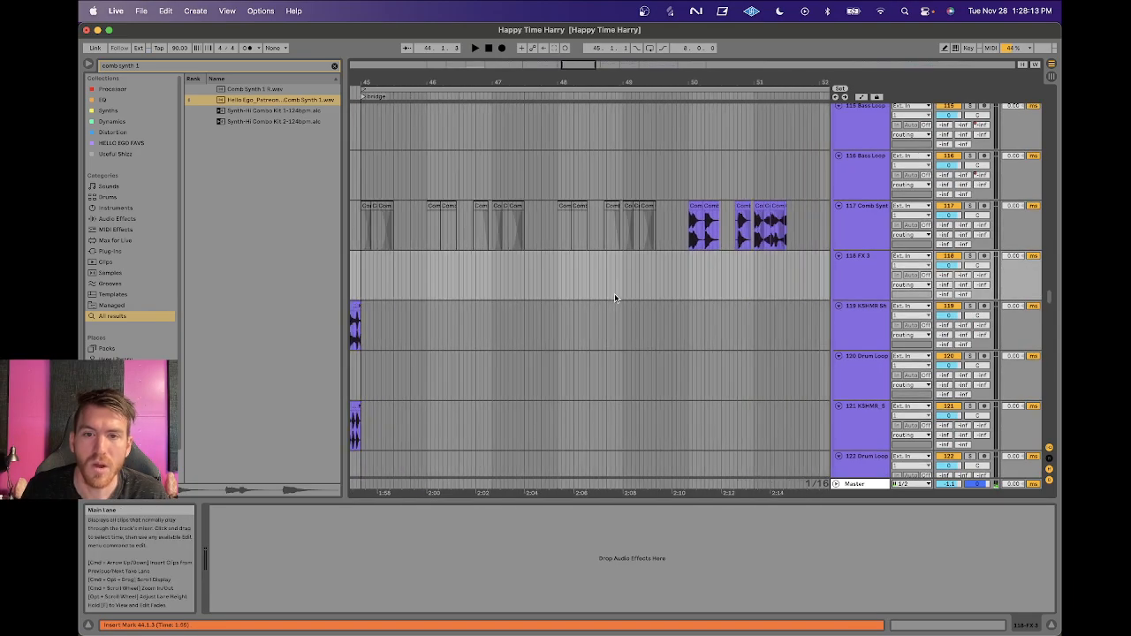
# Play the start of drop 2 from 52.4.4 and look over its drum loop, 808 bass and percussion tracks.
pyautogui.scroll(2, 614, 295)
pyautogui.scroll(15, 616, 295)
pyautogui.hscroll(5, 616, 295)
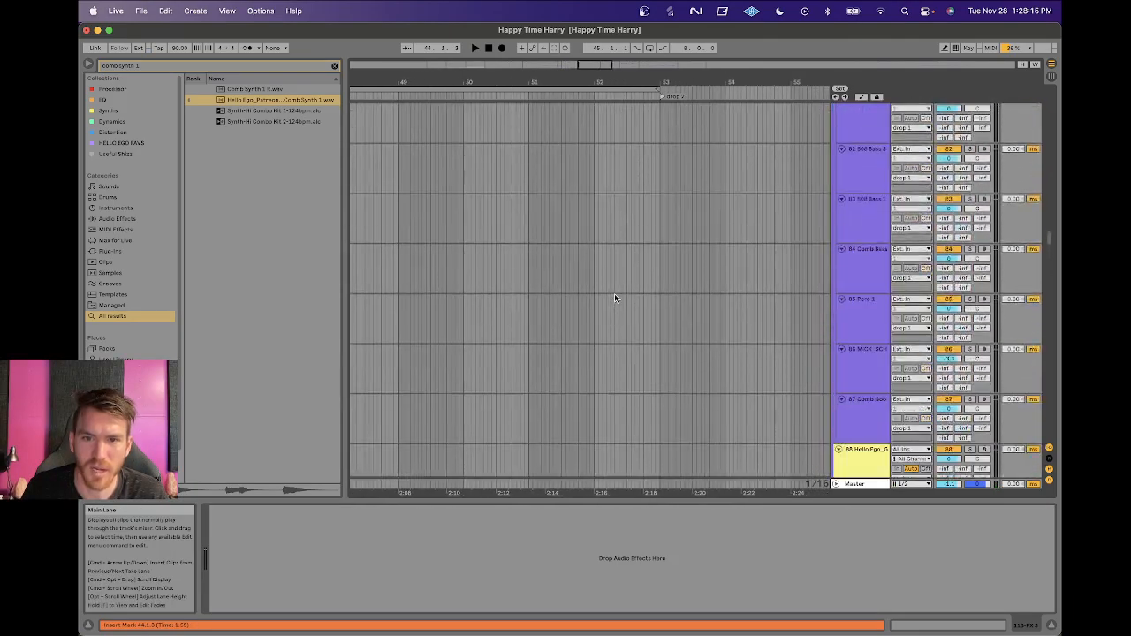
pyautogui.scroll(15, 616, 296)
pyautogui.hscroll(-5, 616, 296)
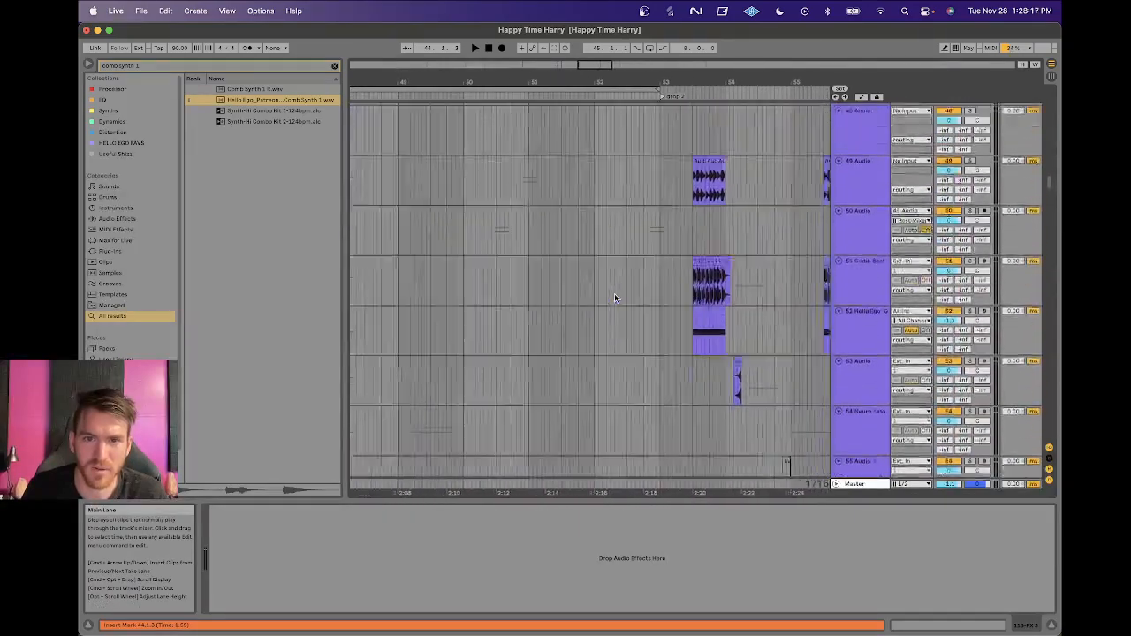
pyautogui.click(649, 299)
pyautogui.hscroll(2, 645, 298)
pyautogui.scroll(-1, 645, 299)
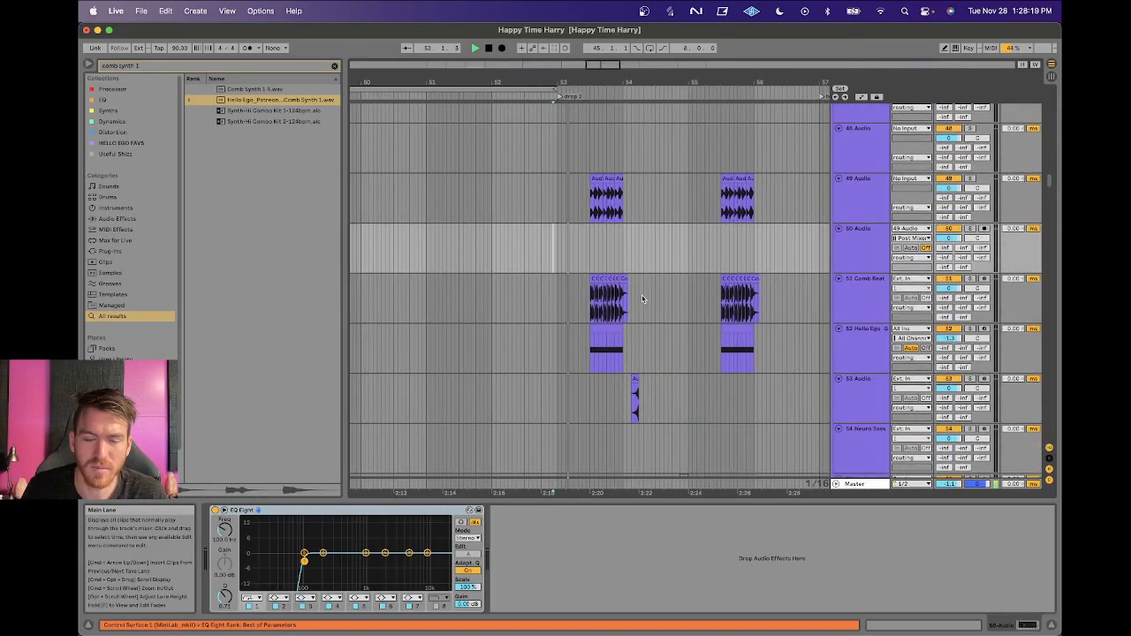
pyautogui.scroll(-10, 643, 299)
pyautogui.hscroll(1, 642, 299)
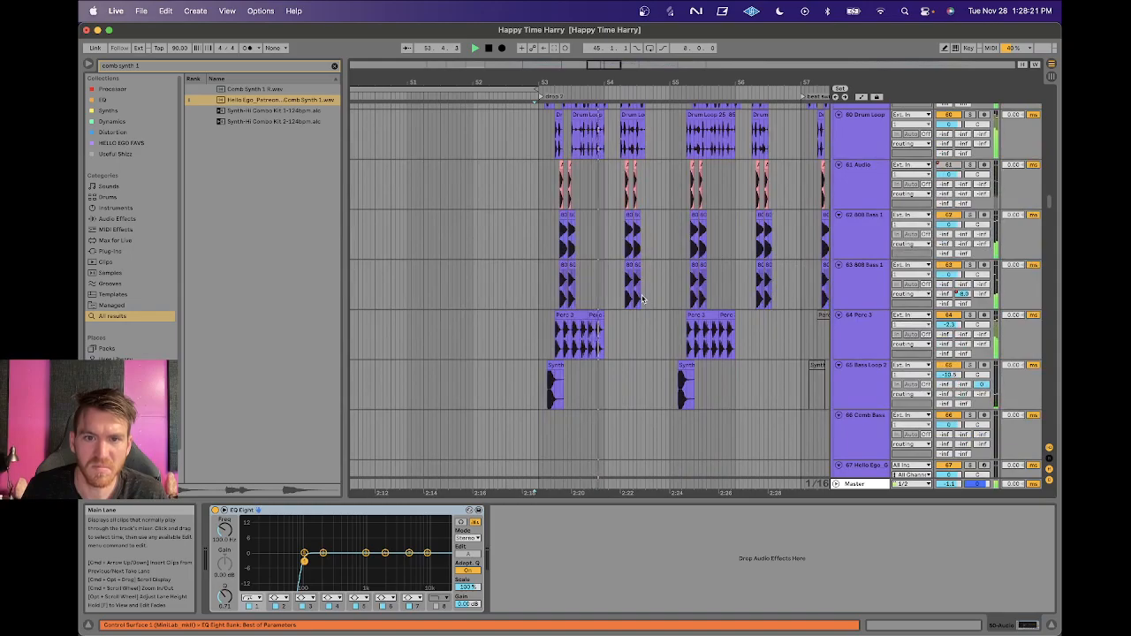
pyautogui.scroll(3, 643, 299)
pyautogui.hscroll(1, 642, 299)
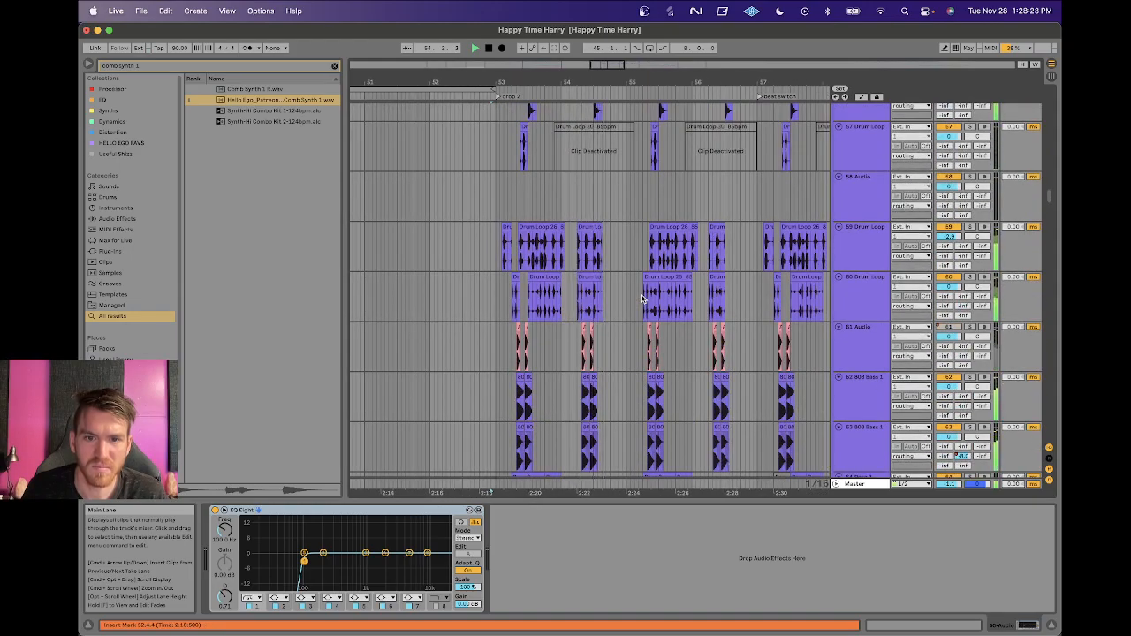
# Return to the bridge, solo the Reese S bass on track 35 and play it from 45.1.1.
pyautogui.scroll(20, 643, 299)
pyautogui.hscroll(-10, 642, 299)
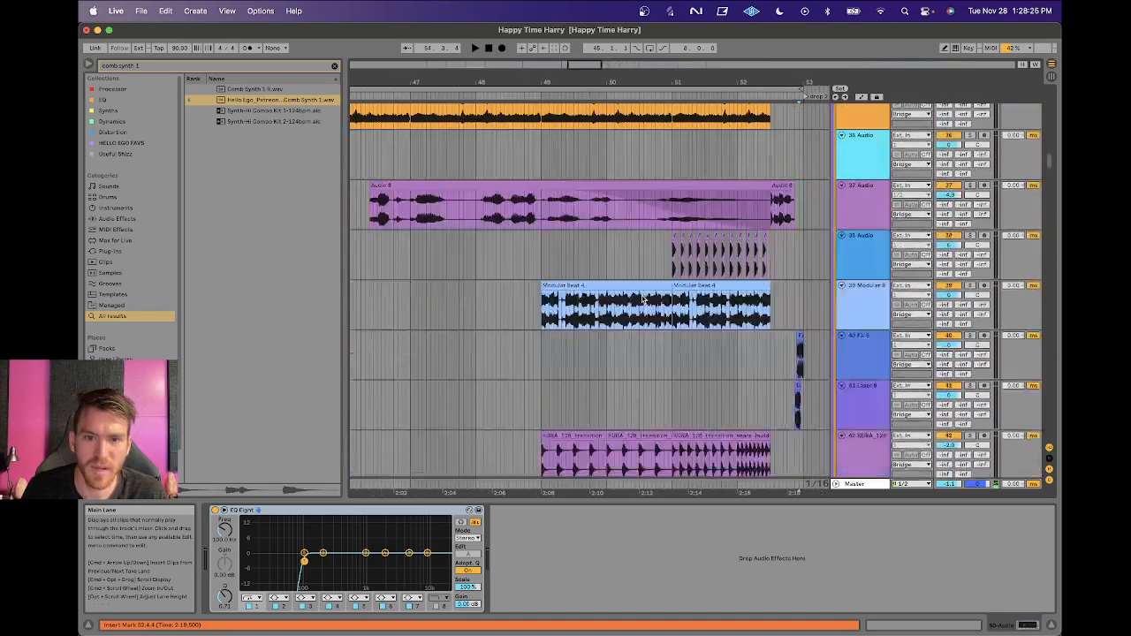
pyautogui.scroll(3, 641, 295)
pyautogui.click(533, 230)
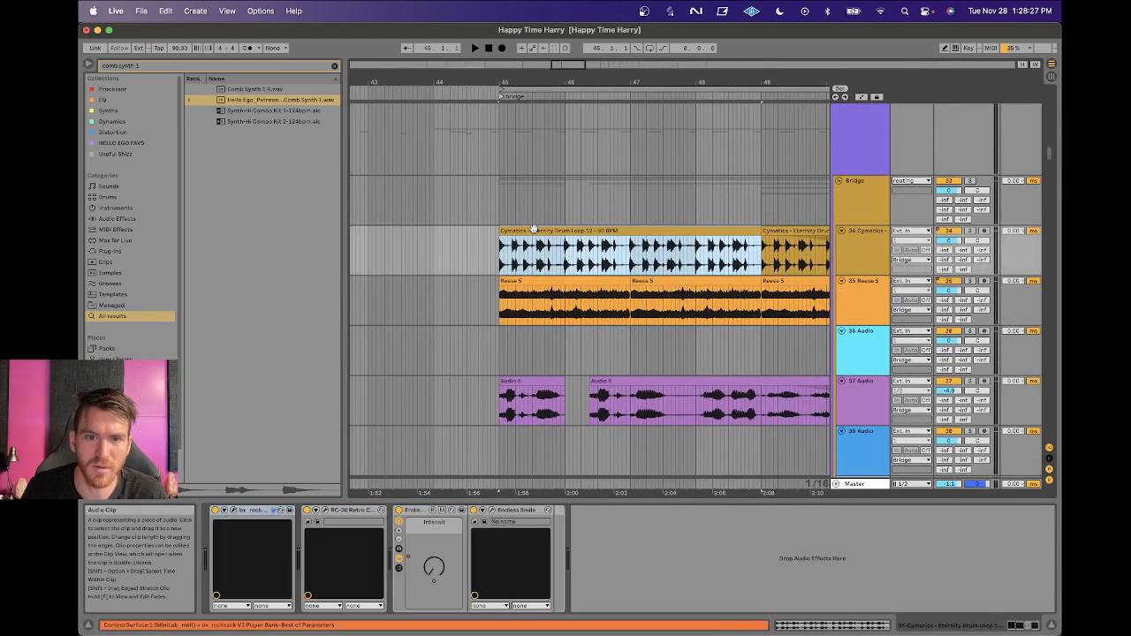
pyautogui.hscroll(1, 533, 228)
pyautogui.hscroll(1, 533, 228)
pyautogui.click(485, 276)
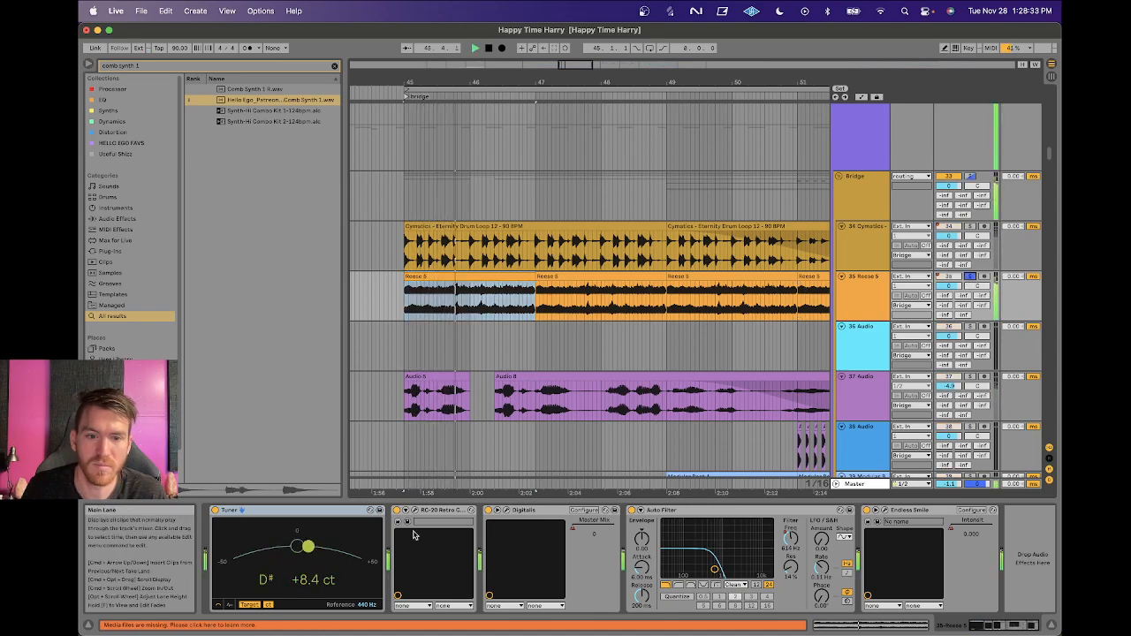
pyautogui.press('space')
# Play the Reese S clip with its effect devices bypassed, and re-enable RC-20 Retro Color.
pyautogui.click(438, 511)
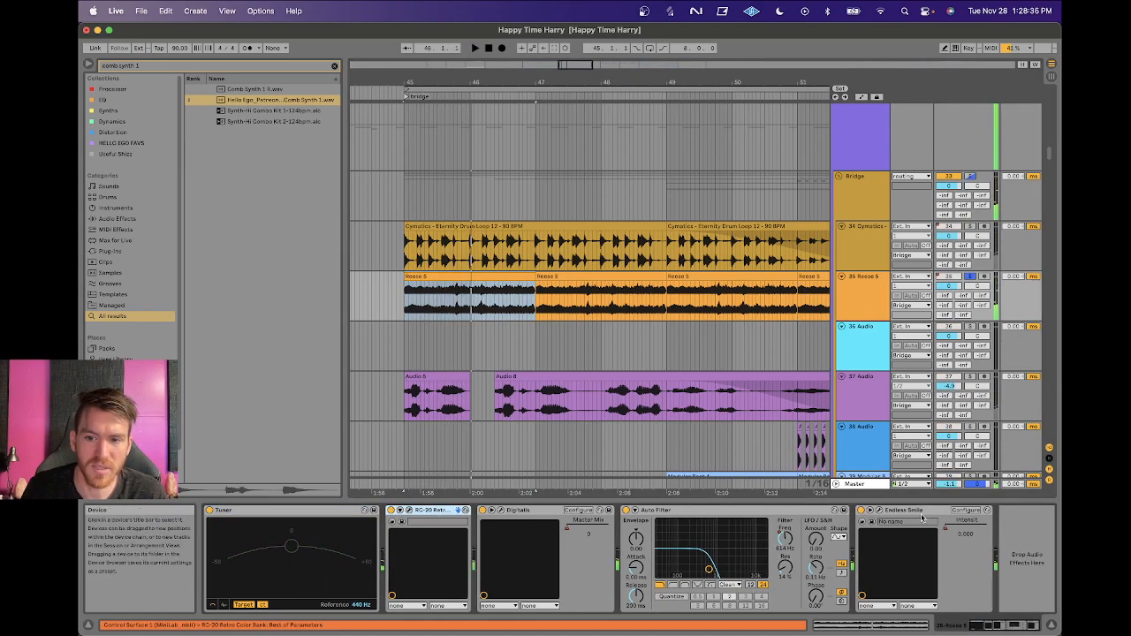
pyautogui.press('space')
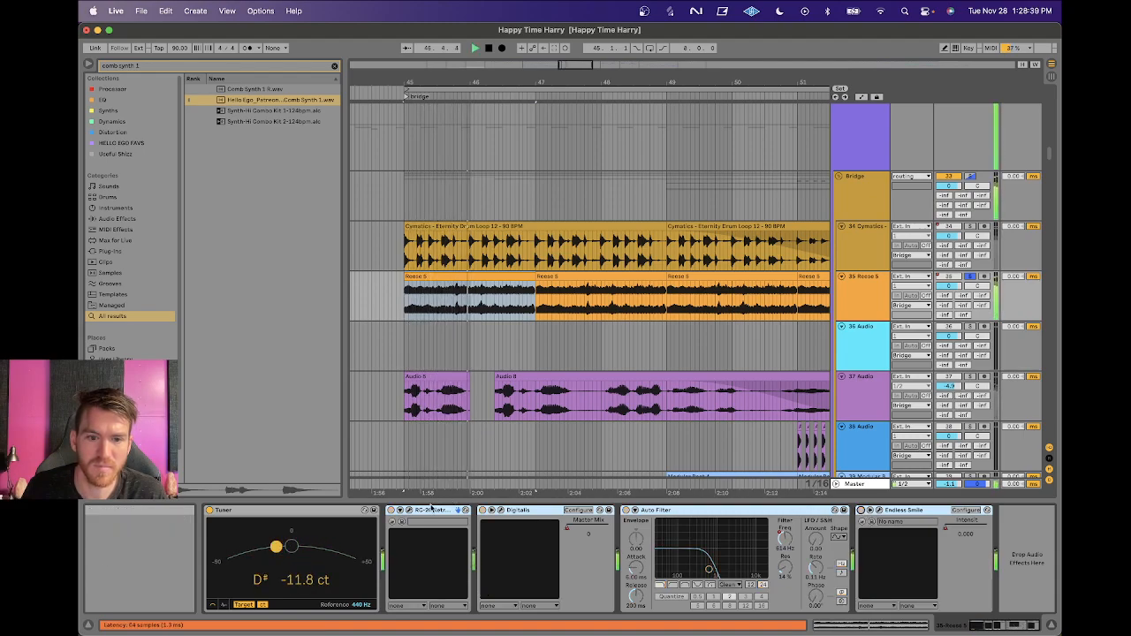
pyautogui.click(426, 510)
pyautogui.press('space')
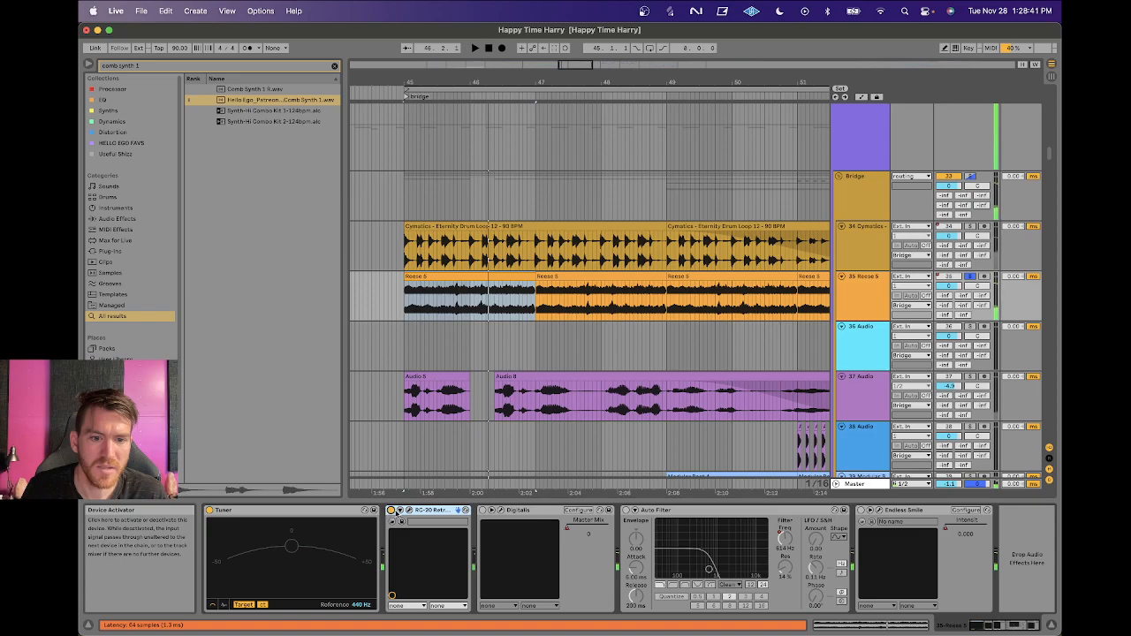
# Inspect RC-20's Flux Space preset on track 35 and play the Reese bass through it.
pyautogui.click(400, 511)
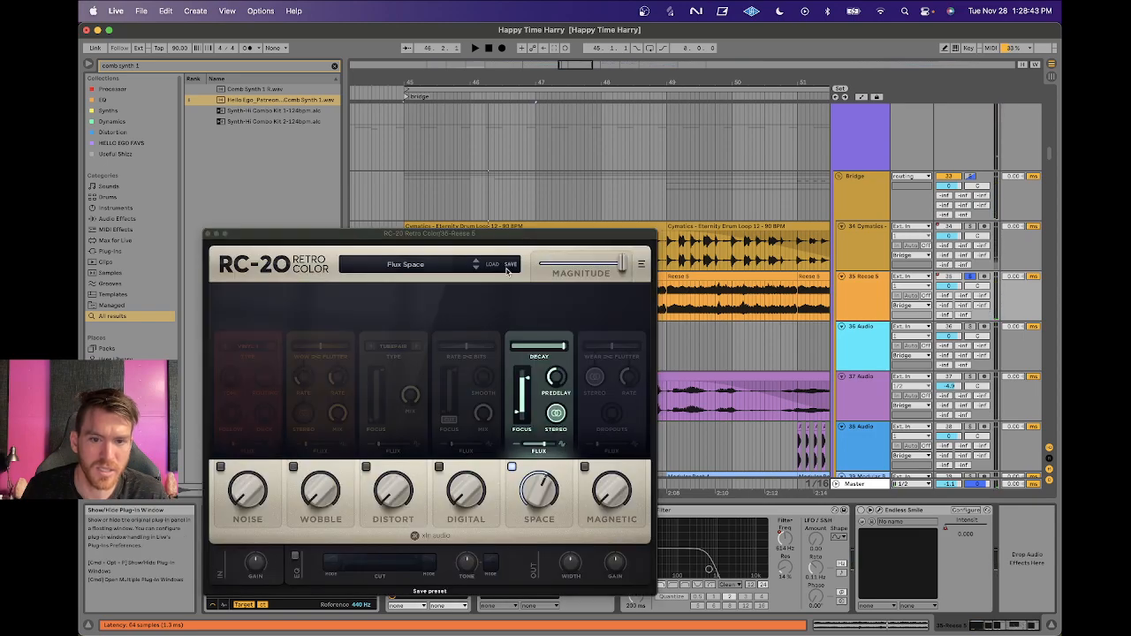
pyautogui.click(207, 236)
pyautogui.press('space')
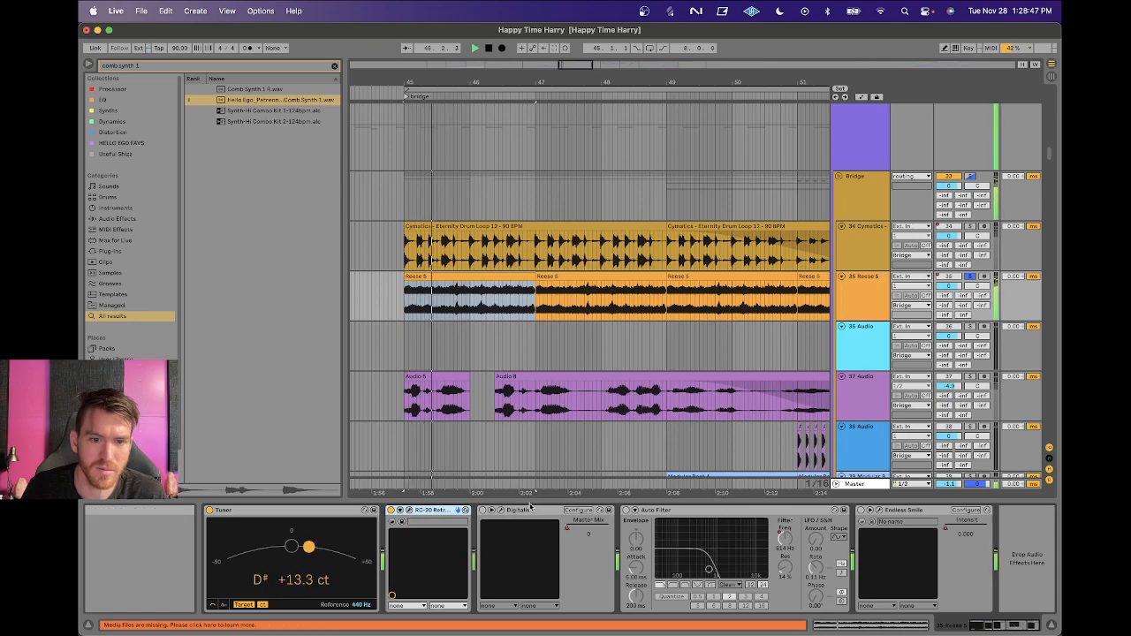
pyautogui.press('space')
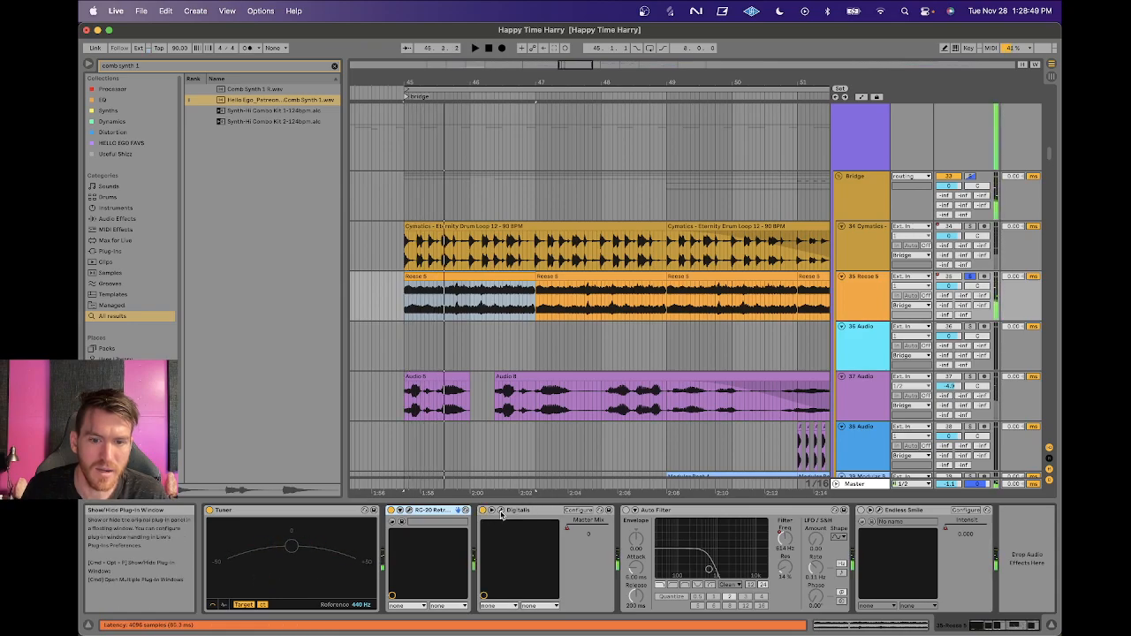
# Inspect the Digitalis Dial-up preset on track 35 and show the automation of its Master Mix.
pyautogui.click(501, 516)
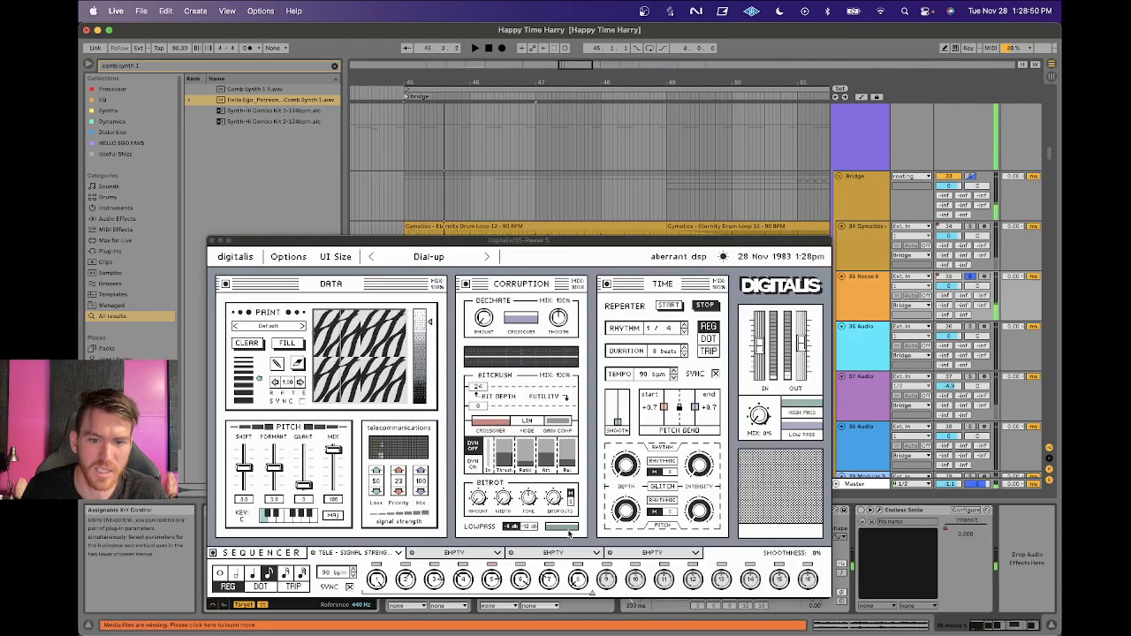
pyautogui.click(209, 238)
pyautogui.press('a')
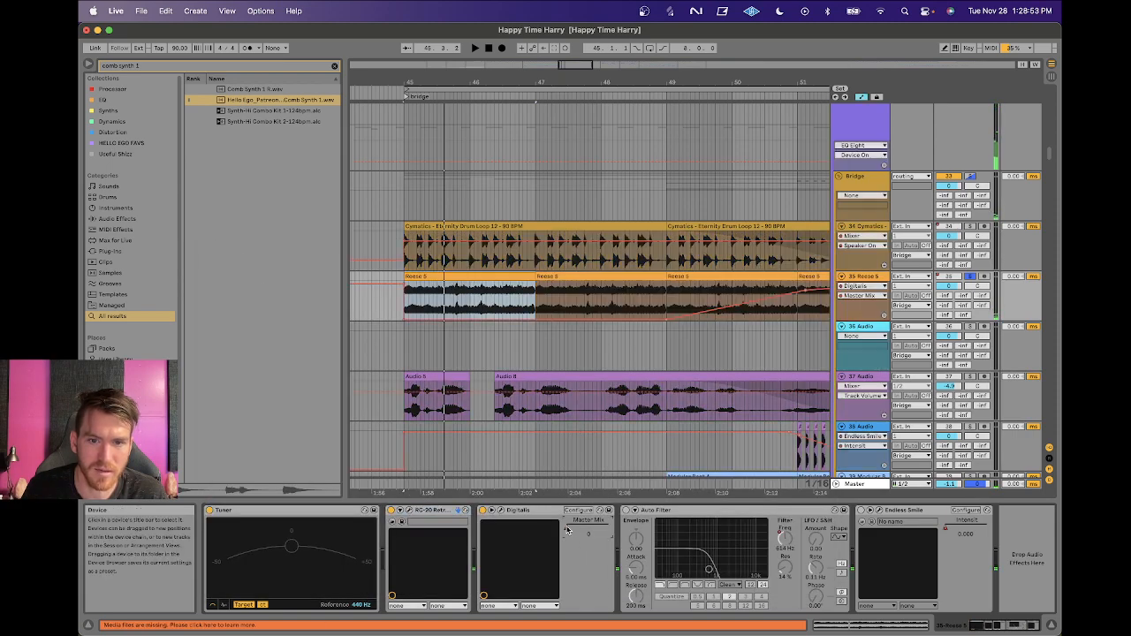
# Play the Reese bass from 49.1.1 through the Master Mix automation with the Digitalis window open.
pyautogui.press('-')
pyautogui.click(673, 296)
pyautogui.press('space')
pyautogui.hscroll(2, 673, 296)
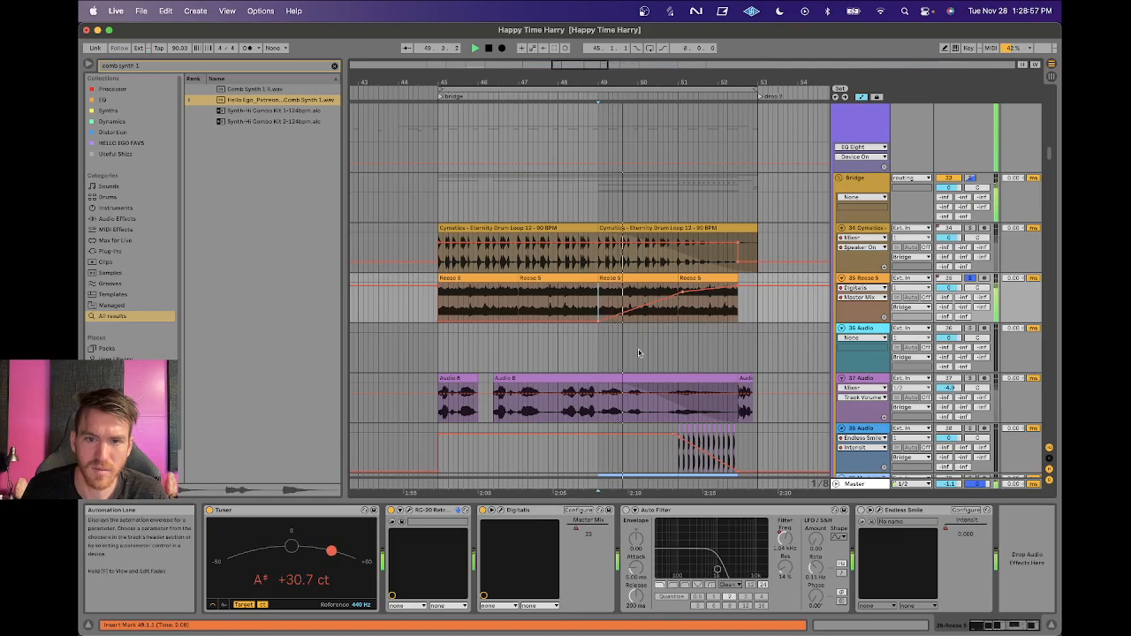
pyautogui.click(501, 511)
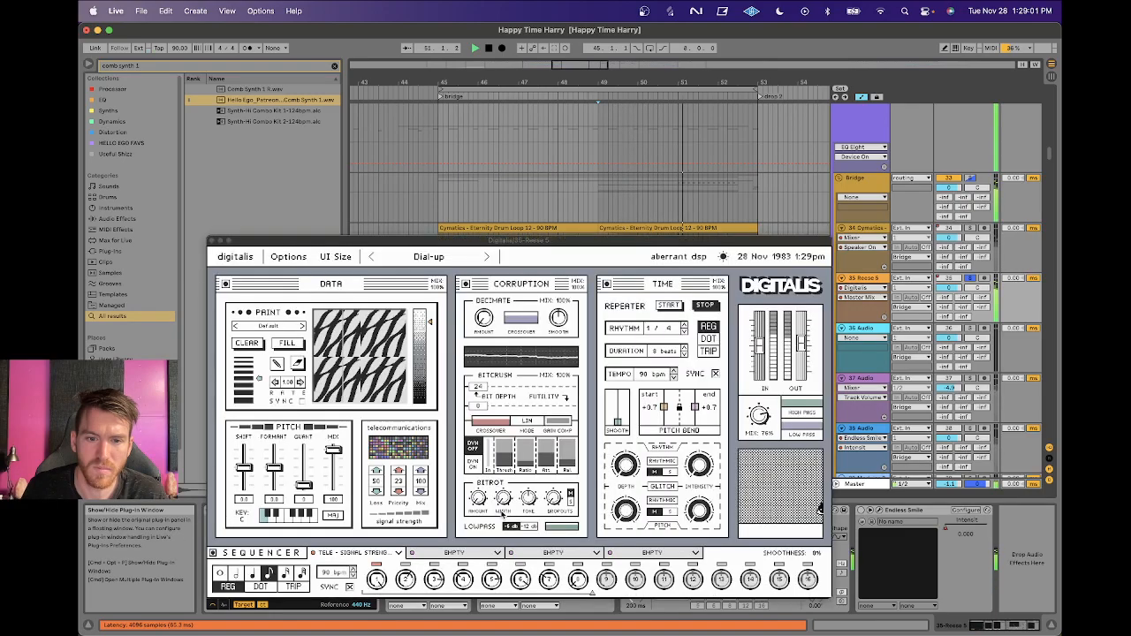
# Close the Digitalis window, bypass the Digitalis device on track 35 and re-enable it.
pyautogui.click(212, 241)
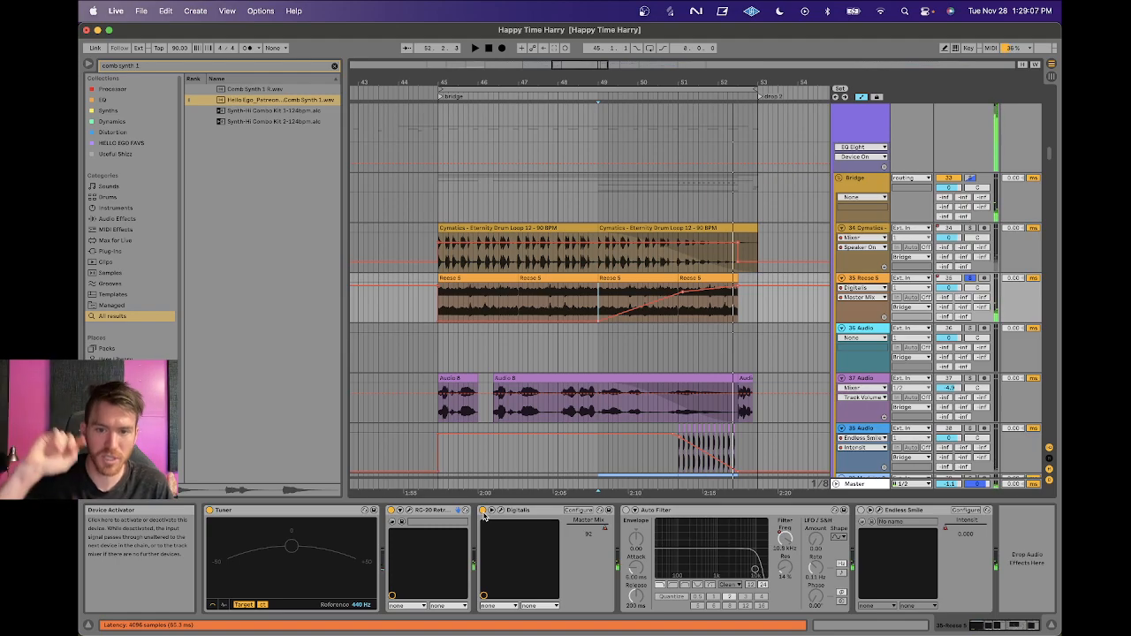
pyautogui.click(482, 512)
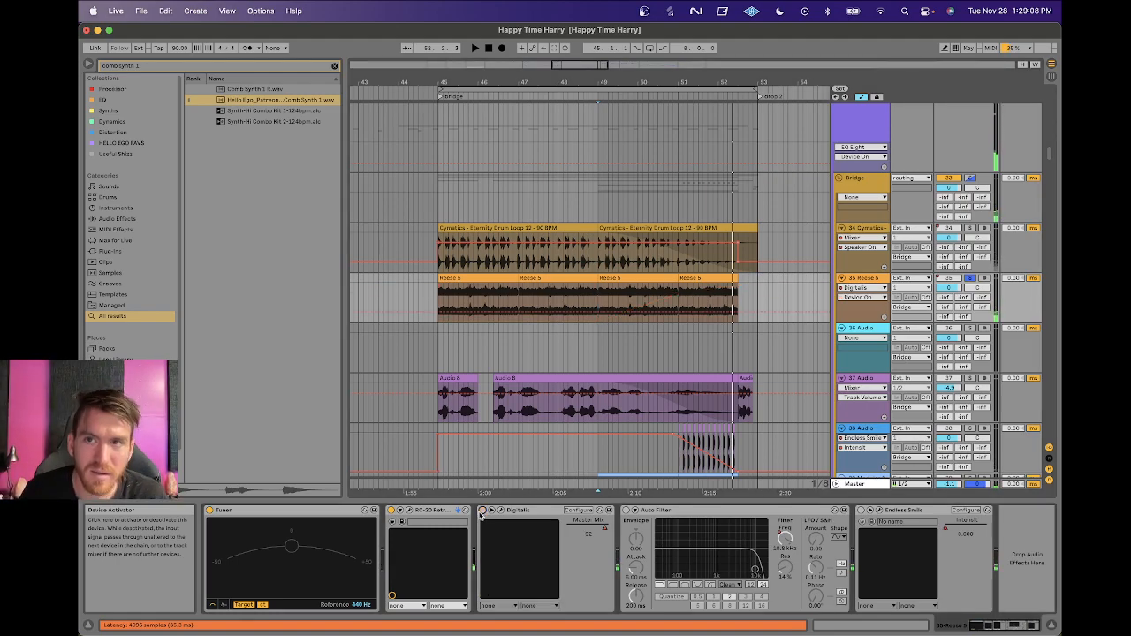
pyautogui.click(535, 511)
pyautogui.click(482, 512)
# Enable Auto Filter on track 35, show its Frequency automation and play the Reese S bass from 45.1.1 through it.
pyautogui.click(626, 510)
pyautogui.click(502, 279)
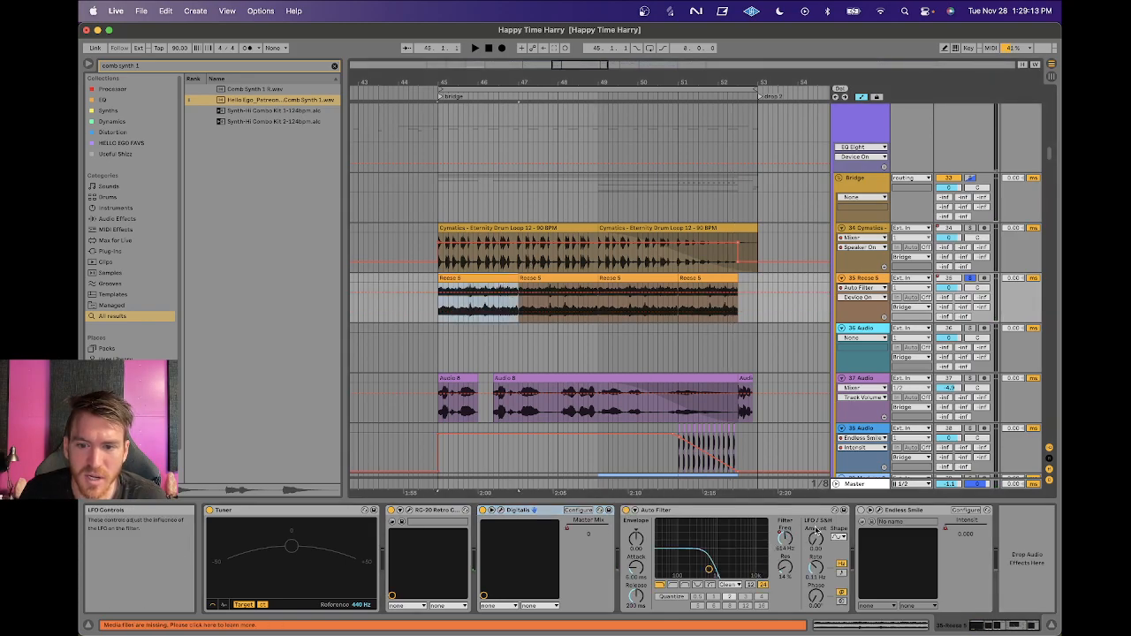
pyautogui.click(783, 538)
pyautogui.press('space')
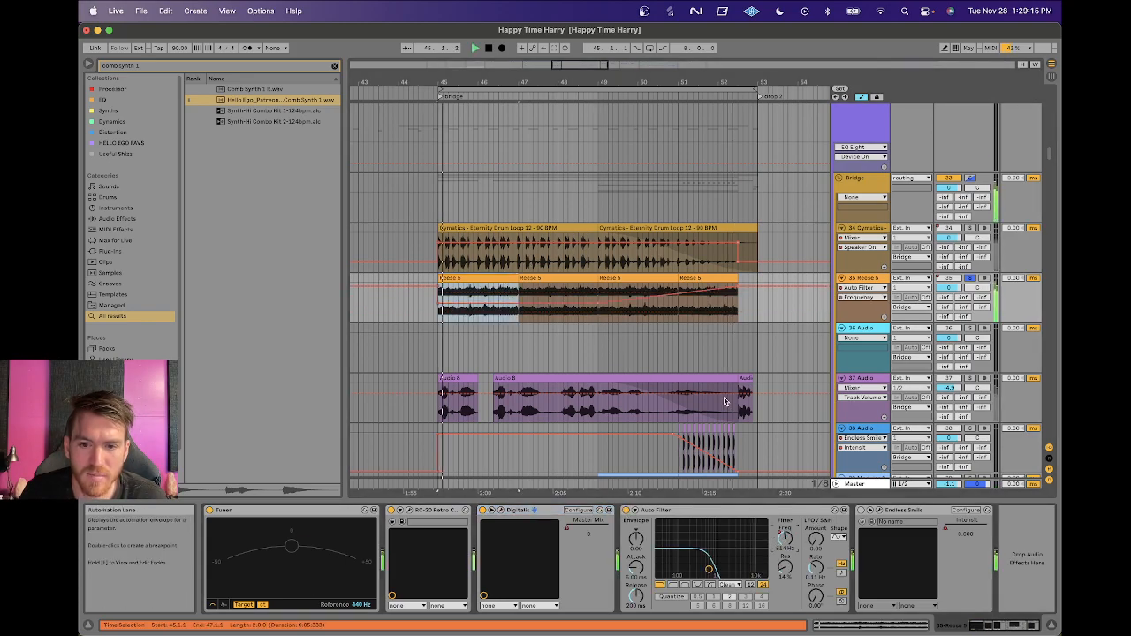
pyautogui.hscroll(3, 724, 402)
pyautogui.press('space')
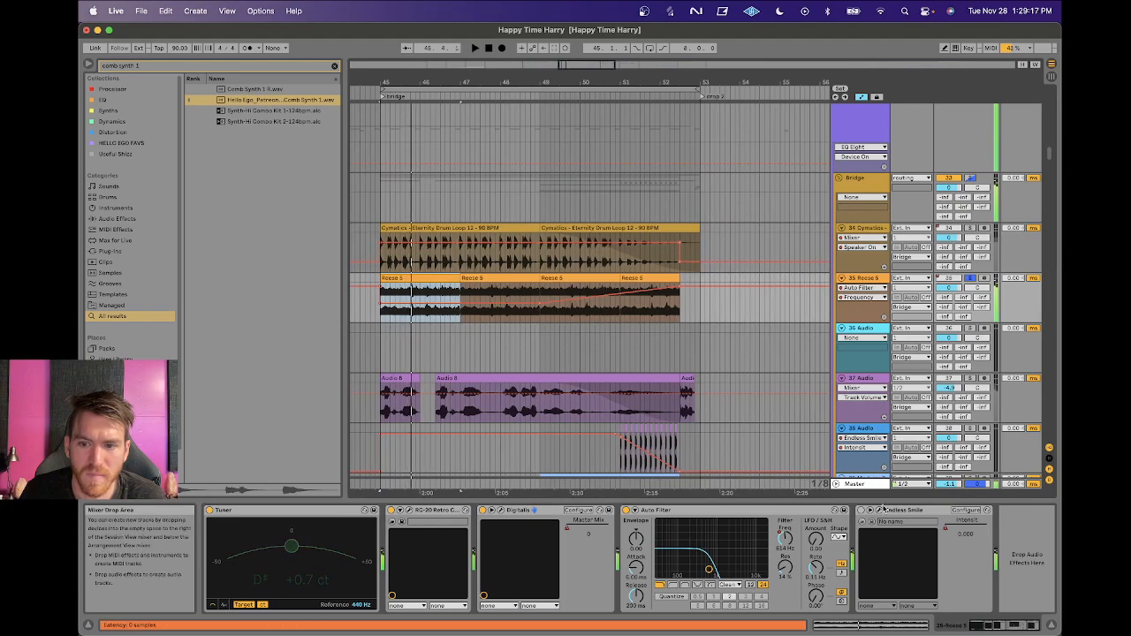
# Inspect the Endless Smile plug-in on track 35 and view its Intensity automation across the whole arrangement.
pyautogui.click(879, 512)
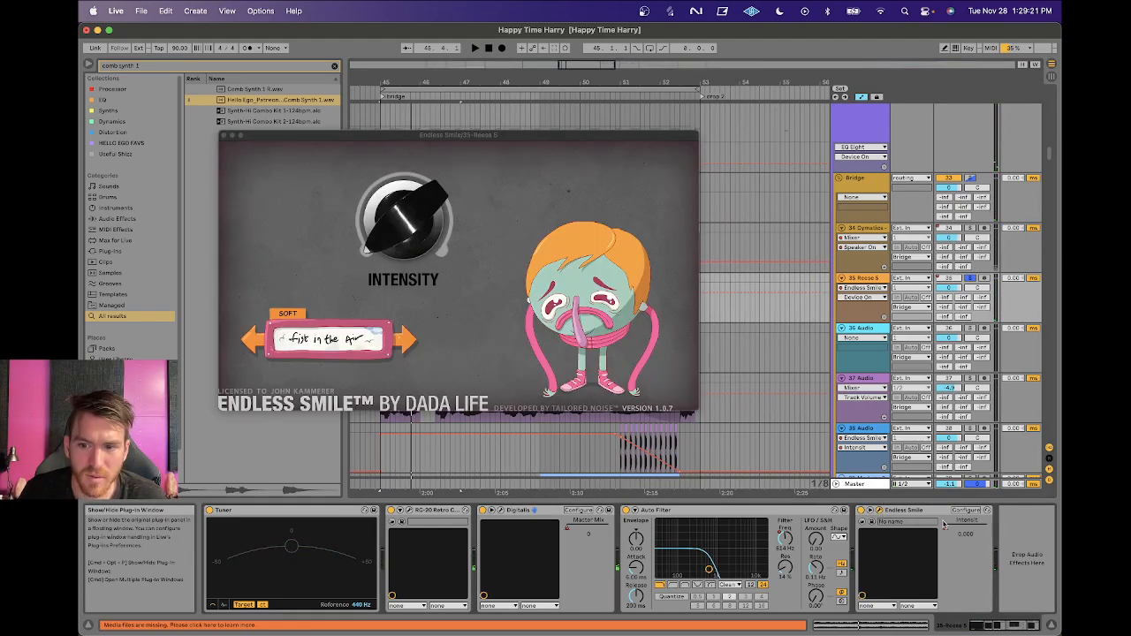
pyautogui.click(224, 136)
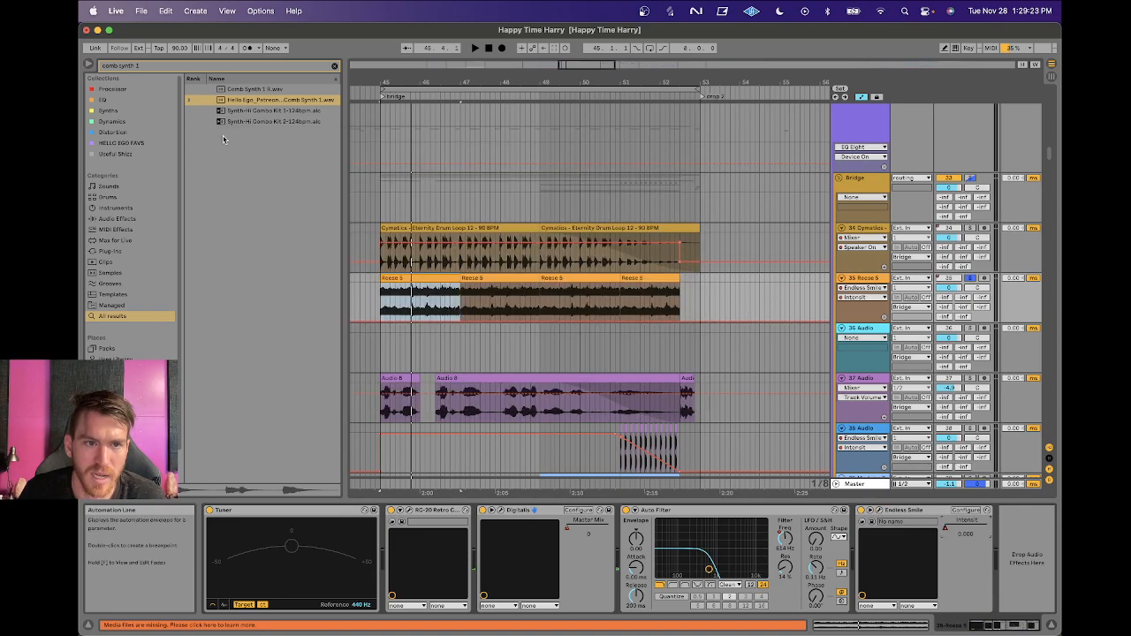
pyautogui.moveTo(614, 80); pyautogui.dragTo(623, 26)
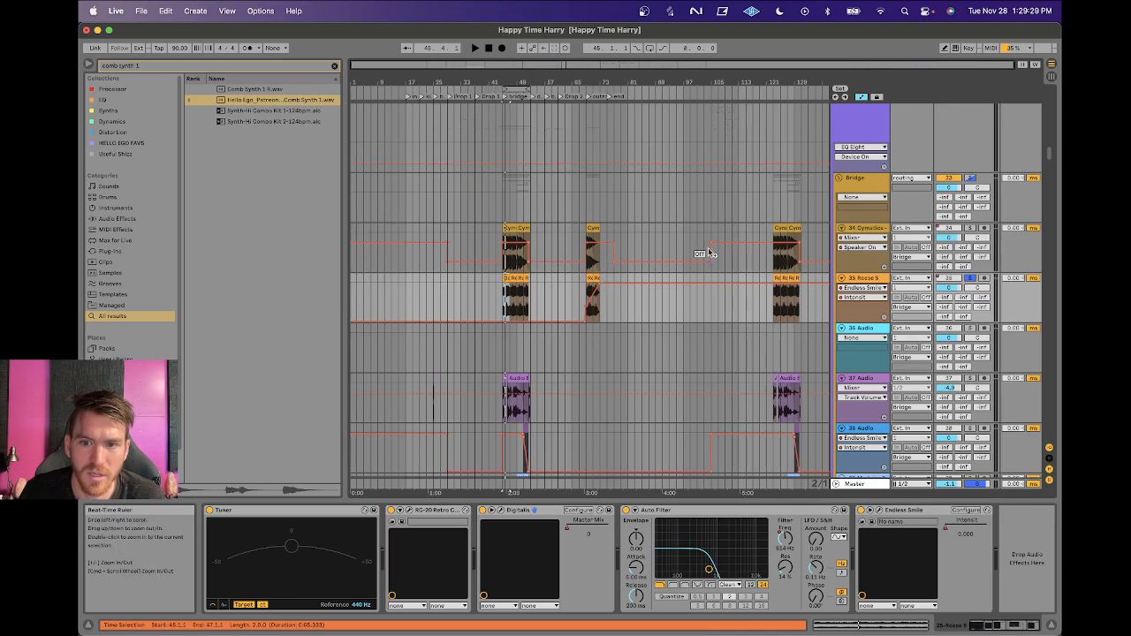
# Play the arrangement from the last Cymatics drum loop section on track 34 at bar 123.
pyautogui.scroll(-5, 704, 253)
pyautogui.moveTo(778, 81); pyautogui.dragTo(740, 222)
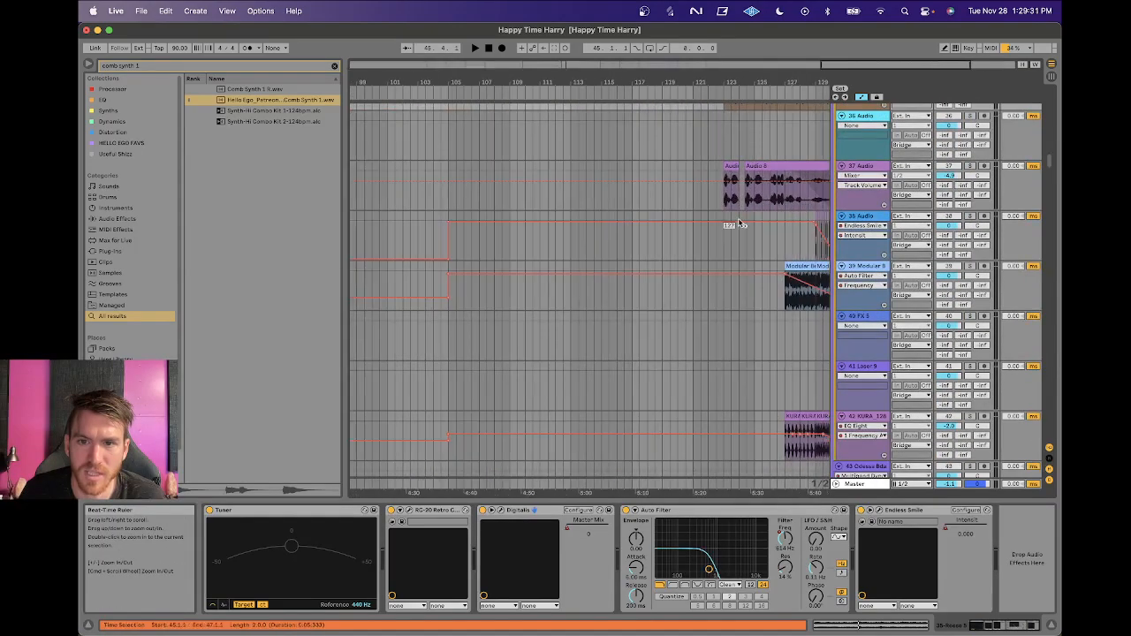
pyautogui.scroll(6, 740, 222)
pyautogui.hscroll(3, 740, 222)
pyautogui.click(628, 267)
pyautogui.press('space')
# Play from 115.1.1 and look through the clips of the Combs group and the Bass Loop tracks.
pyautogui.scroll(-20, 750, 323)
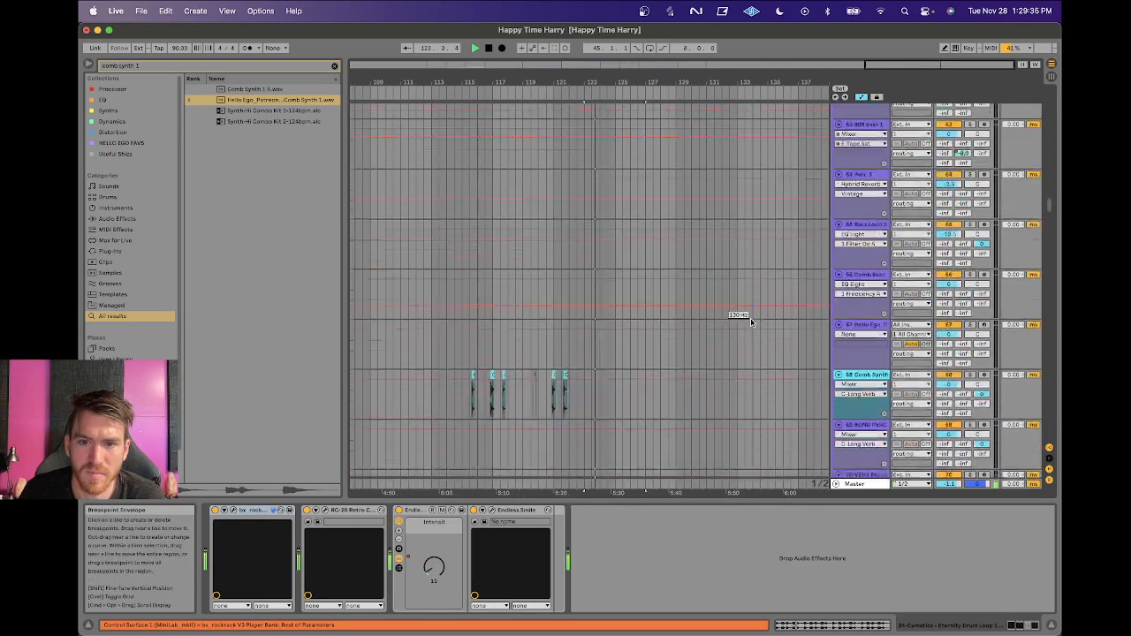
pyautogui.click(512, 263)
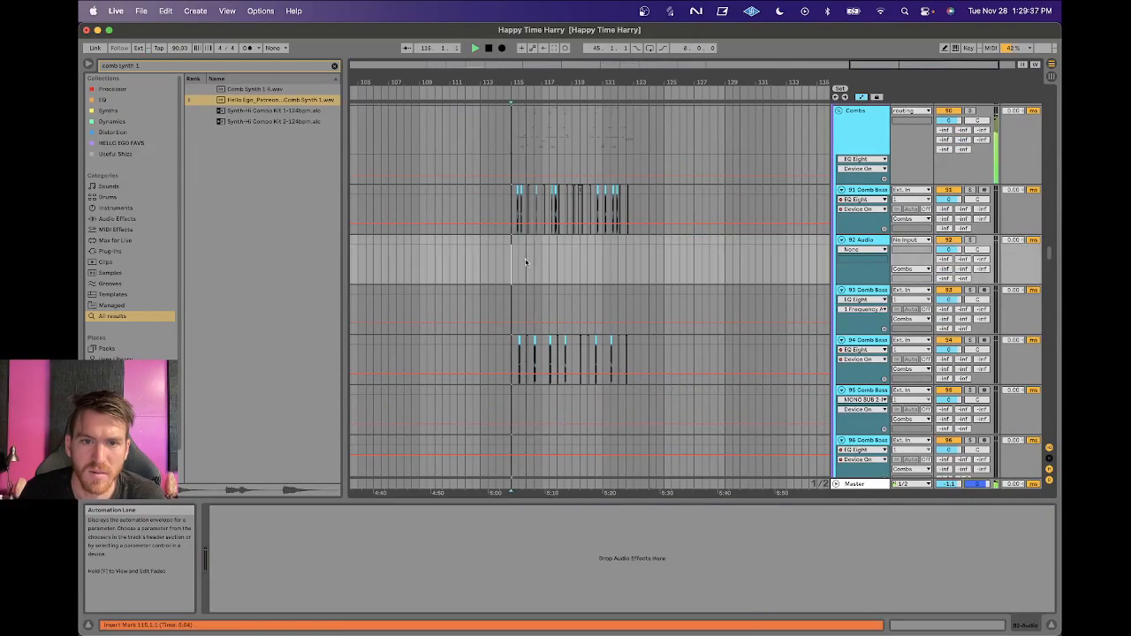
pyautogui.scroll(-10, 512, 262)
pyautogui.scroll(2, 653, 282)
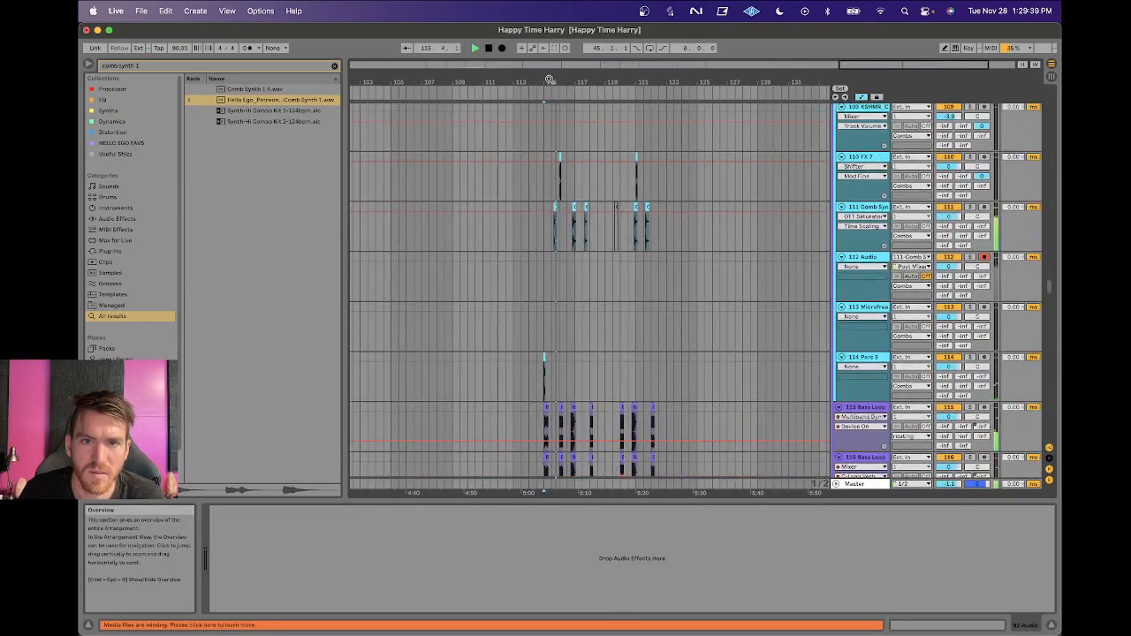
pyautogui.moveTo(550, 79); pyautogui.dragTo(550, 141)
pyautogui.click(522, 282)
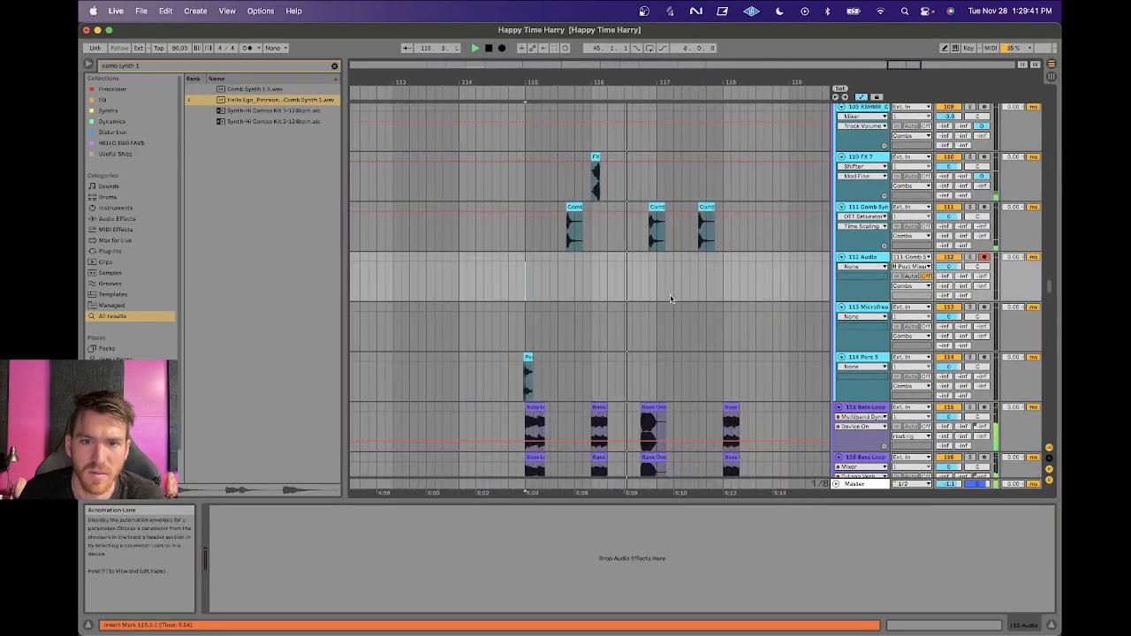
# Stop playback and place the insert marker back at the start of the bridge, 45.1.1.
pyautogui.scroll(20, 669, 294)
pyautogui.moveTo(651, 73); pyautogui.dragTo(651, 18)
pyautogui.press('space')
pyautogui.moveTo(514, 69); pyautogui.dragTo(495, 129)
pyautogui.click(427, 154)
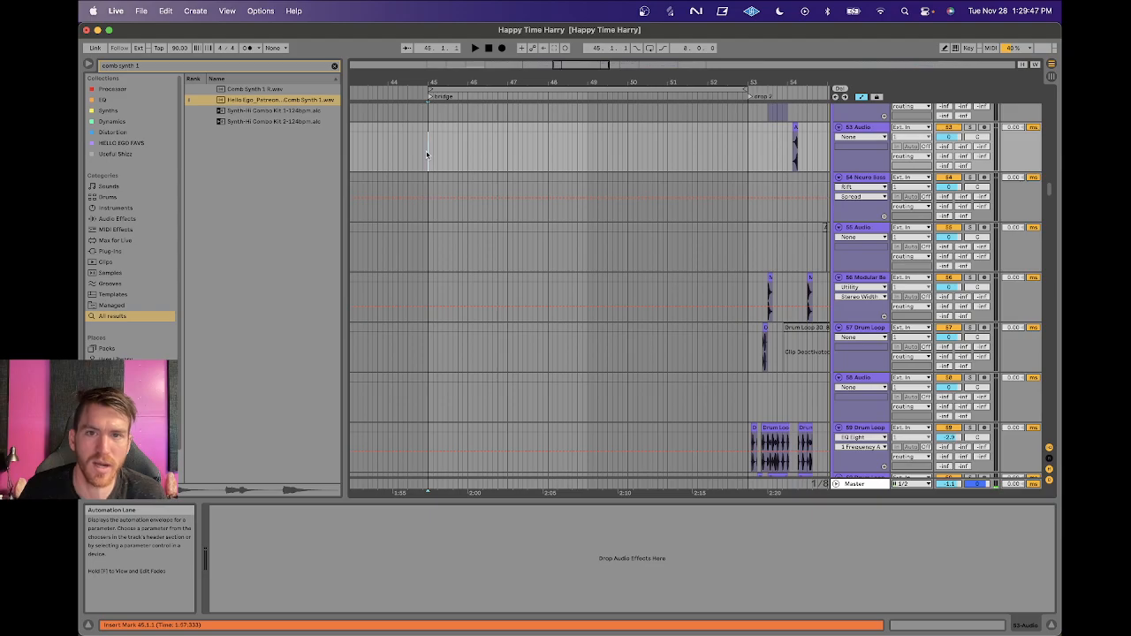
pyautogui.scroll(15, 426, 155)
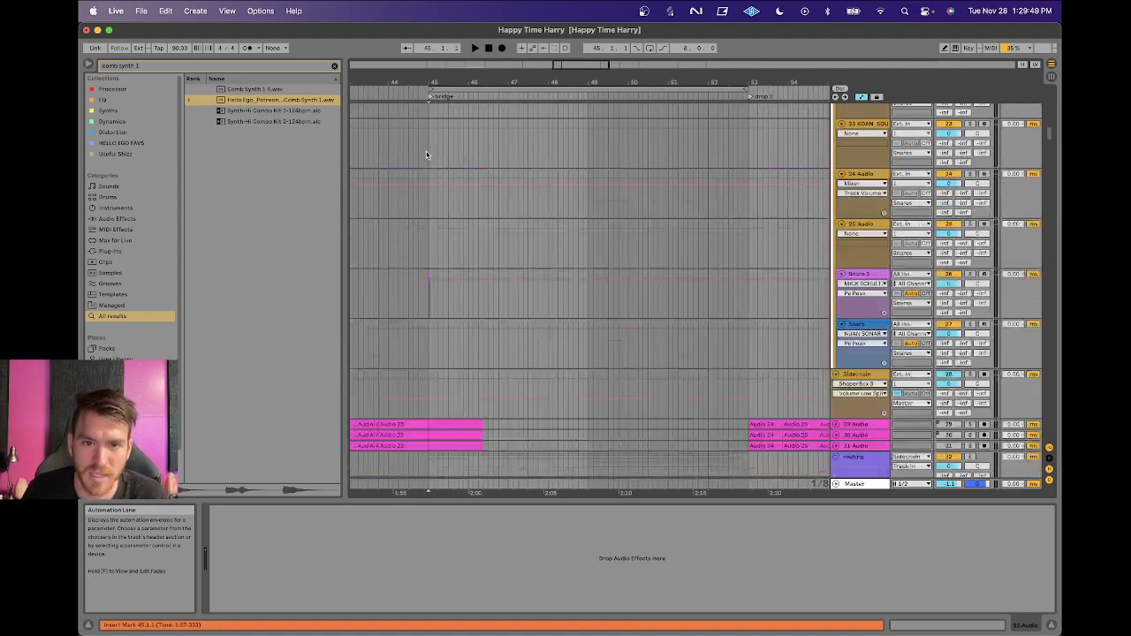
# Solo track 37 and play its first audio clip from 45.1.1.
pyautogui.click(455, 283)
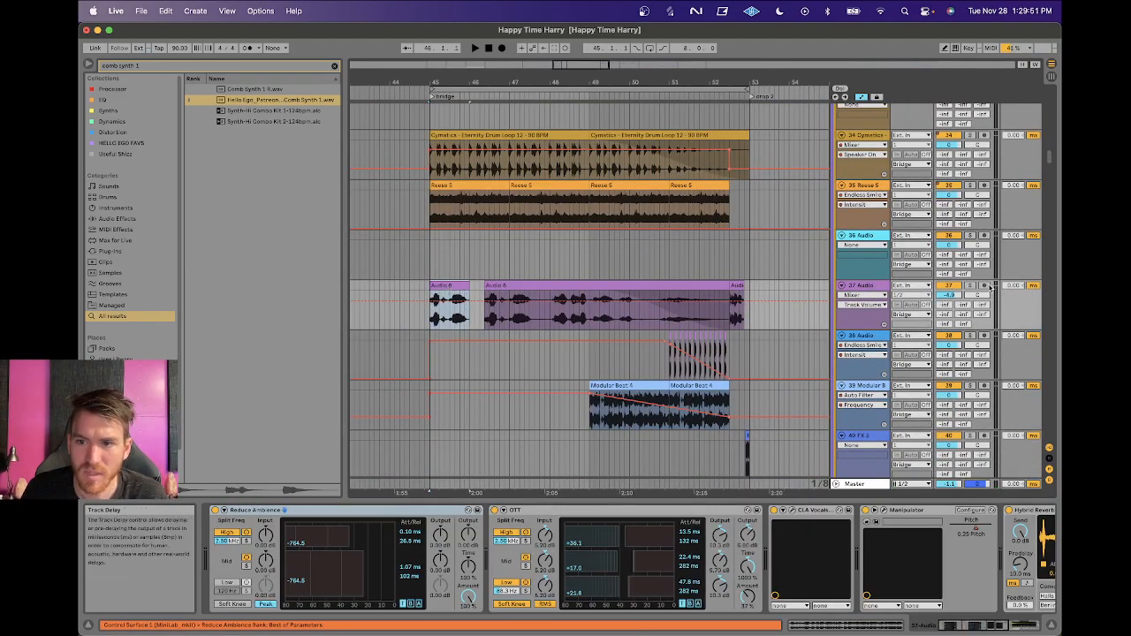
pyautogui.press('space')
pyautogui.click(971, 286)
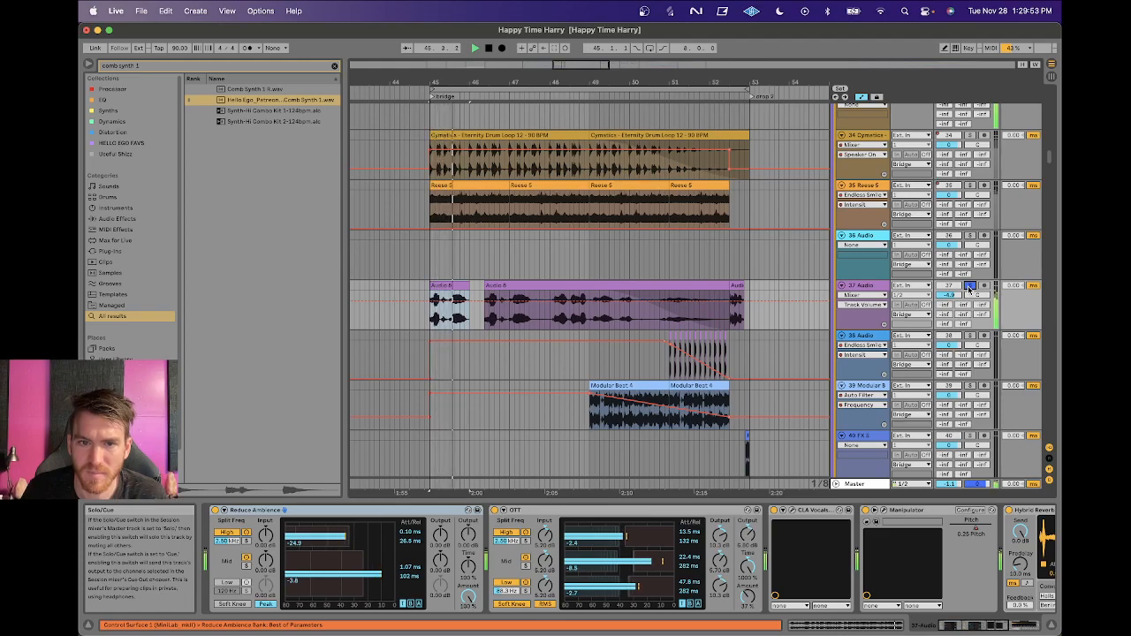
pyautogui.press('space')
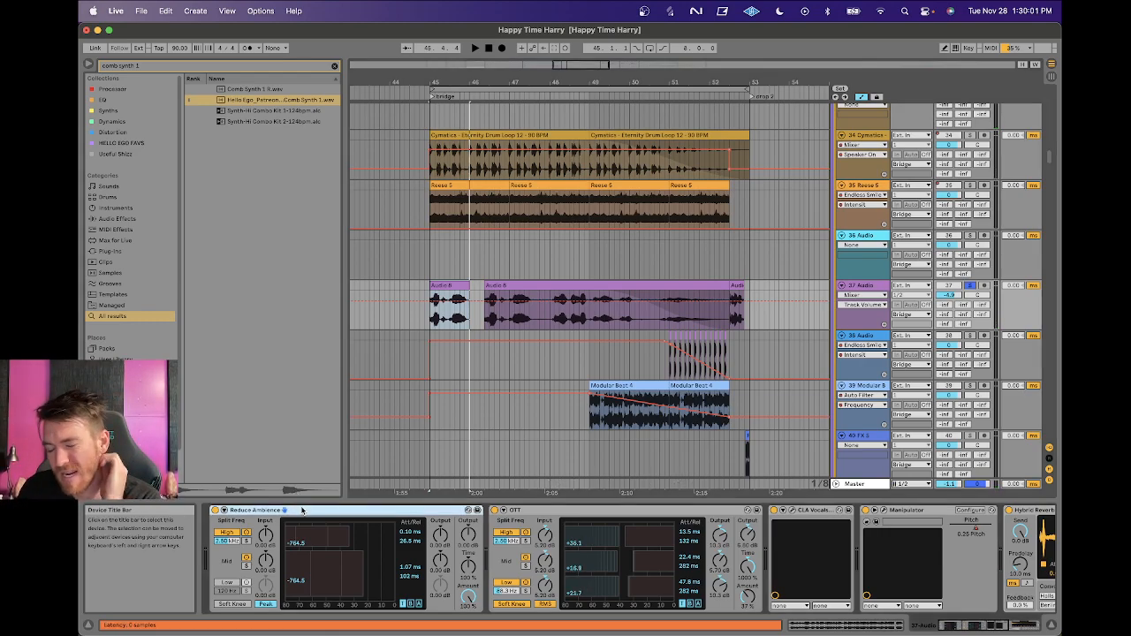
# Examine track 37's effect chain: OTT, CLA Vocals and the Whoop preset in Manipulator.
pyautogui.click(538, 512)
pyautogui.hscroll(3, 535, 515)
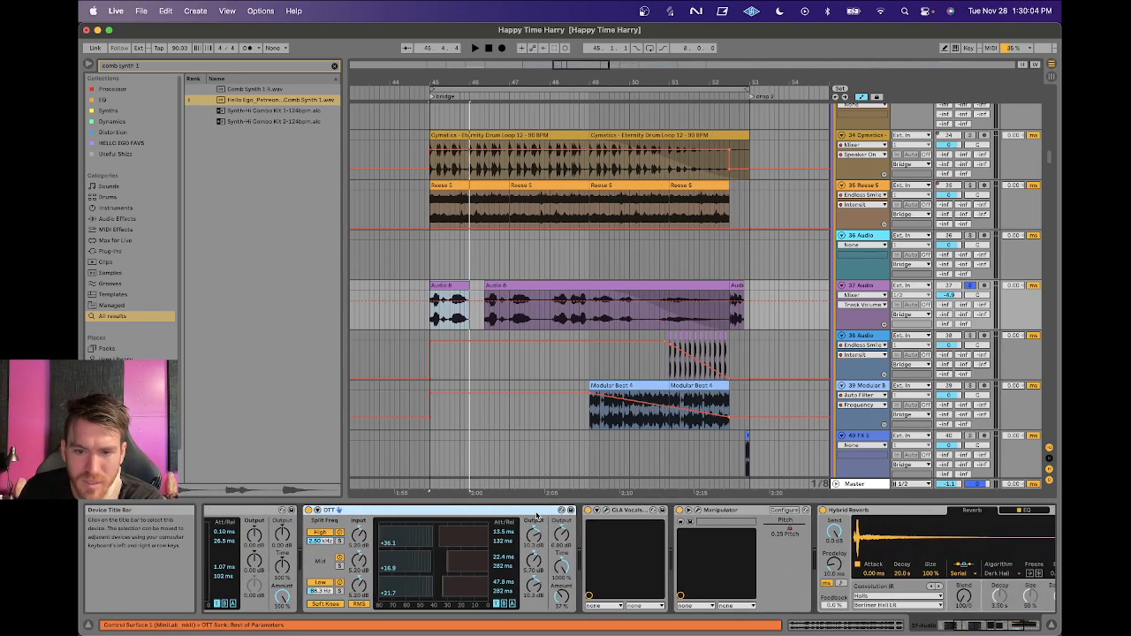
pyautogui.click(607, 511)
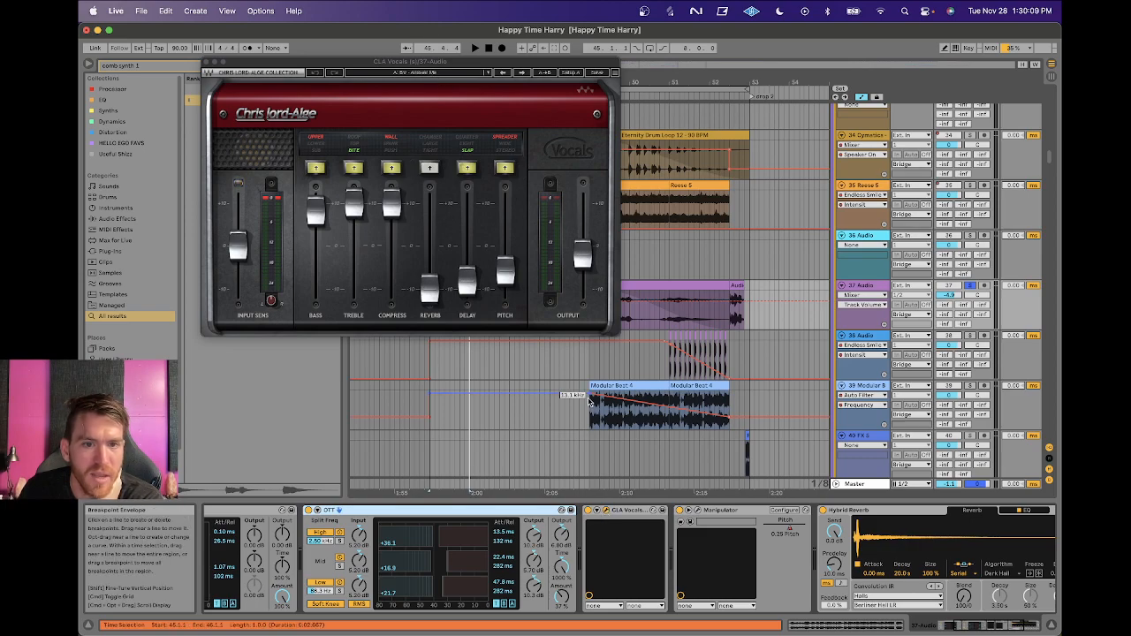
pyautogui.click(605, 512)
pyautogui.click(555, 512)
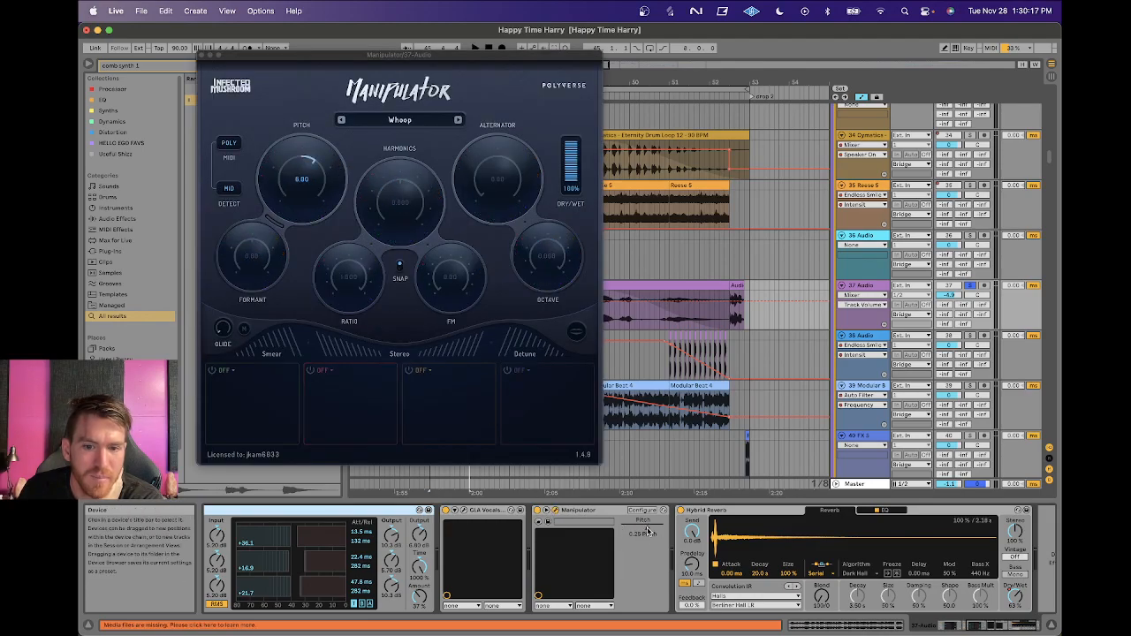
pyautogui.click(555, 511)
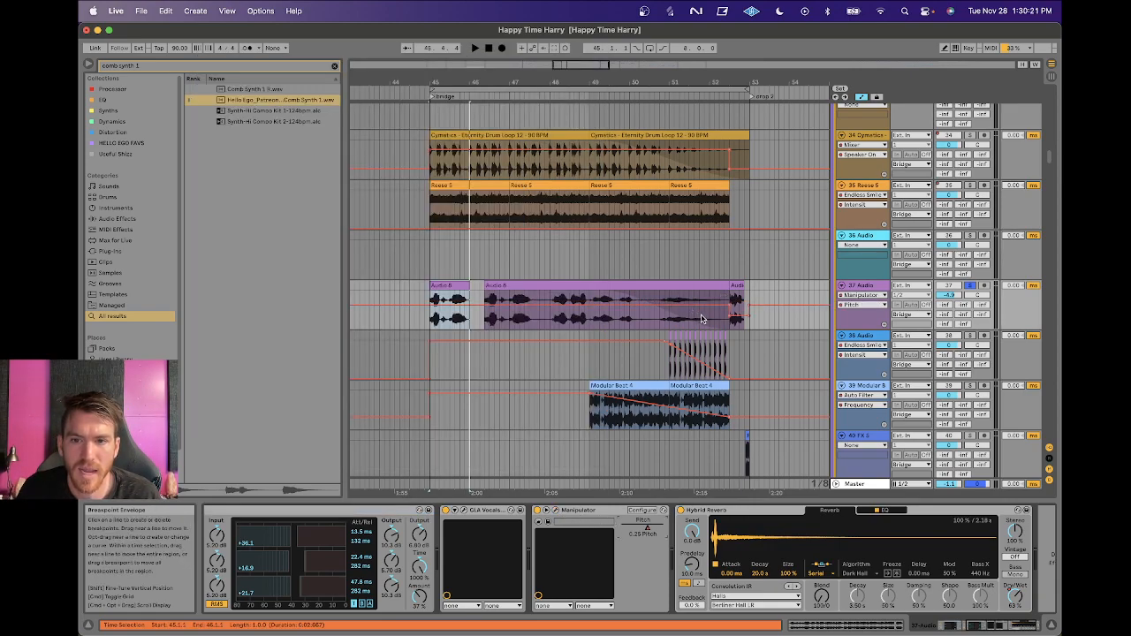
# Play track 37's last clip through the Manipulator Pitch automation and show Hybrid Reverb's Dry/Wet automation.
pyautogui.click(735, 285)
pyautogui.press('space')
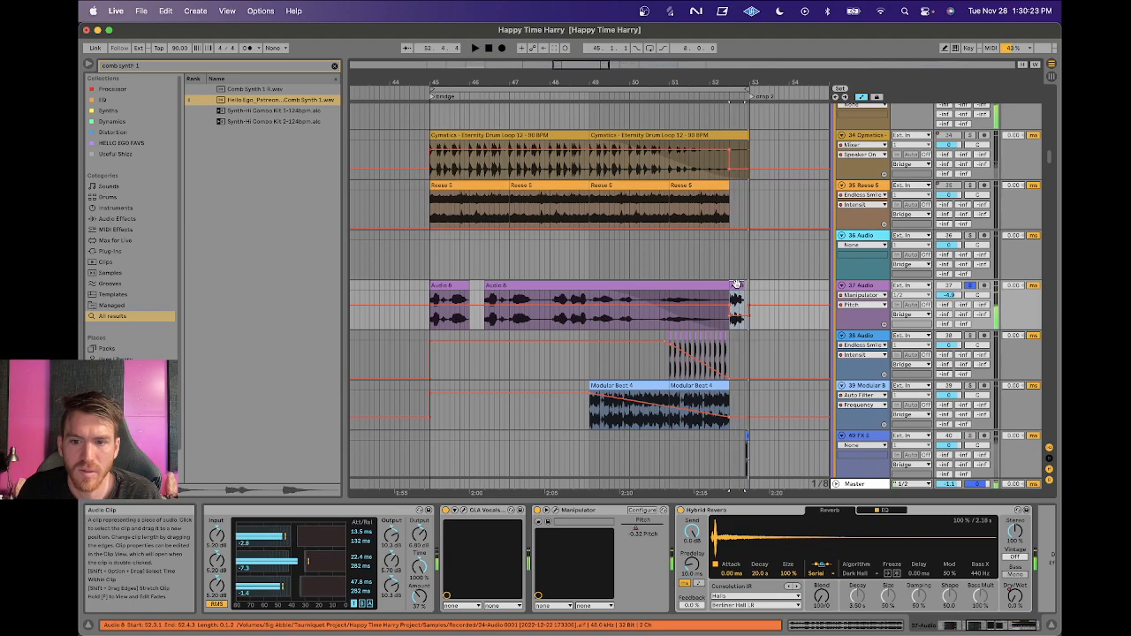
pyautogui.click(1015, 596)
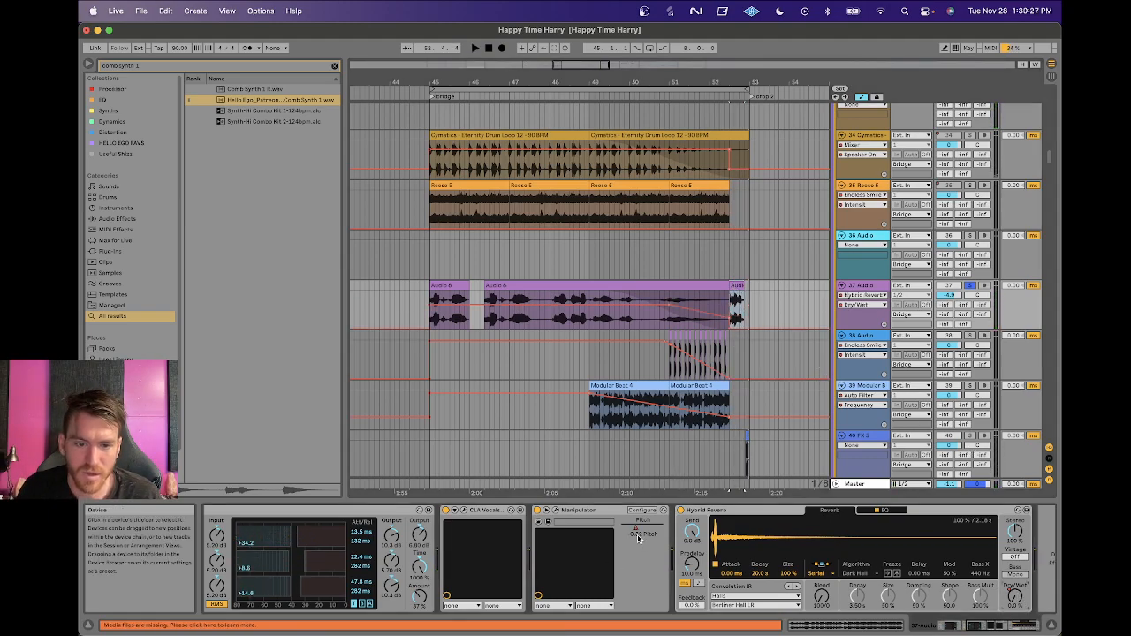
pyautogui.hscroll(-5, 636, 530)
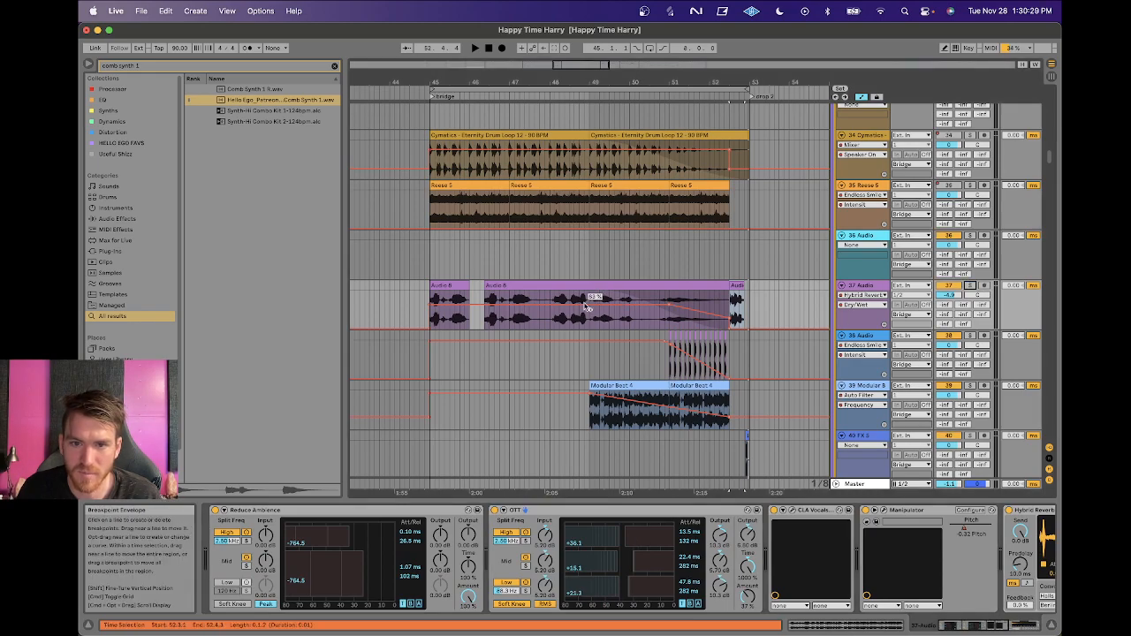
# Play track 38's chopped clips from bar 51 and track 39's Modular Beat 4 clips from 49.1.1, each soloed.
pyautogui.click(957, 334)
pyautogui.press('space')
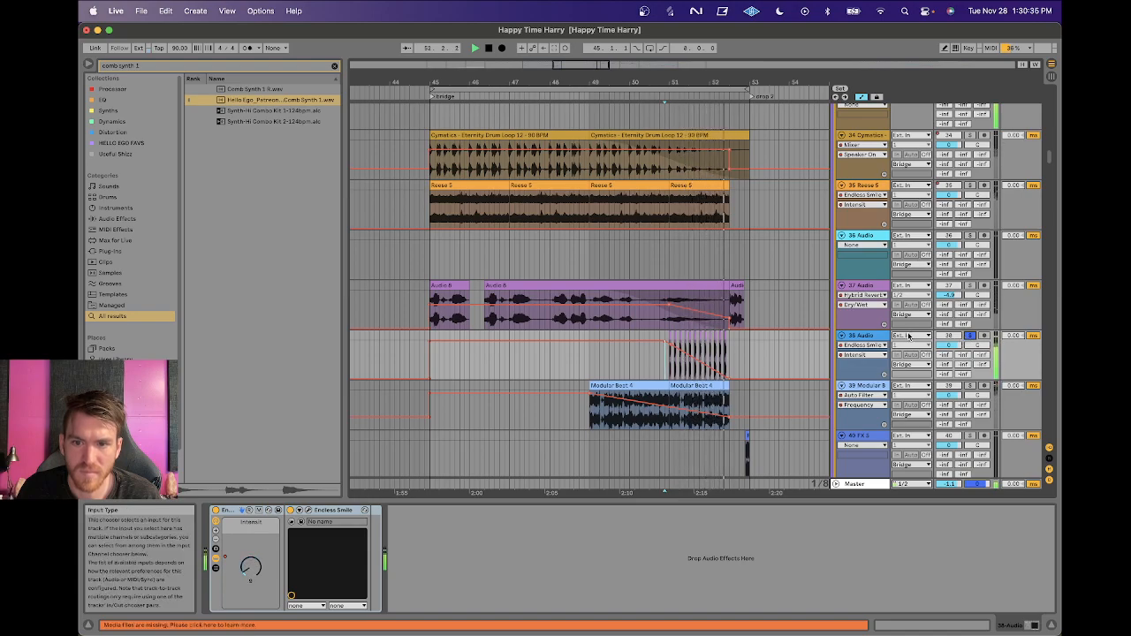
pyautogui.click(868, 395)
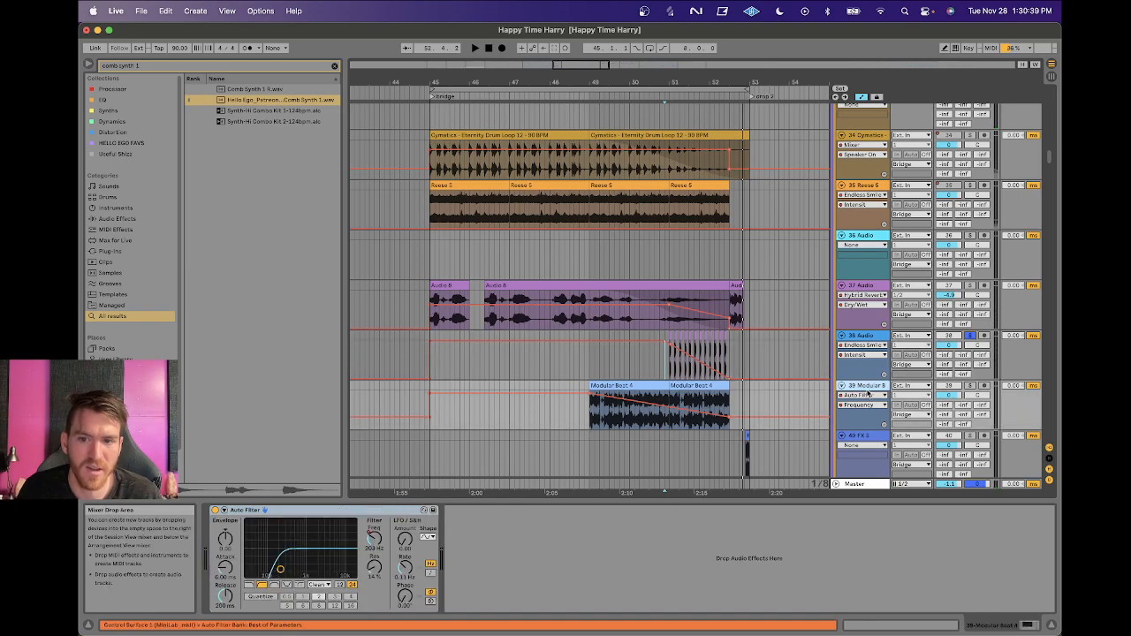
pyautogui.click(614, 384)
pyautogui.click(968, 385)
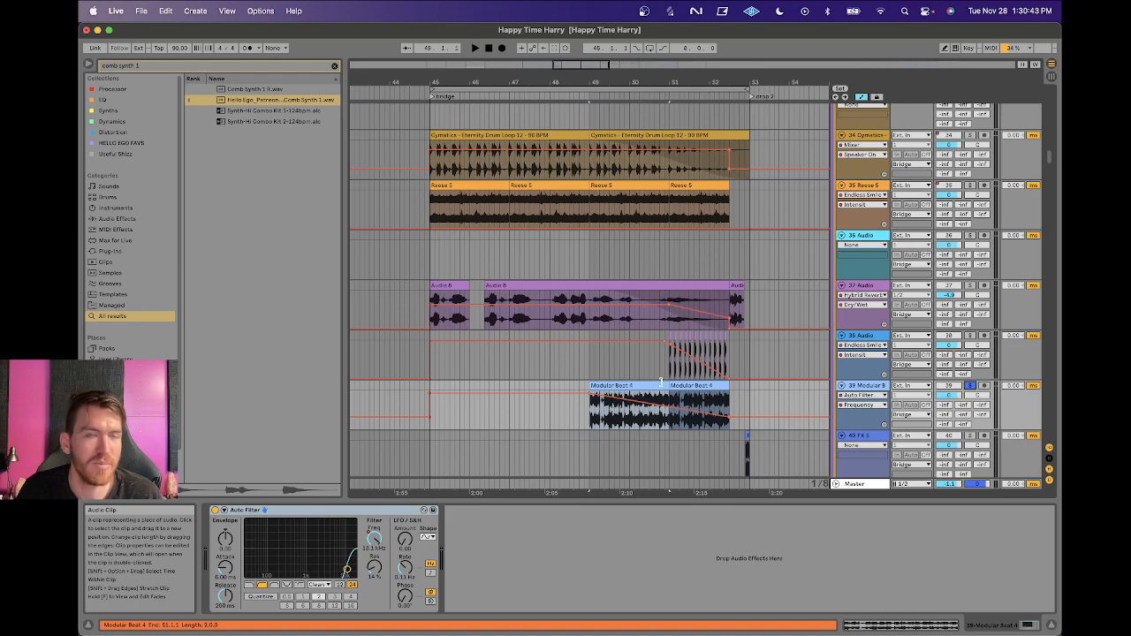
pyautogui.press('space')
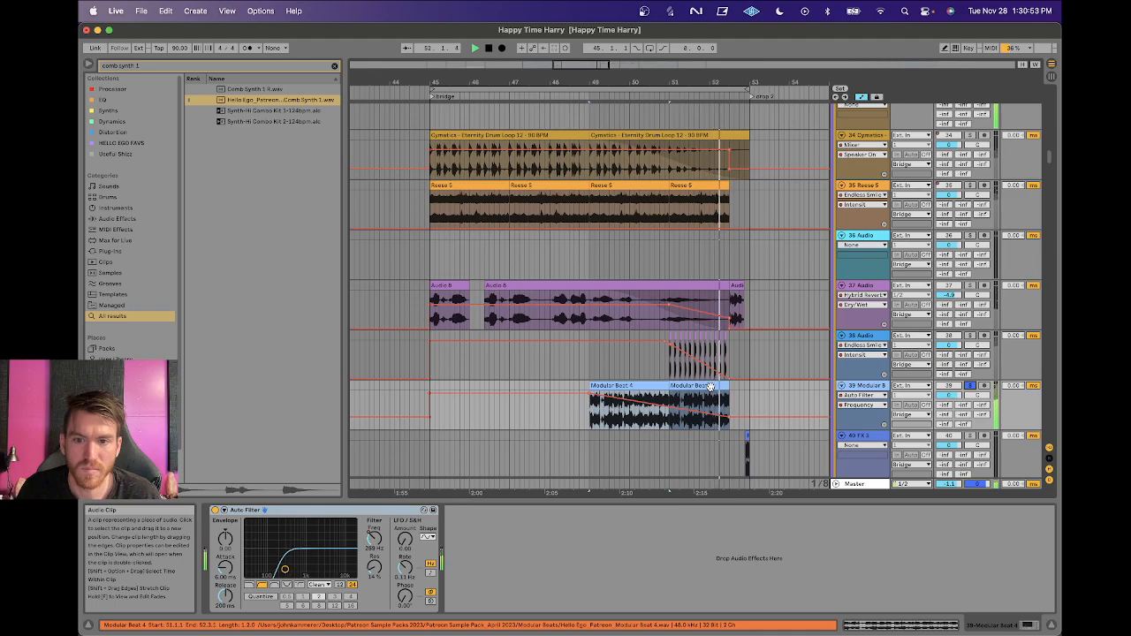
# Solo track 42 and play its KURA_128 transition snare build clips from 49.1.1.
pyautogui.scroll(-10, 710, 387)
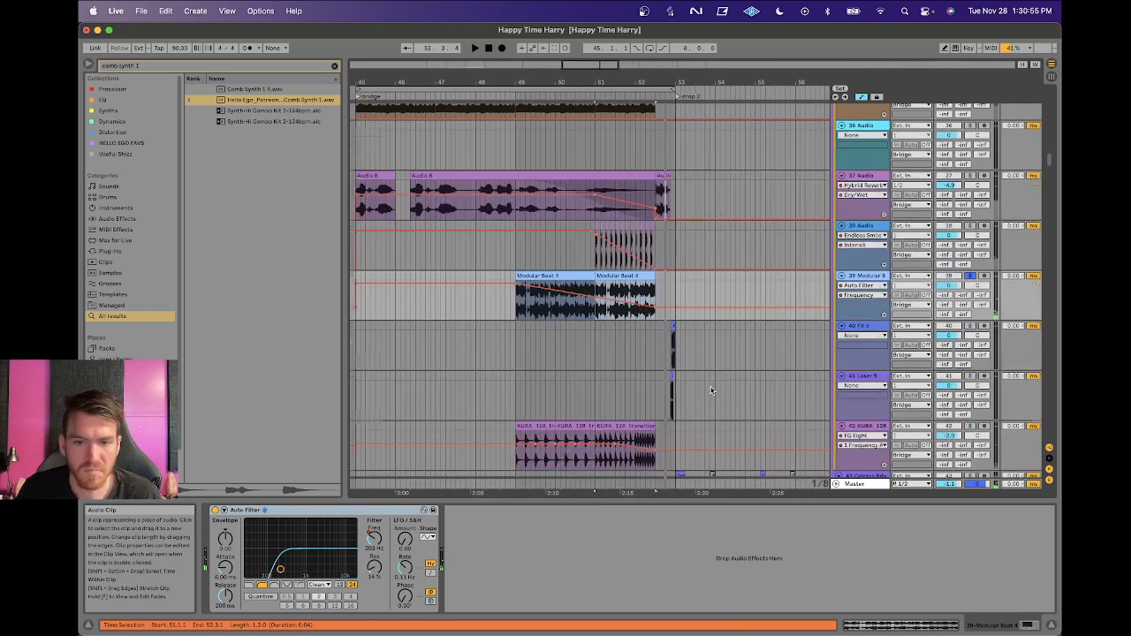
pyautogui.click(556, 361)
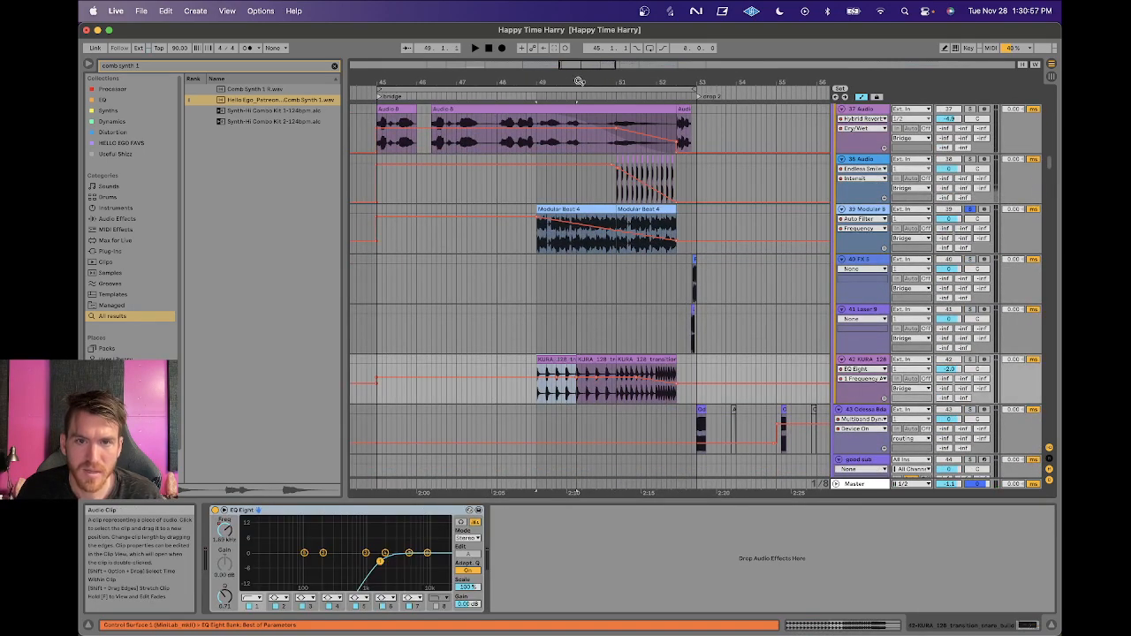
pyautogui.moveTo(579, 81); pyautogui.dragTo(580, 142)
pyautogui.click(971, 360)
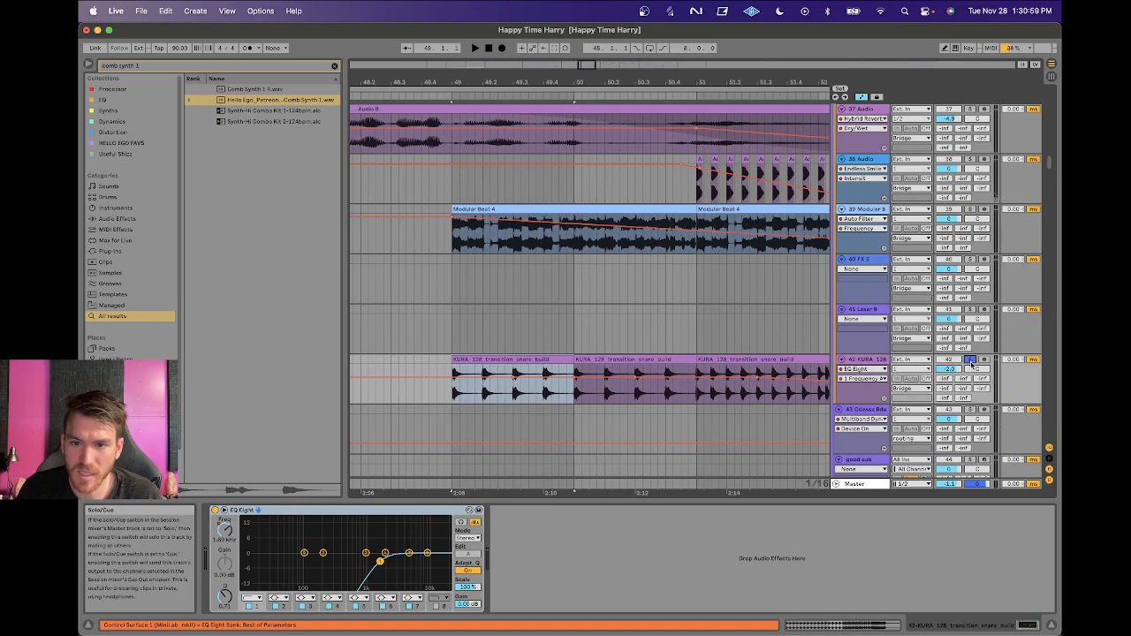
pyautogui.press('space')
# Play the bridge's ending into drop 2 without solo and look over its FX, Laser and snare build tracks.
pyautogui.hscroll(4, 731, 415)
pyautogui.moveTo(638, 82); pyautogui.dragTo(638, 46)
pyautogui.scroll(-5, 761, 365)
pyautogui.scroll(-20, 761, 365)
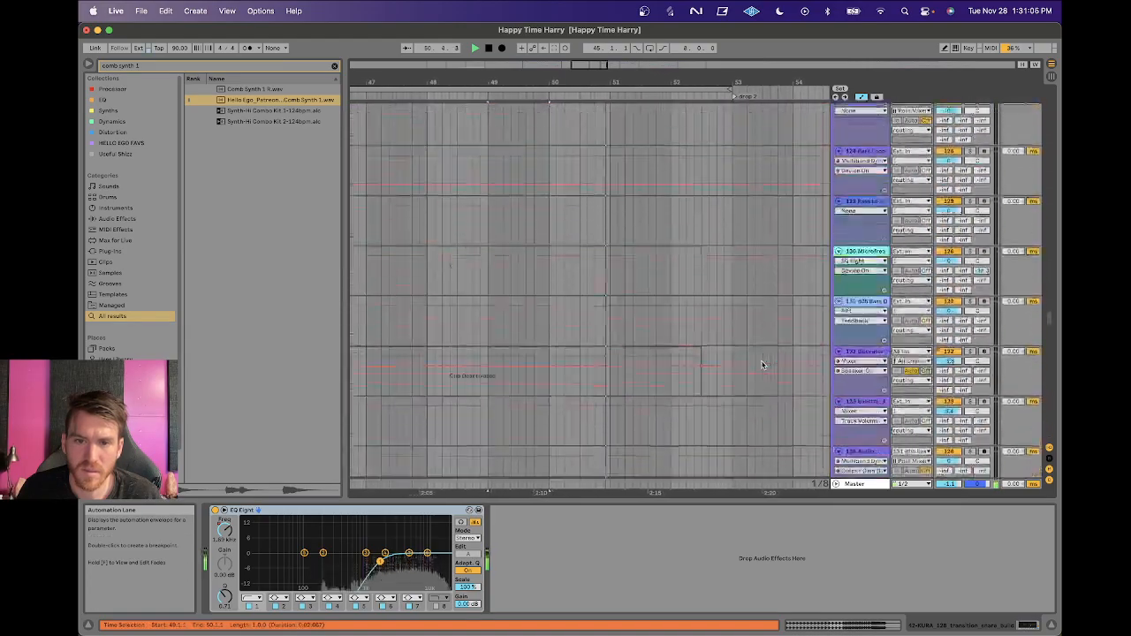
pyautogui.scroll(-15, 762, 365)
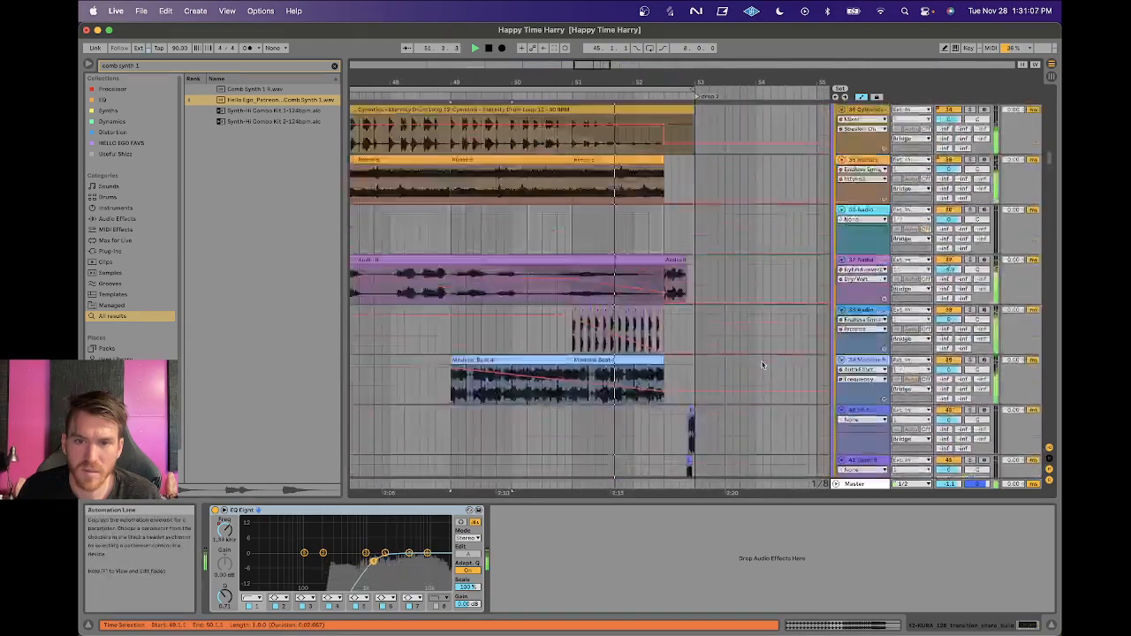
pyautogui.scroll(20, 762, 365)
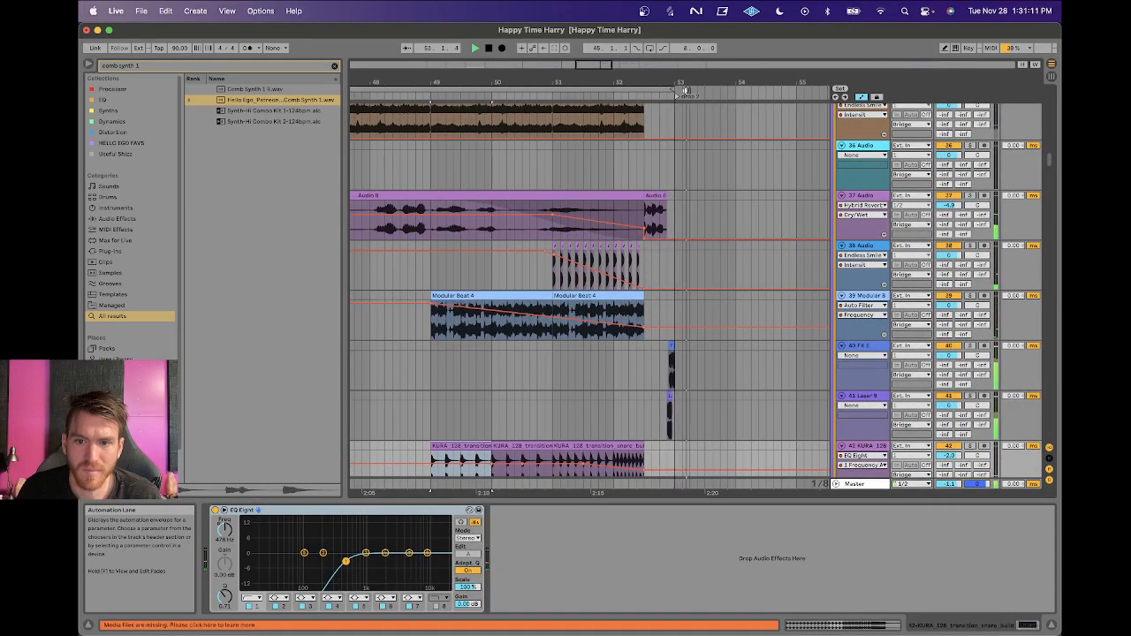
# Play the Laser 9 and FX 5 clips just before drop 2, each soloed and again in the full mix.
pyautogui.moveTo(668, 82); pyautogui.dragTo(669, 83)
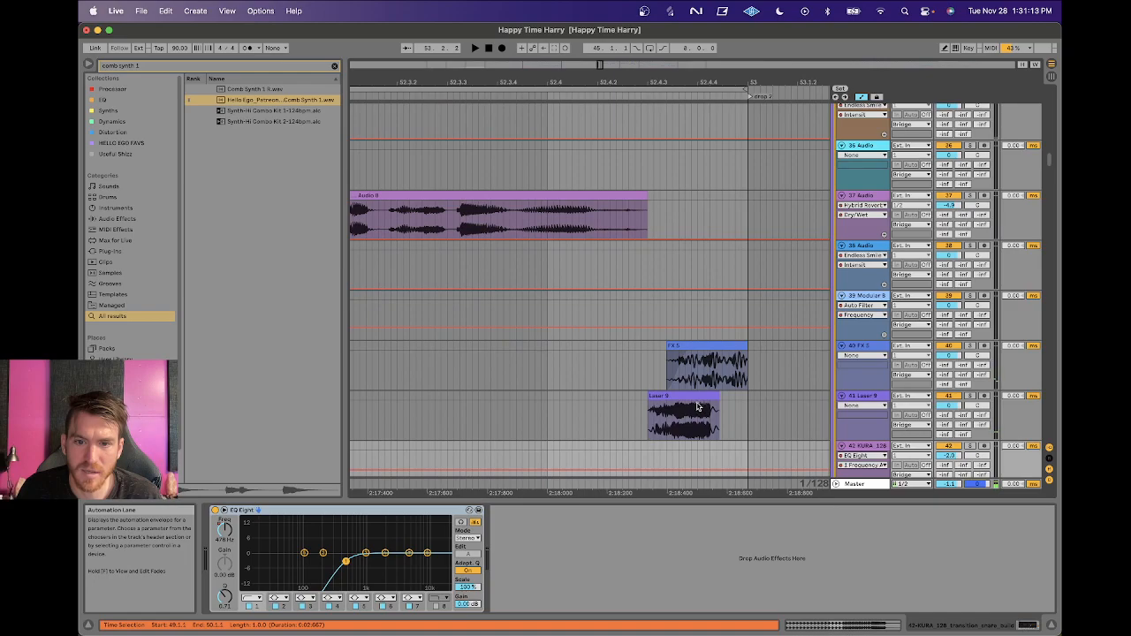
pyautogui.click(734, 399)
pyautogui.press('space')
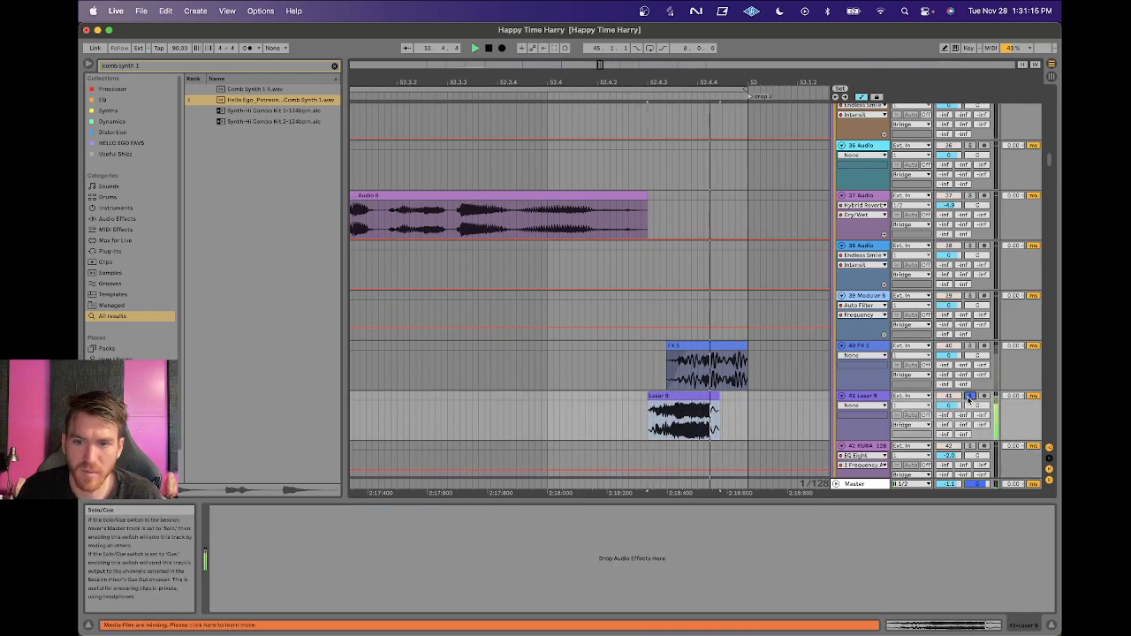
pyautogui.click(749, 358)
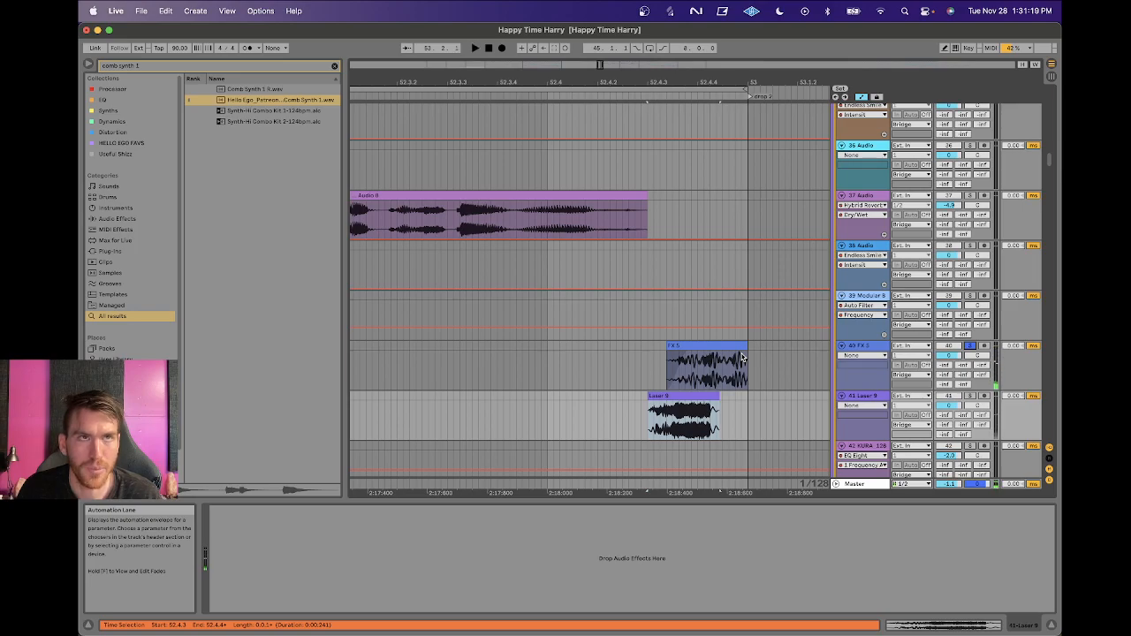
pyautogui.press('space')
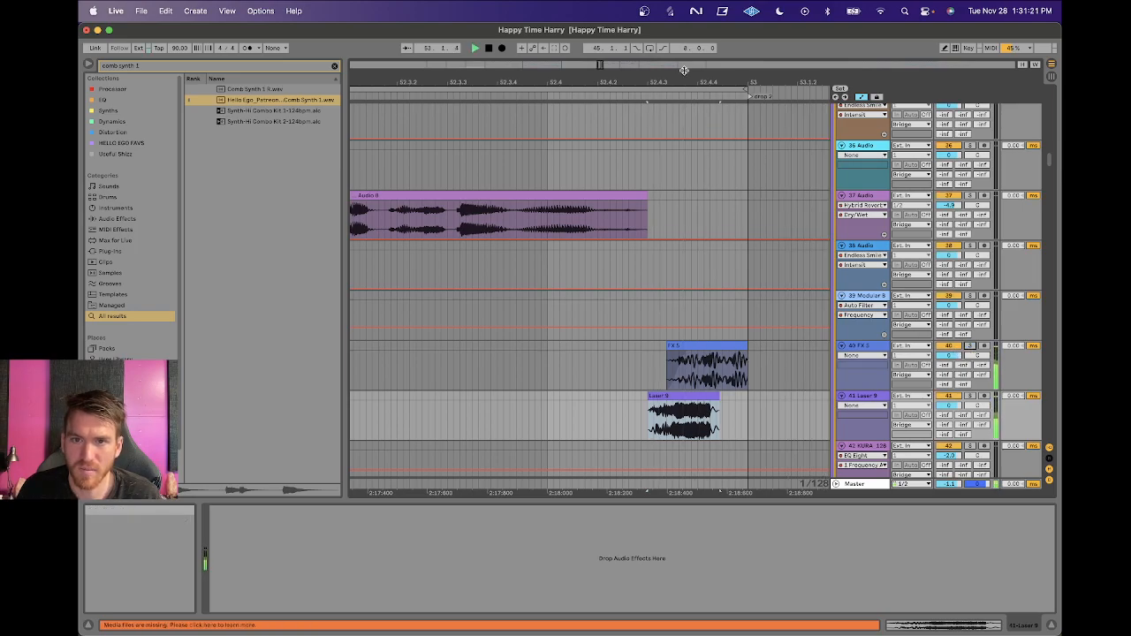
pyautogui.moveTo(677, 84); pyautogui.dragTo(678, 86)
pyautogui.press('space')
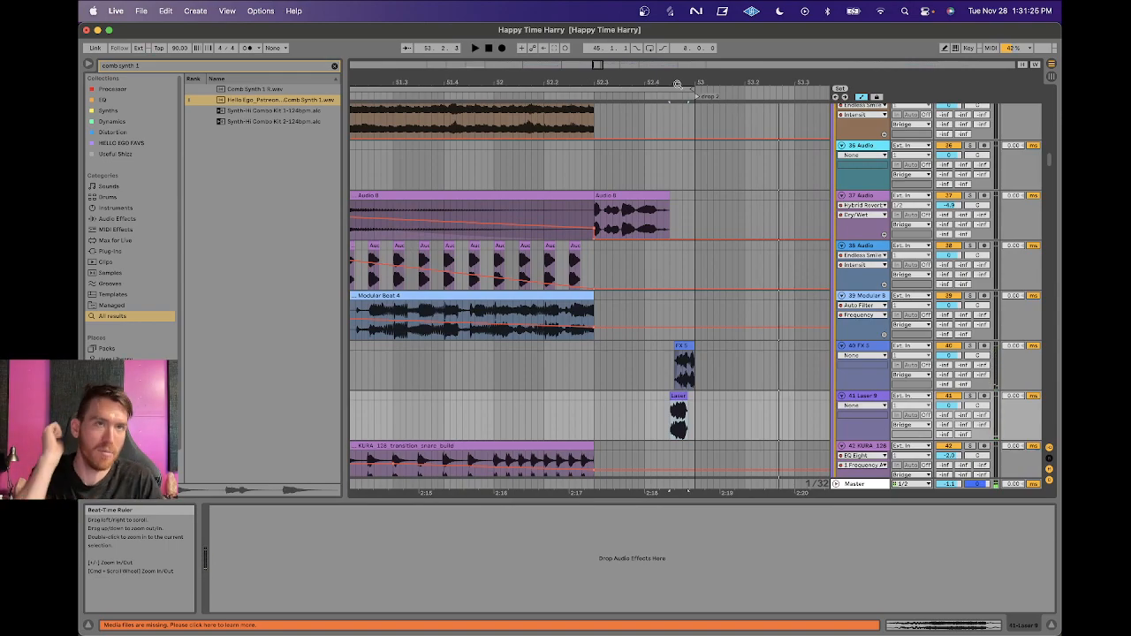
# Look over the snare, bridge and Odesza bass tracks around the start of drop 2 at bar 53.
pyautogui.click(697, 207)
pyautogui.scroll(20, 697, 207)
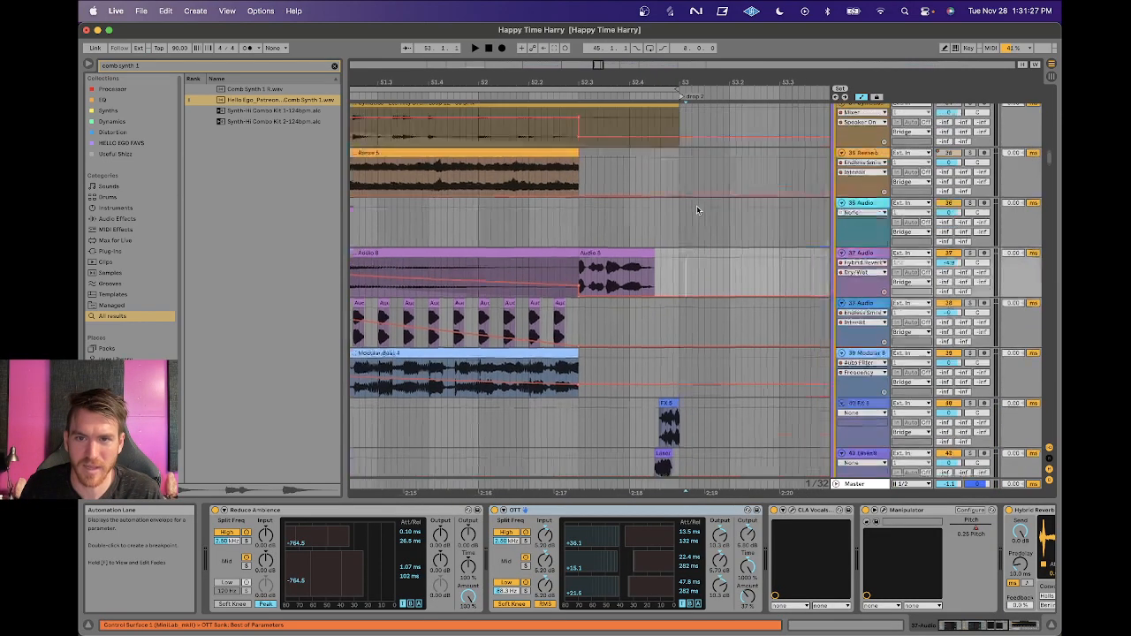
pyautogui.scroll(-20, 696, 210)
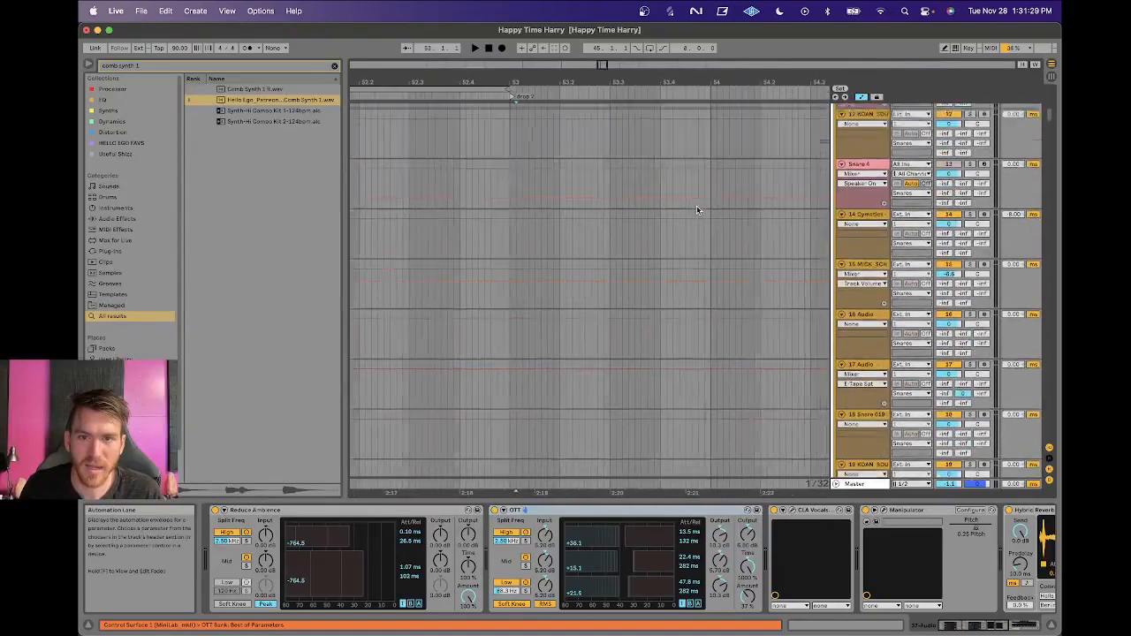
pyautogui.scroll(-10, 696, 210)
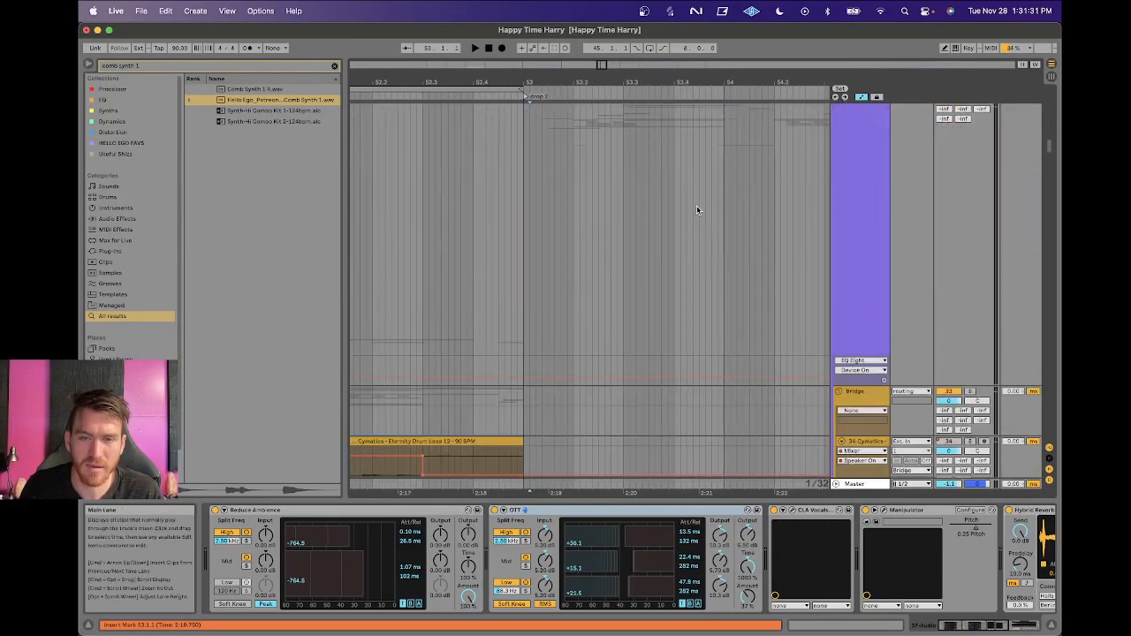
pyautogui.scroll(7, 696, 209)
pyautogui.click(531, 408)
pyautogui.scroll(-8, 530, 407)
pyautogui.scroll(-10, 530, 405)
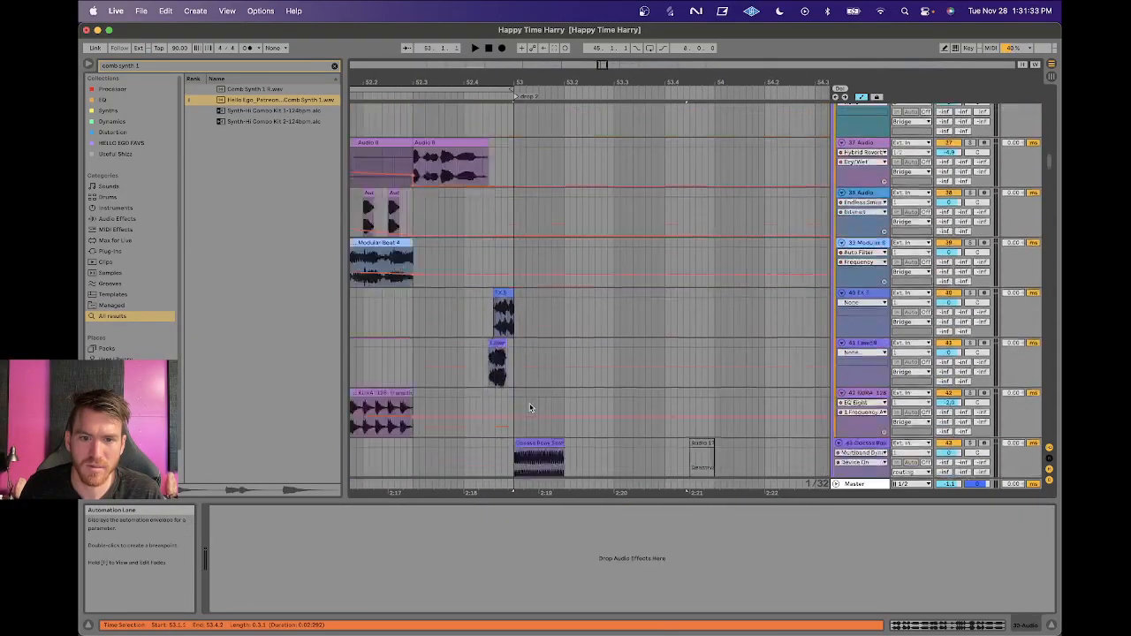
# Play the start of drop 2 from 53.1.1 without solo, viewing the tracks that follow the bridge.
pyautogui.click(516, 358)
pyautogui.moveTo(578, 82); pyautogui.dragTo(576, 60)
pyautogui.scroll(-7, 615, 258)
pyautogui.press('space')
pyautogui.scroll(6, 616, 258)
pyautogui.scroll(-10, 616, 255)
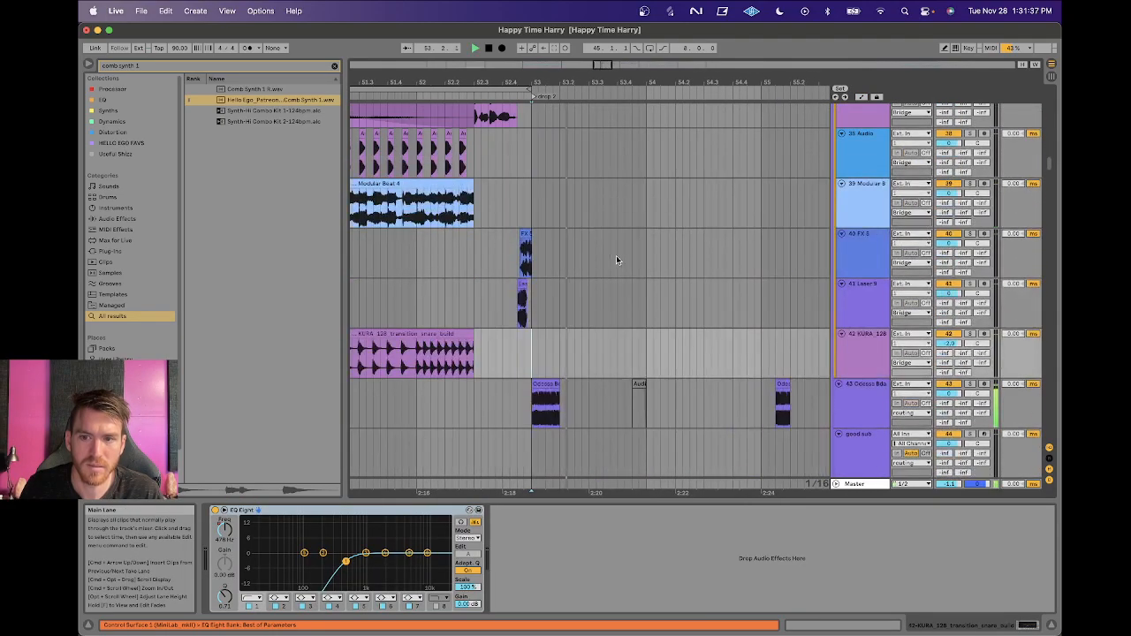
pyautogui.press('space')
# Replay drop 2 from 53.1.1 and examine its comb, drum loop, 808 and percussion tracks.
pyautogui.scroll(-3, 616, 258)
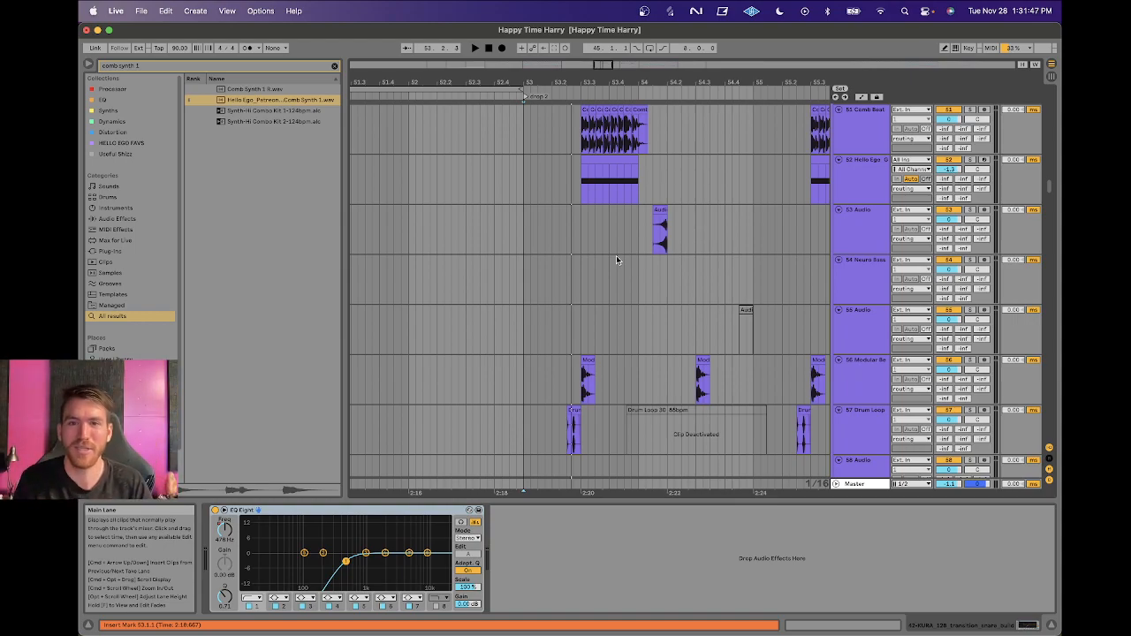
pyautogui.click(524, 140)
pyautogui.press('space')
pyautogui.scroll(-1, 523, 140)
pyautogui.scroll(-5, 523, 139)
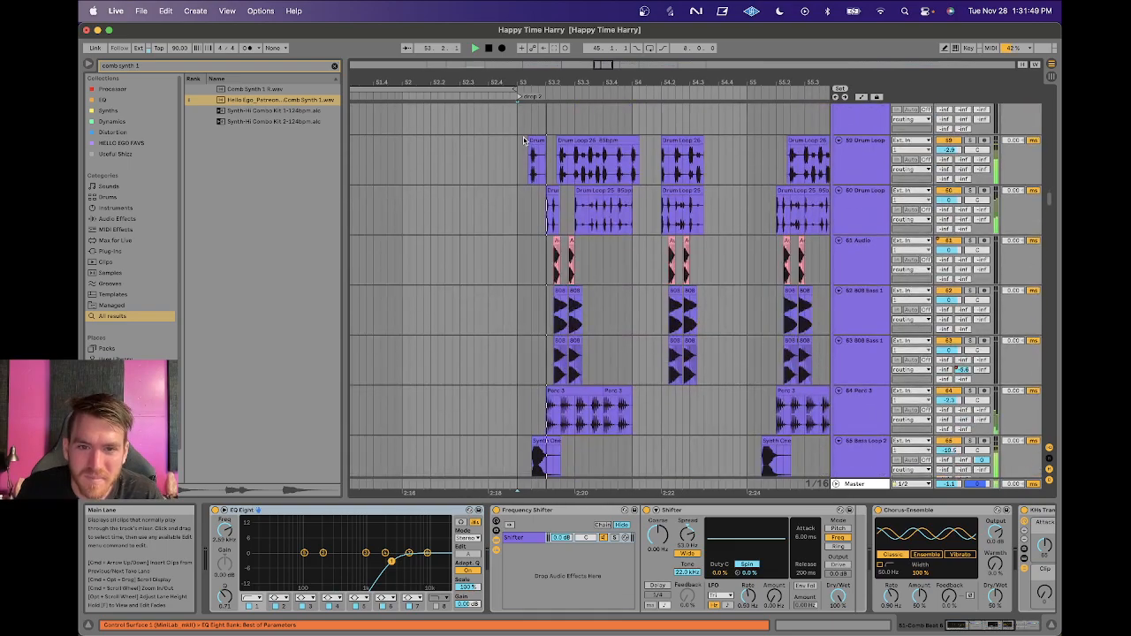
# Play track 64's Perc 3 clip from 53.2.1, first soloed and then in the full mix.
pyautogui.moveTo(546, 82); pyautogui.dragTo(546, 123)
pyautogui.scroll(-1, 626, 372)
pyautogui.click(610, 362)
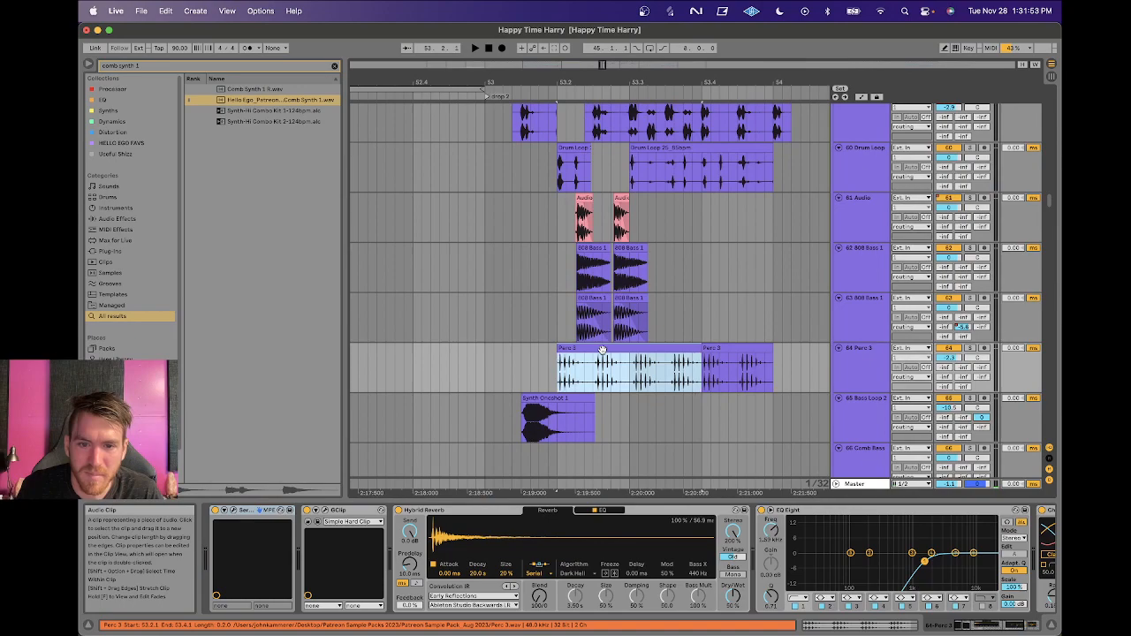
pyautogui.click(969, 348)
pyautogui.press('space')
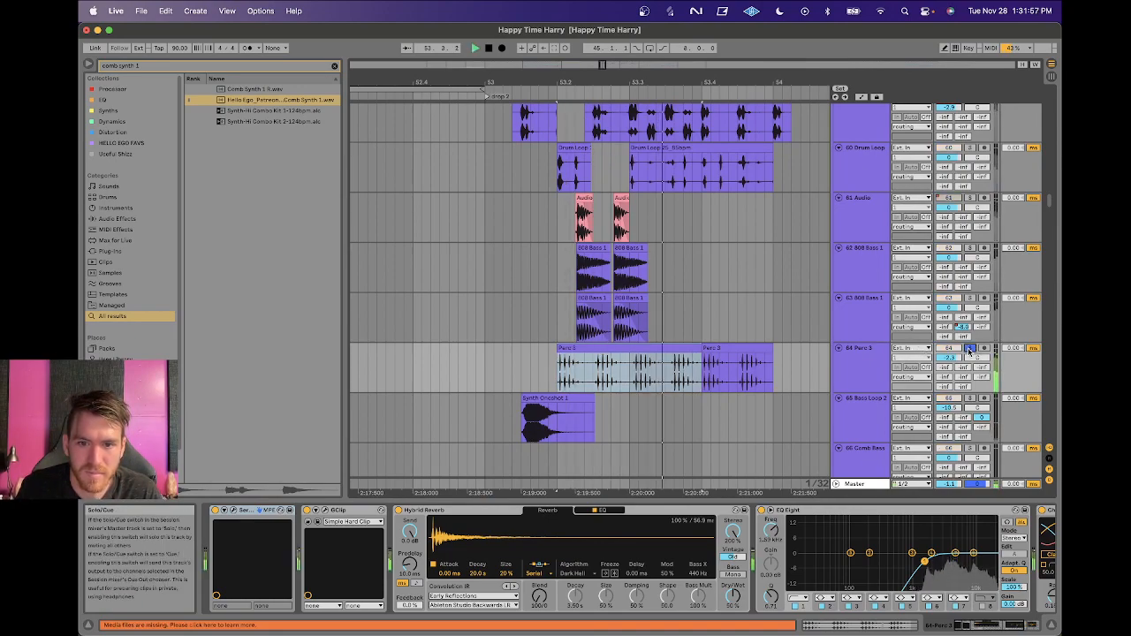
pyautogui.click(969, 348)
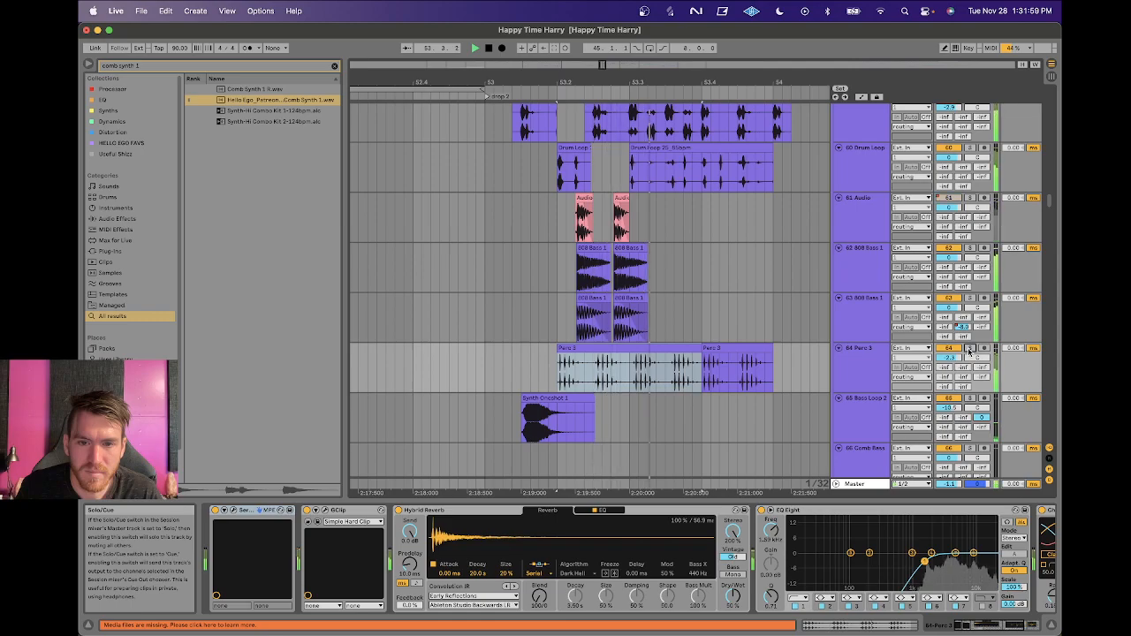
pyautogui.press('space')
pyautogui.scroll(3, 682, 327)
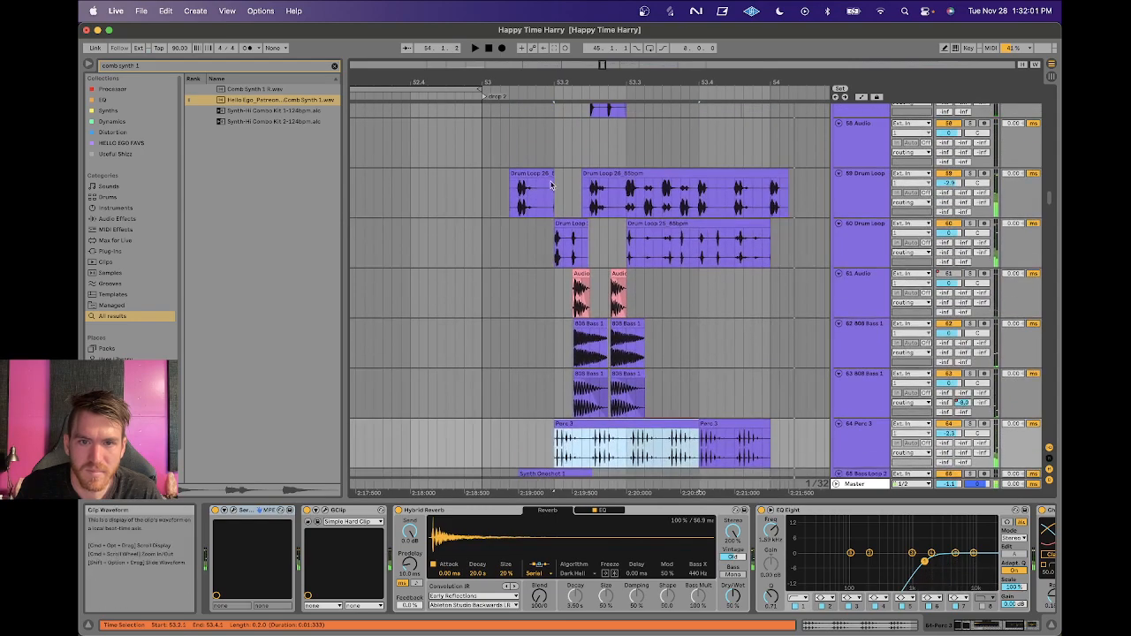
# Play track 59's first Drum Loop 26 clip soloed, and again in the full mix.
pyautogui.click(537, 174)
pyautogui.click(969, 173)
pyautogui.press('space')
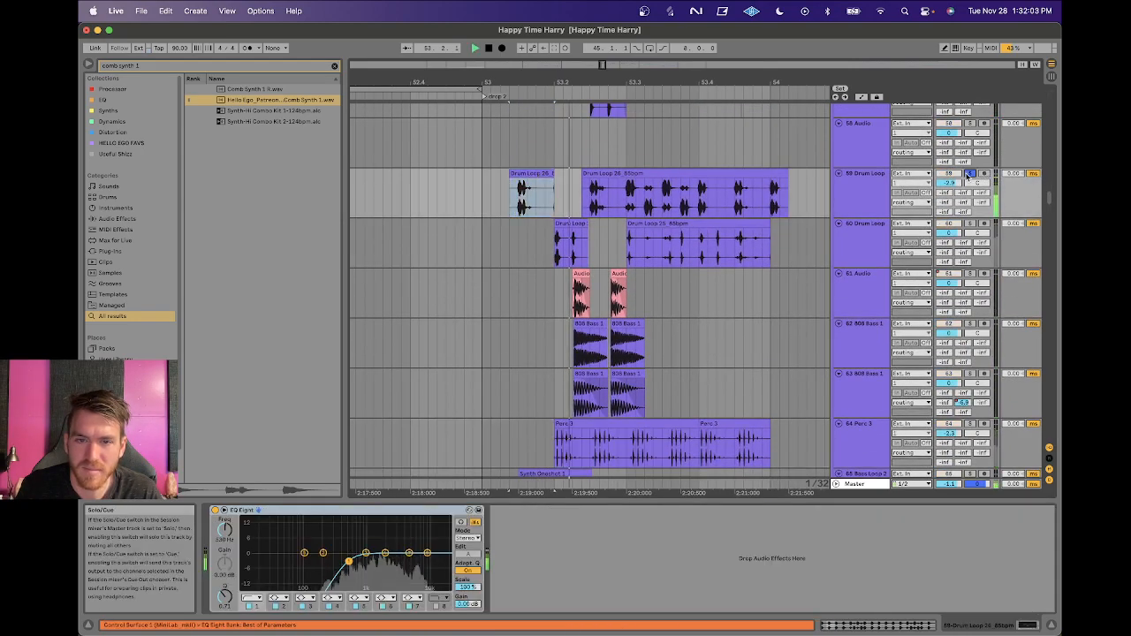
pyautogui.click(969, 173)
pyautogui.press('space')
pyautogui.press('space')
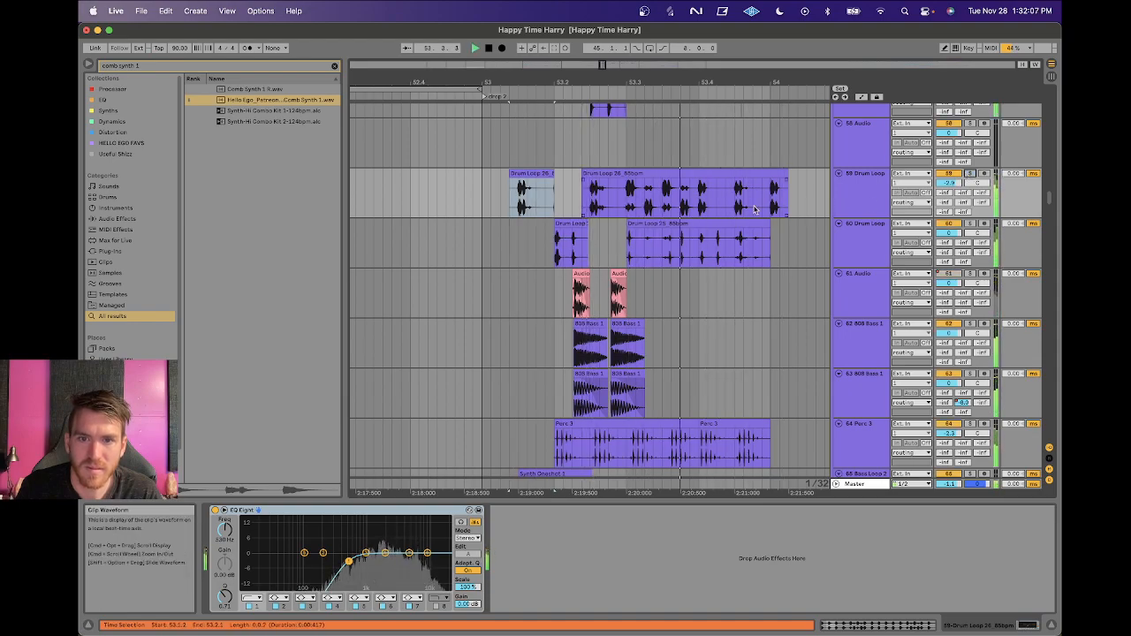
pyautogui.press('space')
# Select tracks 61 to 63 and play their kick and 808 Bass 1 layers soloed together from 53.2.1.
pyautogui.click(589, 302)
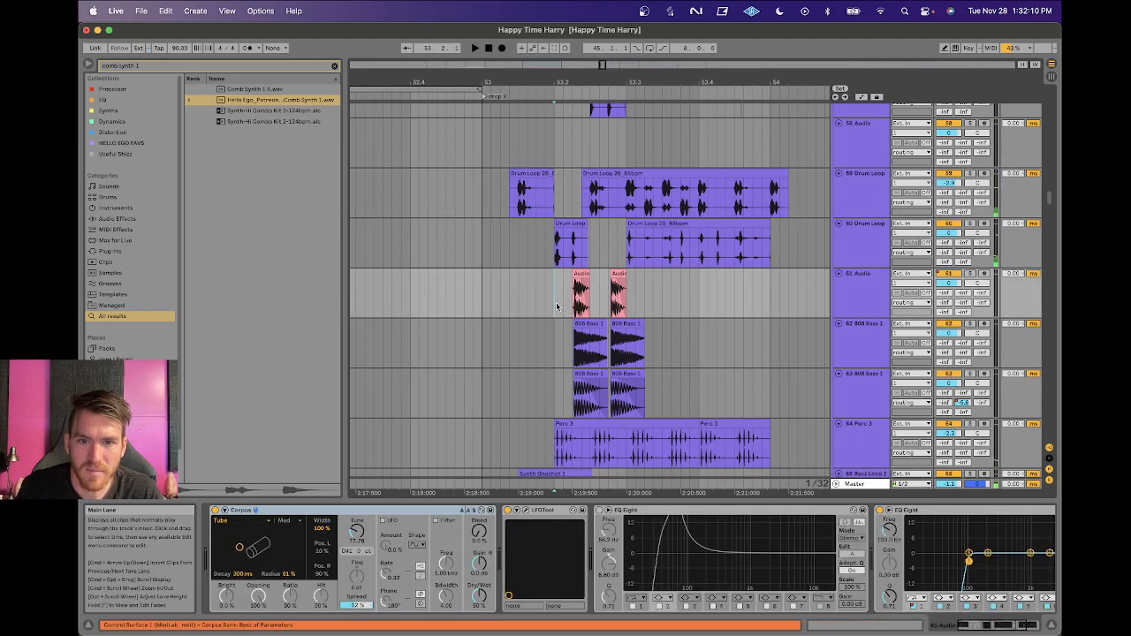
pyautogui.click(879, 304)
pyautogui.keyDown('shift'); pyautogui.click(873, 385); pyautogui.keyUp('shift')
pyautogui.click(969, 374)
pyautogui.press('space')
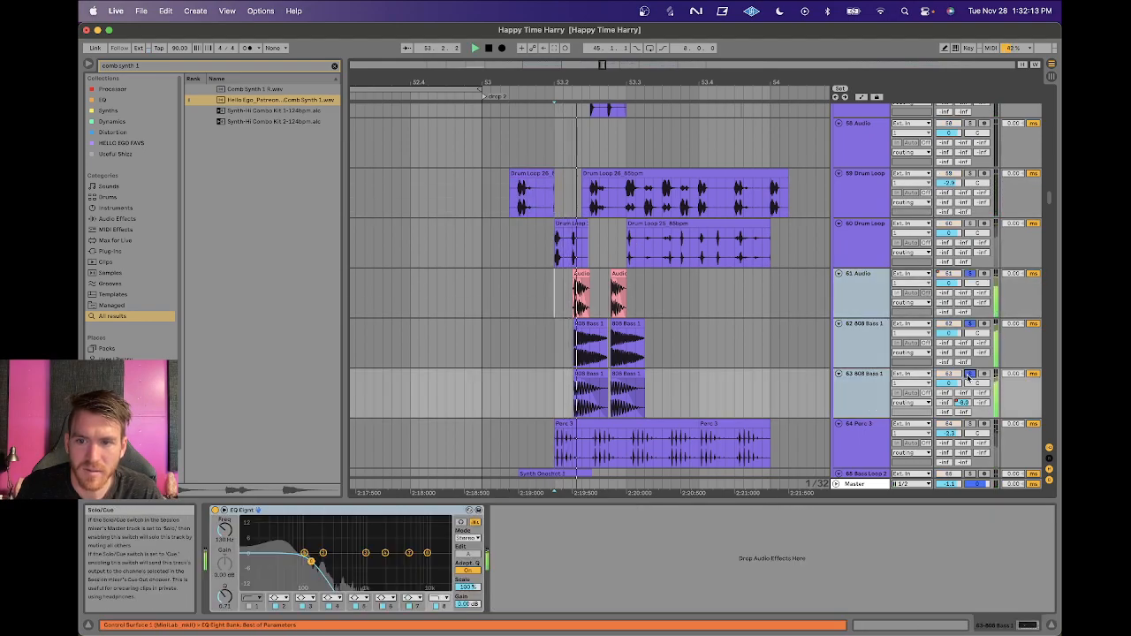
pyautogui.press('space')
pyautogui.press('space')
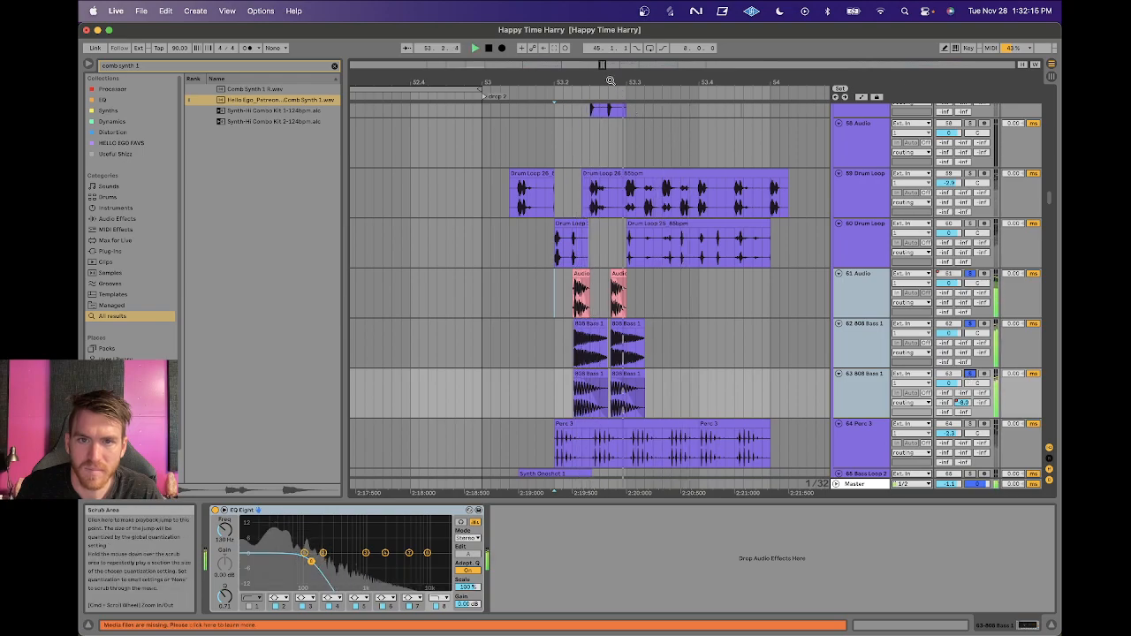
pyautogui.press('space')
# Solo only track 61 and play its Audio 8 clips, showing its effect chain.
pyautogui.moveTo(608, 80); pyautogui.dragTo(608, 80)
pyautogui.hscroll(-3, 672, 274)
pyautogui.click(971, 279)
pyautogui.click(869, 305)
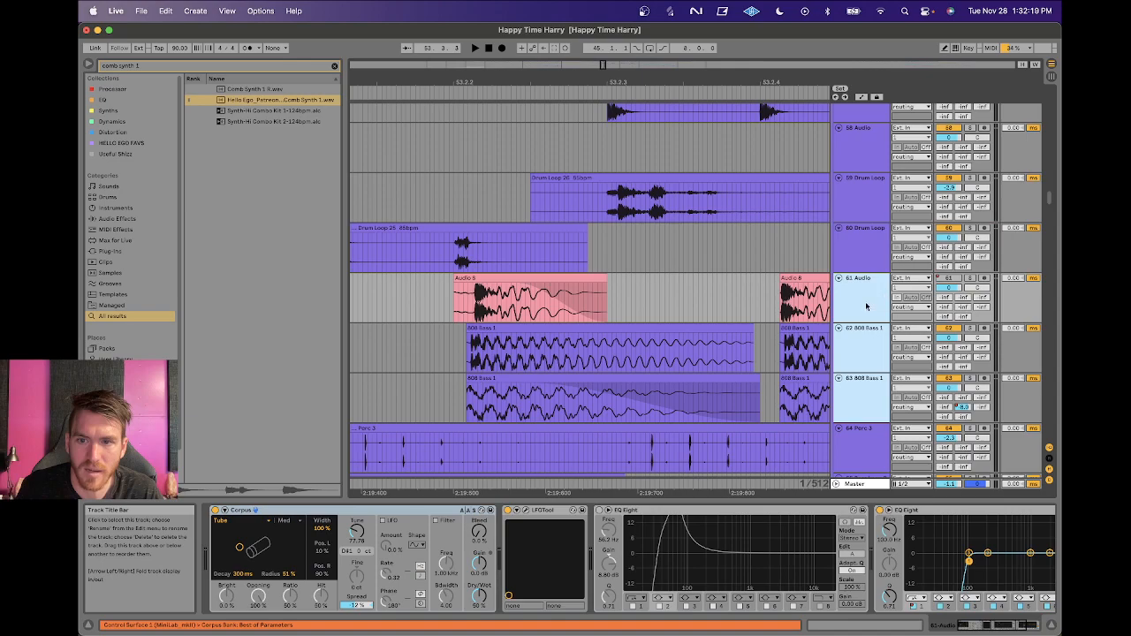
pyautogui.click(969, 278)
pyautogui.press('space')
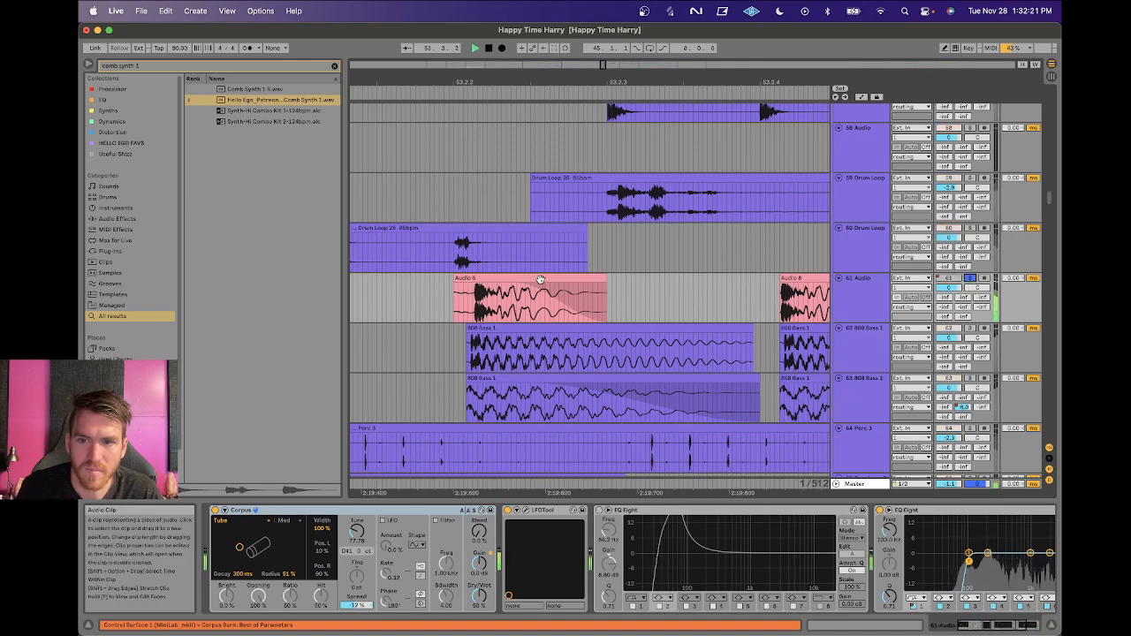
pyautogui.press('space')
# Play track 61 with Corpus off and on, and inspect its LFOTool curve and first EQ Eight.
pyautogui.moveTo(669, 82); pyautogui.dragTo(669, 49)
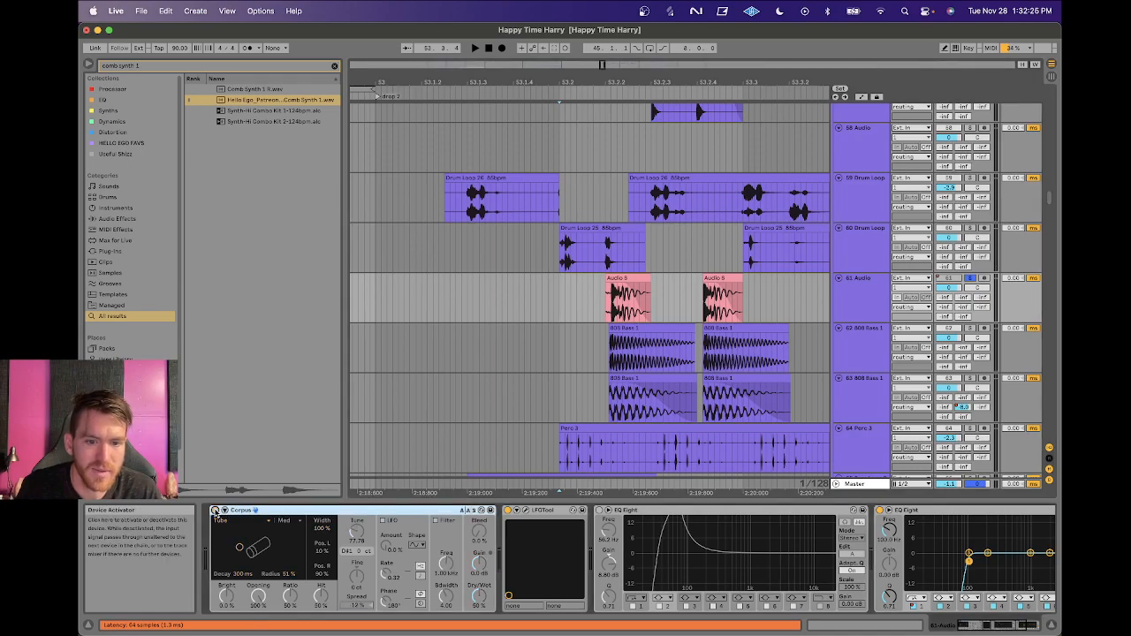
pyautogui.press('space')
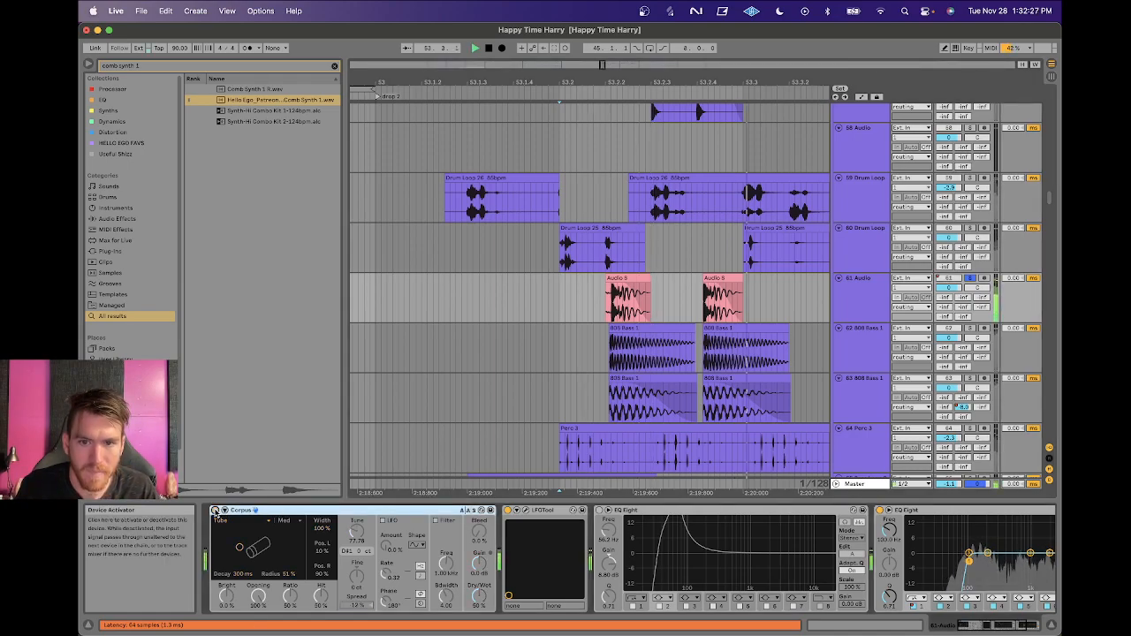
pyautogui.press('space')
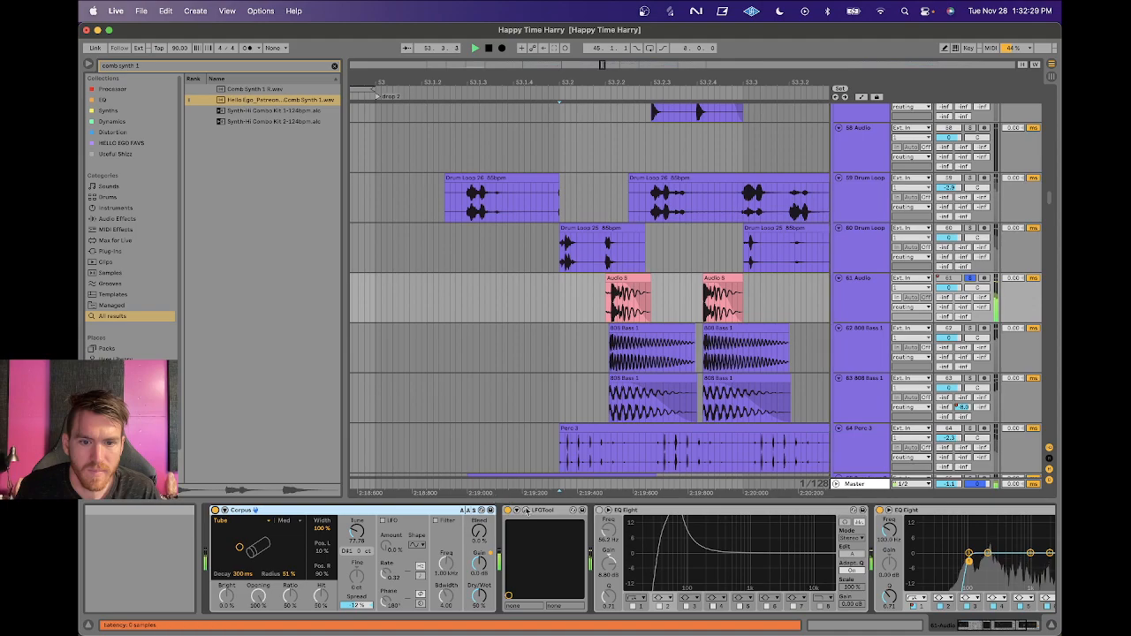
pyautogui.click(526, 511)
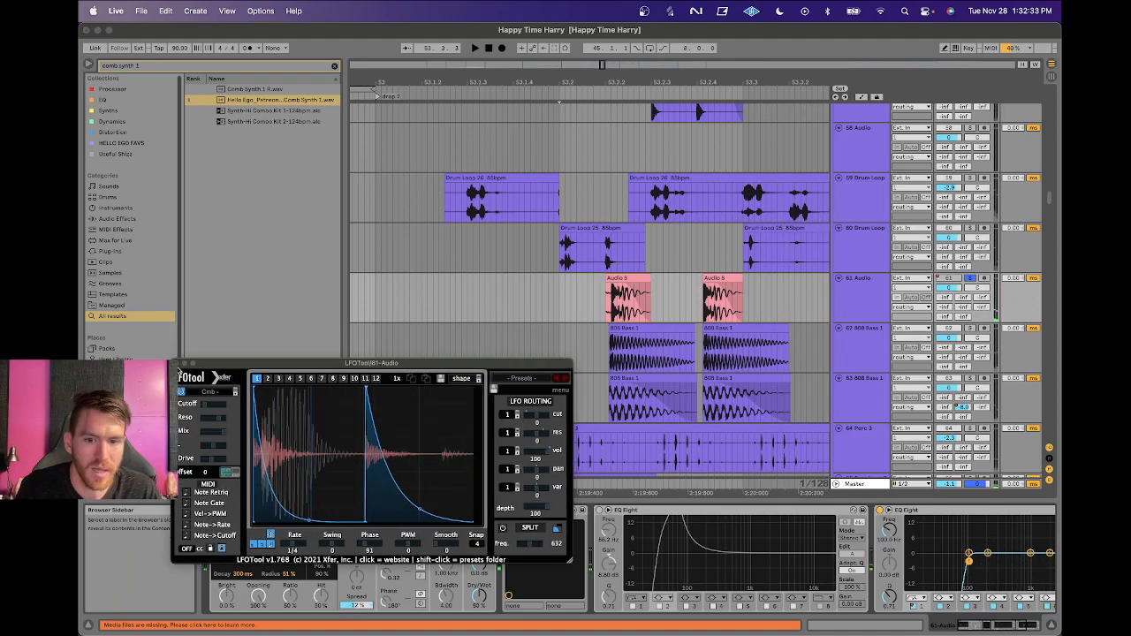
pyautogui.click(177, 365)
pyautogui.click(633, 510)
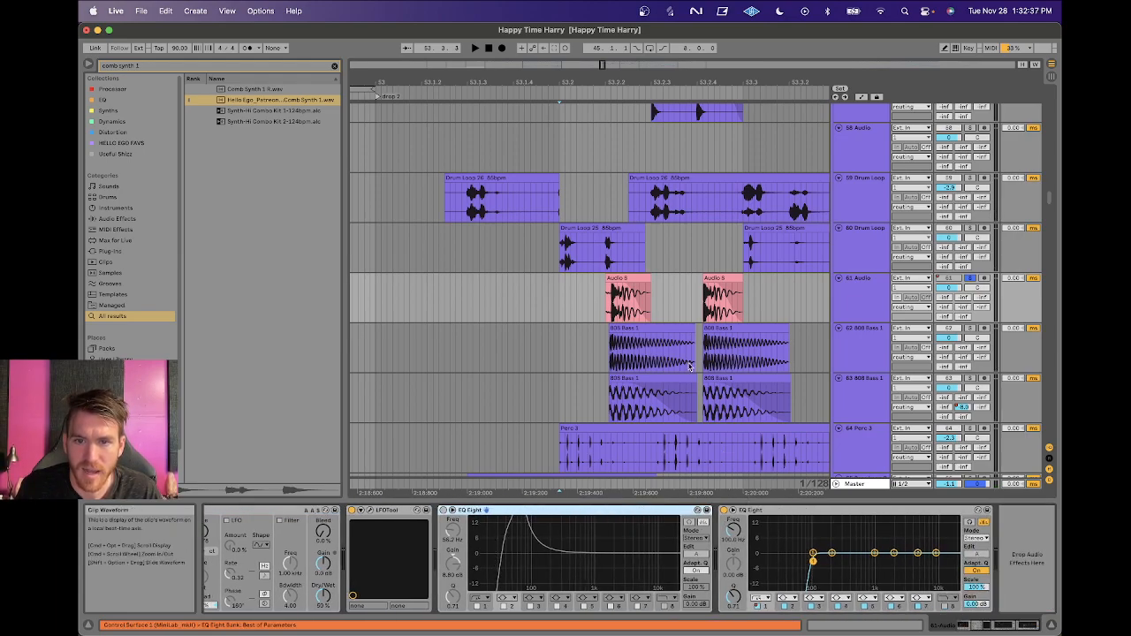
# Play track 62's 808 Bass 1 clips soloed and open the first clip's sample settings.
pyautogui.scroll(-1, 690, 366)
pyautogui.click(651, 308)
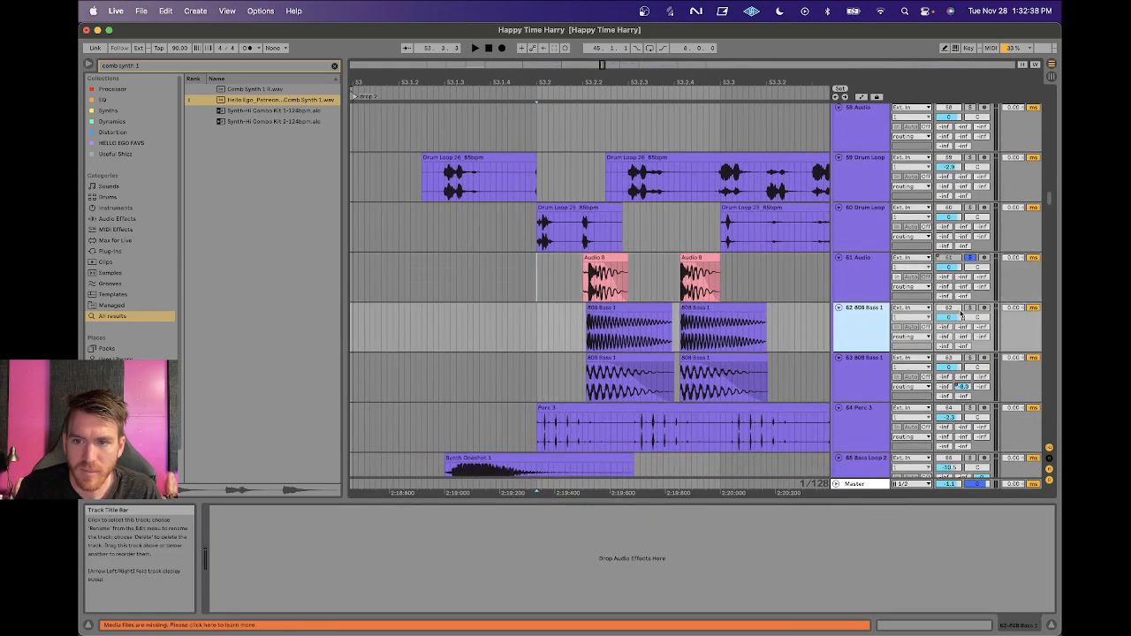
pyautogui.click(651, 309)
pyautogui.press('space')
pyautogui.press('space')
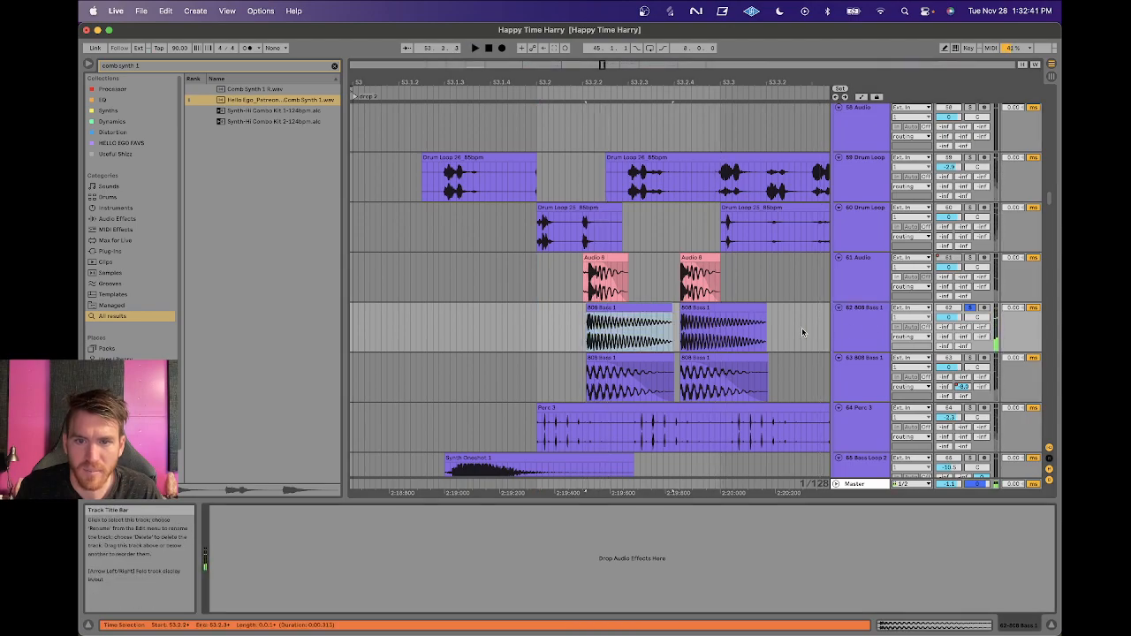
pyautogui.doubleClick(660, 308)
pyautogui.press('space')
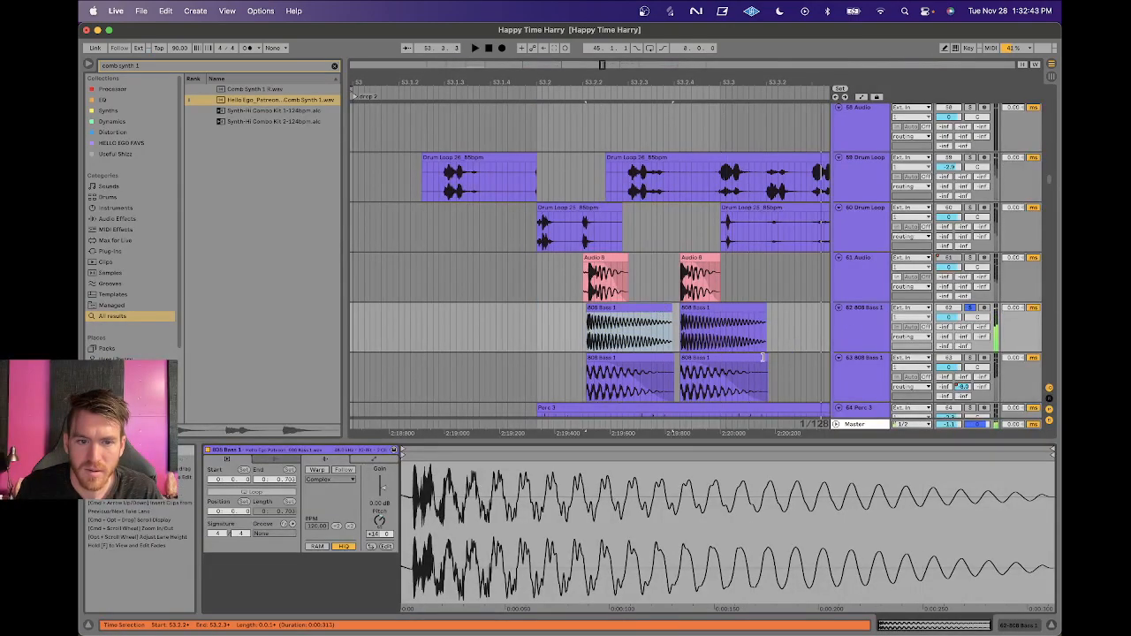
# Play track 63's 808 Bass 1 clips soloed and show the first clip's sample and pitch settings.
pyautogui.click(844, 362)
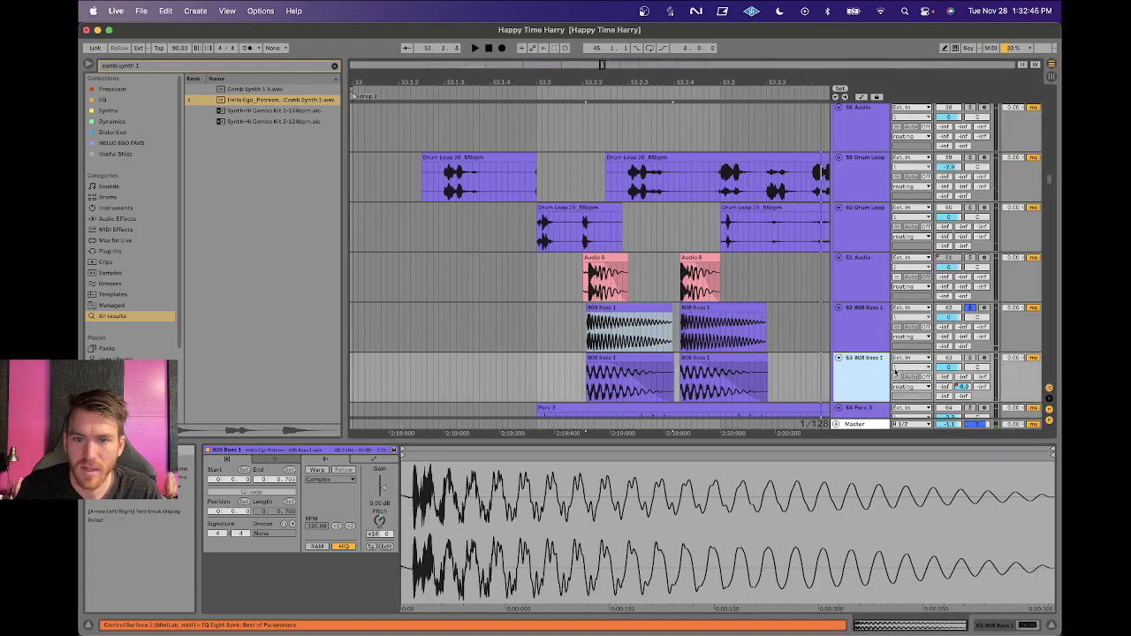
pyautogui.click(968, 358)
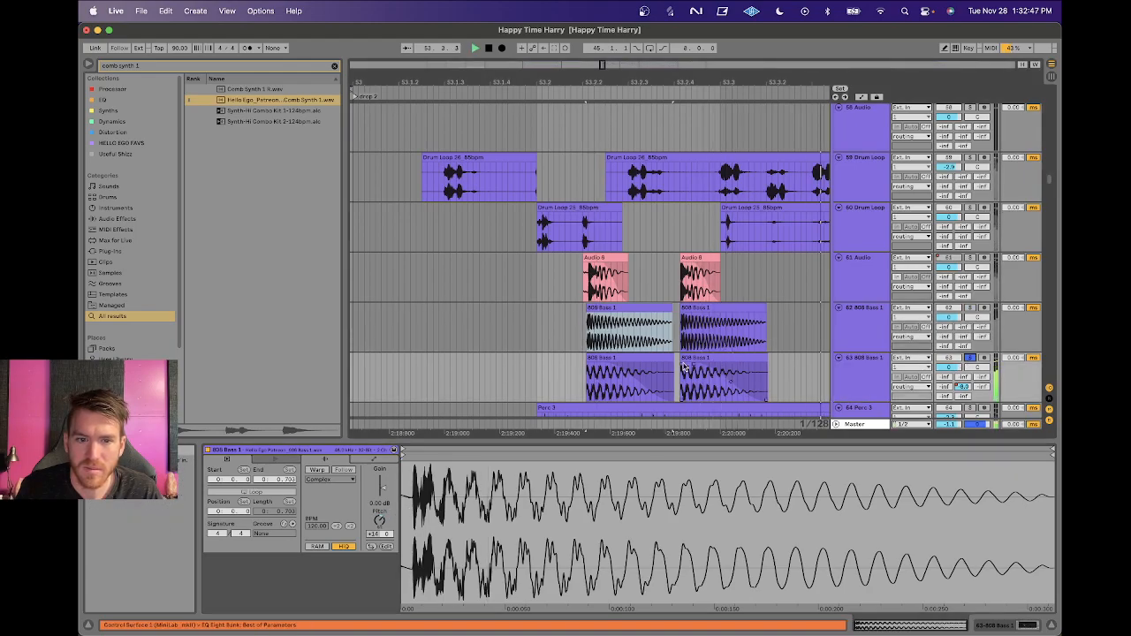
pyautogui.moveTo(588, 81)
pyautogui.mouseDown()
pyautogui.moveTo(588, 199)
pyautogui.moveTo(588, 82)
pyautogui.mouseUp()
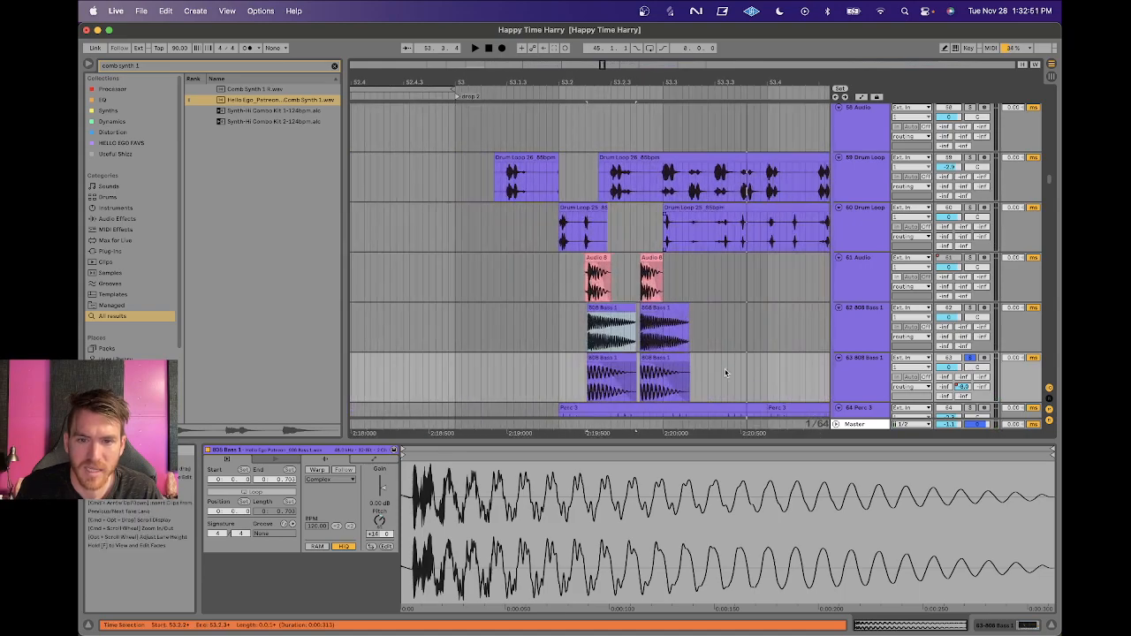
pyautogui.click(610, 378)
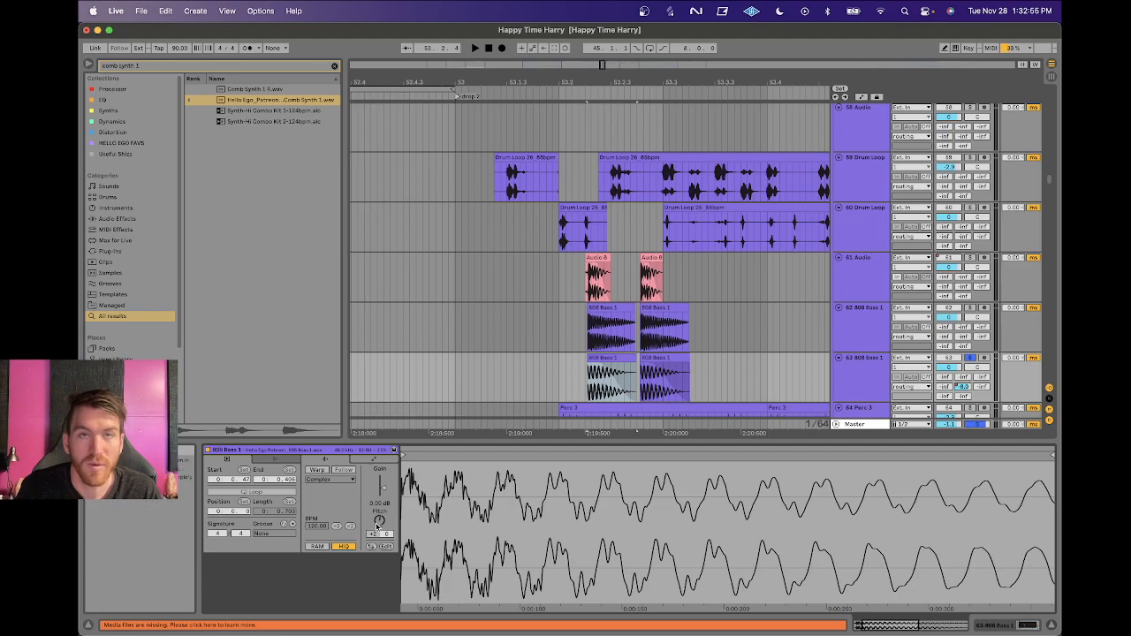
# Select tracks 61 to 63, toggle their solo together and play the layered Audio 8 and 808 Bass 1 clips.
pyautogui.scroll(-3, 643, 356)
pyautogui.scroll(6, 642, 355)
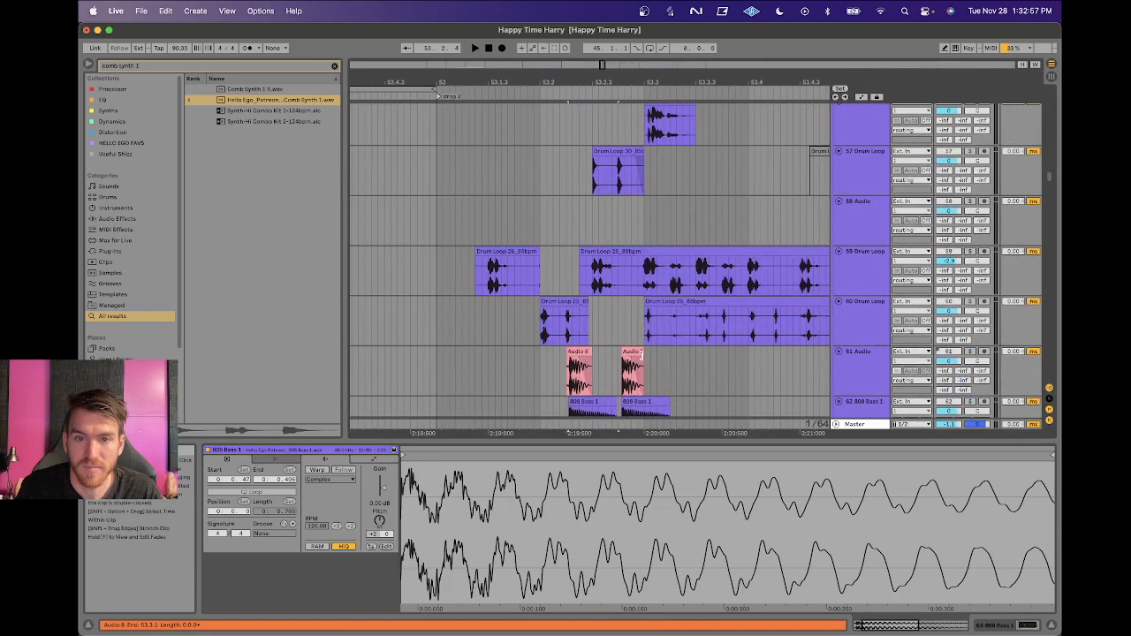
pyautogui.scroll(-3, 644, 358)
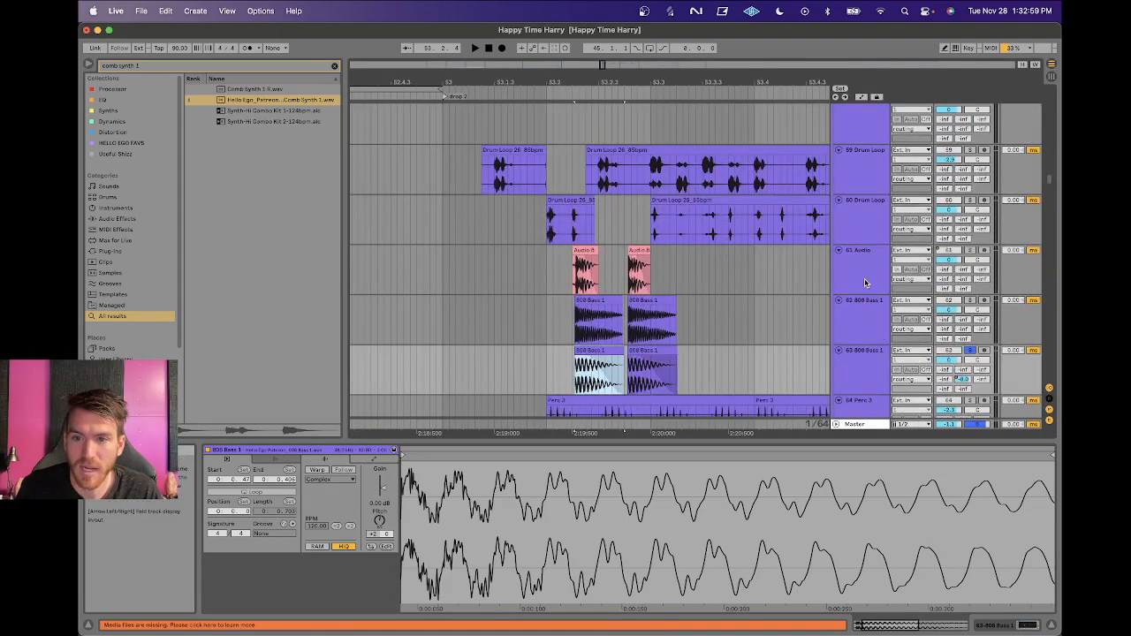
pyautogui.click(865, 283)
pyautogui.keyDown('shift'); pyautogui.click(864, 376); pyautogui.keyUp('shift')
pyautogui.click(972, 252)
pyautogui.press('space')
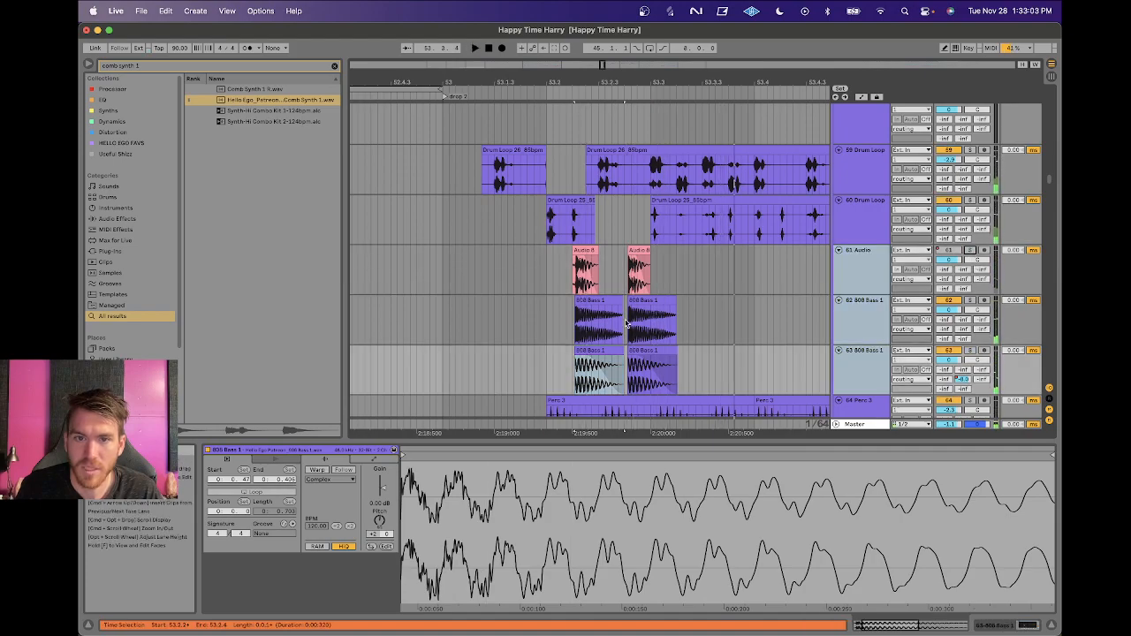
# Solo track 57 and play its Drum Loop 30_85bpm clip, showing the waveform up close.
pyautogui.scroll(7, 626, 323)
pyautogui.click(598, 304)
pyautogui.click(972, 273)
pyautogui.press('space')
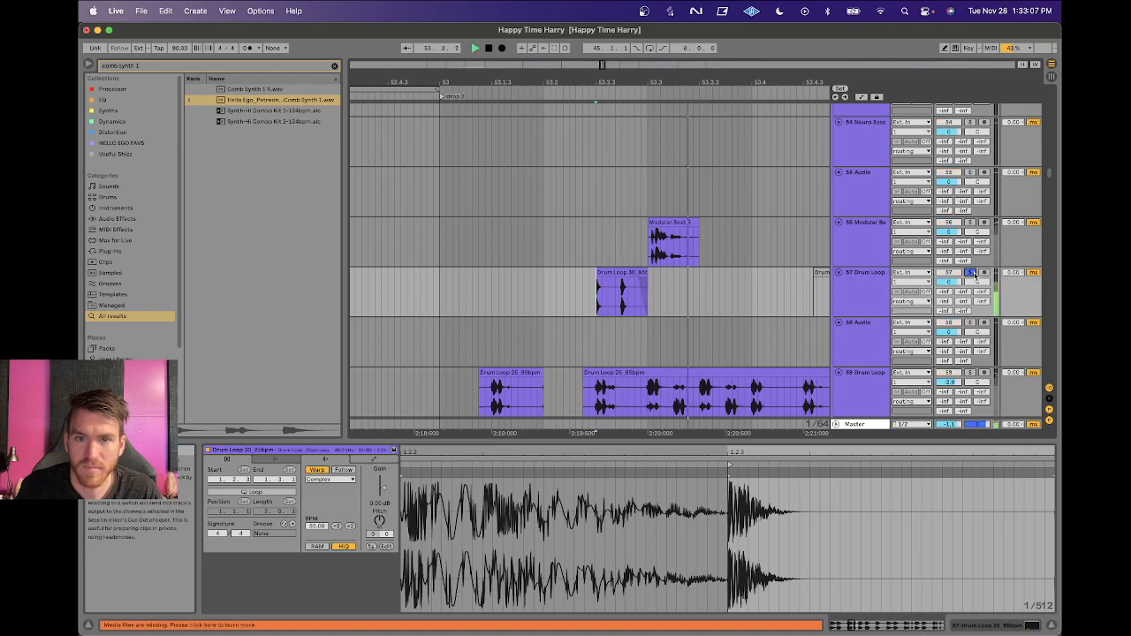
pyautogui.press('space')
pyautogui.moveTo(608, 81); pyautogui.dragTo(608, 126)
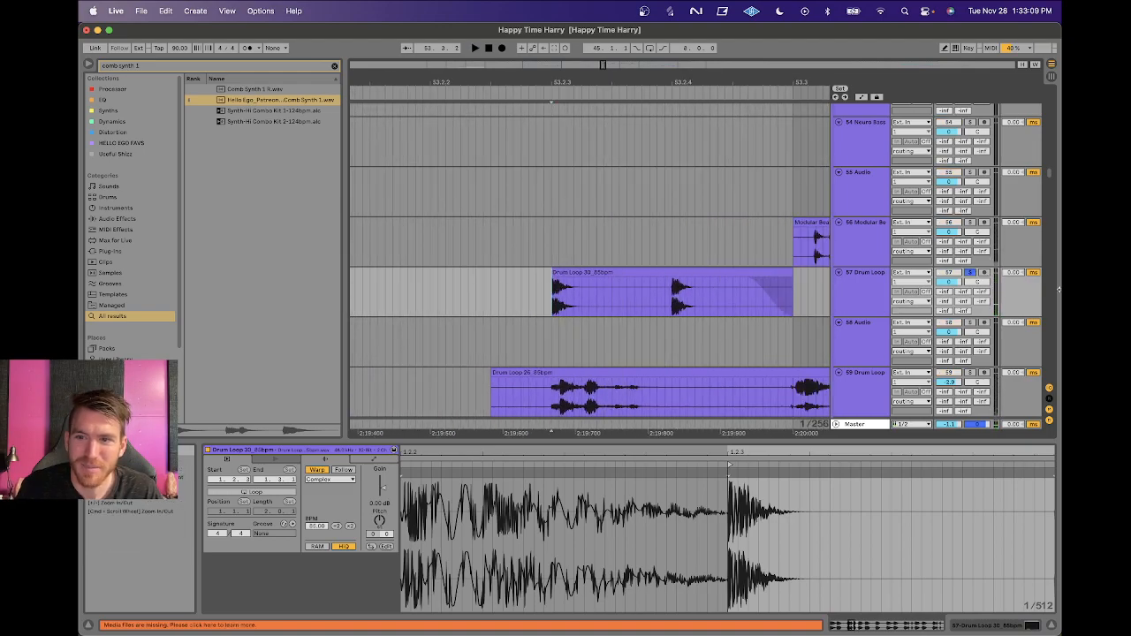
# Unsolo track 57 and play its Drum Loop 30_85bpm clip within the full mix.
pyautogui.click(706, 276)
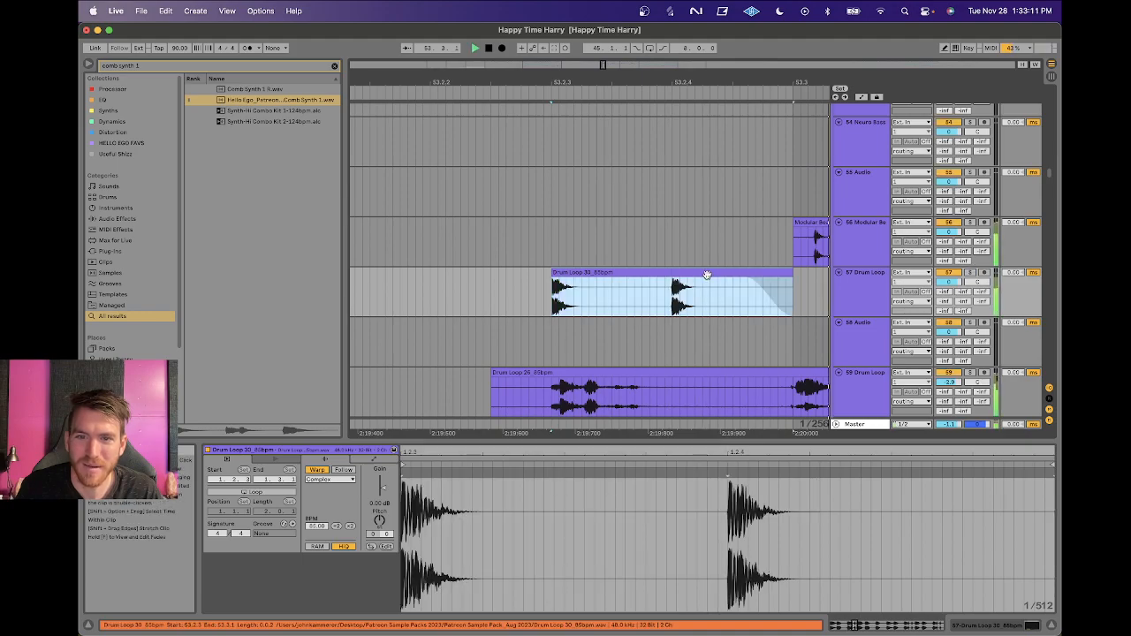
pyautogui.hscroll(5, 706, 275)
pyautogui.press('space')
pyautogui.moveTo(627, 81); pyautogui.dragTo(627, 117)
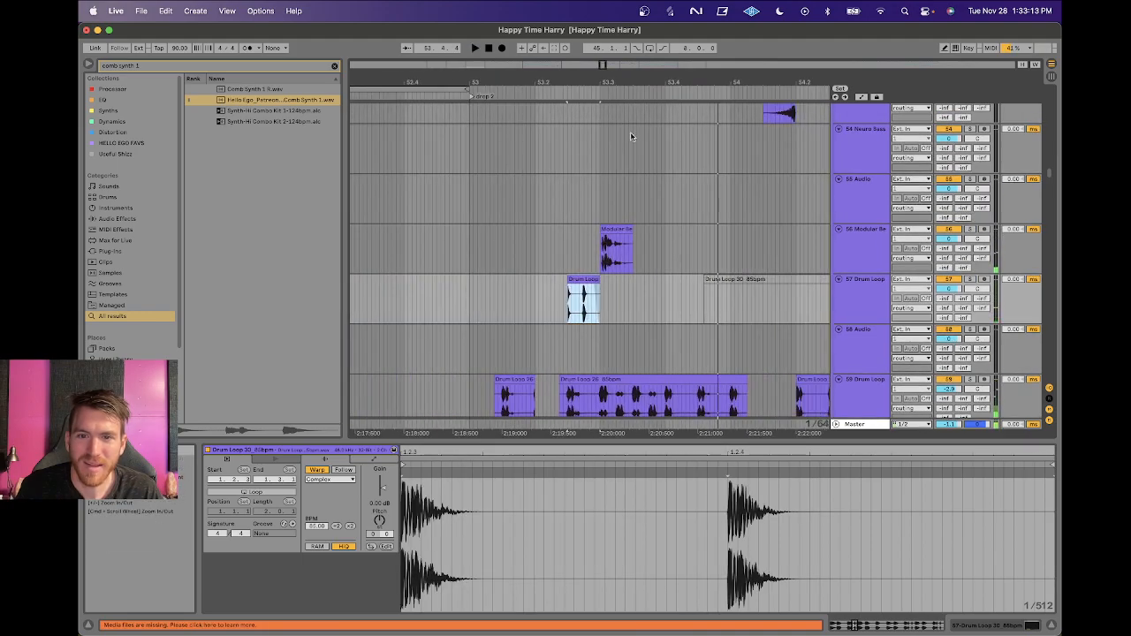
# Solo track 51 and play its sequence of Comb Beat 6 clips.
pyautogui.scroll(10, 646, 302)
pyautogui.hscroll(2, 646, 302)
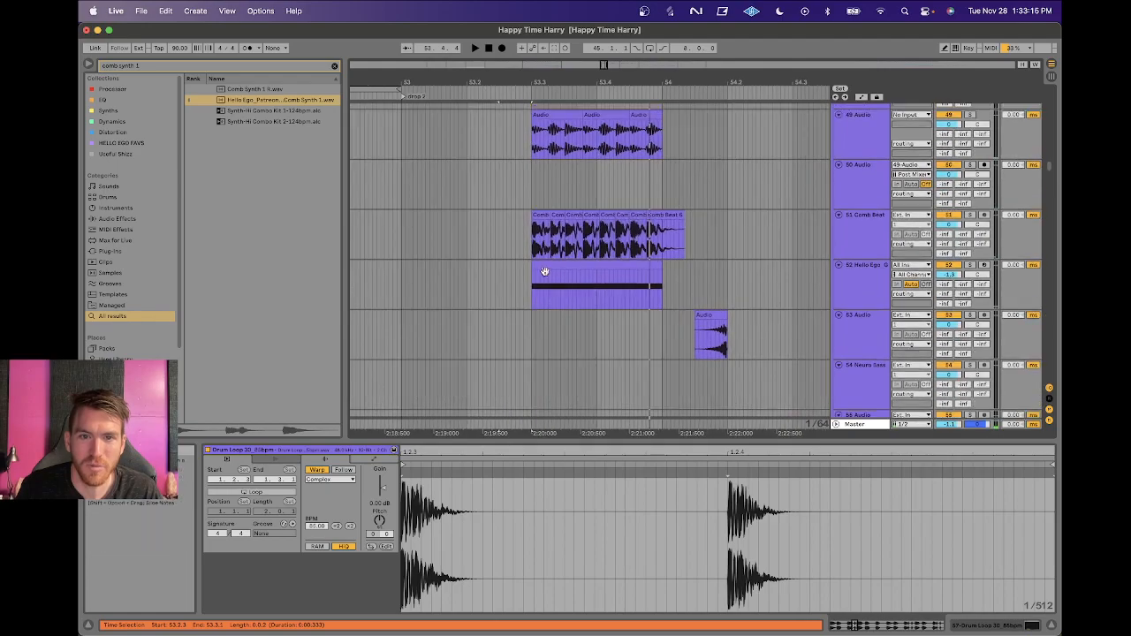
pyautogui.scroll(2, 545, 275)
pyautogui.click(544, 275)
pyautogui.click(970, 257)
pyautogui.press('space')
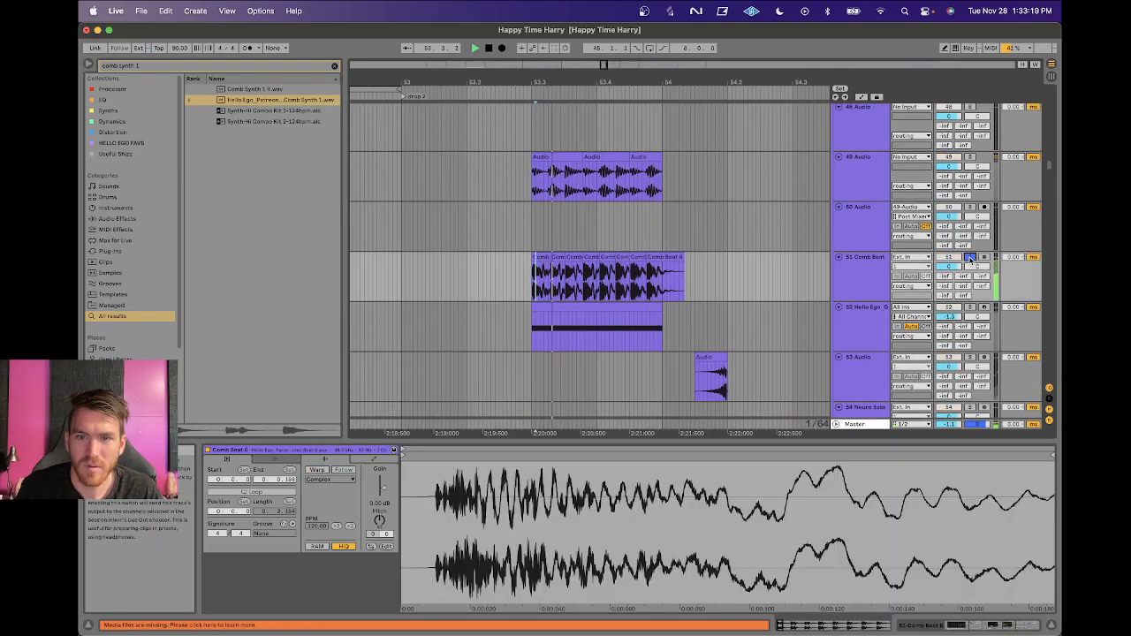
pyautogui.press('space')
# Inspect the Good Sub instrument rack on track 52 and compare it with track 51's effect chain.
pyautogui.click(886, 329)
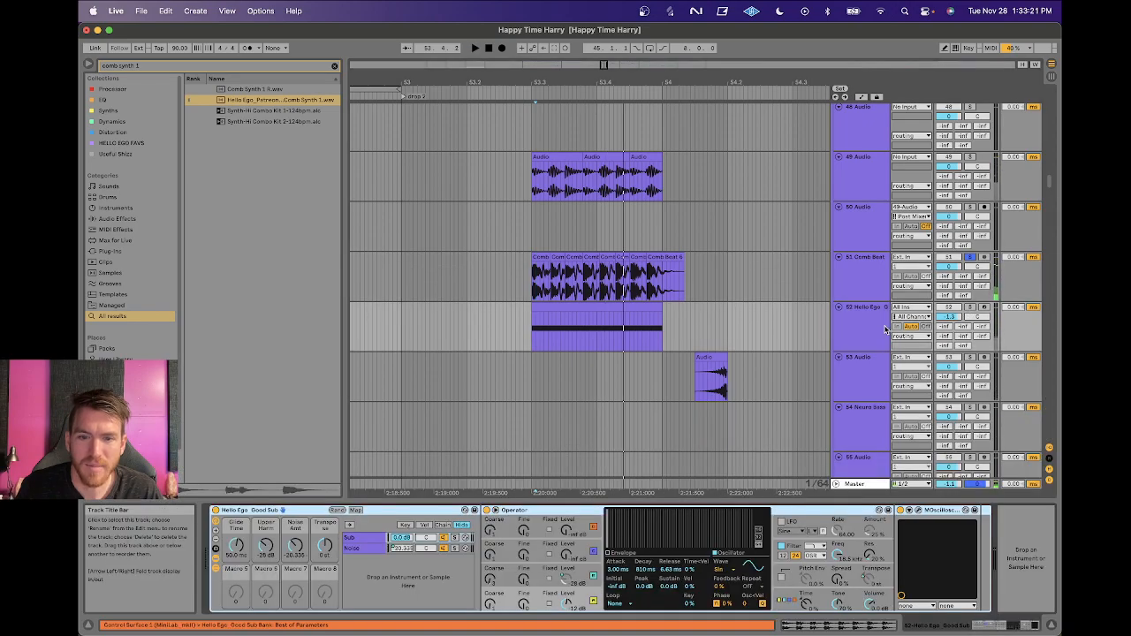
pyautogui.click(356, 546)
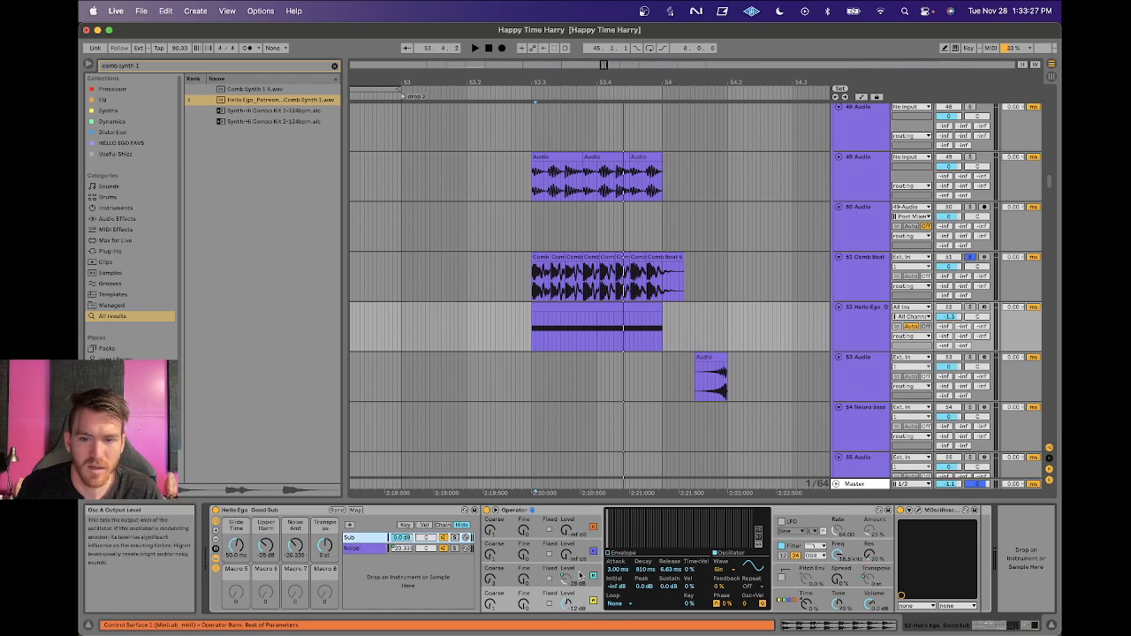
pyautogui.click(876, 285)
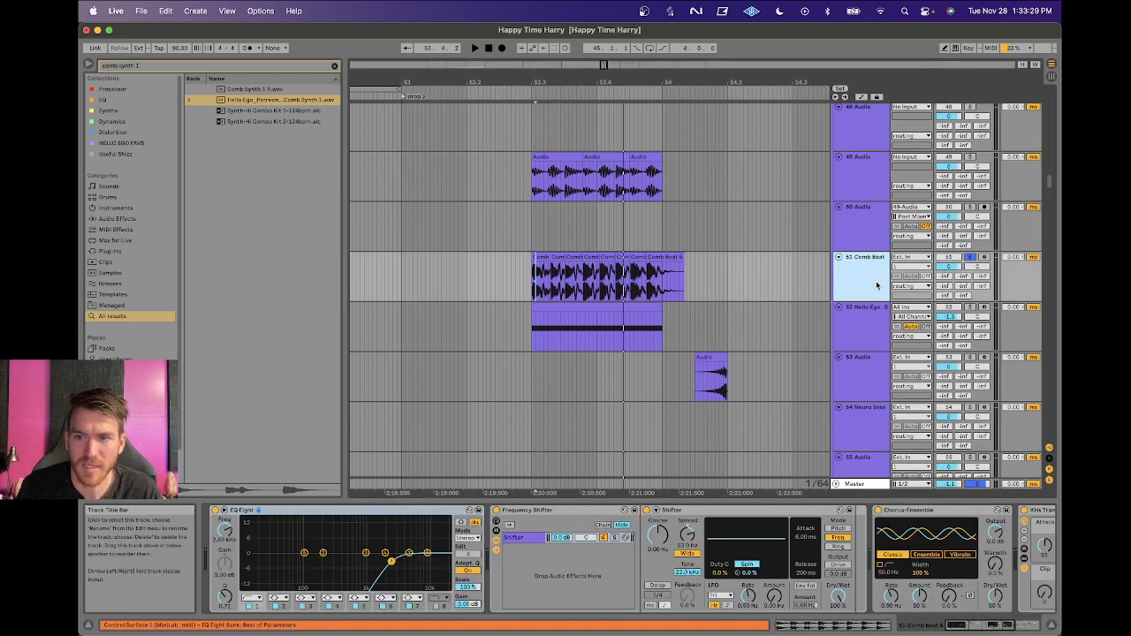
pyautogui.click(868, 320)
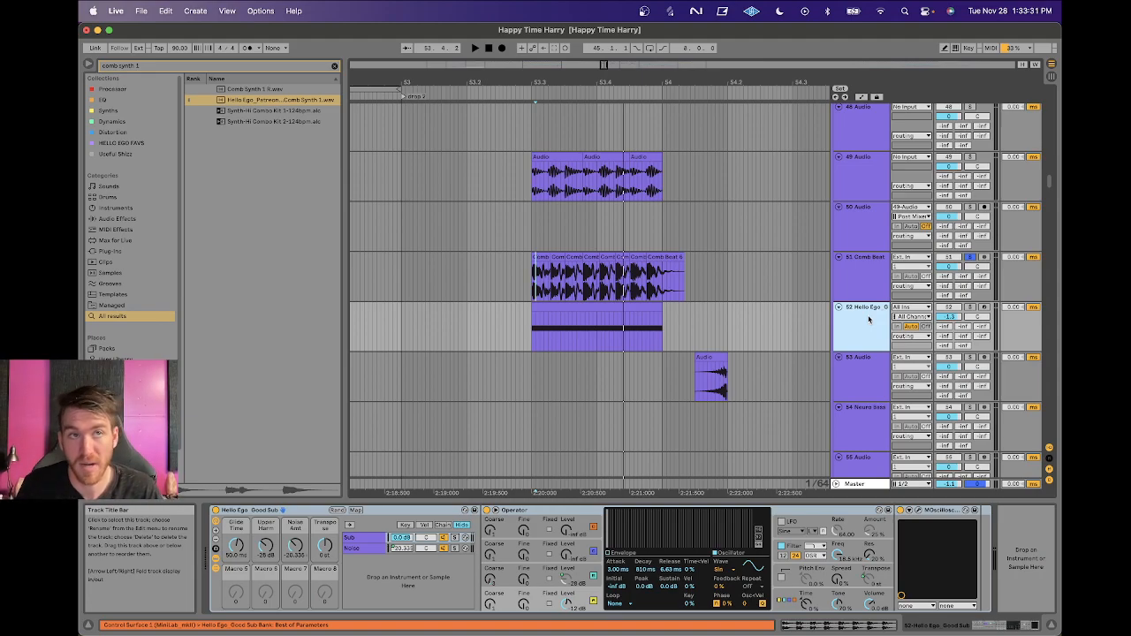
# Play track 52's sub soloed together with the Comb Beat clips on track 51.
pyautogui.click(970, 307)
pyautogui.press('space')
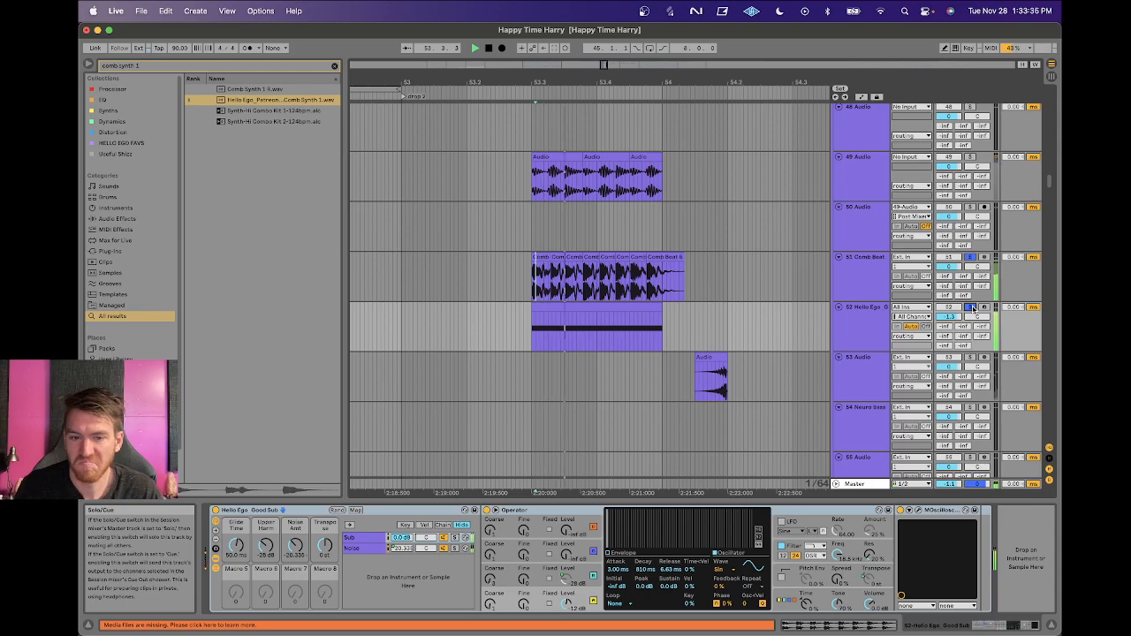
pyautogui.click(973, 309)
# Play track 49's audio clips soloed, and add tracks 51 and 52 to the solo to hear the layers together.
pyautogui.click(970, 156)
pyautogui.press('space')
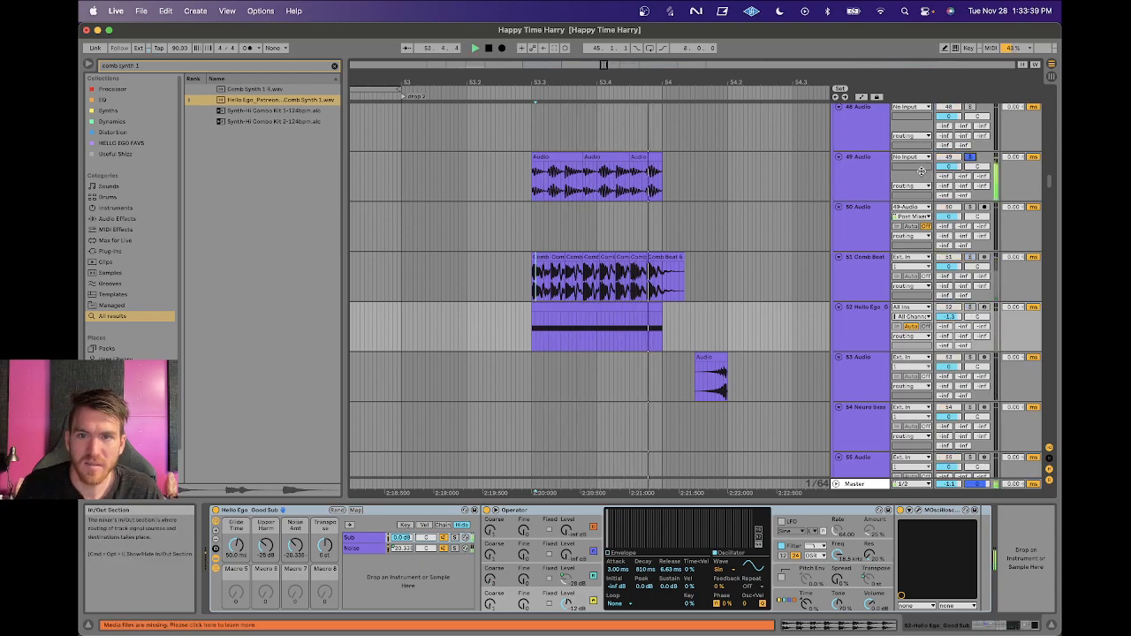
pyautogui.click(970, 257)
pyautogui.click(971, 308)
pyautogui.press('space')
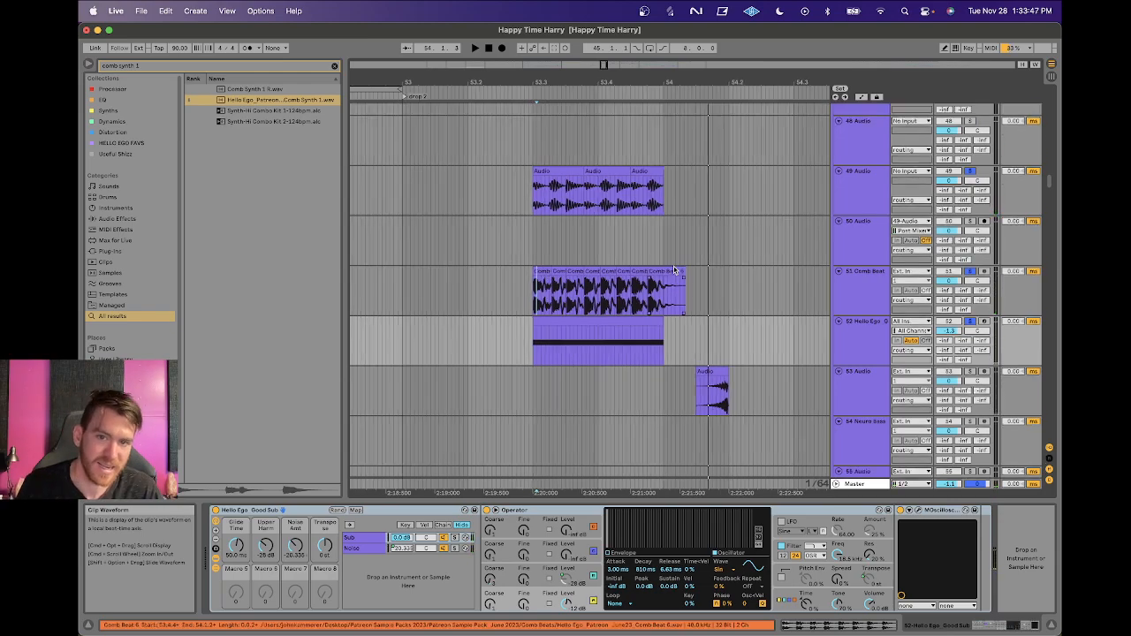
# Examine up close how track 49's audio hits line up with the Comb Beat 6 clips from 53.3.
pyautogui.scroll(3, 674, 270)
pyautogui.moveTo(574, 83); pyautogui.dragTo(581, 317)
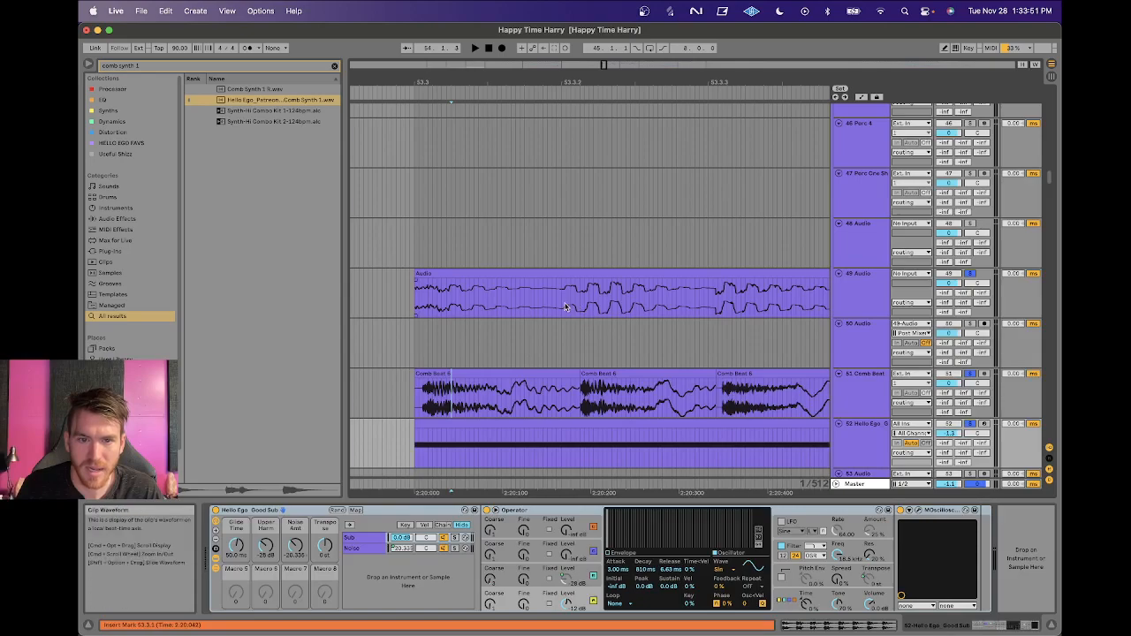
pyautogui.moveTo(458, 311); pyautogui.dragTo(569, 327)
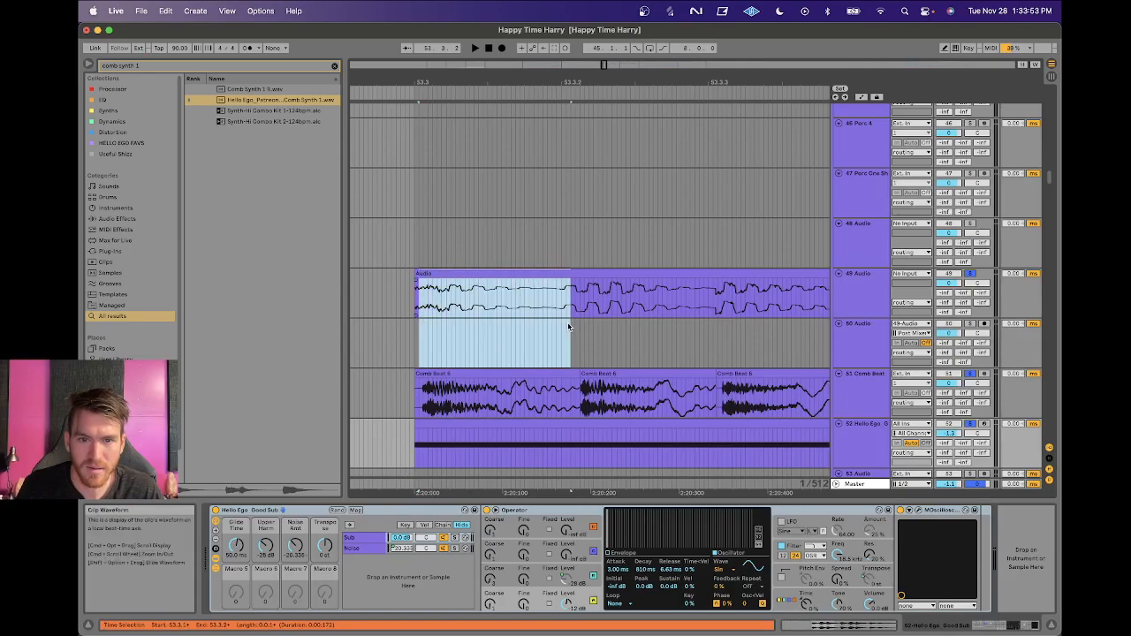
pyautogui.click(563, 315)
pyautogui.hscroll(4, 562, 313)
pyautogui.scroll(-1, 562, 314)
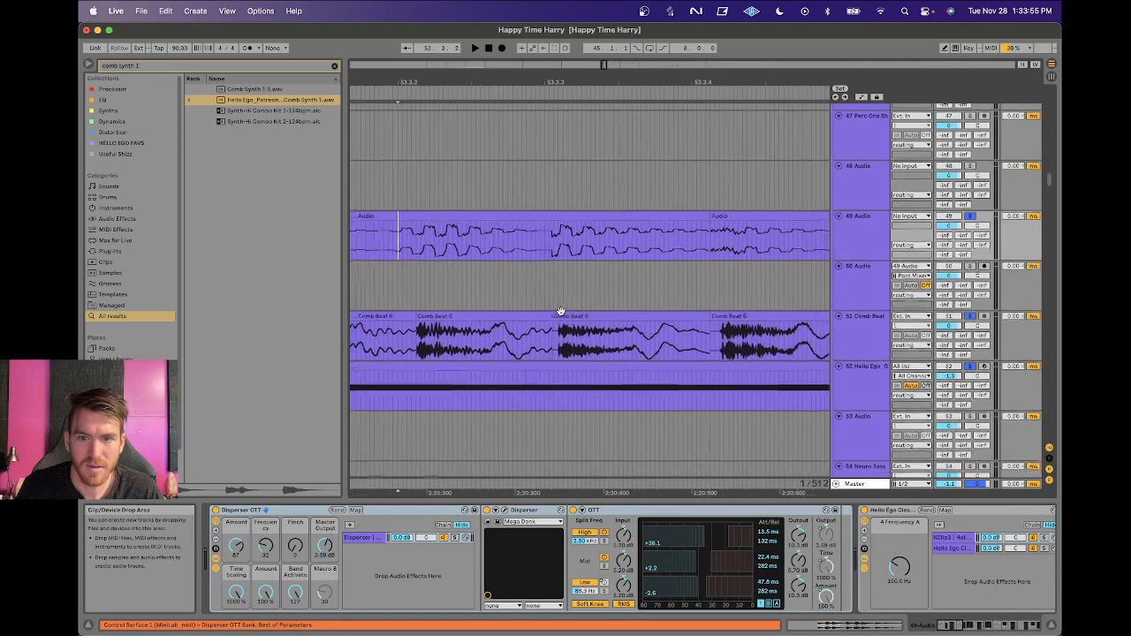
# Show track 51's effect chain and highlight the passage from 53.2.4 to 54.1.1 across tracks 49 to 51.
pyautogui.click(556, 266)
pyautogui.hscroll(3, 557, 266)
pyautogui.moveTo(595, 83); pyautogui.dragTo(595, 40)
pyautogui.moveTo(508, 238); pyautogui.dragTo(655, 306)
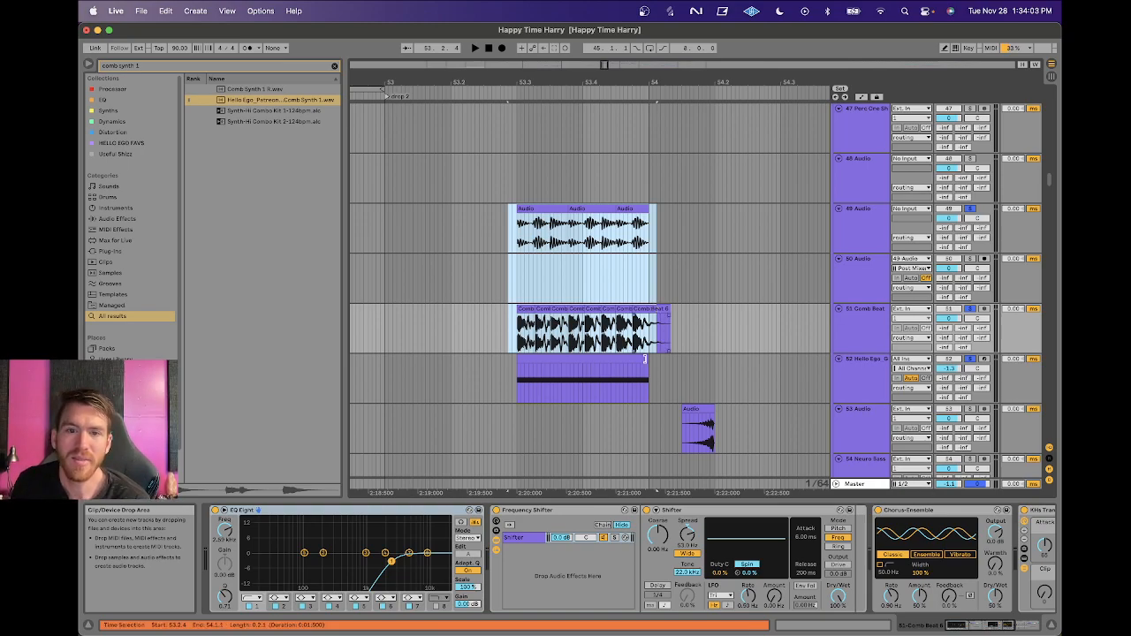
# Find the Audio 8 clips on track 75, solo the track and play them.
pyautogui.click(738, 301)
pyautogui.scroll(-12, 738, 300)
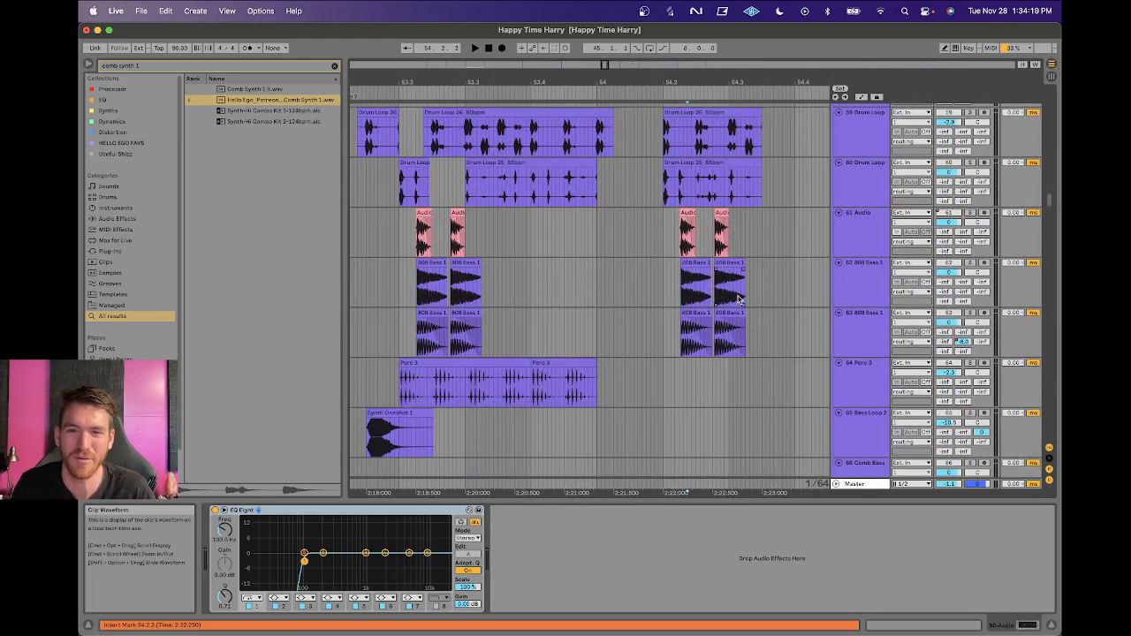
pyautogui.scroll(20, 738, 300)
pyautogui.scroll(-20, 738, 300)
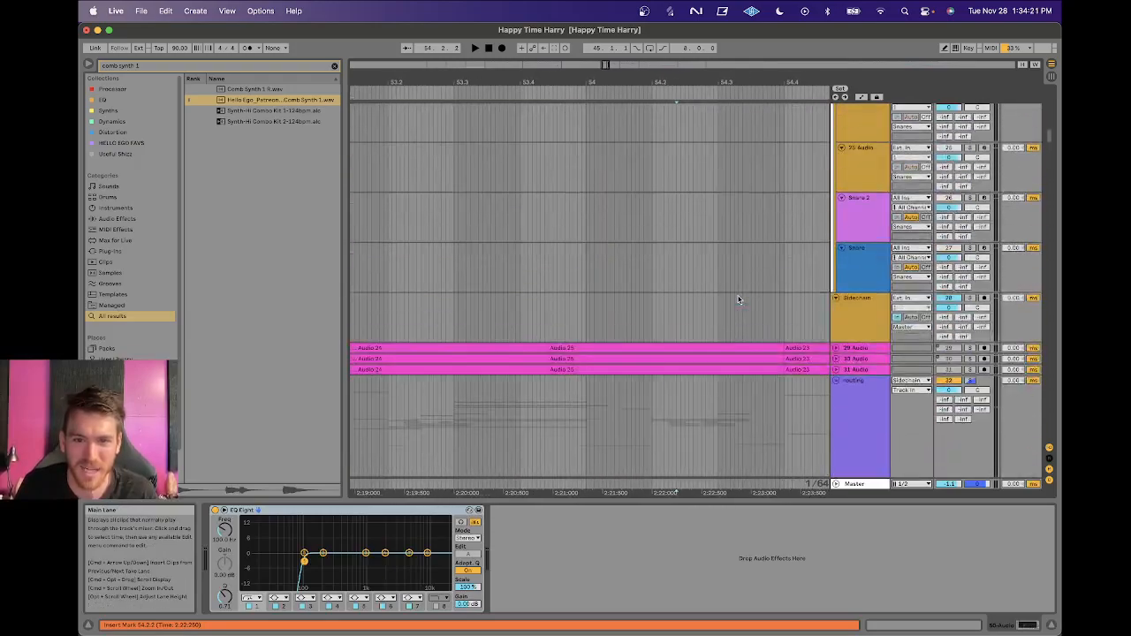
pyautogui.scroll(8, 738, 301)
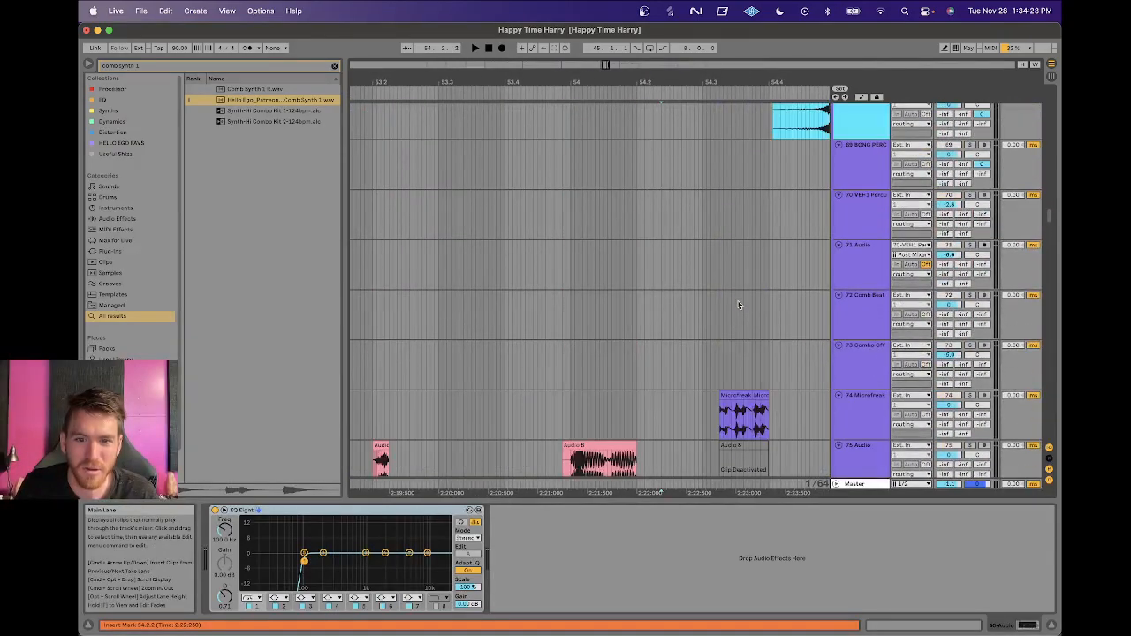
pyautogui.click(681, 337)
pyautogui.click(970, 307)
pyautogui.press('space')
pyautogui.press('space')
# Open the longer Audio 8 clip's sample on track 75, move its start marker back to beat 52.1 and play it.
pyautogui.click(614, 307)
pyautogui.doubleClick(614, 306)
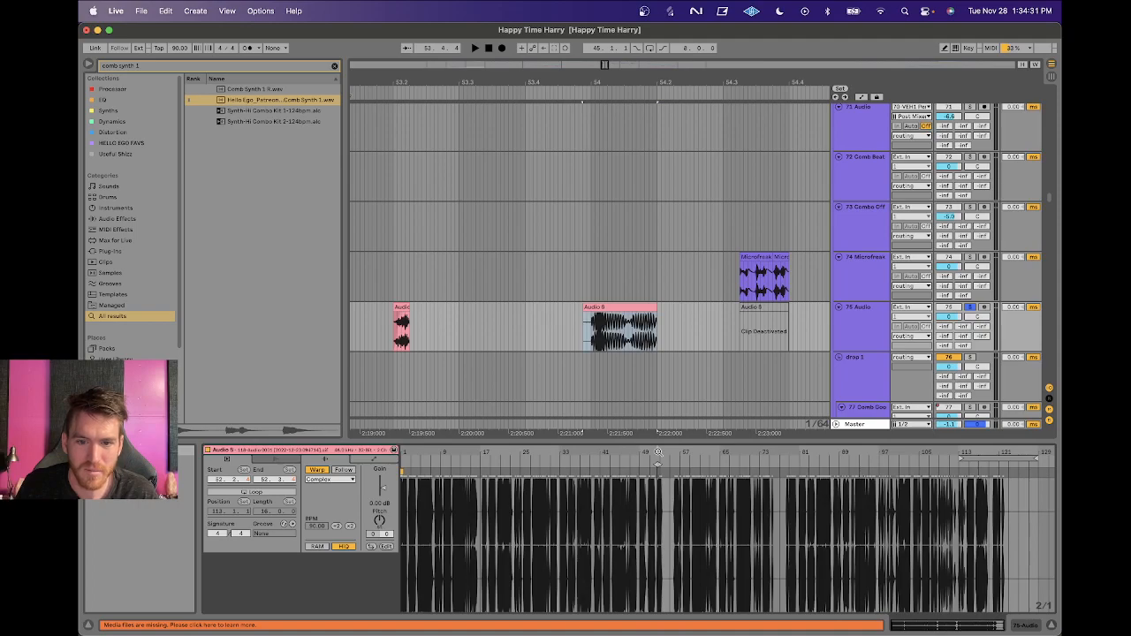
pyautogui.moveTo(657, 453); pyautogui.dragTo(657, 539)
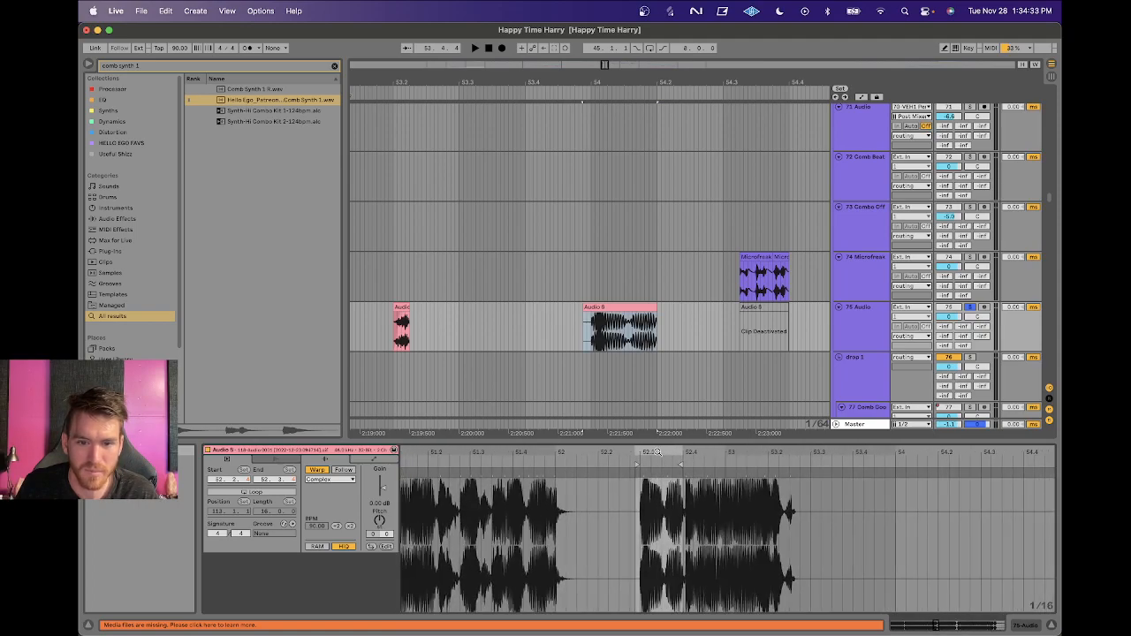
pyautogui.moveTo(637, 464); pyautogui.dragTo(585, 463)
pyautogui.moveTo(584, 452); pyautogui.dragTo(740, 451)
pyautogui.press('space')
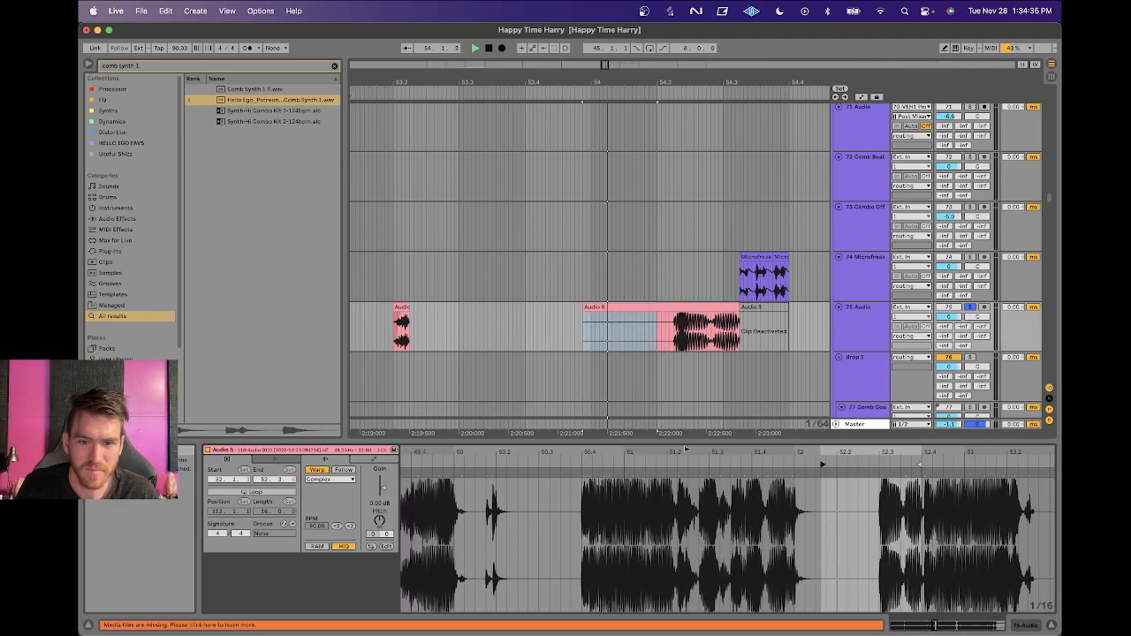
pyautogui.press('space')
# Move the track 75 Audio 8 clip's start marker back to 51.1.4 and play more of the recording.
pyautogui.click(763, 313)
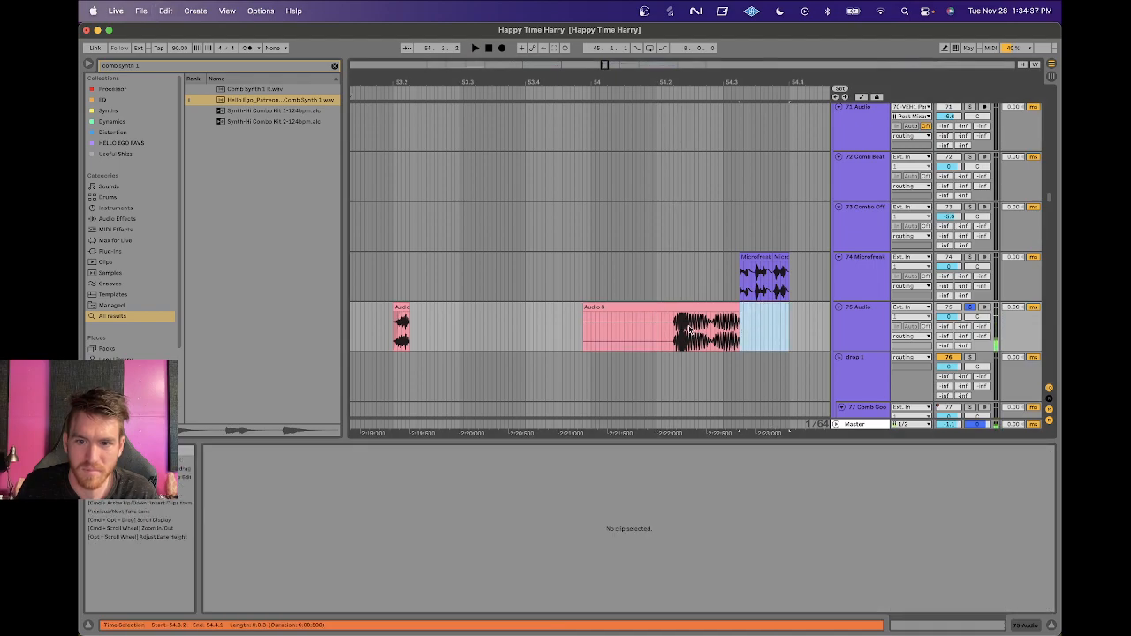
pyautogui.click(680, 307)
pyautogui.click(681, 307)
pyautogui.moveTo(765, 451); pyautogui.dragTo(765, 371)
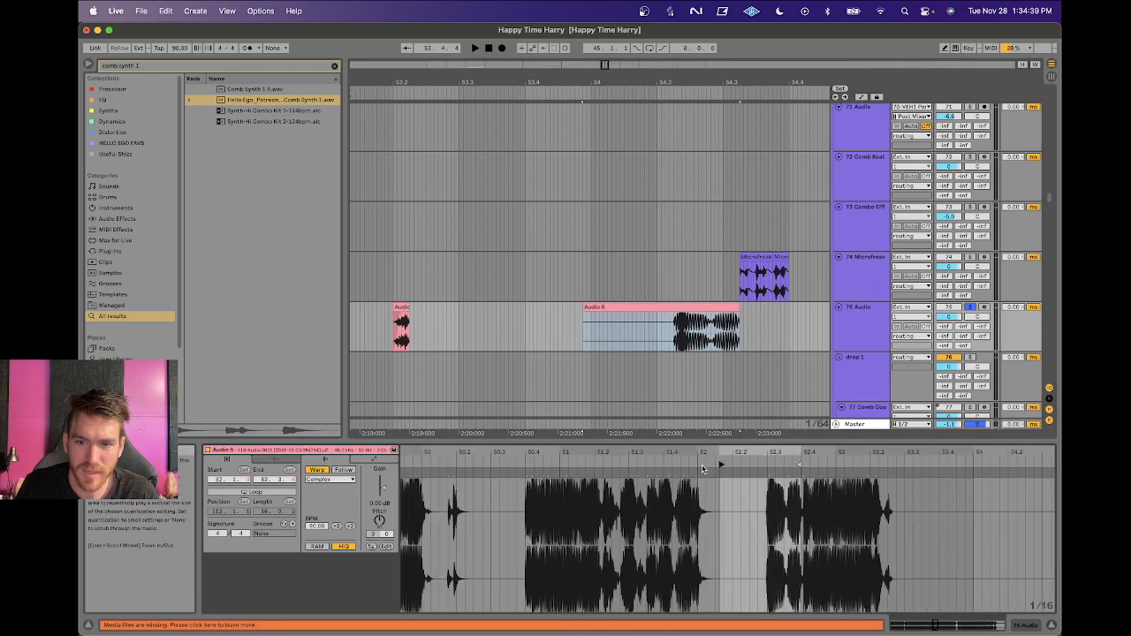
pyautogui.moveTo(721, 463); pyautogui.dragTo(588, 463)
pyautogui.press('space')
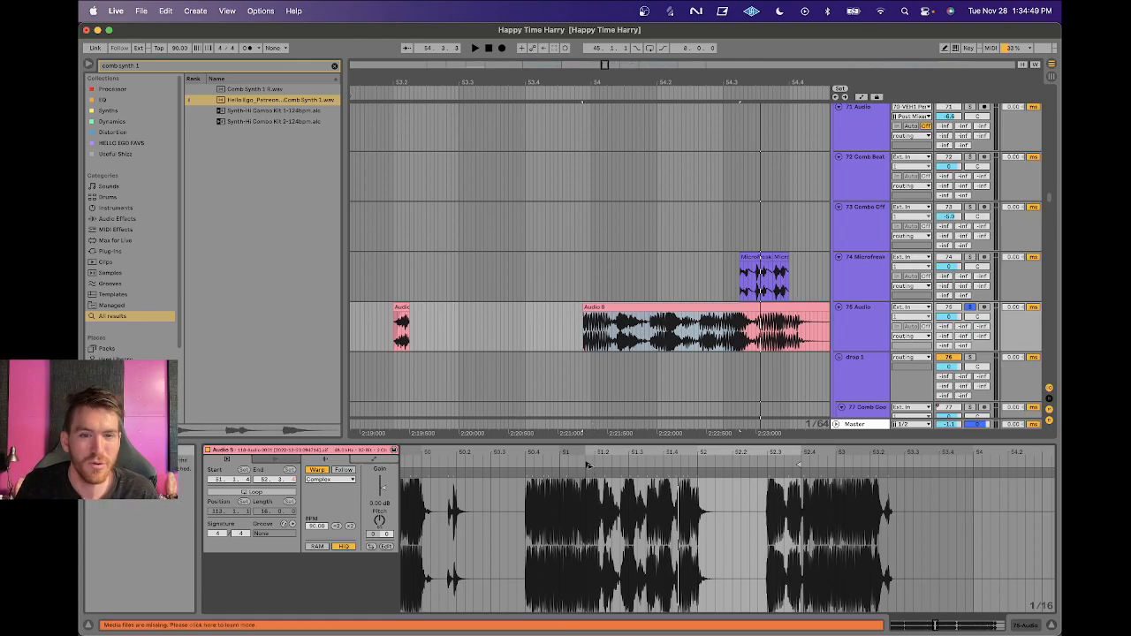
# Insert a new MIDI track below track 75 and search the browser for "random gr".
pyautogui.click(870, 334)
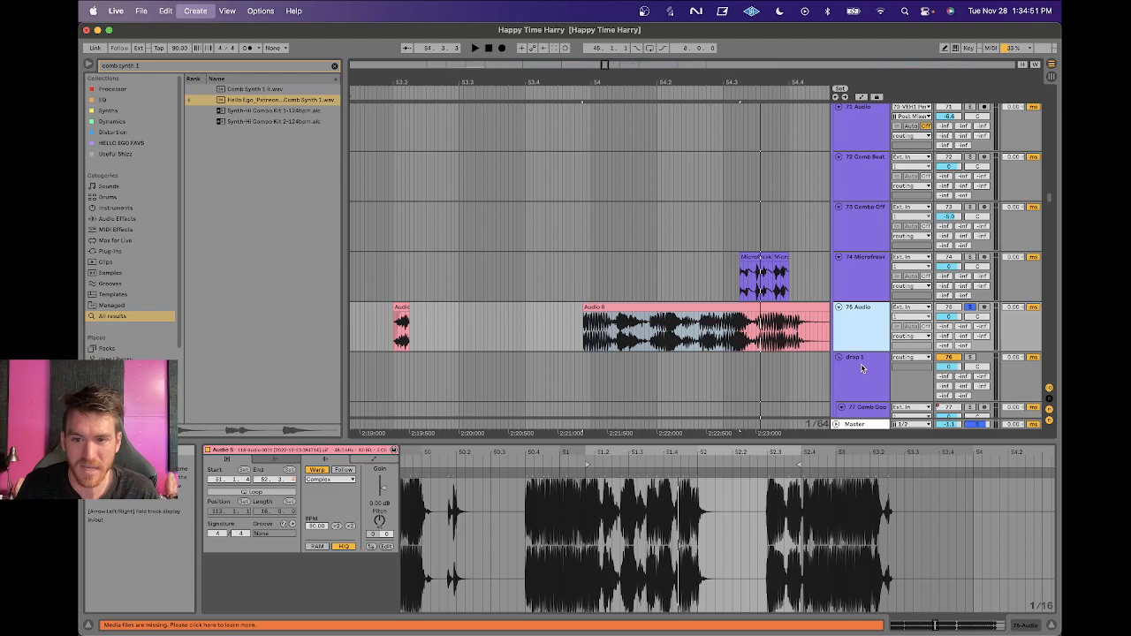
pyautogui.press('super+shift+t')
pyautogui.press('super+f')
pyautogui.write('granulo')
pyautogui.write('m')
pyautogui.press('BackSpace')
pyautogui.press('BackSpace')
pyautogui.press('BackSpace')
pyautogui.press('BackSpace')
pyautogui.press('BackSpace')
pyautogui.write('random gr')
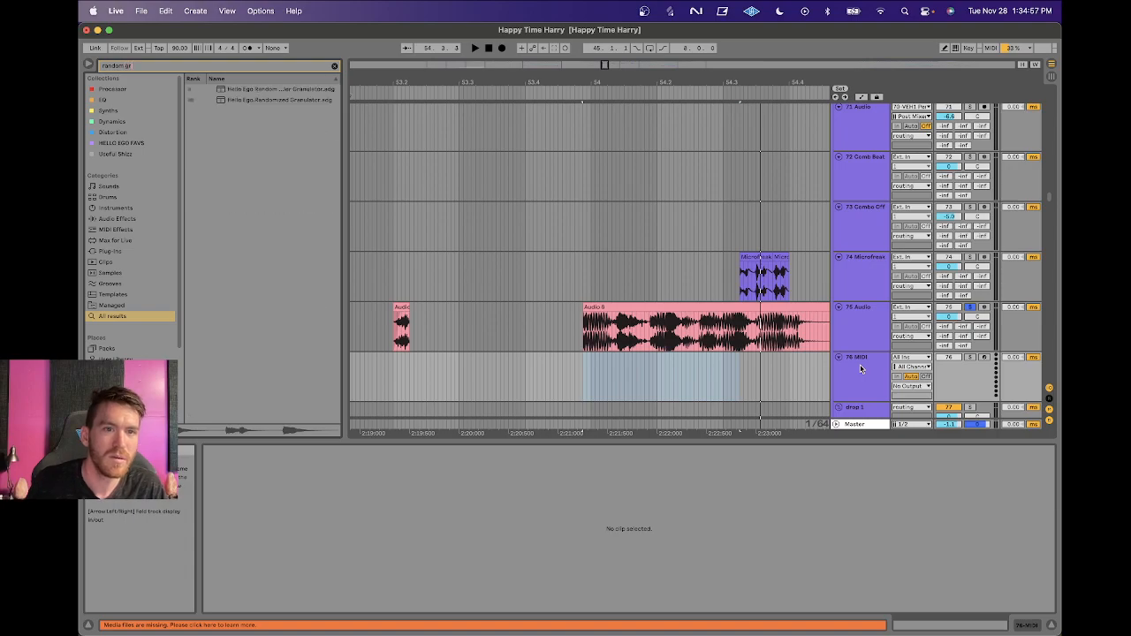
# Load Hello Ego.Randomized Granulator.adg onto the new MIDI track and select its Device Randomizer.
pyautogui.moveTo(345, 143); pyautogui.dragTo(411, 143)
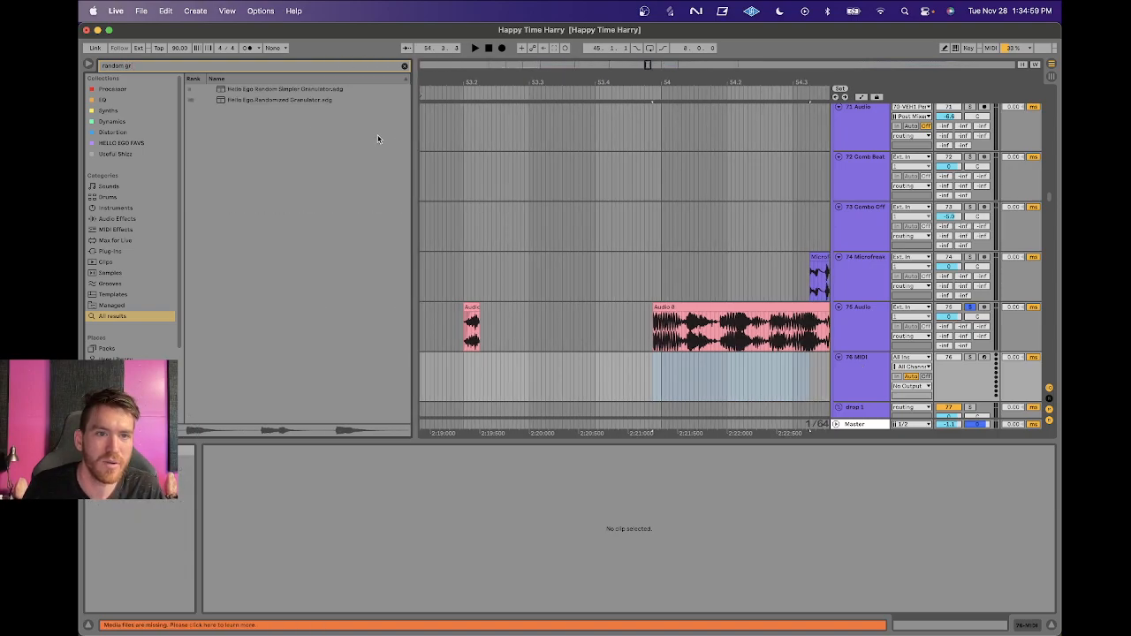
pyautogui.click(279, 100)
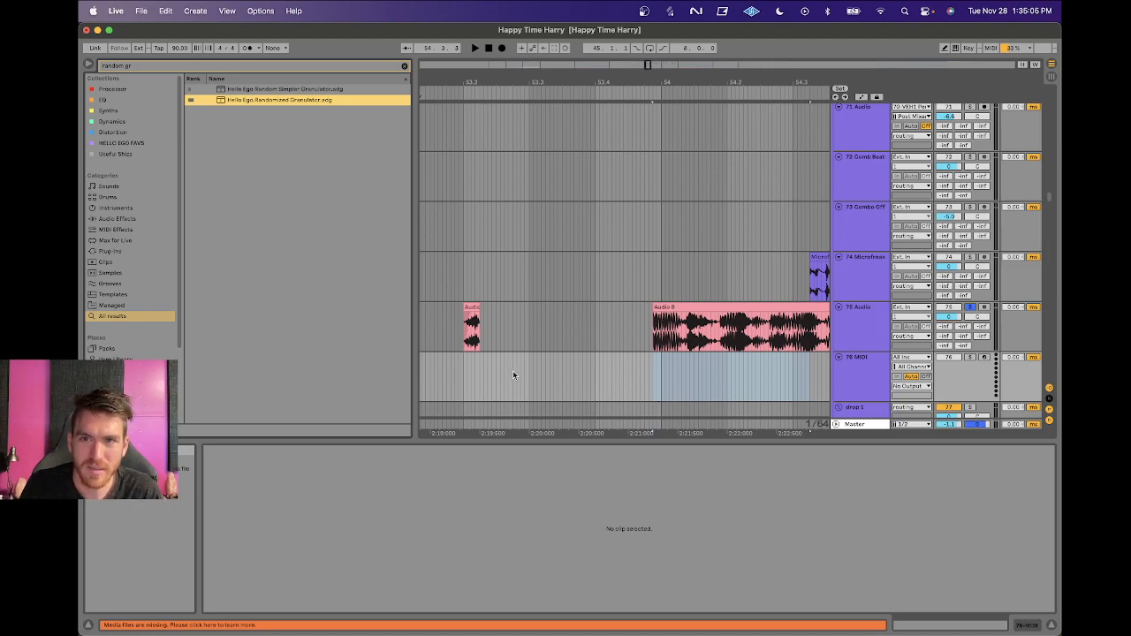
pyautogui.press('Return')
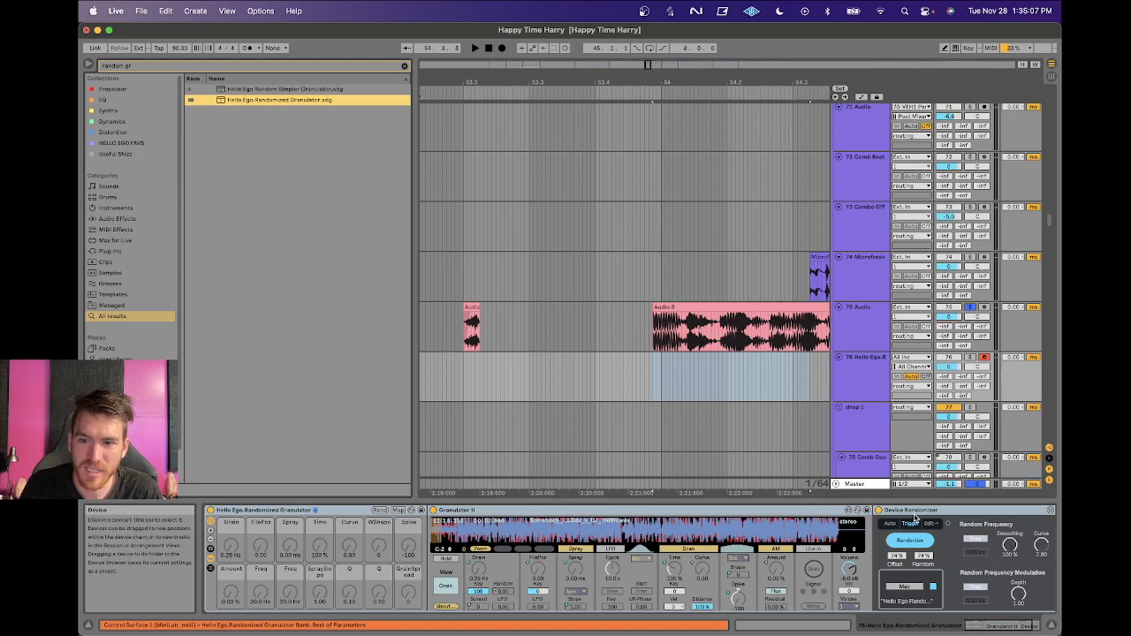
pyautogui.click(903, 518)
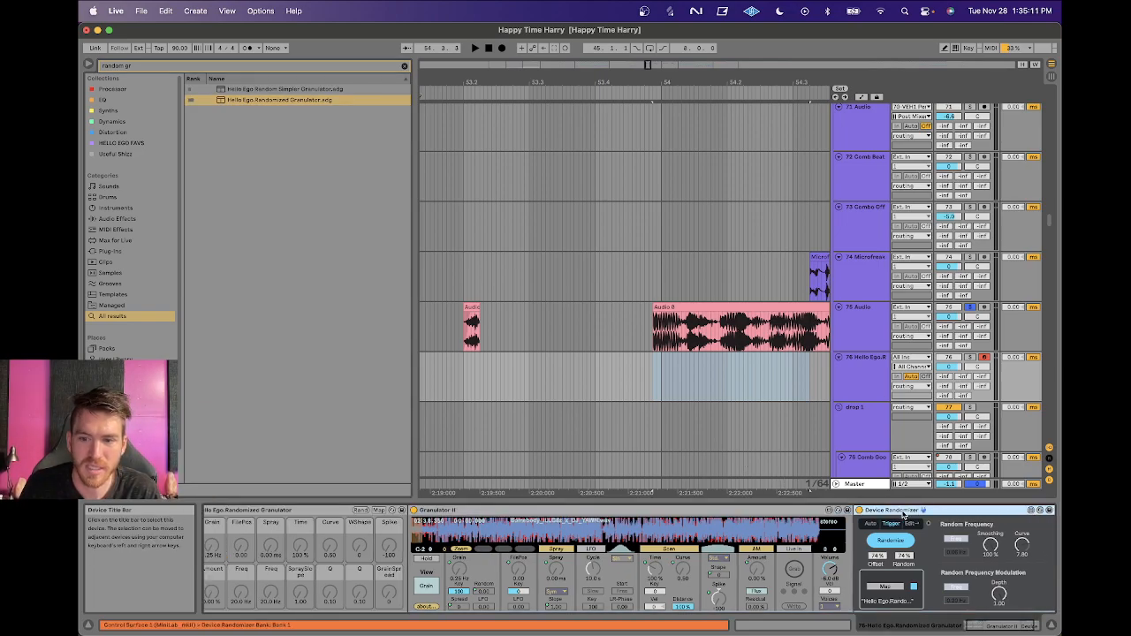
# Switch the Device Randomizer to Auto mode and activate Randomize for the Hello Ego granulator rack's macros.
pyautogui.click(870, 524)
pyautogui.click(891, 540)
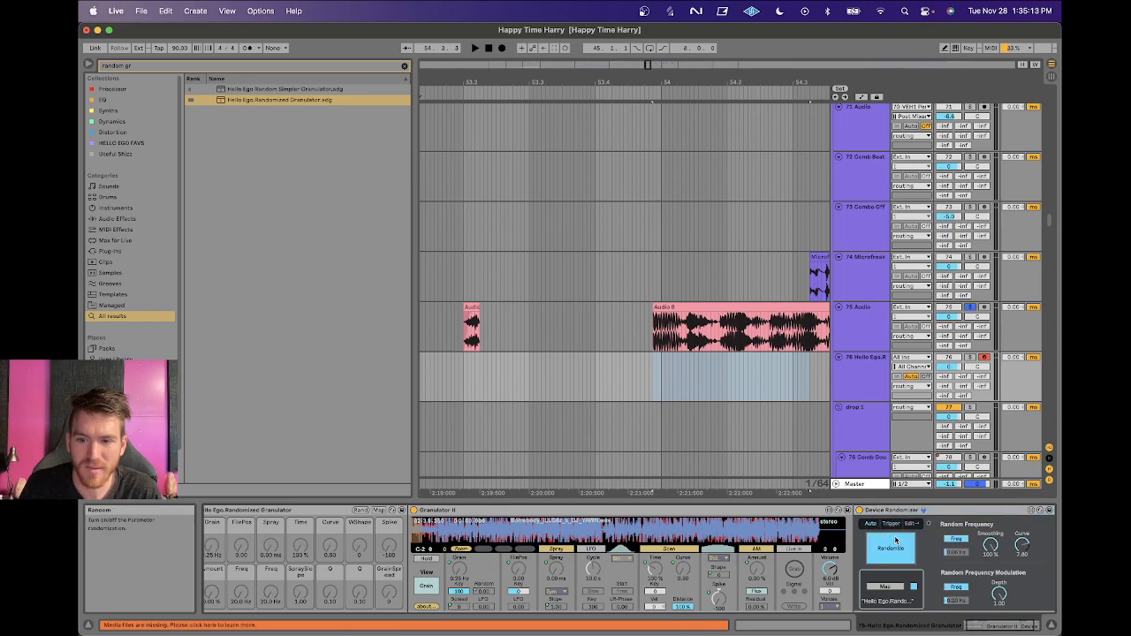
pyautogui.hscroll(-2, 888, 541)
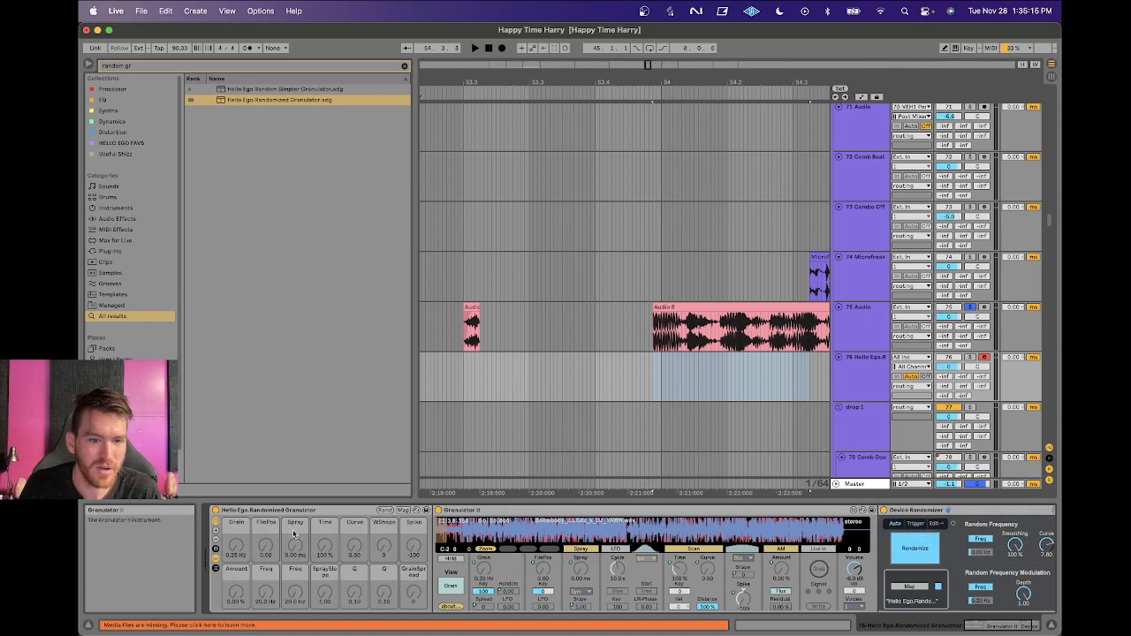
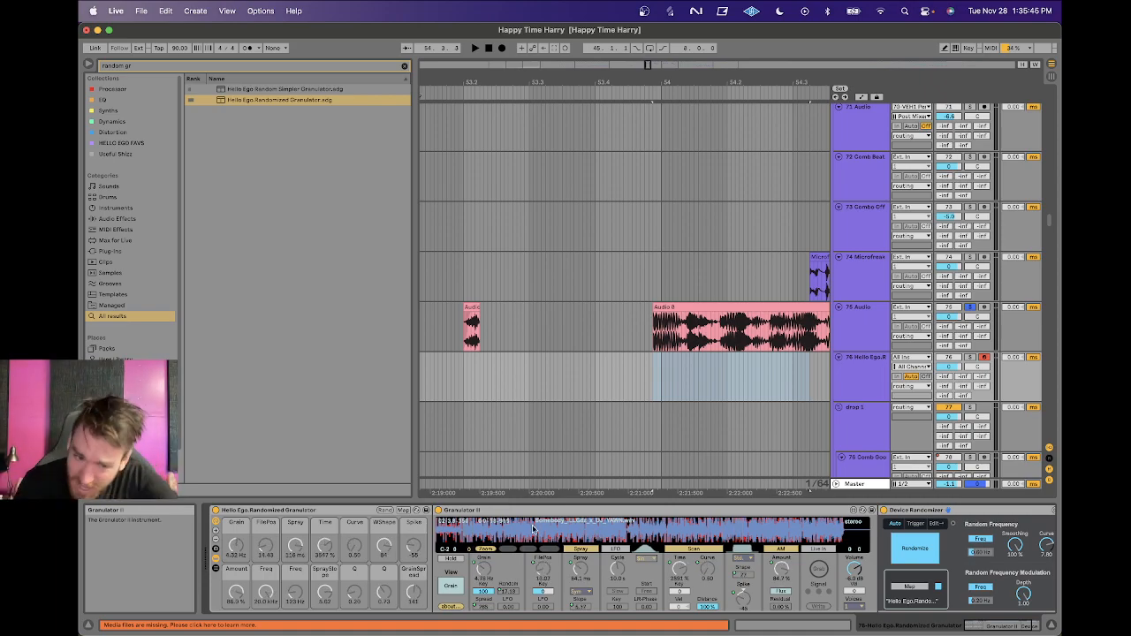
# Inspect the Hello Ego.Randomized Granulator rack's macro mappings, close them and select the rack's devices.
pyautogui.click(404, 512)
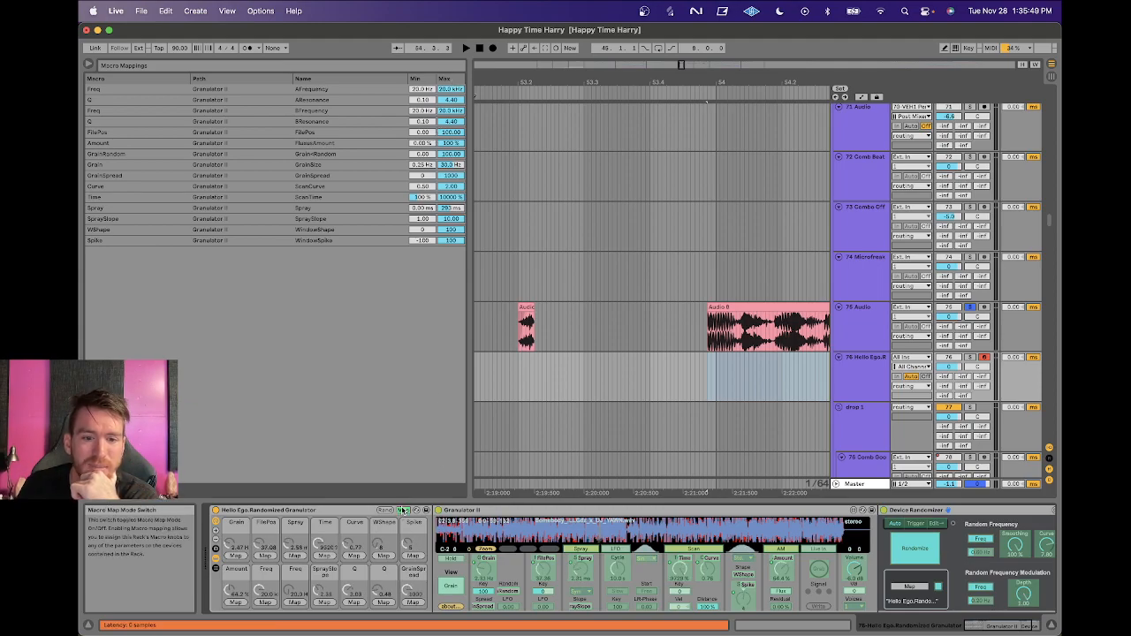
pyautogui.click(403, 511)
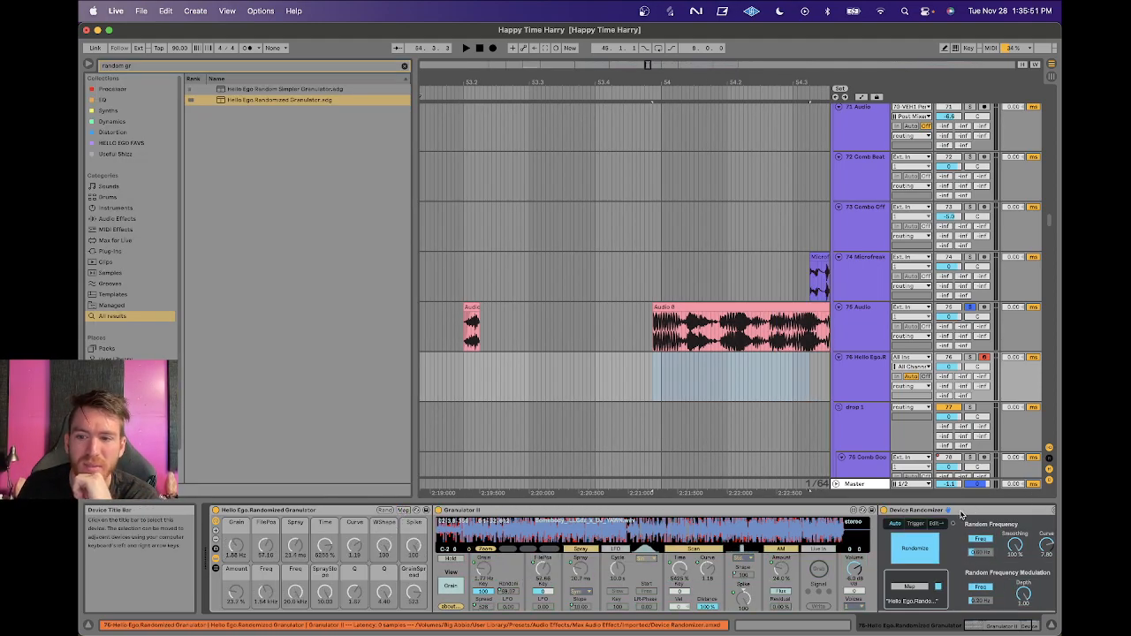
pyautogui.click(909, 588)
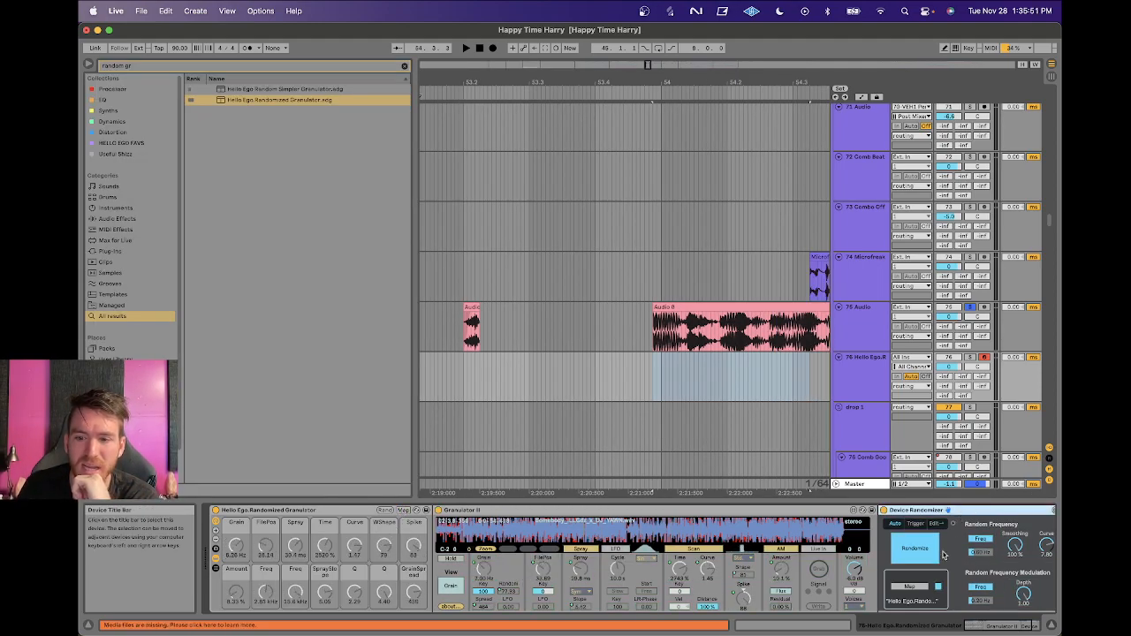
pyautogui.click(311, 522)
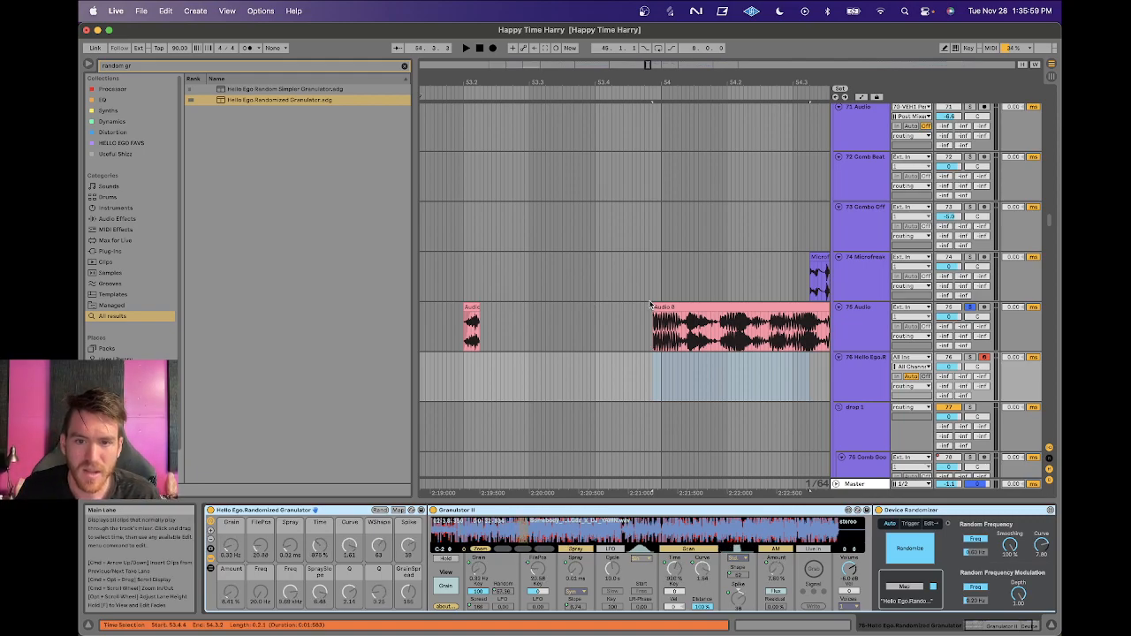
# Play the extended Audio 8 clip on track 75, then bring up the granulator track below it.
pyautogui.click(684, 304)
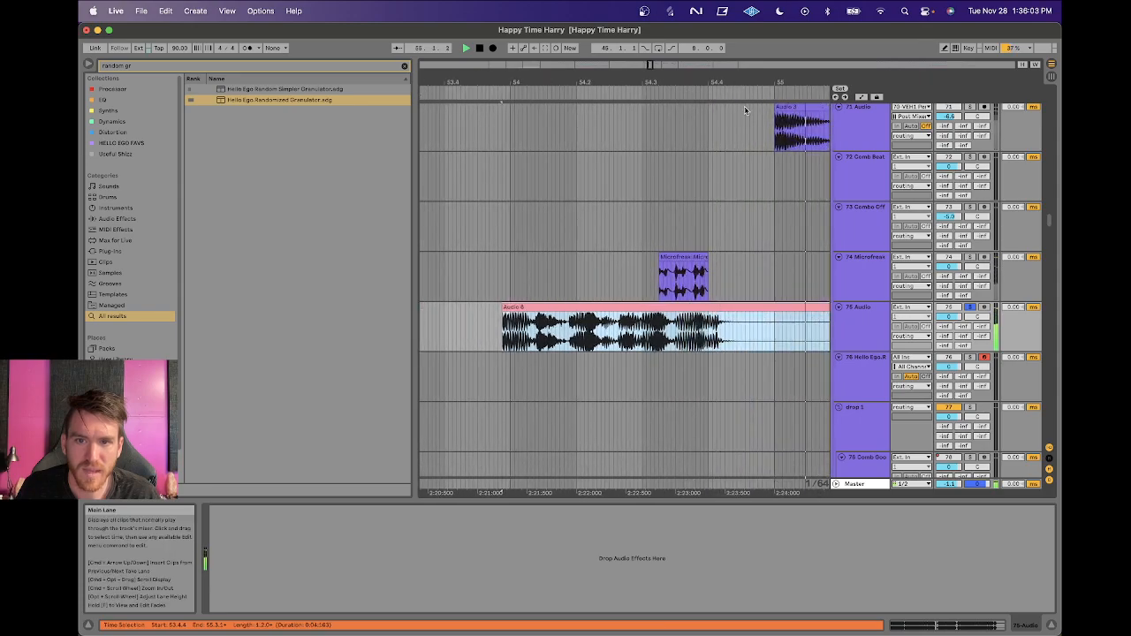
pyautogui.moveTo(713, 88); pyautogui.dragTo(713, 80)
pyautogui.click(718, 374)
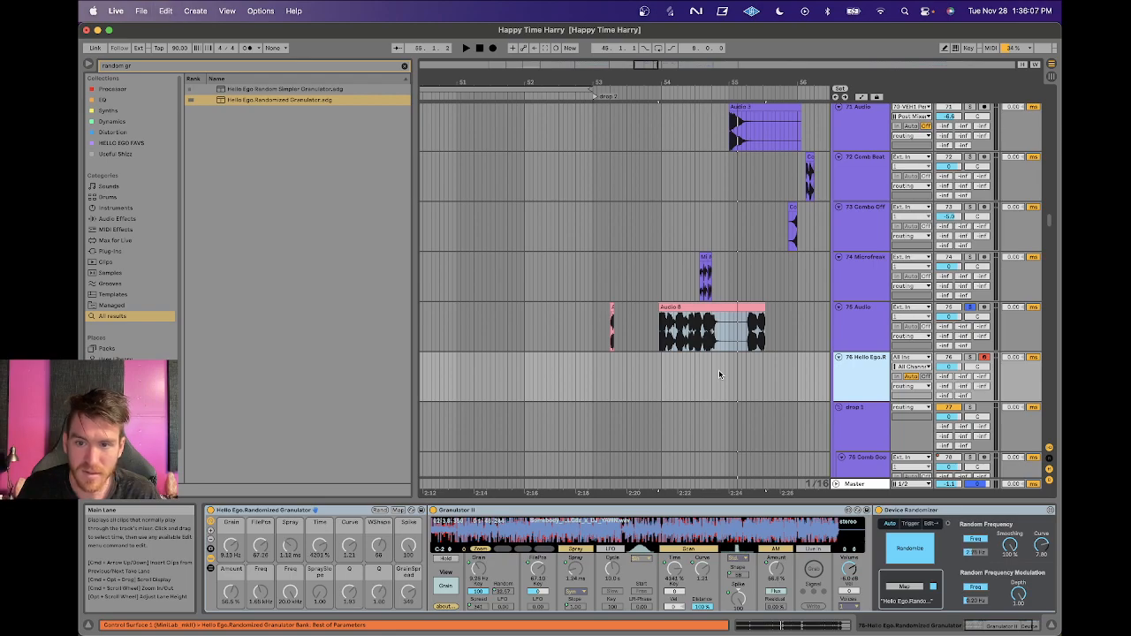
# Undo the Device Randomizer changes, the added granulator track and the extension of track 75's Audio 8 clip.
pyautogui.press('super+z')
pyautogui.press('super+z')
pyautogui.press('super+z')
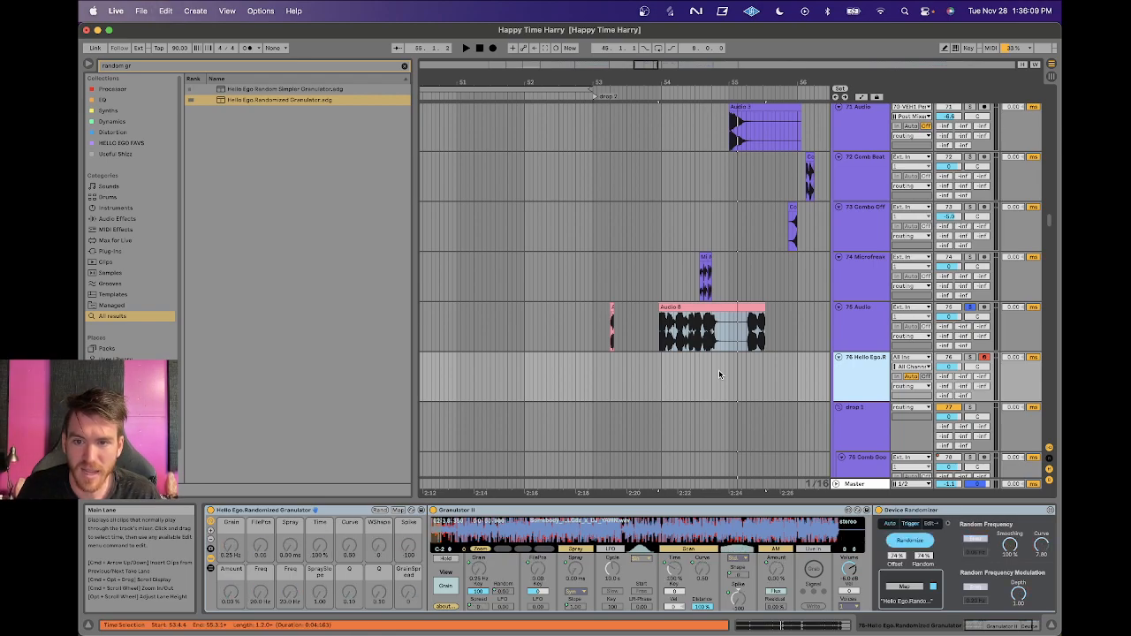
pyautogui.press('super+z')
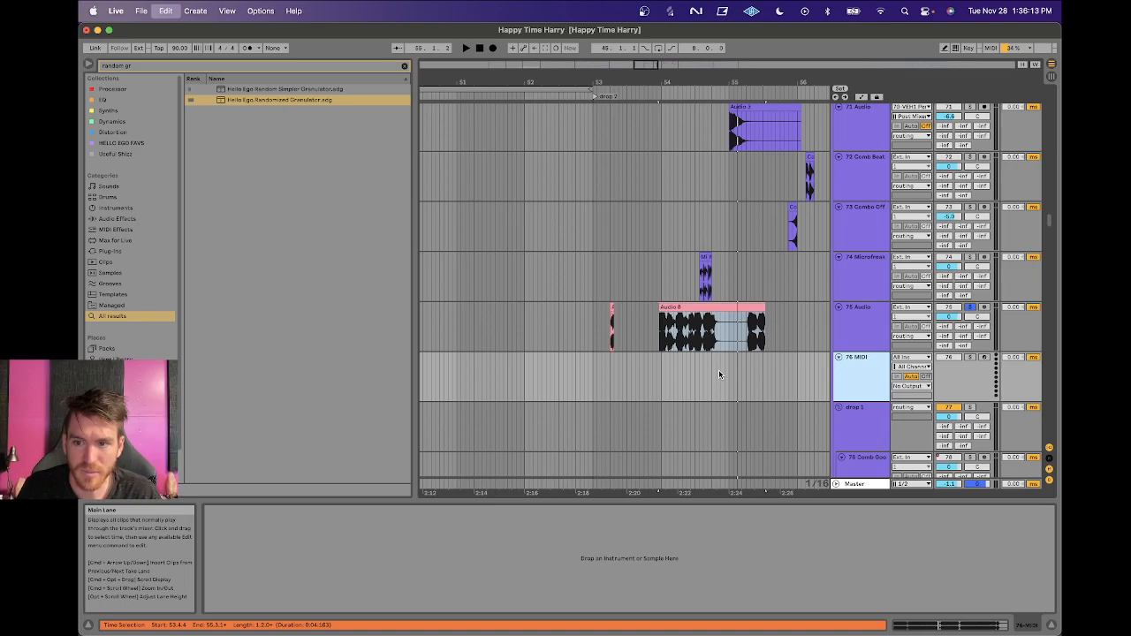
pyautogui.press('super+z')
pyautogui.press('super+z')
pyautogui.press('super+z')
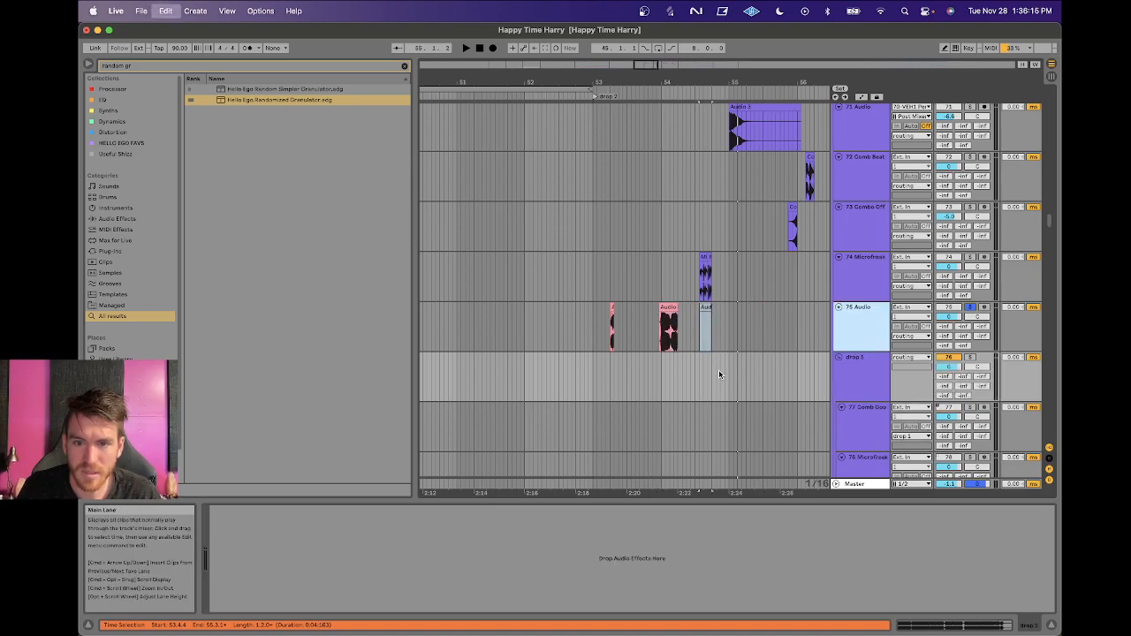
# Play the short Audio 8 clip on track 75 from 53.4.4.
pyautogui.click(673, 323)
pyautogui.press('space')
pyautogui.scroll(-10, 668, 308)
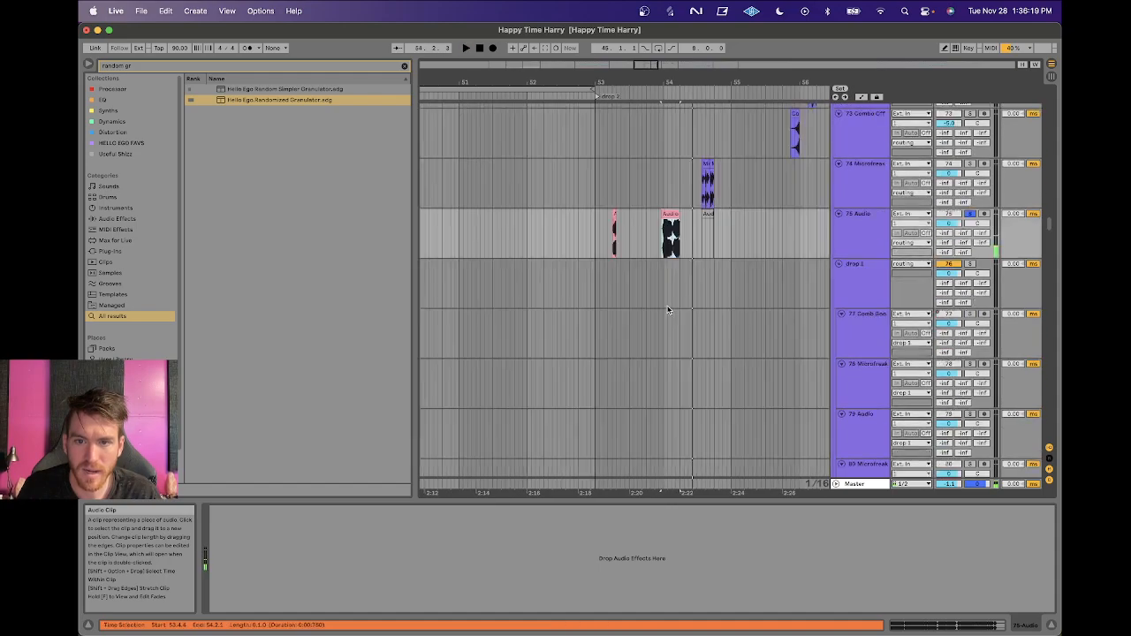
# Check the device chains of track 88 Hello Ego Good Sub, track 183 Drum Loop and track 179 Audio with the whole arrangement in view.
pyautogui.click(858, 396)
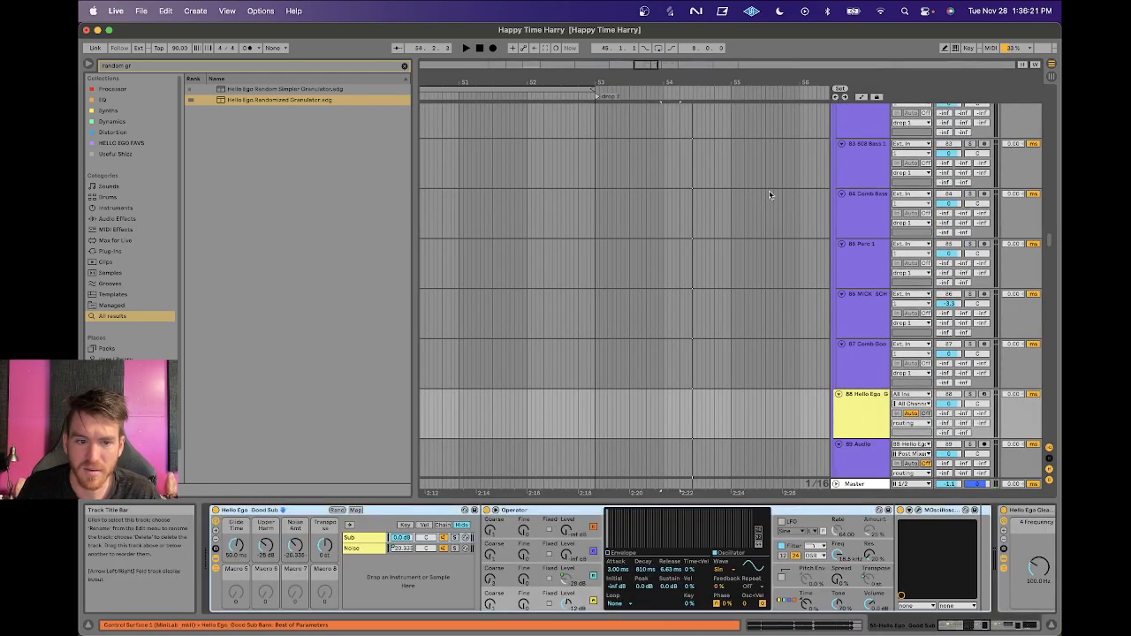
pyautogui.moveTo(728, 83); pyautogui.dragTo(728, 35)
pyautogui.scroll(-20, 605, 228)
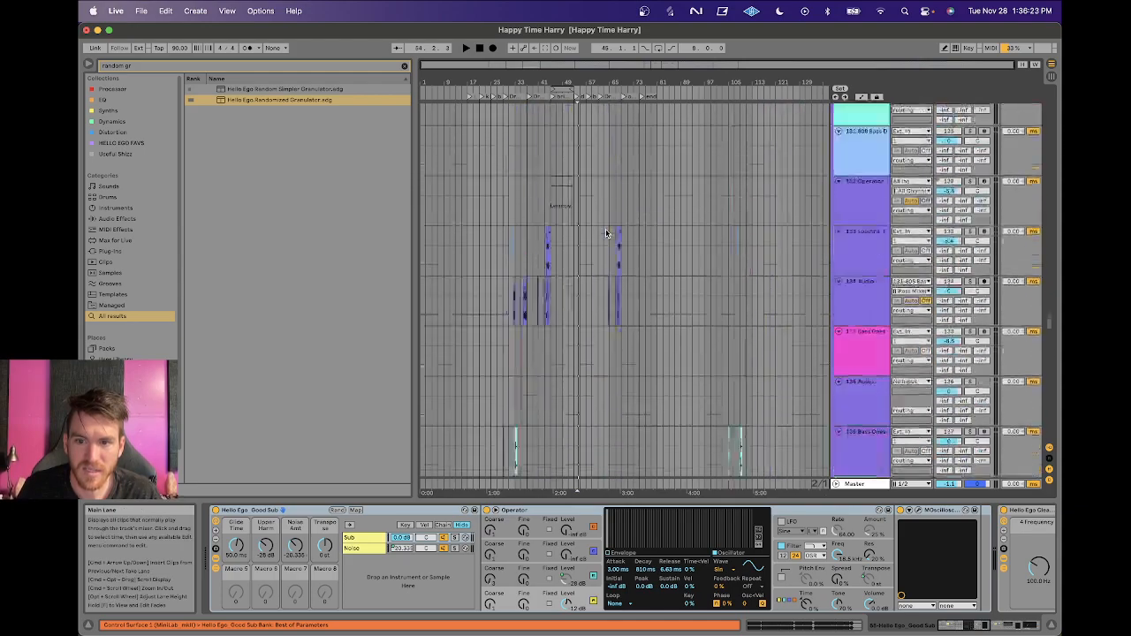
pyautogui.scroll(6, 833, 272)
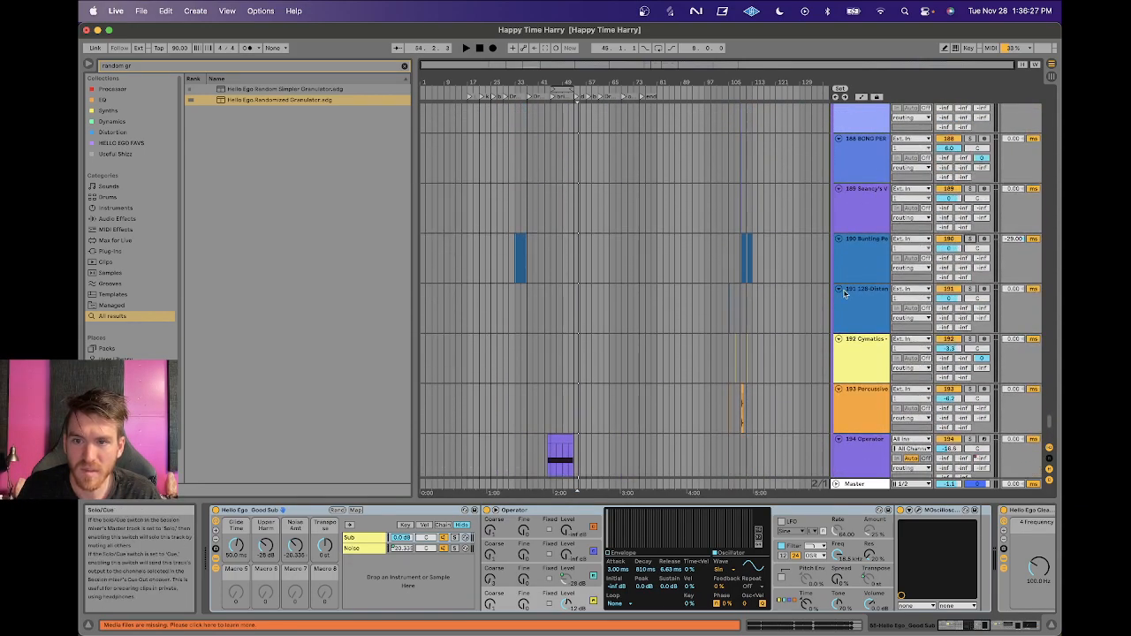
pyautogui.scroll(2, 843, 291)
pyautogui.scroll(7, 842, 291)
pyautogui.click(845, 328)
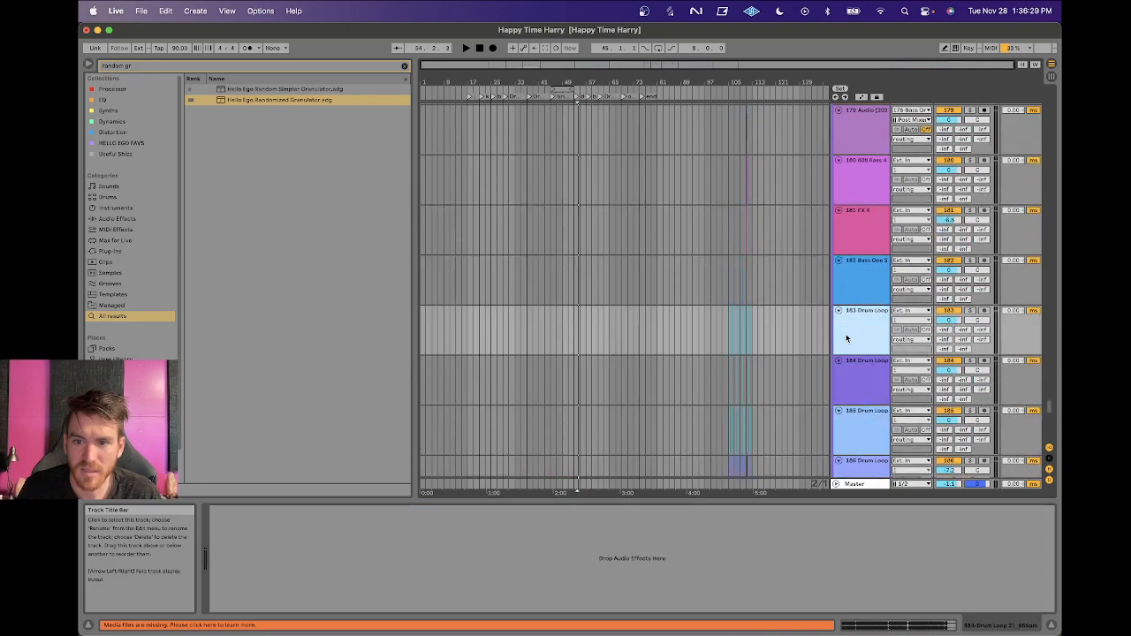
pyautogui.scroll(3, 845, 335)
pyautogui.click(846, 338)
pyautogui.click(853, 277)
pyautogui.scroll(3, 854, 277)
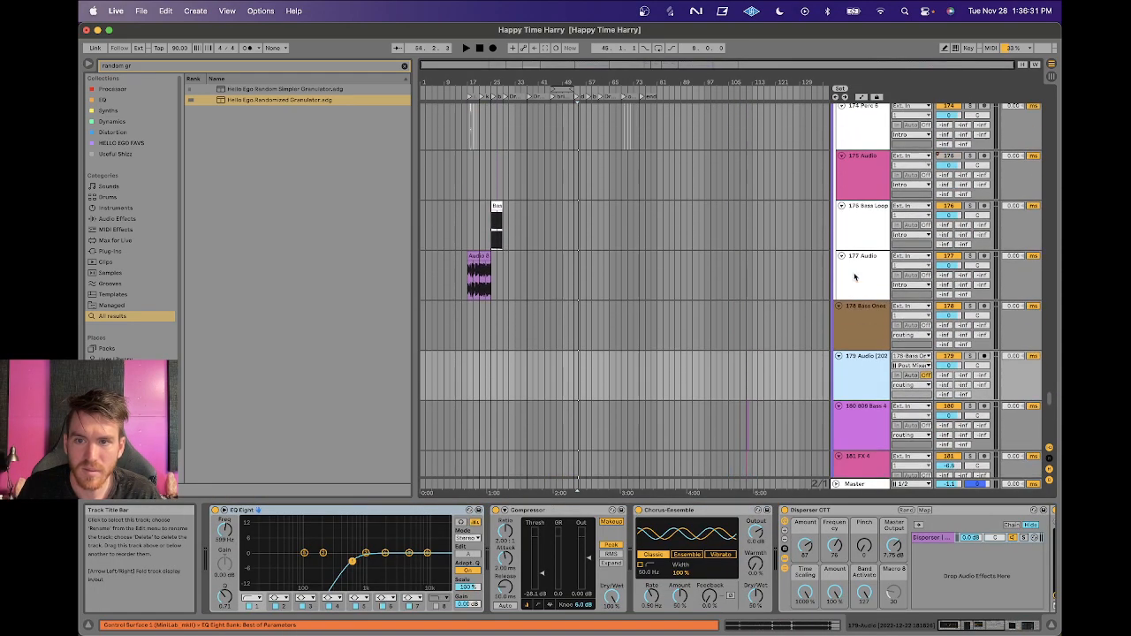
# Examine the device chains of the Intro group's tracks one by one, from 177 Audio up to 154 Bass Loop.
pyautogui.click(854, 276)
pyautogui.scroll(3, 854, 275)
pyautogui.press('Up')
pyautogui.press('Up')
pyautogui.press('Up')
pyautogui.press('Up')
pyautogui.press('Up')
pyautogui.press('Up')
pyautogui.press('Up')
pyautogui.press('Up')
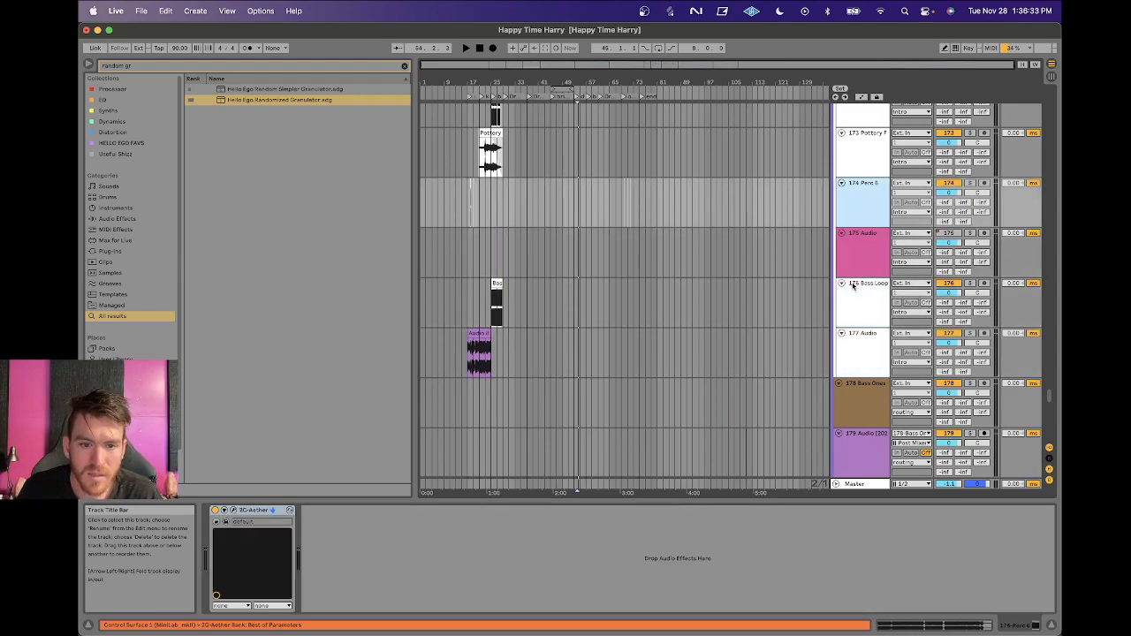
pyautogui.press('Up')
pyautogui.press('Up')
pyautogui.press('Up')
pyautogui.press('Up')
pyautogui.press('Up')
pyautogui.press('Up')
pyautogui.press('Up')
pyautogui.press('Up')
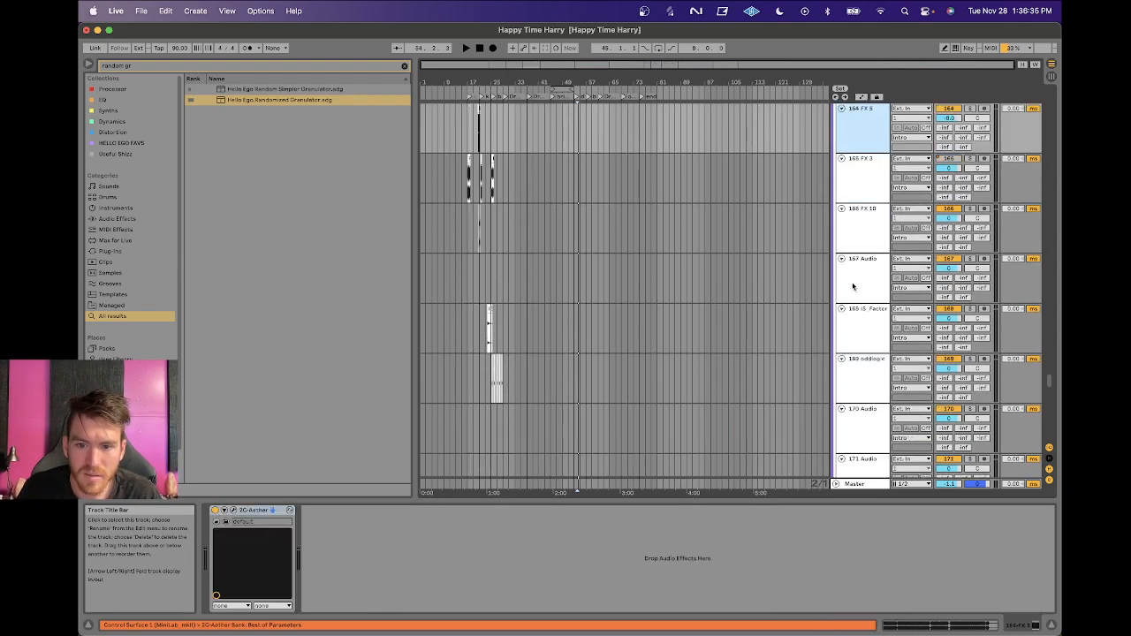
pyautogui.press('Up')
pyautogui.press('Up')
pyautogui.press('Up')
pyautogui.press('Up')
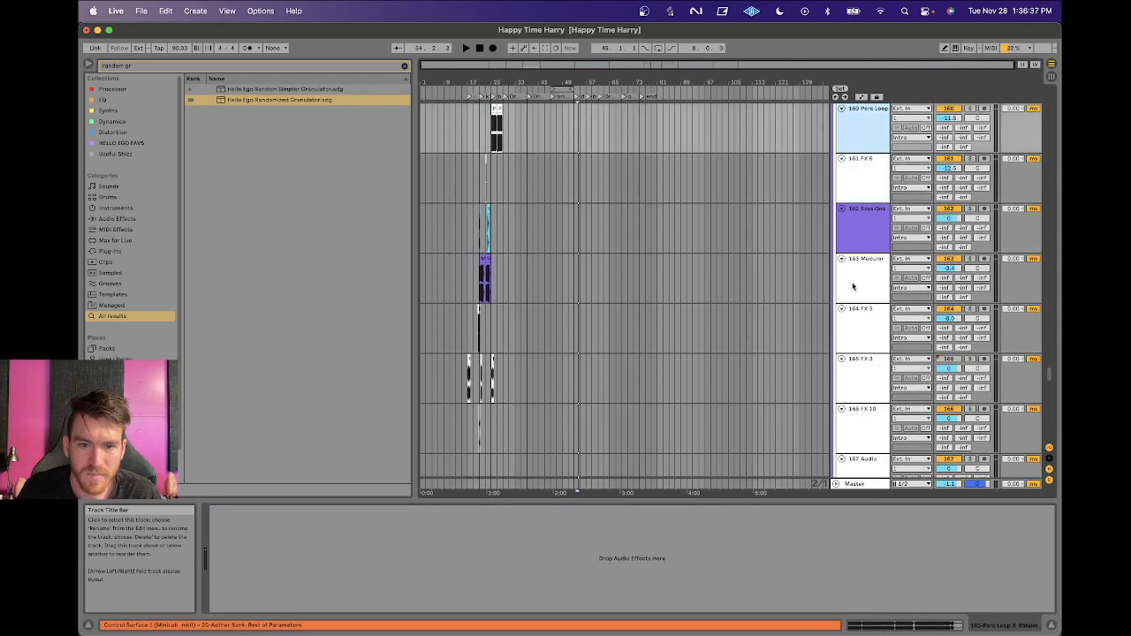
pyautogui.press('Up')
pyautogui.press('Up')
pyautogui.press('Up')
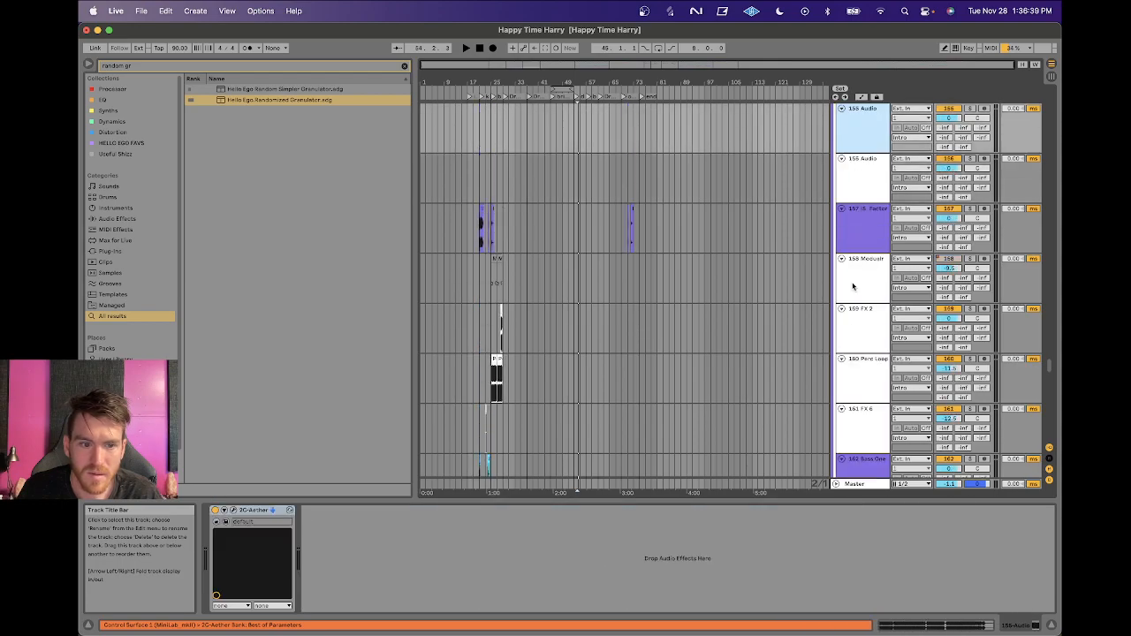
pyautogui.press('Up')
pyautogui.press('Down')
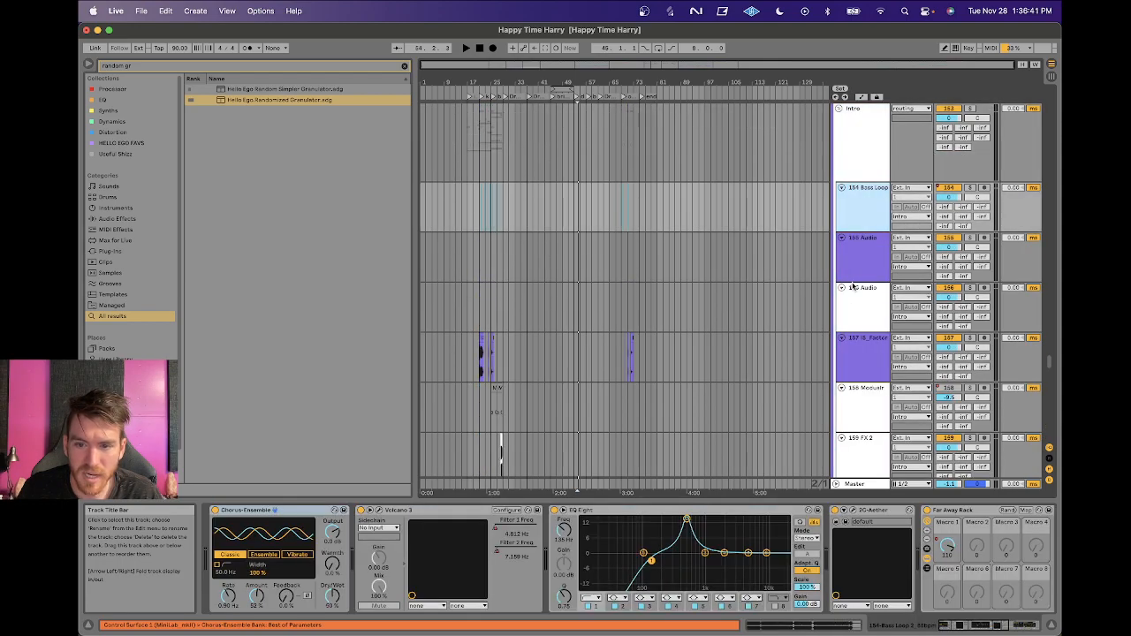
# Examine the device chains of the tracks above the Intro group one by one, up to 117 Comb Synth.
pyautogui.press('Up')
pyautogui.press('Up')
pyautogui.press('Up')
pyautogui.press('Up')
pyautogui.press('Up')
pyautogui.press('Up')
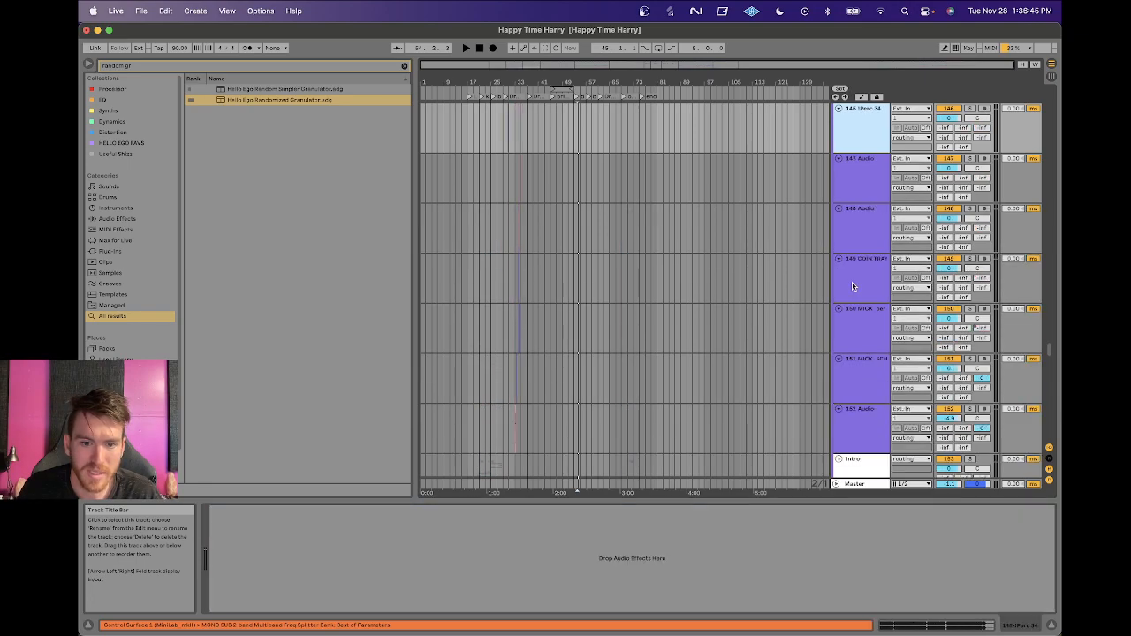
pyautogui.press('Up')
pyautogui.press('Up')
pyautogui.press('Up')
pyautogui.press('Up')
pyautogui.press('Up')
pyautogui.press('Up')
pyautogui.press('Up')
pyautogui.press('Up')
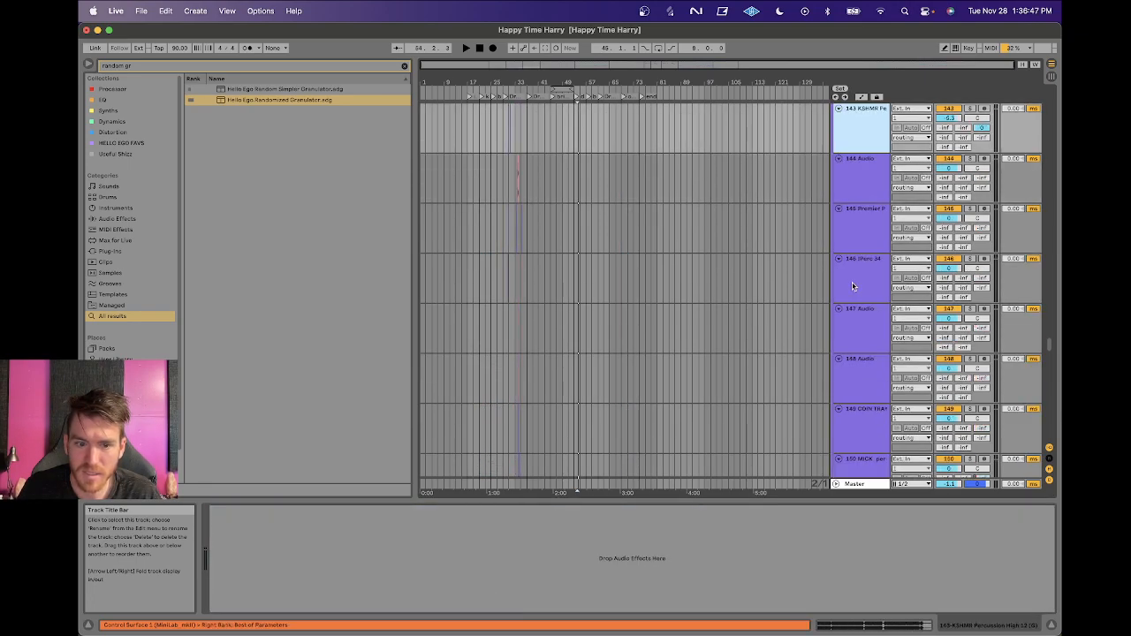
pyautogui.press('Up')
pyautogui.press('Up')
pyautogui.press('Up')
pyautogui.press('Up')
pyautogui.press('Up')
pyautogui.press('Up')
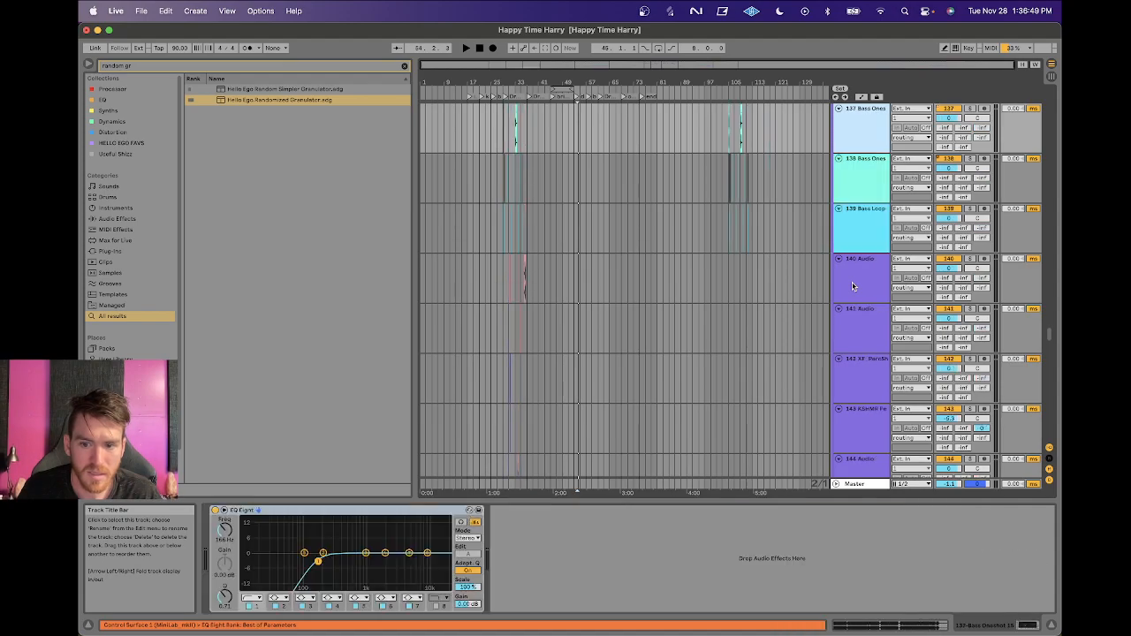
pyautogui.press('Up')
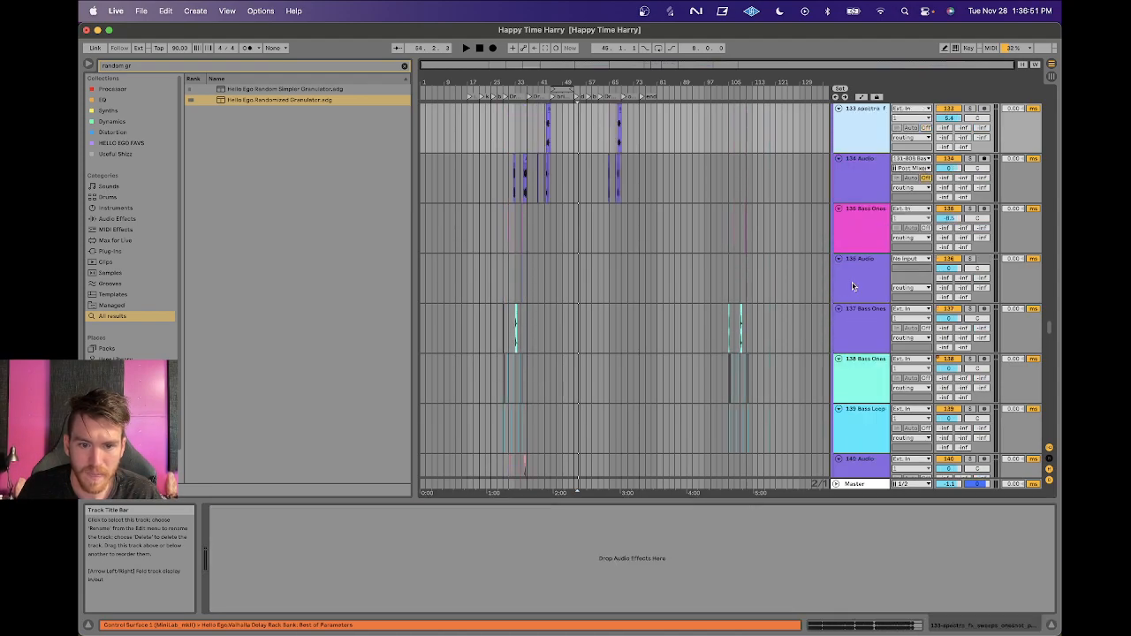
pyautogui.press('Up')
pyautogui.press('Up')
pyautogui.press('Up')
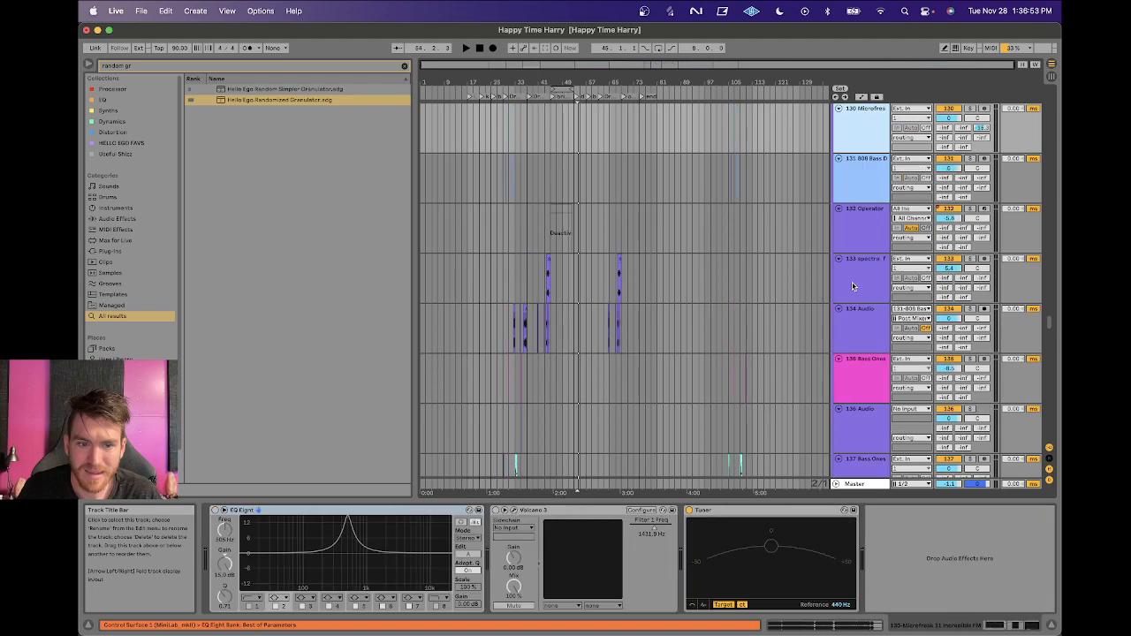
pyautogui.press('Up')
pyautogui.press('Up')
pyautogui.press('Up')
pyautogui.press('Up')
pyautogui.press('Up')
pyautogui.press('Up')
pyautogui.press('Up')
pyautogui.press('Up')
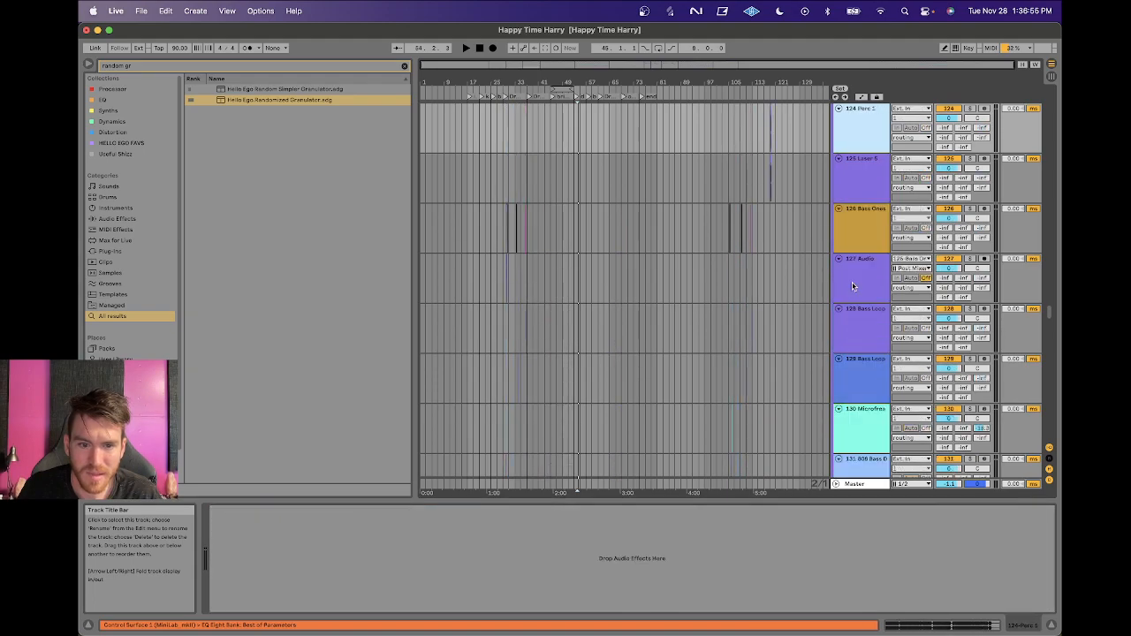
pyautogui.press('Up')
pyautogui.press('Up')
pyautogui.press('Up')
pyautogui.press('Up')
pyautogui.press('Up')
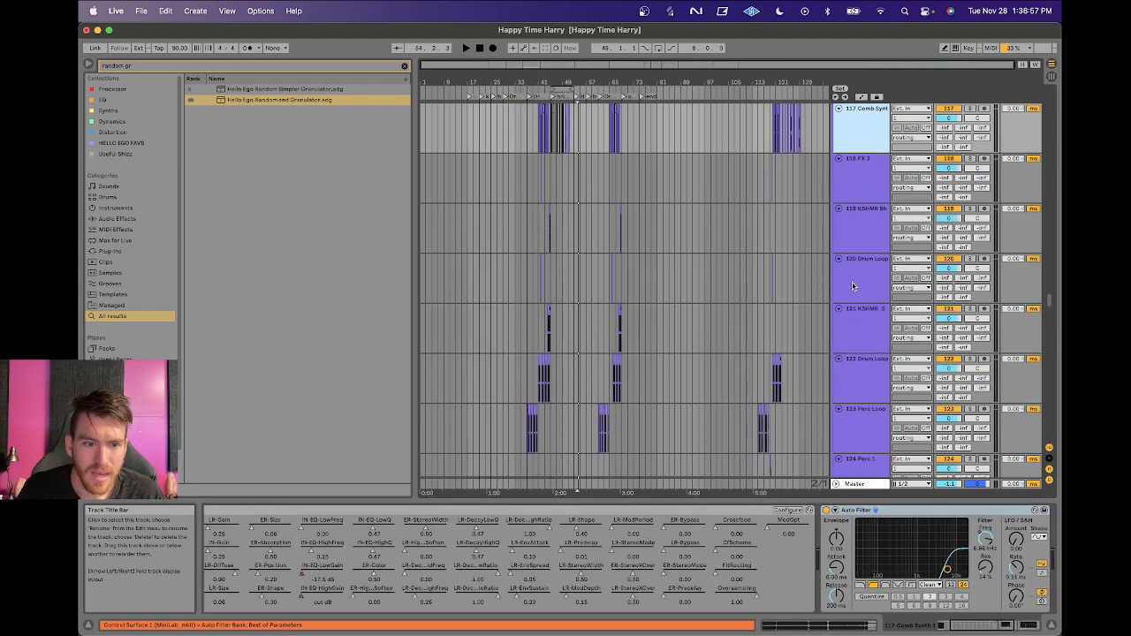
# Select the project's first track, 1 MIDI, and look over the tracks below it.
pyautogui.scroll(20, 839, 309)
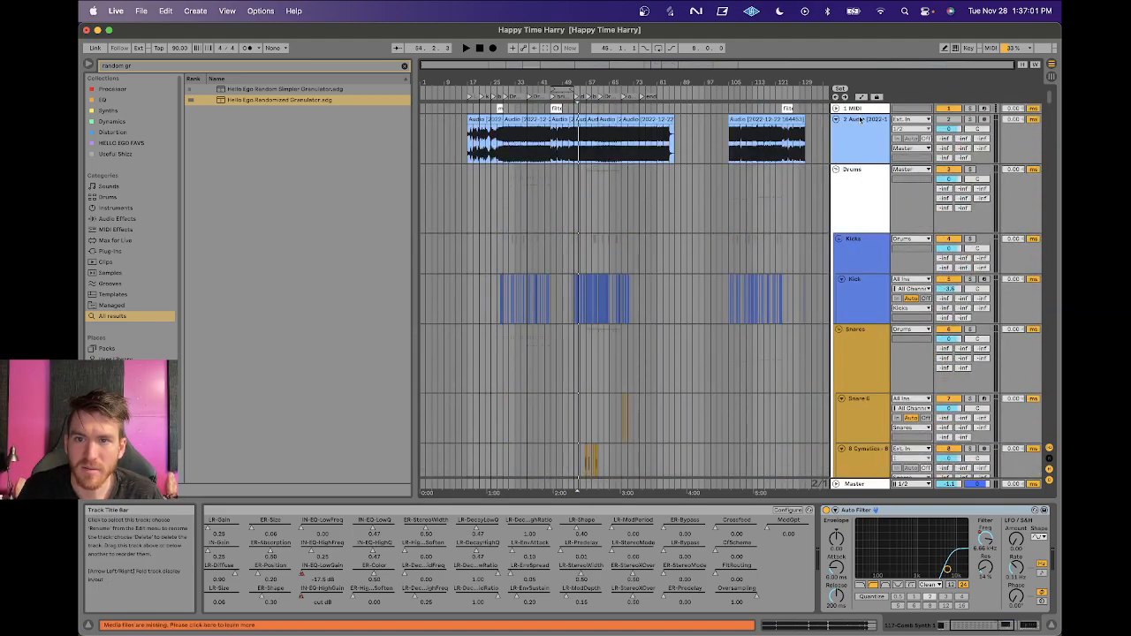
pyautogui.click(857, 109)
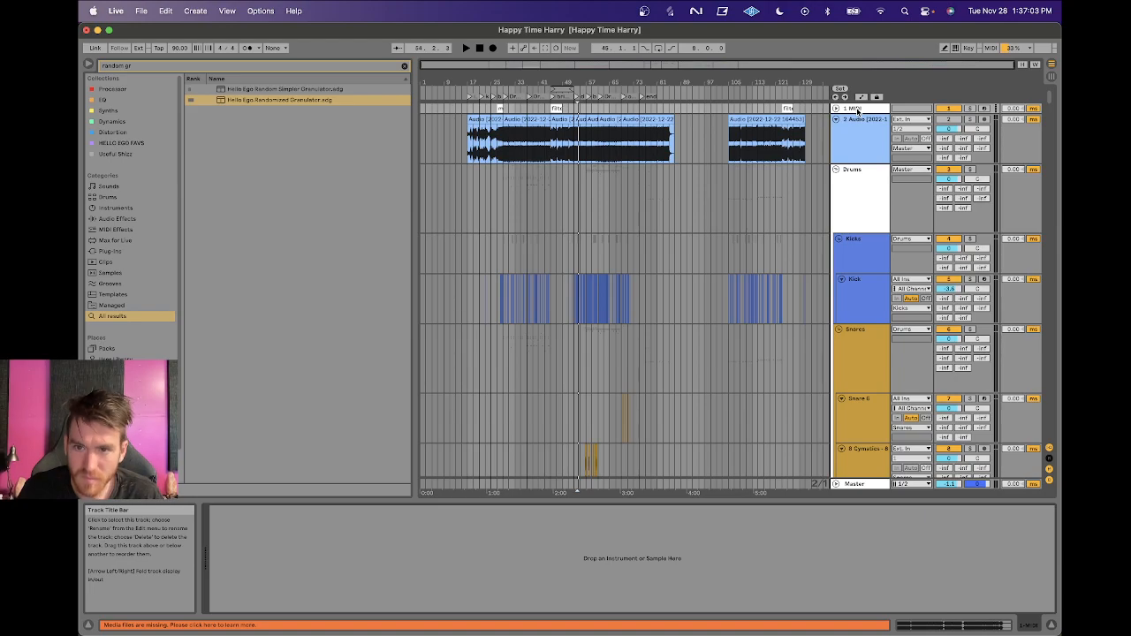
pyautogui.scroll(-20, 857, 109)
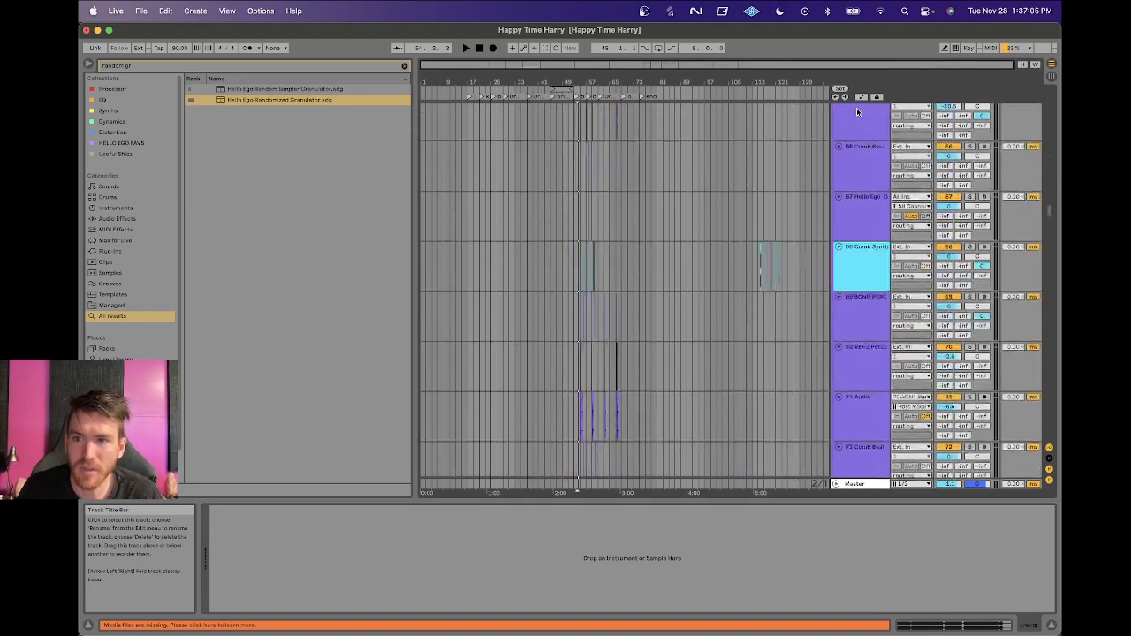
# Locate the drop 2 clips around tracks 66 to 75 and play the arrangement near the beat switch.
pyautogui.click(740, 400)
pyautogui.scroll(5, 741, 401)
pyautogui.scroll(20, 740, 400)
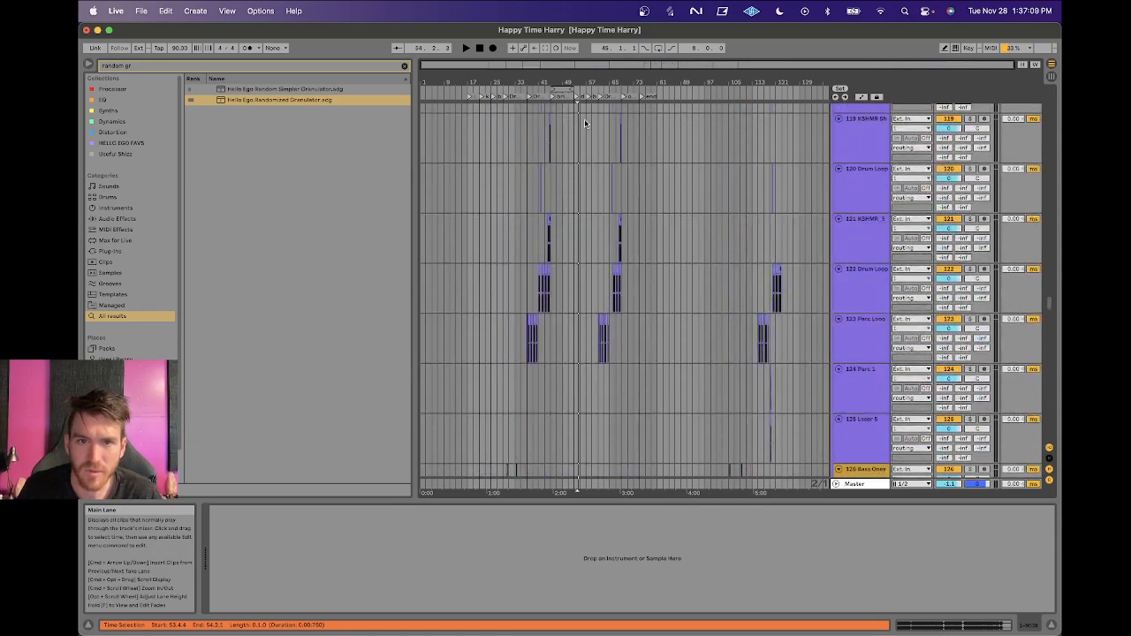
pyautogui.moveTo(576, 82); pyautogui.dragTo(576, 142)
pyautogui.scroll(20, 586, 221)
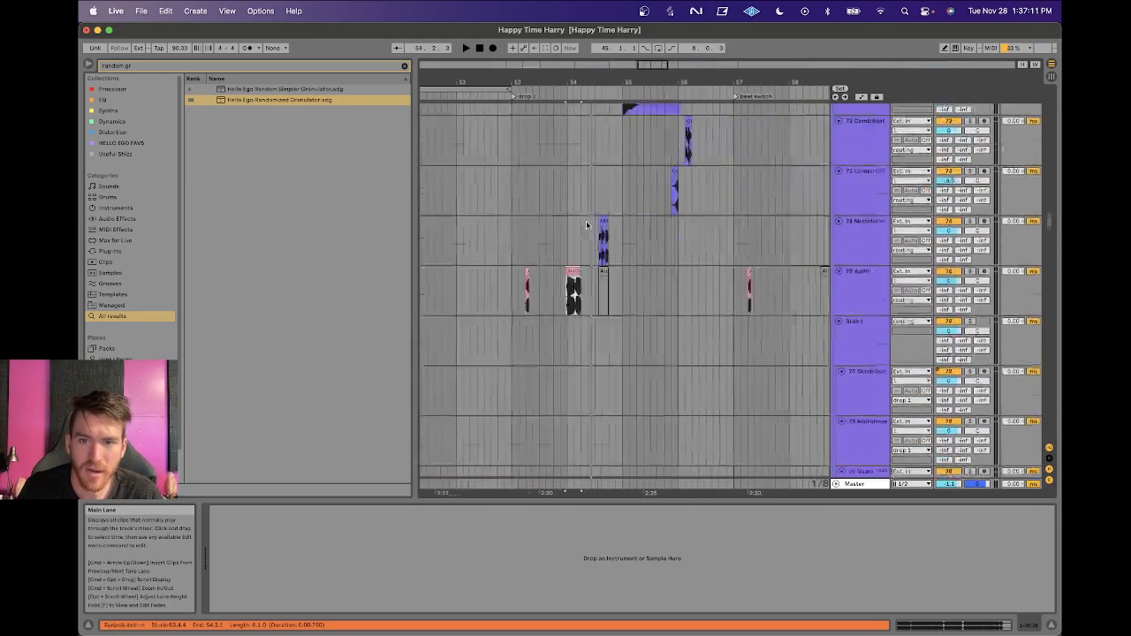
pyautogui.scroll(-10, 586, 221)
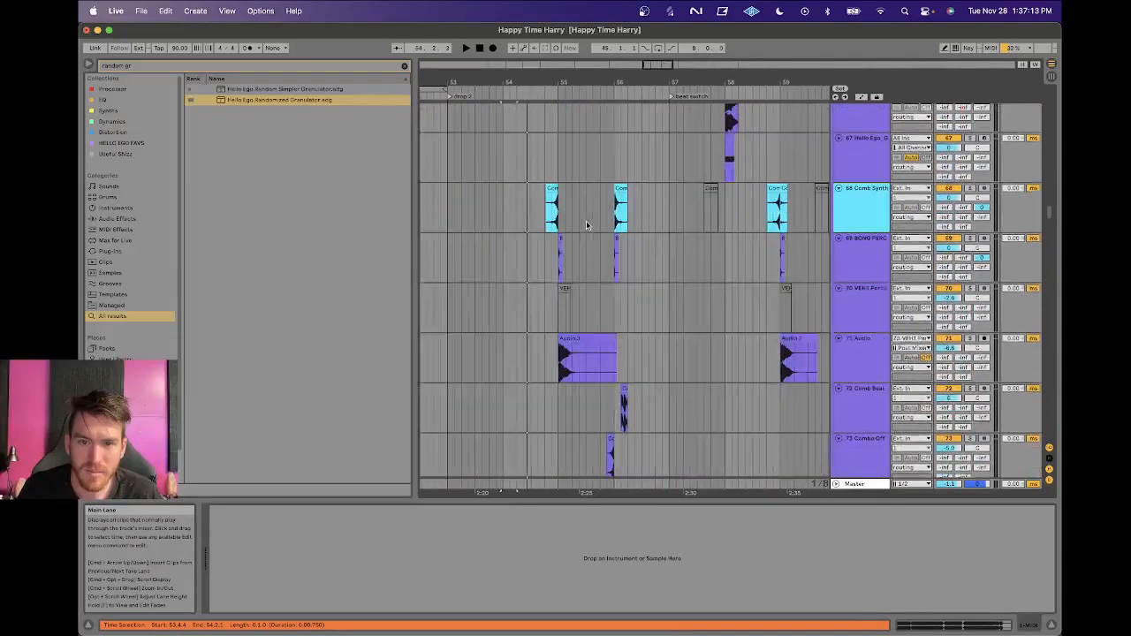
pyautogui.click(626, 257)
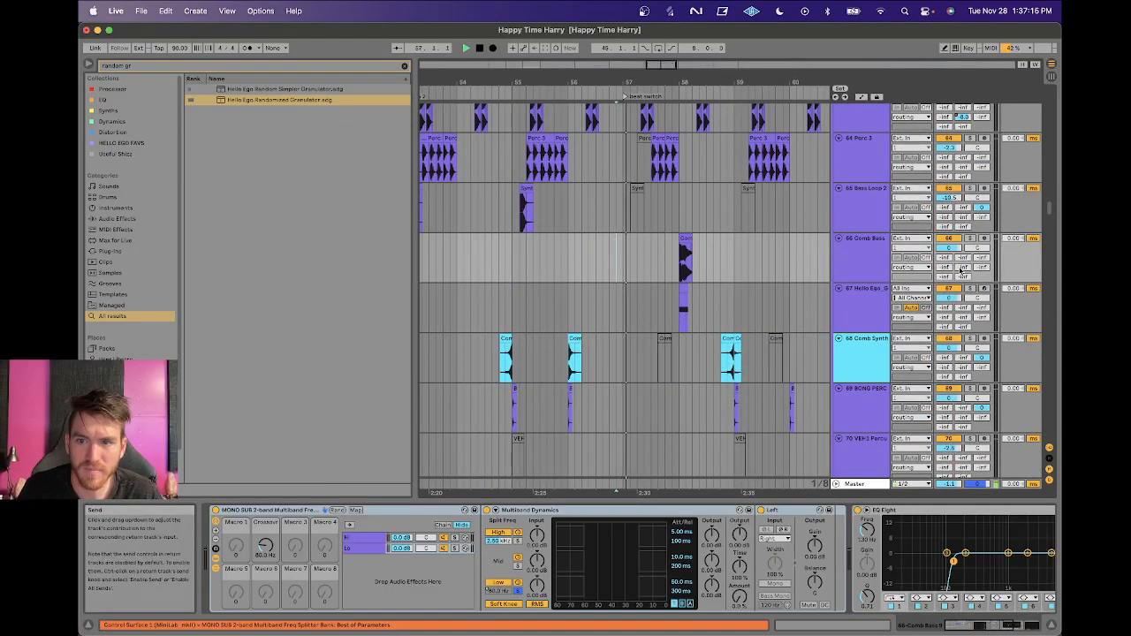
pyautogui.press('space')
# Play a short passage of drop 2 around bar 56 from track 59 Drum Loop.
pyautogui.scroll(10, 703, 290)
pyautogui.hscroll(1, 703, 290)
pyautogui.scroll(-1, 703, 290)
pyautogui.click(552, 207)
pyautogui.press('space')
pyautogui.moveTo(561, 78); pyautogui.dragTo(562, 98)
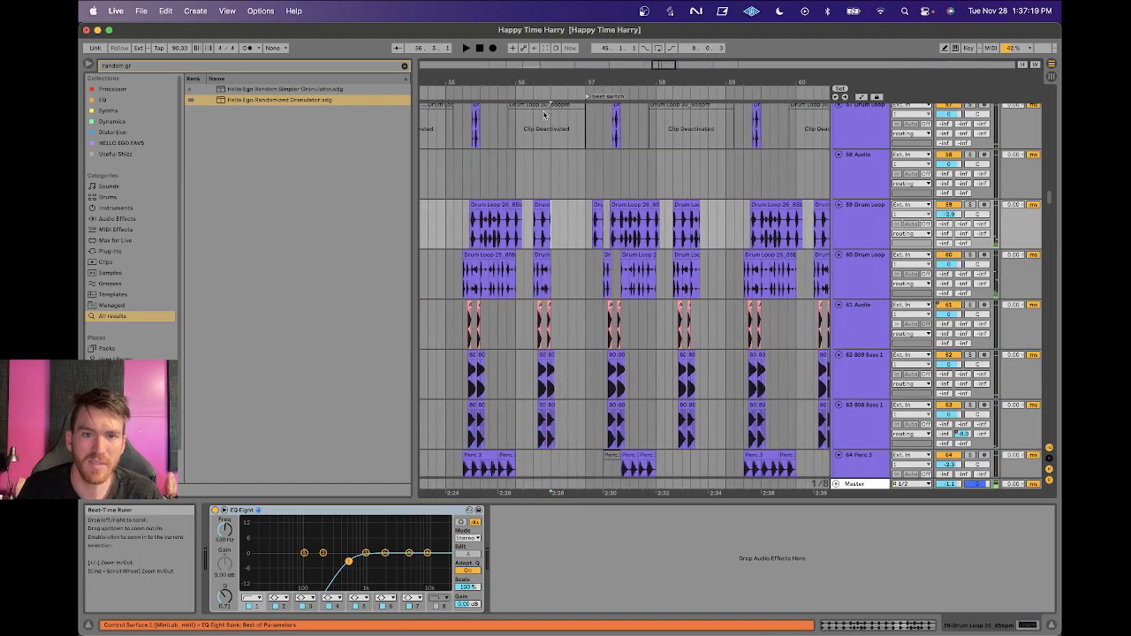
# Play from bar 56 through the beat switch while looking over the layers from track 58 Audio up to the Drums group.
pyautogui.click(514, 173)
pyautogui.press('space')
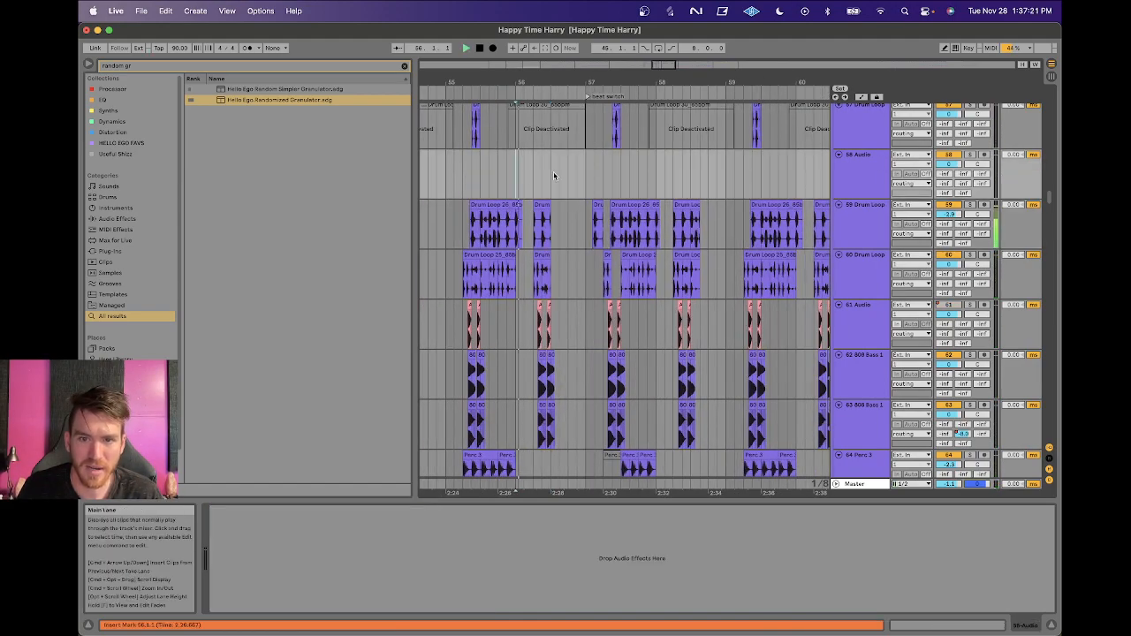
pyautogui.scroll(4, 553, 175)
pyautogui.scroll(15, 553, 175)
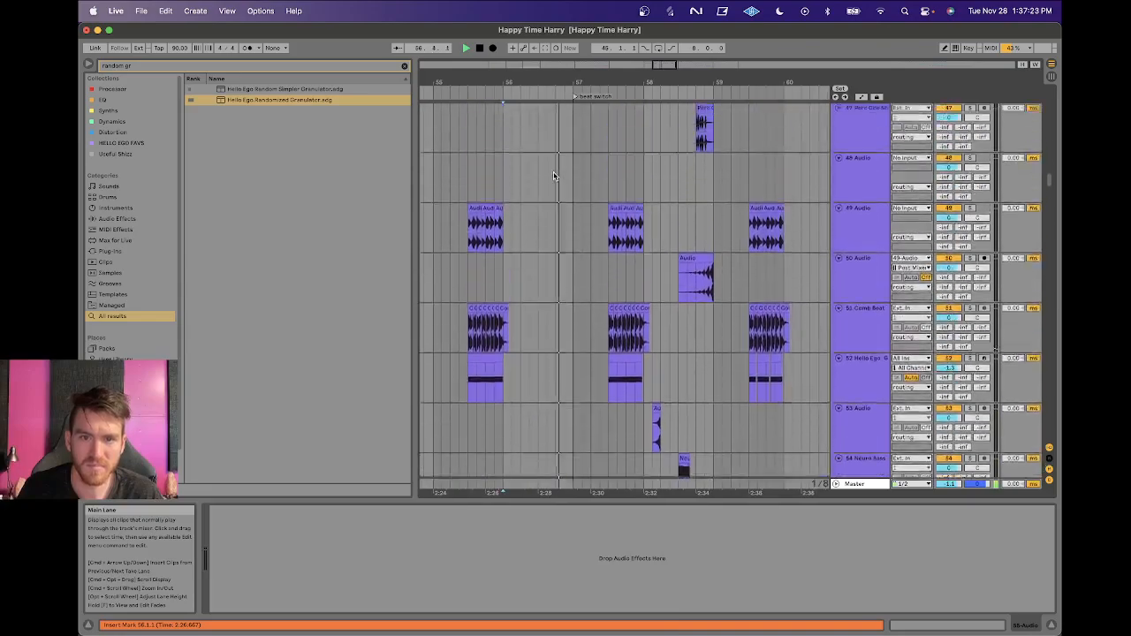
pyautogui.scroll(-6, 571, 169)
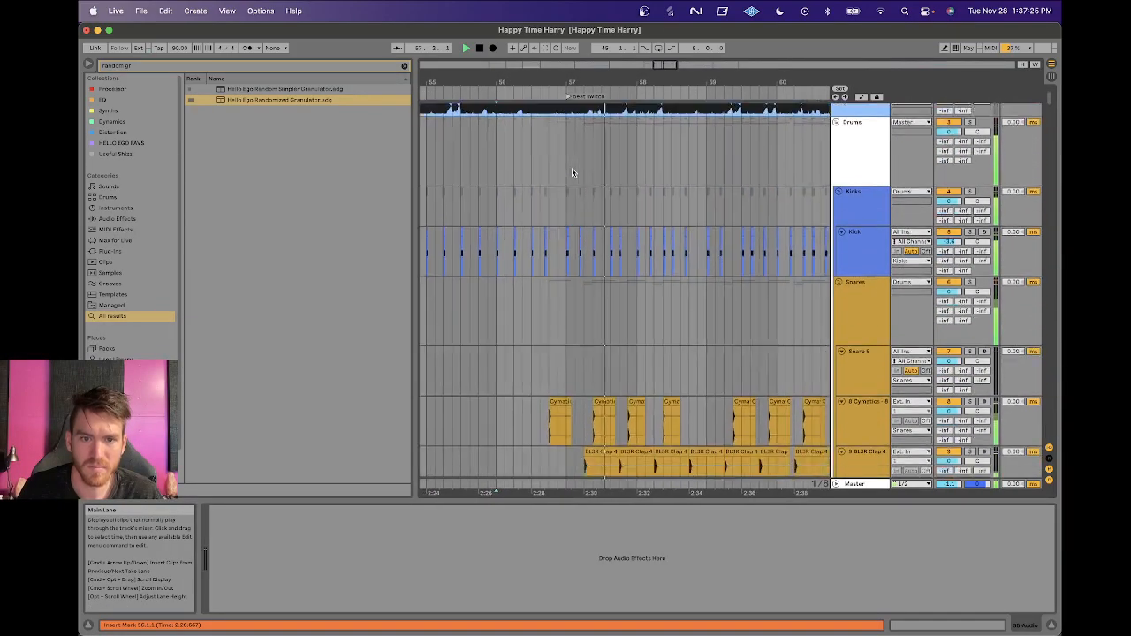
pyautogui.moveTo(584, 84); pyautogui.dragTo(584, 40)
pyautogui.scroll(-5, 584, 270)
pyautogui.scroll(8, 582, 272)
pyautogui.press('space')
# Mark out the drop 2 clips in bars 53 to 61 layer by layer, from track 49 Audio down to 65 Bass Loop 2.
pyautogui.moveTo(608, 81); pyautogui.dragTo(606, 97)
pyautogui.scroll(-6, 603, 272)
pyautogui.scroll(-20, 602, 272)
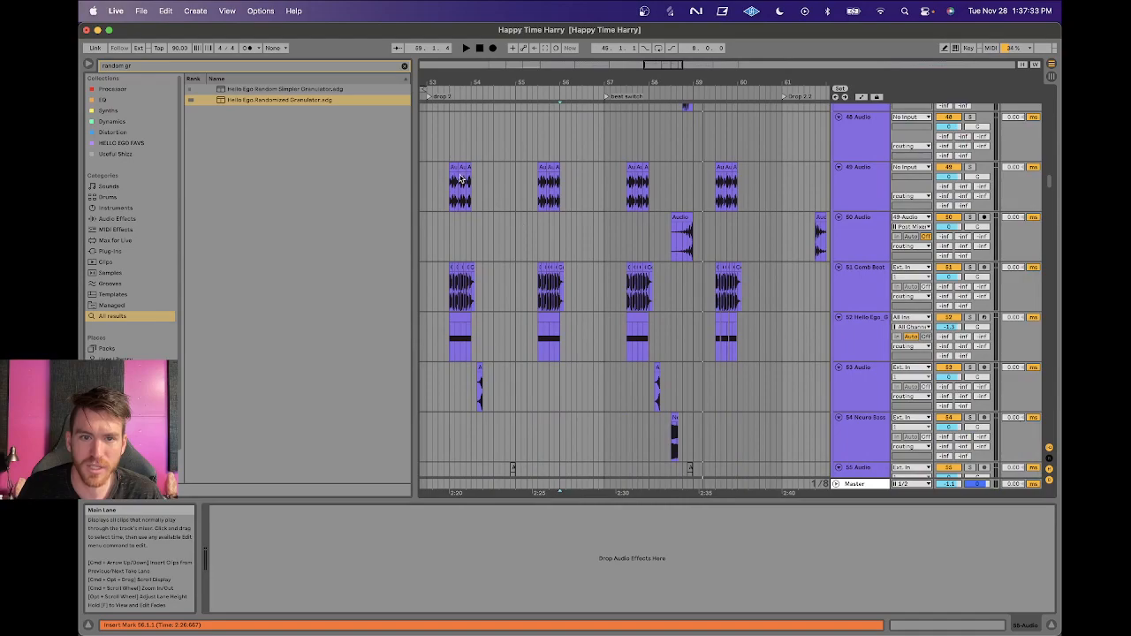
pyautogui.moveTo(432, 166); pyautogui.dragTo(782, 331)
pyautogui.scroll(-10, 782, 331)
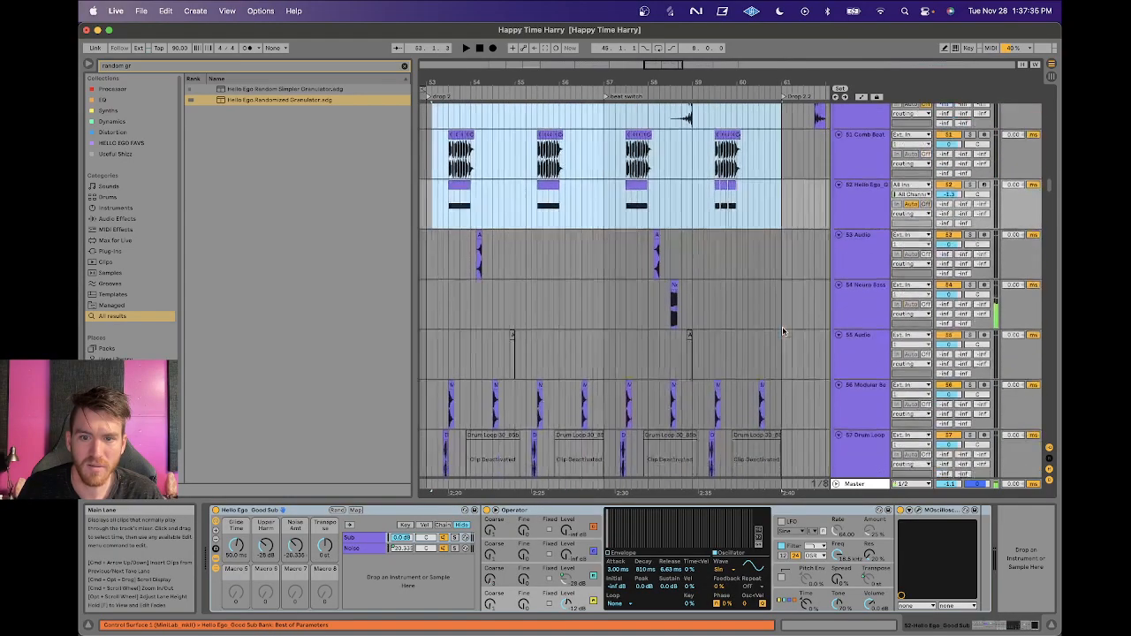
pyautogui.moveTo(444, 339); pyautogui.dragTo(799, 389)
pyautogui.scroll(-5, 508, 251)
pyautogui.moveTo(445, 204); pyautogui.dragTo(785, 309)
pyautogui.scroll(-3, 786, 310)
pyautogui.moveTo(446, 290); pyautogui.dragTo(782, 315)
pyautogui.scroll(-6, 782, 315)
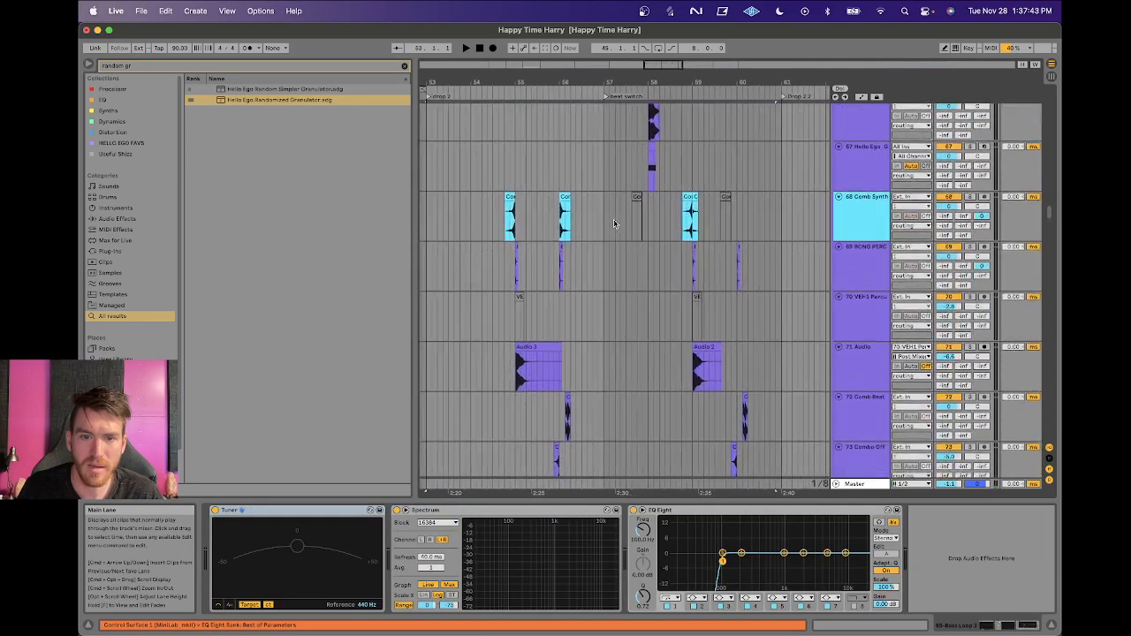
# Mark out the beat switch clips up to bar 61 on tracks 67 to 73, and those on tracks 196 to 199.
pyautogui.moveTo(619, 159); pyautogui.dragTo(779, 453)
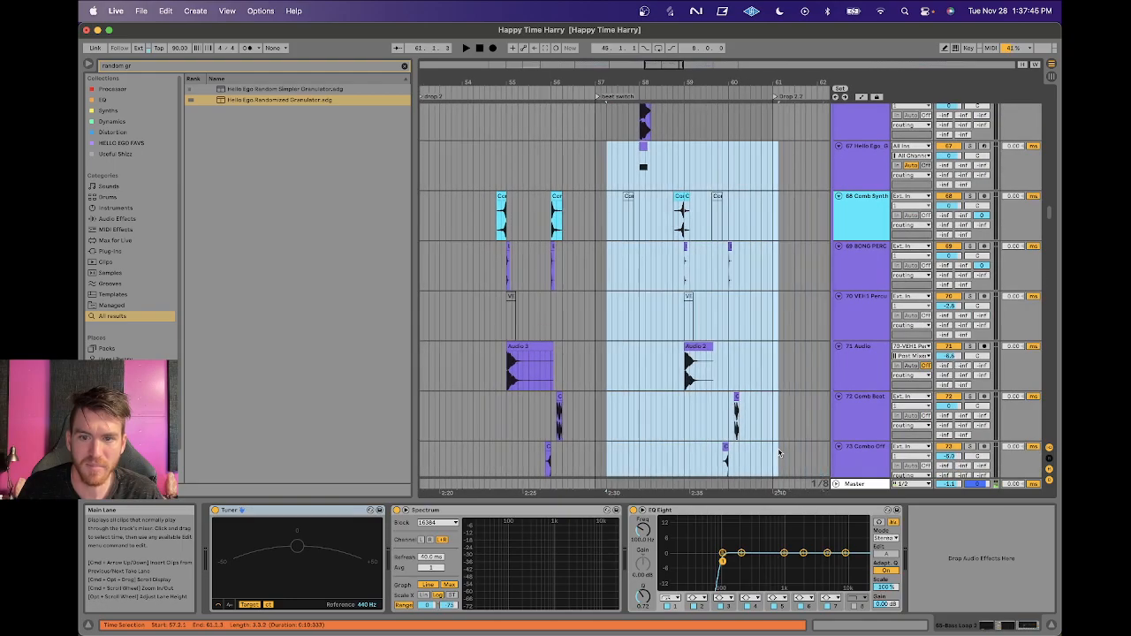
pyautogui.scroll(-10, 780, 453)
pyautogui.scroll(-10, 697, 243)
pyautogui.scroll(-15, 697, 242)
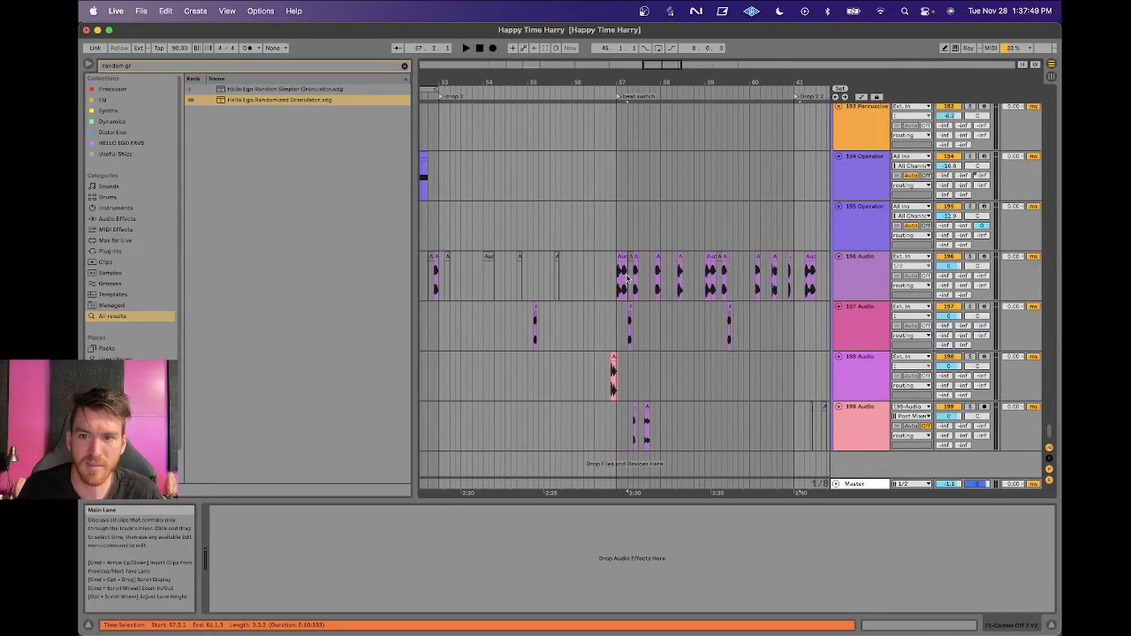
pyautogui.moveTo(619, 278); pyautogui.dragTo(793, 411)
# Mark out the drop 2 bars on tracks 43 and good sub, and the first beat switch clips on snare tracks 8 to 10.
pyautogui.scroll(12, 793, 411)
pyautogui.scroll(20, 793, 410)
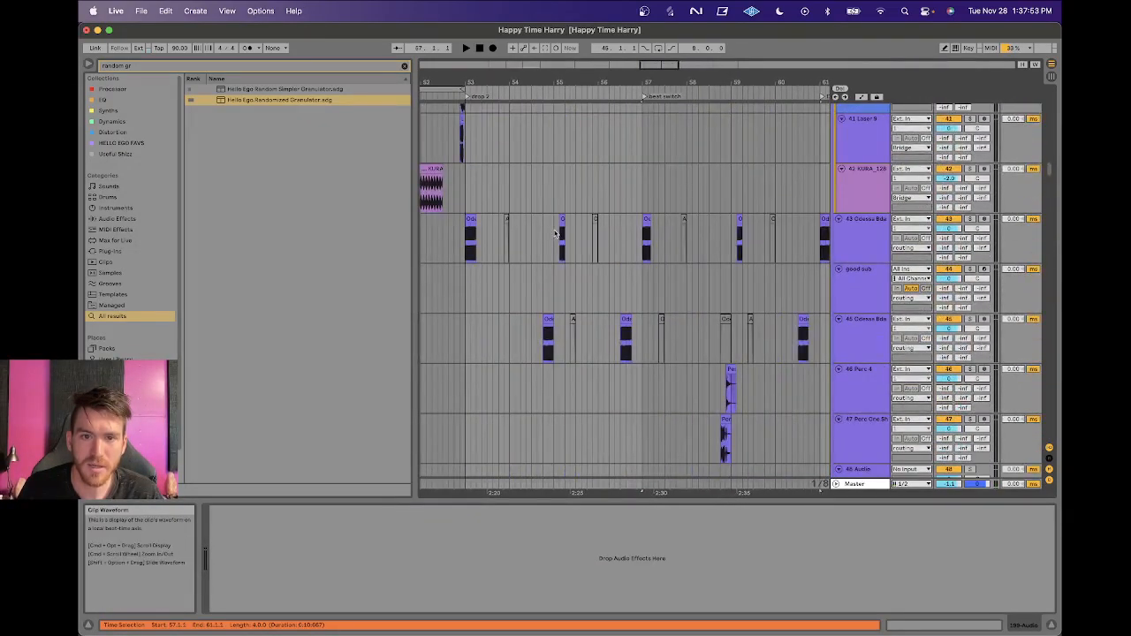
pyautogui.moveTo(455, 236)
pyautogui.mouseDown()
pyautogui.moveTo(785, 248)
pyautogui.moveTo(823, 268)
pyautogui.mouseUp()
pyautogui.click(786, 270)
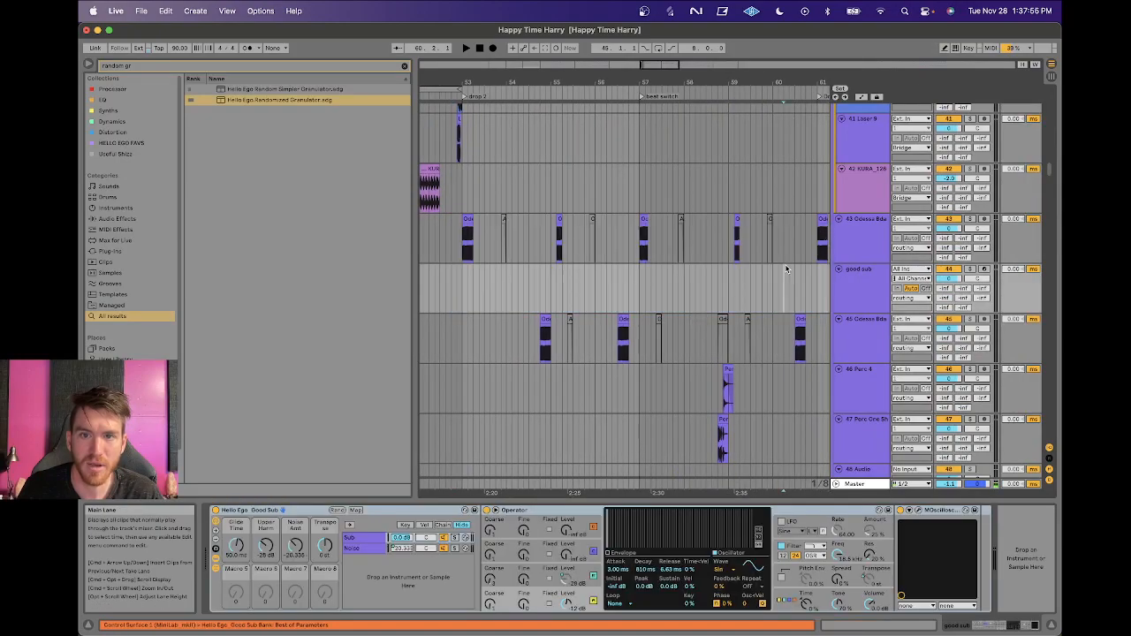
pyautogui.scroll(10, 781, 279)
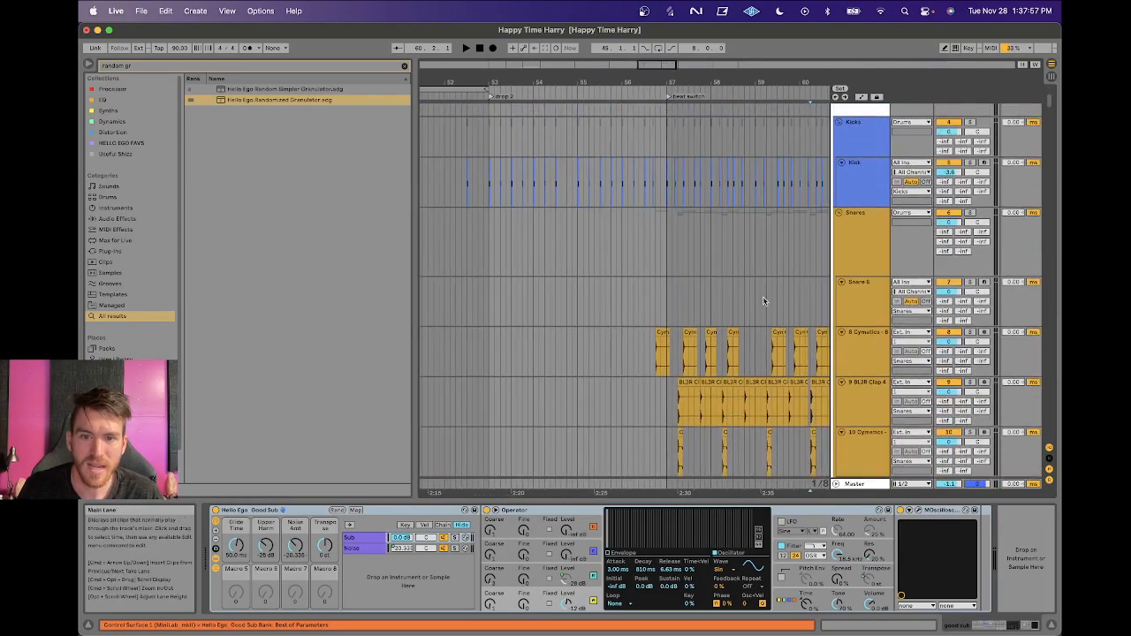
pyautogui.moveTo(671, 357); pyautogui.dragTo(755, 455)
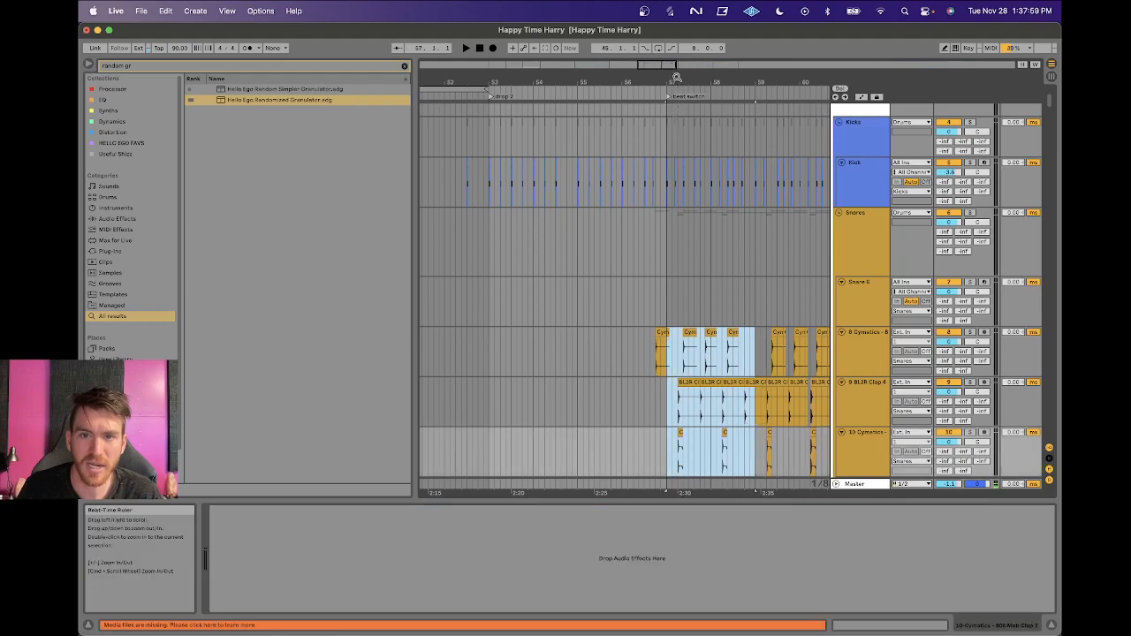
# Play from bar 55 on the Kick track and follow the kick and snare pattern into the beat switch.
pyautogui.click(489, 193)
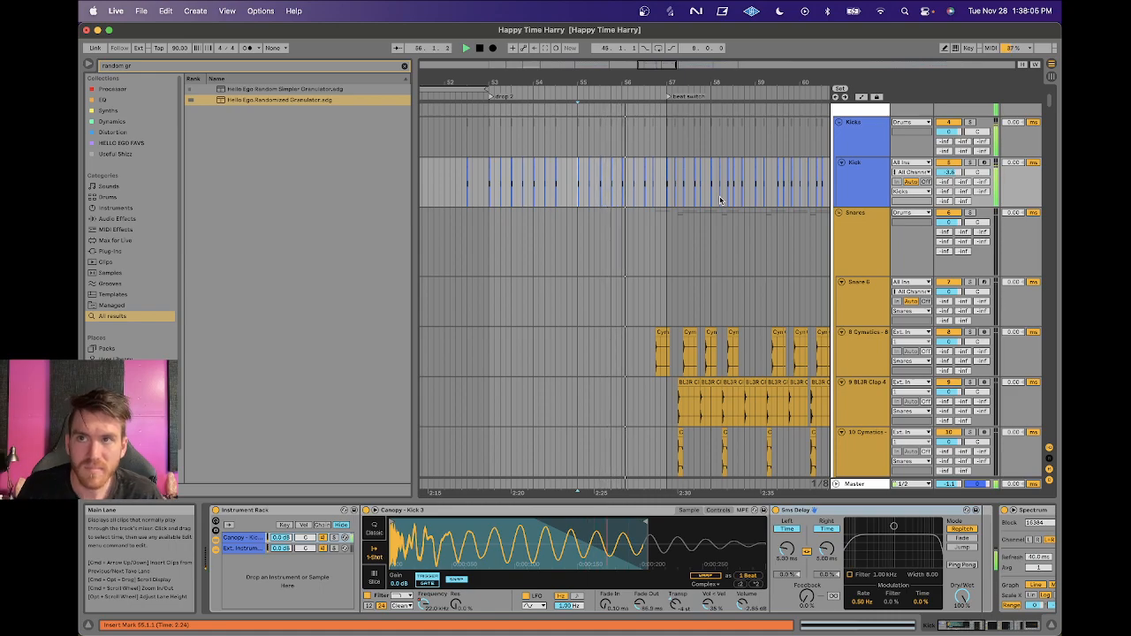
pyautogui.scroll(5, 677, 231)
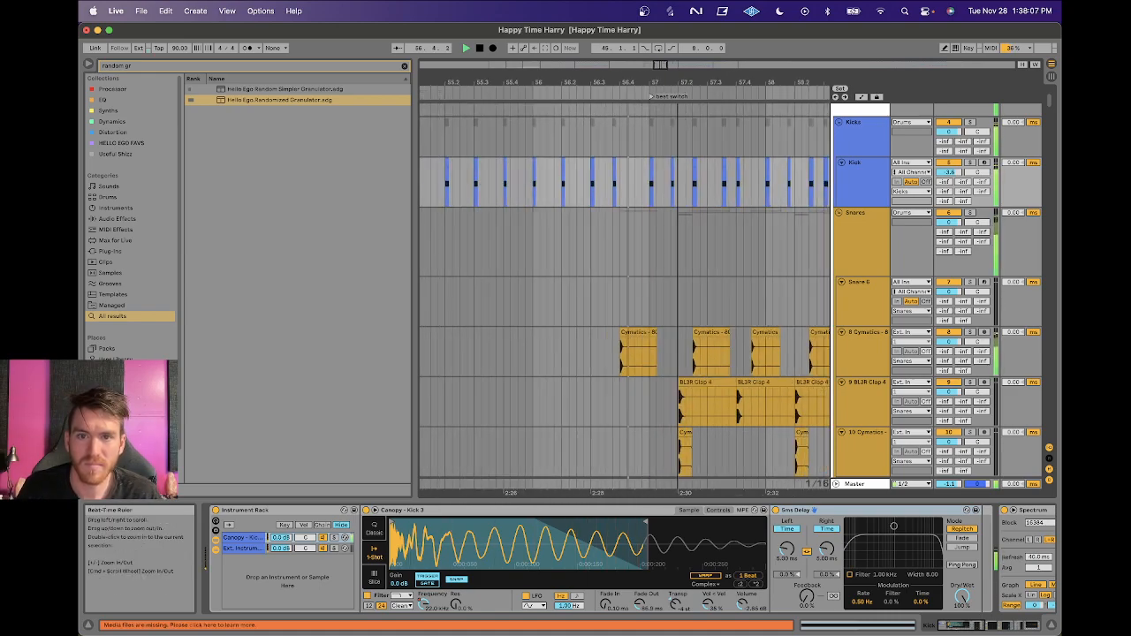
pyautogui.hscroll(1, 662, 239)
pyautogui.hscroll(2, 663, 240)
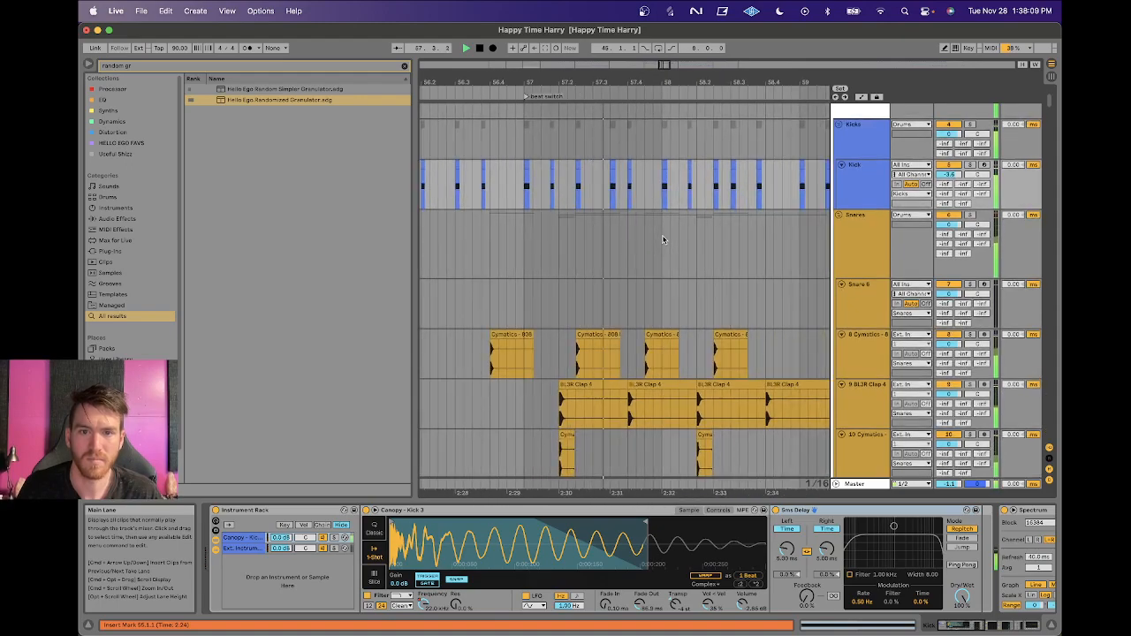
pyautogui.hscroll(3, 662, 239)
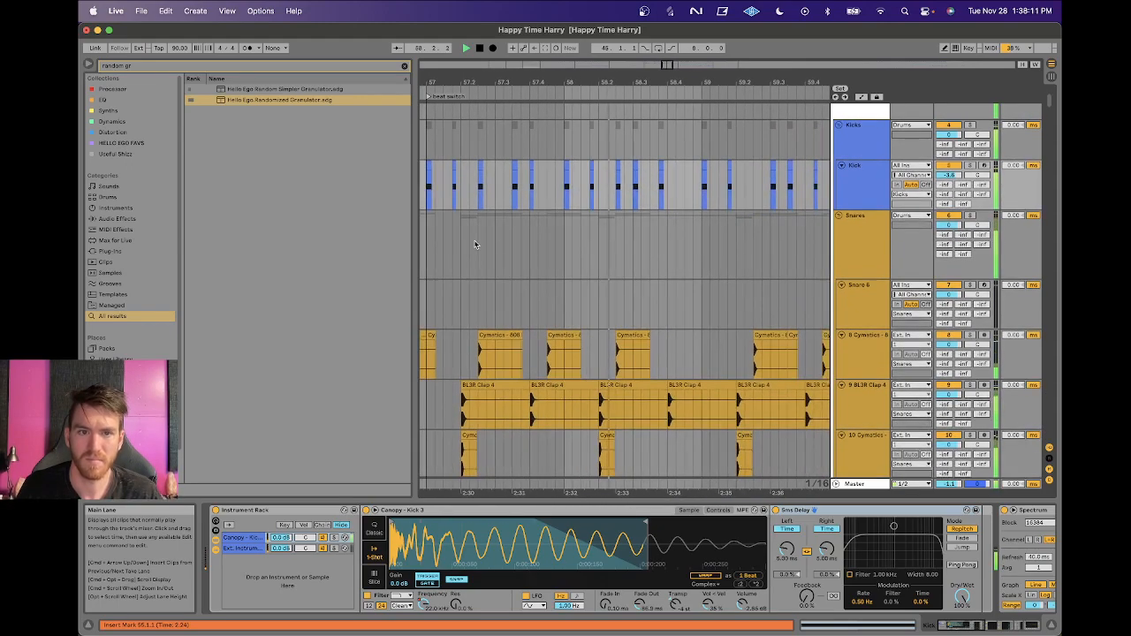
# Narrow the browser to widen the arrangement and follow the playback towards Drop 2.2.
pyautogui.moveTo(413, 244); pyautogui.dragTo(311, 251)
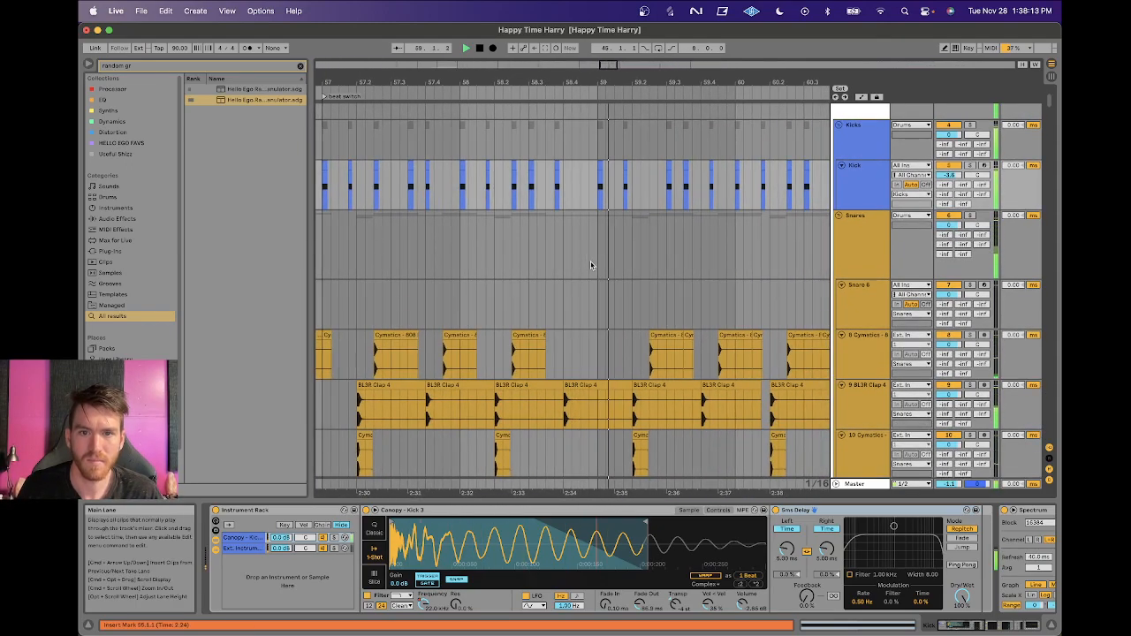
pyautogui.hscroll(2, 590, 261)
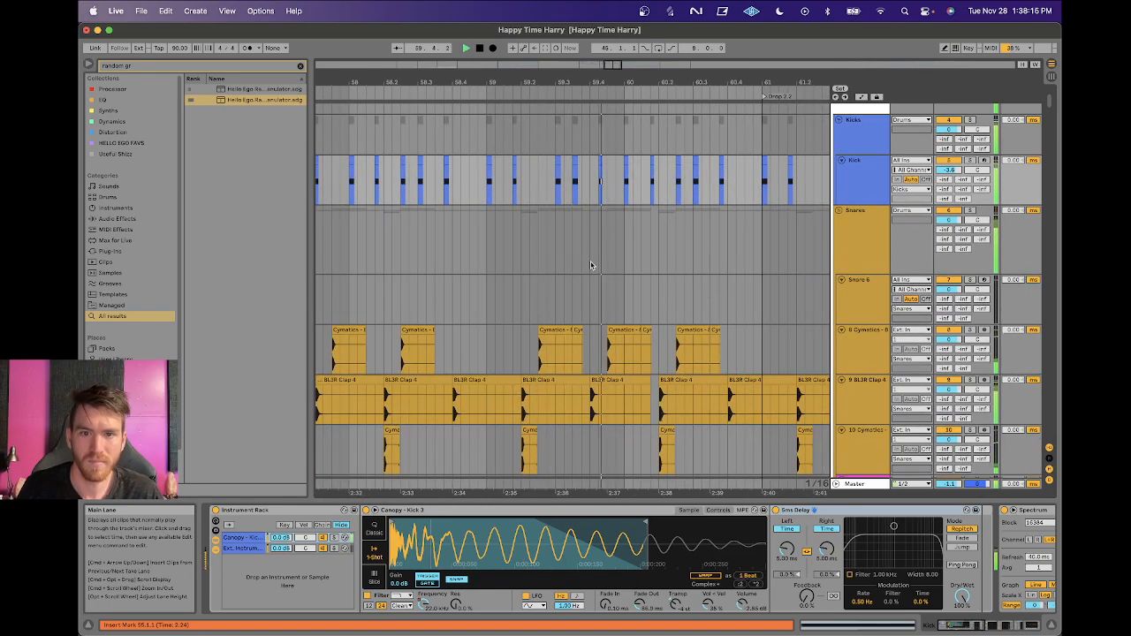
pyautogui.hscroll(2, 592, 265)
pyautogui.moveTo(617, 83); pyautogui.dragTo(613, 76)
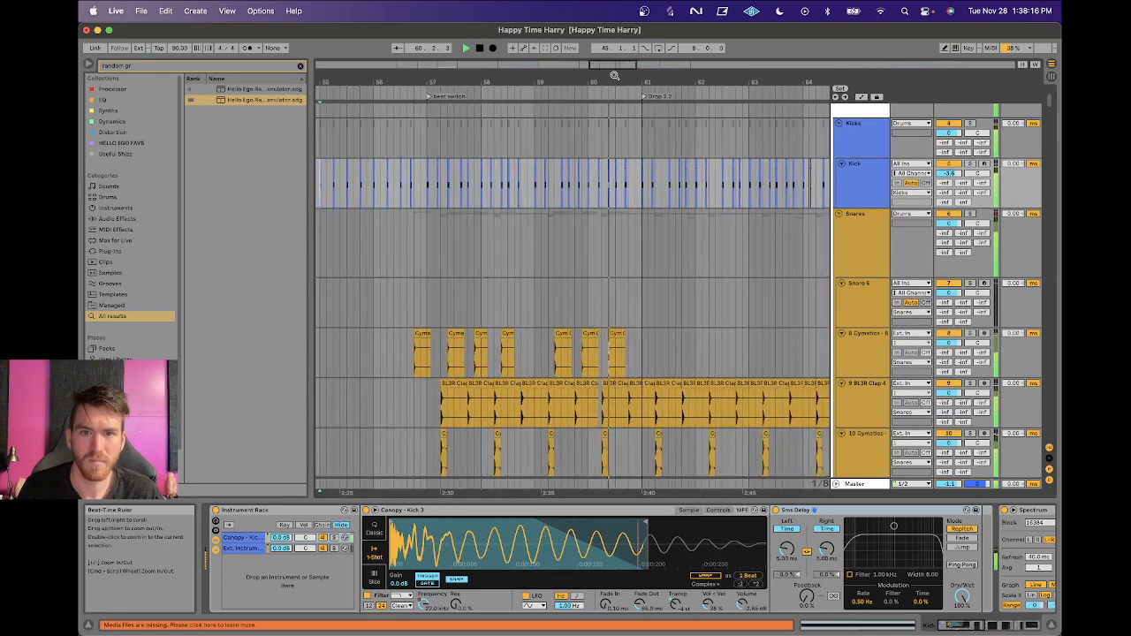
# Stop playback and place the insert marker on the Kicks group at the Drop 2.2 locator, bar 61.
pyautogui.click(643, 216)
pyautogui.press('space')
pyautogui.click(635, 238)
pyautogui.click(633, 265)
pyautogui.moveTo(635, 239)
pyautogui.mouseDown()
pyautogui.moveTo(663, 252)
pyautogui.moveTo(639, 265)
pyautogui.mouseUp()
pyautogui.scroll(-7, 639, 266)
pyautogui.scroll(9, 638, 266)
pyautogui.click(626, 250)
pyautogui.scroll(-3, 625, 250)
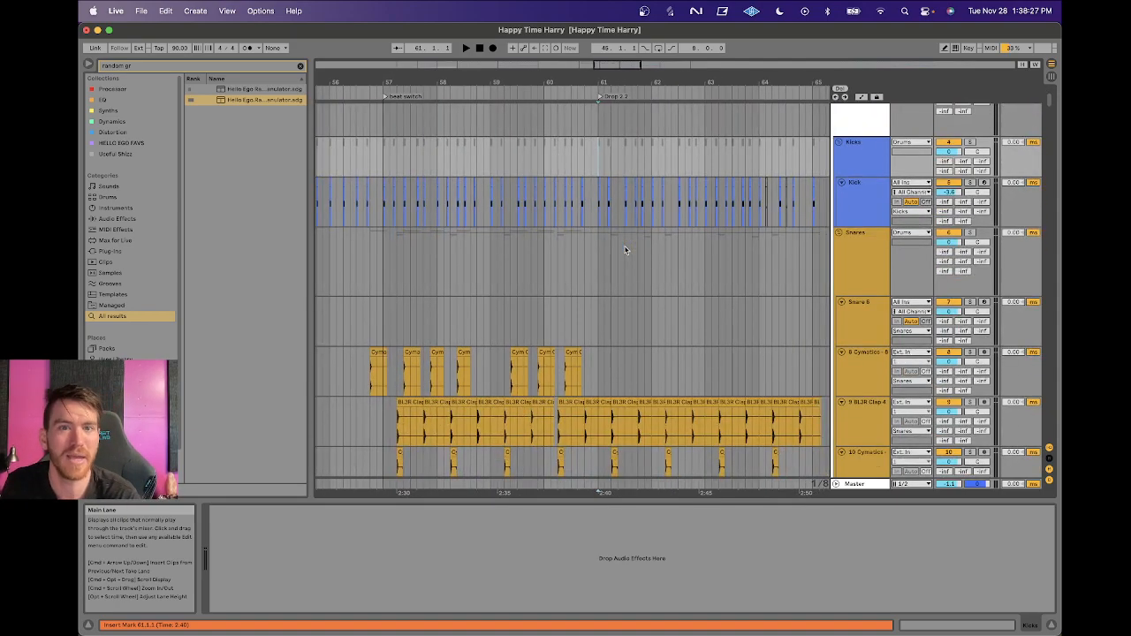
# Replace the Kick-to-clap material in bars 57 to 61 with the kick pattern from bars 53 to 57, and audition it from bar 56.
pyautogui.scroll(-1, 625, 251)
pyautogui.hscroll(-6, 636, 243)
pyautogui.hscroll(2, 651, 236)
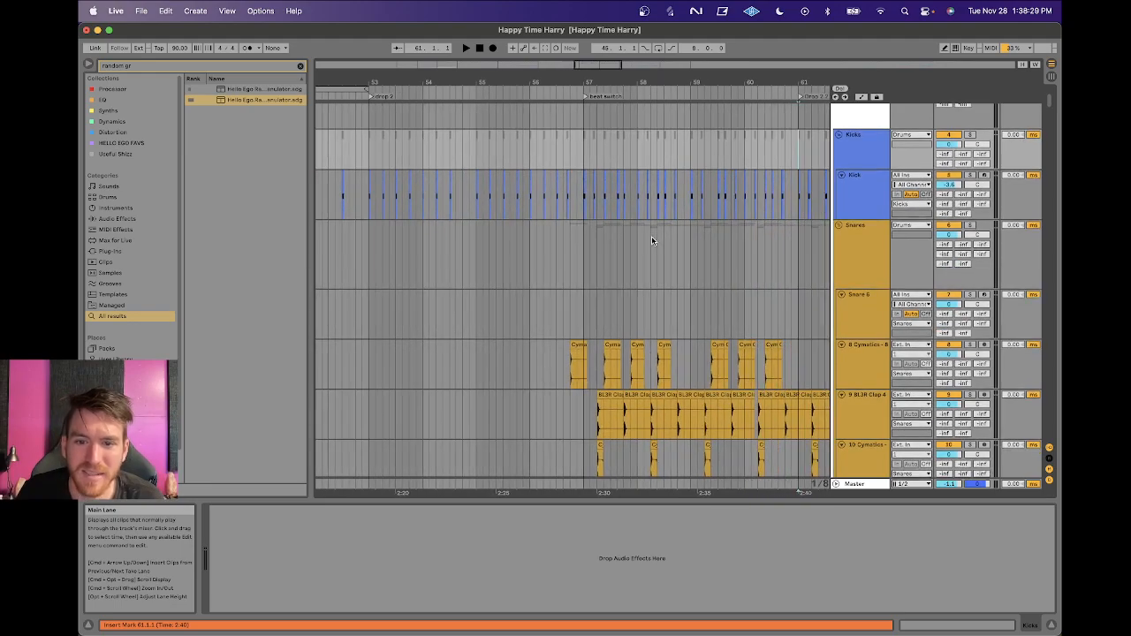
pyautogui.moveTo(582, 196); pyautogui.dragTo(798, 415)
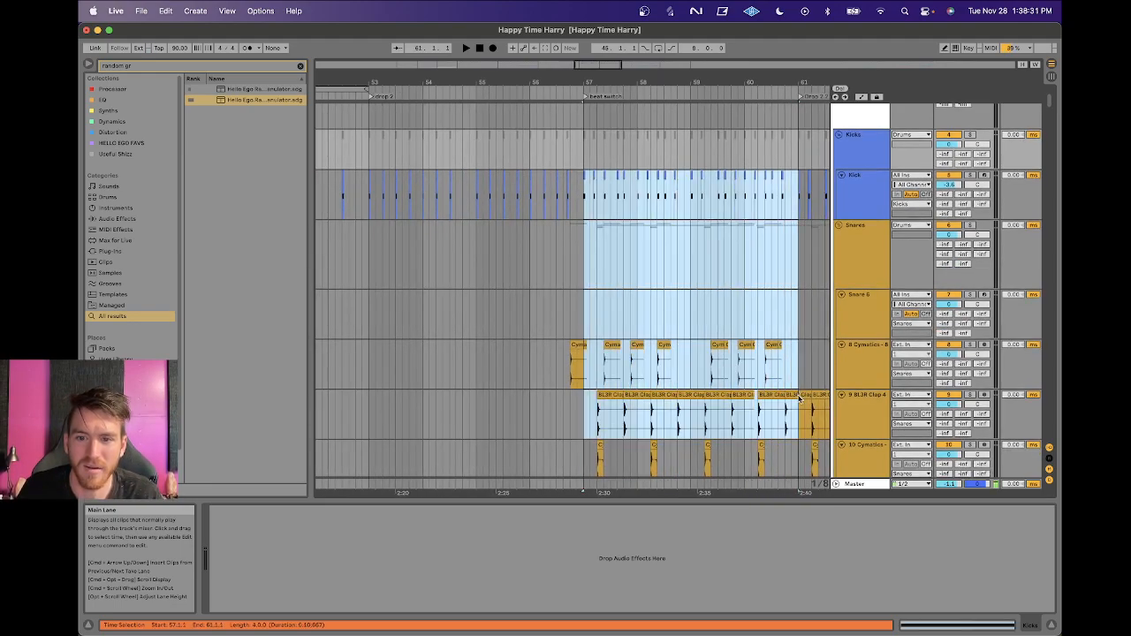
pyautogui.press('Delete')
pyautogui.moveTo(582, 204); pyautogui.dragTo(369, 205)
pyautogui.press('super+d')
pyautogui.click(533, 201)
pyautogui.press('space')
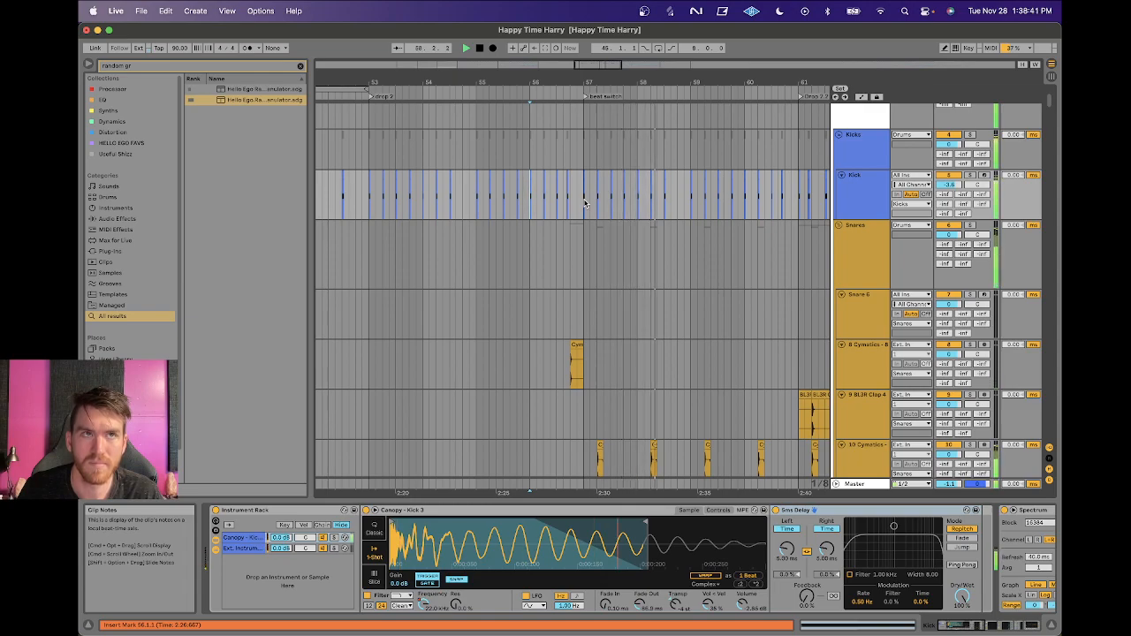
# Undo the kick duplication and the clip deletion, and replay the original beat switch from bar 57.
pyautogui.press('super+z')
pyautogui.press('super+z')
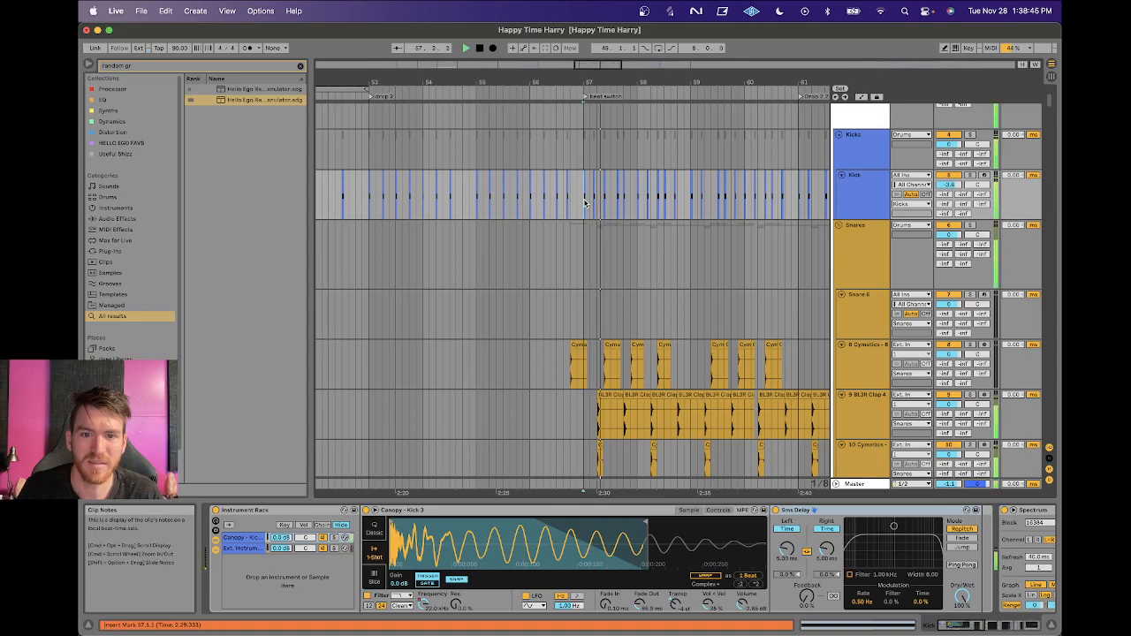
pyautogui.hscroll(5, 623, 212)
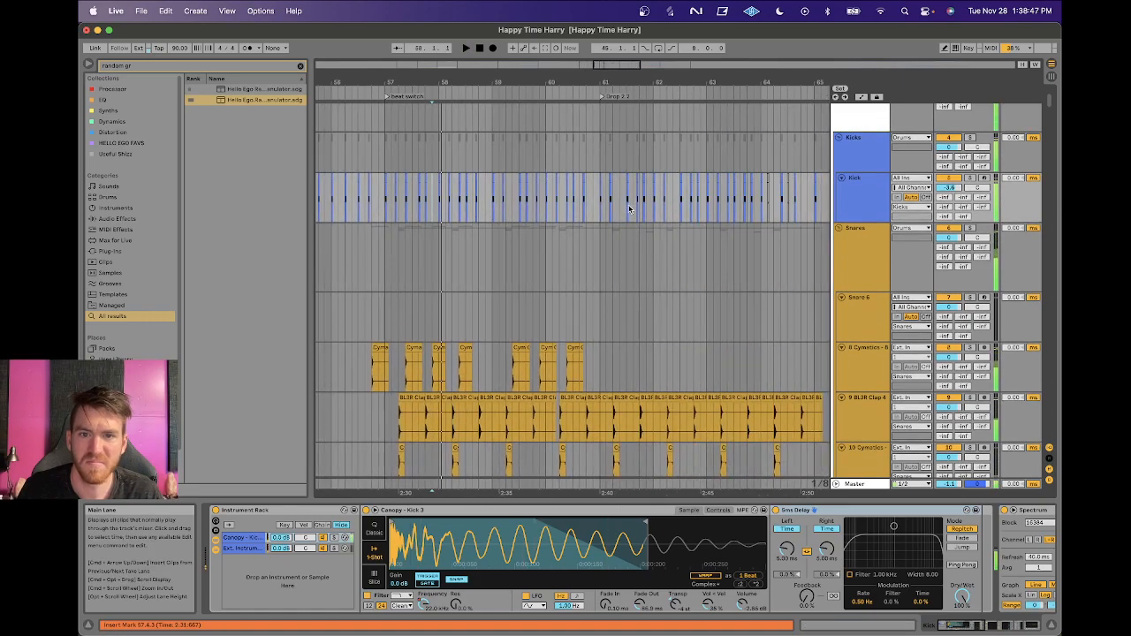
# Play Drop 2.2 from bar 61 and look over its layers from the snares down to the Combs group.
pyautogui.scroll(-15, 600, 212)
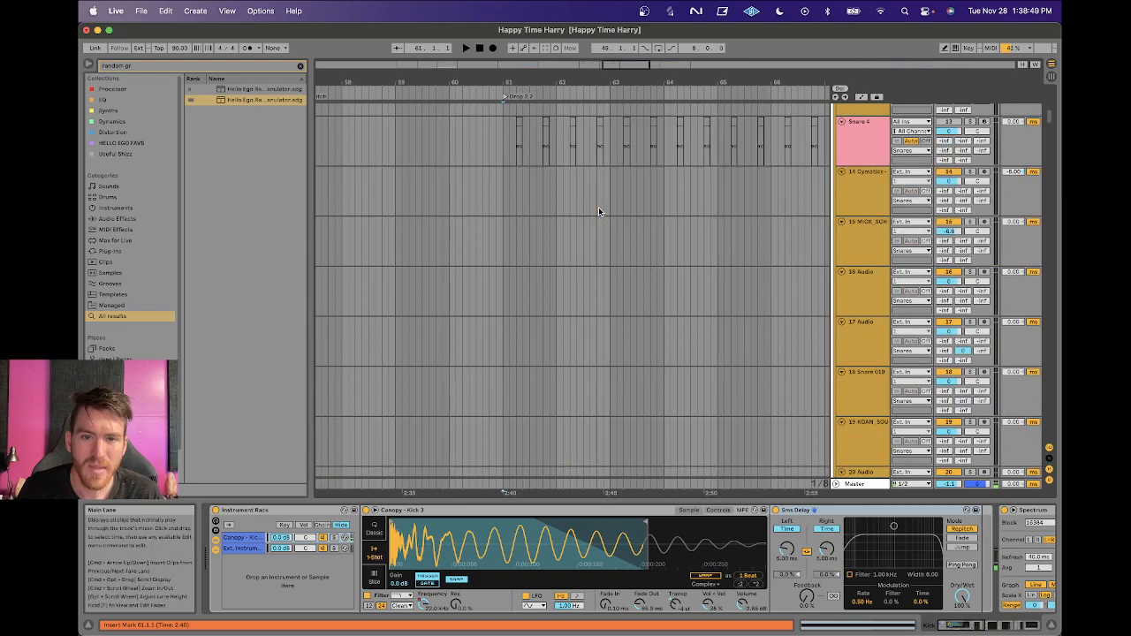
pyautogui.scroll(10, 598, 212)
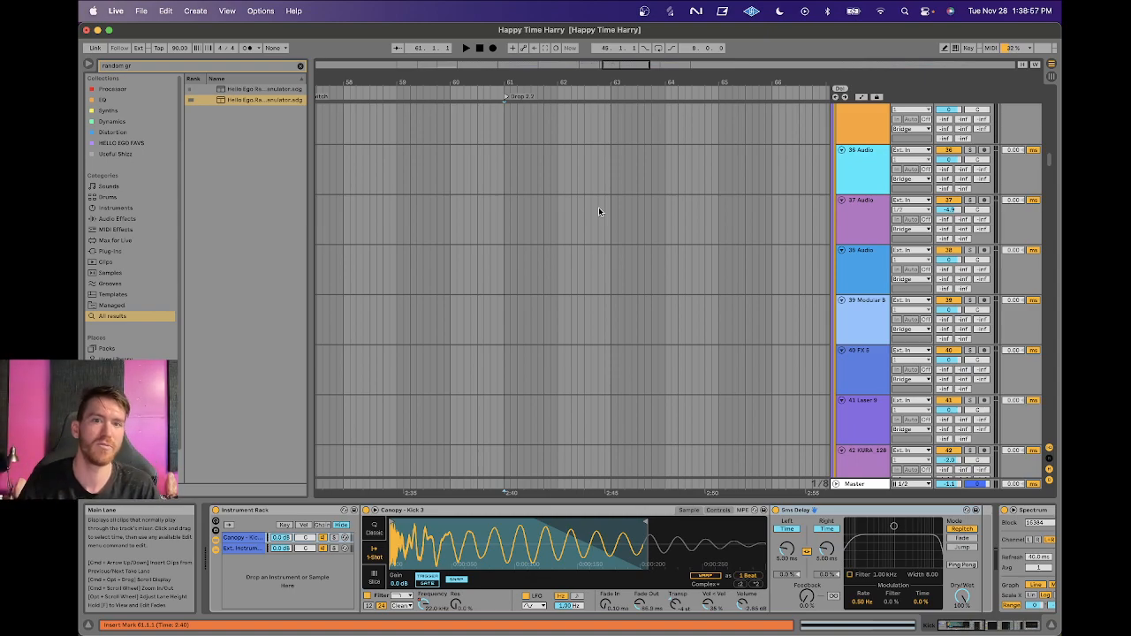
pyautogui.press('space')
pyautogui.scroll(20, 599, 210)
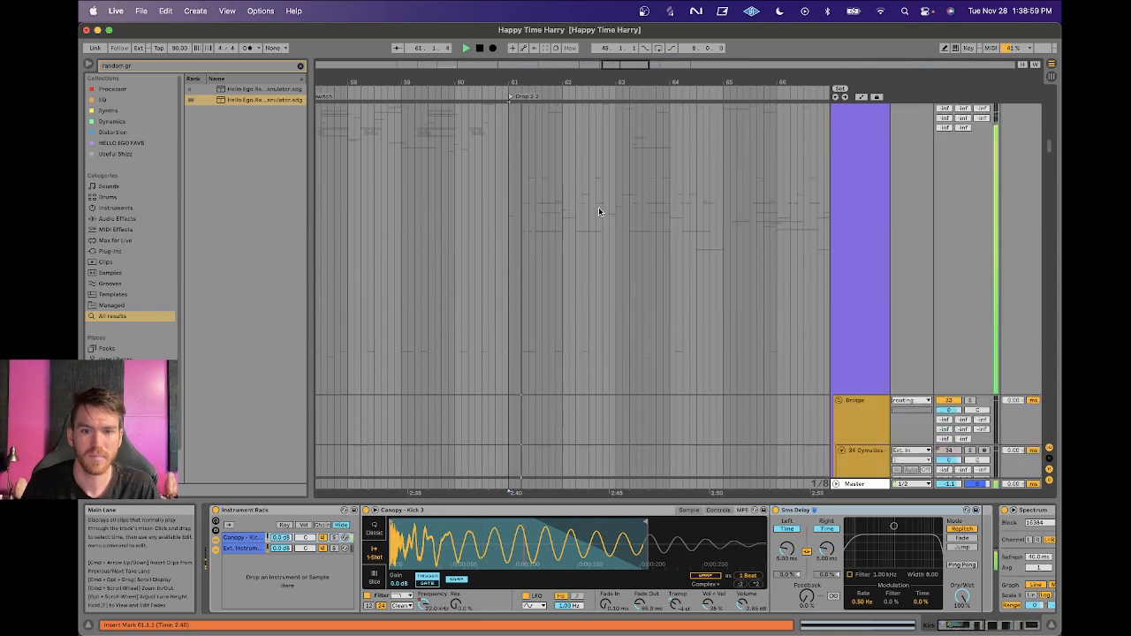
pyautogui.scroll(-20, 598, 210)
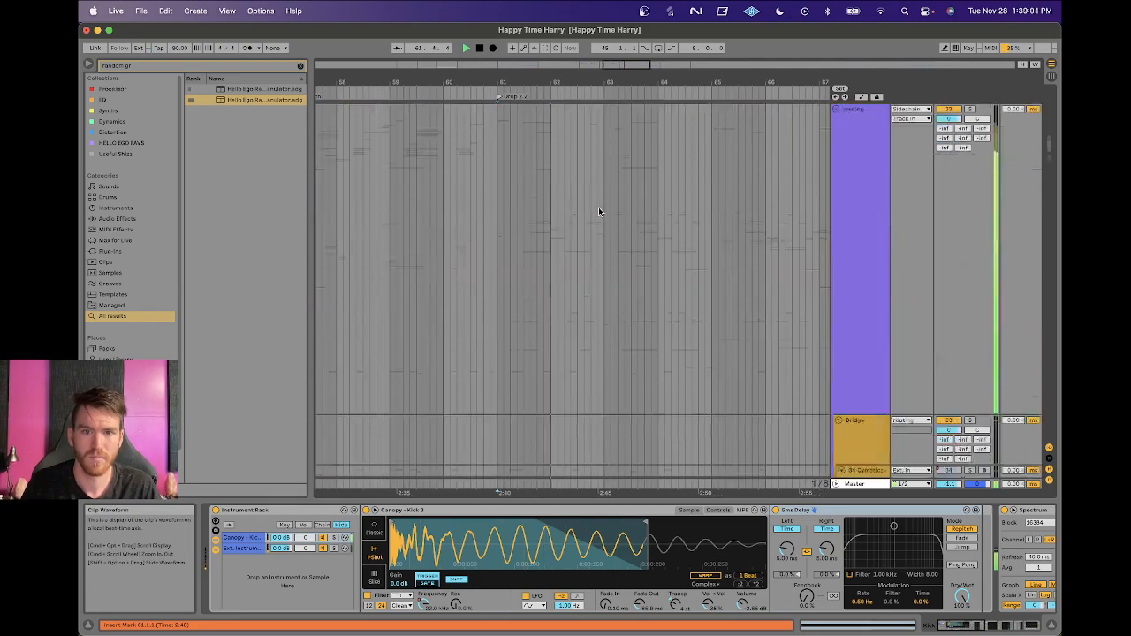
pyautogui.scroll(-20, 598, 210)
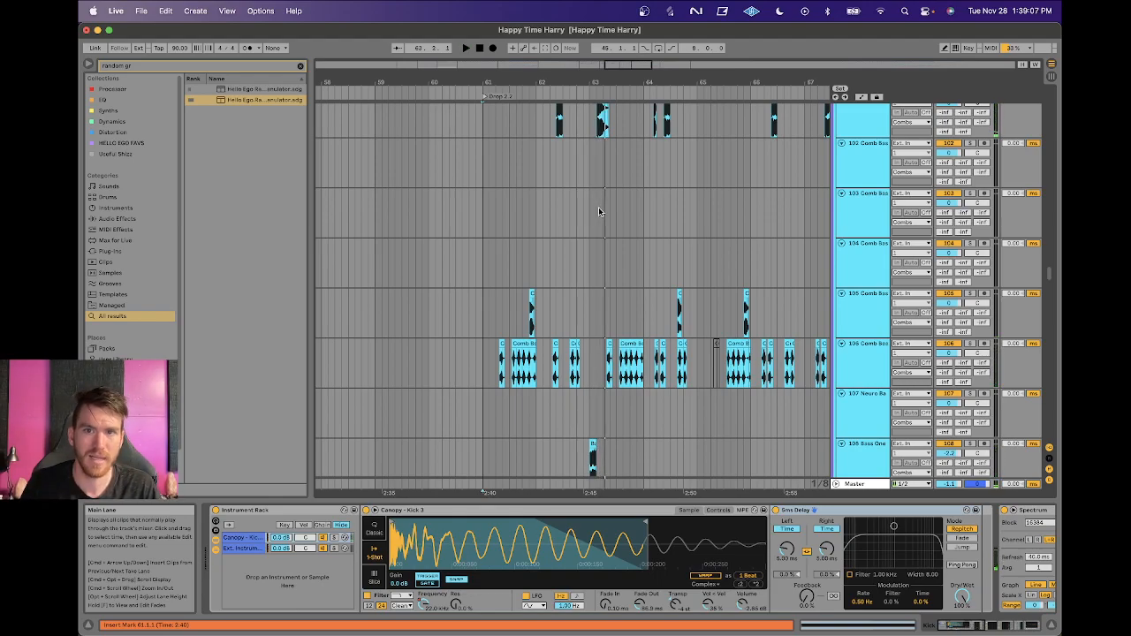
# Play the outro from bar 69 and check the Bridge group's Eternity Drum Loop device chain and the outro's kick and snare clips.
pyautogui.hscroll(6, 598, 212)
pyautogui.scroll(12, 599, 212)
pyautogui.click(569, 204)
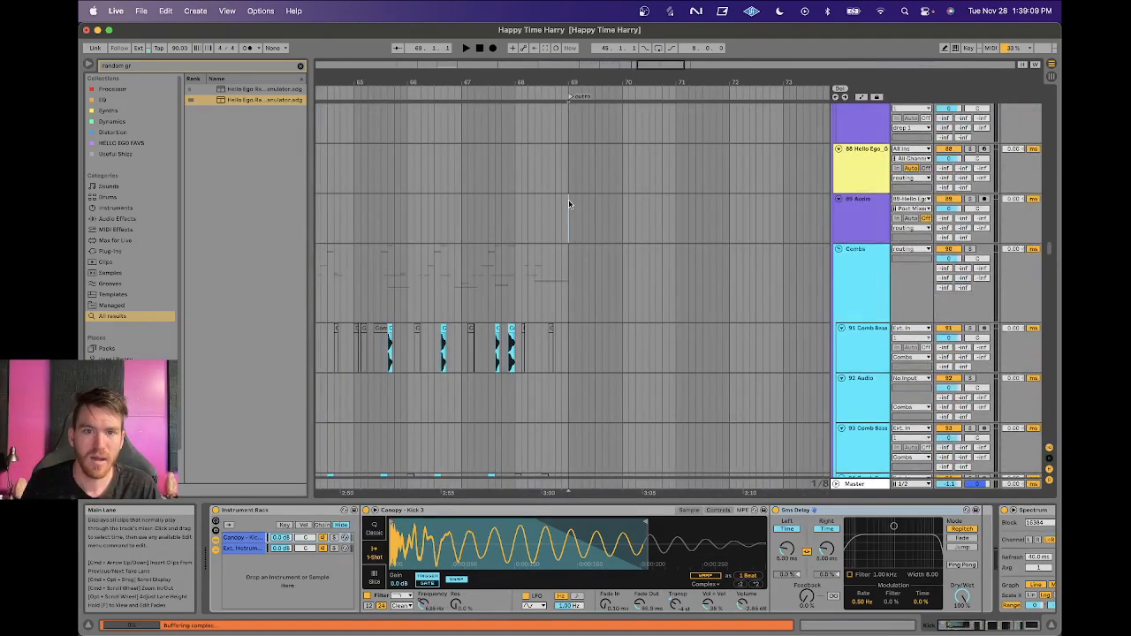
pyautogui.scroll(20, 568, 203)
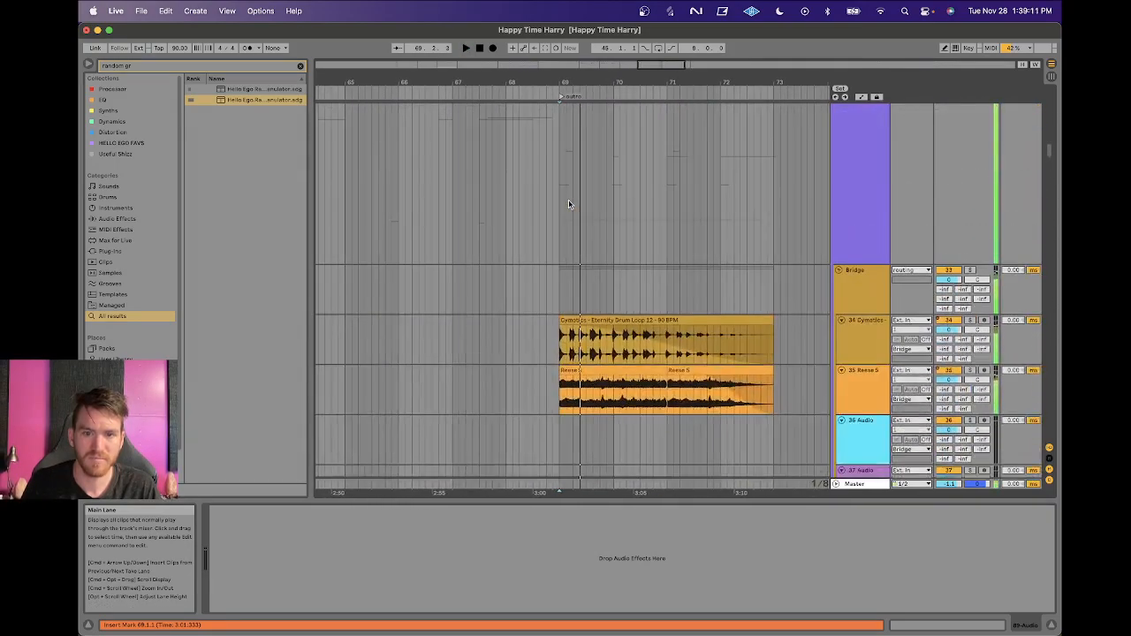
pyautogui.click(632, 359)
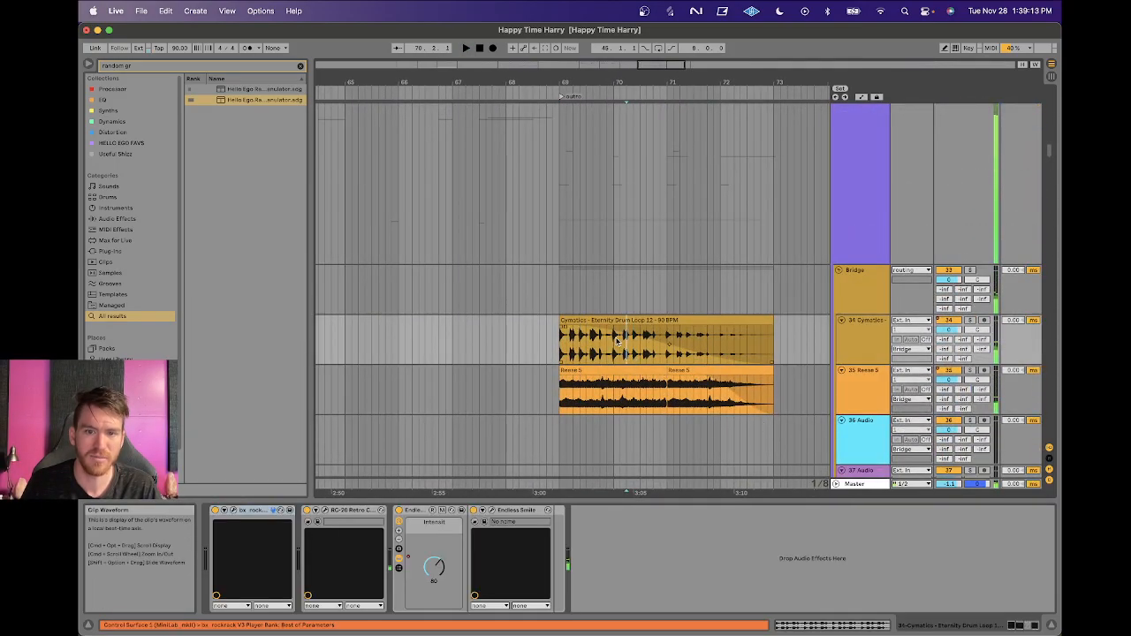
pyautogui.scroll(20, 609, 327)
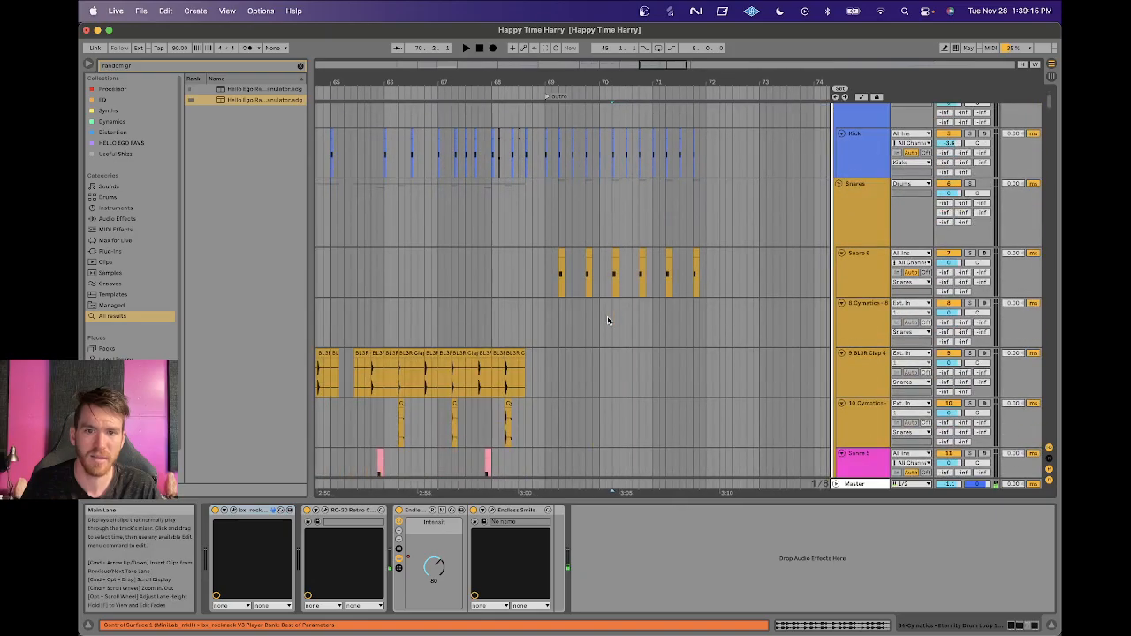
# Solo the 154 Bass Loop track in the Intro group and play it from bar 69 at the outro marker.
pyautogui.scroll(-20, 607, 320)
pyautogui.scroll(-20, 607, 320)
pyautogui.scroll(10, 606, 319)
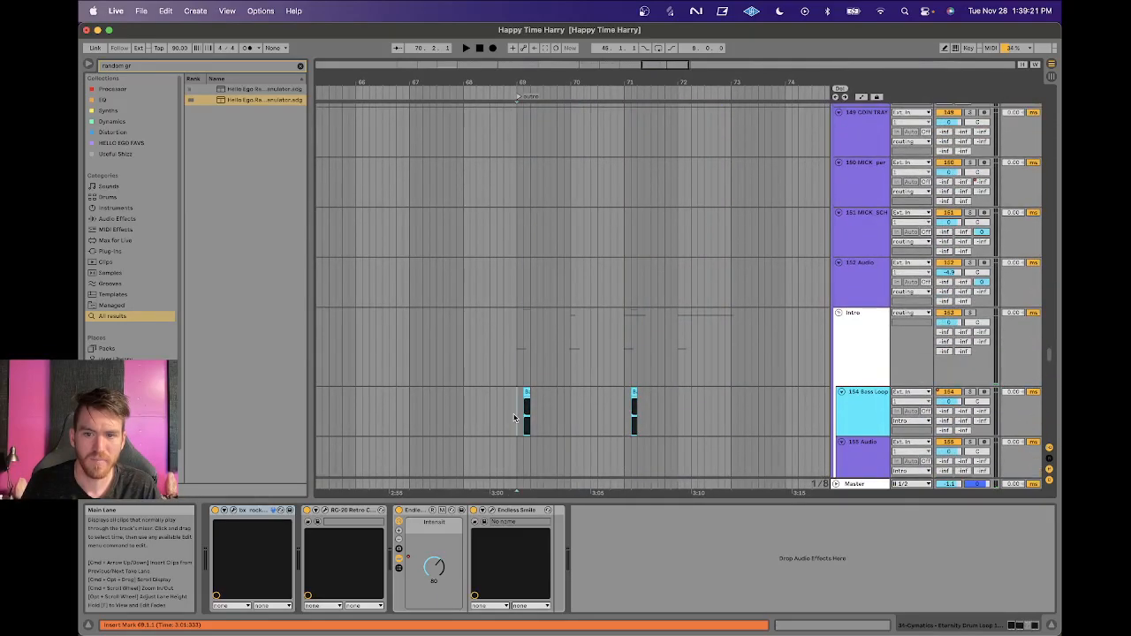
pyautogui.click(515, 418)
pyautogui.press('space')
pyautogui.click(970, 393)
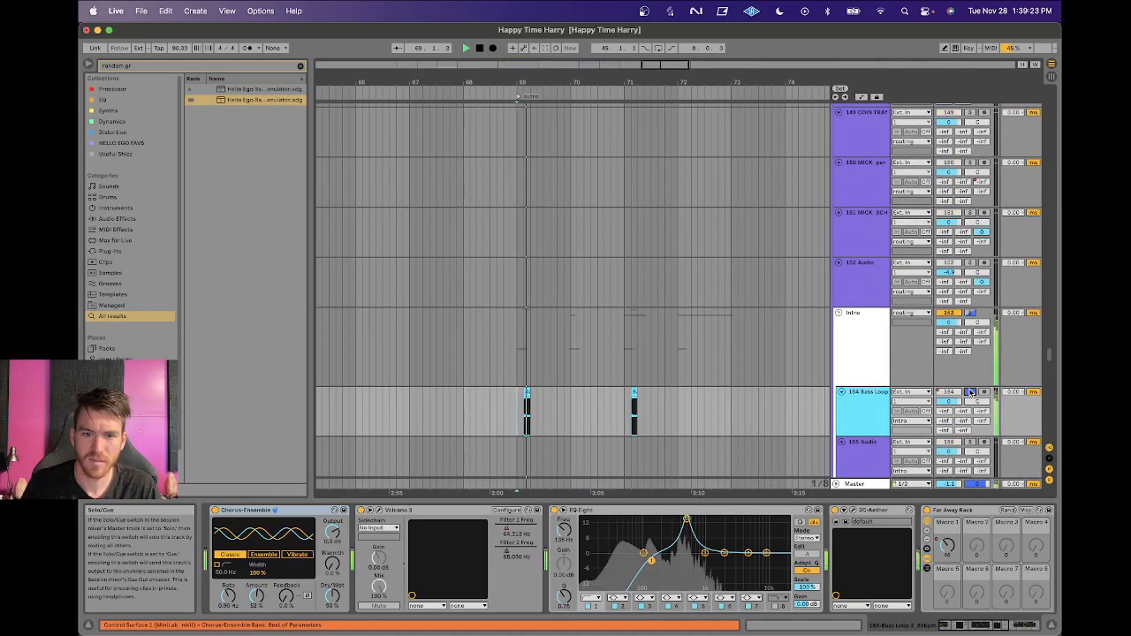
pyautogui.scroll(-2, 760, 394)
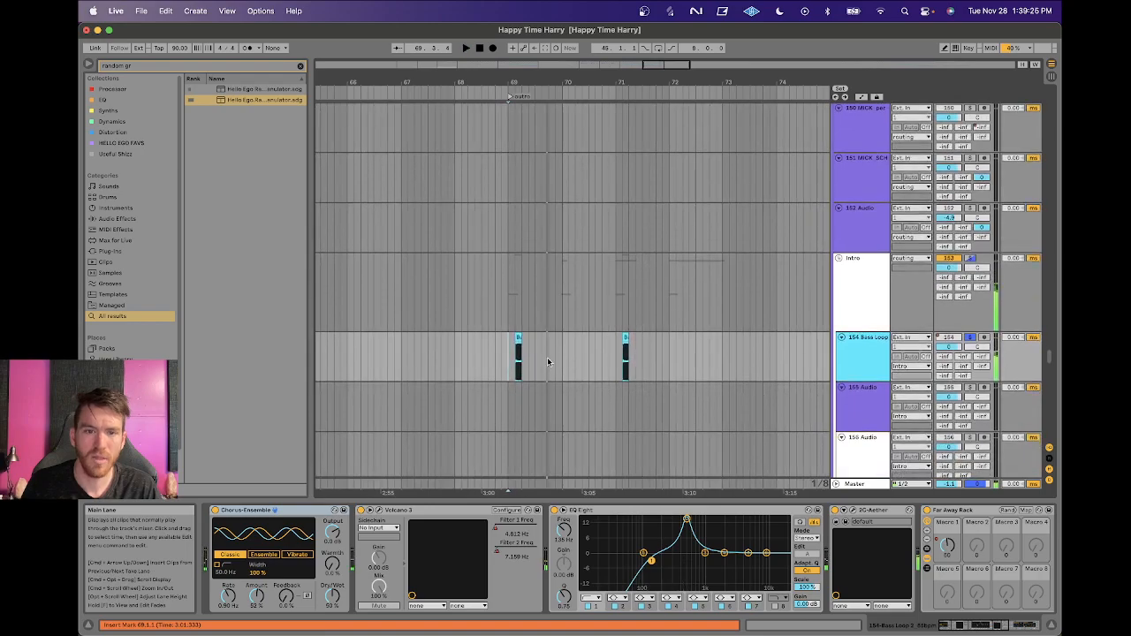
# Bypass the Bass Loop track's effects, including the Far Away Rack, and play its first clip dry from 21.3.3.
pyautogui.hscroll(-15, 509, 356)
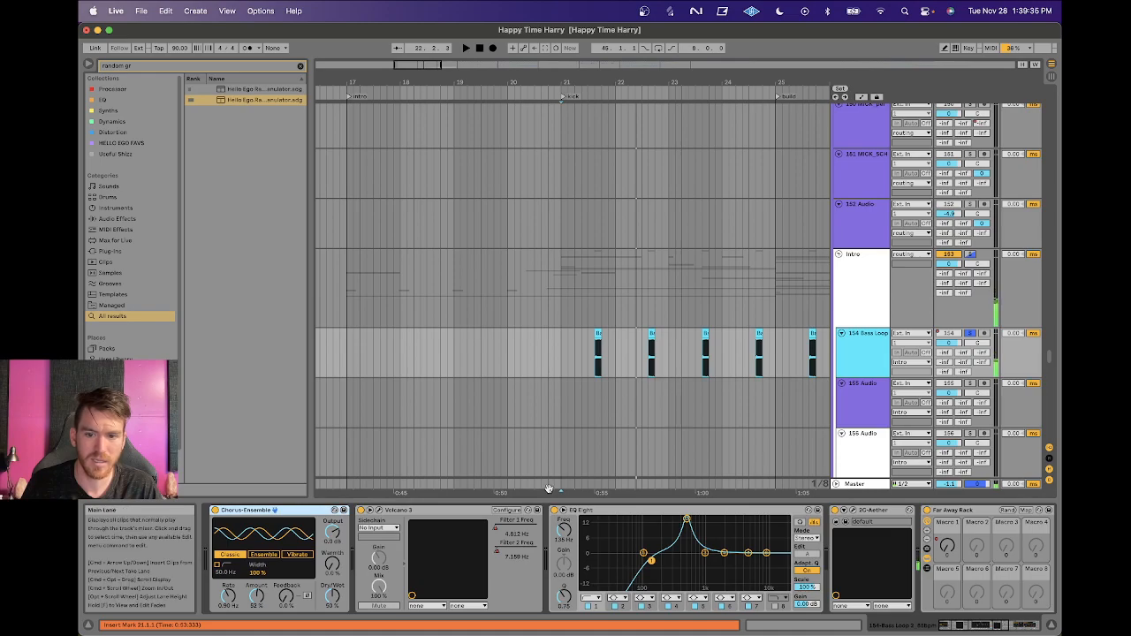
pyautogui.hscroll(5, 705, 511)
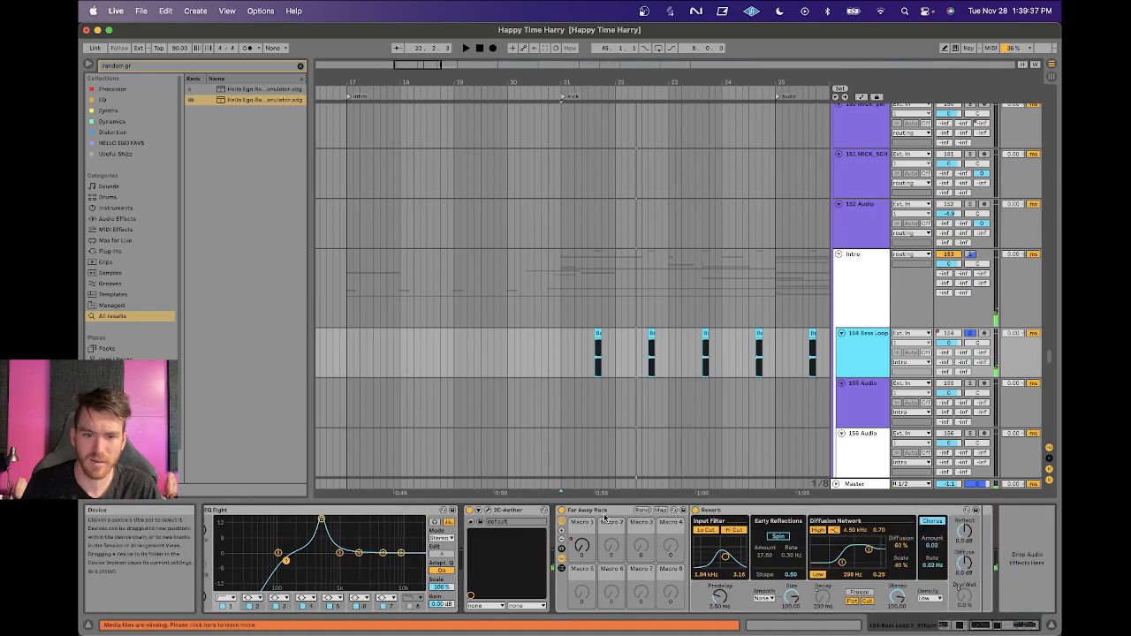
pyautogui.click(575, 513)
pyautogui.click(561, 510)
pyautogui.press('space')
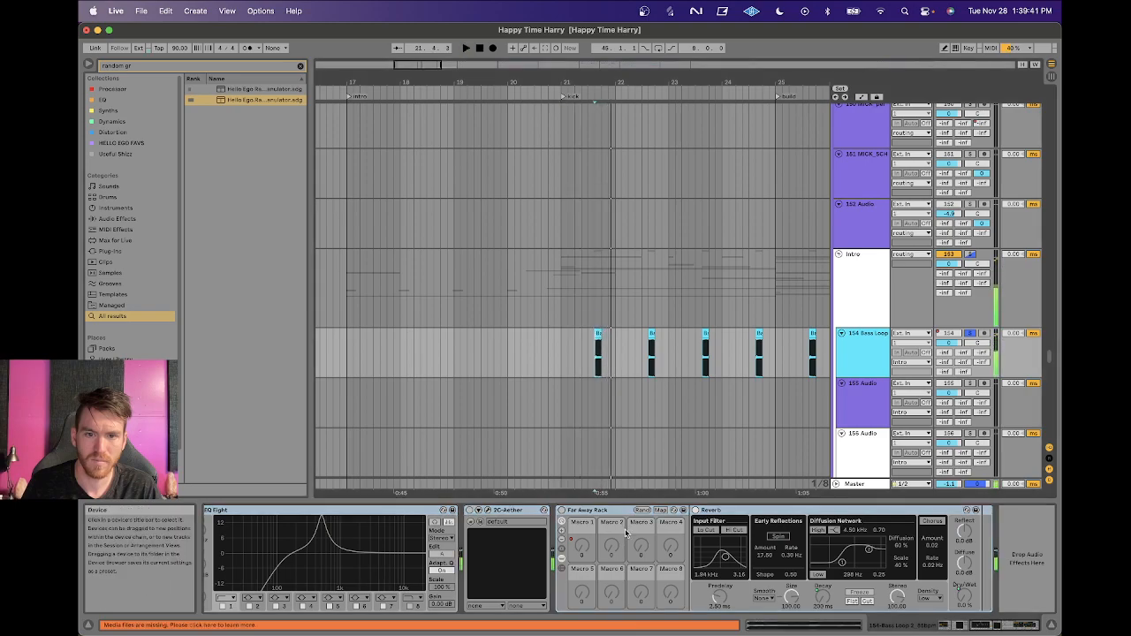
pyautogui.moveTo(607, 83); pyautogui.dragTo(607, 217)
pyautogui.press('space')
pyautogui.hscroll(-5, 632, 221)
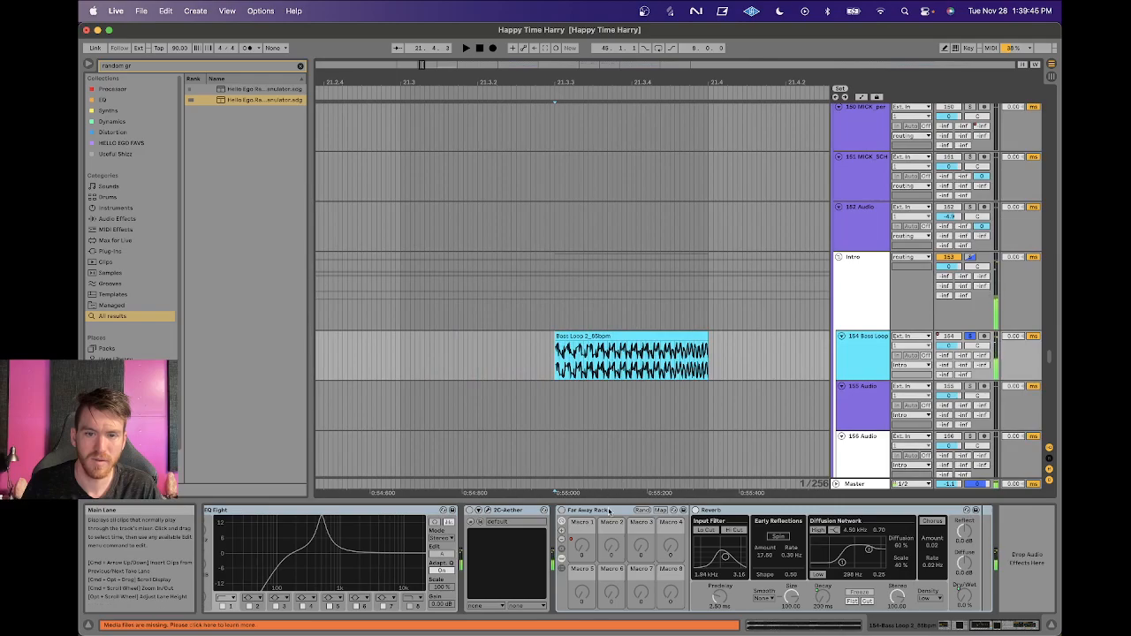
# Re-enable Chorus-Ensemble and Volcano 3 on the Bass Loop track and open the Volcano 3 plug-in window.
pyautogui.hscroll(-6, 524, 519)
pyautogui.click(234, 511)
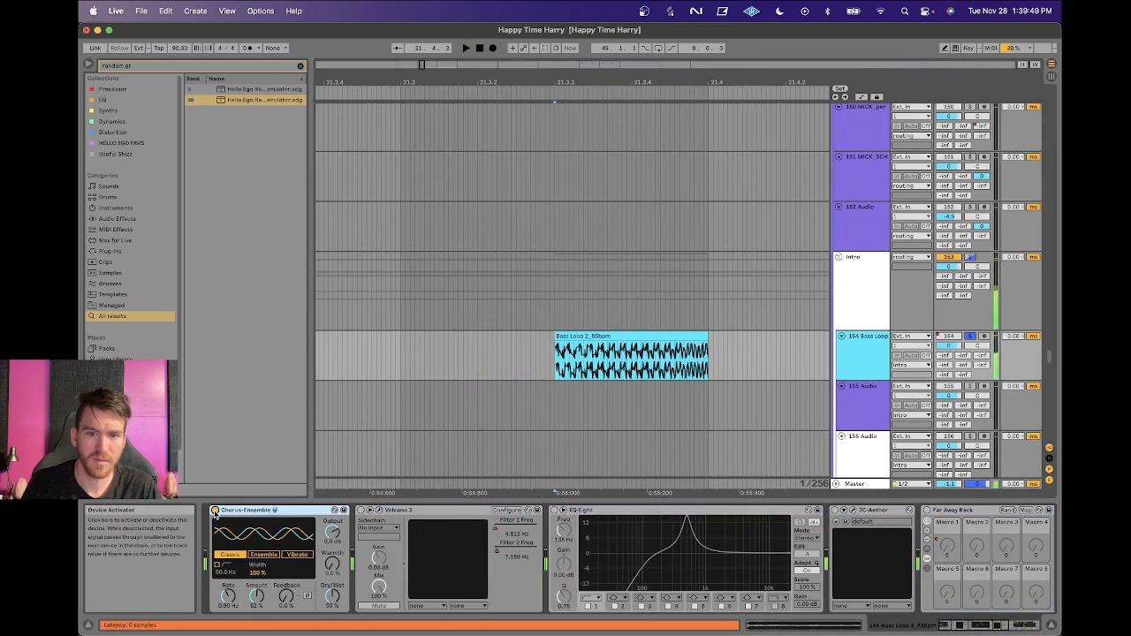
pyautogui.click(380, 512)
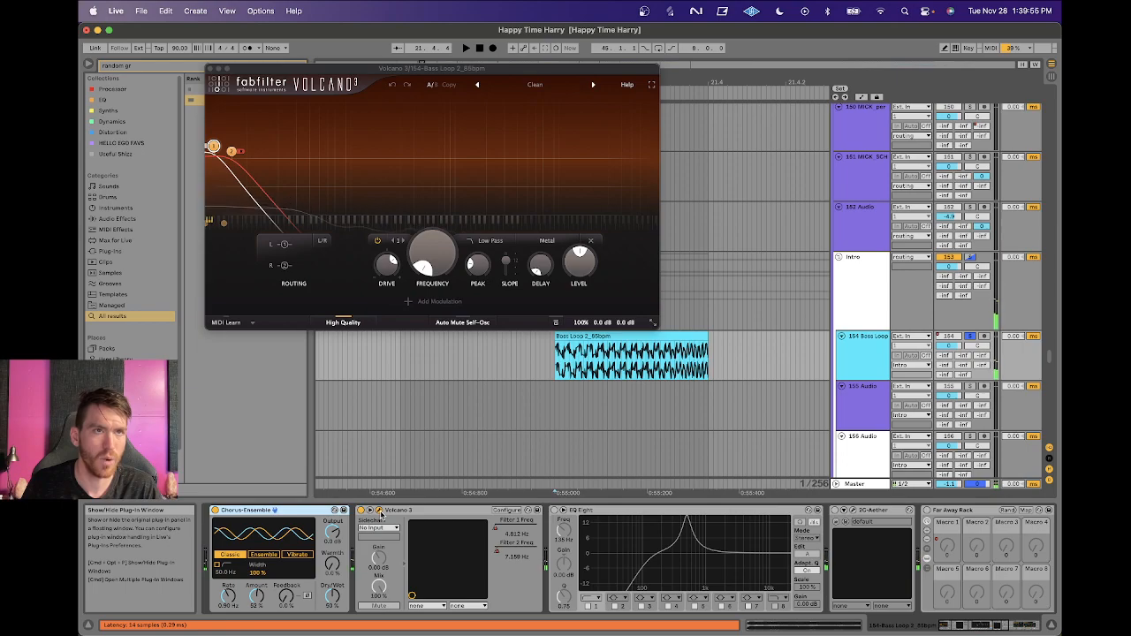
# Close the Volcano 3 window, re-enable EQ Eight and play the bass clip, toggling the EQ off and back on.
pyautogui.click(554, 511)
pyautogui.click(210, 68)
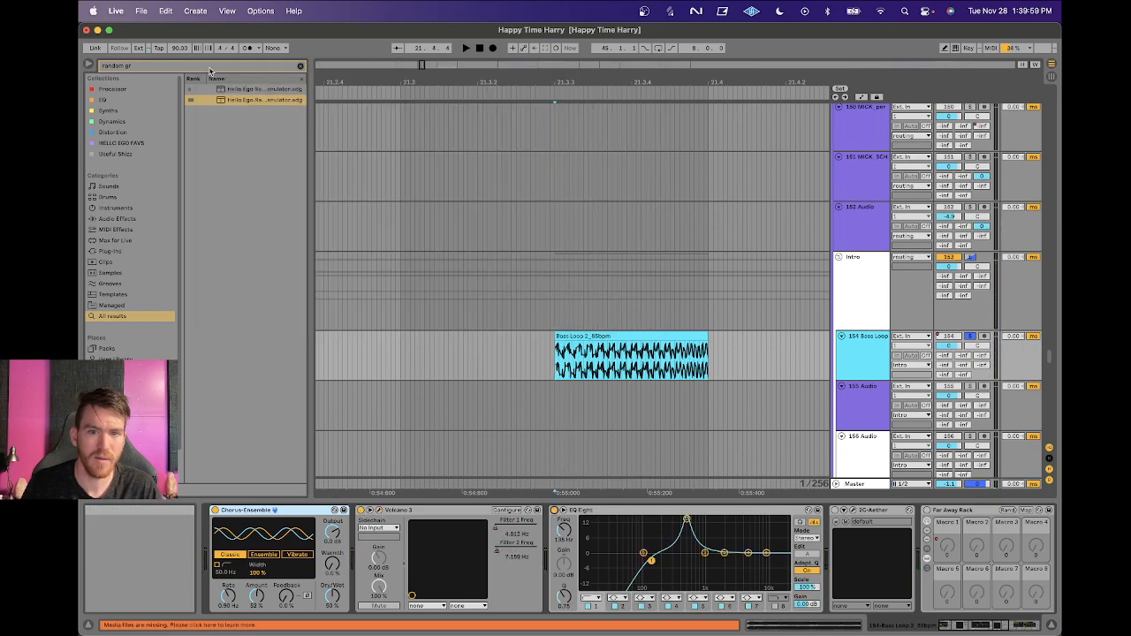
pyautogui.press('space')
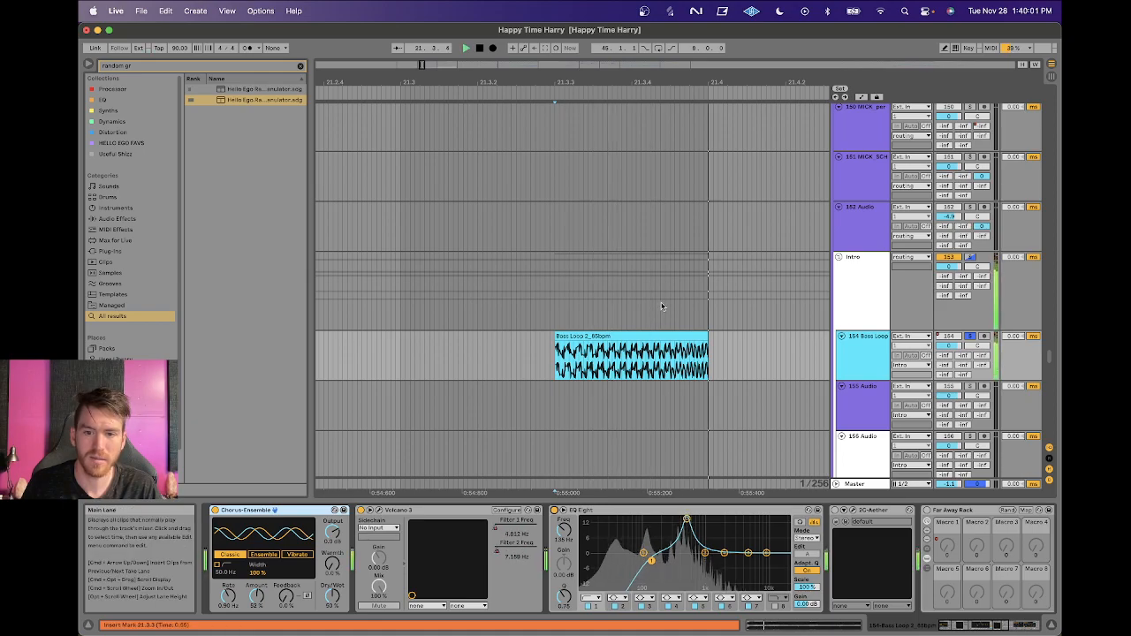
pyautogui.click(554, 511)
pyautogui.click(554, 510)
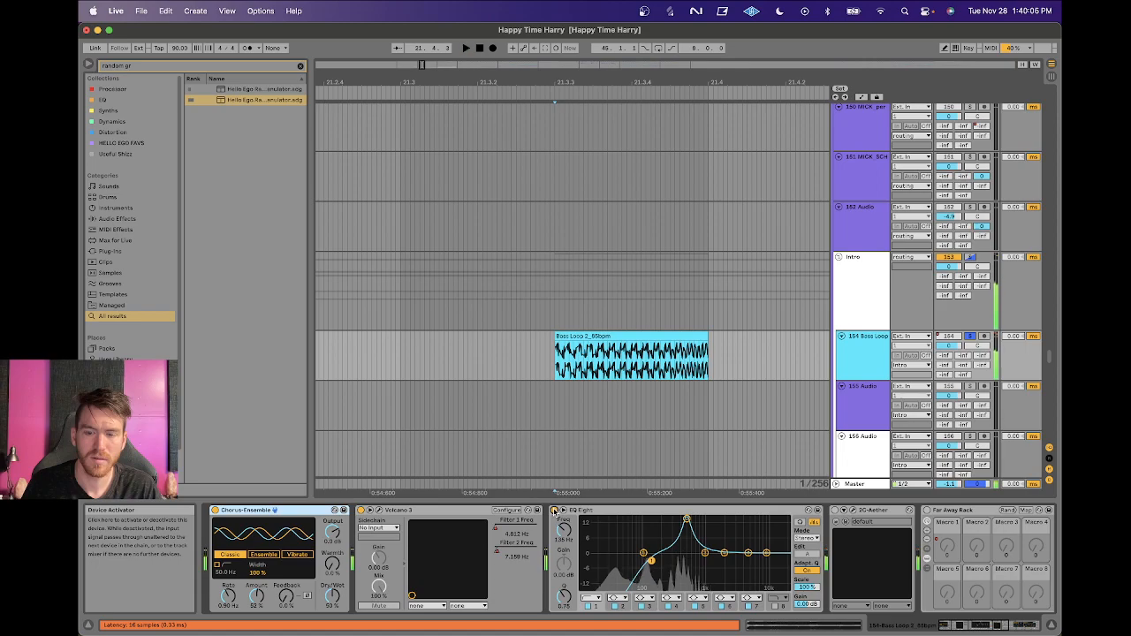
# Re-enable the 2C-Aether reverb, view its plug-in settings while playing the bass clip, and close its window.
pyautogui.hscroll(5, 554, 512)
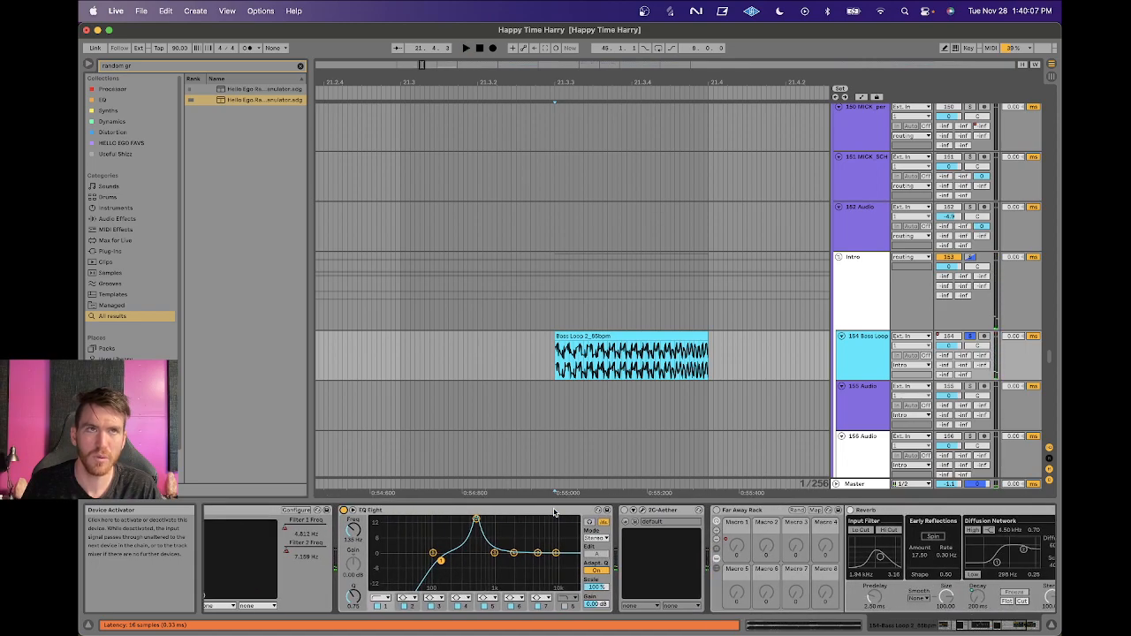
pyautogui.hscroll(3, 554, 512)
pyautogui.click(517, 511)
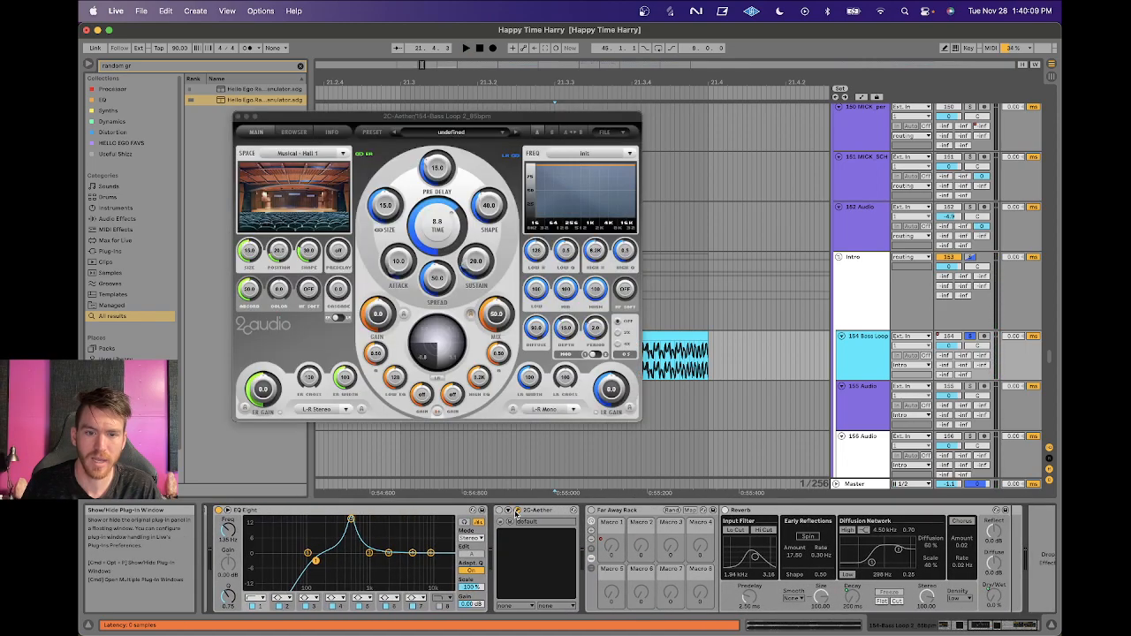
pyautogui.click(499, 511)
pyautogui.press('space')
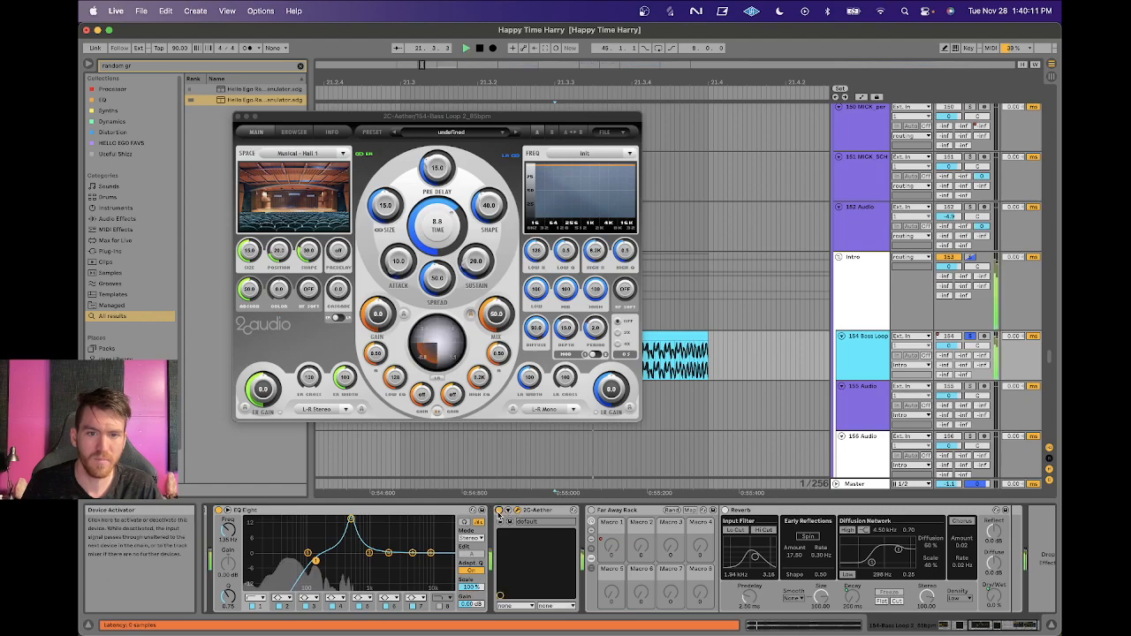
pyautogui.press('space')
pyautogui.click(518, 512)
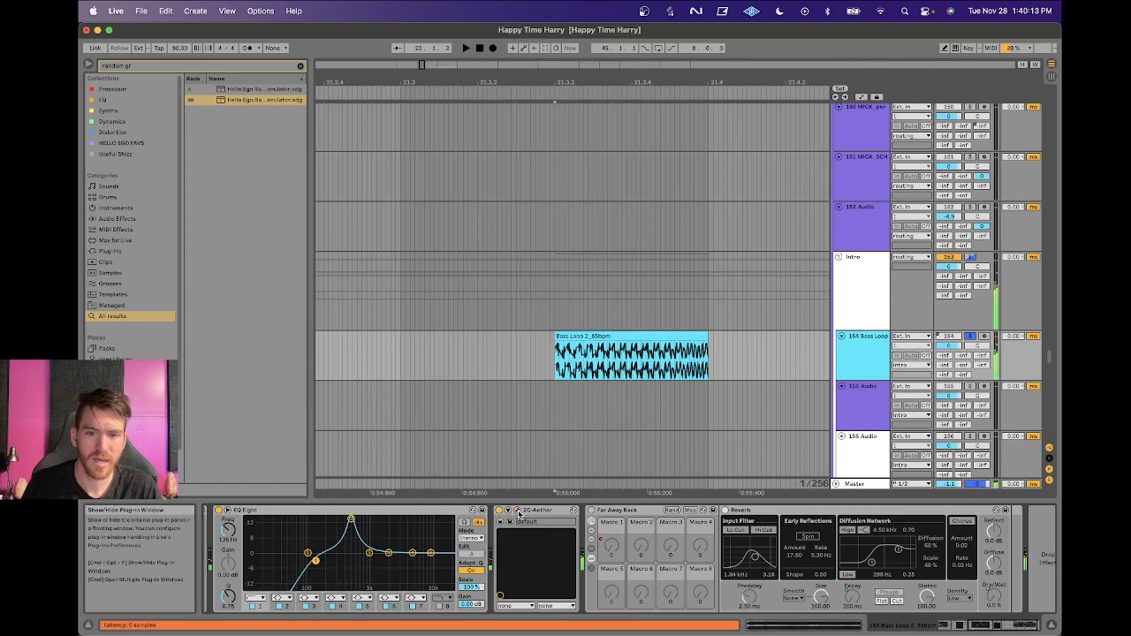
# Re-enable the Far Away Rack, show its Macro 1 automation on the Bass Loop track and play from 24.3.1.
pyautogui.hscroll(2, 519, 516)
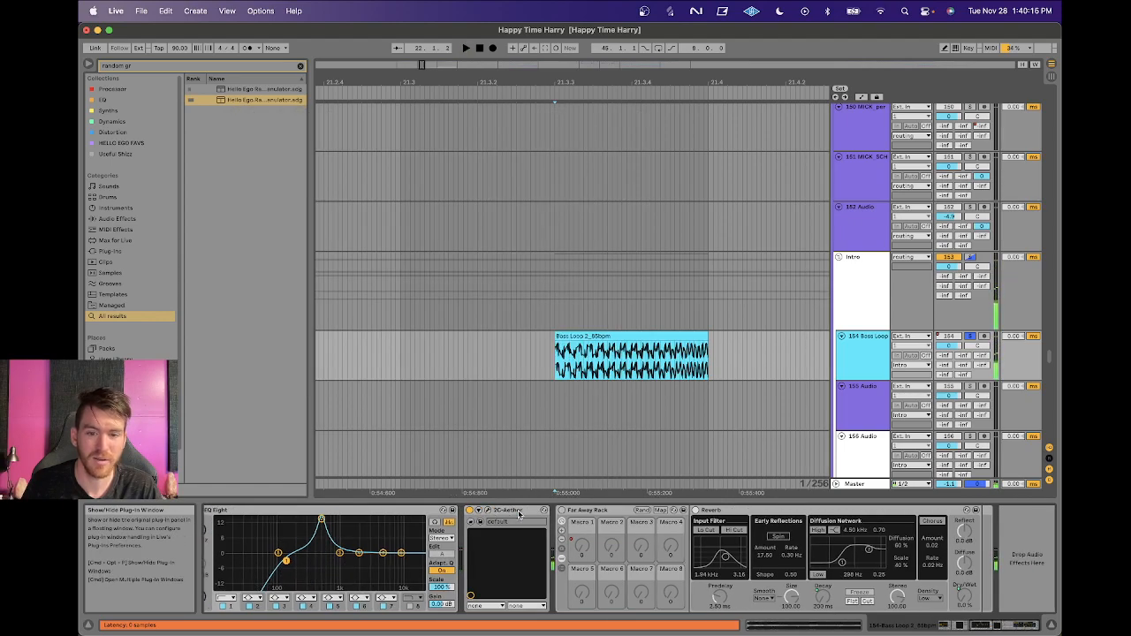
pyautogui.click(562, 510)
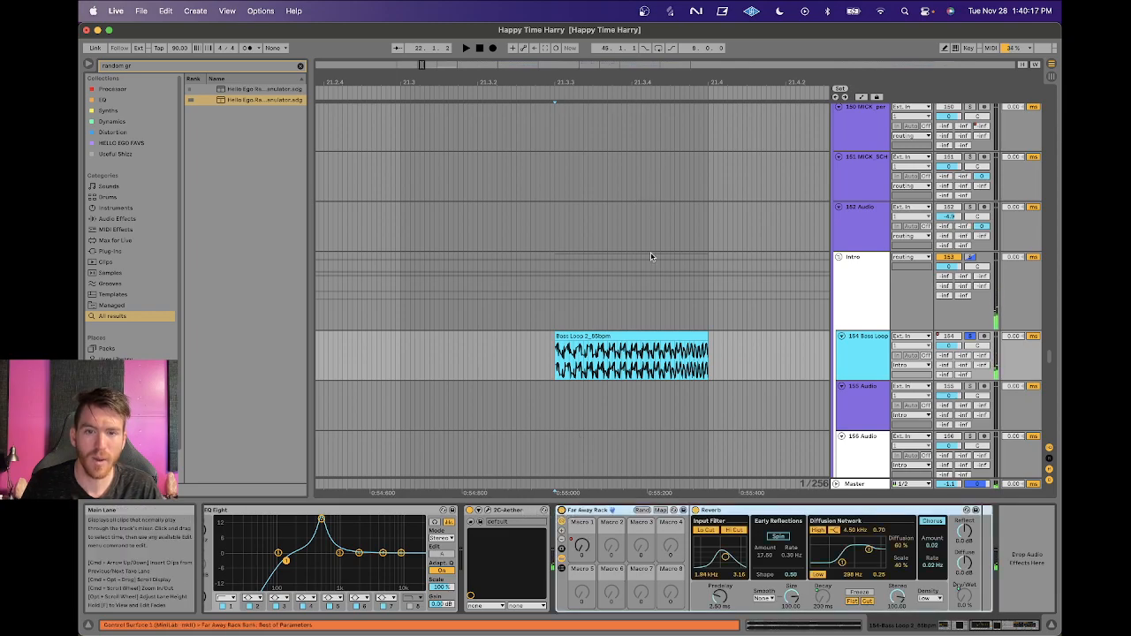
pyautogui.press('a')
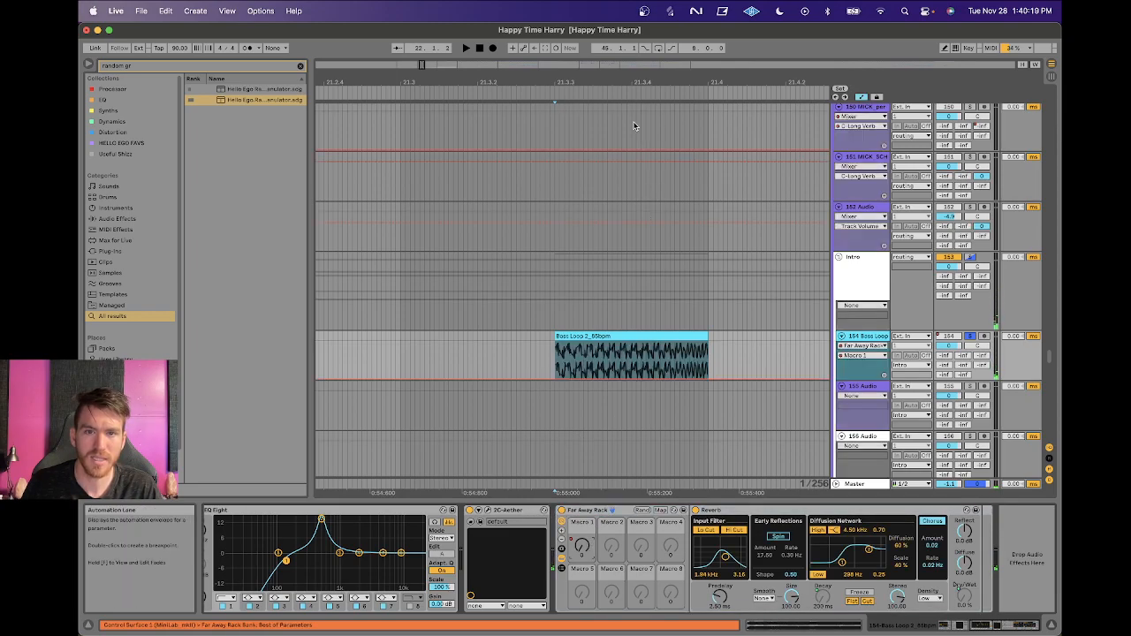
pyautogui.scroll(-10, 635, 431)
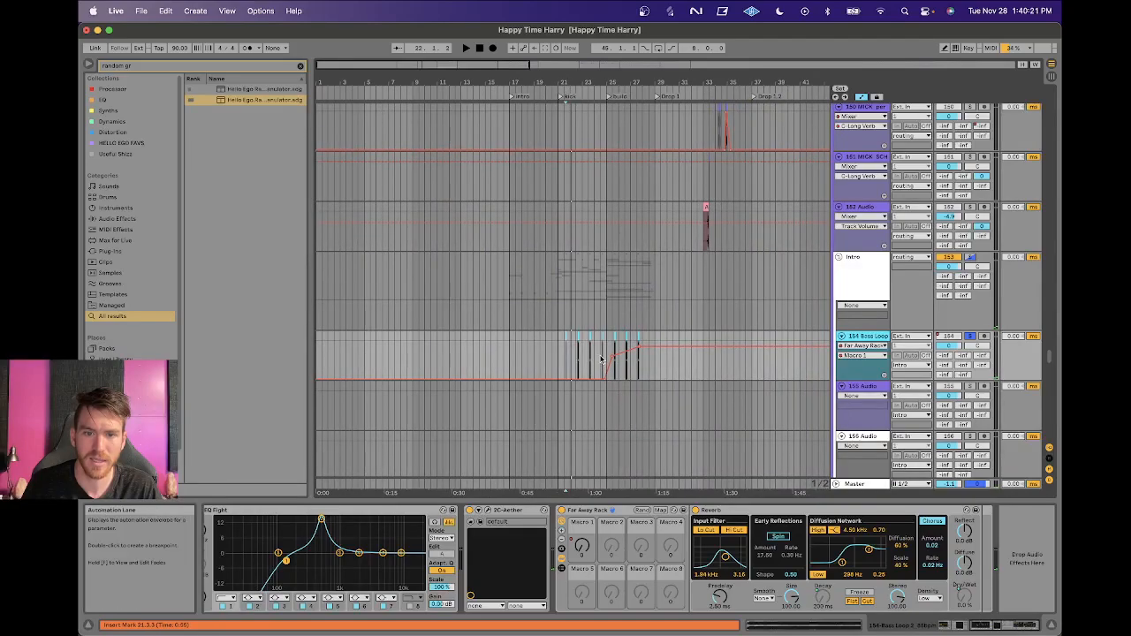
pyautogui.click(601, 358)
pyautogui.press('space')
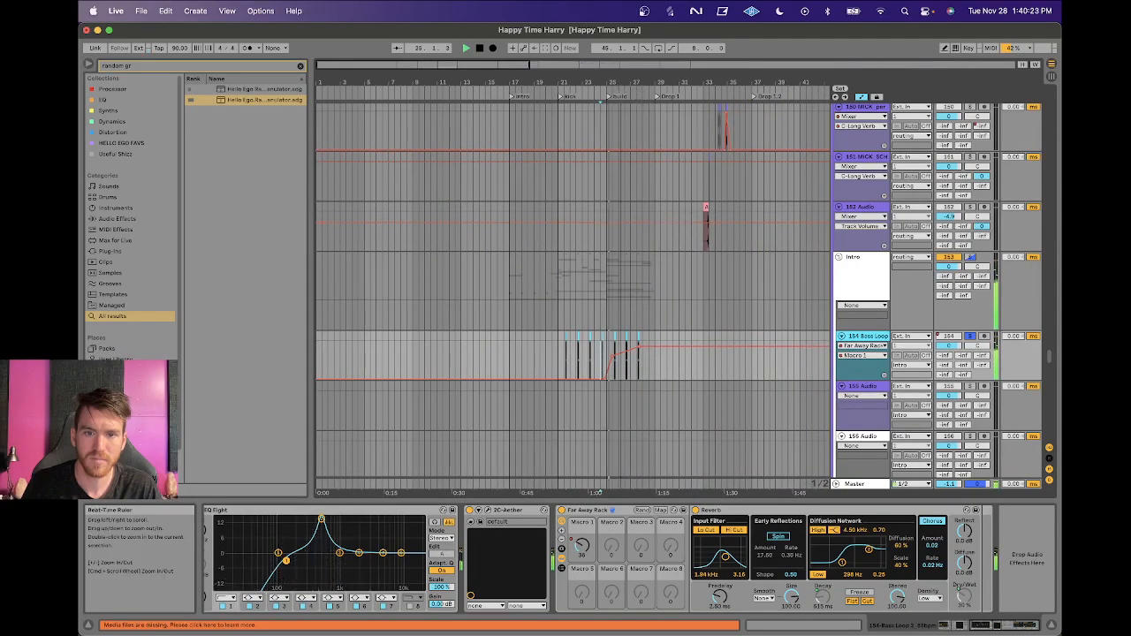
pyautogui.scroll(5, 638, 396)
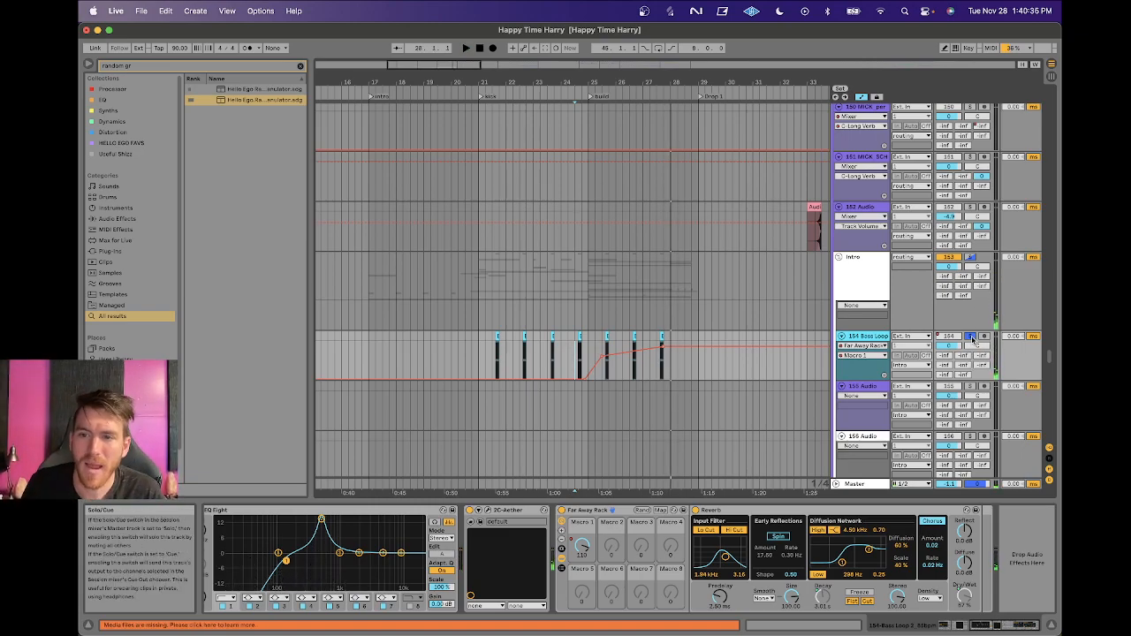
# Unsolo the 154 Bass Loop track and hide the automation lanes across the arrangement.
pyautogui.moveTo(494, 83); pyautogui.dragTo(494, 235)
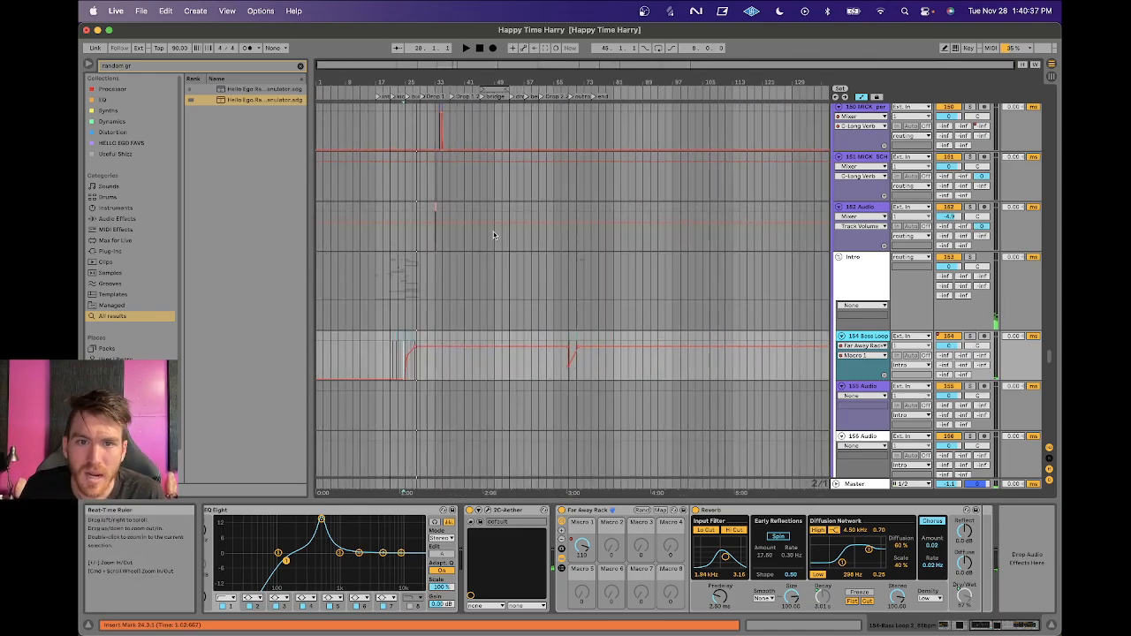
pyautogui.scroll(20, 482, 256)
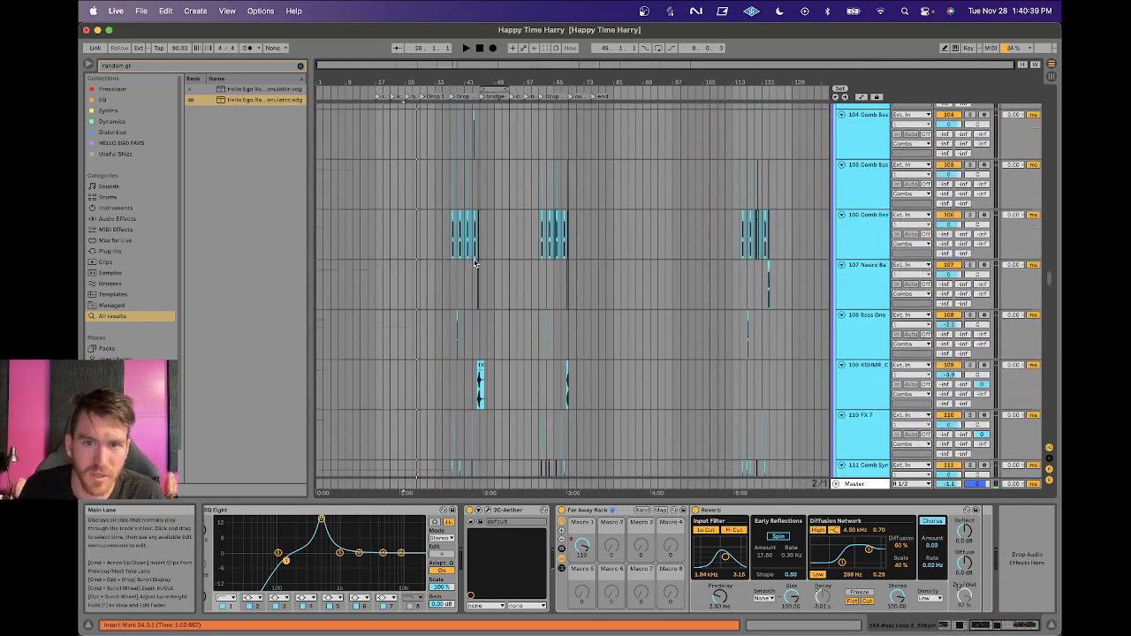
pyautogui.scroll(4, 474, 262)
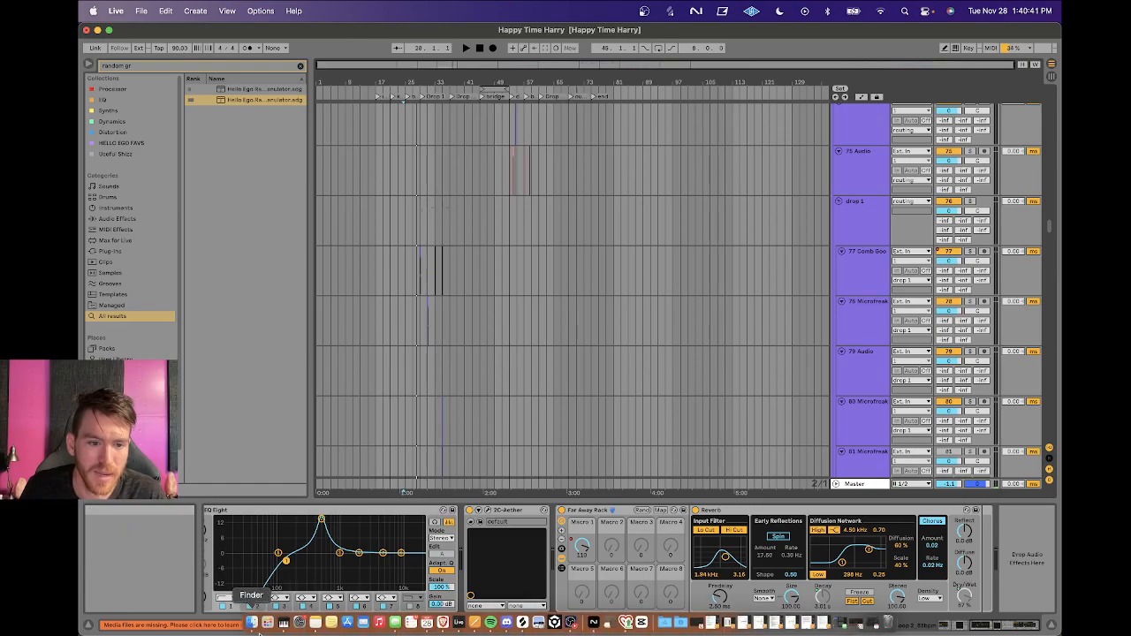
# Switch to Finder and look through the Happy Time Harry Project folder, selecting its Backup folder.
pyautogui.click(252, 622)
pyautogui.scroll(-1, 458, 237)
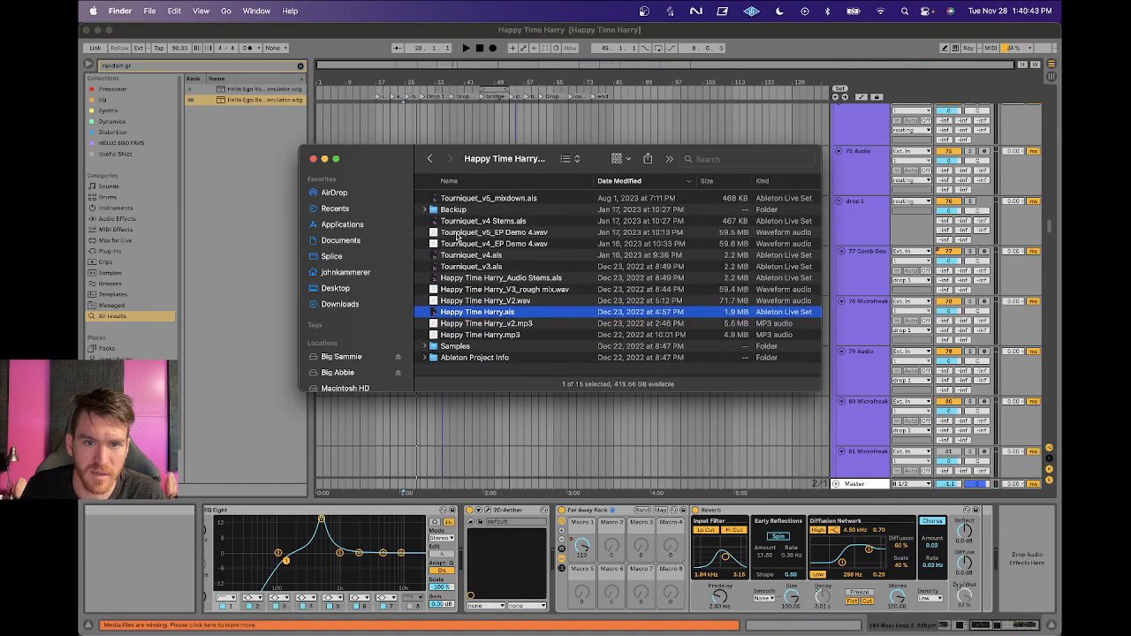
pyautogui.click(455, 209)
pyautogui.scroll(-1, 442, 199)
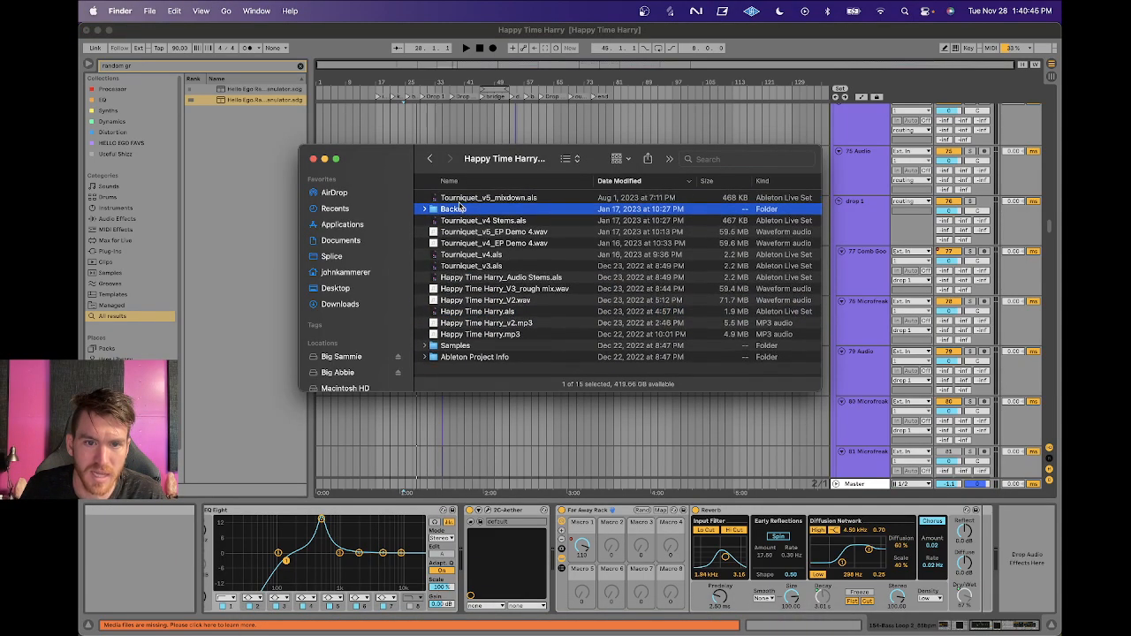
# Go to the enclosing Tourniquet Project folder, check its session and audio files, and select Tourniquet_v6_mixdown.als.
pyautogui.click(430, 158)
pyautogui.scroll(-3, 480, 220)
pyautogui.scroll(5, 480, 220)
pyautogui.click(427, 221)
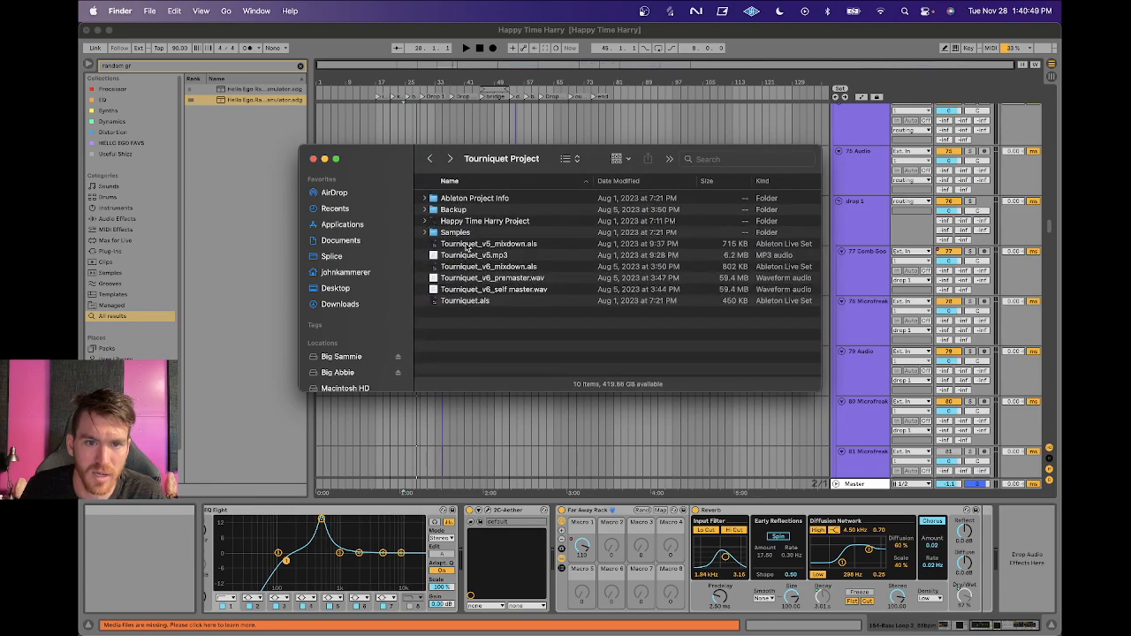
pyautogui.click(456, 302)
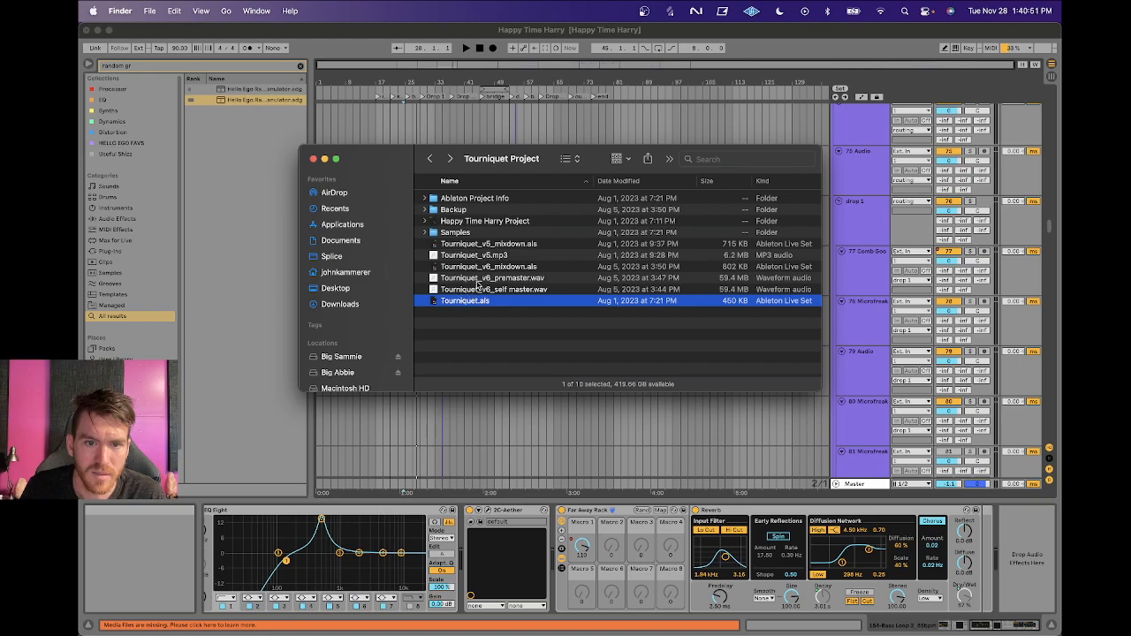
pyautogui.click(479, 290)
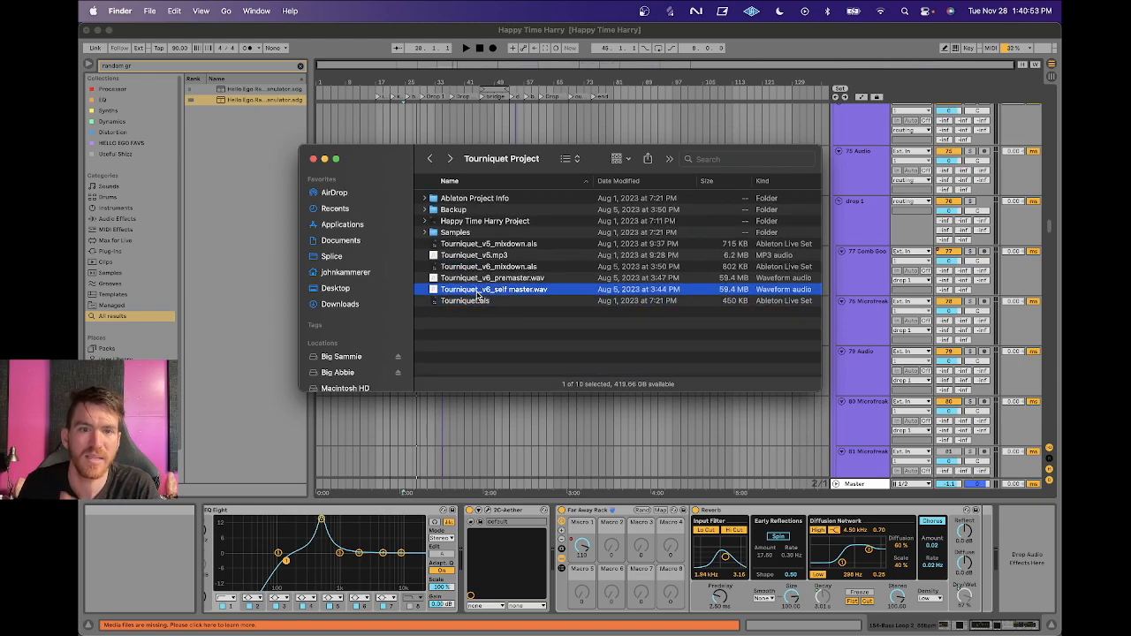
pyautogui.click(477, 266)
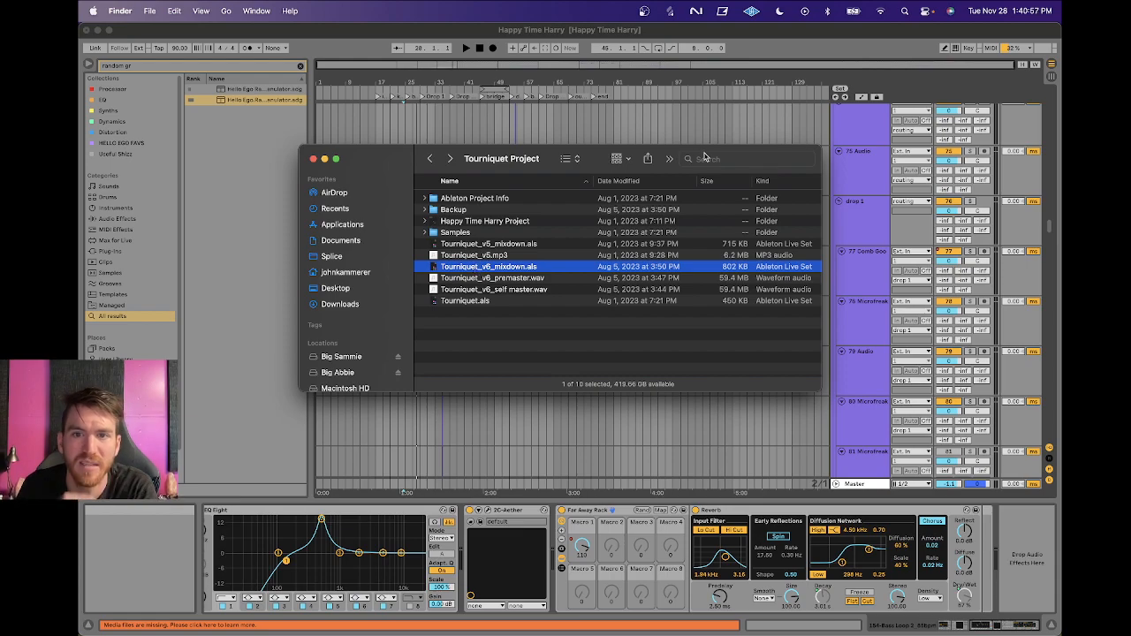
# Search this Mac for "tourniquet" and look through the matching project and audio files.
pyautogui.click(704, 157)
pyautogui.write('tourniquet')
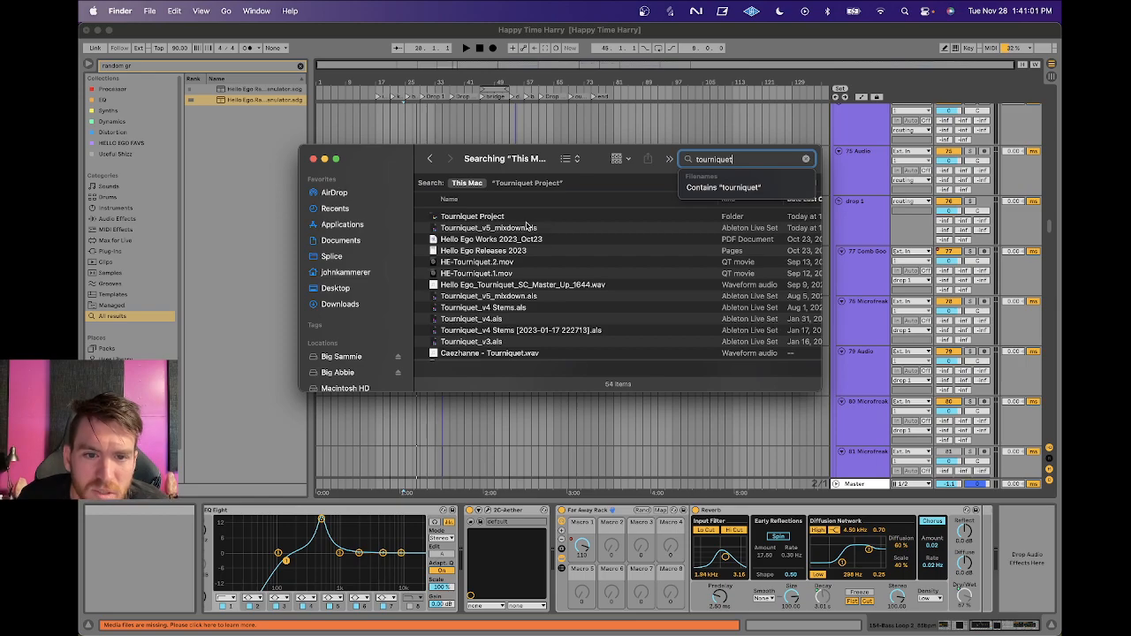
pyautogui.scroll(-10, 481, 218)
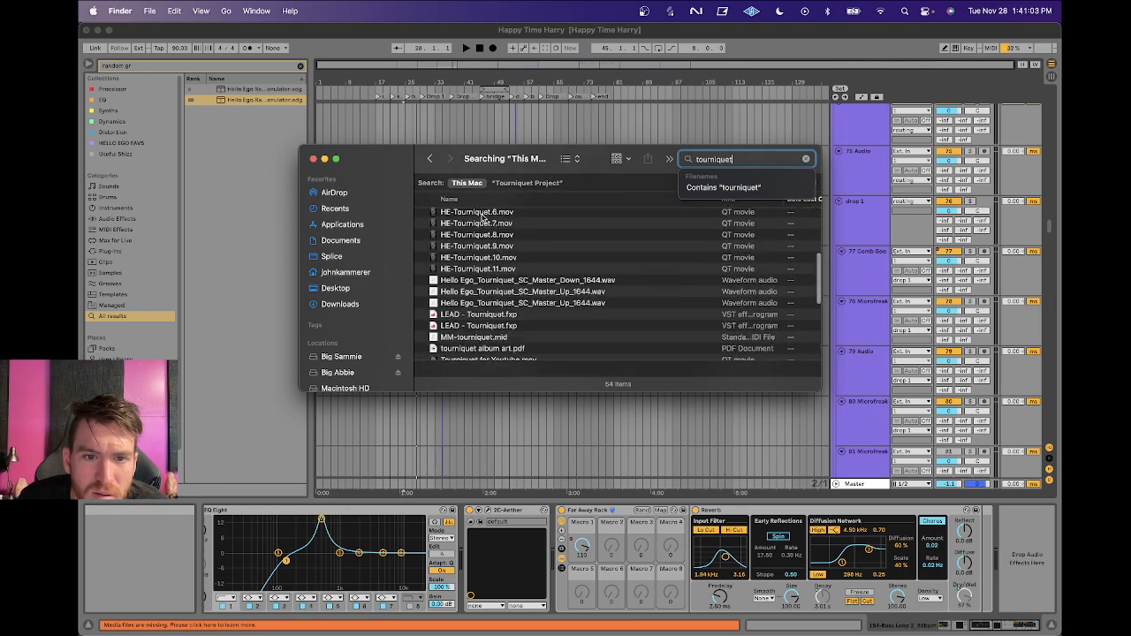
pyautogui.scroll(-10, 481, 219)
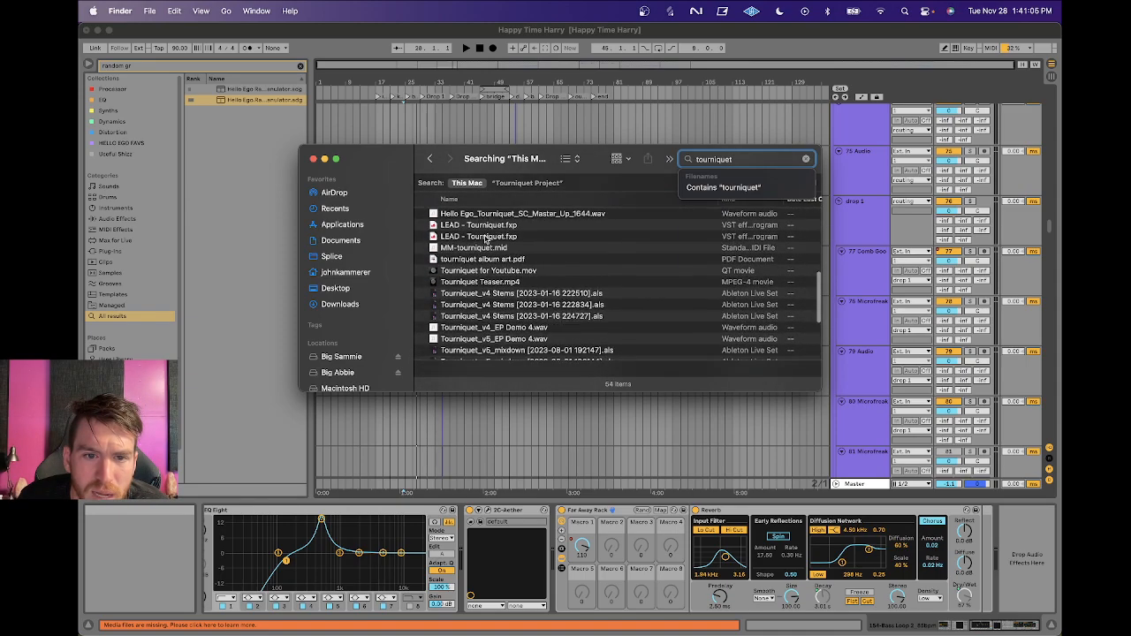
pyautogui.scroll(-5, 486, 247)
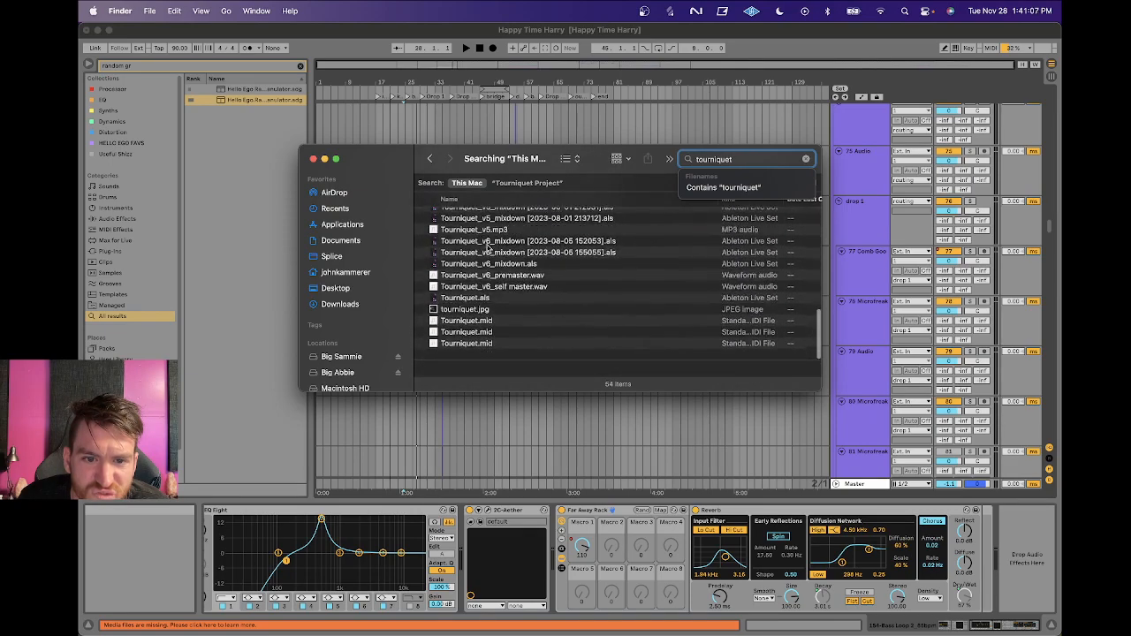
# Open Tourniquet_v6_mixdown.als from its project folder, discarding the changes to Happy Time Harry, and dismiss the missing-media alert.
pyautogui.click(472, 271)
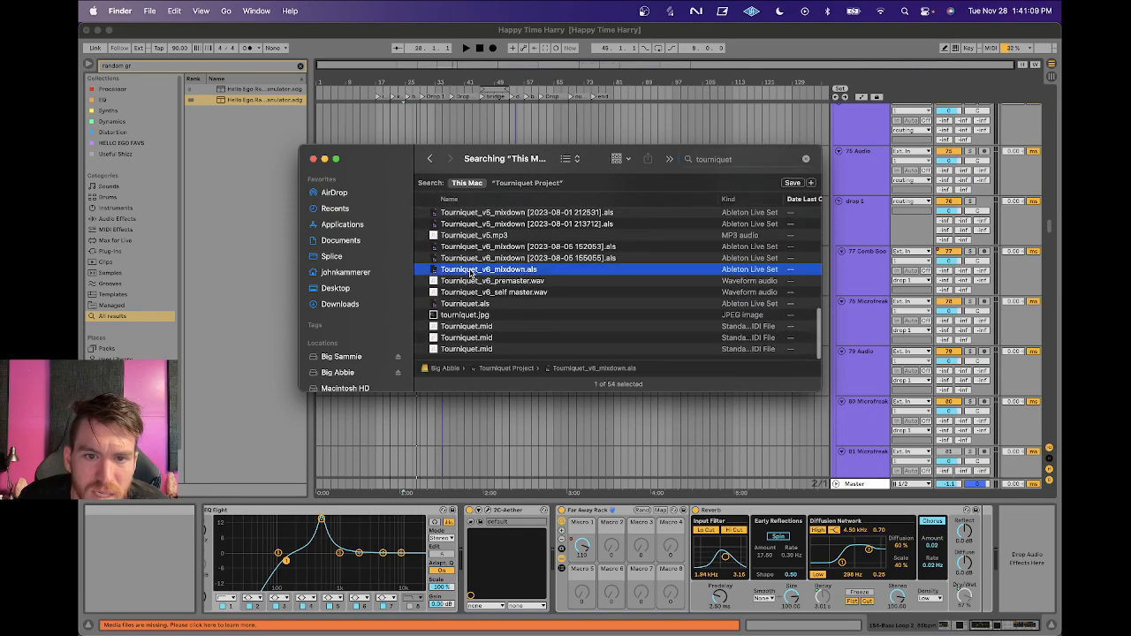
pyautogui.doubleClick(481, 369)
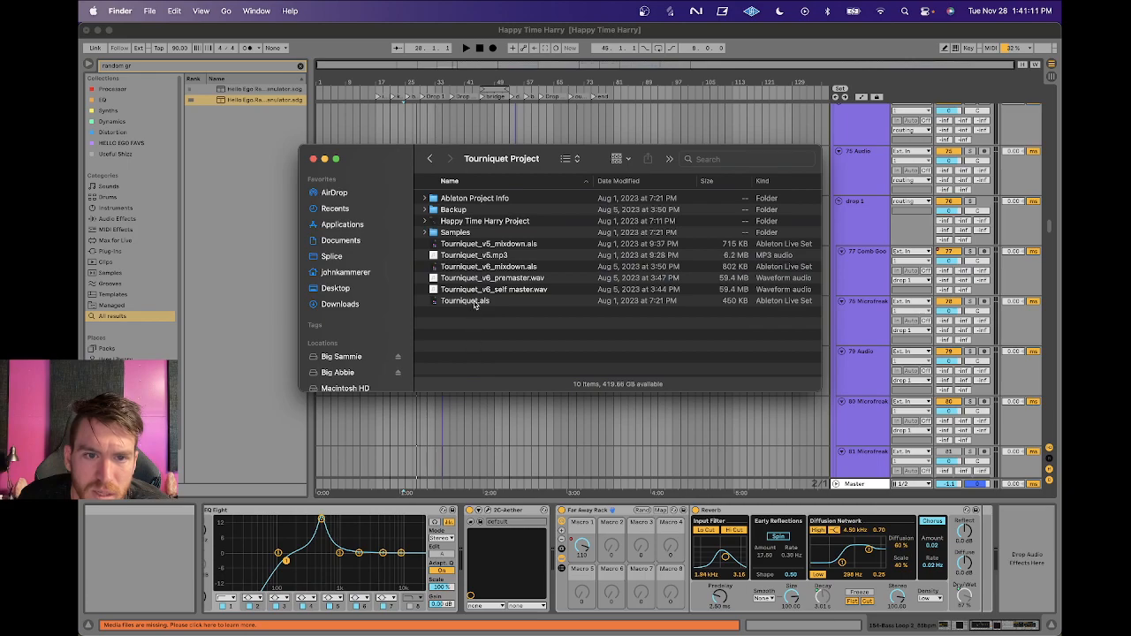
pyautogui.doubleClick(433, 267)
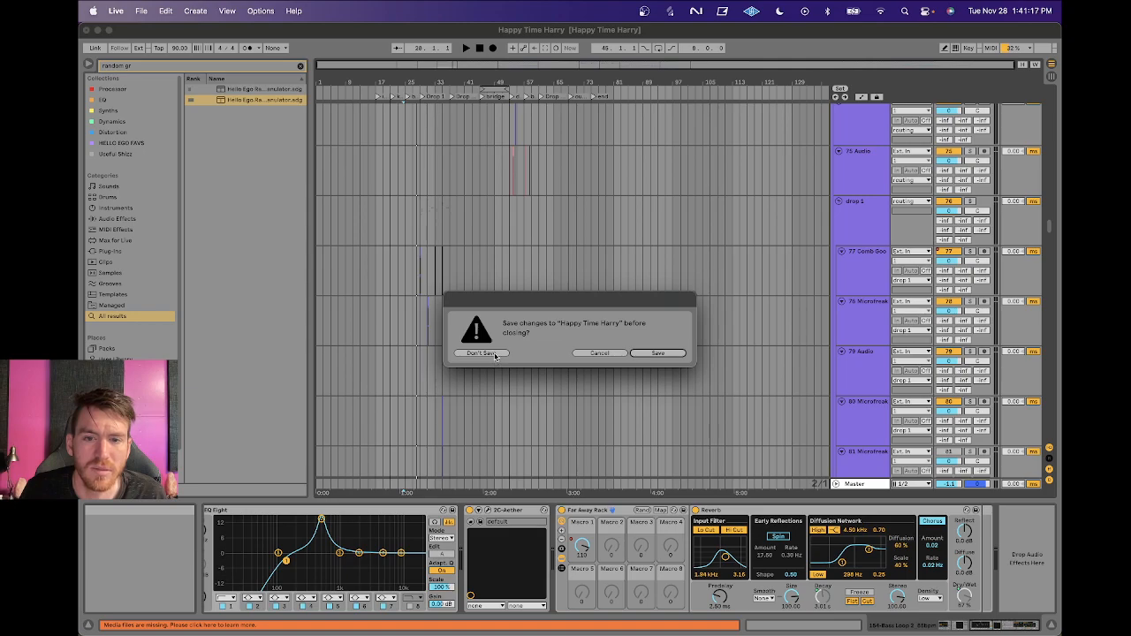
pyautogui.click(481, 353)
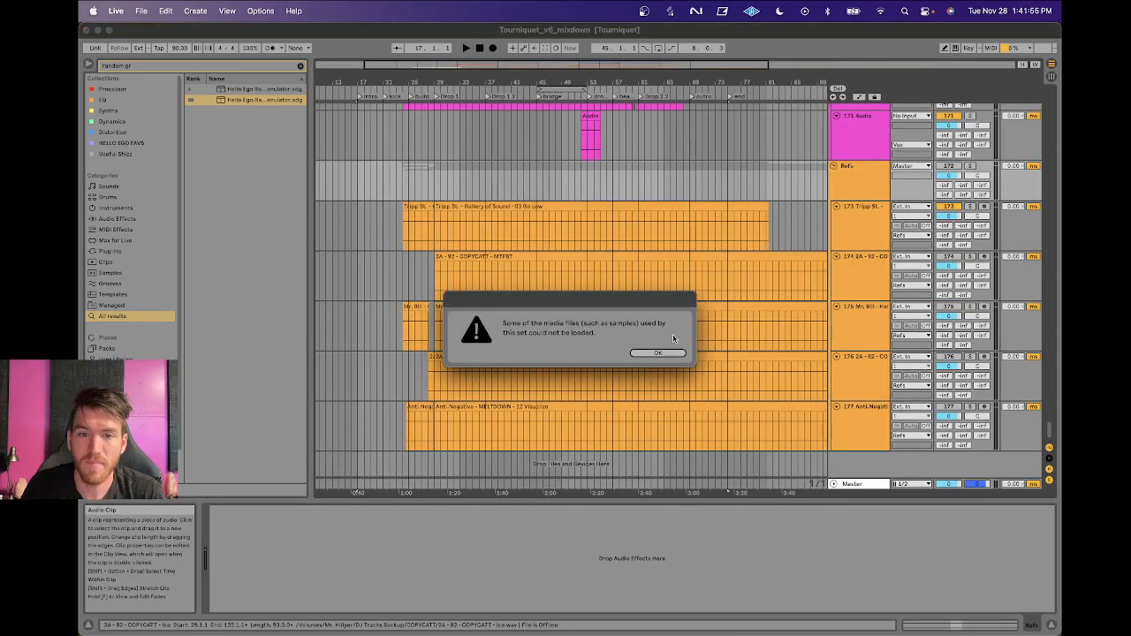
pyautogui.click(657, 352)
# Select and fold the Refs group at the end of the arrangement.
pyautogui.click(873, 184)
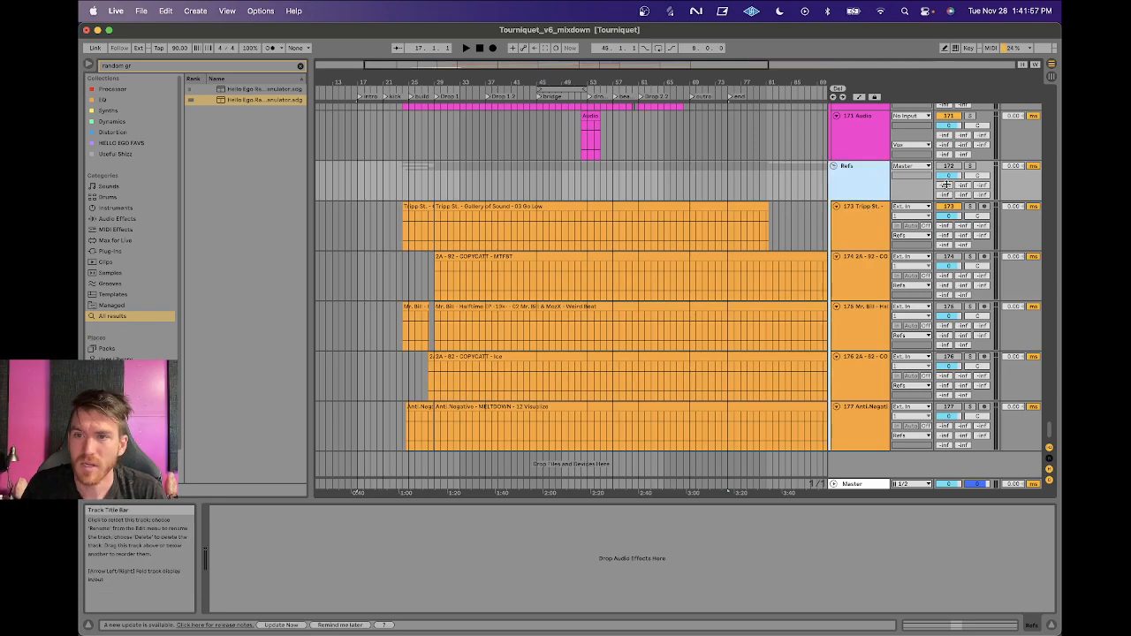
pyautogui.click(834, 167)
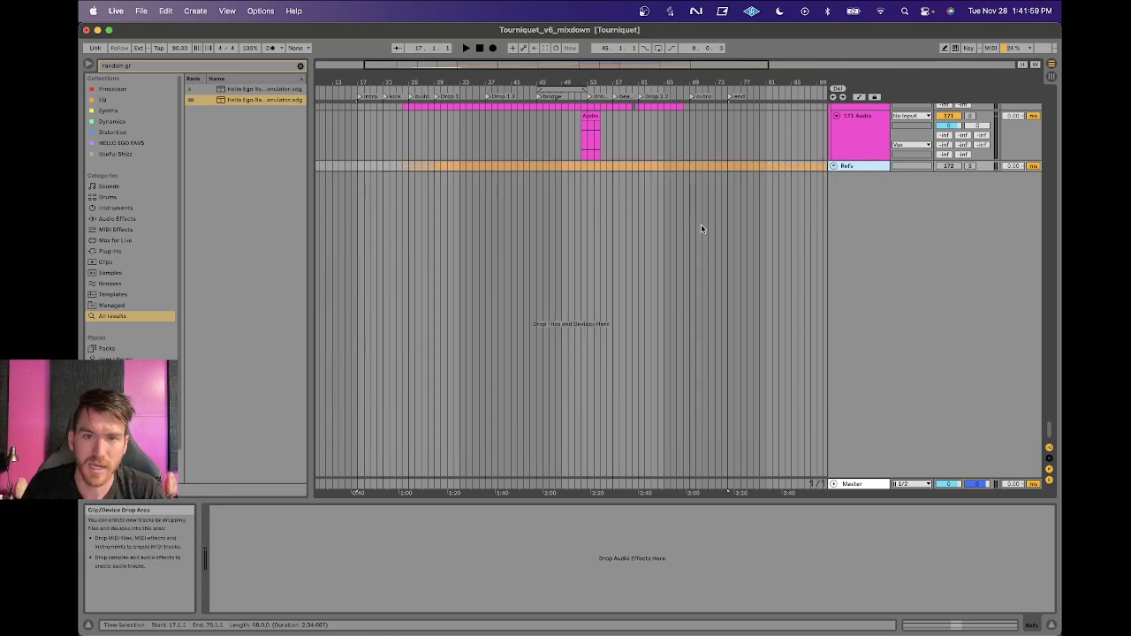
# Look through the arrangement's tracks up to the Drums group, then back down through Snares, Percs and the bass tracks.
pyautogui.scroll(6, 701, 224)
pyautogui.scroll(20, 702, 228)
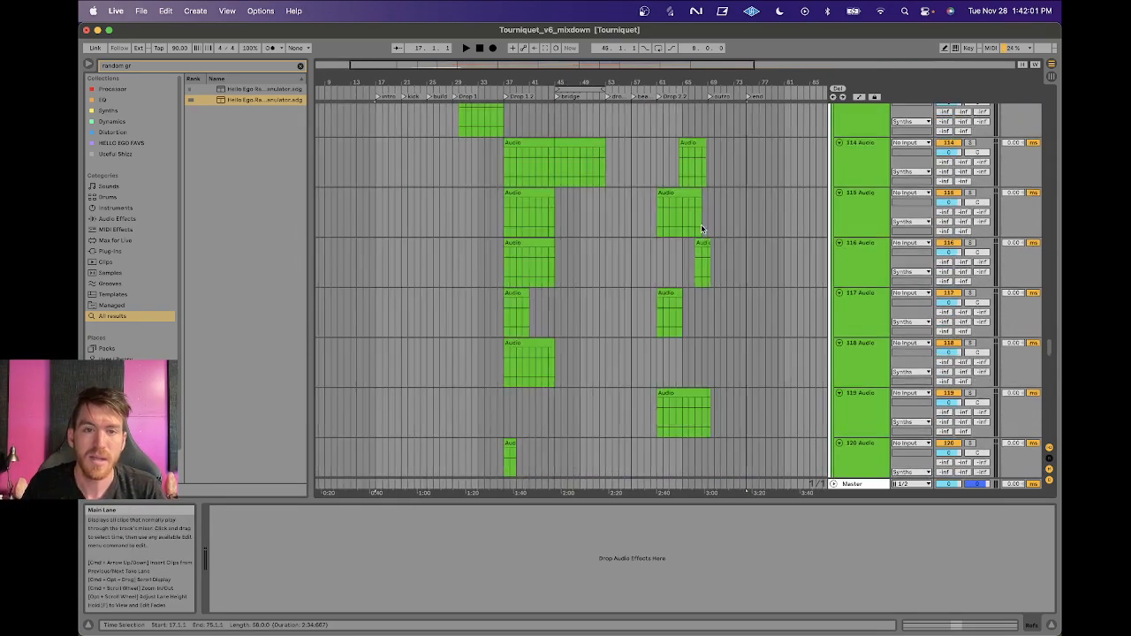
pyautogui.scroll(15, 702, 230)
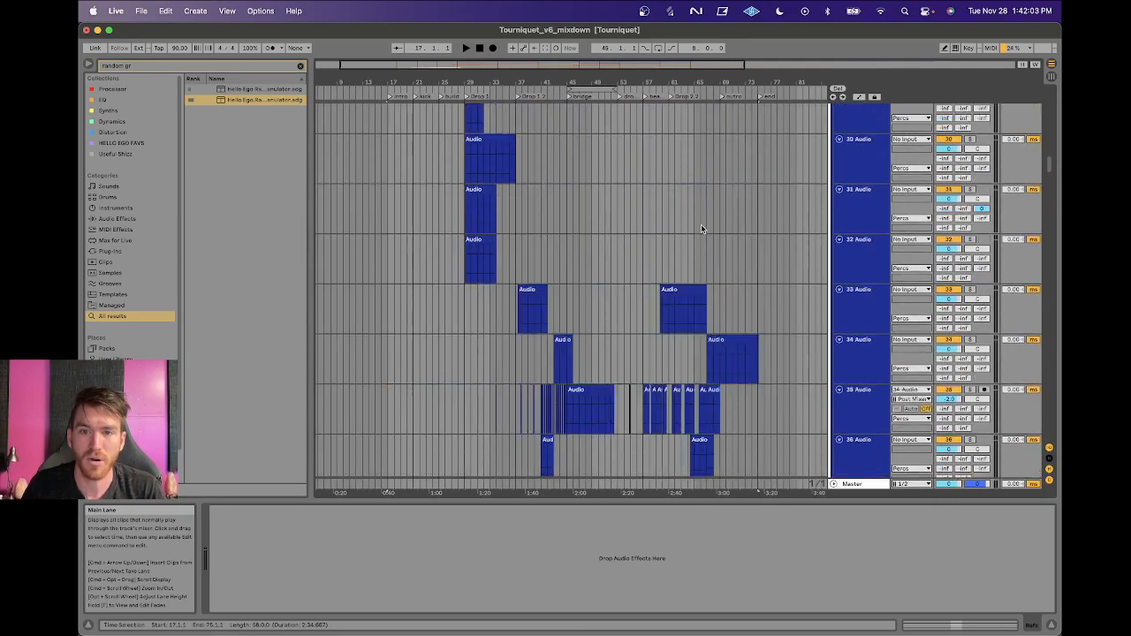
pyautogui.scroll(8, 700, 228)
pyautogui.click(536, 191)
pyautogui.scroll(10, 537, 190)
pyautogui.hscroll(2, 592, 286)
pyautogui.hscroll(3, 592, 286)
pyautogui.hscroll(-2, 592, 286)
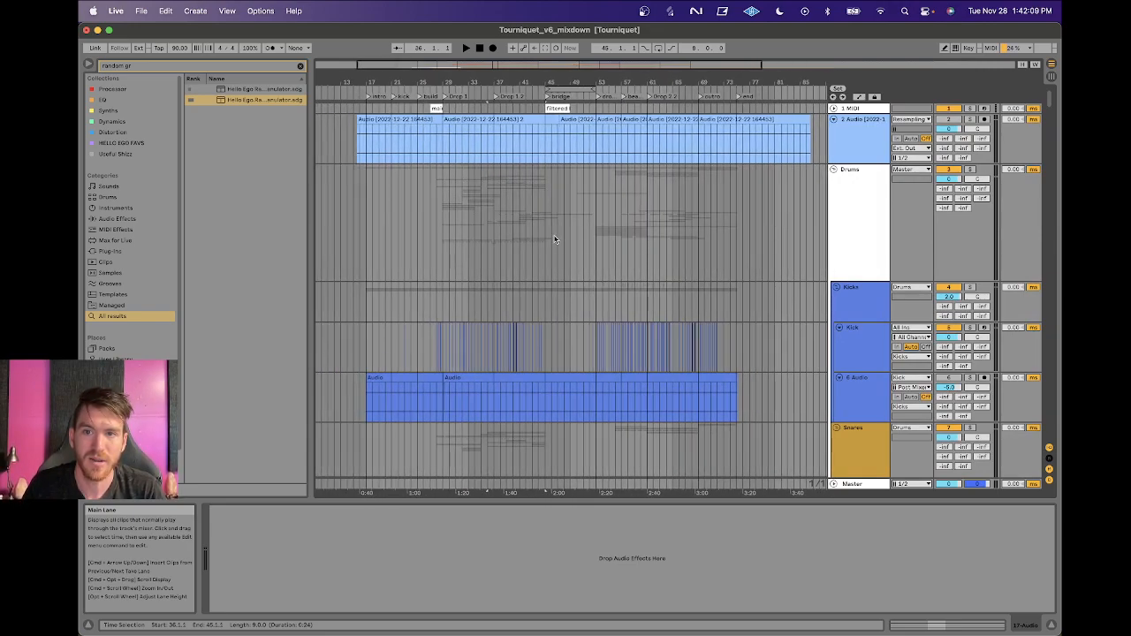
pyautogui.click(361, 244)
pyautogui.scroll(-10, 361, 244)
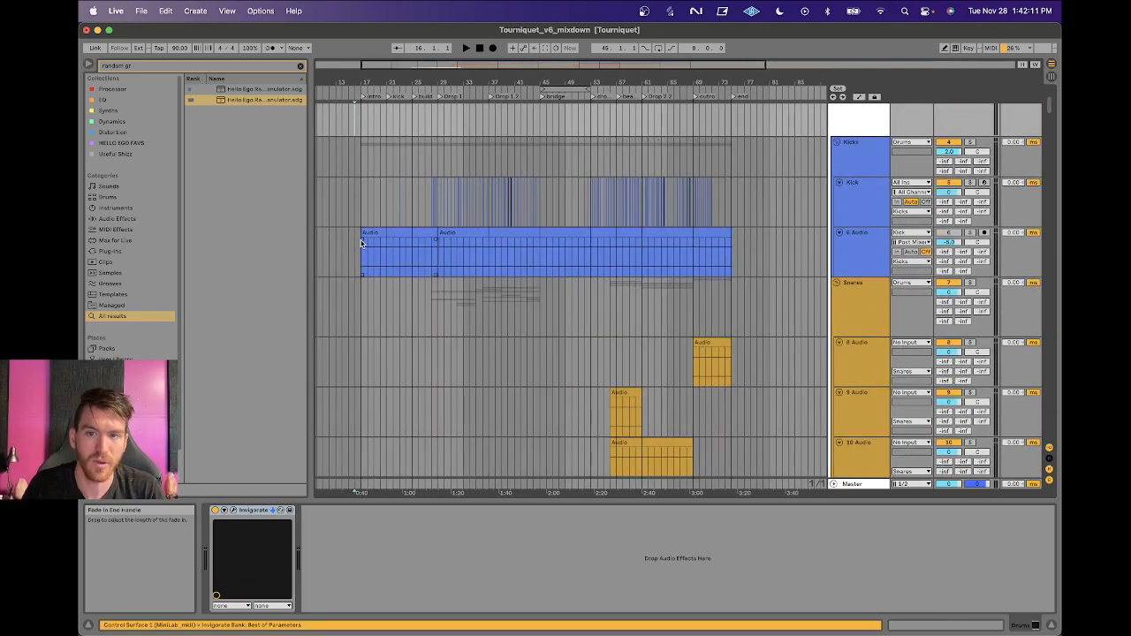
pyautogui.scroll(-6, 580, 257)
pyautogui.hscroll(-1, 581, 257)
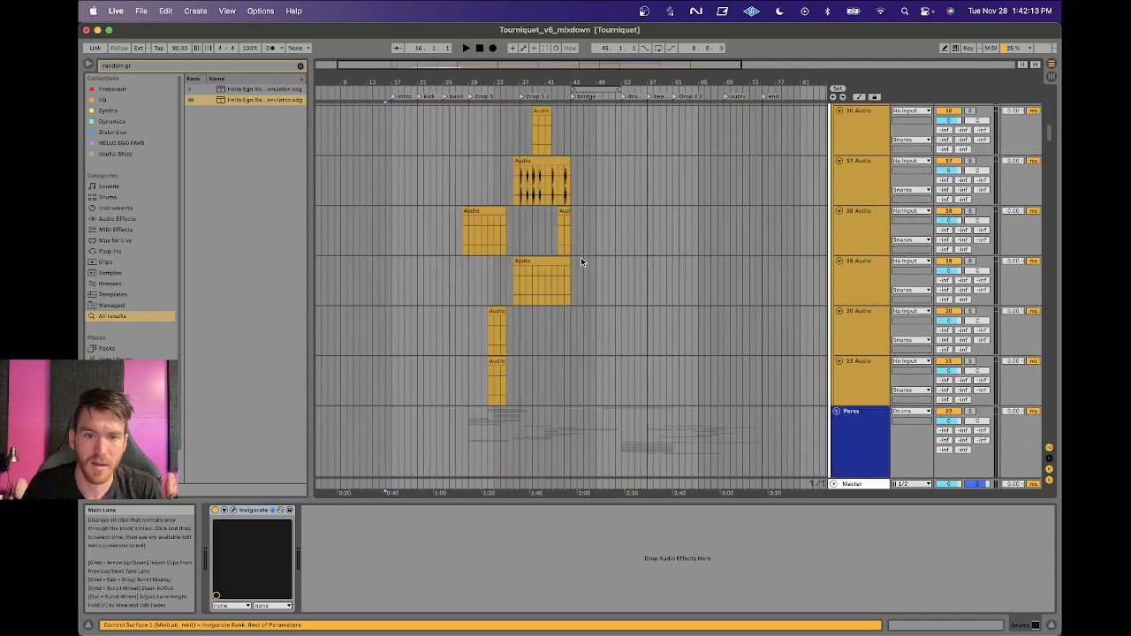
pyautogui.scroll(-20, 582, 287)
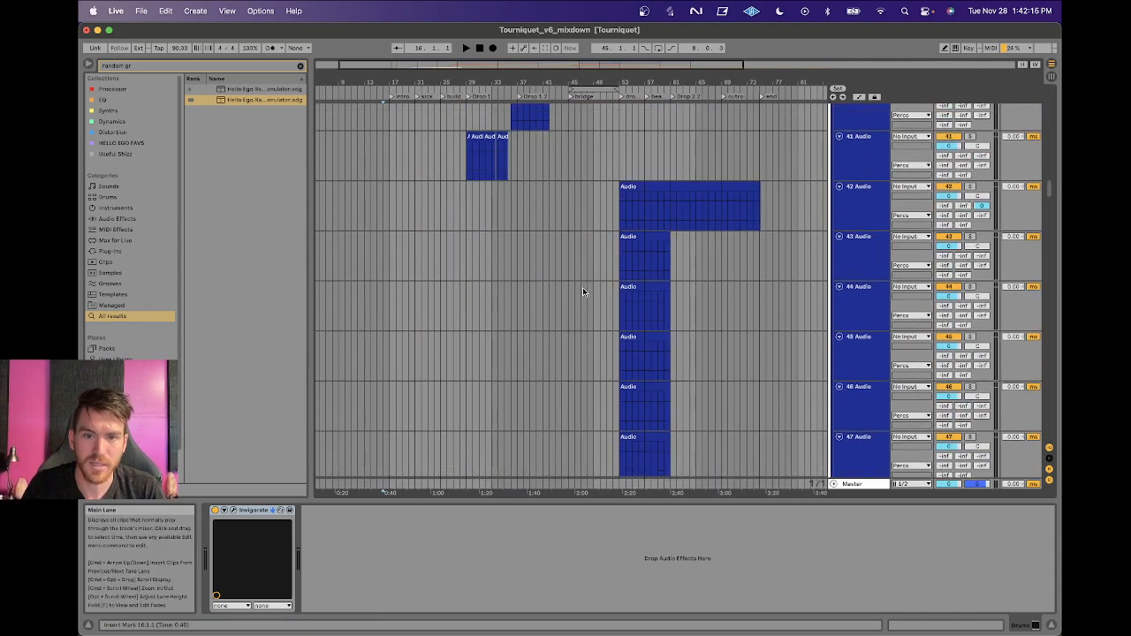
pyautogui.scroll(-10, 583, 287)
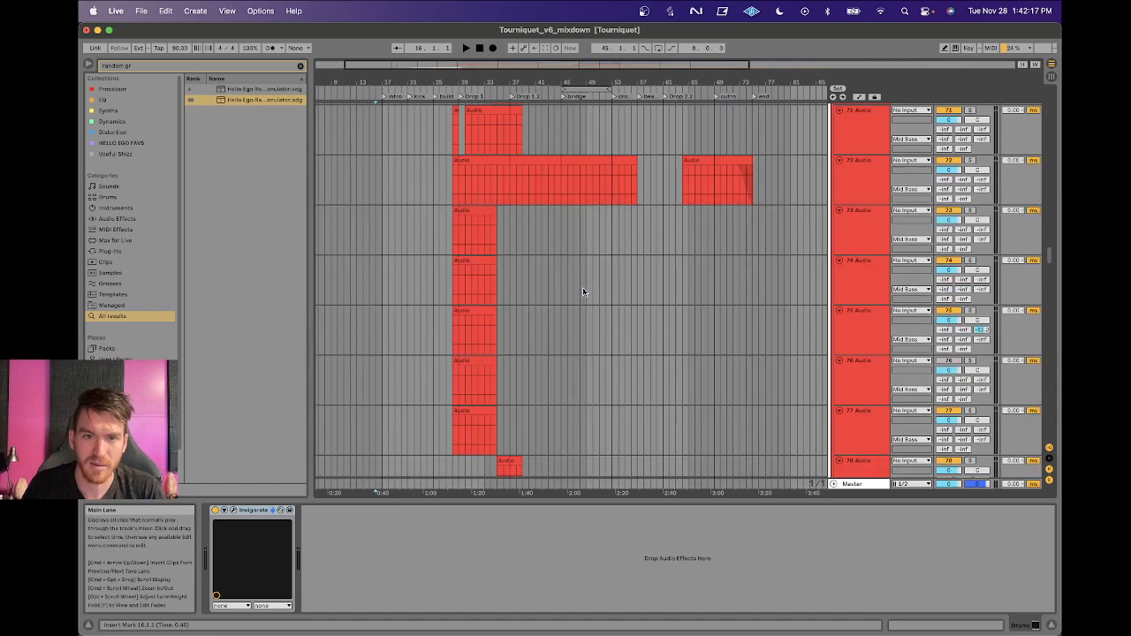
pyautogui.hscroll(-1, 582, 287)
pyautogui.scroll(-10, 582, 287)
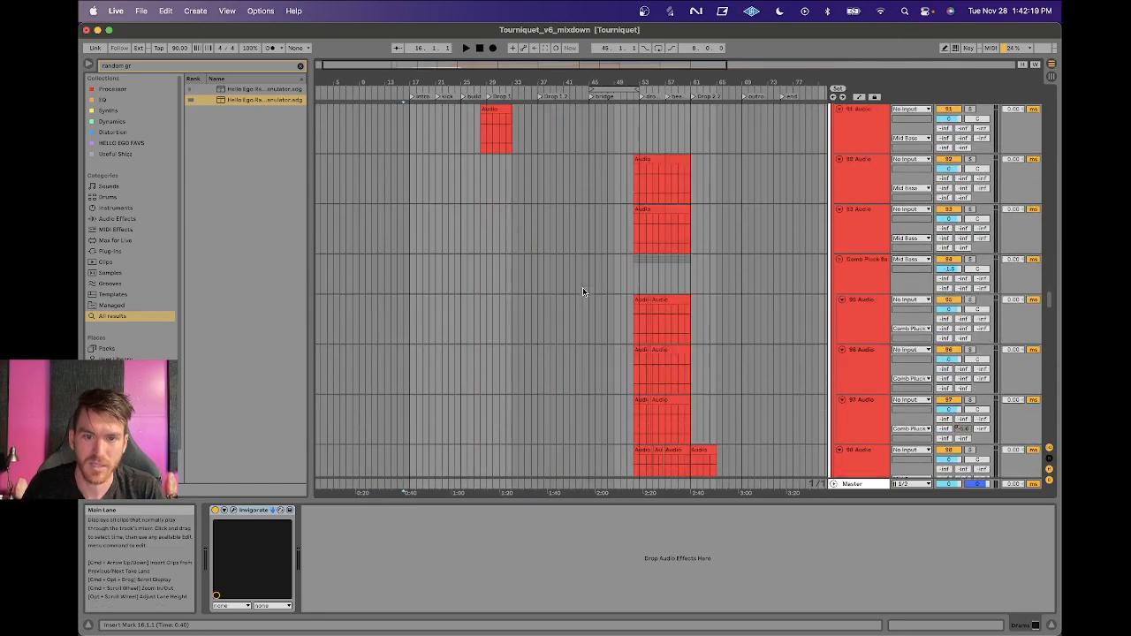
# Solo the Mid Bass group and play it from 29.1.1 at Drop 1.
pyautogui.scroll(20, 583, 287)
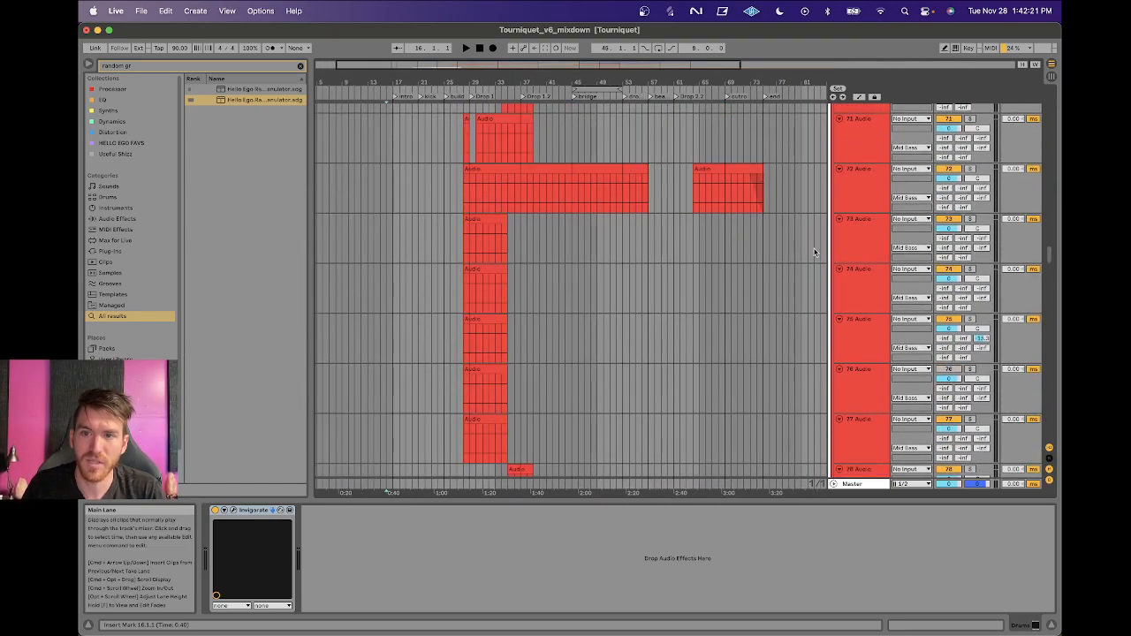
pyautogui.scroll(-4, 844, 248)
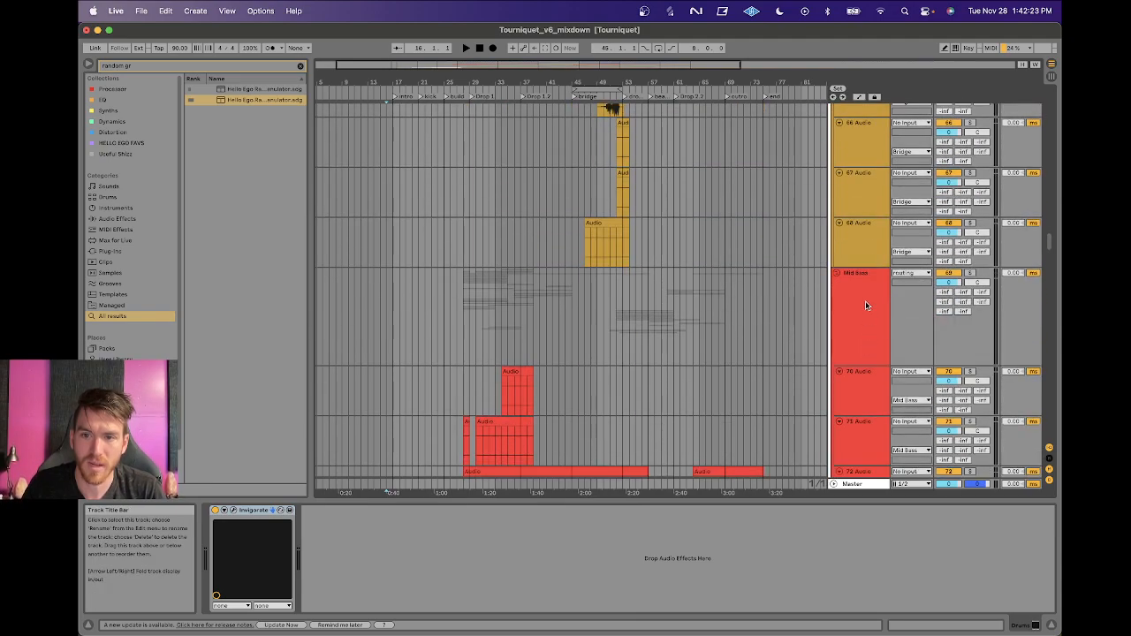
pyautogui.click(865, 305)
pyautogui.scroll(-3, 456, 244)
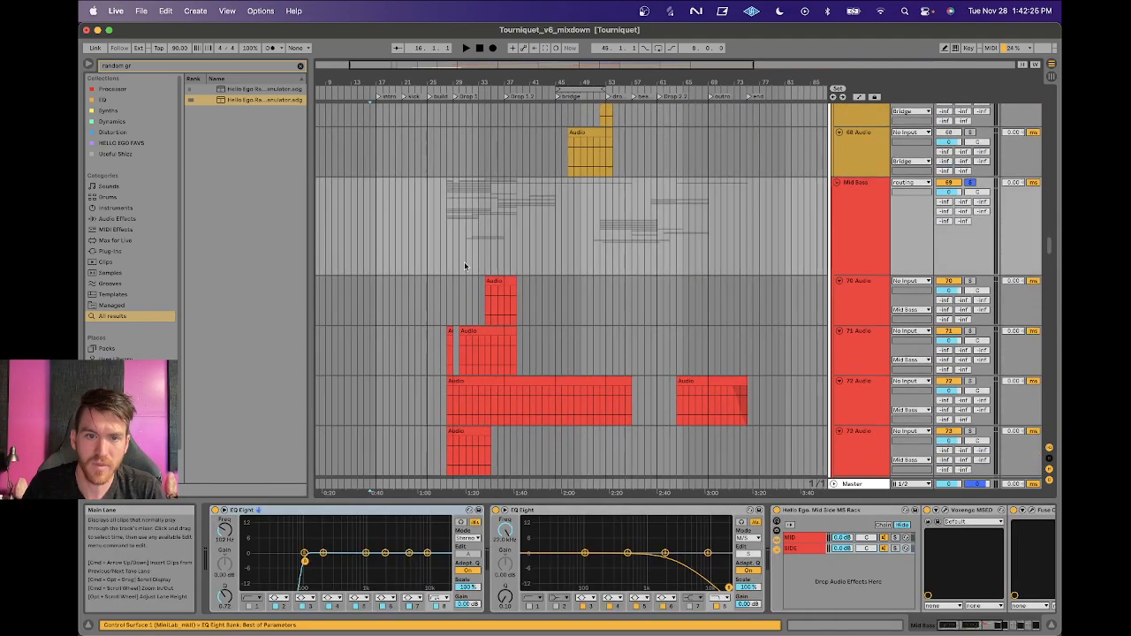
pyautogui.click(458, 239)
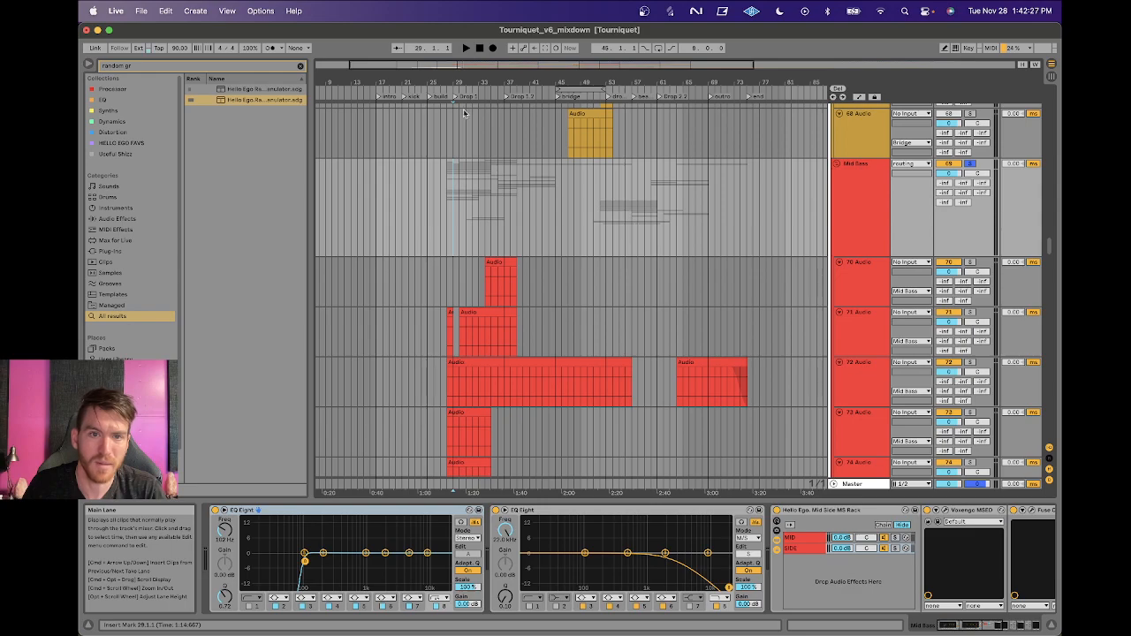
pyautogui.press('space')
pyautogui.press('+')
pyautogui.press('+')
pyautogui.press('+')
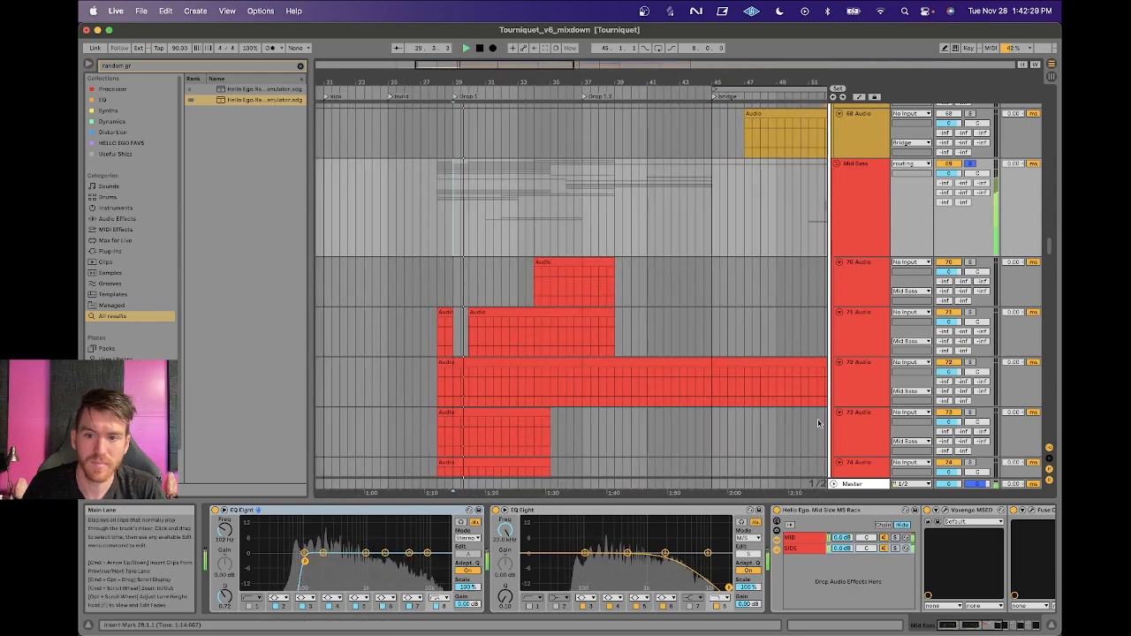
# Pause playback to display the Master track's device chain, and resume playing.
pyautogui.press('space')
pyautogui.click(851, 484)
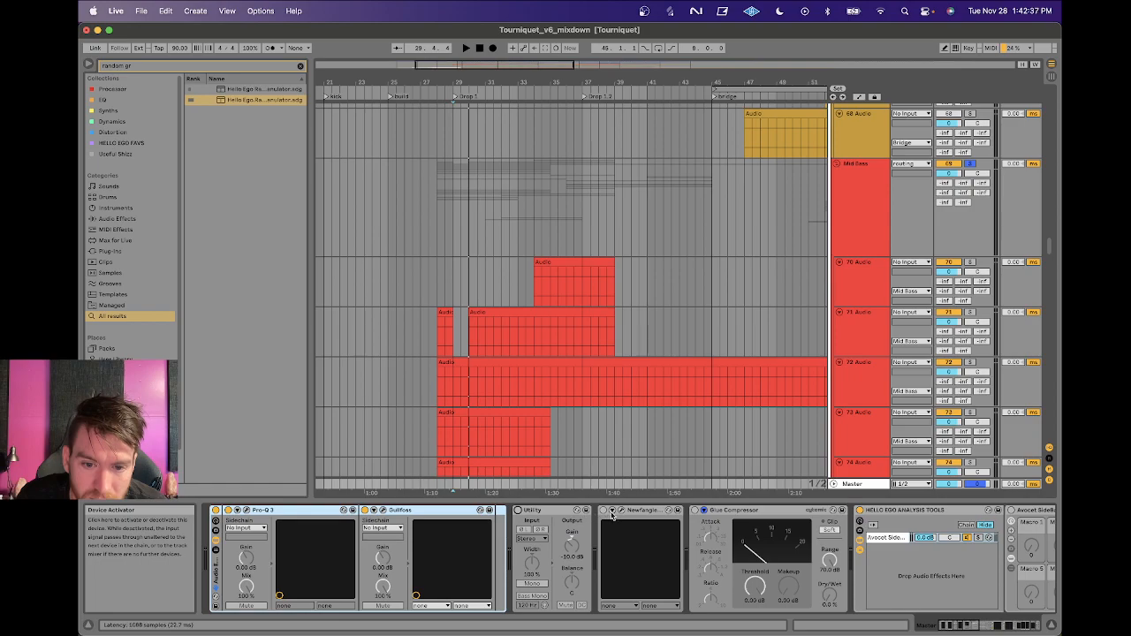
pyautogui.press('space')
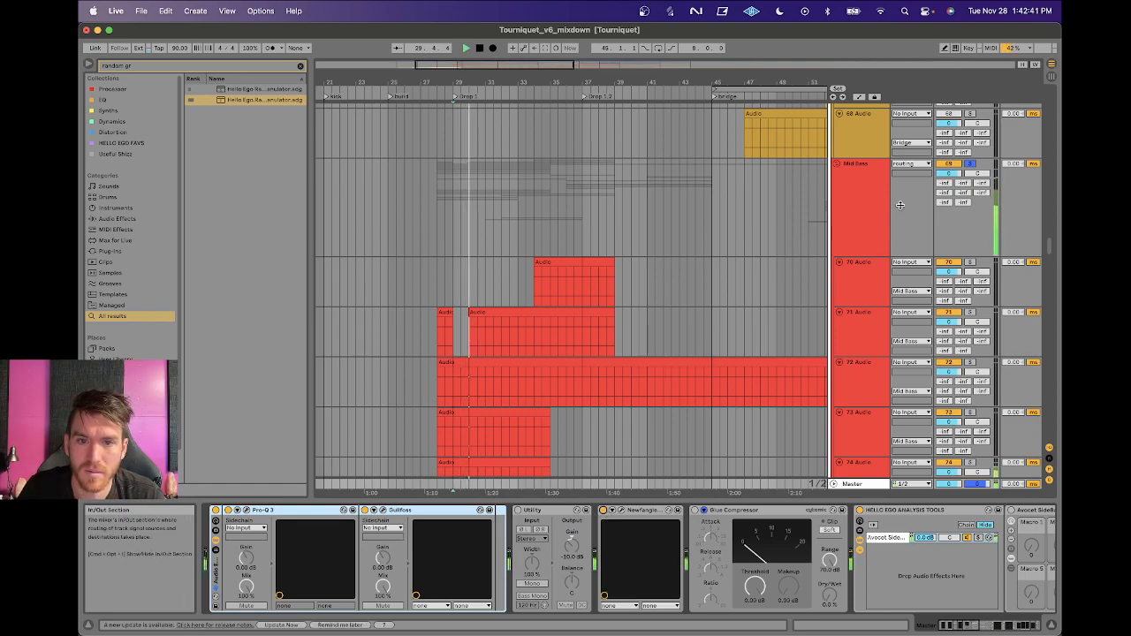
# Select the Drop 1 clips on tracks 77, 76 and 75 Audio in turn during playback, and stop playing.
pyautogui.scroll(-10, 623, 256)
pyautogui.scroll(-2, 487, 220)
pyautogui.click(498, 303)
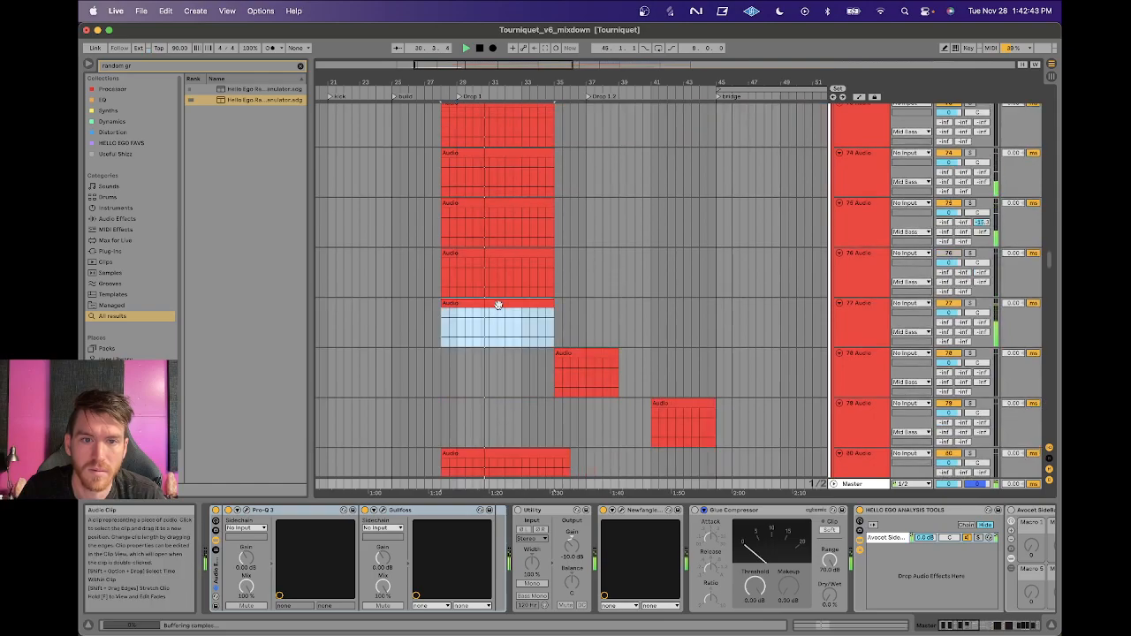
pyautogui.click(495, 253)
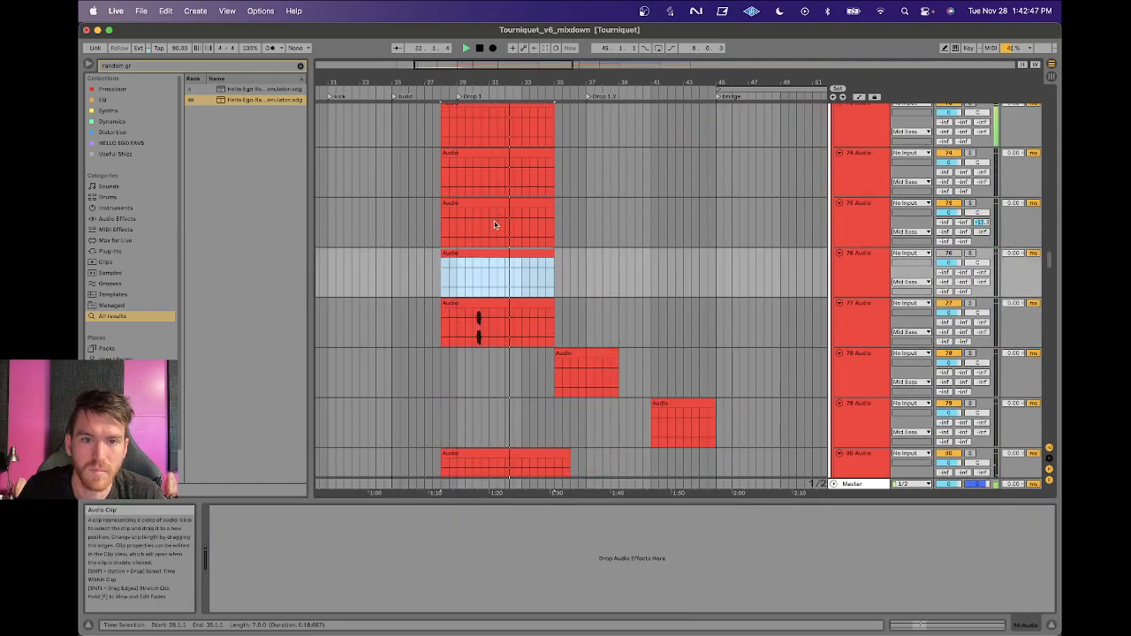
pyautogui.click(487, 202)
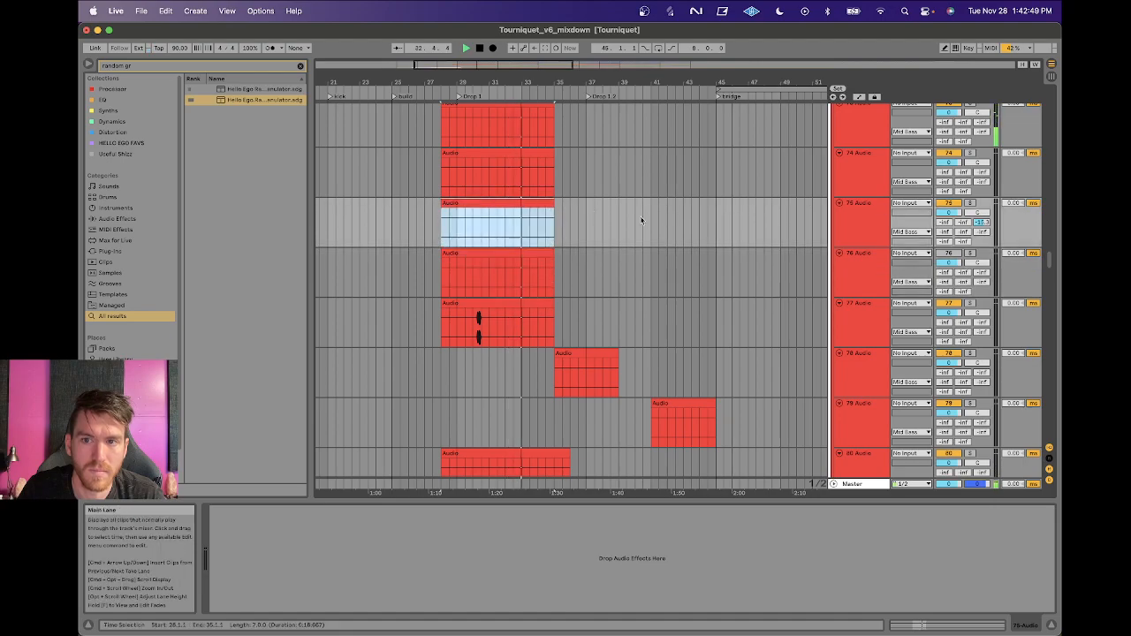
pyautogui.scroll(3, 641, 221)
pyautogui.hscroll(-1, 642, 221)
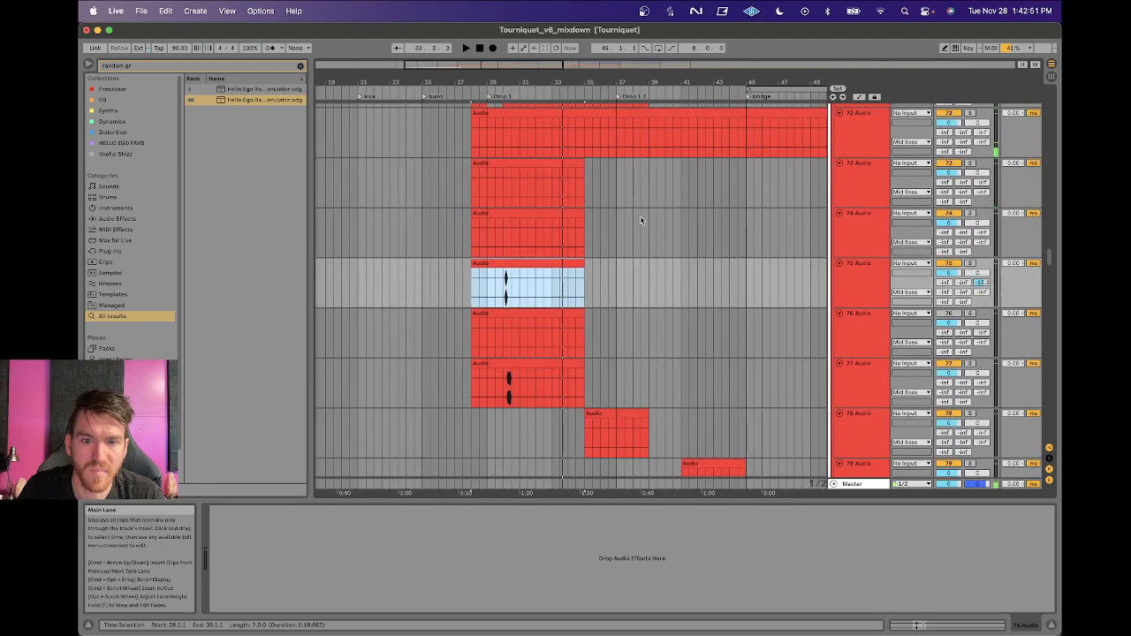
# Select the long frozen audio clip on the Sub track, followed by the short one at the start of Drop 1.
pyautogui.scroll(-10, 641, 221)
pyautogui.hscroll(1, 642, 221)
pyautogui.scroll(-10, 642, 220)
pyautogui.hscroll(-1, 641, 221)
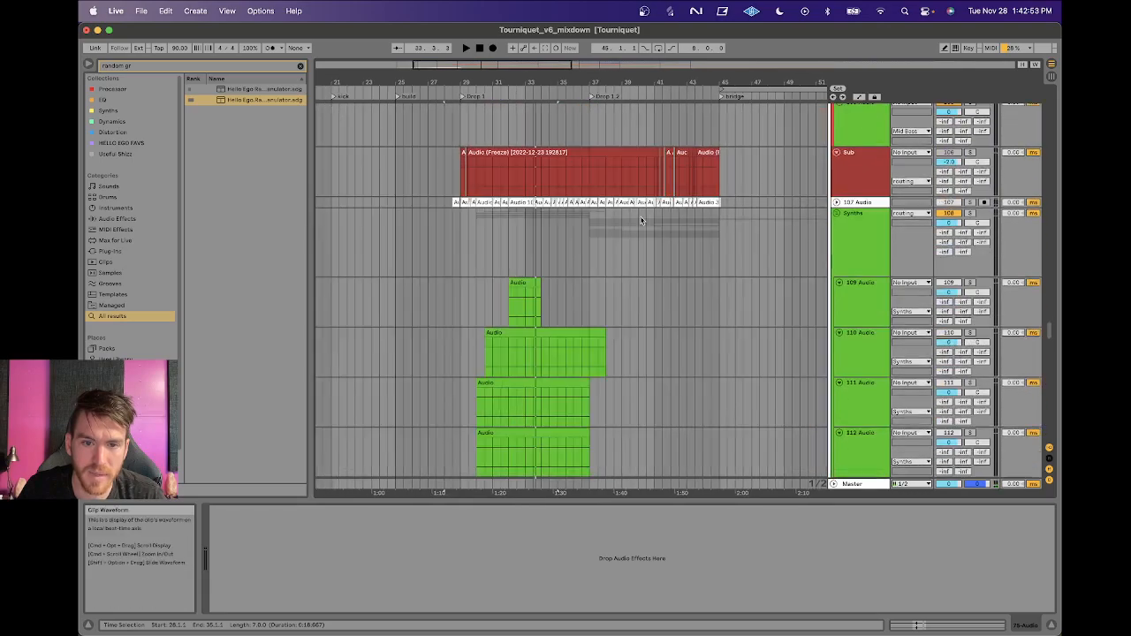
pyautogui.scroll(5, 695, 174)
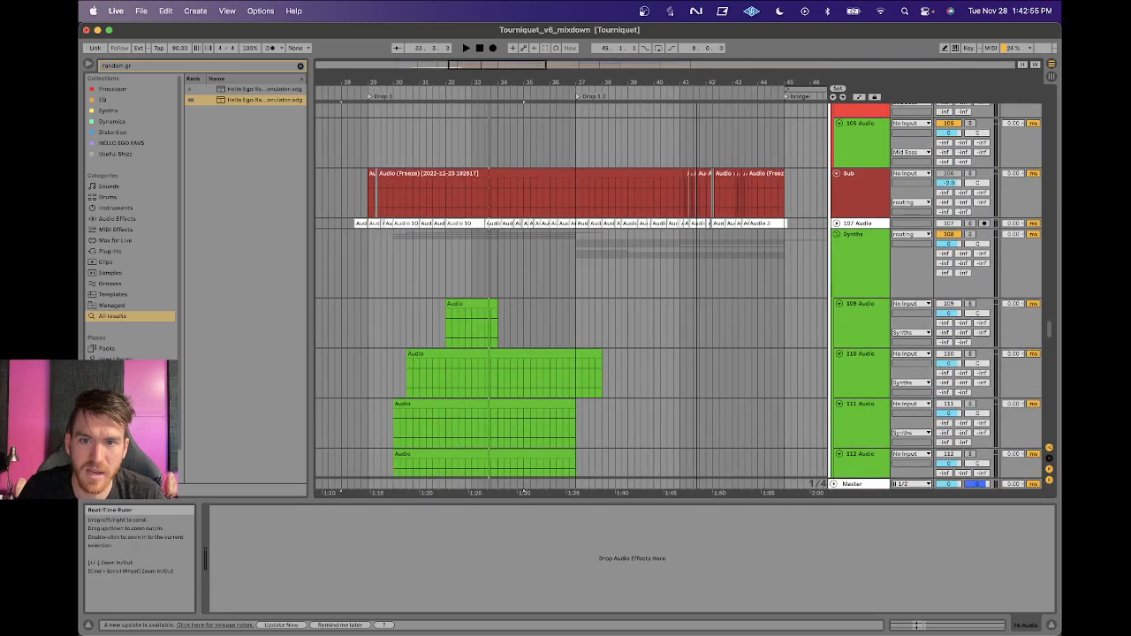
pyautogui.click(621, 174)
pyautogui.hscroll(-10, 621, 174)
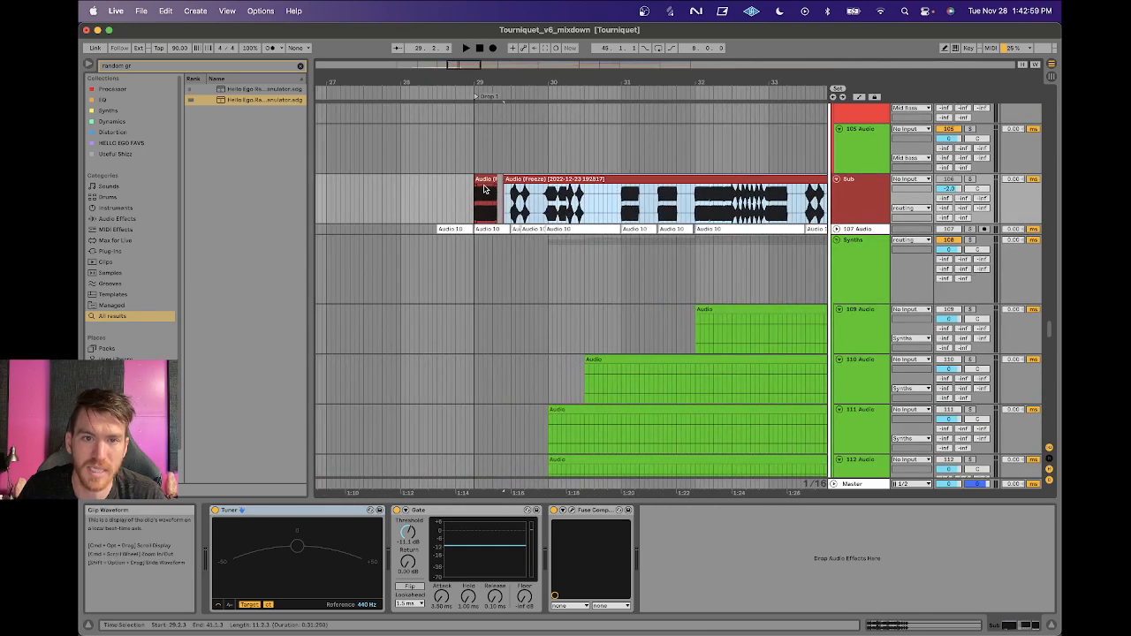
pyautogui.click(482, 179)
# Unfold the 107 Audio track below Sub and place the insert marker on it at 29.1.1.
pyautogui.click(836, 229)
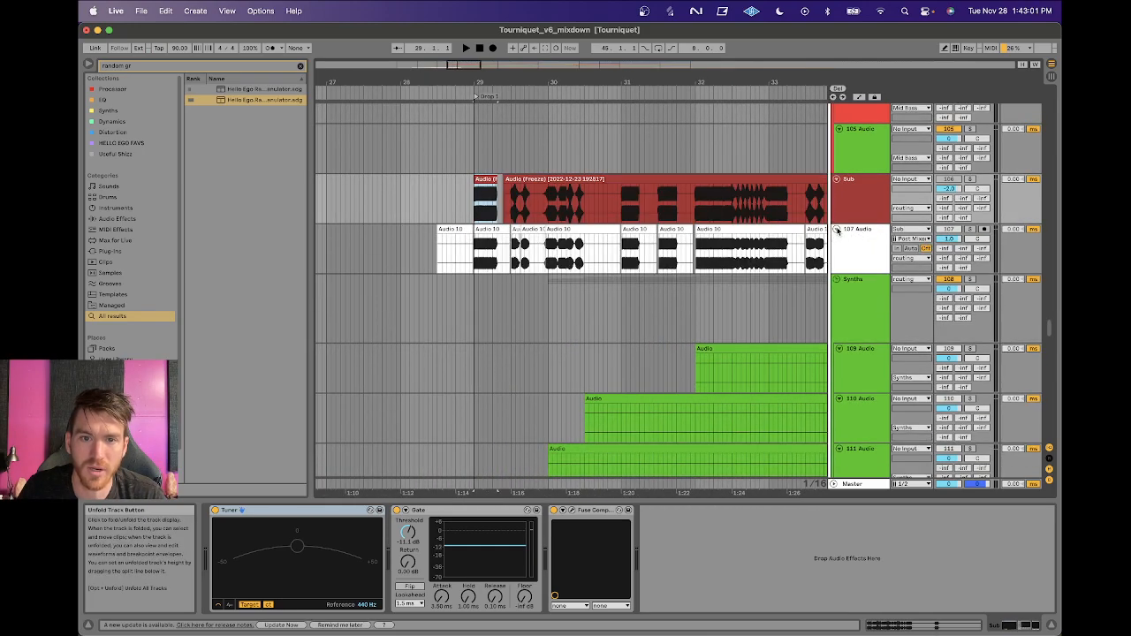
pyautogui.click(475, 258)
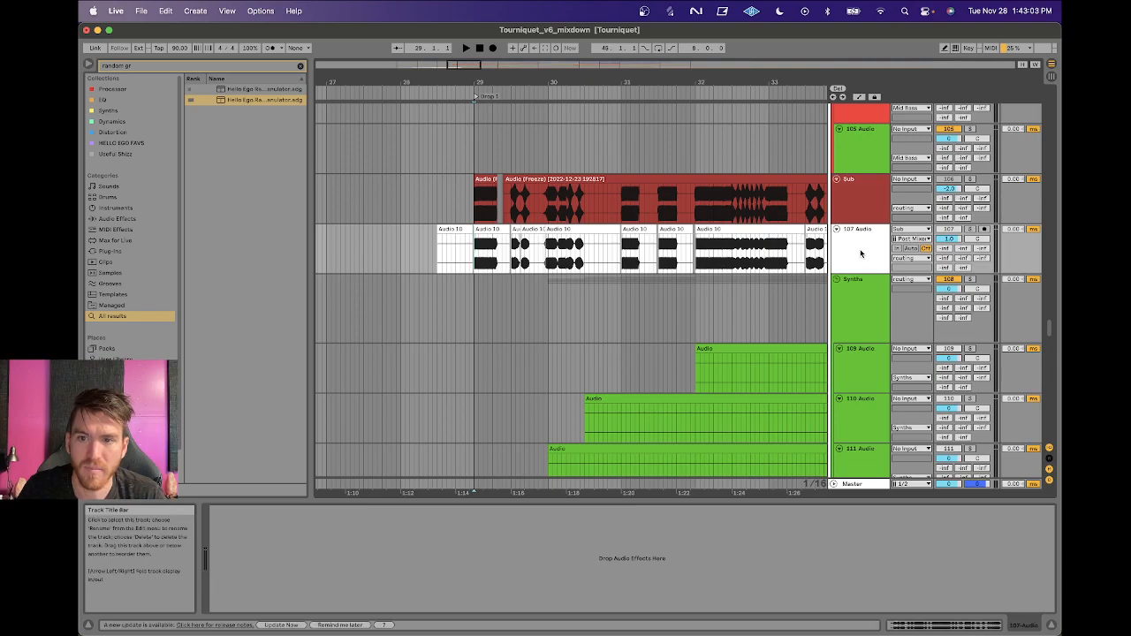
pyautogui.scroll(4, 862, 254)
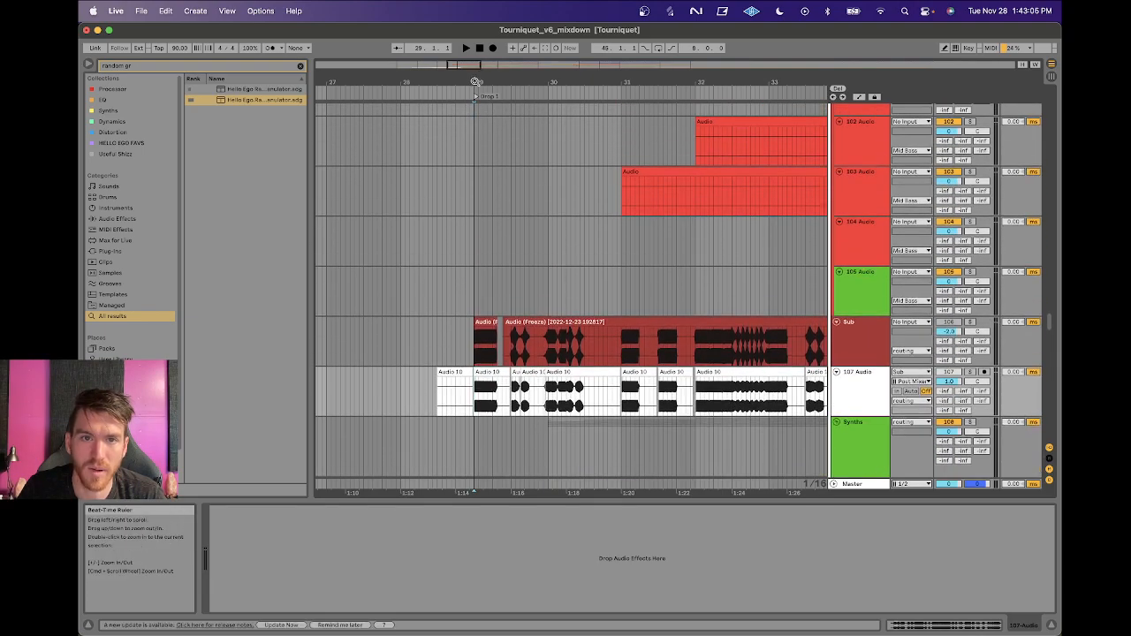
pyautogui.moveTo(478, 87); pyautogui.dragTo(480, 104)
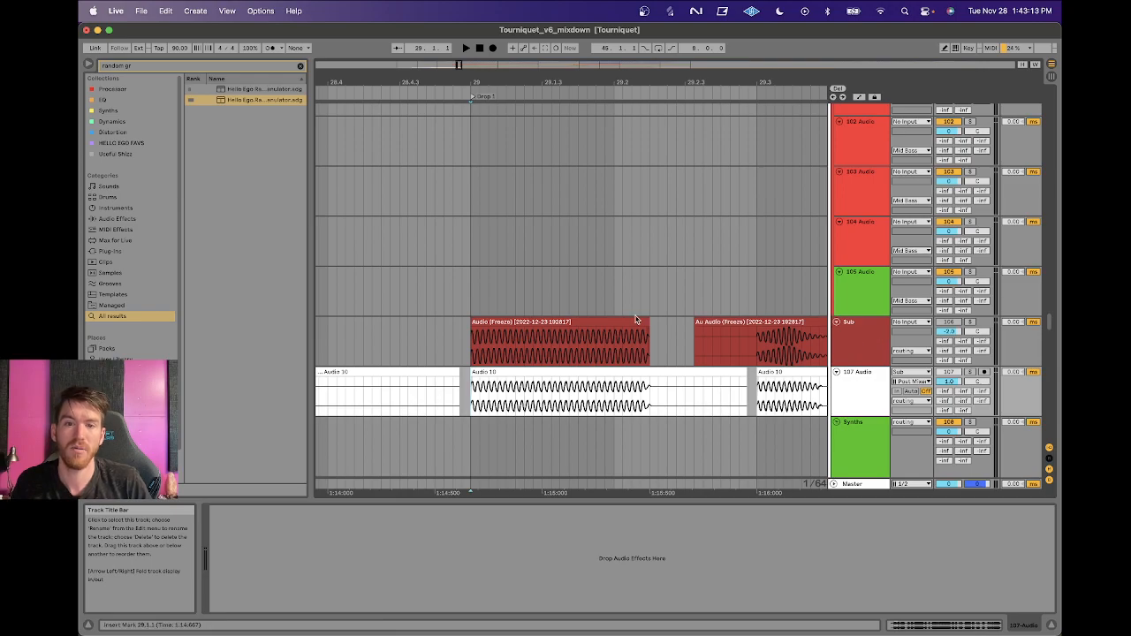
# Select the Sub track's frozen clip at bar 29 and solo the 107 Audio track.
pyautogui.click(618, 322)
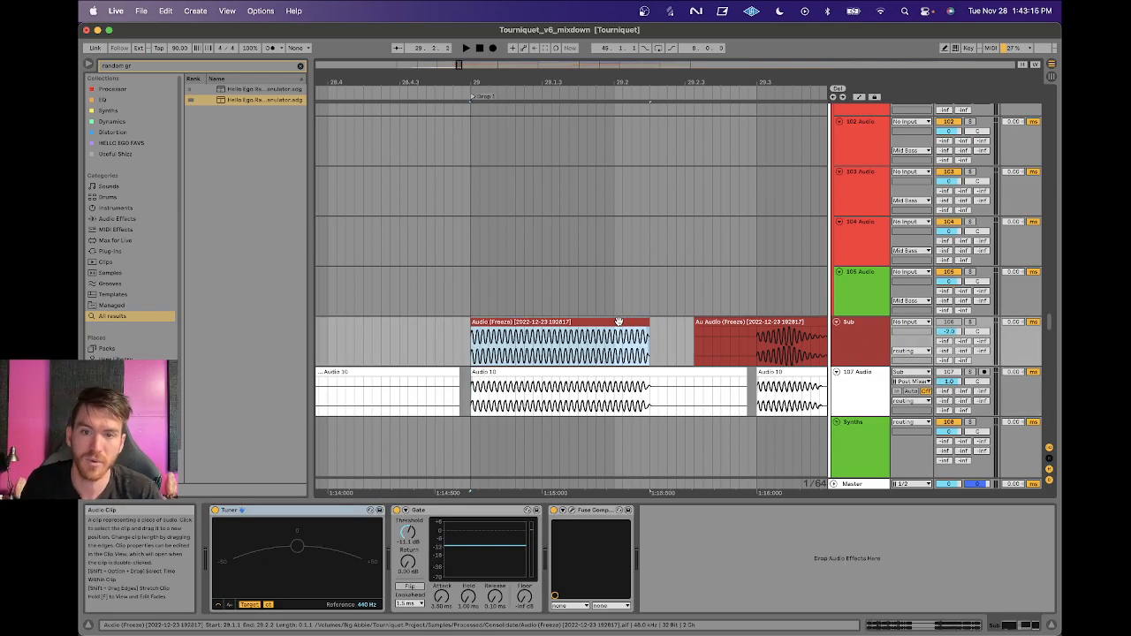
pyautogui.scroll(5, 619, 322)
pyautogui.scroll(-8, 618, 322)
pyautogui.scroll(4, 618, 322)
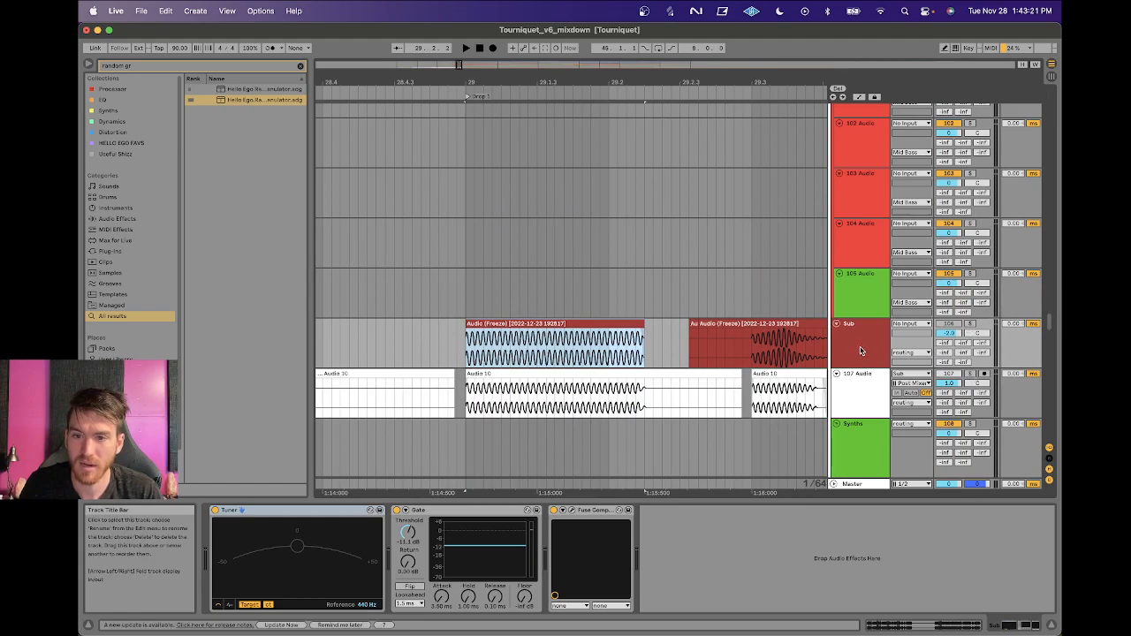
pyautogui.click(971, 374)
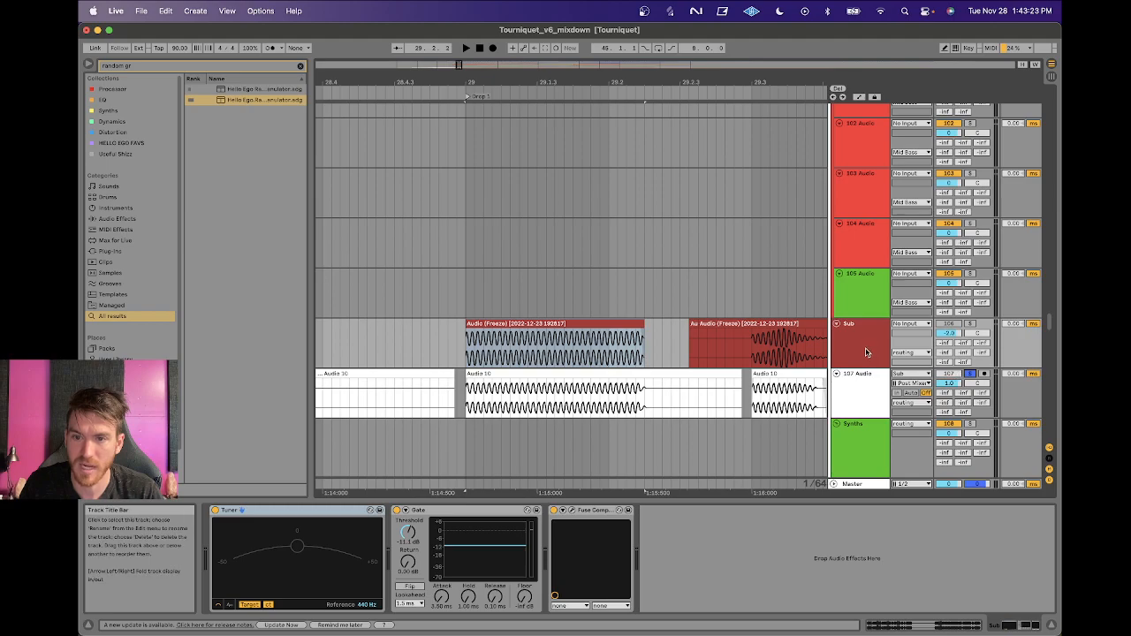
# Play the 107 Audio clip at bar 29, and open the Sub track's Fuse Compressor window and close it again.
pyautogui.click(586, 371)
pyautogui.press('space')
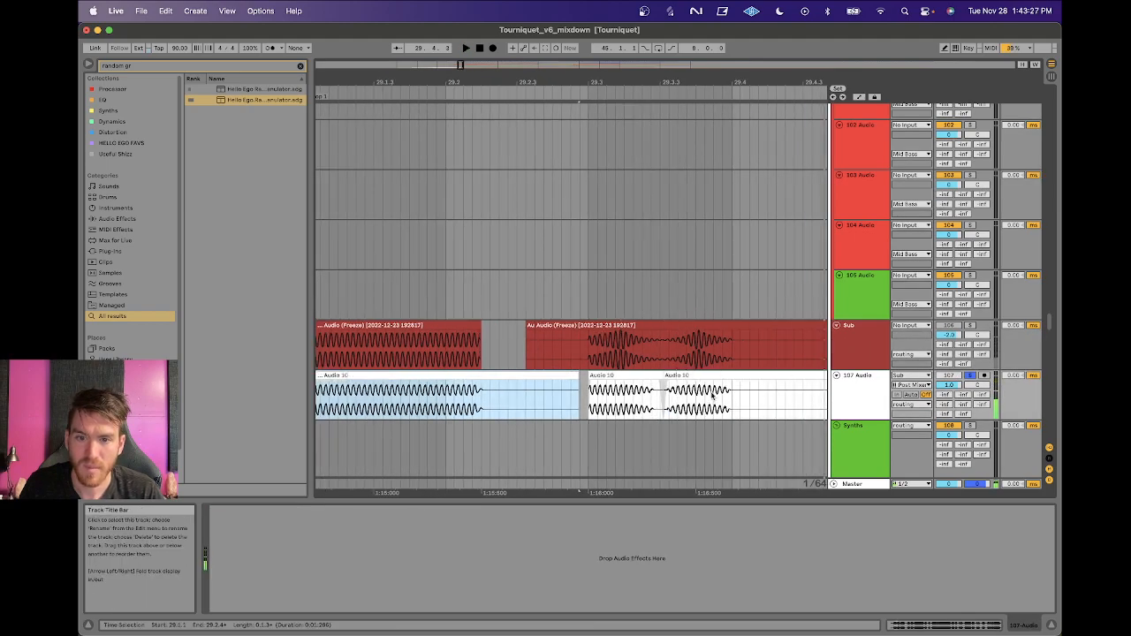
pyautogui.click(877, 346)
pyautogui.click(563, 510)
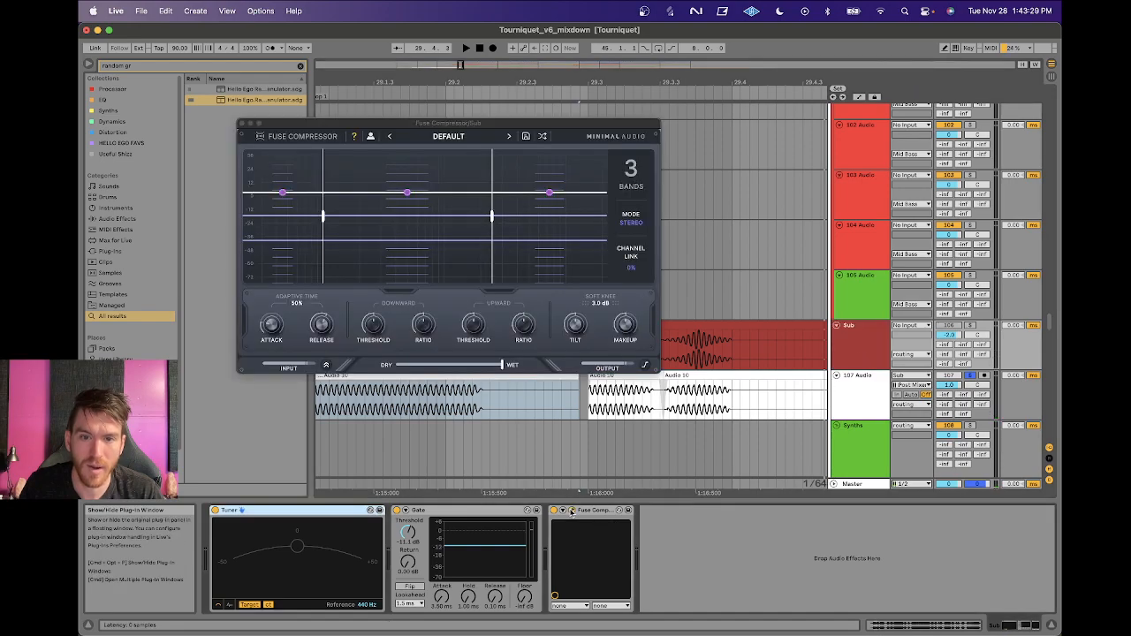
pyautogui.click(242, 124)
# Play the soloed 107 Audio track from bar 29 through bar 30, and select that track.
pyautogui.press('space')
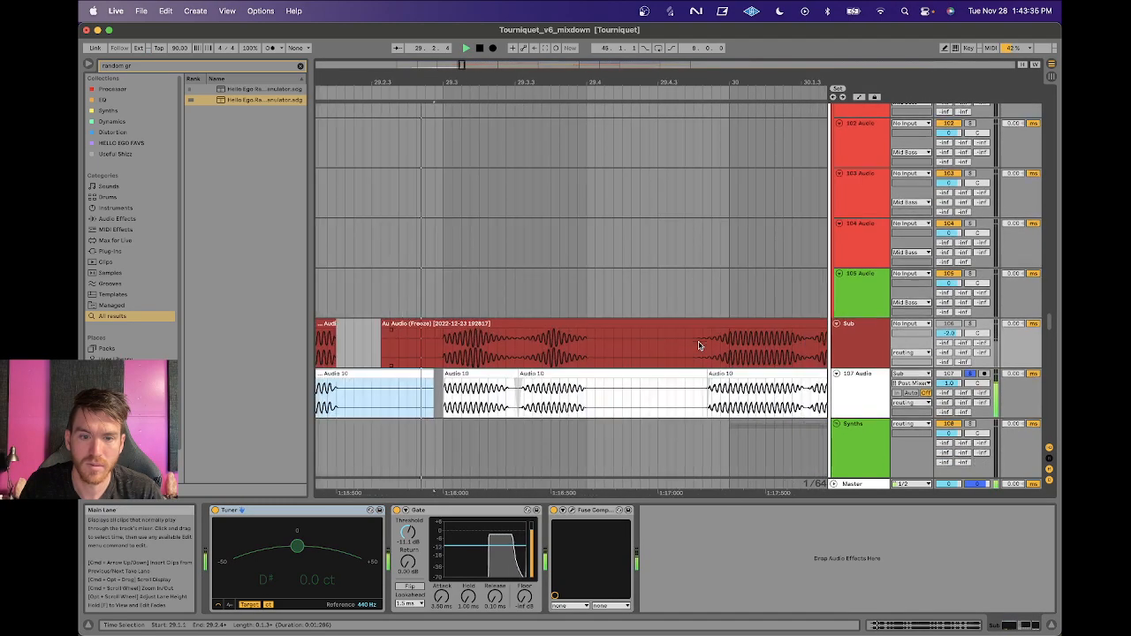
pyautogui.click(859, 396)
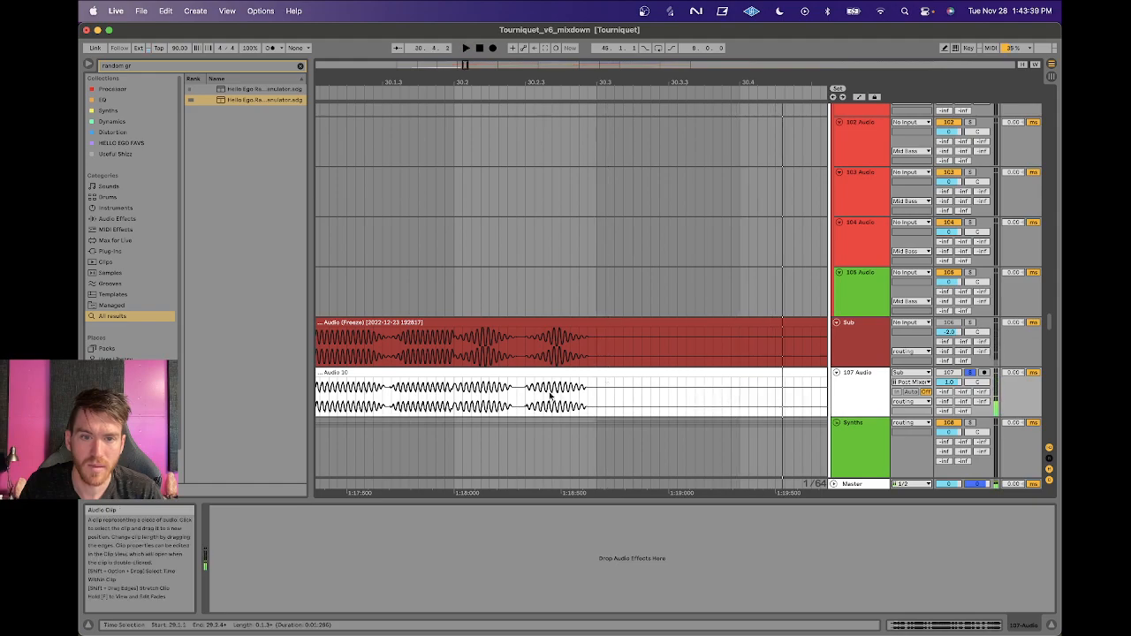
pyautogui.hscroll(-3, 540, 381)
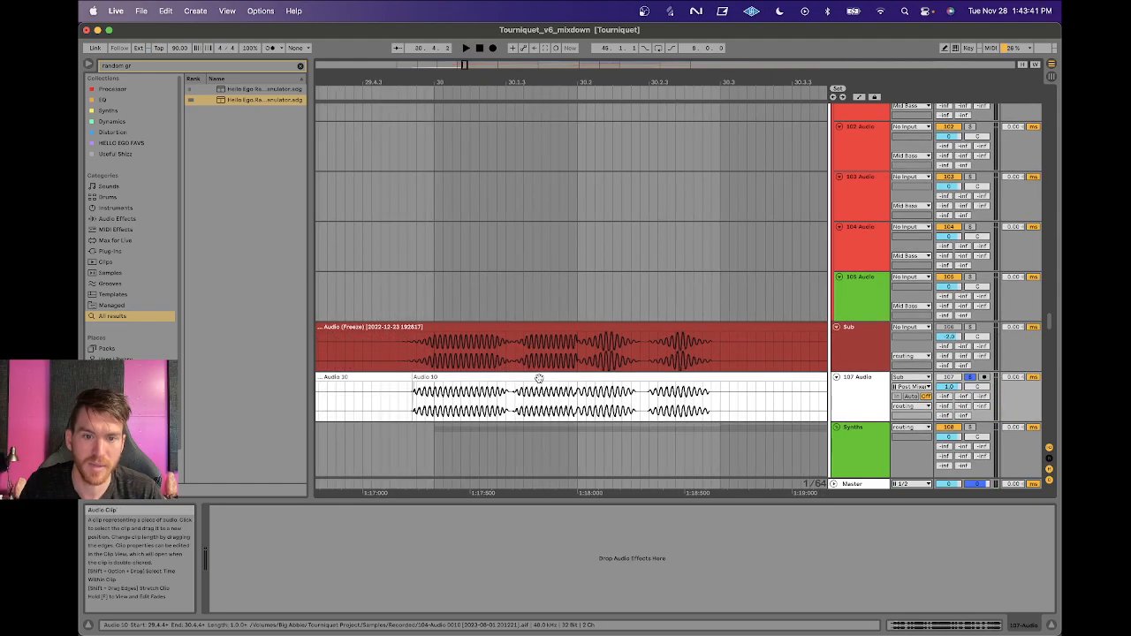
# Try to split the Sub track's frozen clip at 30.2.1 and lengthen the fade-out on its first part.
pyautogui.click(578, 344)
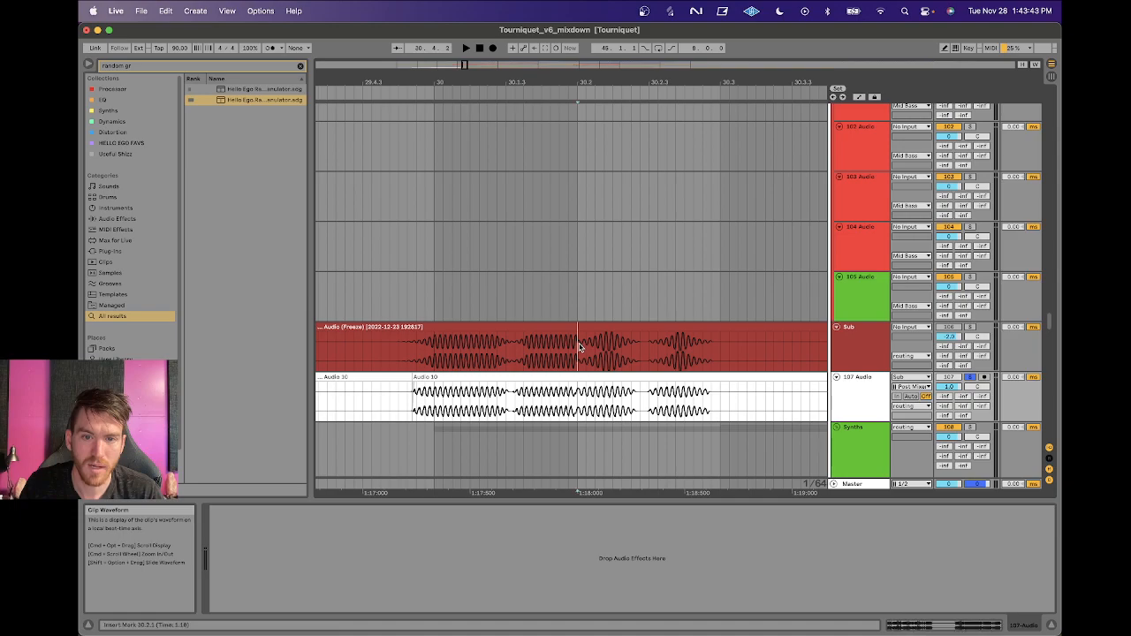
pyautogui.press('super+e')
pyautogui.moveTo(575, 337); pyautogui.dragTo(543, 336)
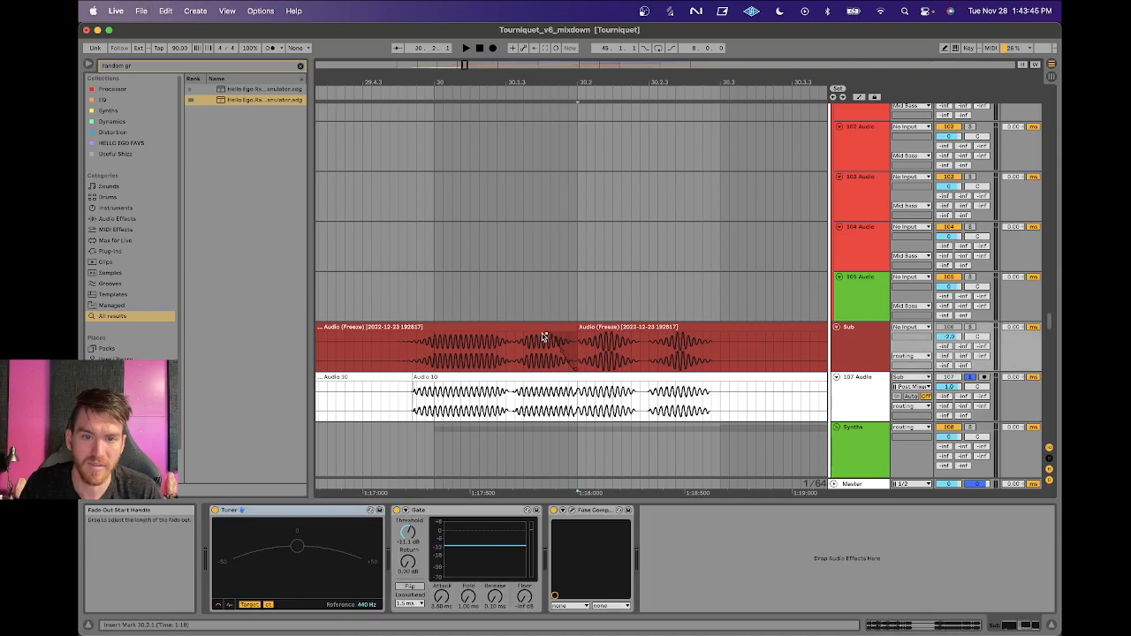
pyautogui.press('super+z')
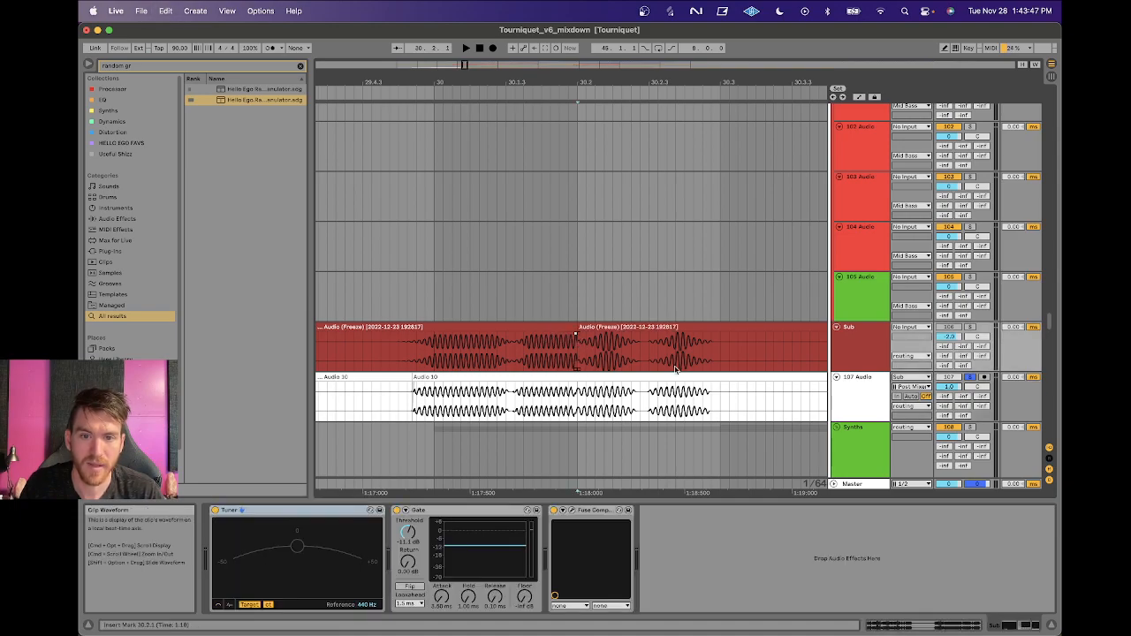
pyautogui.press('super+z')
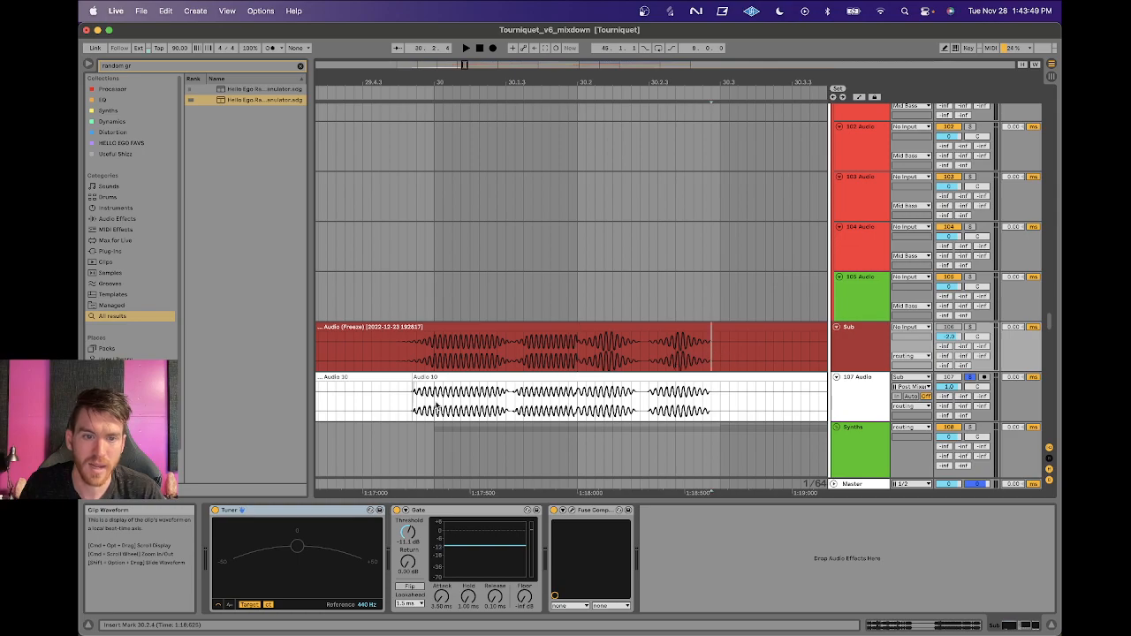
# Try to extend the start of the 107 Audio clip before bar 30 back to just before 29.4.4, and play it.
pyautogui.moveTo(427, 83); pyautogui.dragTo(423, 330)
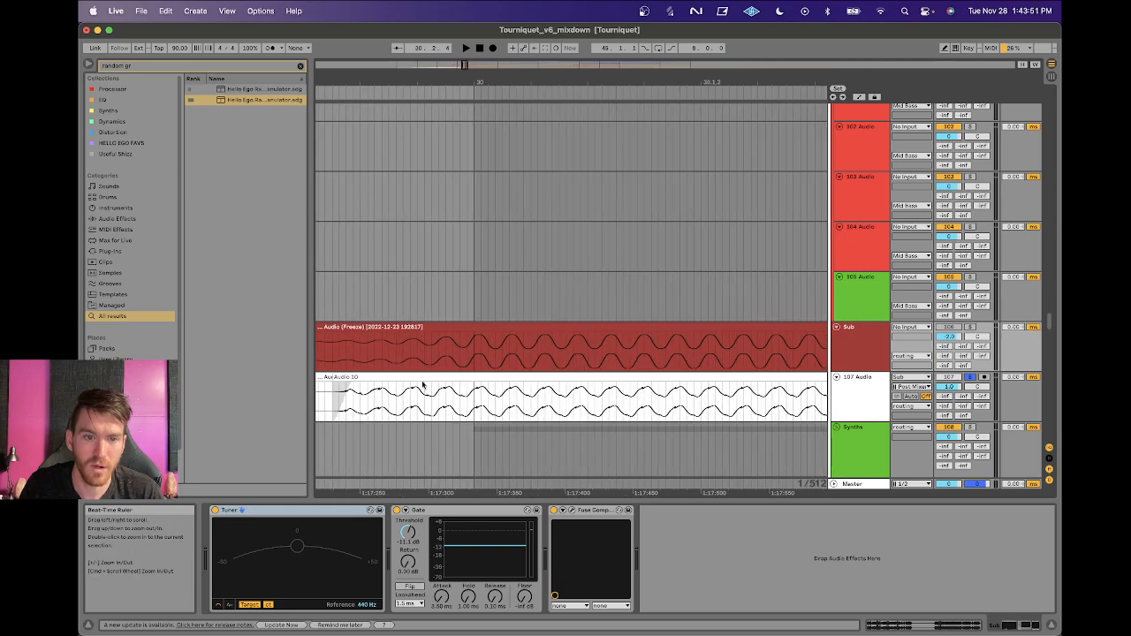
pyautogui.hscroll(-1, 422, 381)
pyautogui.hscroll(-3, 423, 380)
pyautogui.moveTo(524, 387); pyautogui.dragTo(424, 387)
pyautogui.click(522, 402)
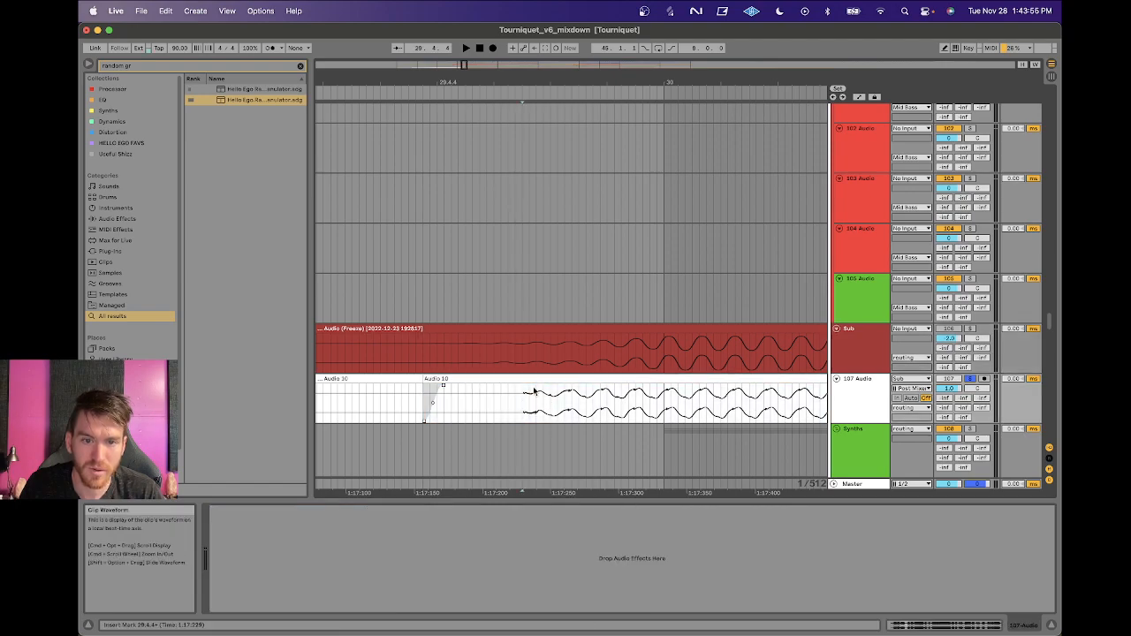
pyautogui.press('space')
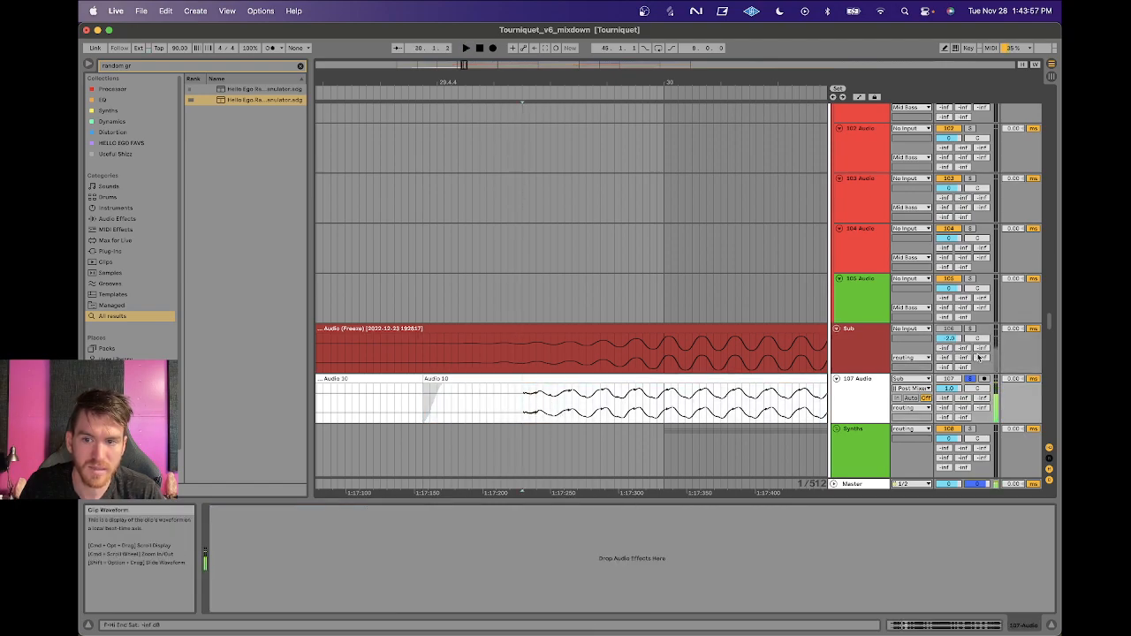
pyautogui.press('space')
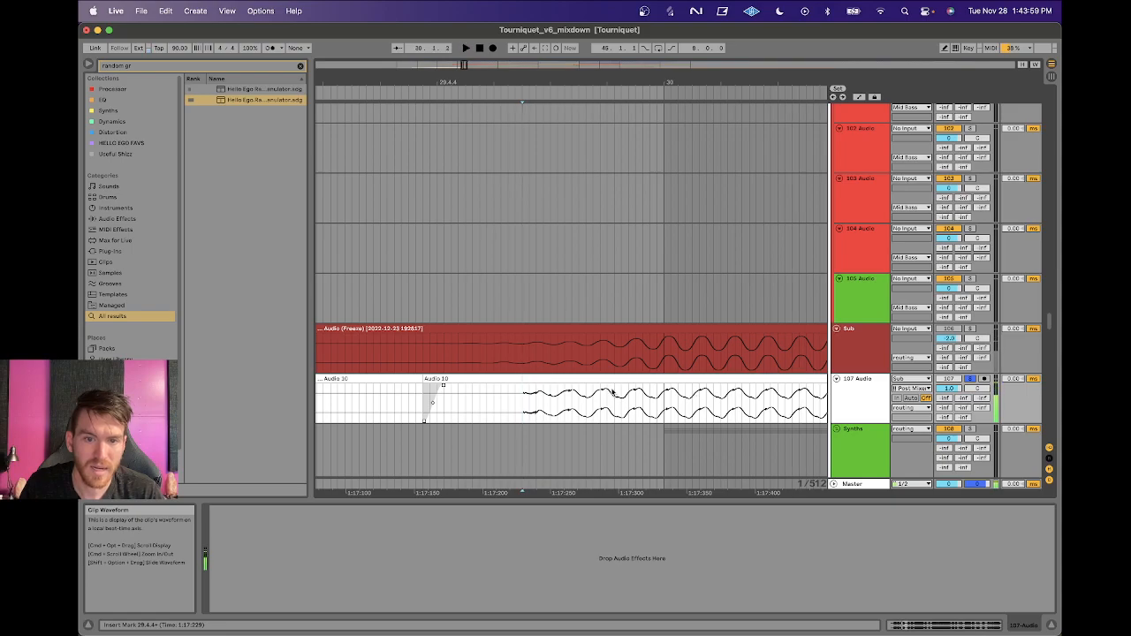
pyautogui.press('super+z')
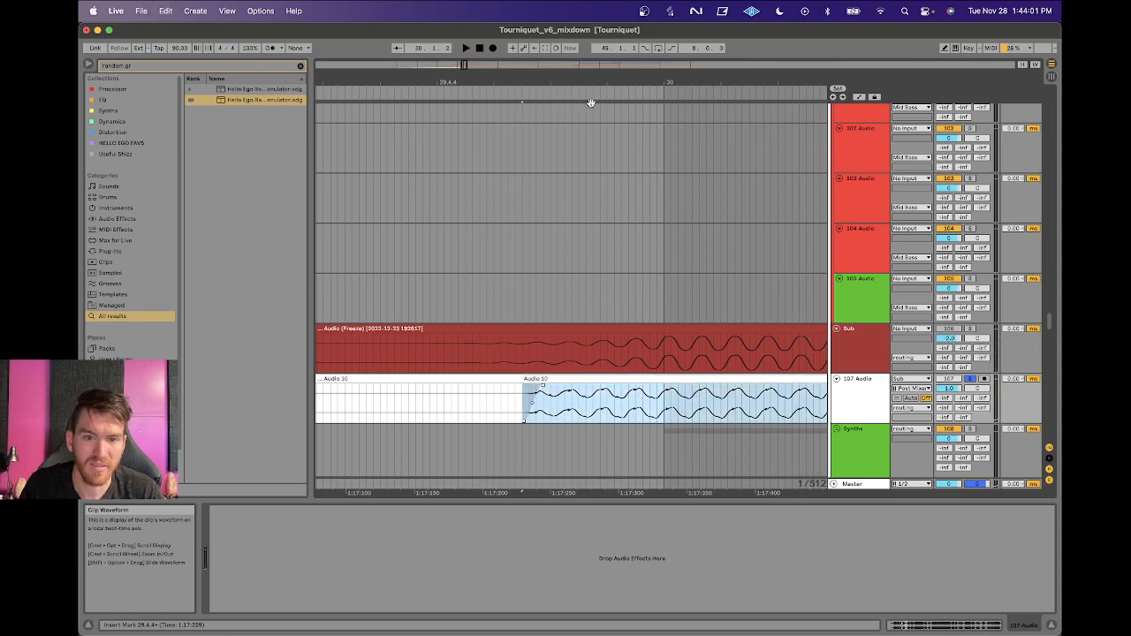
# Fold the Sub track so that the 107 Audio track sits directly beneath its title.
pyautogui.moveTo(578, 83); pyautogui.dragTo(581, 37)
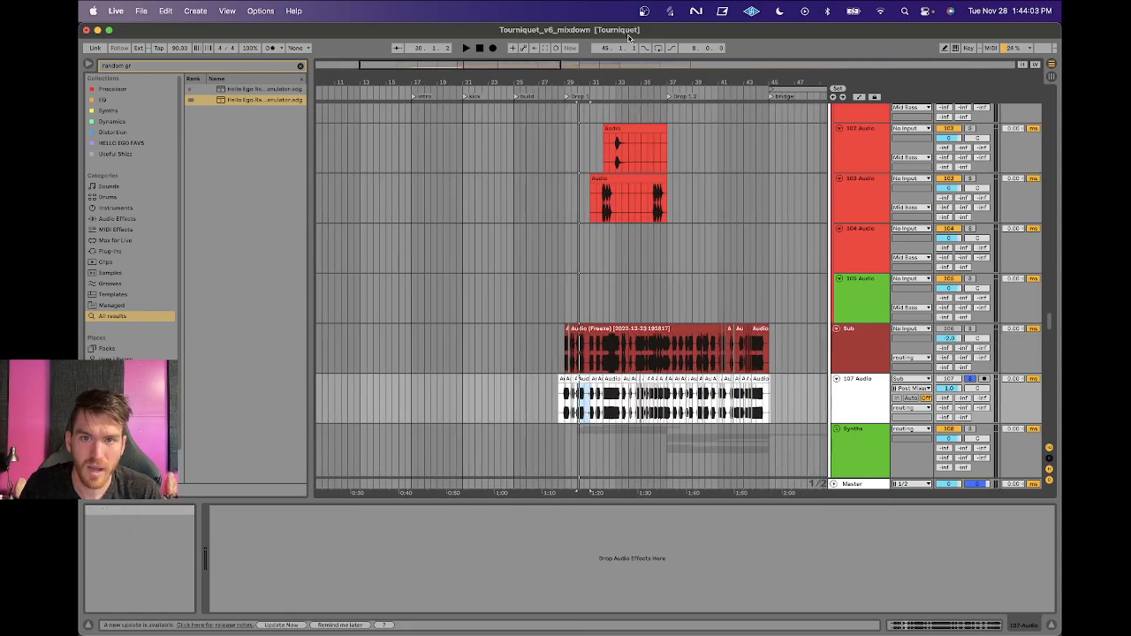
pyautogui.moveTo(621, 81); pyautogui.dragTo(622, 159)
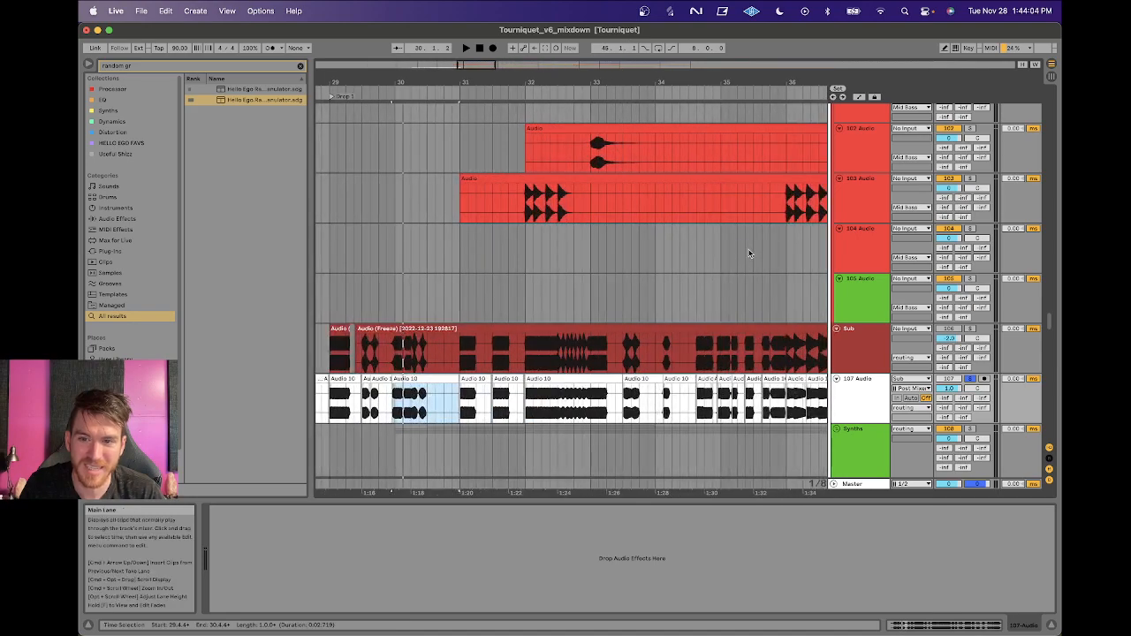
pyautogui.click(835, 329)
pyautogui.hscroll(-3, 565, 368)
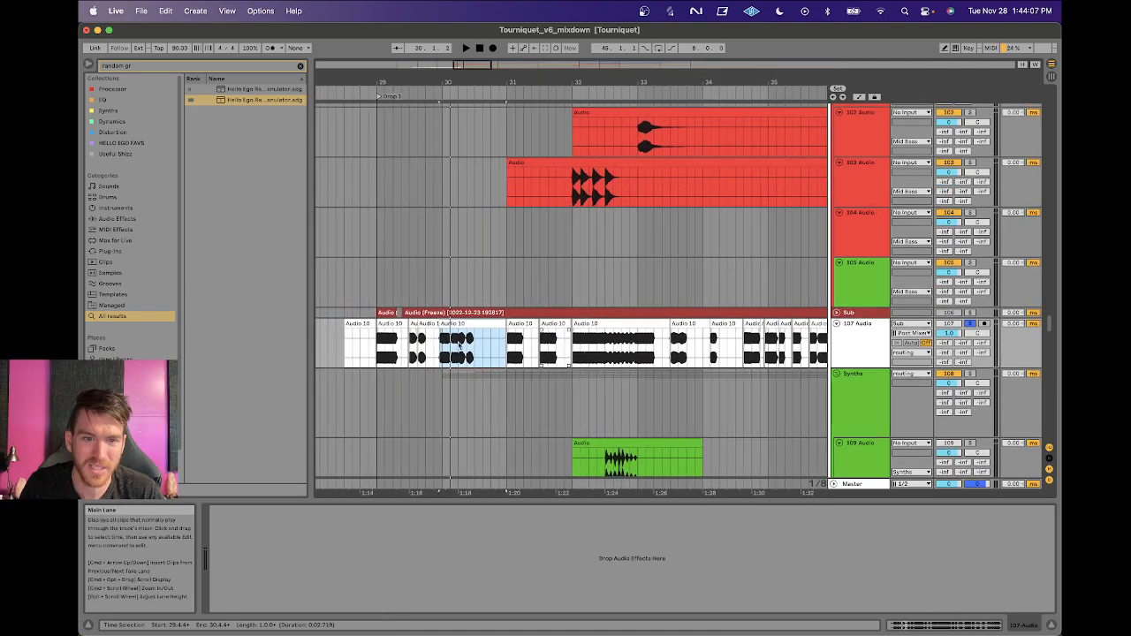
# Select the 107 Audio clips from bar 29 onward in turn, ending with the long one at 32.1.1.
pyautogui.click(393, 324)
pyautogui.click(414, 326)
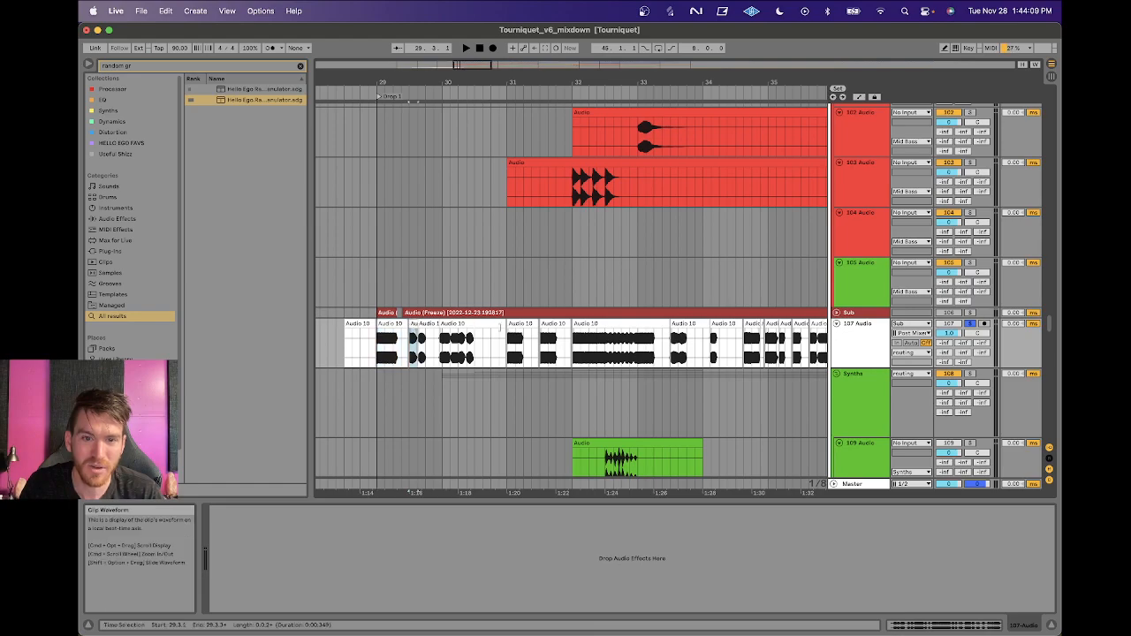
pyautogui.click(468, 324)
pyautogui.click(608, 324)
pyautogui.hscroll(5, 608, 323)
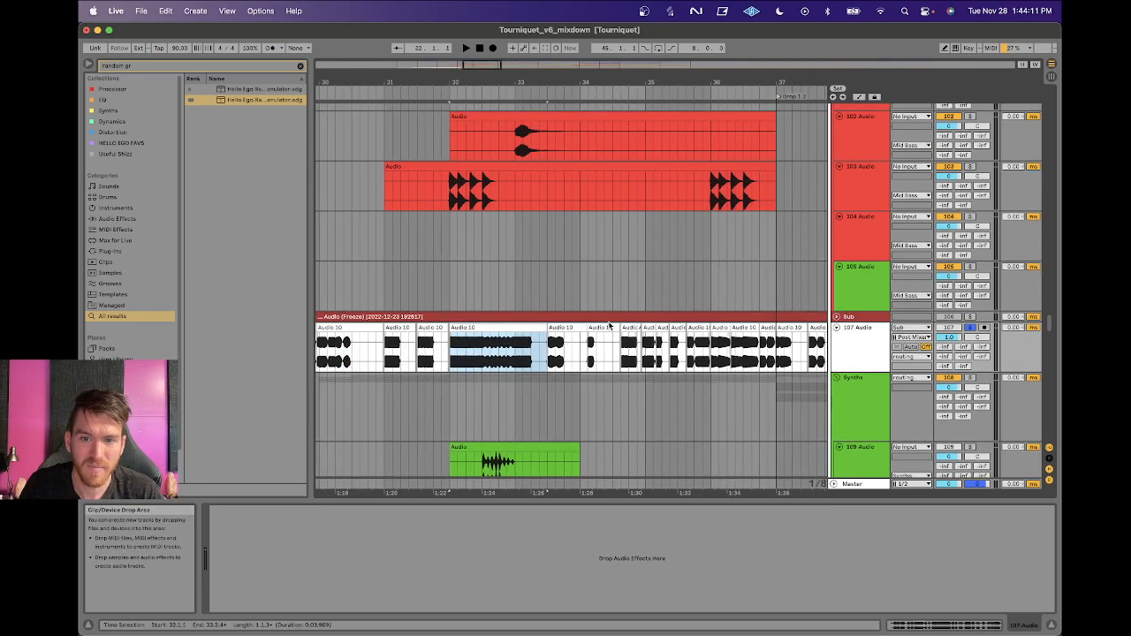
# Select the 107 Audio clip starting near 34.3.3, followed by the one starting just before bar 35.
pyautogui.moveTo(619, 81); pyautogui.dragTo(619, 144)
pyautogui.hscroll(-1, 512, 358)
pyautogui.hscroll(-3, 503, 371)
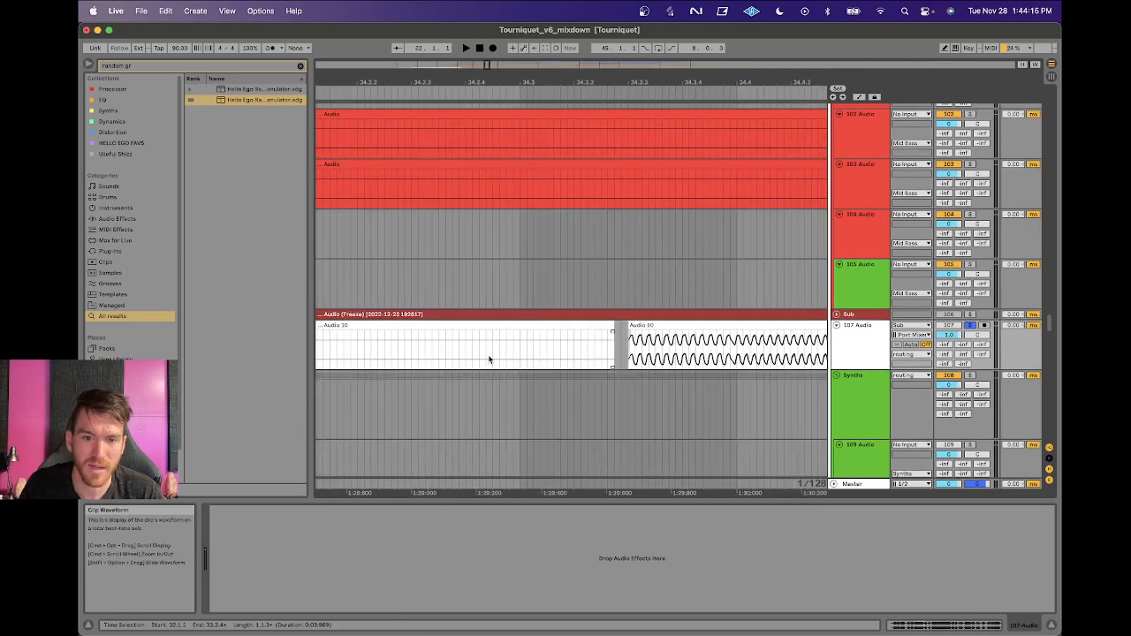
pyautogui.click(658, 338)
pyautogui.hscroll(5, 618, 336)
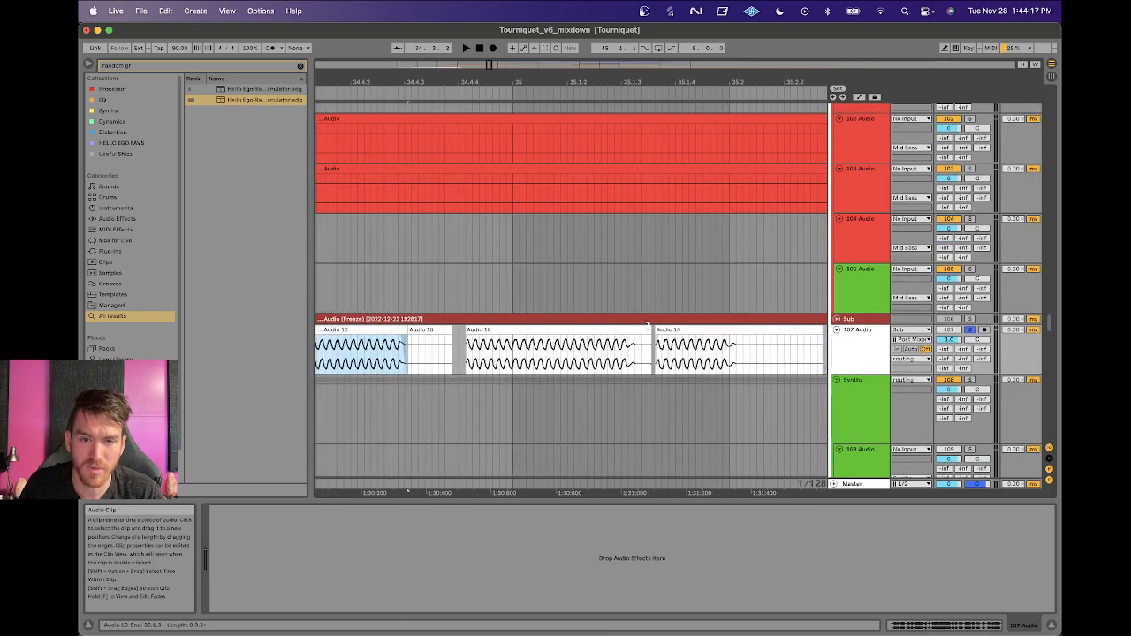
pyautogui.click(549, 336)
pyautogui.hscroll(6, 550, 335)
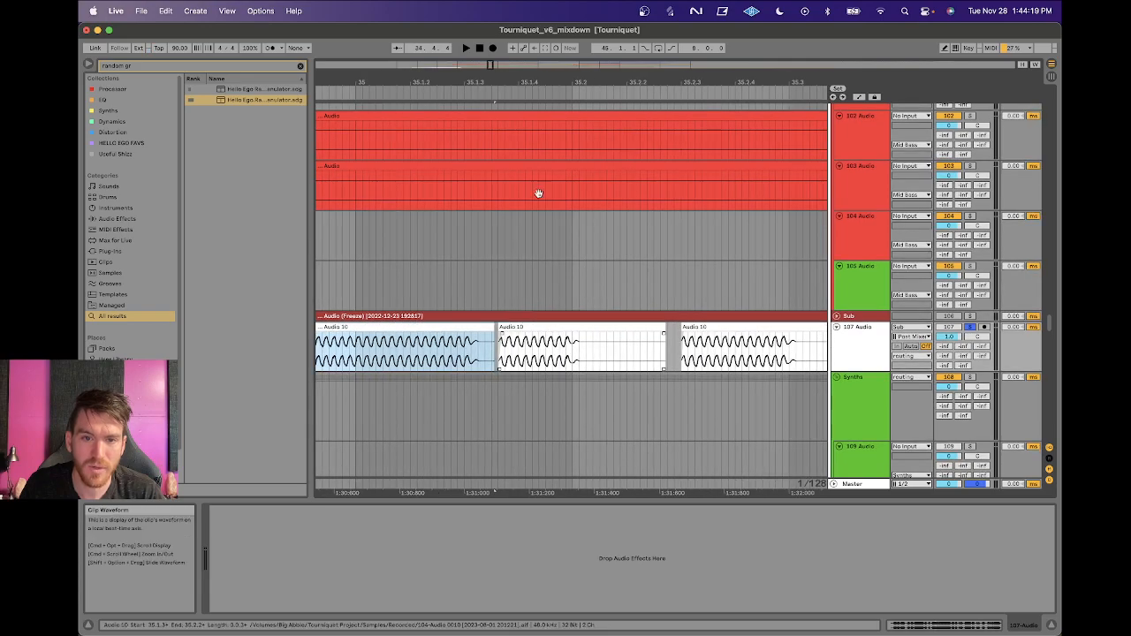
pyautogui.moveTo(524, 82); pyautogui.dragTo(524, 44)
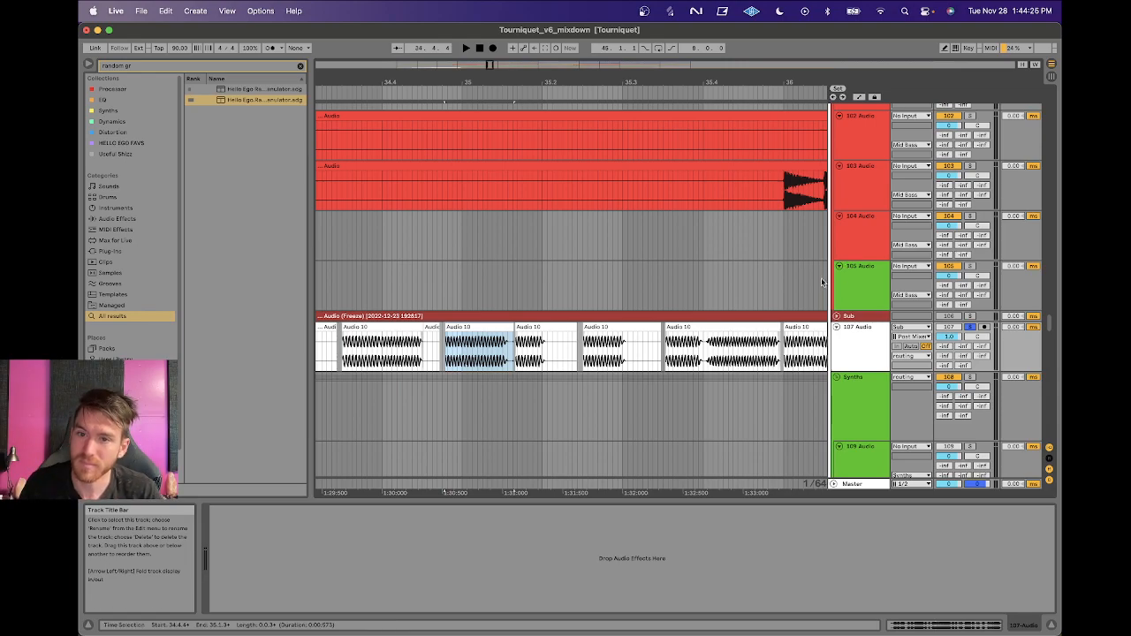
# Try to extend the start of the 107 Audio clip near 35.2.3 slightly earlier.
pyautogui.click(862, 345)
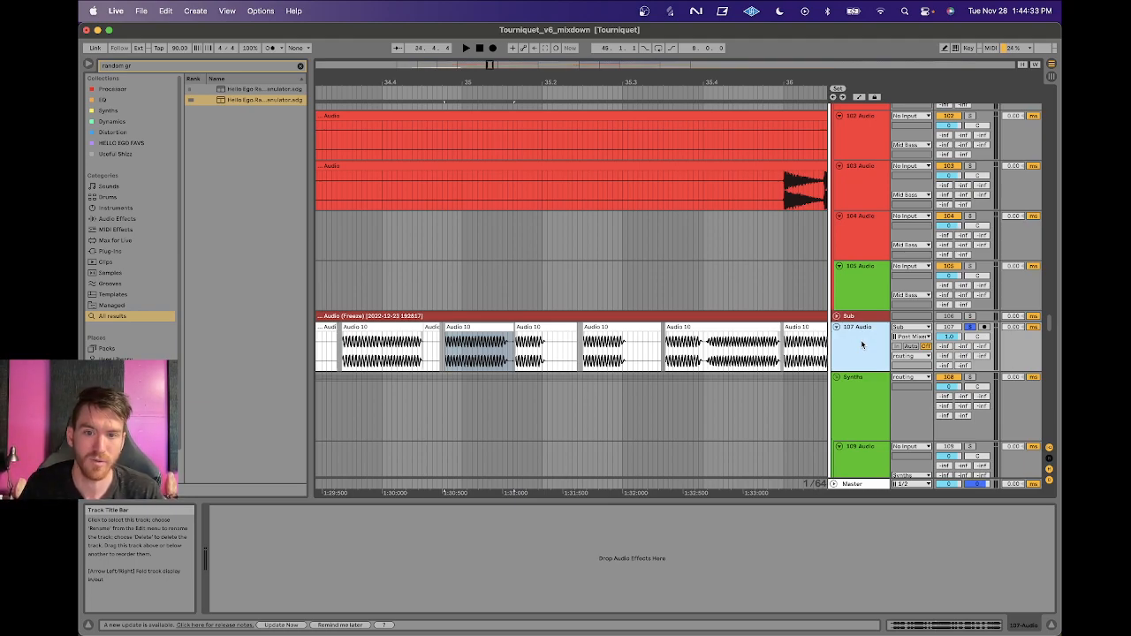
pyautogui.click(621, 335)
pyautogui.moveTo(592, 81); pyautogui.dragTo(603, 340)
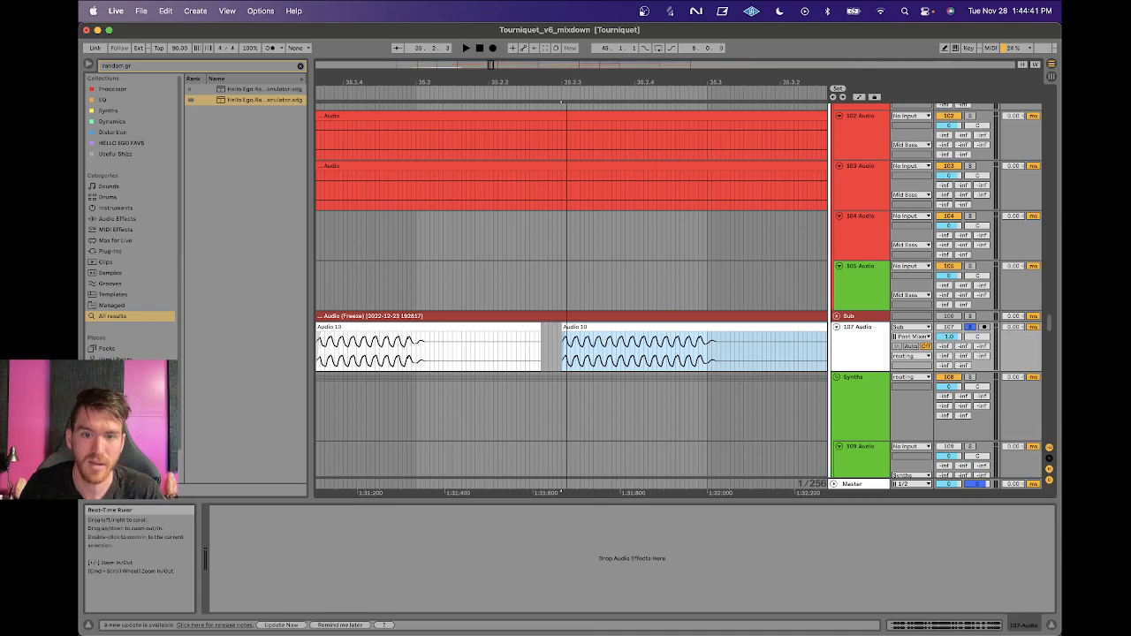
pyautogui.scroll(2, 565, 332)
pyautogui.moveTo(568, 333); pyautogui.dragTo(558, 337)
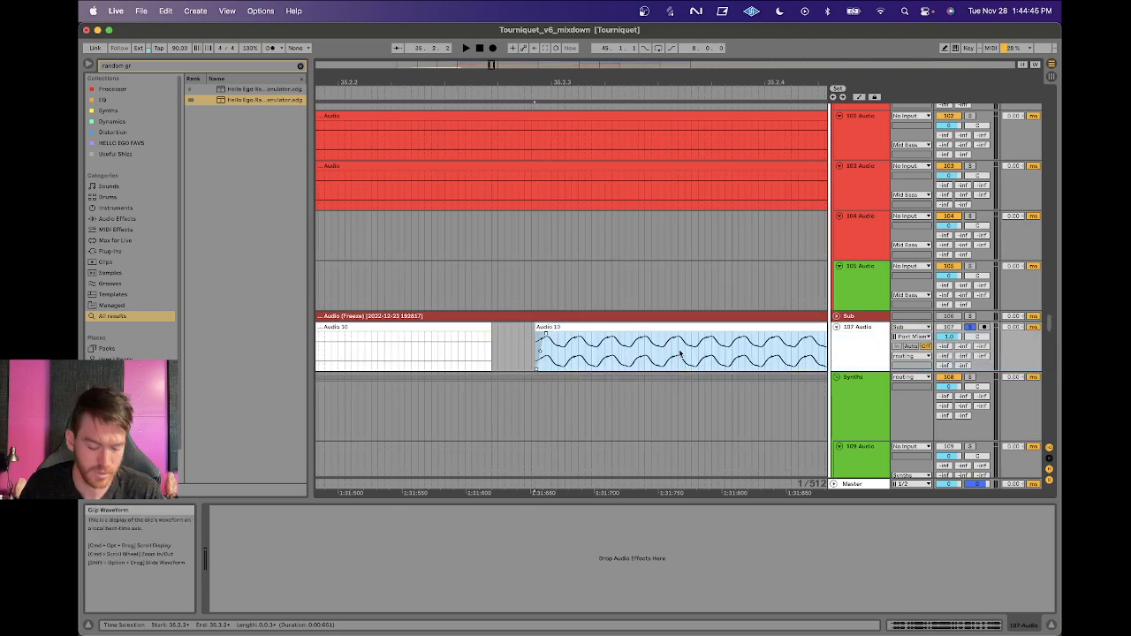
pyautogui.press('super+z')
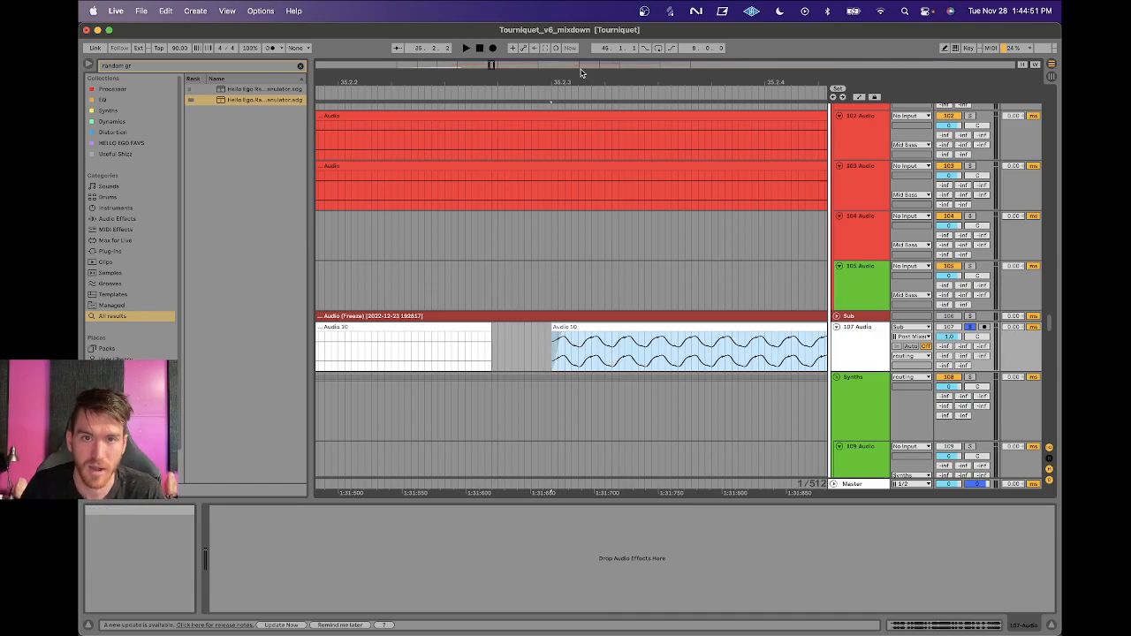
# Play the soloed 107 Audio track from the selected clip in bar 35 into Drop 1.2, select the track and stop playing.
pyautogui.moveTo(575, 78); pyautogui.dragTo(571, 78)
pyautogui.hscroll(4, 598, 292)
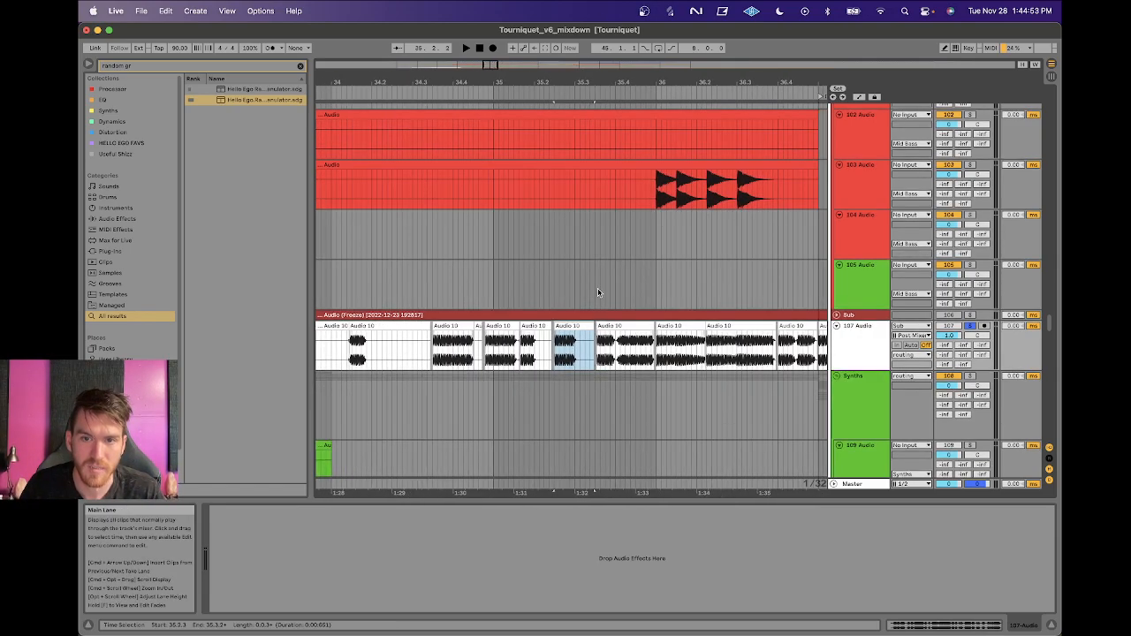
pyautogui.scroll(2, 597, 293)
pyautogui.hscroll(-2, 598, 293)
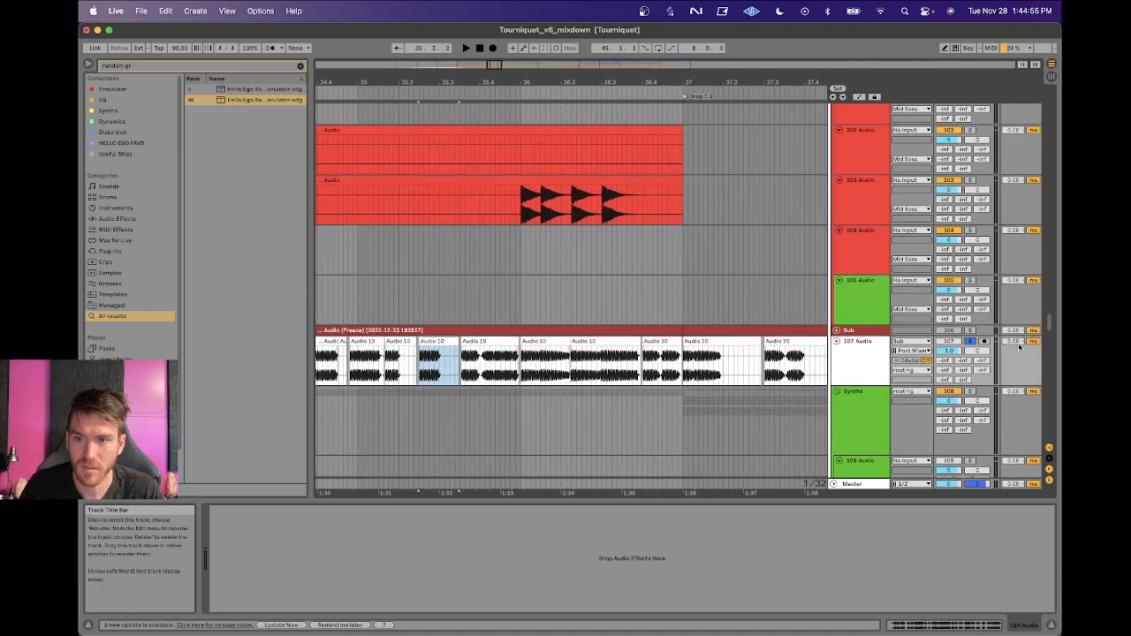
pyautogui.moveTo(628, 80); pyautogui.dragTo(628, 77)
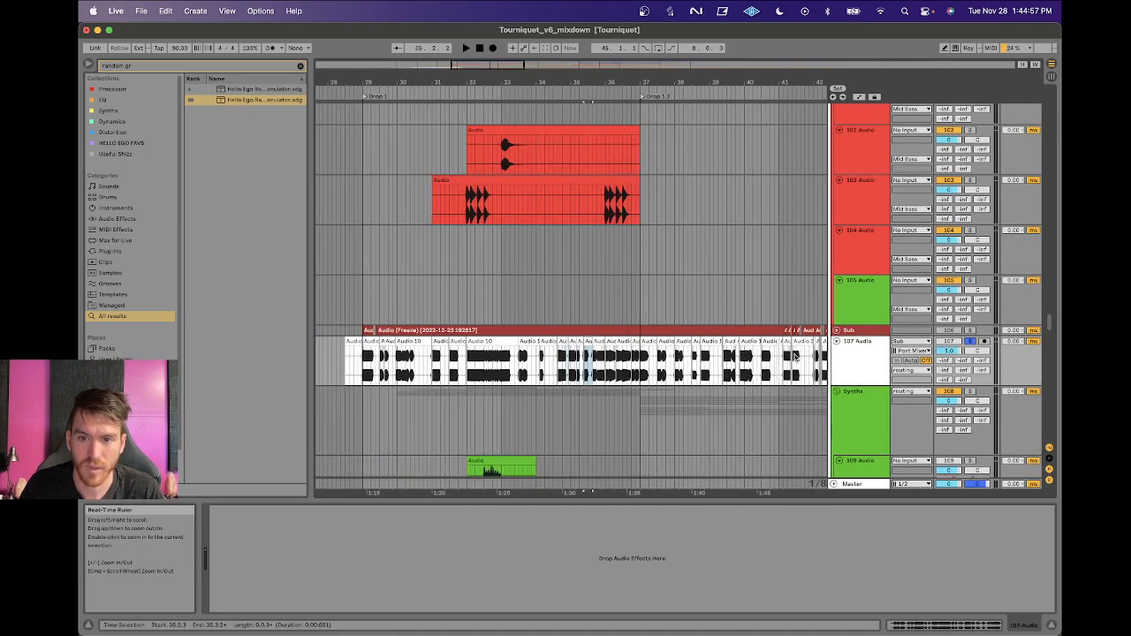
pyautogui.press('space')
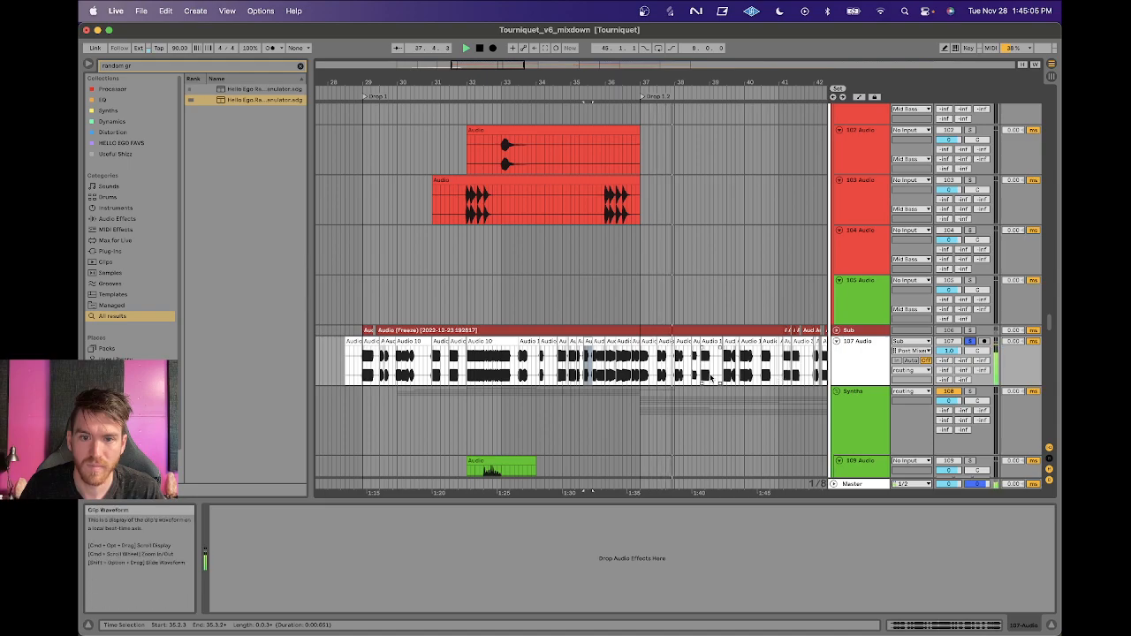
pyautogui.hscroll(4, 712, 377)
pyautogui.click(853, 372)
pyautogui.press('space')
# Enlarge the 107 Audio track's height to examine its waveform closely around 36.1.2.
pyautogui.moveTo(465, 82); pyautogui.dragTo(465, 318)
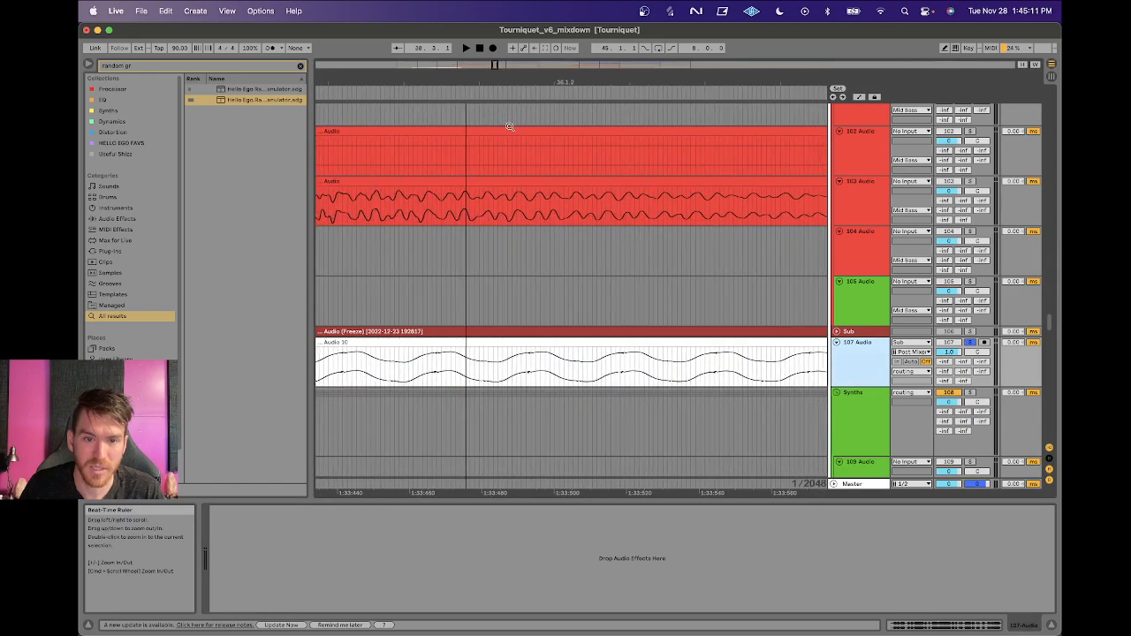
pyautogui.moveTo(859, 385); pyautogui.dragTo(712, 425)
pyautogui.moveTo(552, 83); pyautogui.dragTo(552, 134)
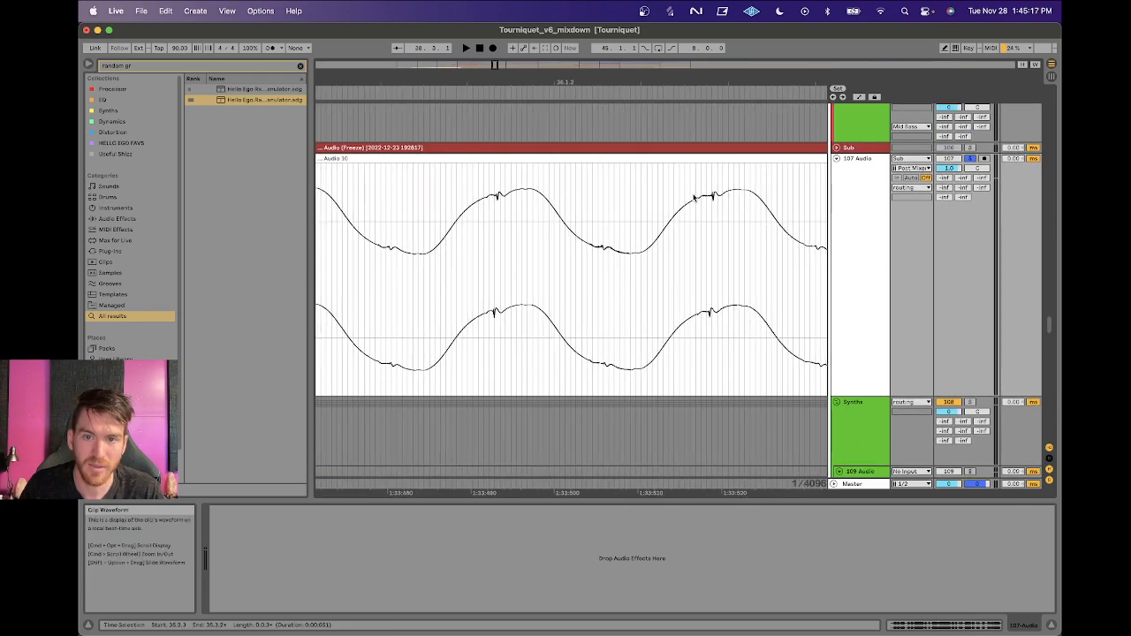
# Reduce the 107 Audio track's height and turn off its solo.
pyautogui.moveTo(677, 85); pyautogui.dragTo(678, 9)
pyautogui.moveTo(861, 397); pyautogui.dragTo(858, 224)
pyautogui.click(969, 159)
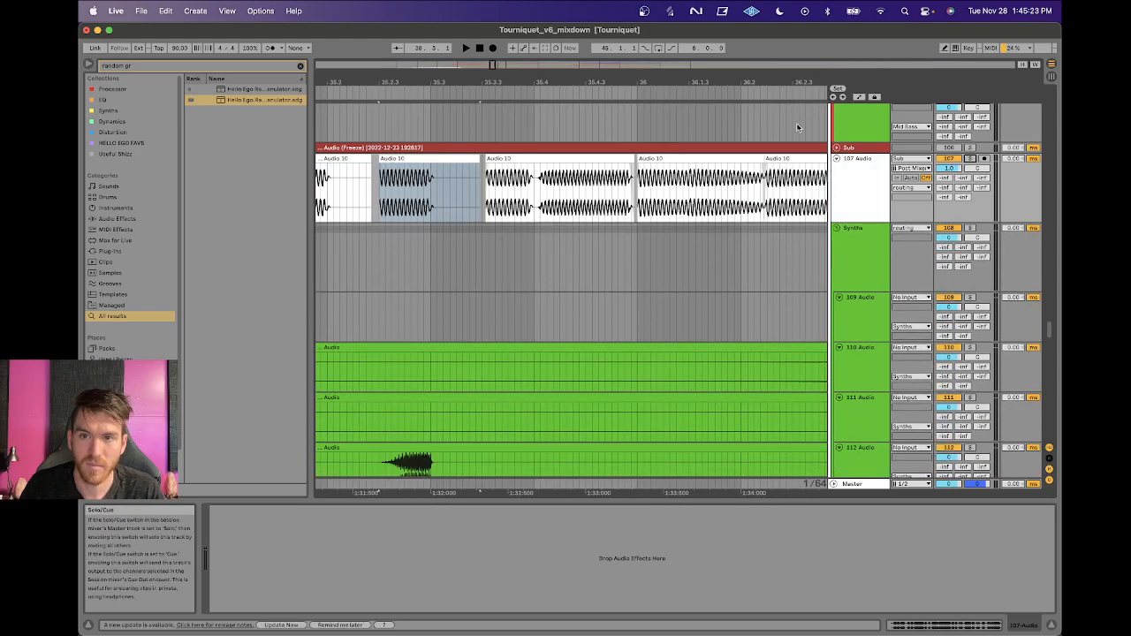
pyautogui.moveTo(701, 82); pyautogui.dragTo(700, 58)
pyautogui.scroll(-3, 642, 200)
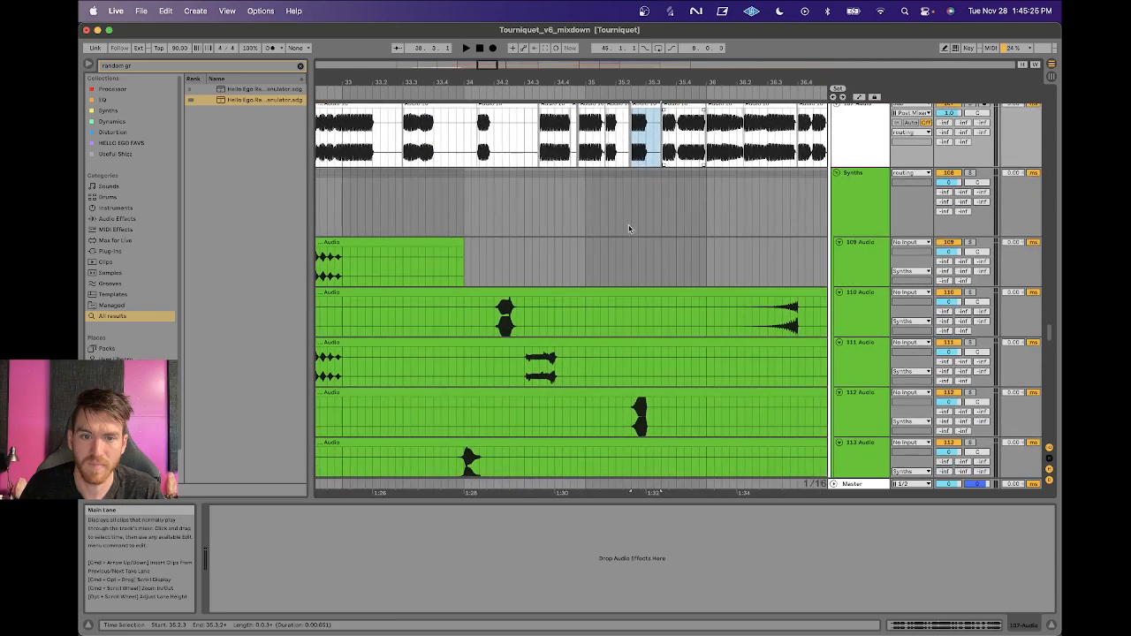
# Solo the Synths group and play it from the start of the 111 Audio clip around bar 30, stopping near 33.4.
pyautogui.click(491, 345)
pyautogui.moveTo(560, 78); pyautogui.dragTo(560, 59)
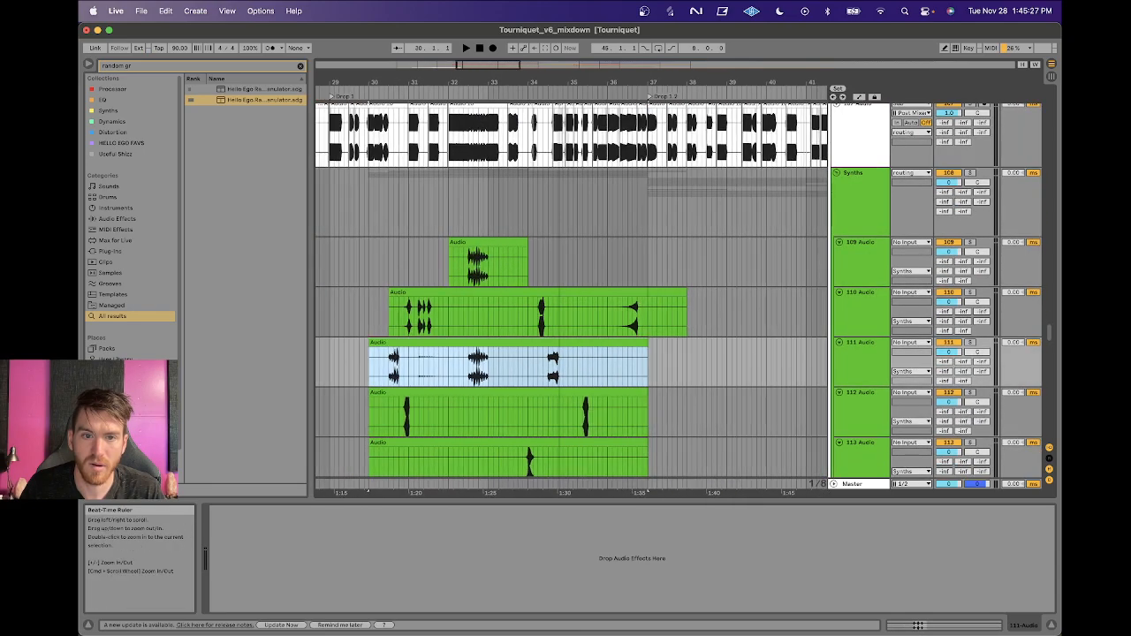
pyautogui.scroll(-3, 469, 293)
pyautogui.hscroll(-2, 469, 293)
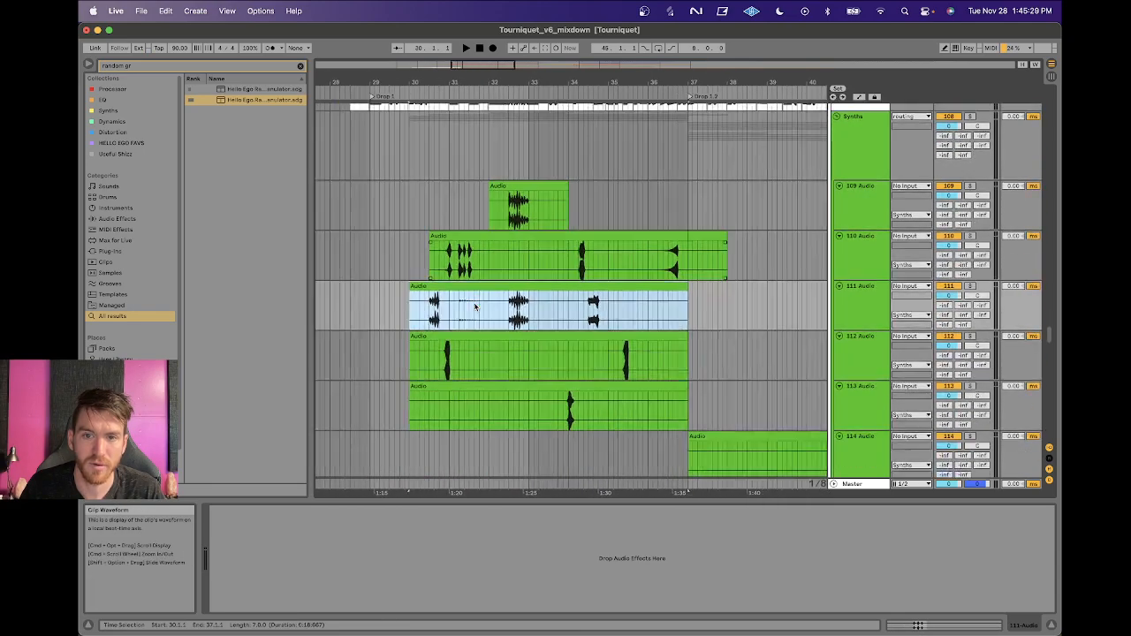
pyautogui.click(424, 302)
pyautogui.press('space')
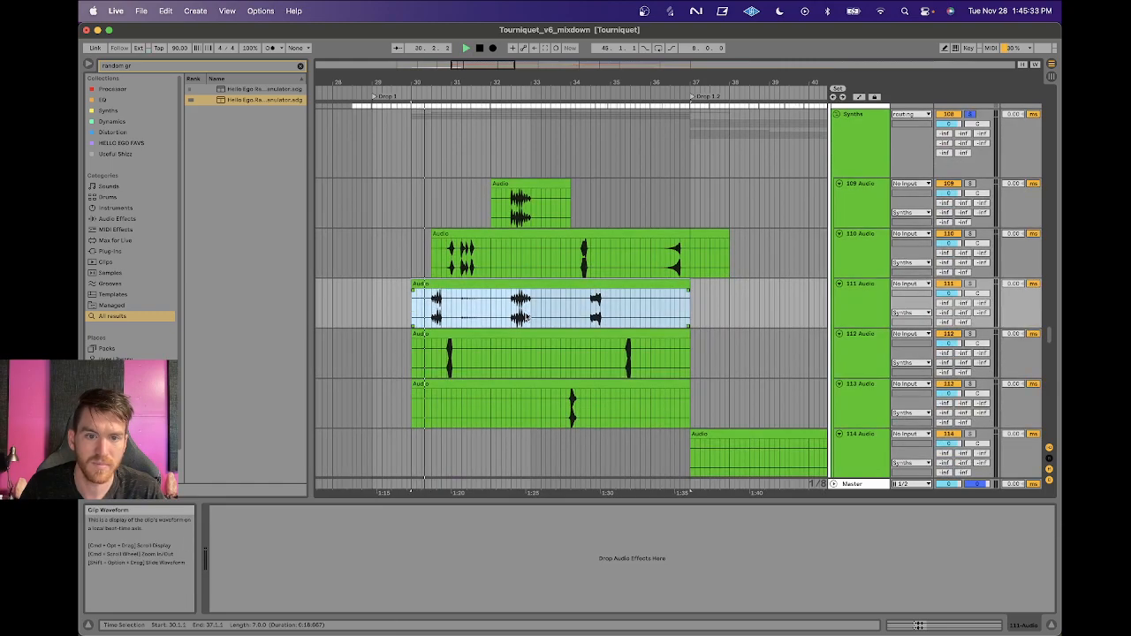
pyautogui.scroll(3, 527, 316)
pyautogui.scroll(-2, 527, 316)
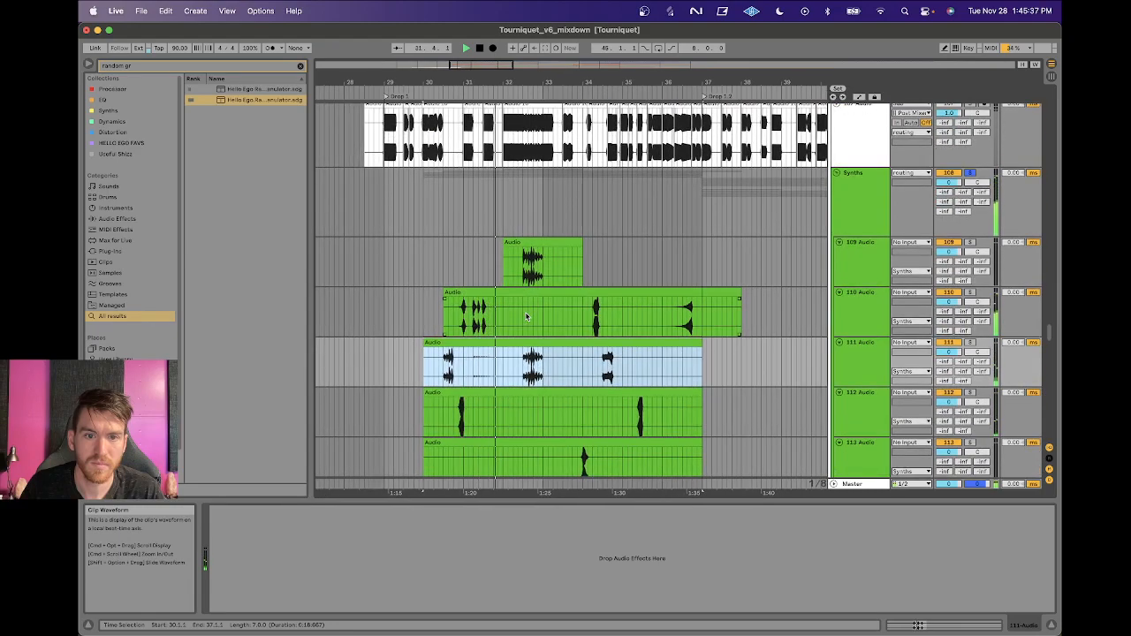
pyautogui.scroll(-2, 526, 317)
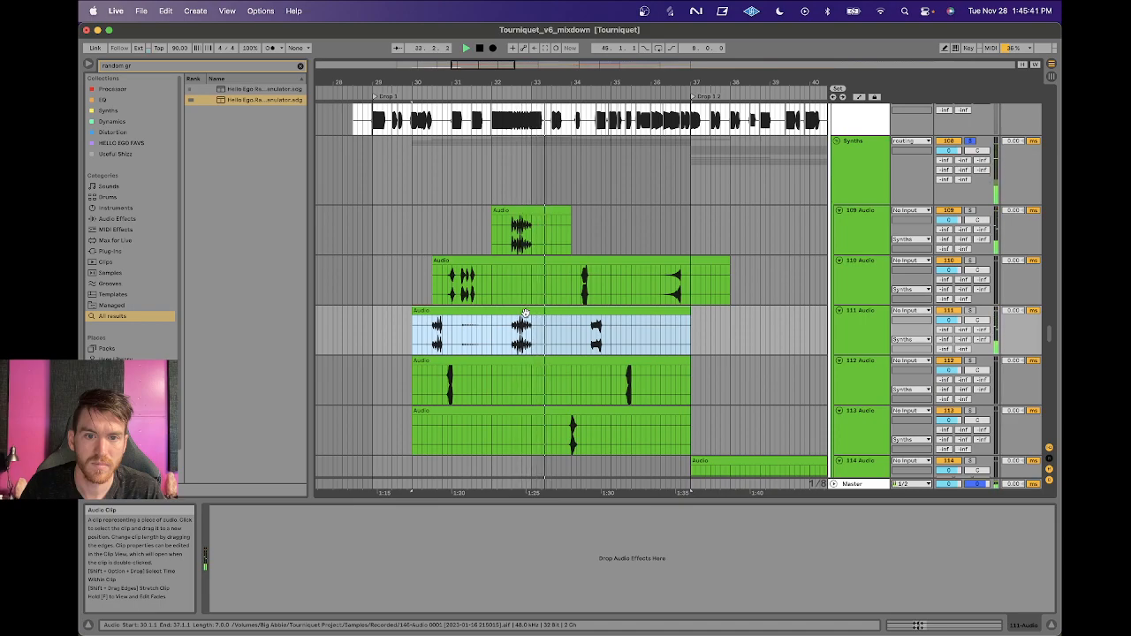
pyautogui.scroll(-3, 588, 327)
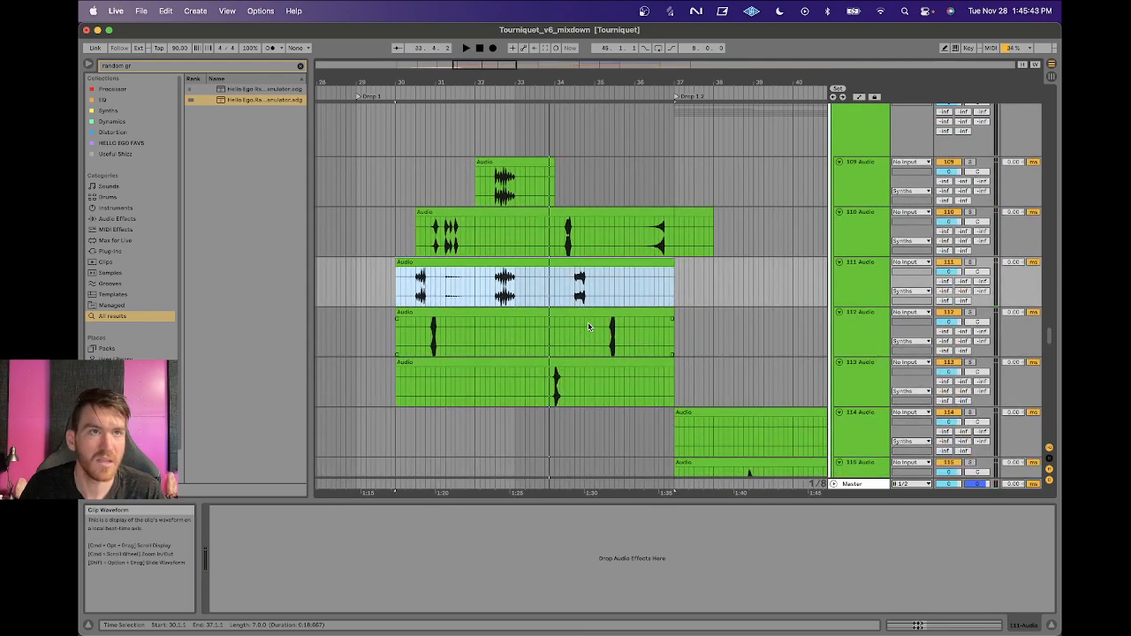
# Unfold the FX group located between the Synths and Intro groups.
pyautogui.scroll(-12, 589, 327)
pyautogui.scroll(15, 588, 327)
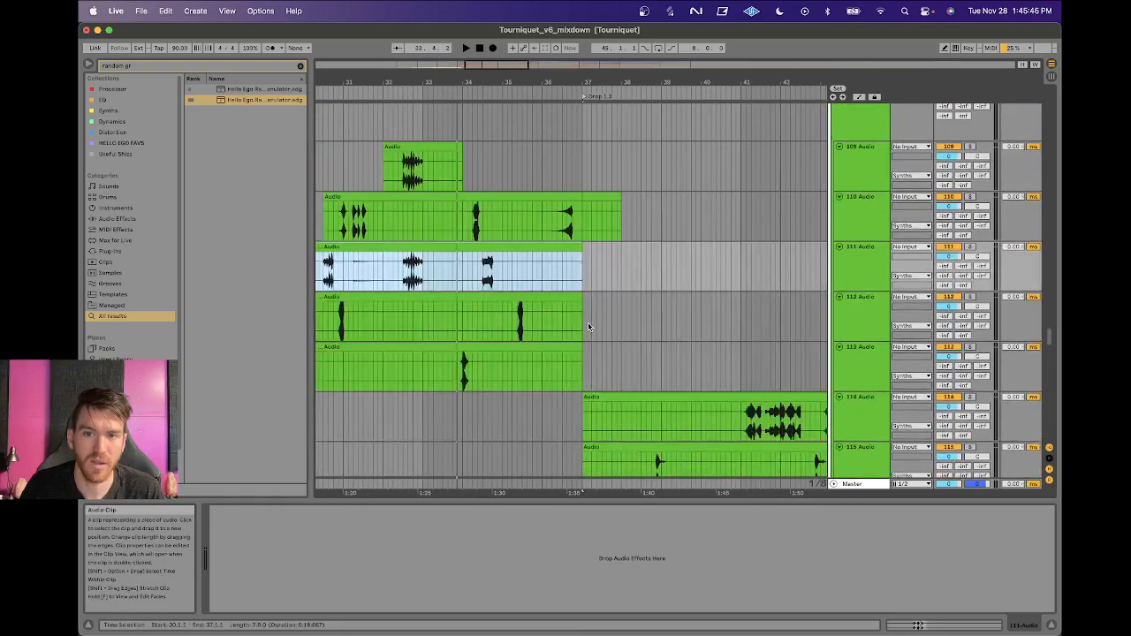
pyautogui.scroll(20, 587, 322)
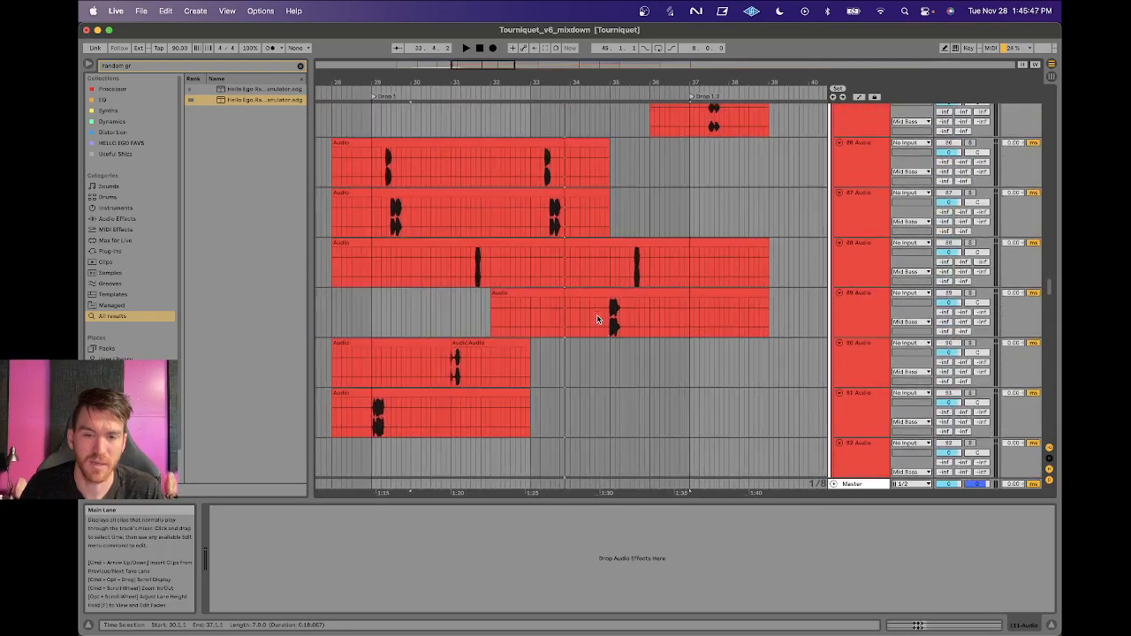
pyautogui.scroll(-20, 547, 332)
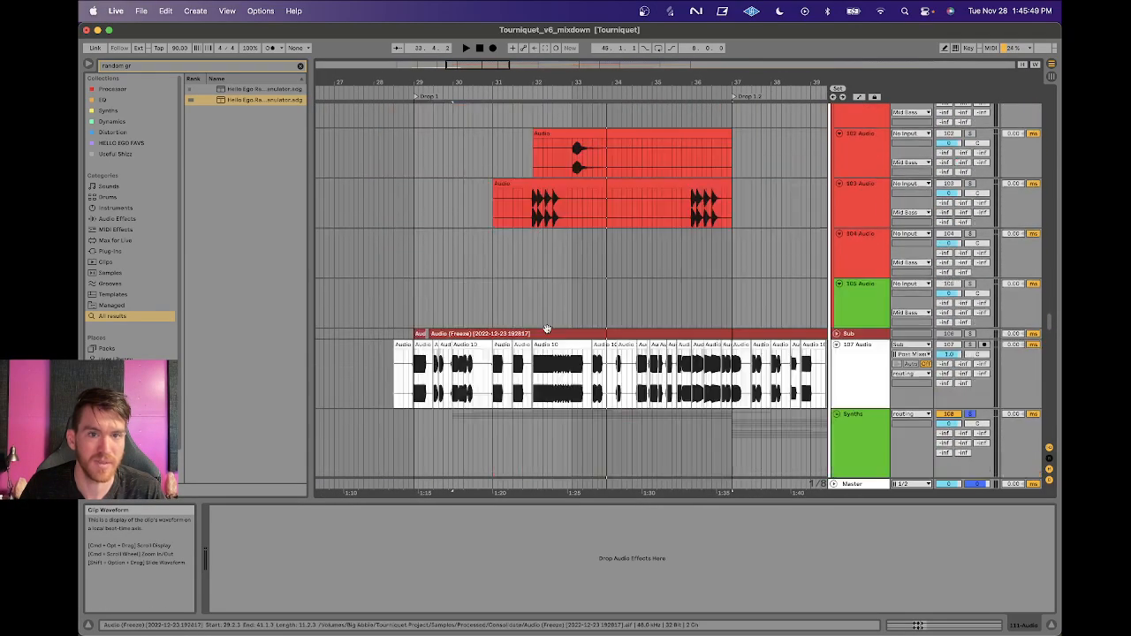
pyautogui.scroll(20, 548, 331)
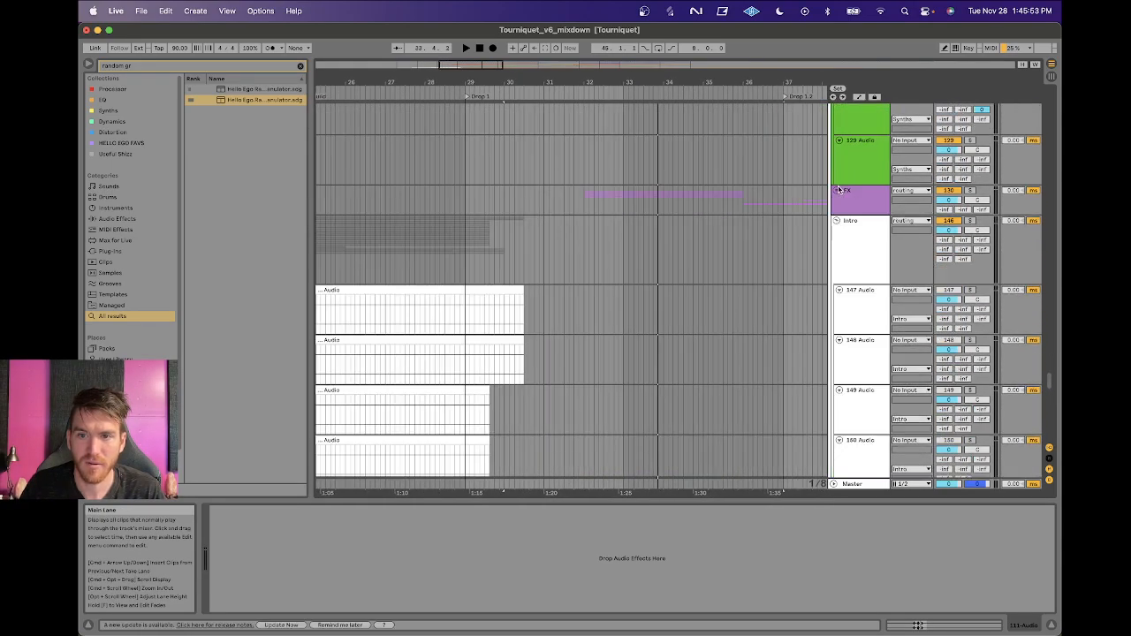
pyautogui.click(837, 191)
# Play the FX tracks from 33.2.3 on the 135 Audio track, toggle that track's solo and replay the passage.
pyautogui.scroll(-5, 636, 295)
pyautogui.click(528, 247)
pyautogui.press('space')
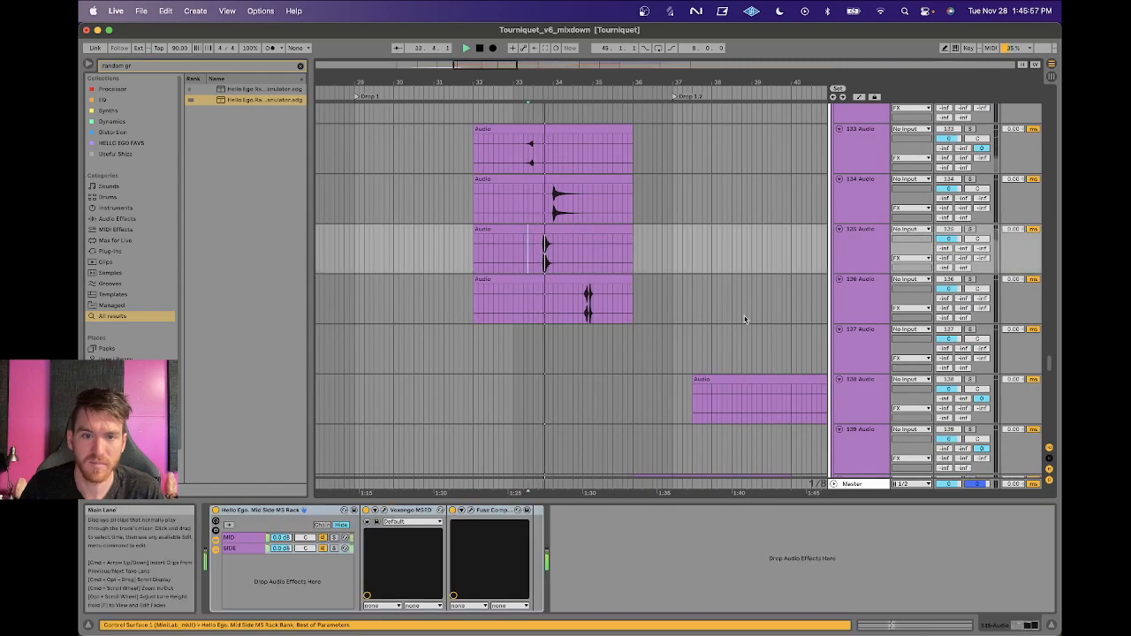
pyautogui.doubleClick(971, 231)
pyautogui.press('space')
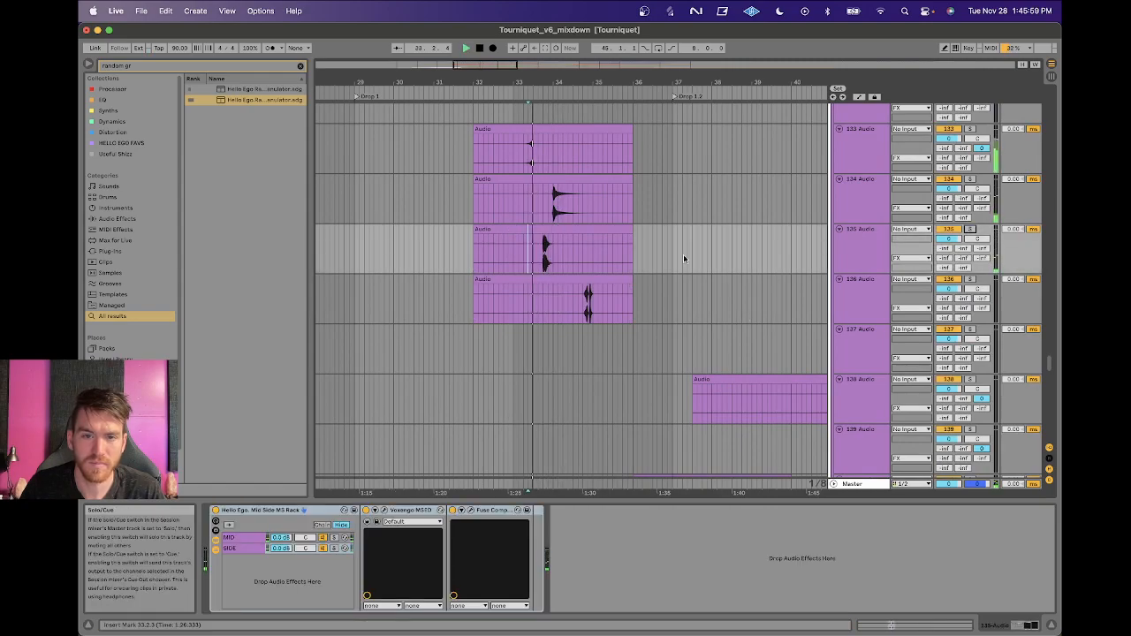
# Display the device chain of the FX group and that of the Synths group to compare their EQ Eight filters.
pyautogui.scroll(5, 683, 256)
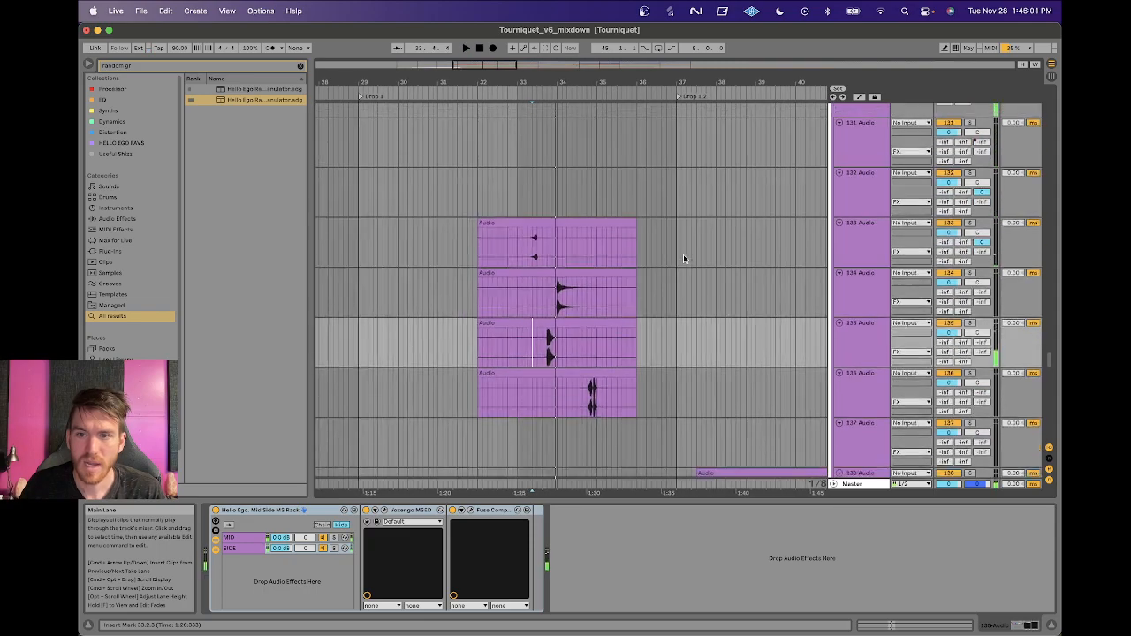
pyautogui.click(867, 199)
pyautogui.doubleClick(866, 199)
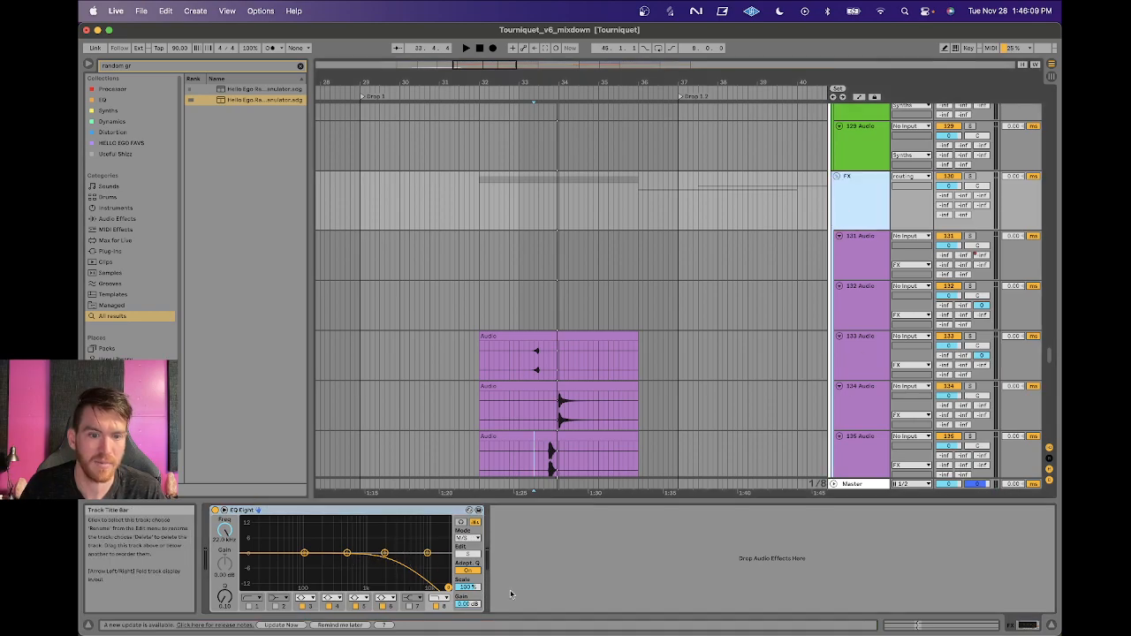
pyautogui.scroll(2, 816, 284)
pyautogui.scroll(20, 816, 285)
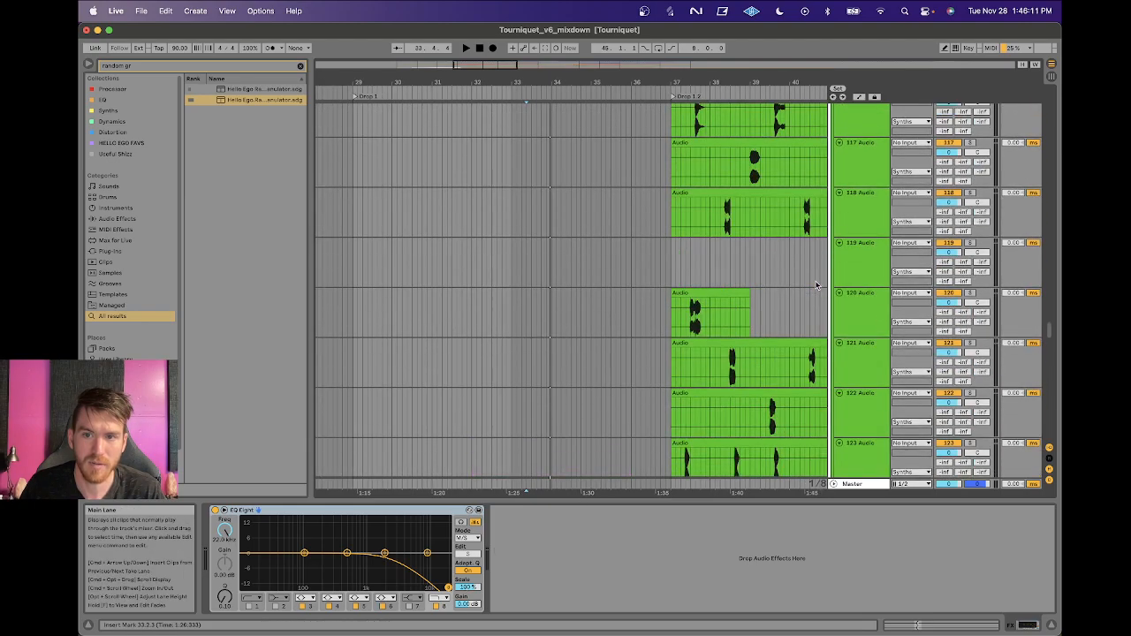
pyautogui.scroll(1, 817, 284)
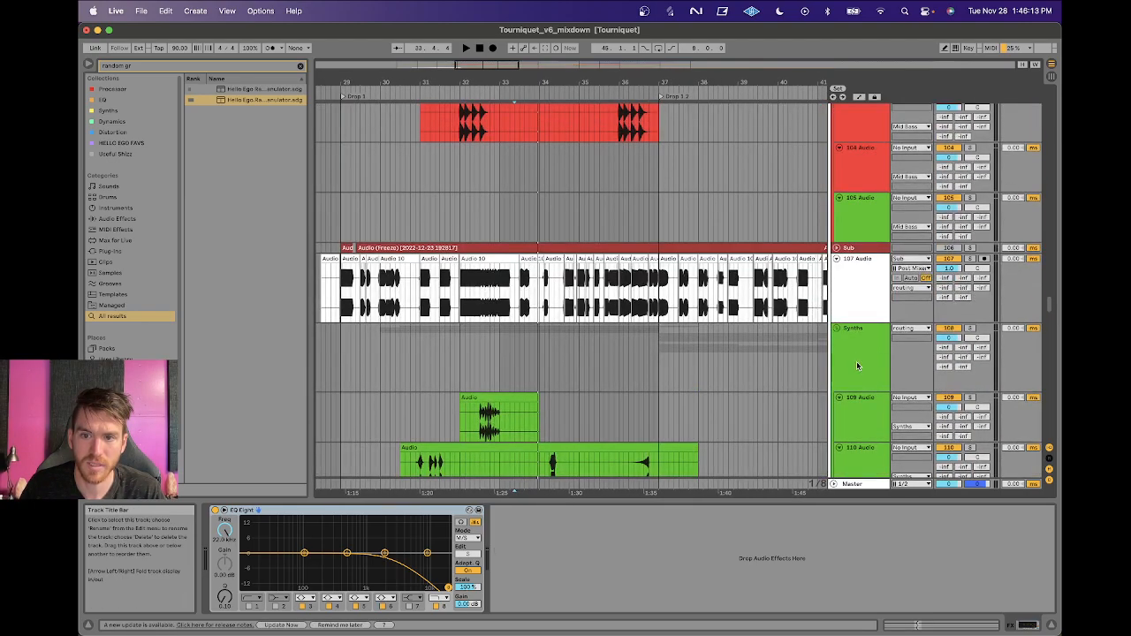
pyautogui.click(858, 358)
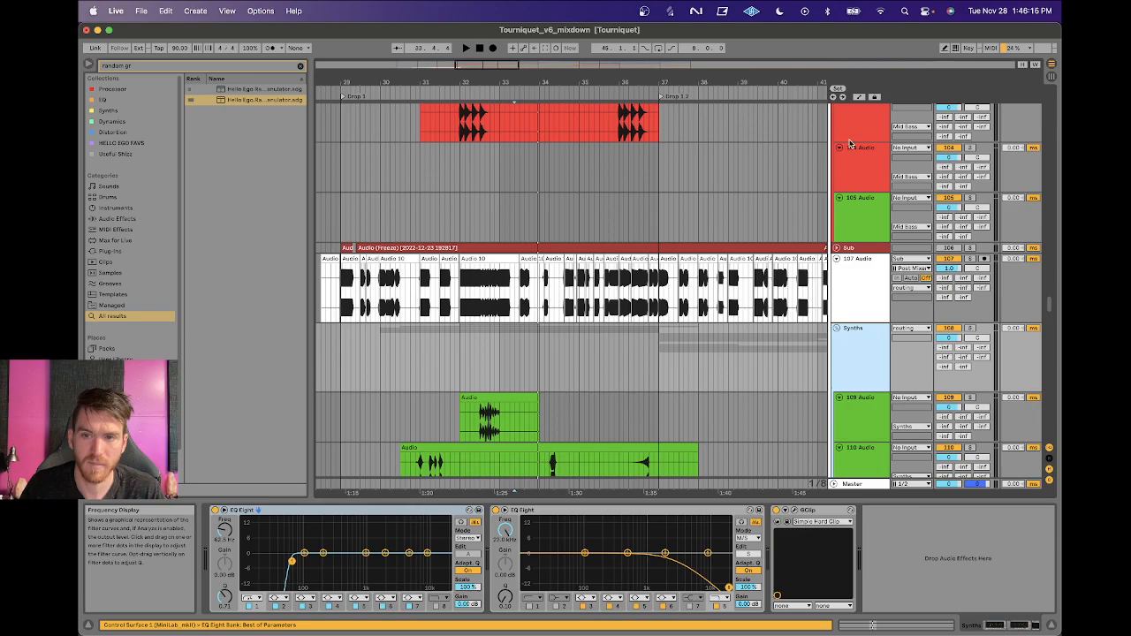
# Display the Mid Bass group's device chain to examine its low-cut EQ Eight.
pyautogui.scroll(15, 850, 144)
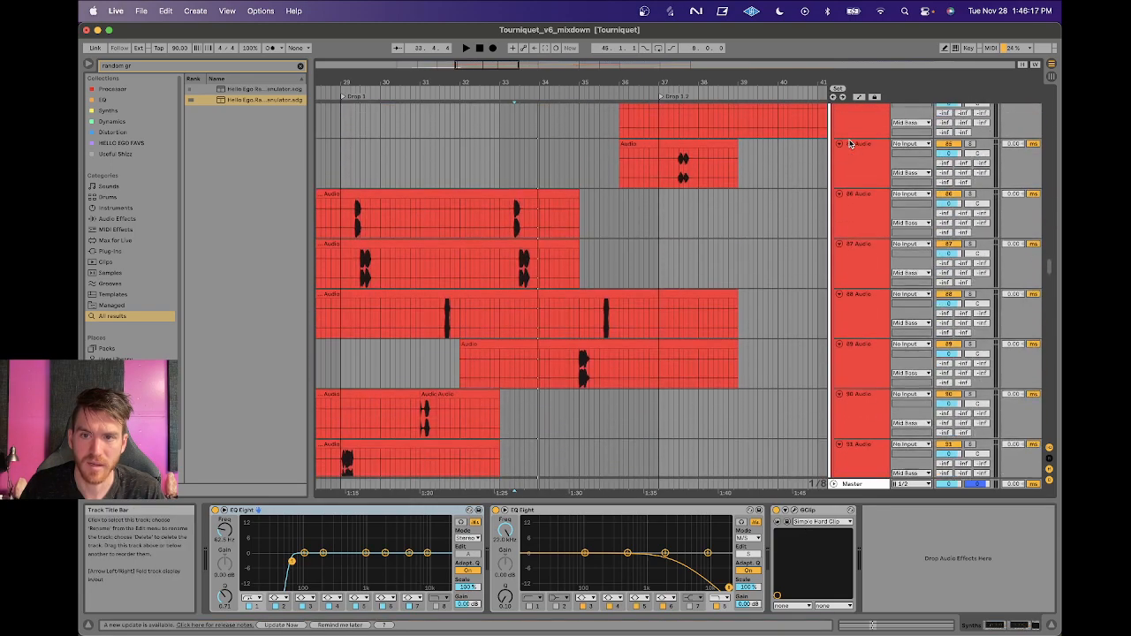
pyautogui.scroll(16, 850, 144)
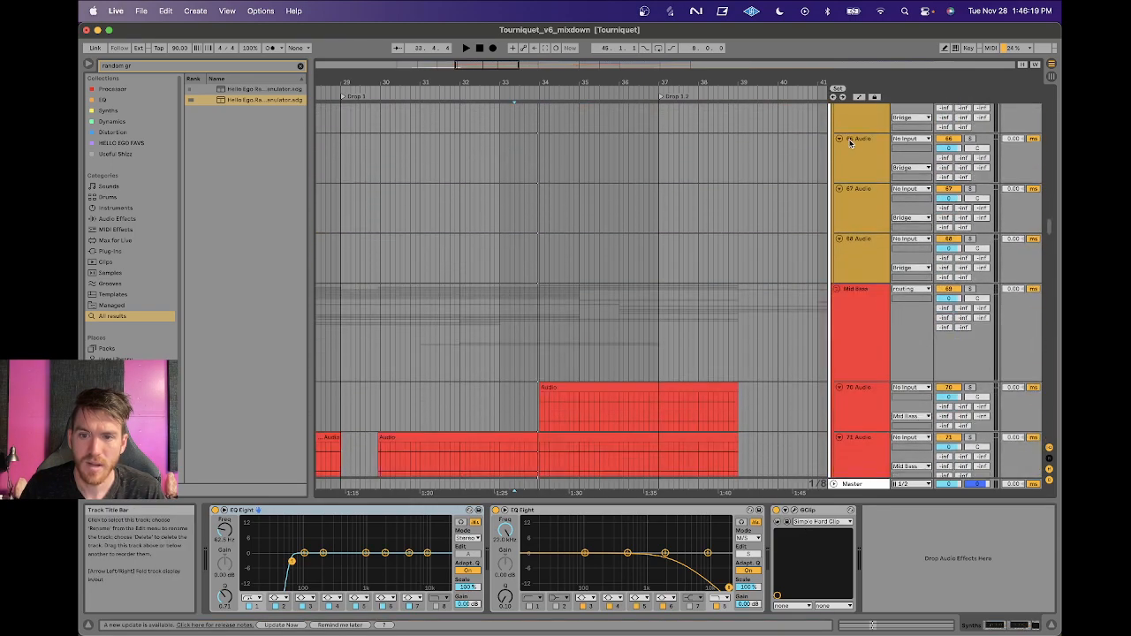
pyautogui.scroll(-3, 857, 194)
pyautogui.click(864, 248)
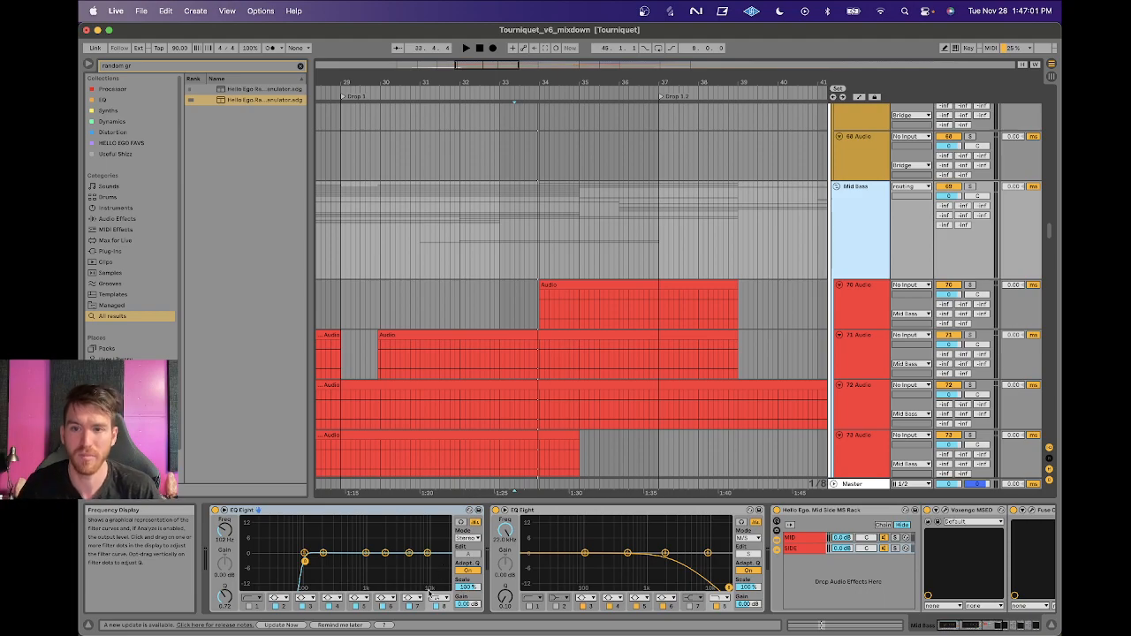
# Select the 107 Audio track and the Sub track above it to inspect the Sub track's devices.
pyautogui.scroll(-10, 813, 356)
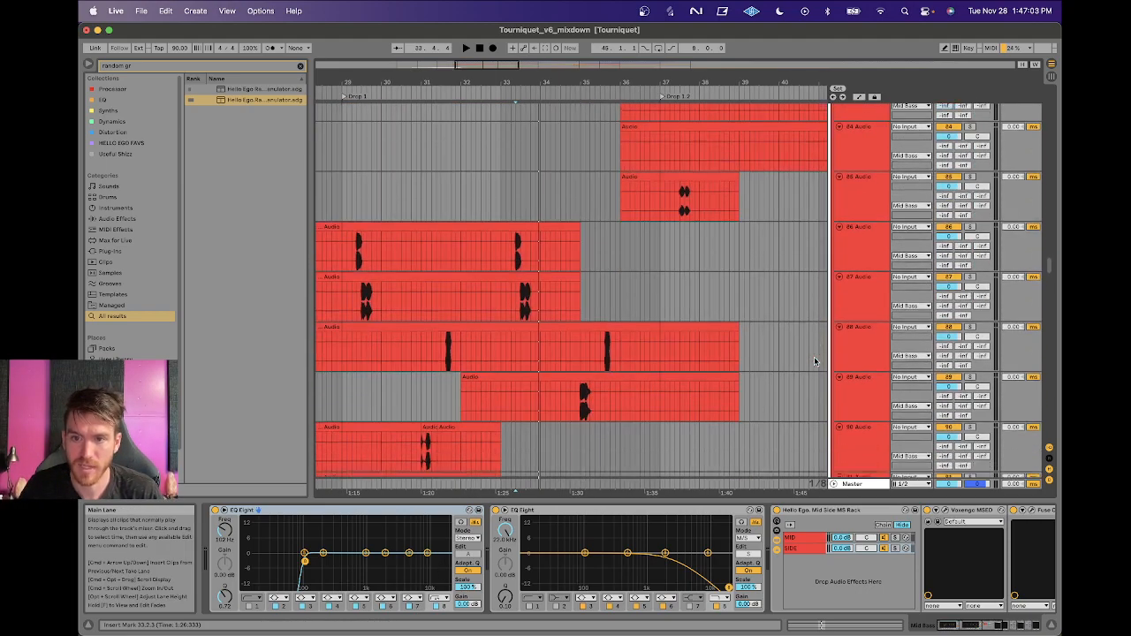
pyautogui.scroll(-12, 814, 358)
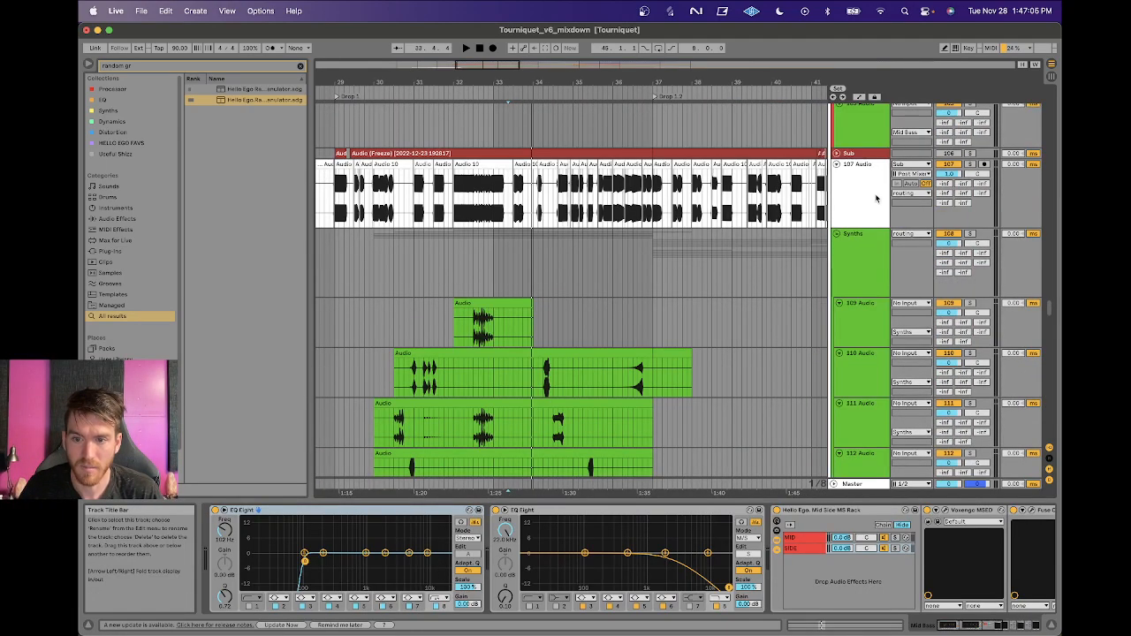
pyautogui.click(875, 198)
pyautogui.click(868, 155)
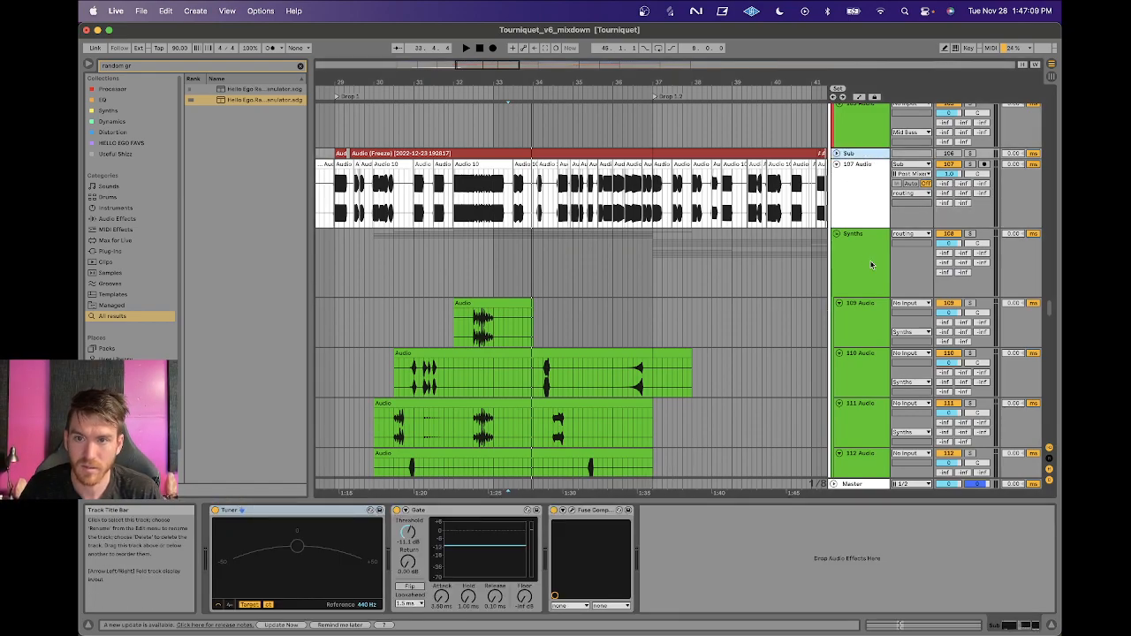
# Go back to the Mid Bass group and go through its two EQ Eights up to the Mid Side MS Rack.
pyautogui.scroll(15, 852, 287)
pyautogui.scroll(5, 870, 264)
pyautogui.scroll(-6, 870, 265)
pyautogui.scroll(-7, 870, 264)
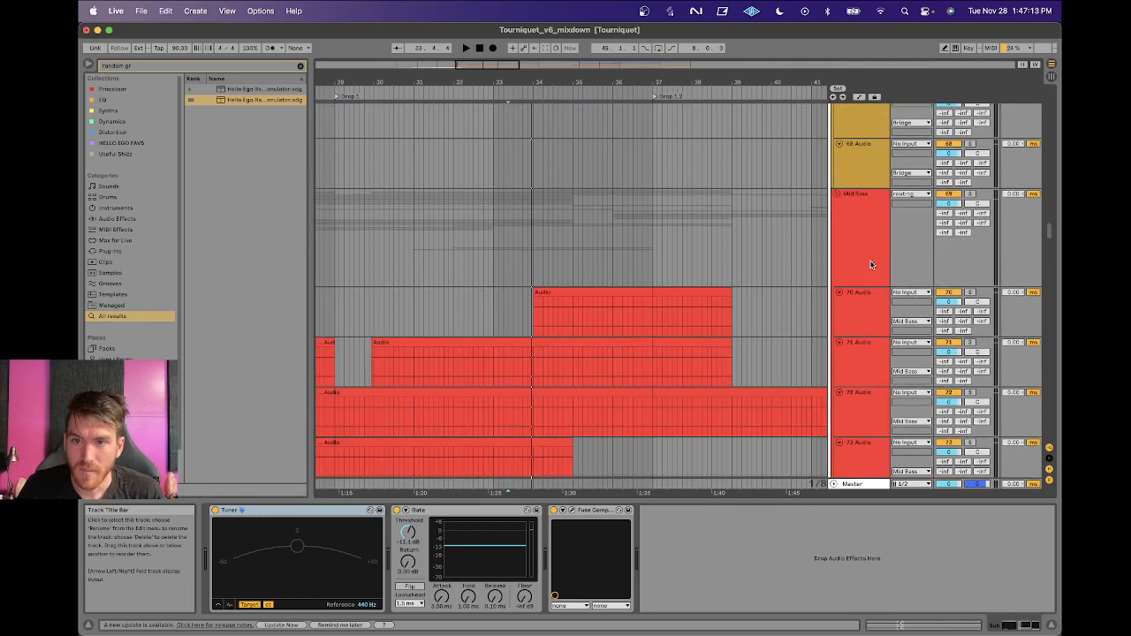
pyautogui.click(870, 264)
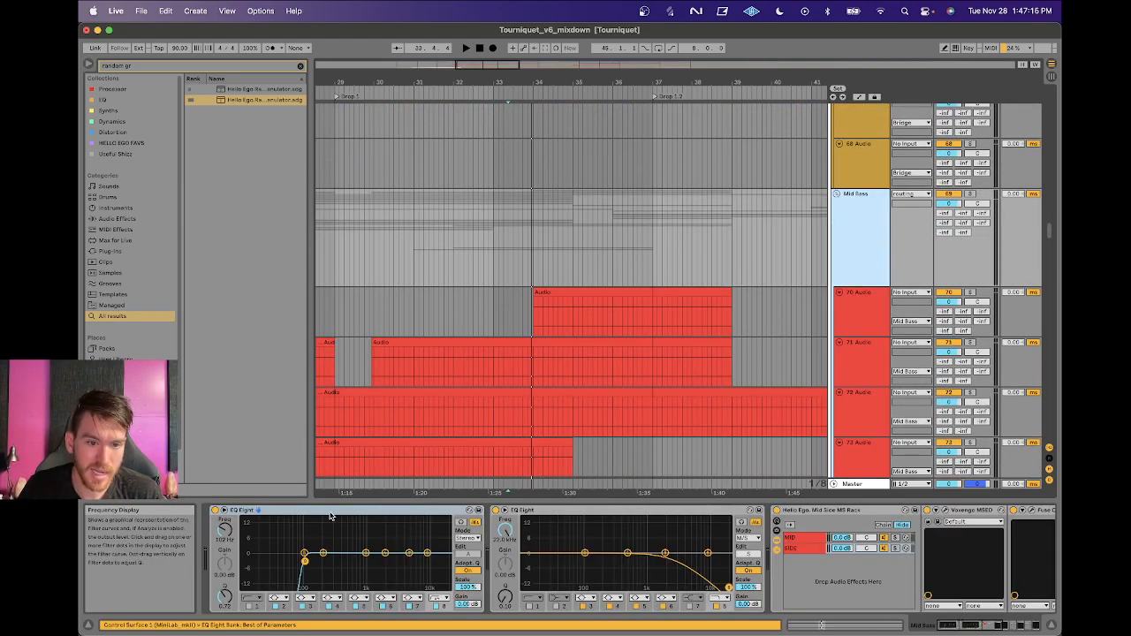
pyautogui.click(677, 389)
pyautogui.click(570, 513)
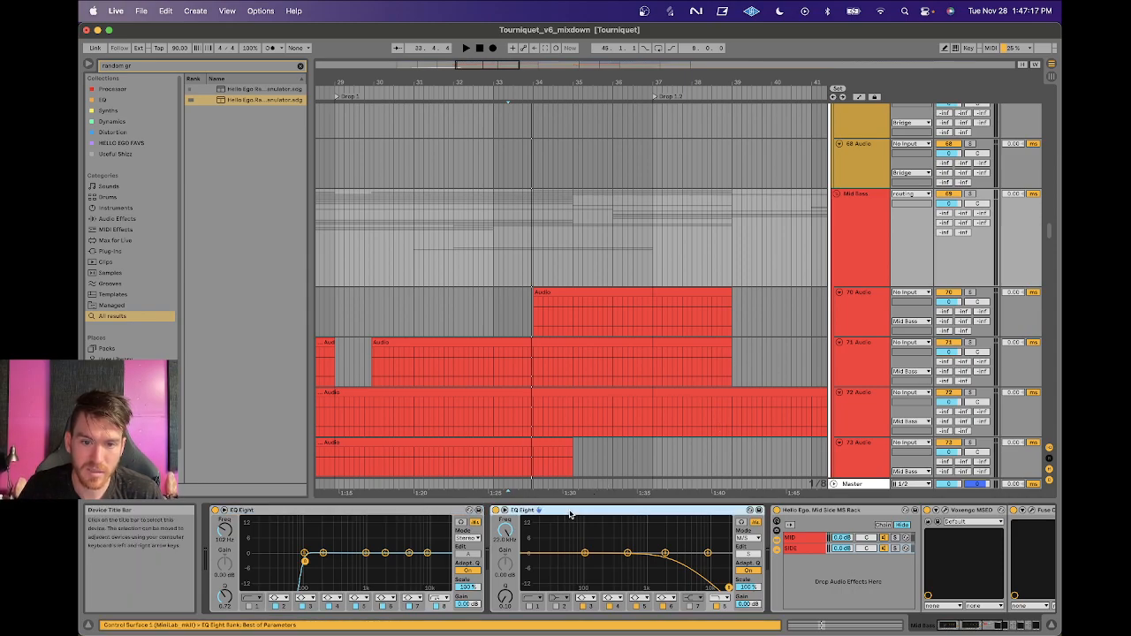
pyautogui.hscroll(6, 570, 515)
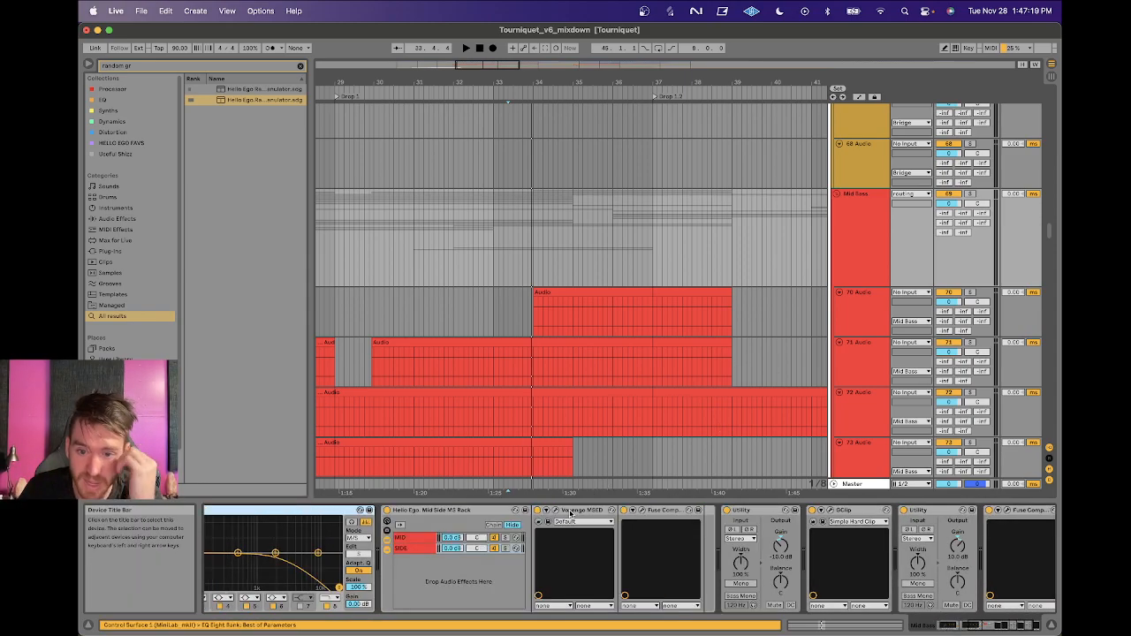
pyautogui.press('Right')
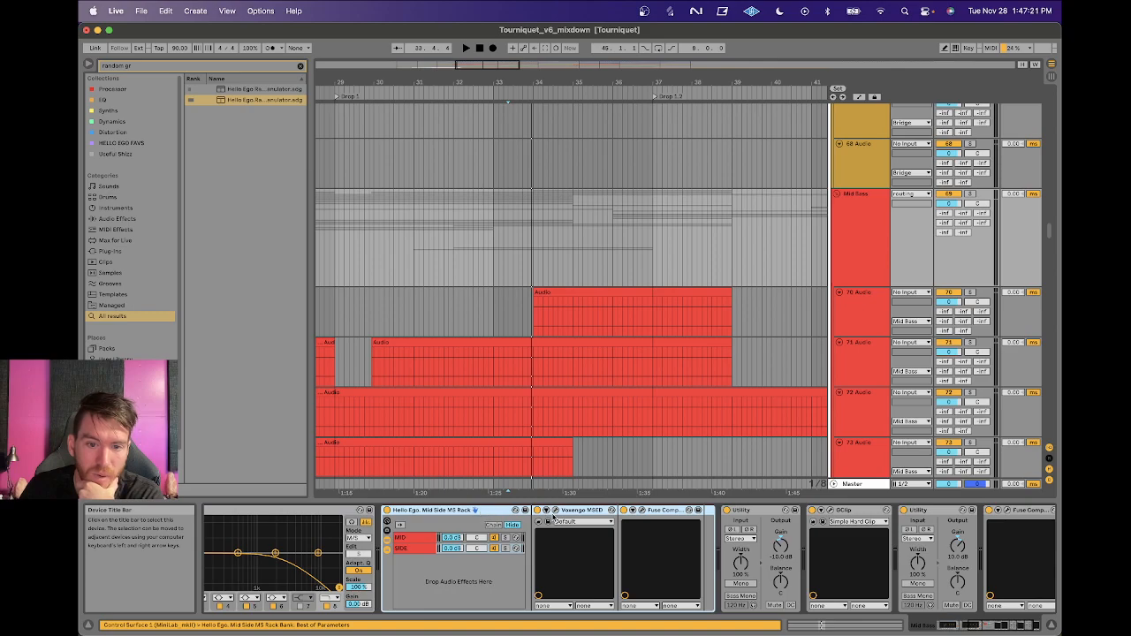
# Compare the devices in the MID and SIDE chains of the Mid Bass group's Mid Side MS Rack.
pyautogui.click(413, 546)
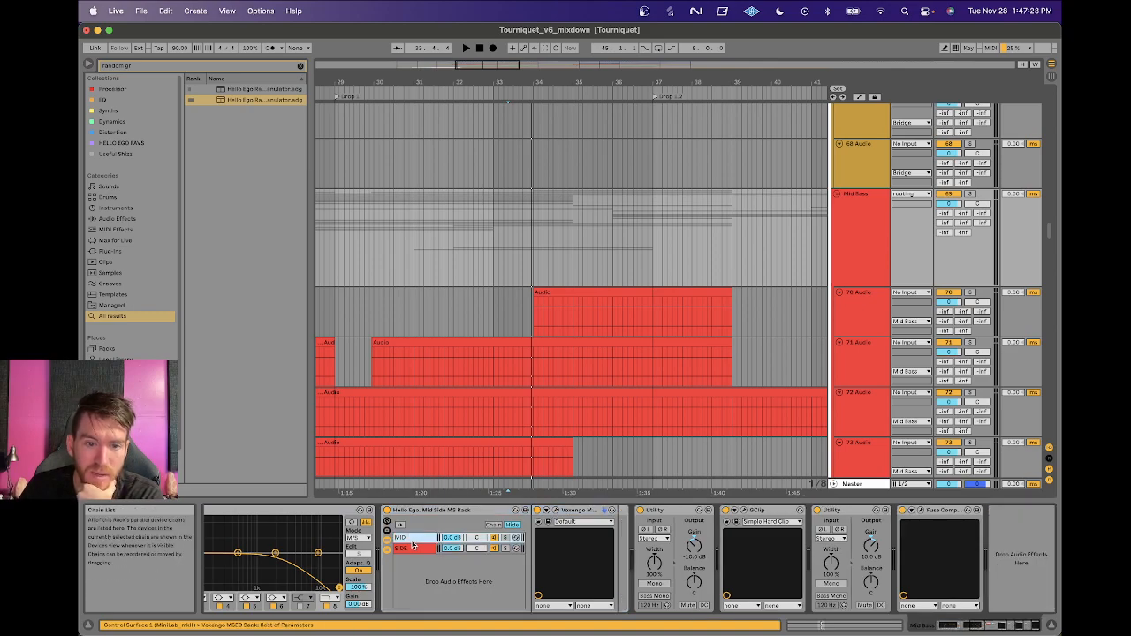
pyautogui.click(413, 548)
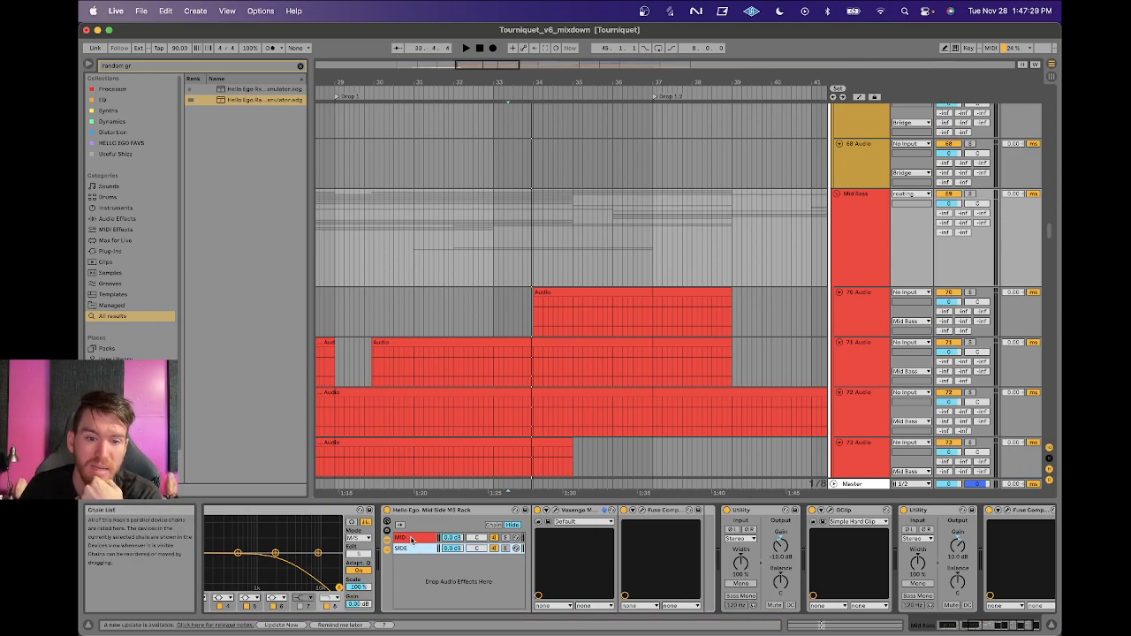
pyautogui.click(412, 542)
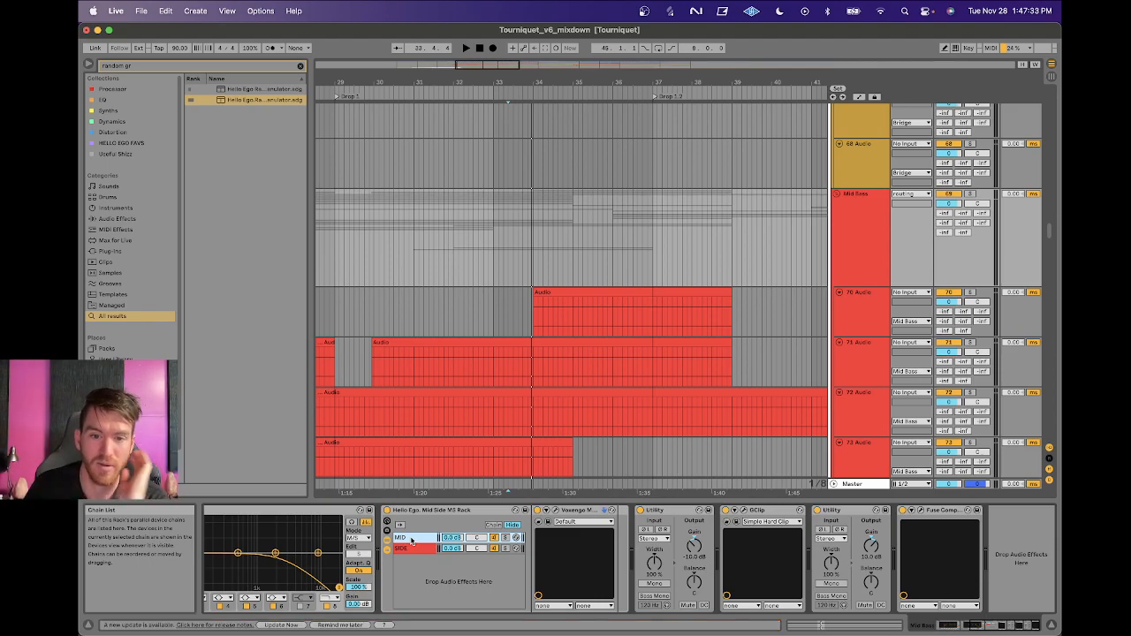
# Inspect the Voxengo MSED plug-in windows of the MID and SIDE chains and close both windows.
pyautogui.click(556, 510)
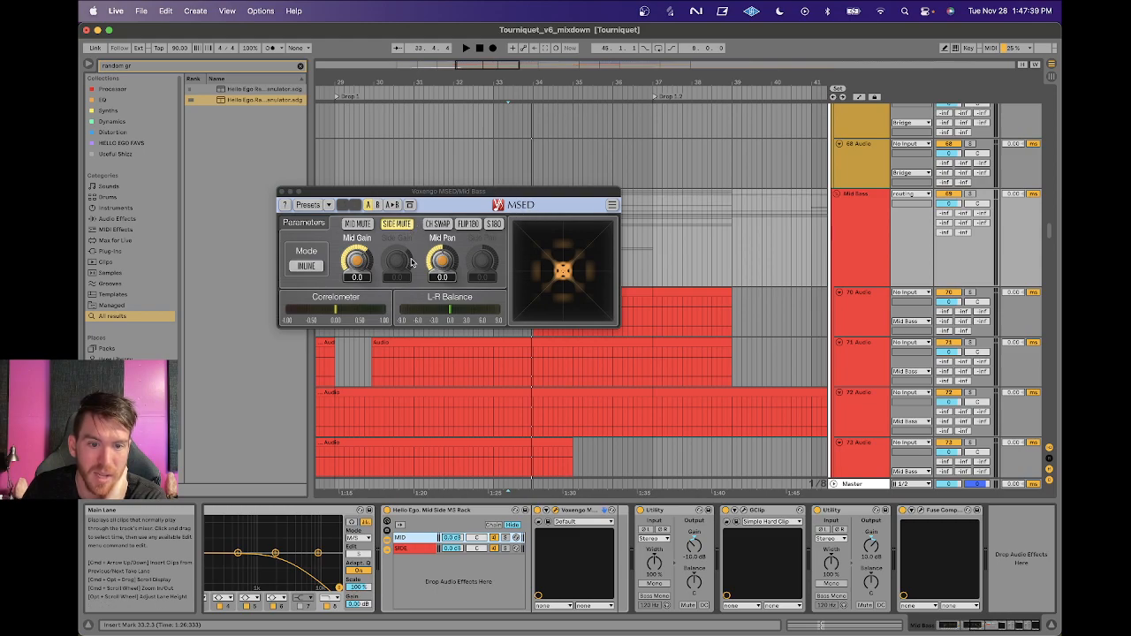
pyautogui.click(424, 549)
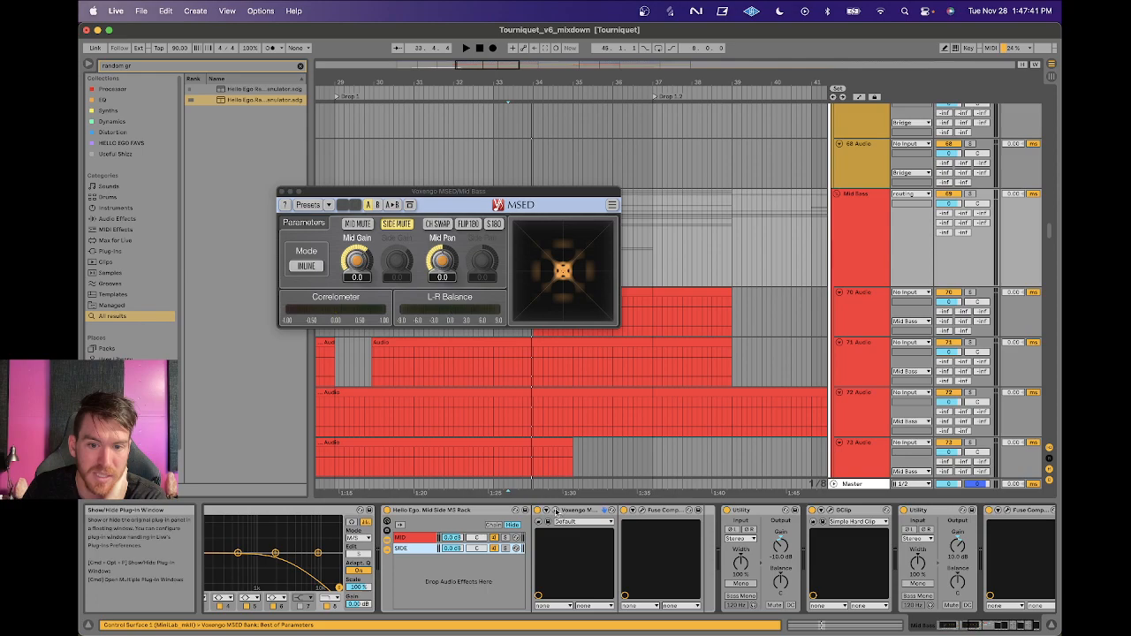
pyautogui.click(553, 511)
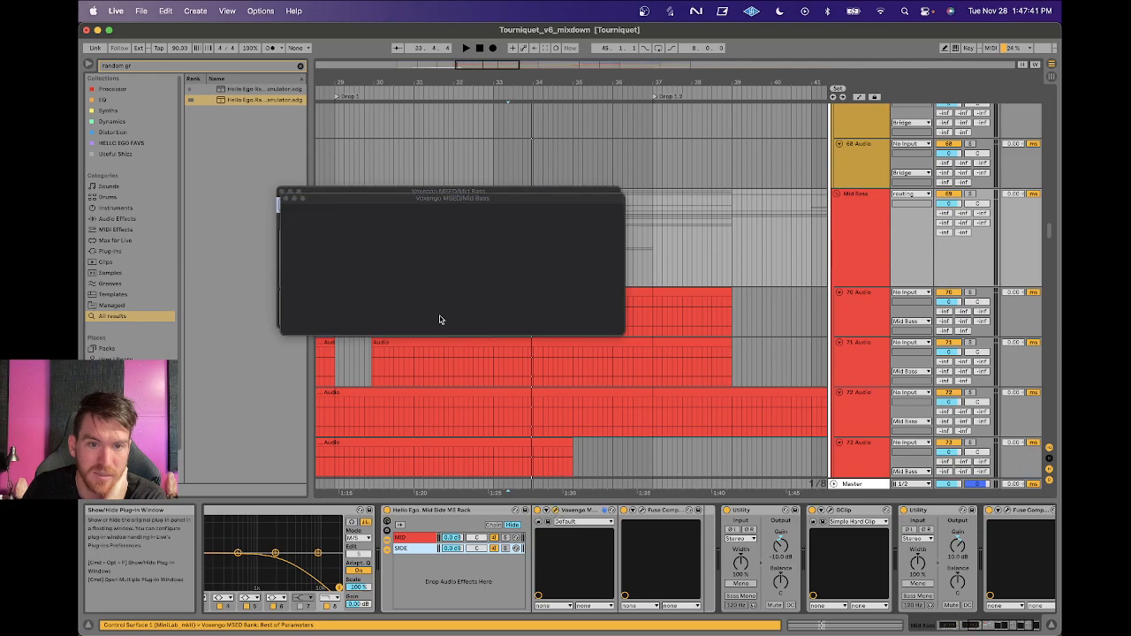
pyautogui.click(283, 198)
pyautogui.click(281, 191)
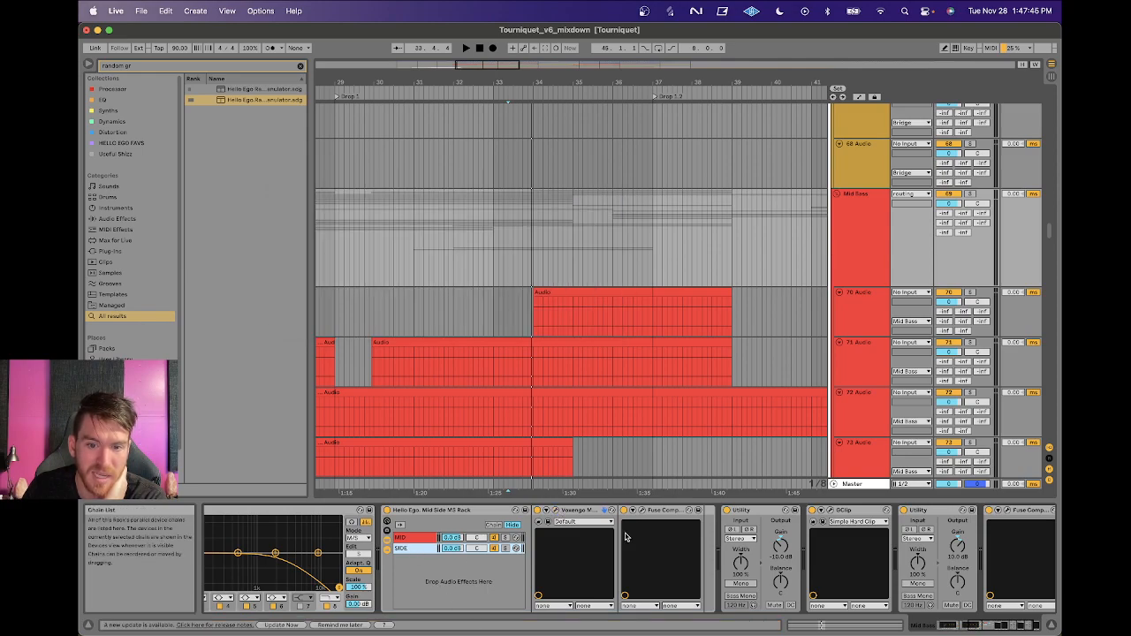
# Open the Fuse Compressor in the SIDE chain and play the track to inspect its mode and channel link settings.
pyautogui.click(642, 511)
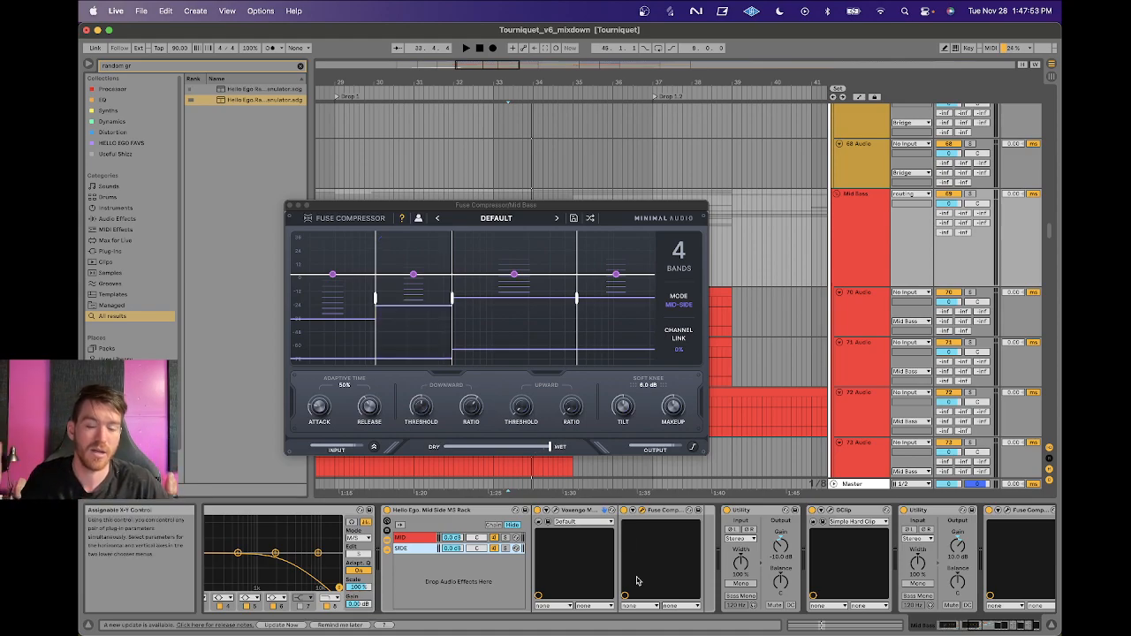
pyautogui.press('space')
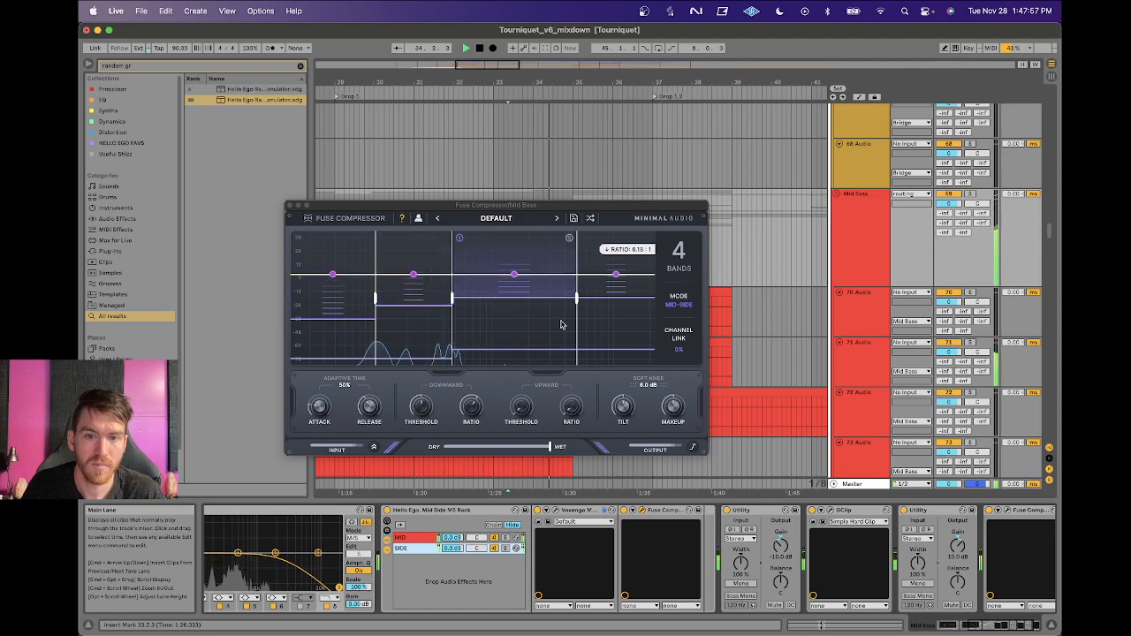
pyautogui.moveTo(682, 308)
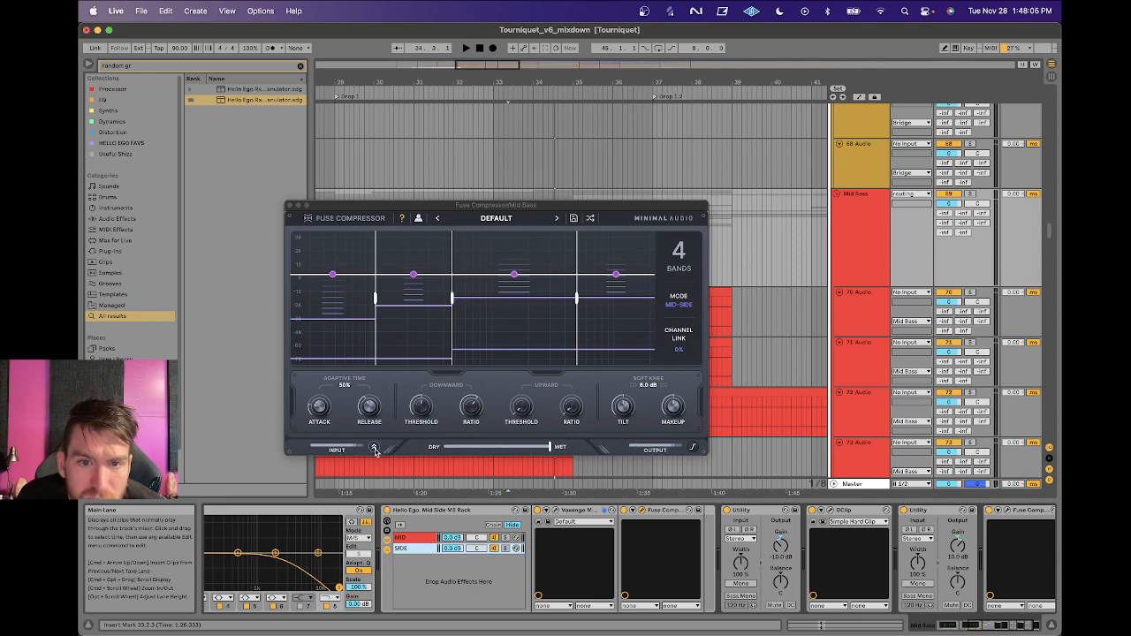
pyautogui.moveTo(374, 450)
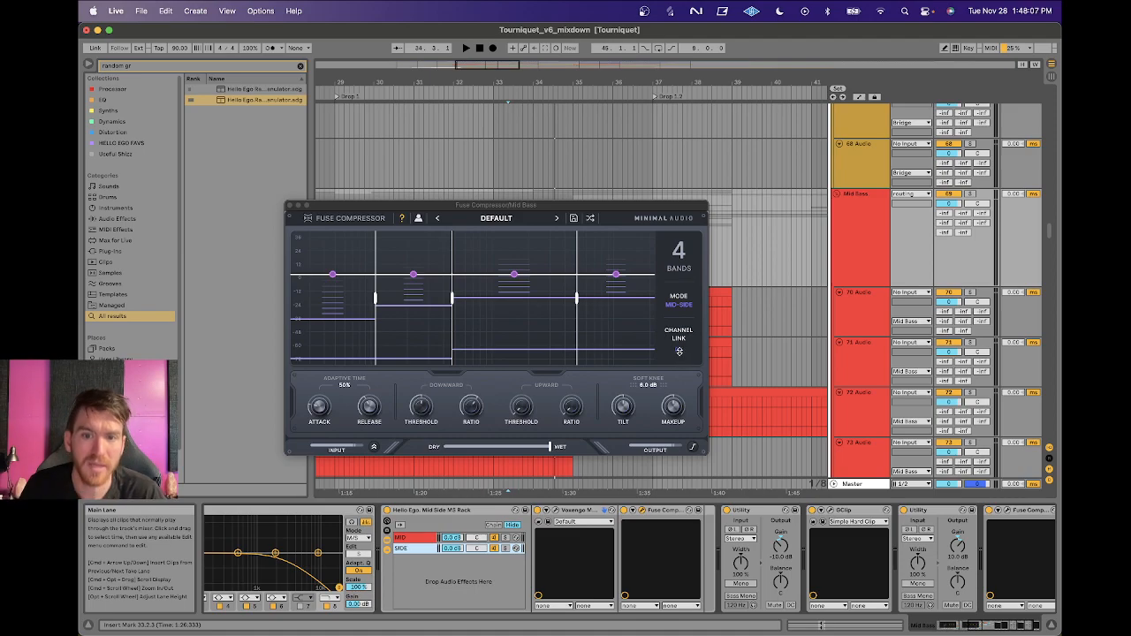
pyautogui.moveTo(678, 352)
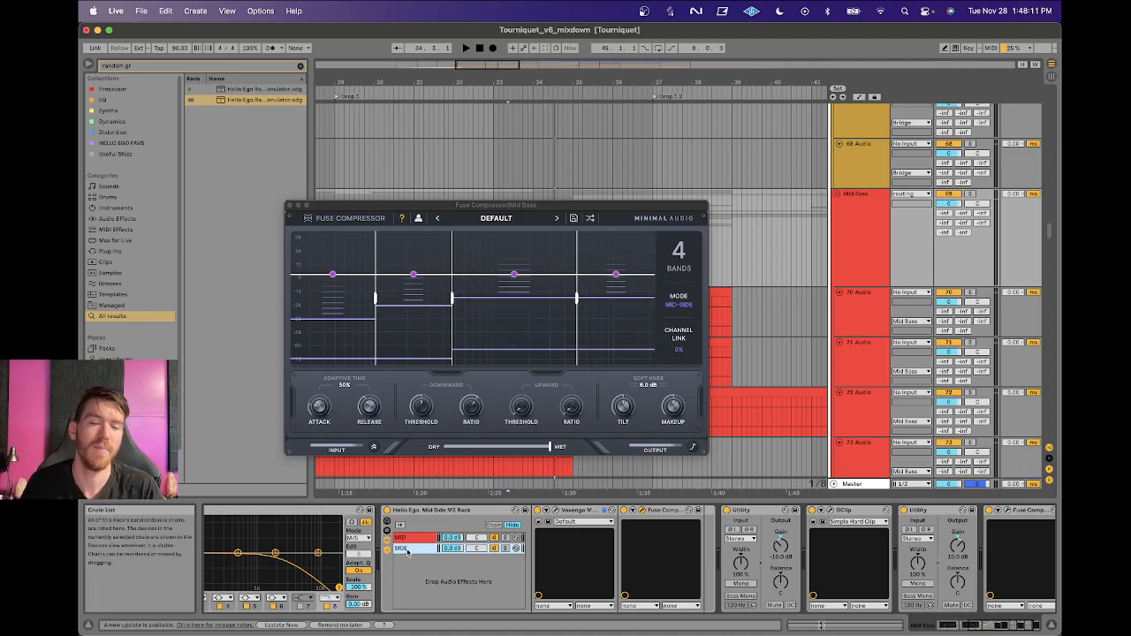
pyautogui.click(409, 544)
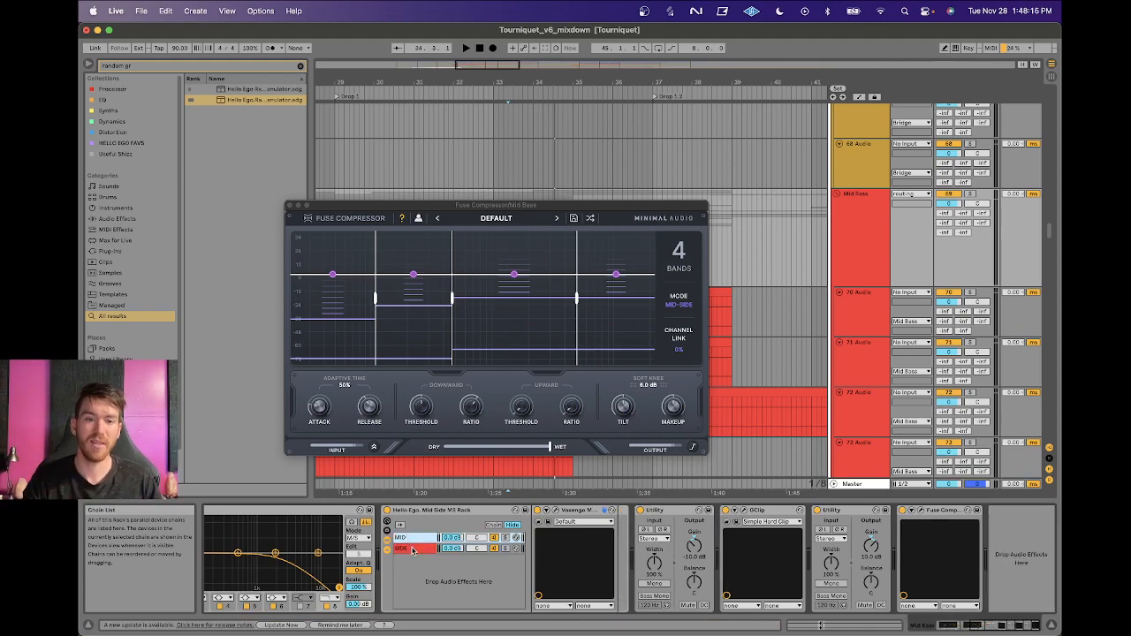
pyautogui.click(413, 549)
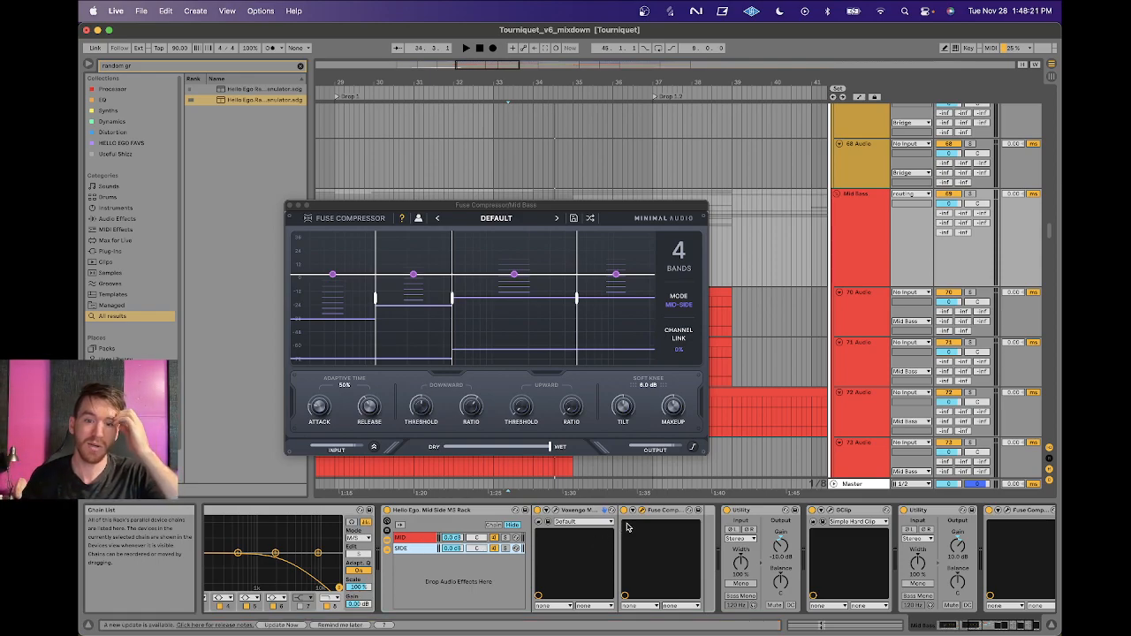
pyautogui.moveTo(678, 348)
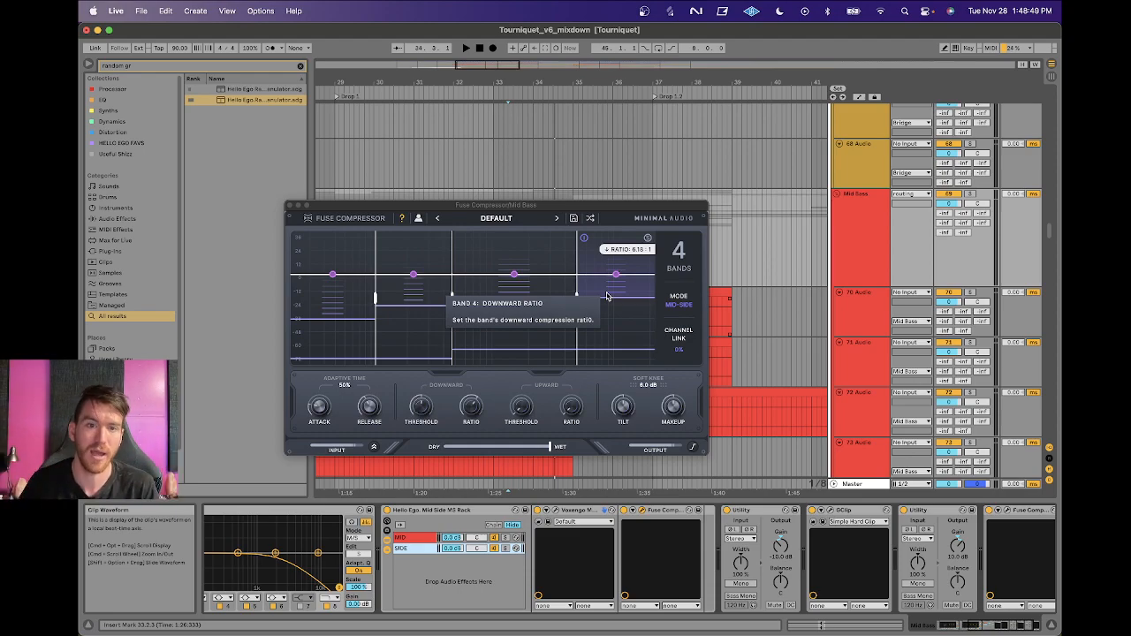
pyautogui.click(287, 204)
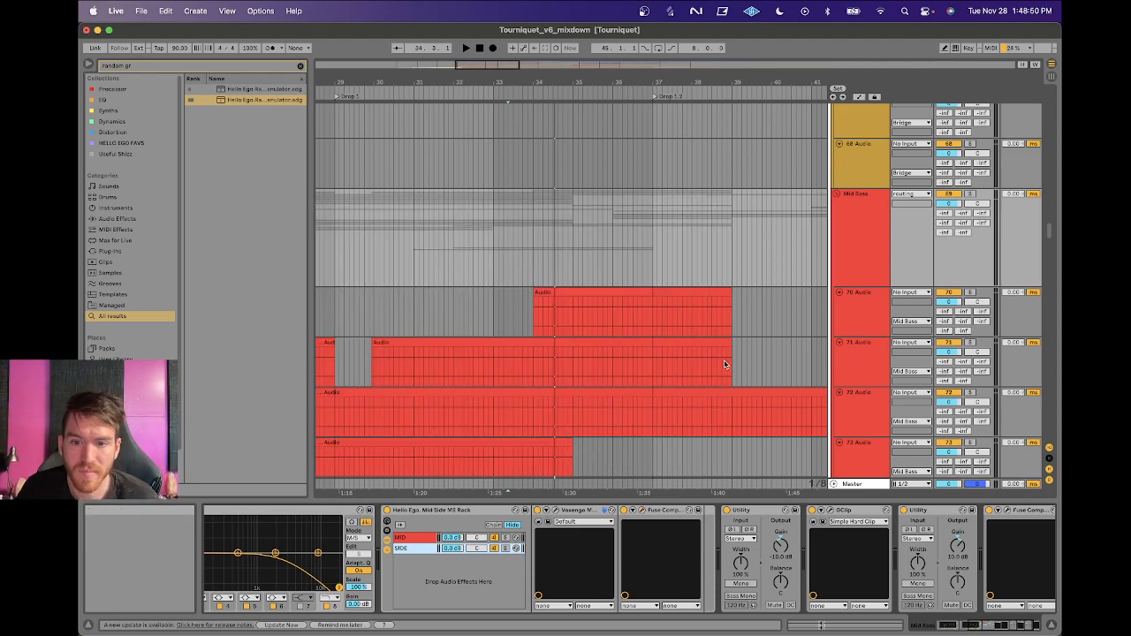
# Go through the Utility, GClip and second Utility that follow the Mid Bass group's Mid Side MS Rack.
pyautogui.click(732, 513)
pyautogui.click(842, 510)
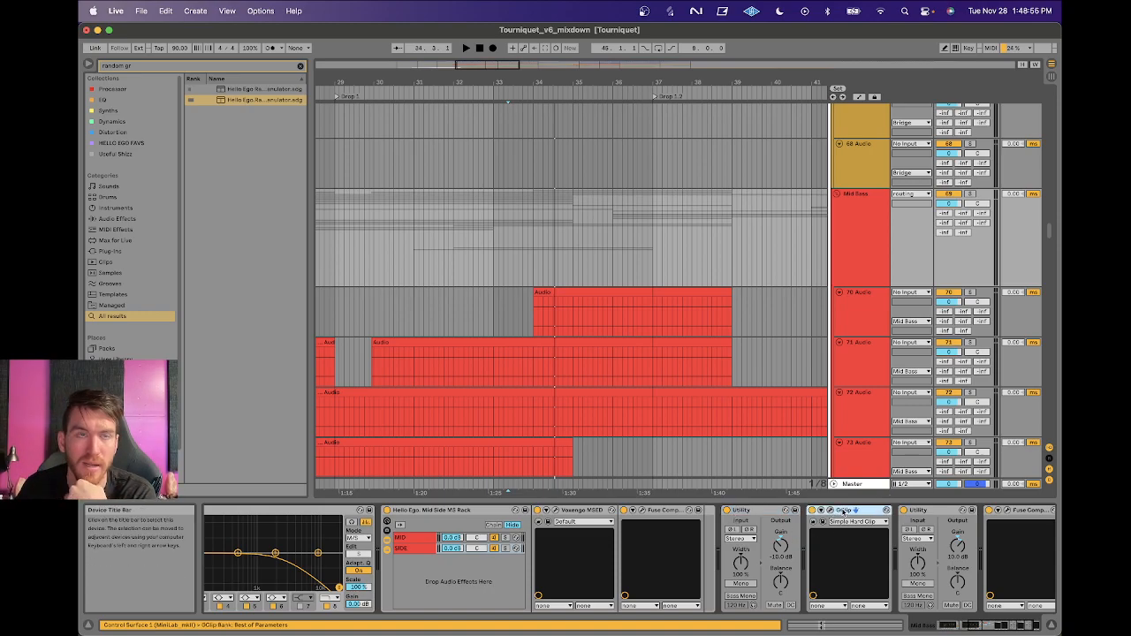
pyautogui.hscroll(2, 844, 510)
pyautogui.click(886, 510)
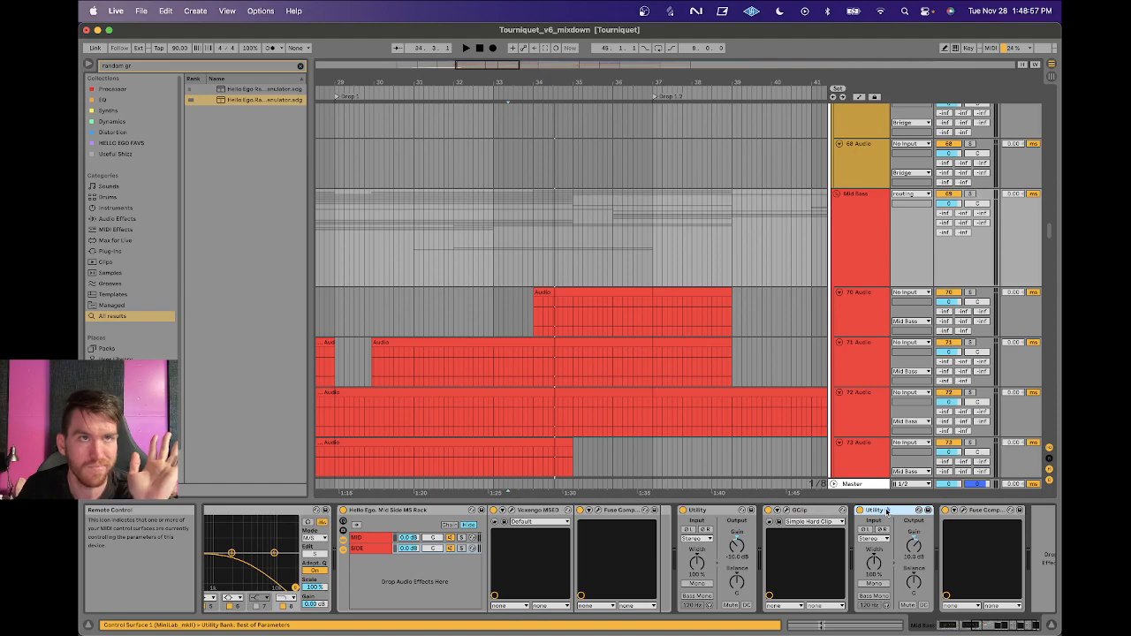
pyautogui.hscroll(2, 886, 511)
# Open the last Fuse Compressor on the Mid Bass group, inspect its three bands during playback, and close it.
pyautogui.click(933, 512)
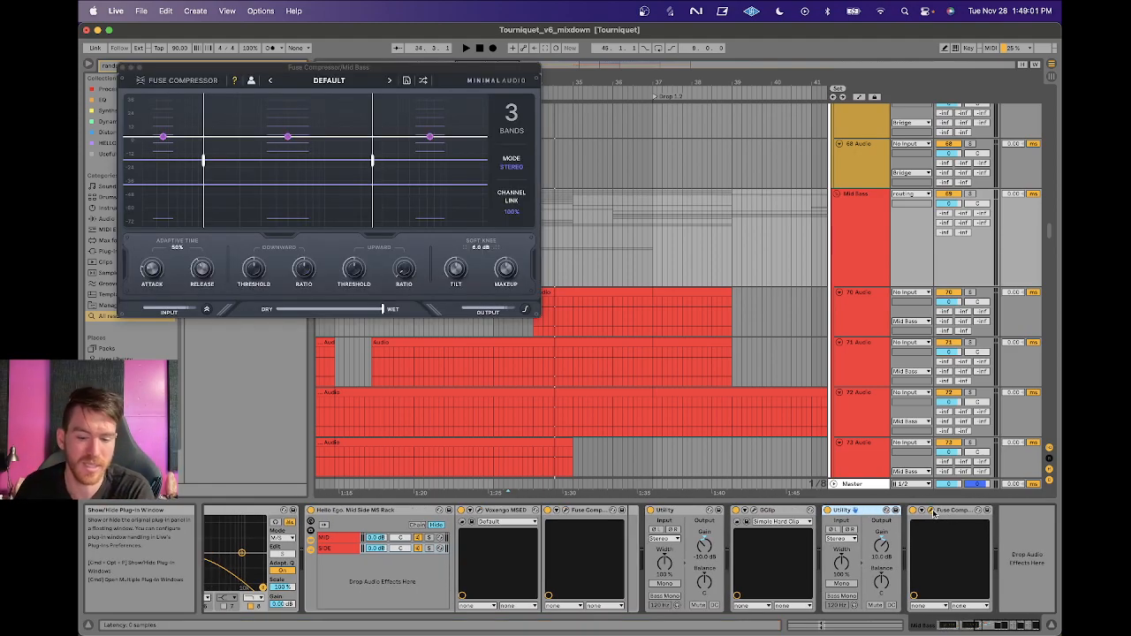
pyautogui.press('space')
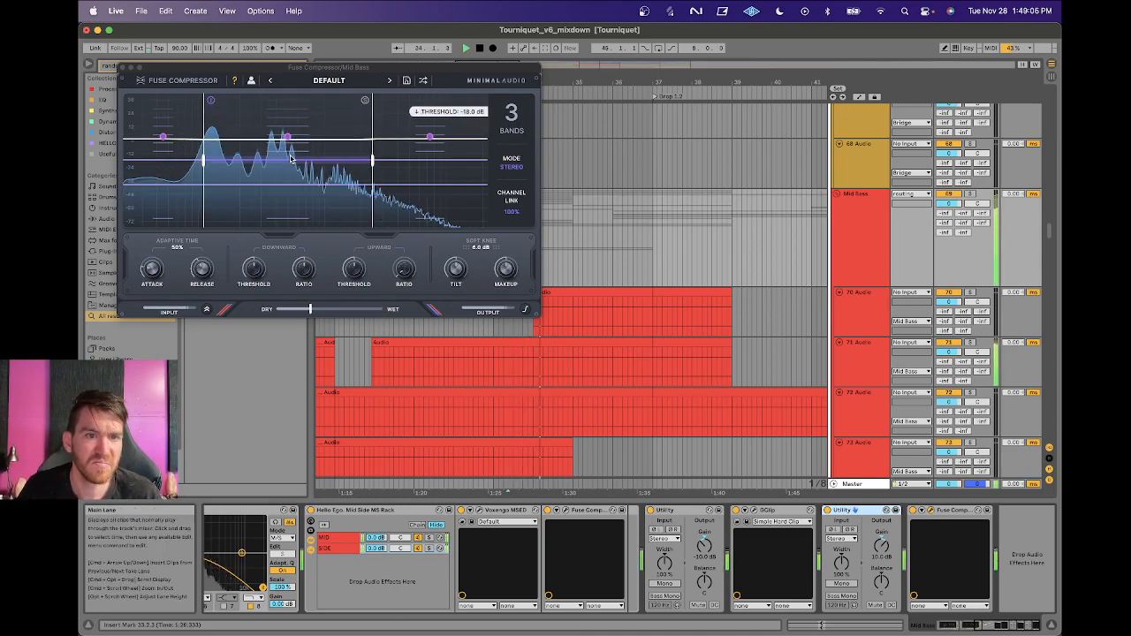
pyautogui.press('space')
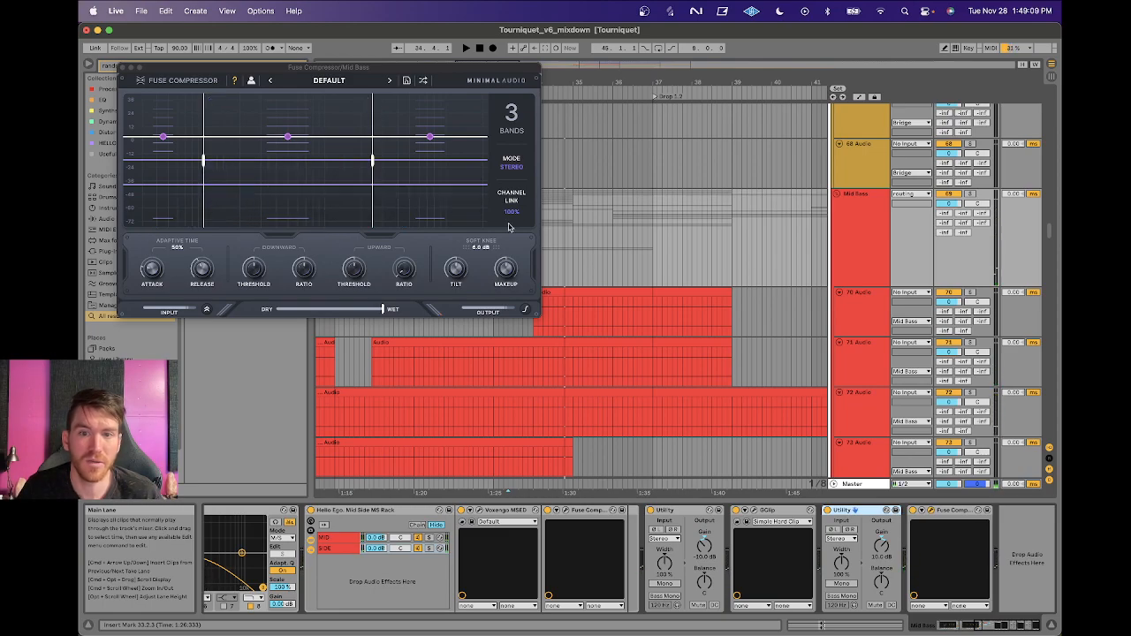
pyautogui.click(123, 68)
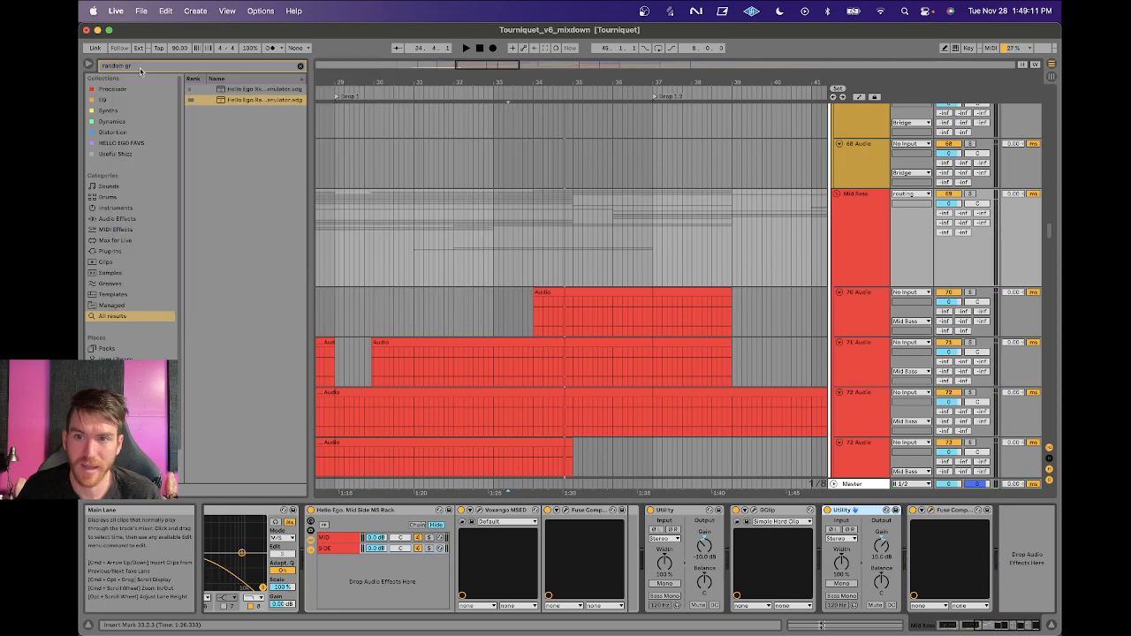
# Move up from the Mid Bass group through the Bridge group to the routing group to view its devices.
pyautogui.click(854, 242)
pyautogui.scroll(10, 883, 398)
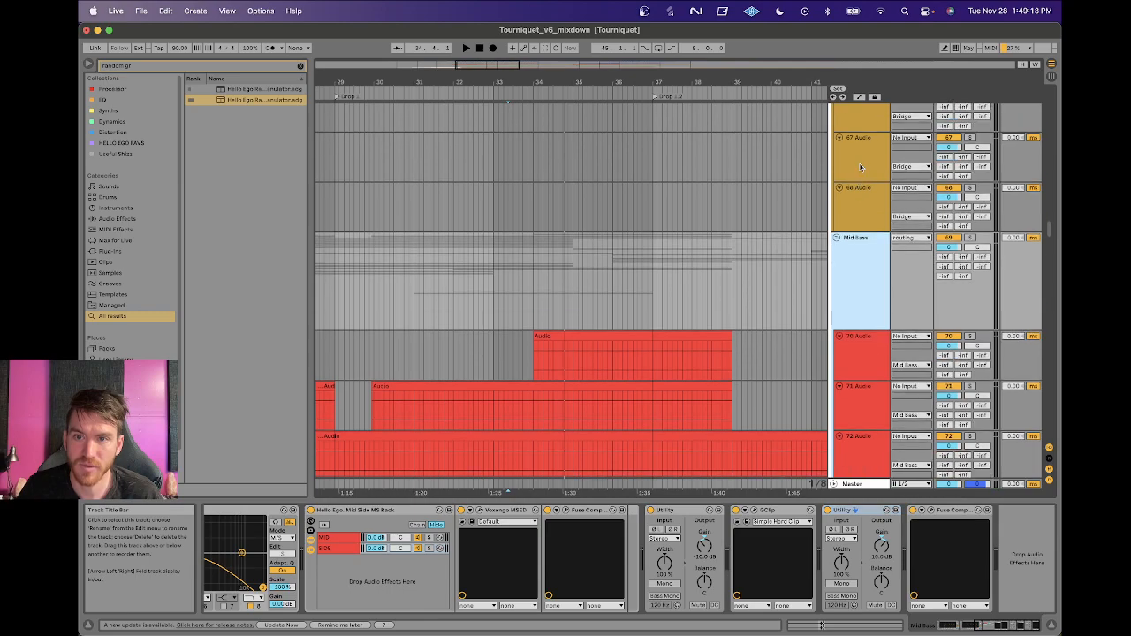
pyautogui.click(865, 410)
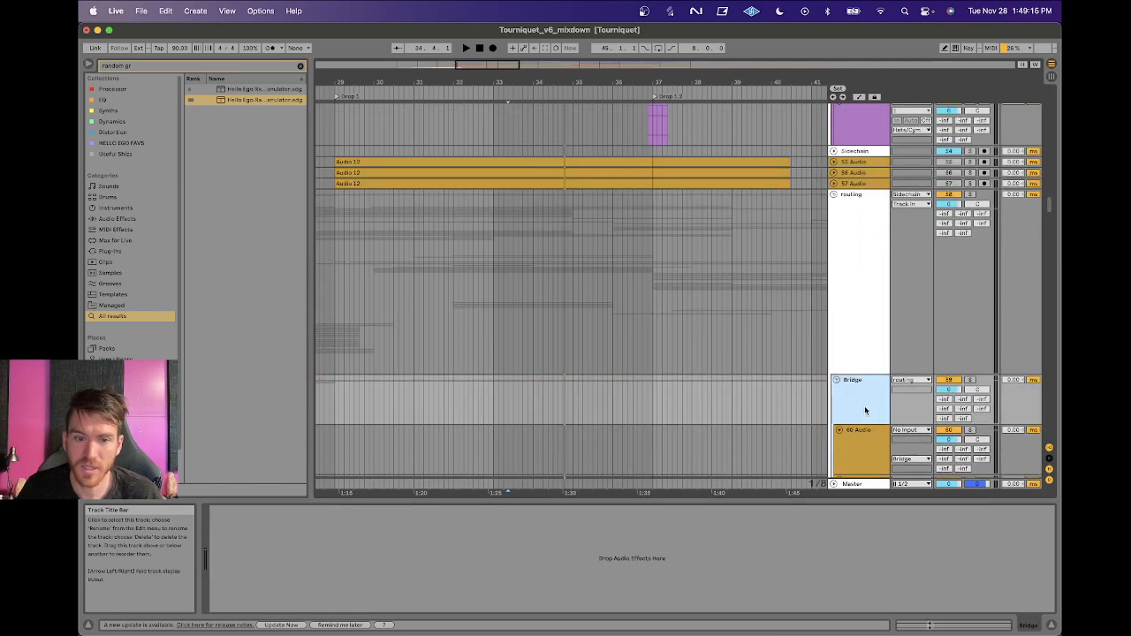
pyautogui.click(867, 355)
pyautogui.hscroll(3, 867, 355)
pyautogui.scroll(2, 867, 356)
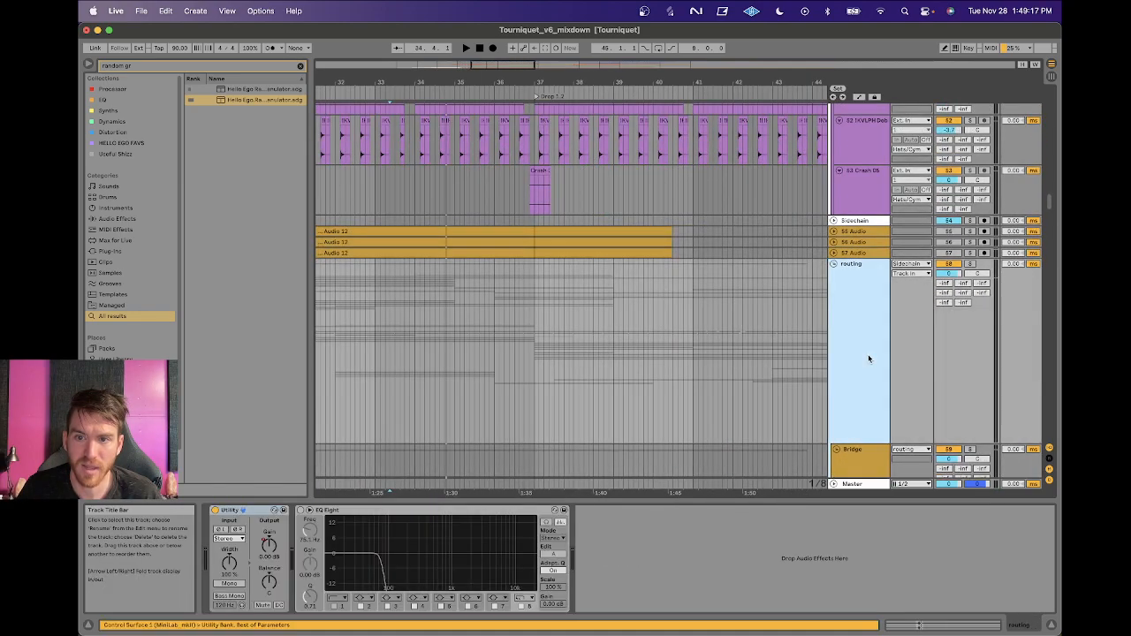
# Show the Gain automation of the routing group's Utility over the whole arrangement and enlarge its lane.
pyautogui.click(234, 511)
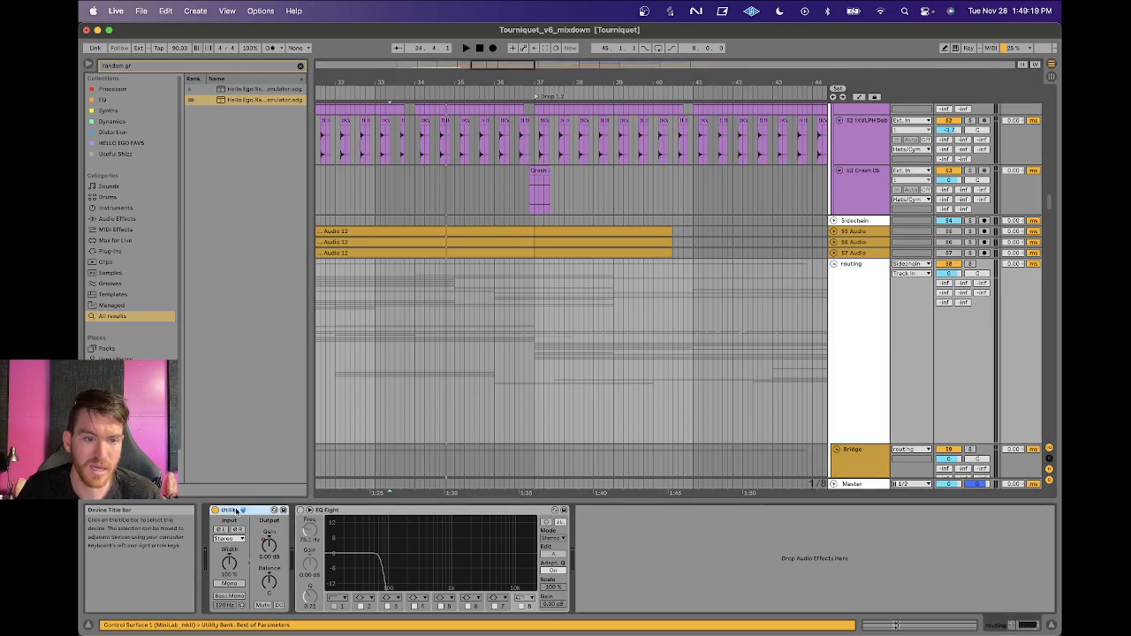
pyautogui.click(272, 548)
pyautogui.press('a')
pyautogui.moveTo(673, 82); pyautogui.dragTo(685, 7)
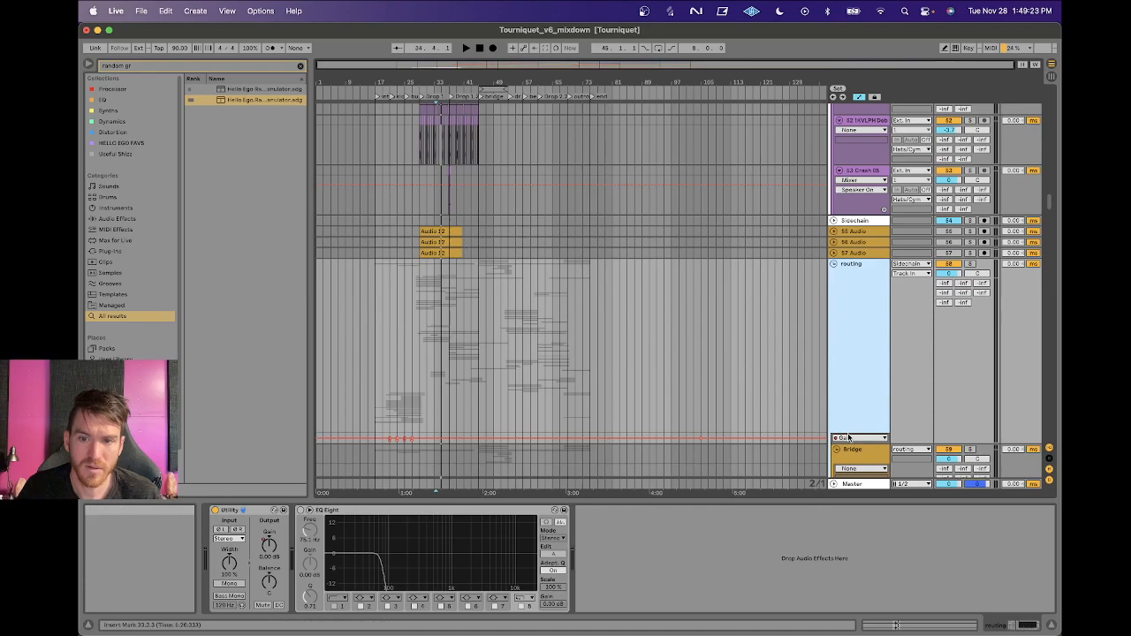
pyautogui.moveTo(857, 443); pyautogui.dragTo(836, 521)
pyautogui.scroll(-5, 566, 401)
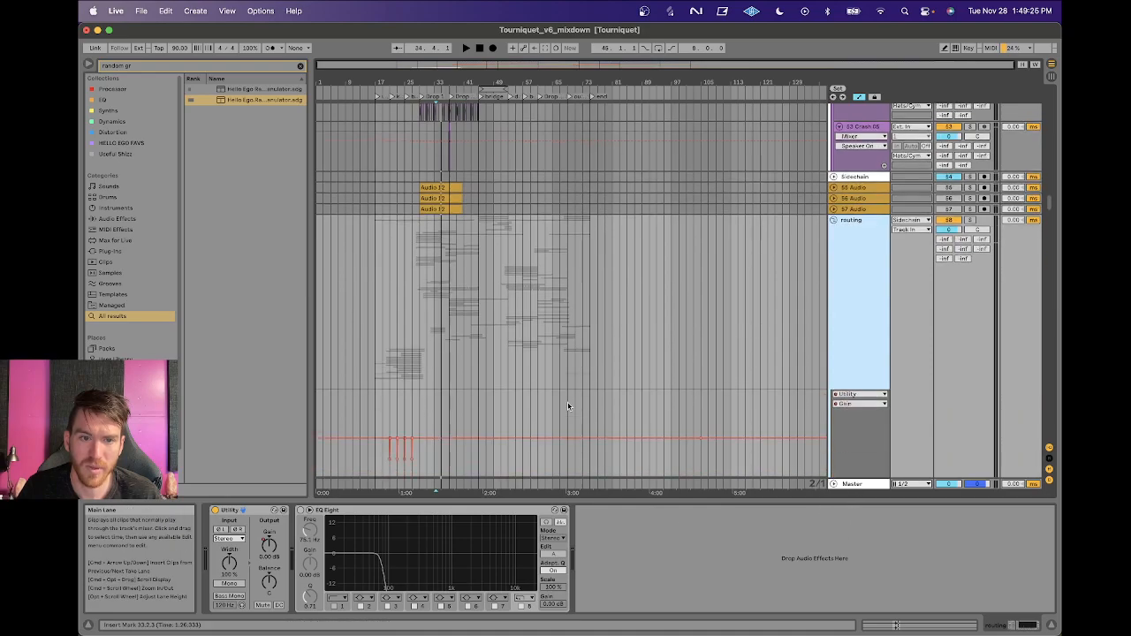
# Zoom in on the routing group's gain automation, set the insert marker at 21.1.1 and play from there.
pyautogui.moveTo(388, 82); pyautogui.dragTo(433, 263)
pyautogui.click(433, 295)
pyautogui.press('space')
# Select the Sidechain track, inspect its first ShaperBox 3's volume curve during playback, and close the plug-in window.
pyautogui.scroll(-20, 533, 299)
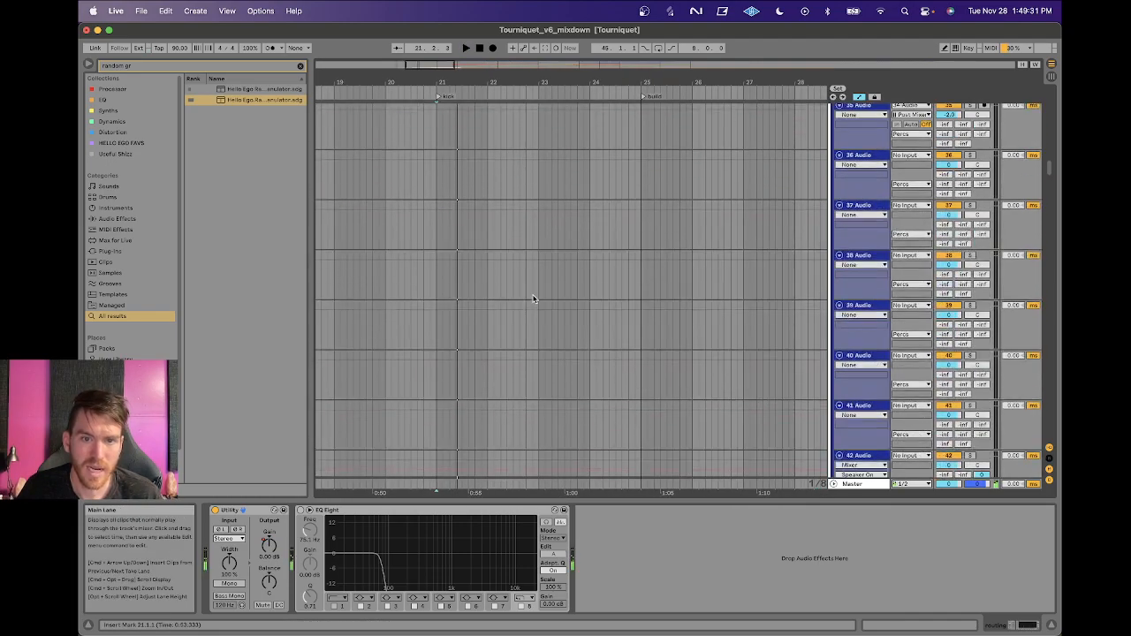
pyautogui.scroll(20, 534, 299)
pyautogui.scroll(-10, 533, 298)
pyautogui.scroll(12, 532, 299)
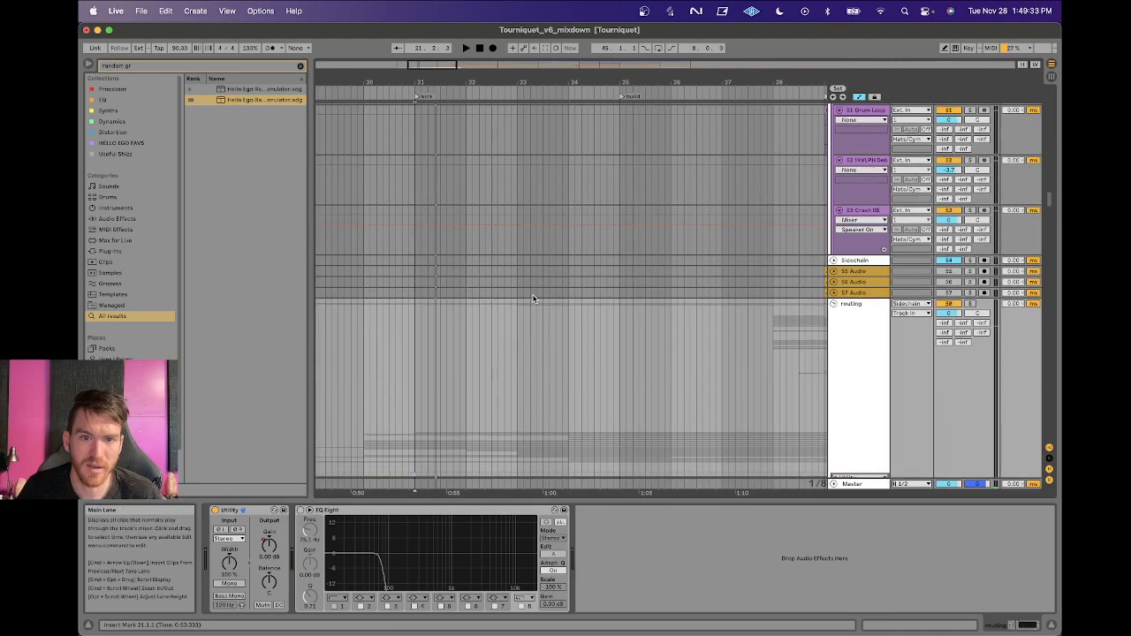
pyautogui.moveTo(670, 83); pyautogui.dragTo(669, 43)
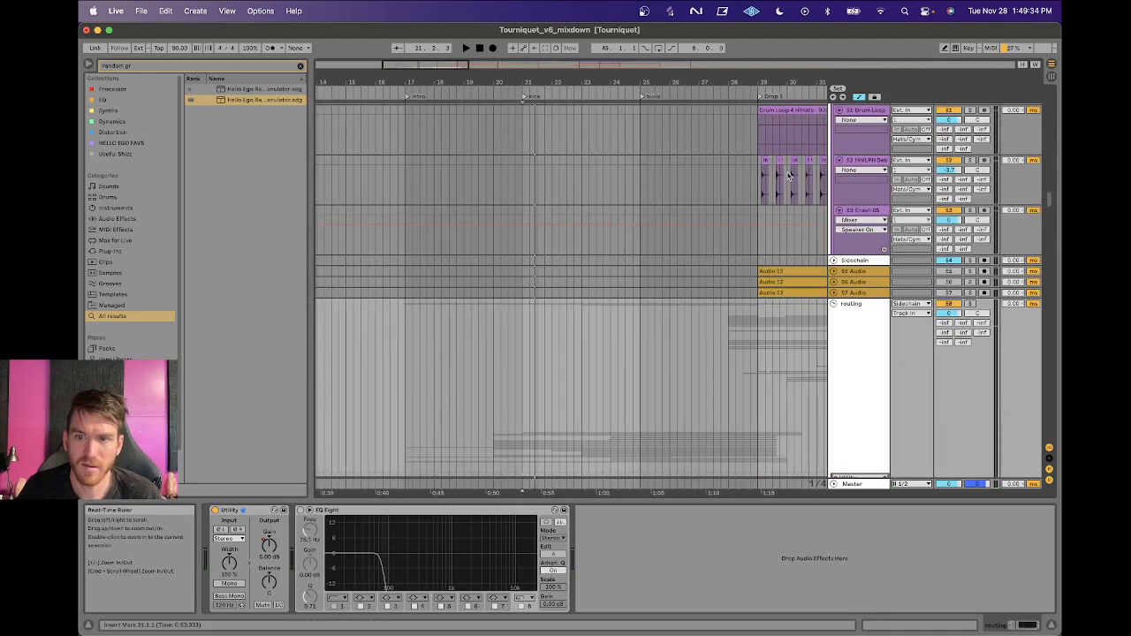
pyautogui.click(853, 261)
pyautogui.click(232, 509)
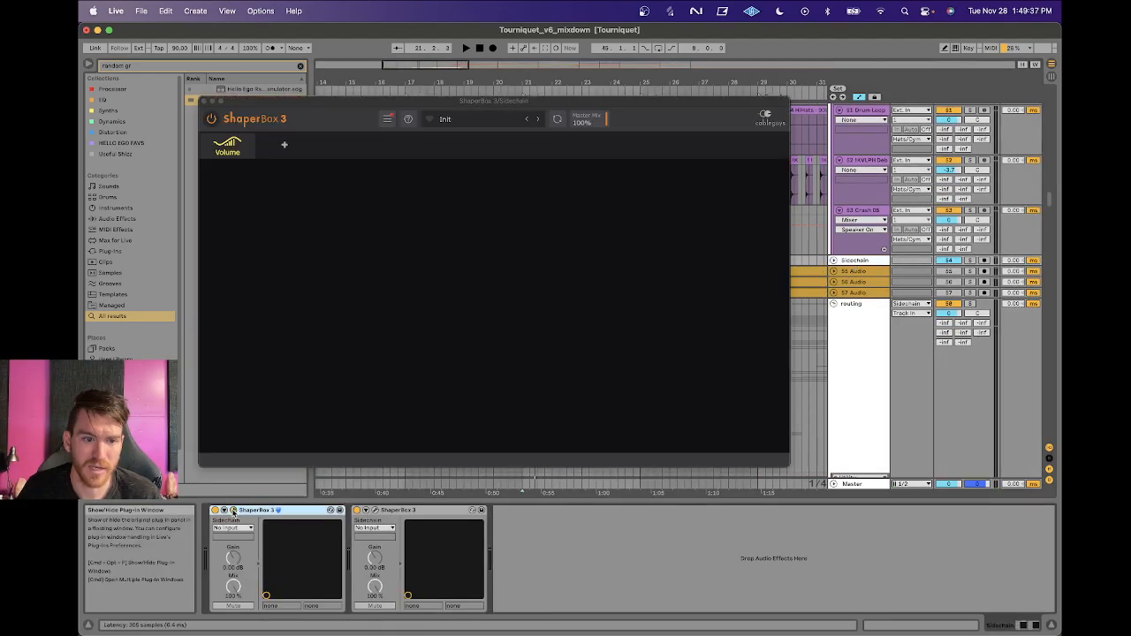
pyautogui.press('space')
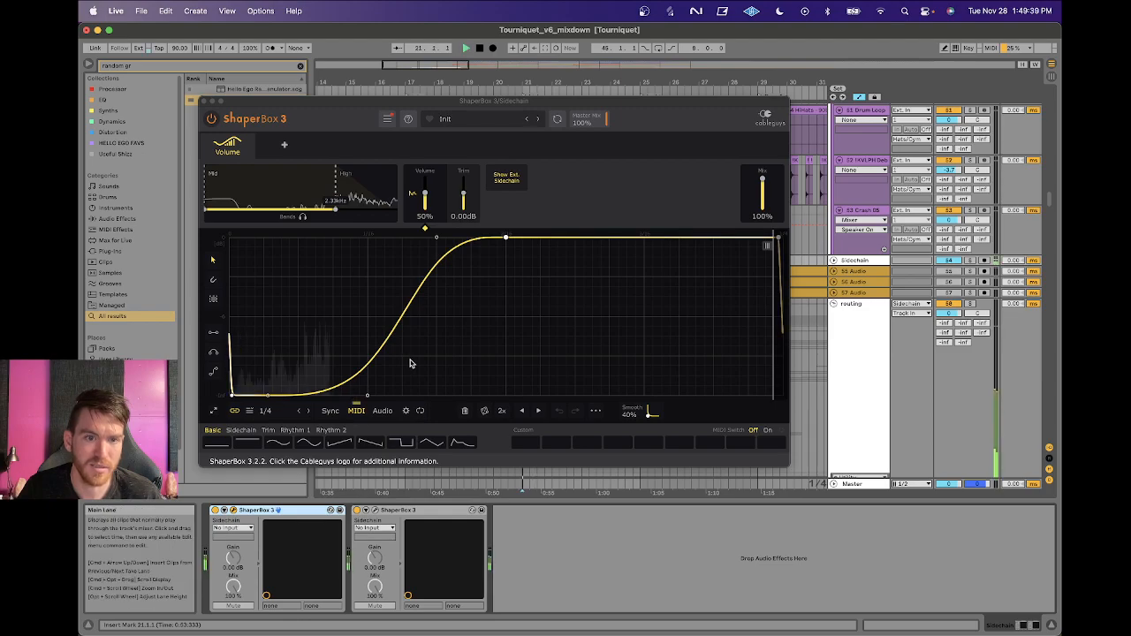
pyautogui.press('space')
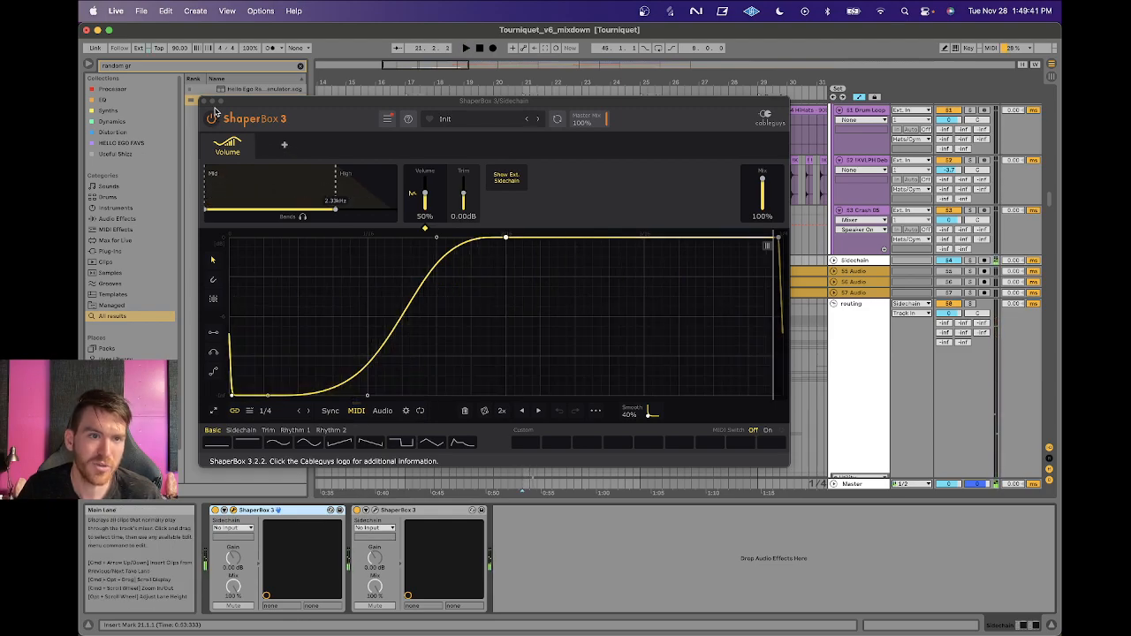
pyautogui.click(204, 102)
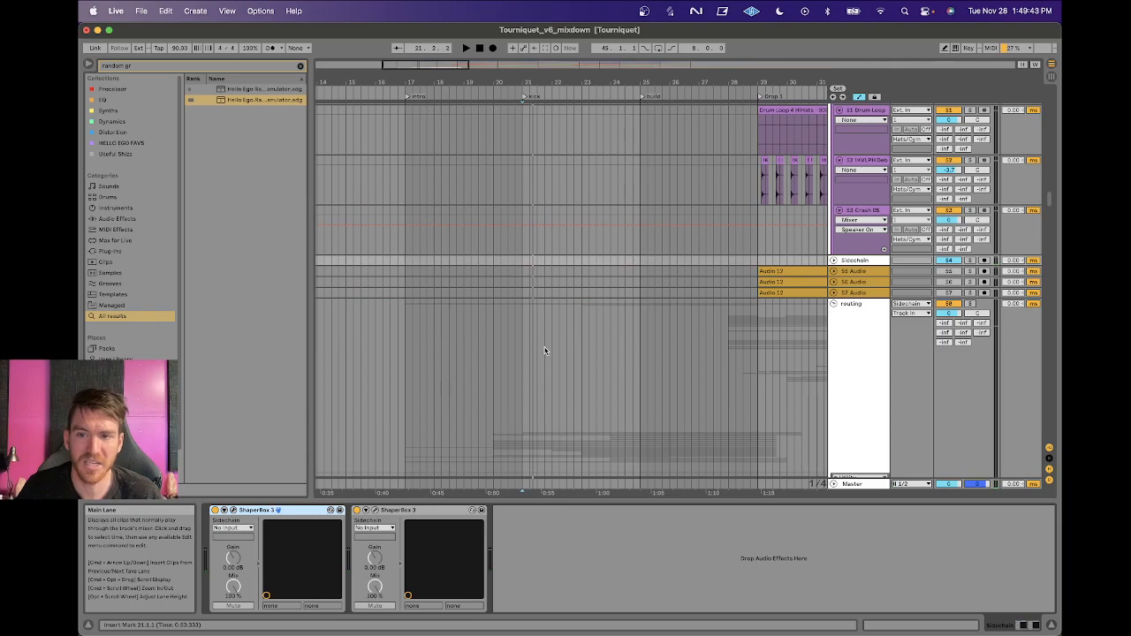
# Compare the frequency bands and mix settings of the Sidechain track's two ShaperBox 3 plug-ins, closing each window.
pyautogui.click(233, 510)
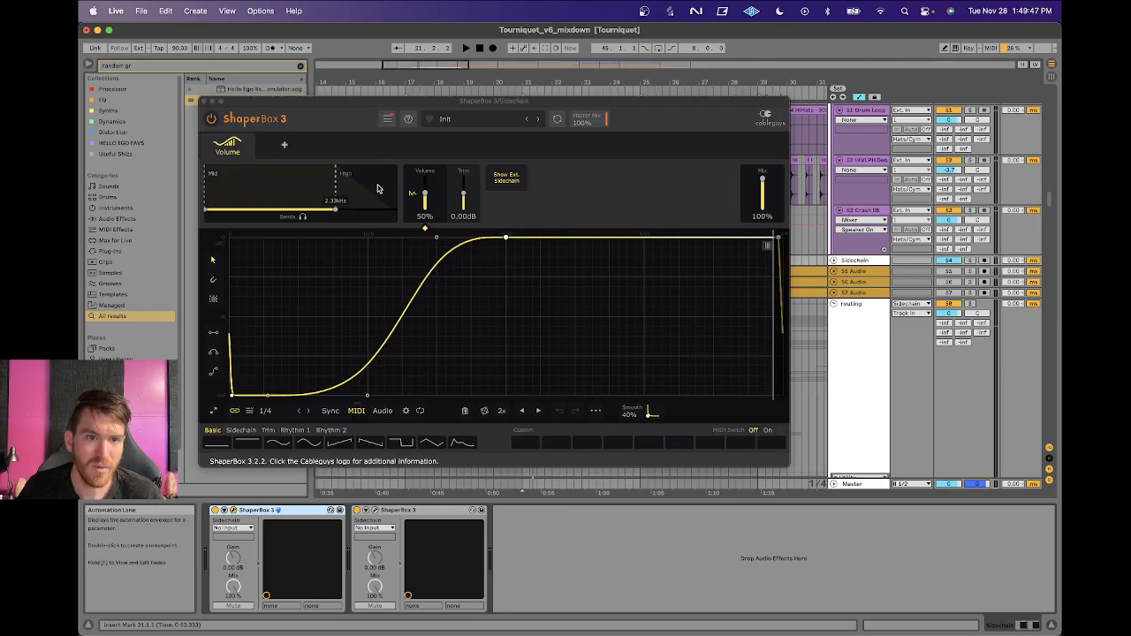
pyautogui.click(205, 103)
pyautogui.click(375, 509)
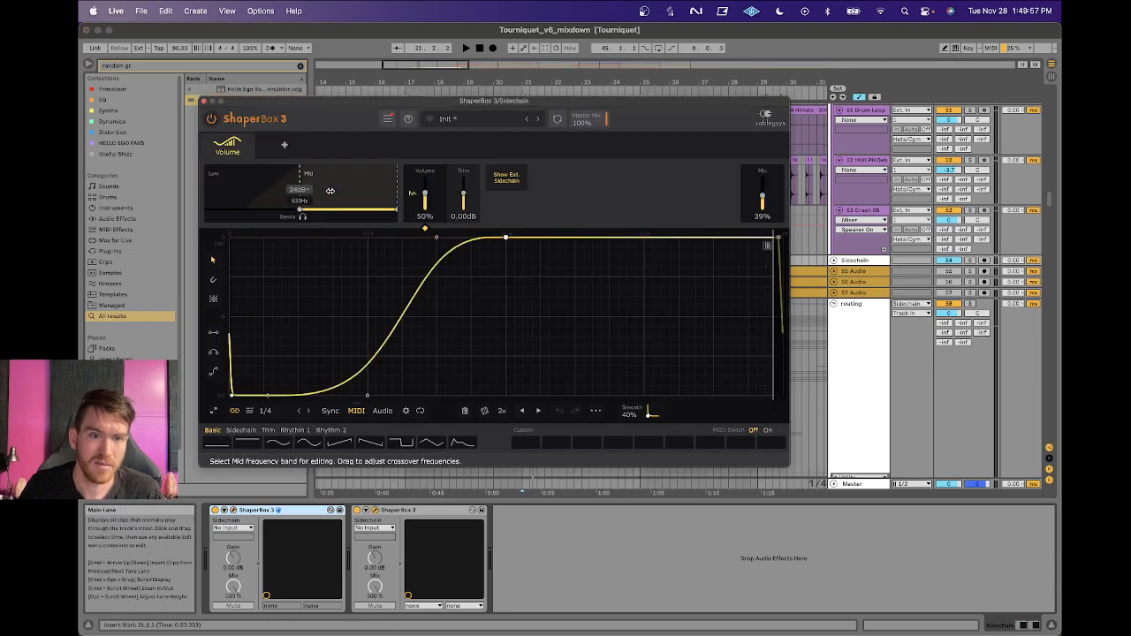
pyautogui.click(205, 102)
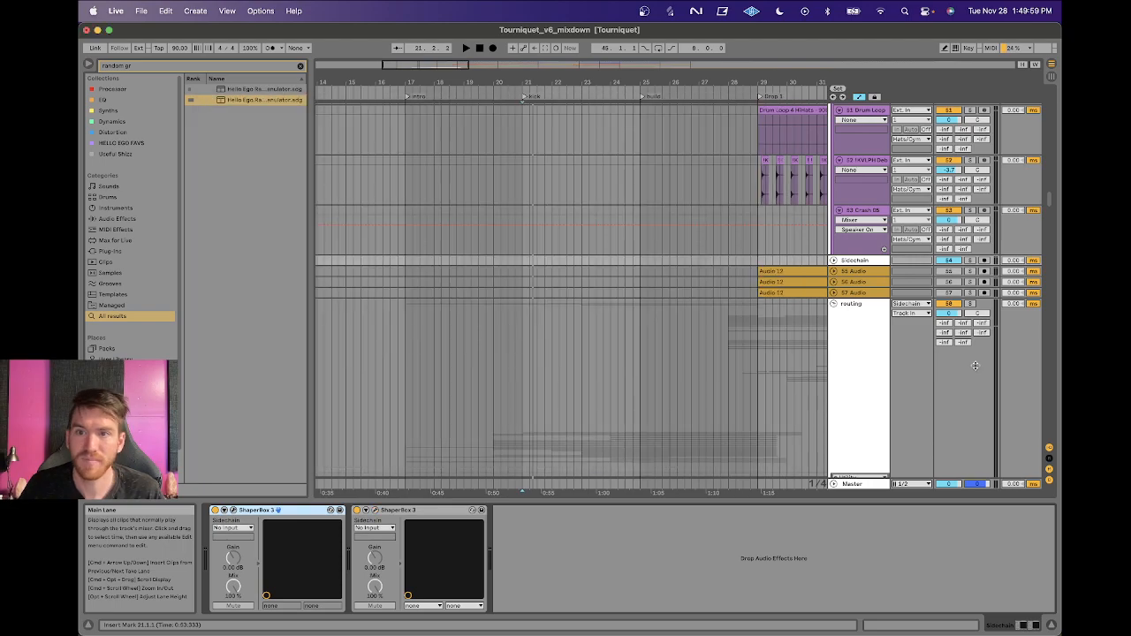
# Select the Hats/Cym group and switch its M/S EQ Eight to the side curve for inspection.
pyautogui.scroll(5, 740, 311)
pyautogui.hscroll(10, 740, 311)
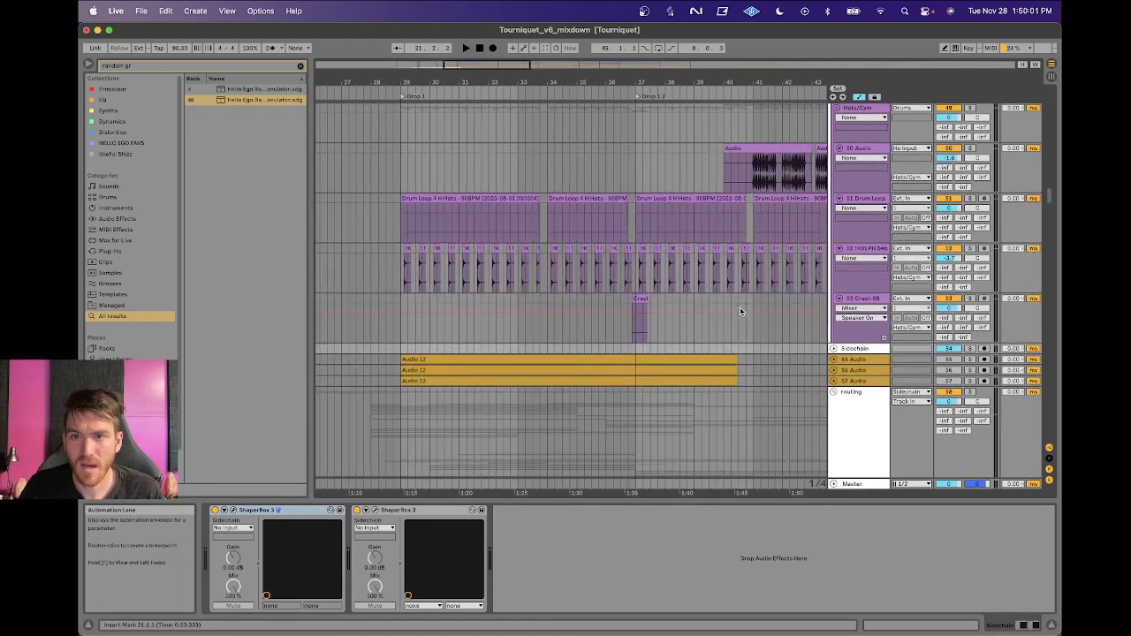
pyautogui.scroll(5, 739, 311)
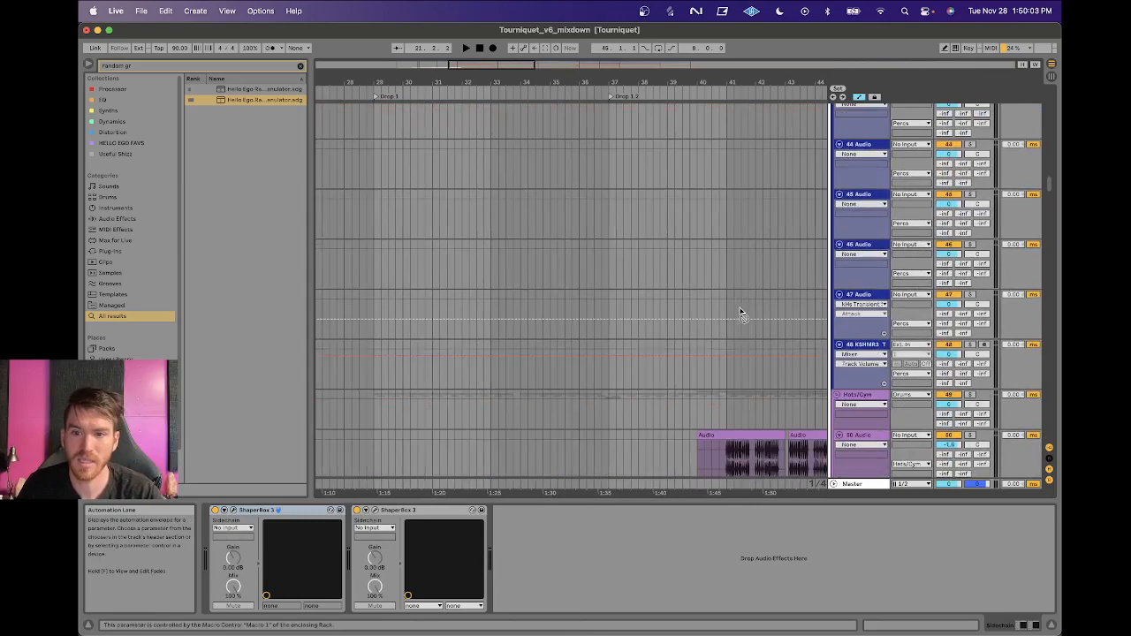
pyautogui.click(875, 327)
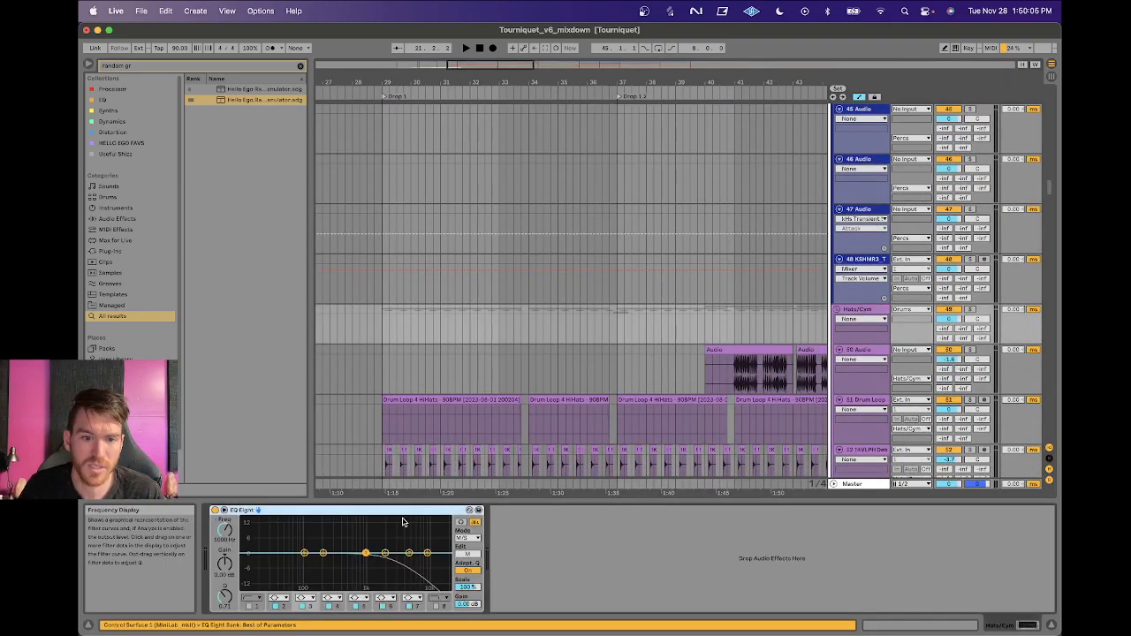
pyautogui.click(468, 554)
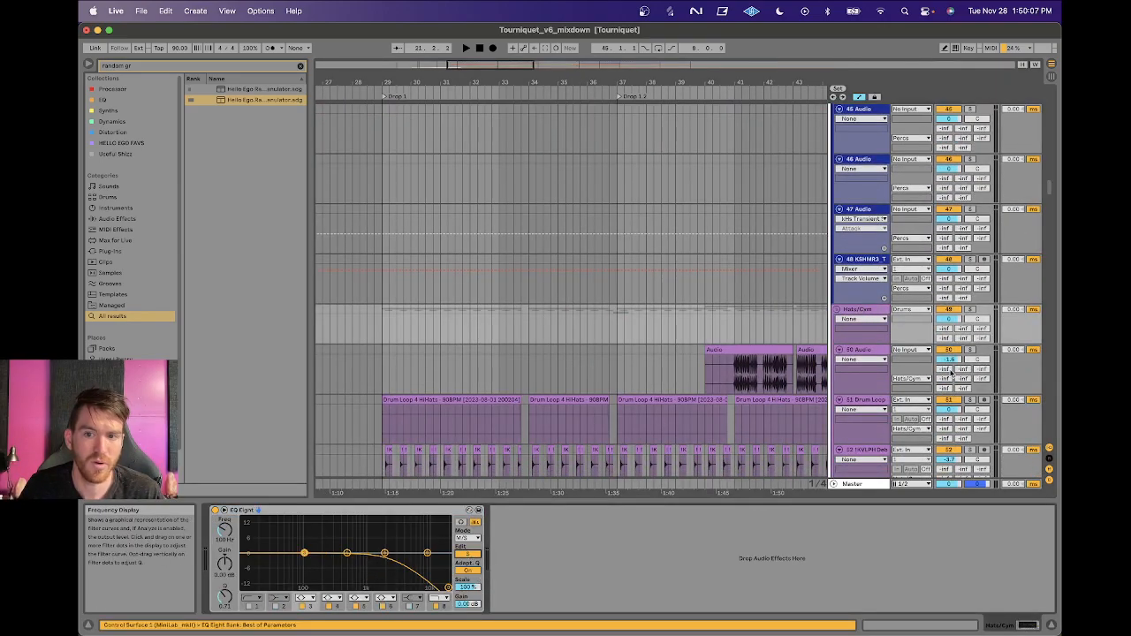
# Find the Percs group above the percussion tracks and select it to inspect its EQ Eight and GClip devices.
pyautogui.scroll(10, 904, 311)
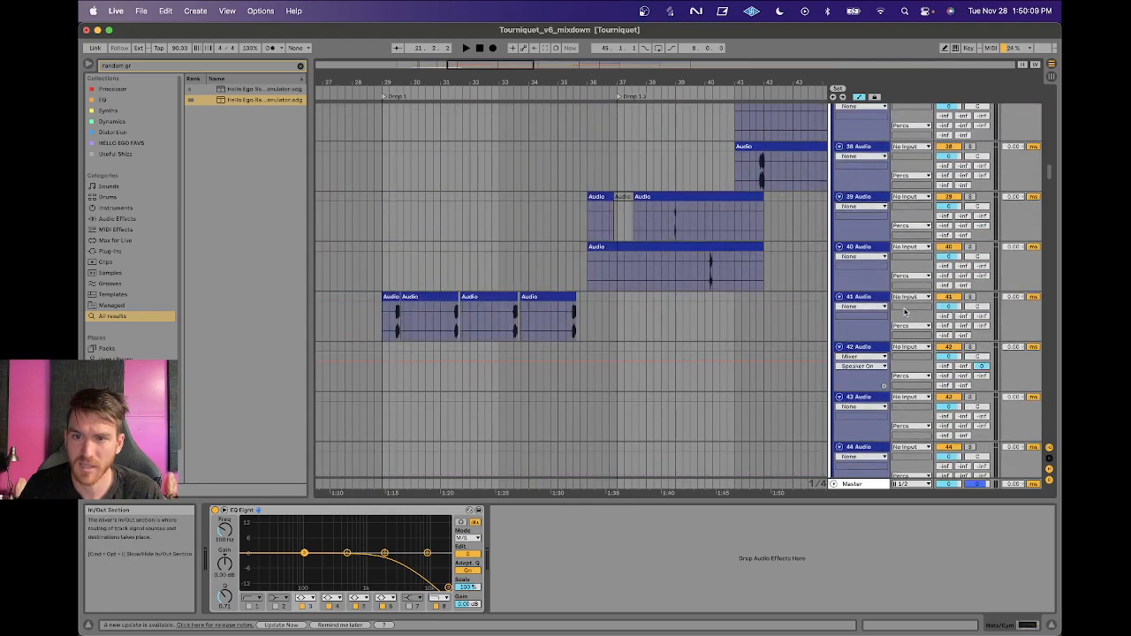
pyautogui.scroll(12, 904, 311)
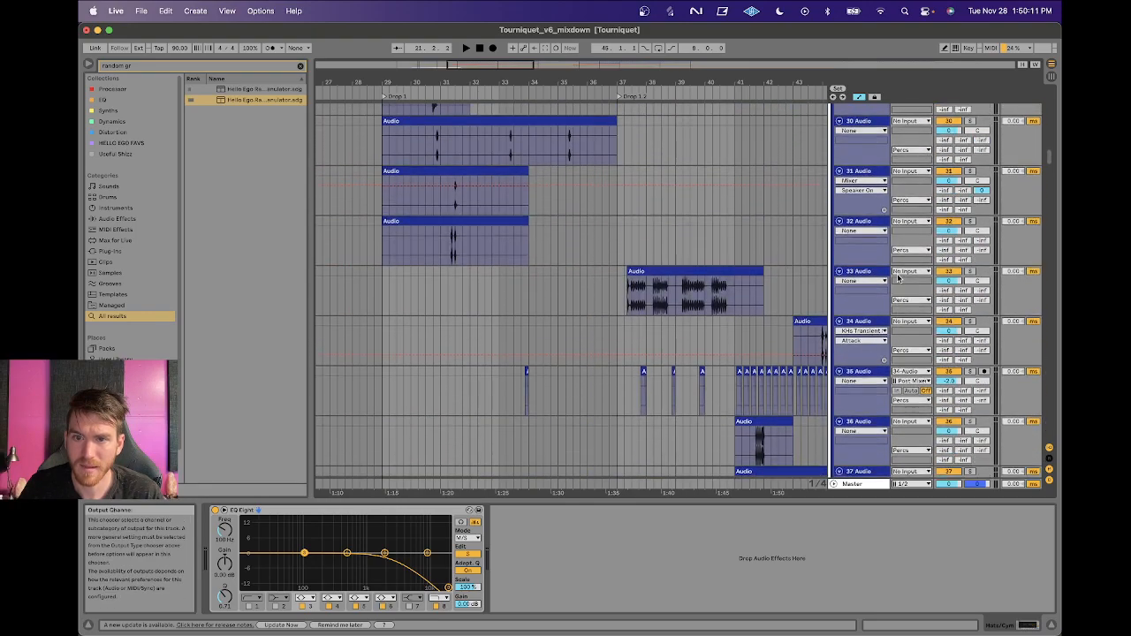
pyautogui.click(625, 271)
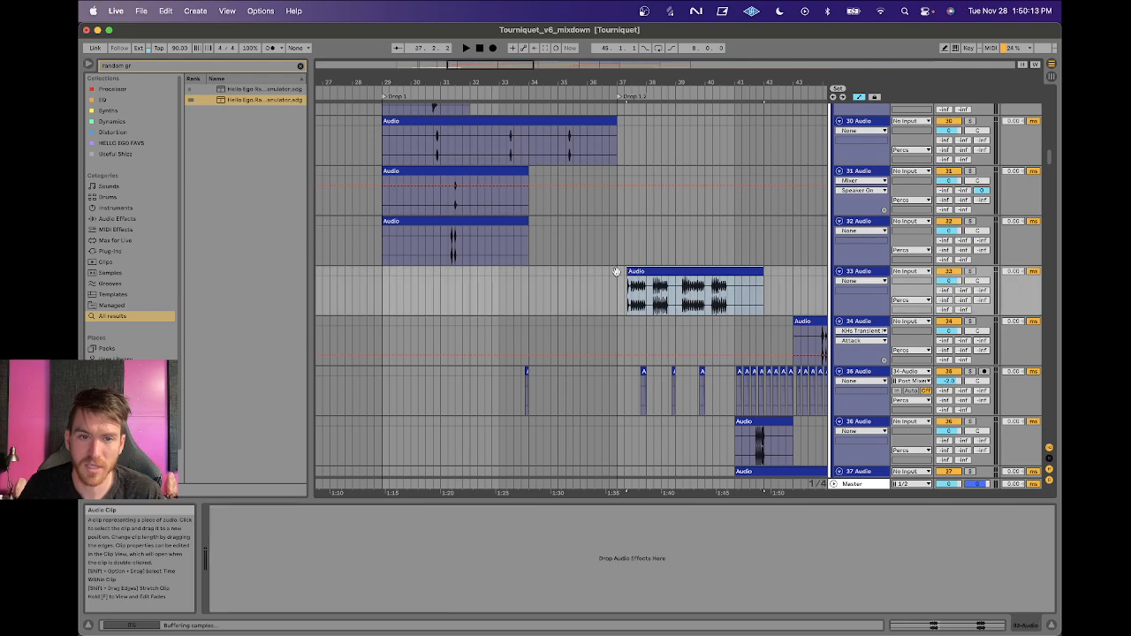
pyautogui.scroll(10, 870, 283)
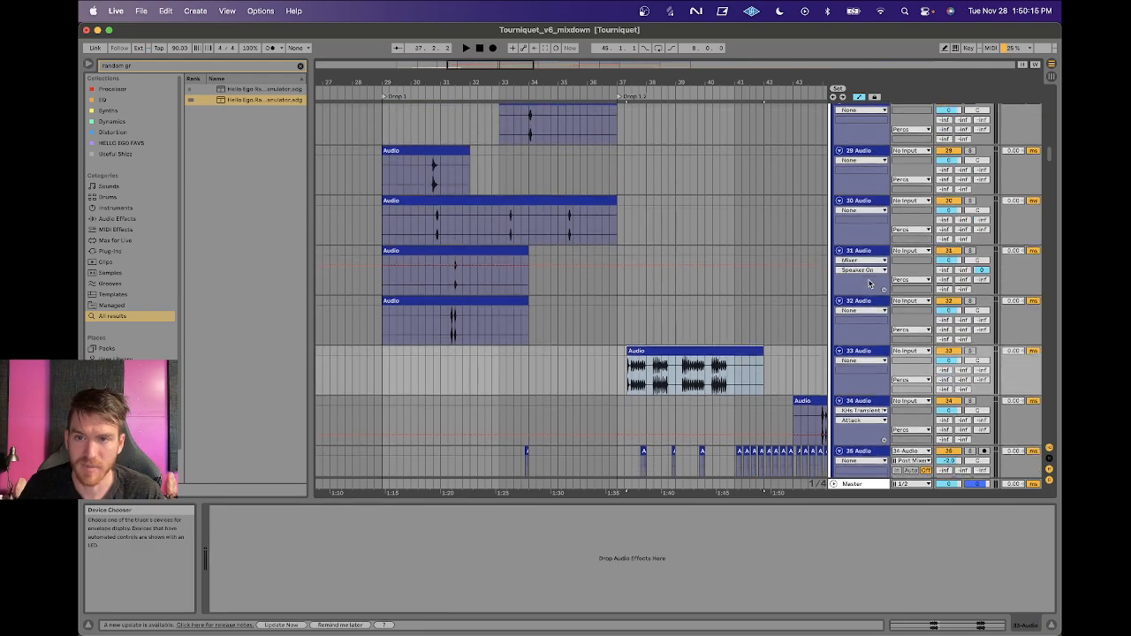
pyautogui.scroll(5, 869, 282)
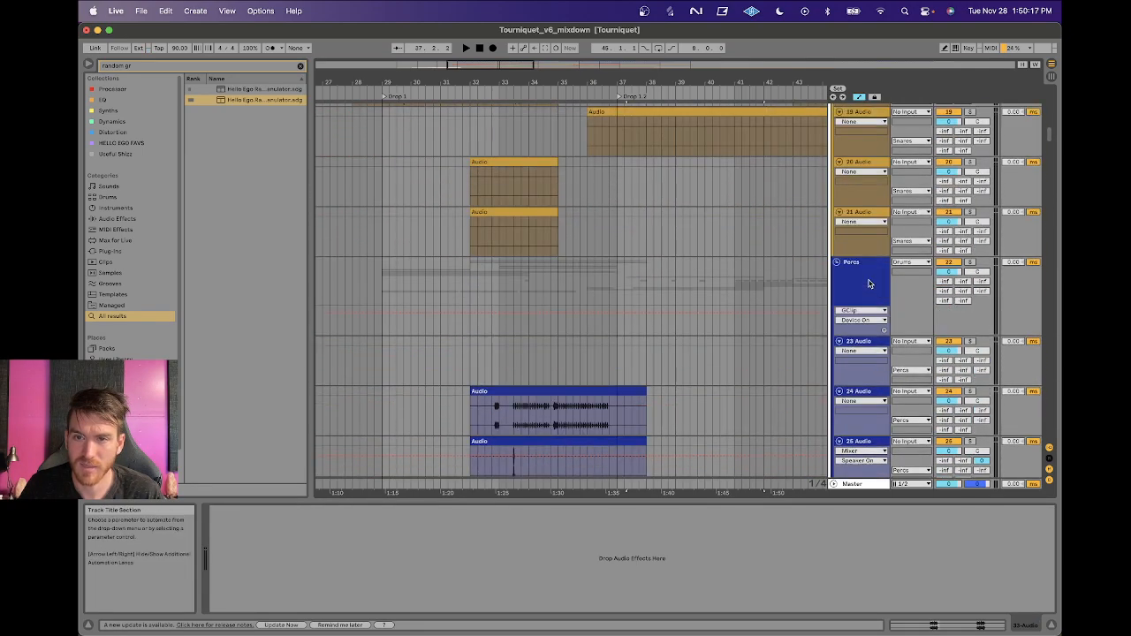
pyautogui.click(864, 284)
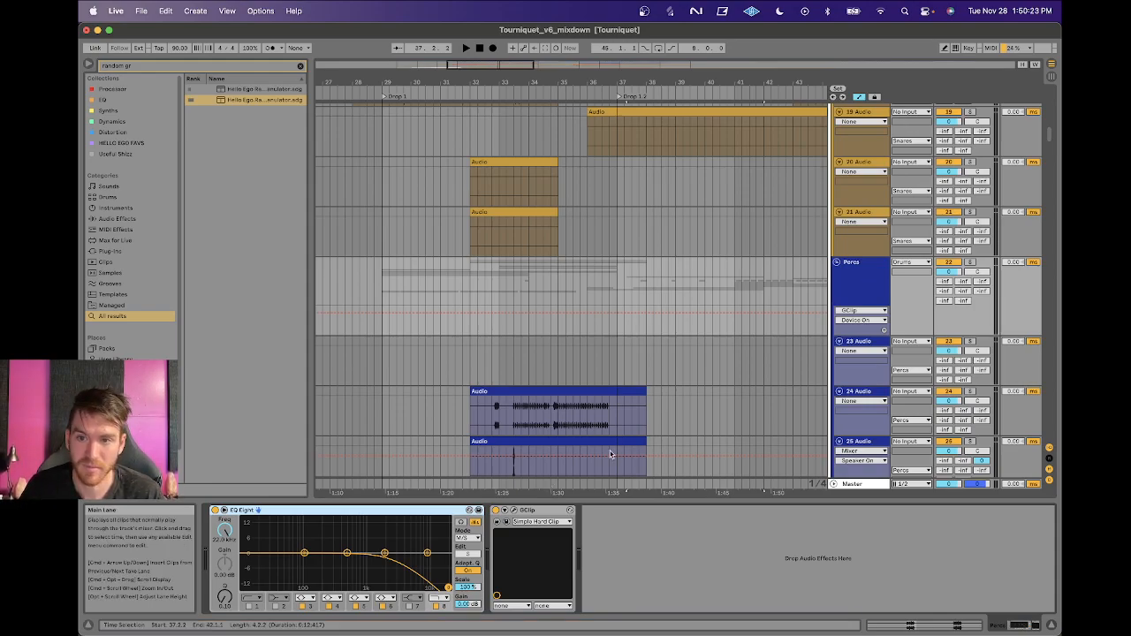
# Select the Snares group and examine its device chain from the two EQ Eights through Trash 2 Rack to StandardCLIP.
pyautogui.scroll(8, 863, 272)
pyautogui.scroll(10, 863, 272)
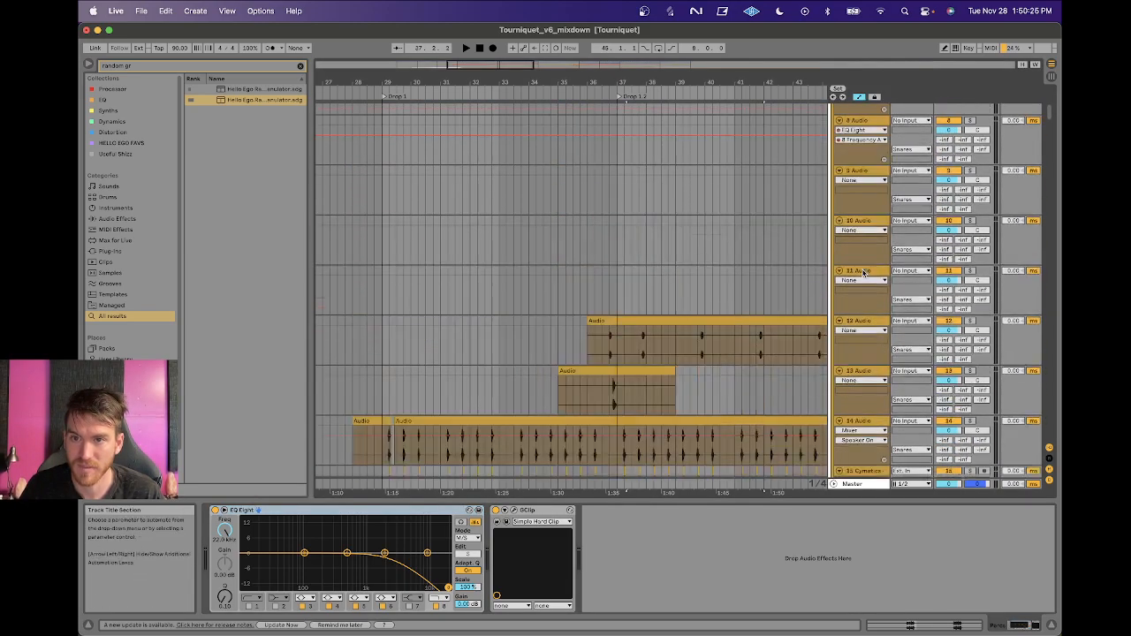
pyautogui.scroll(-1, 842, 419)
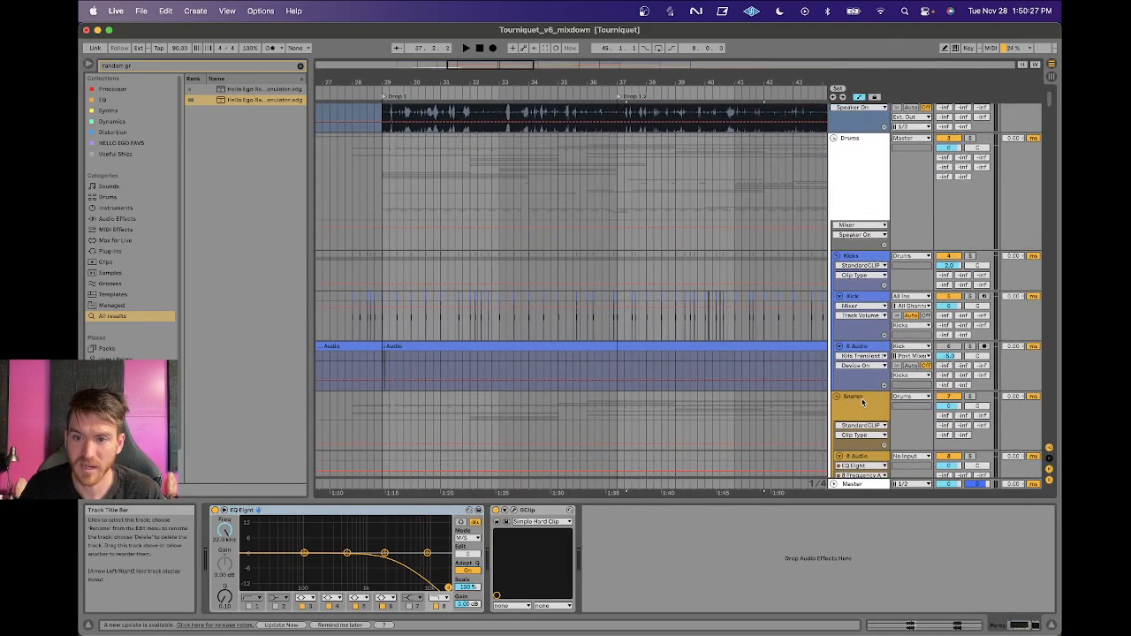
pyautogui.click(864, 402)
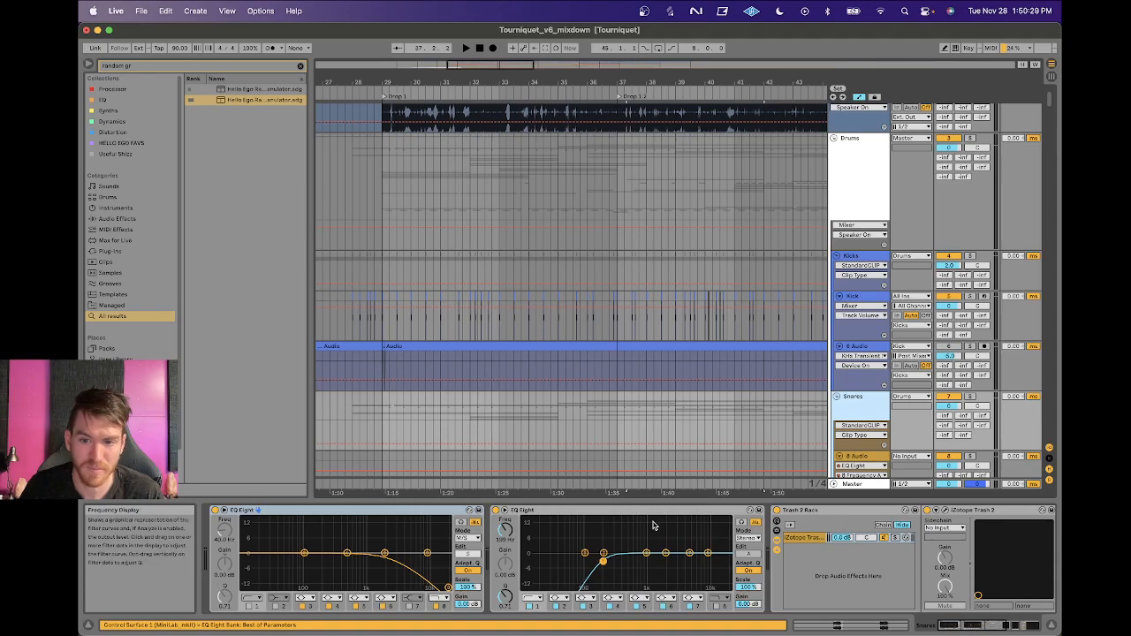
pyautogui.click(816, 518)
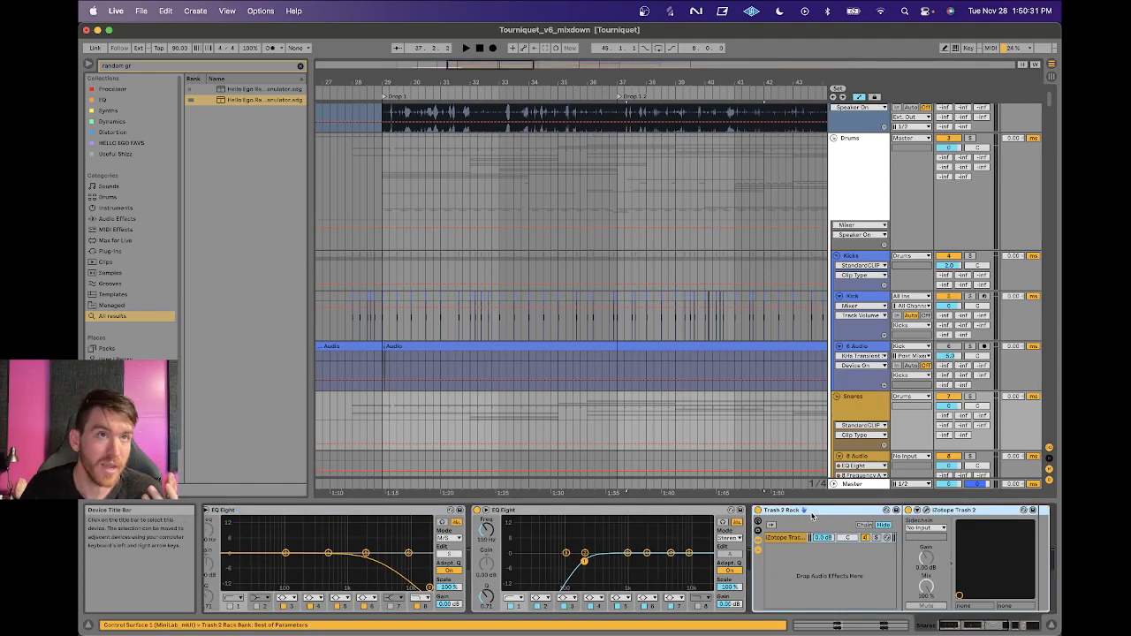
pyautogui.click(407, 511)
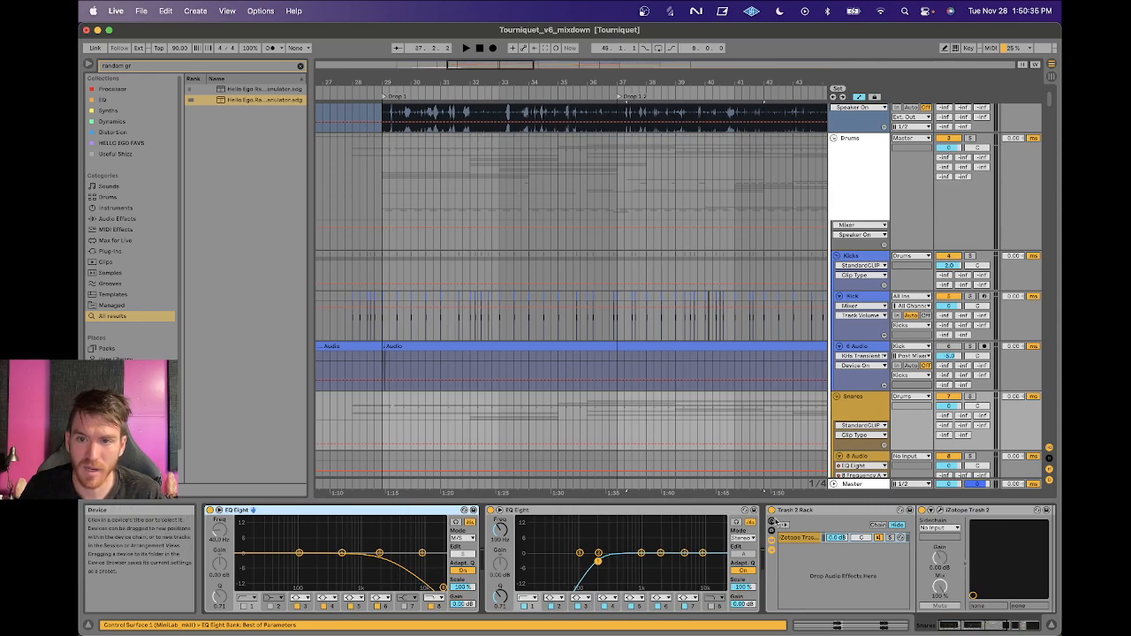
pyautogui.click(840, 555)
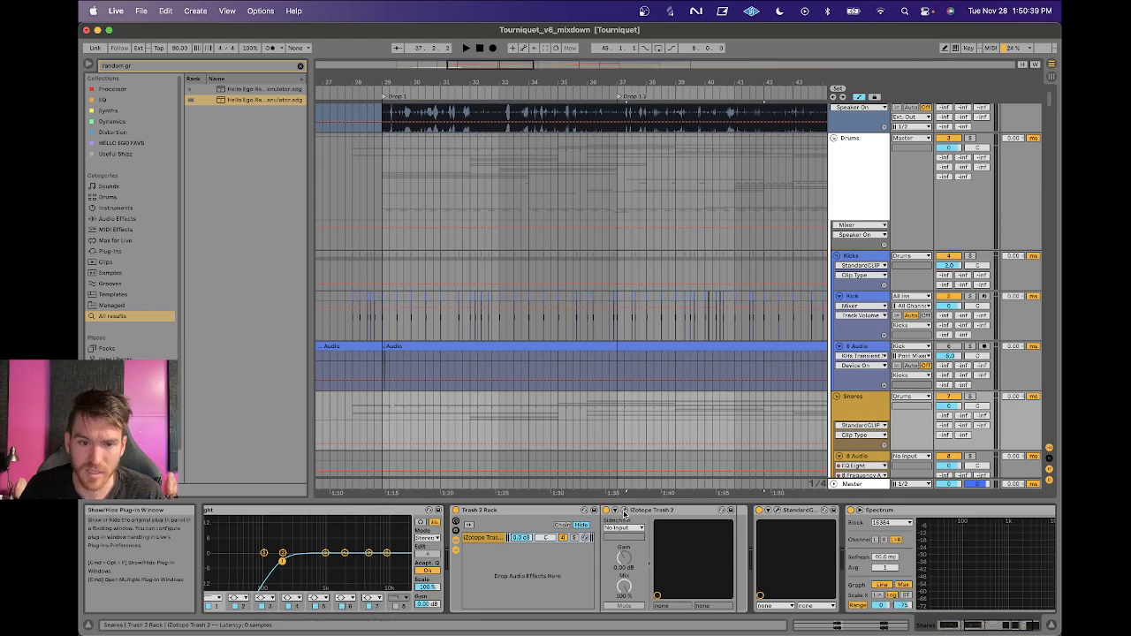
# Open the Snares group's iZotope Trash 2 and compare the waveshaping curves across its frequency bands.
pyautogui.click(624, 512)
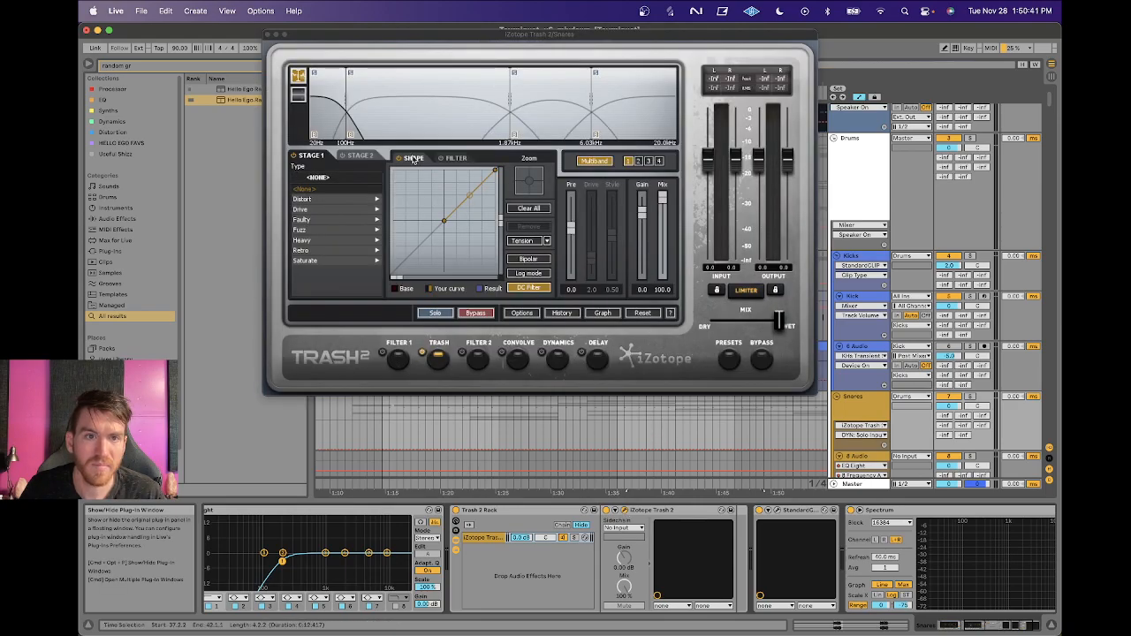
pyautogui.click(405, 116)
pyautogui.click(561, 132)
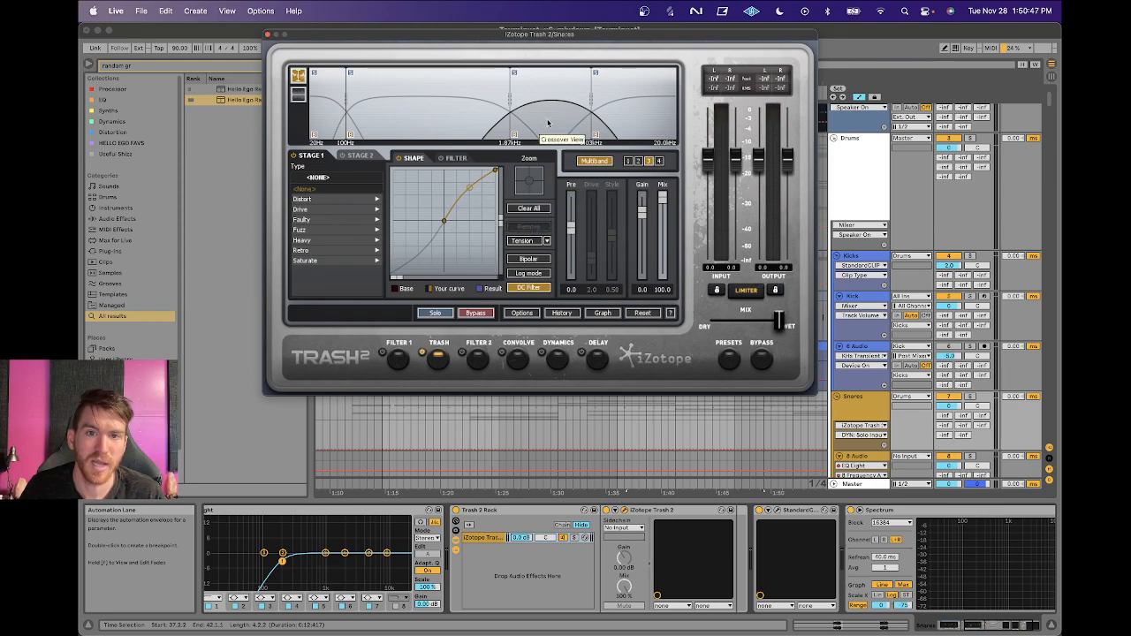
pyautogui.click(632, 121)
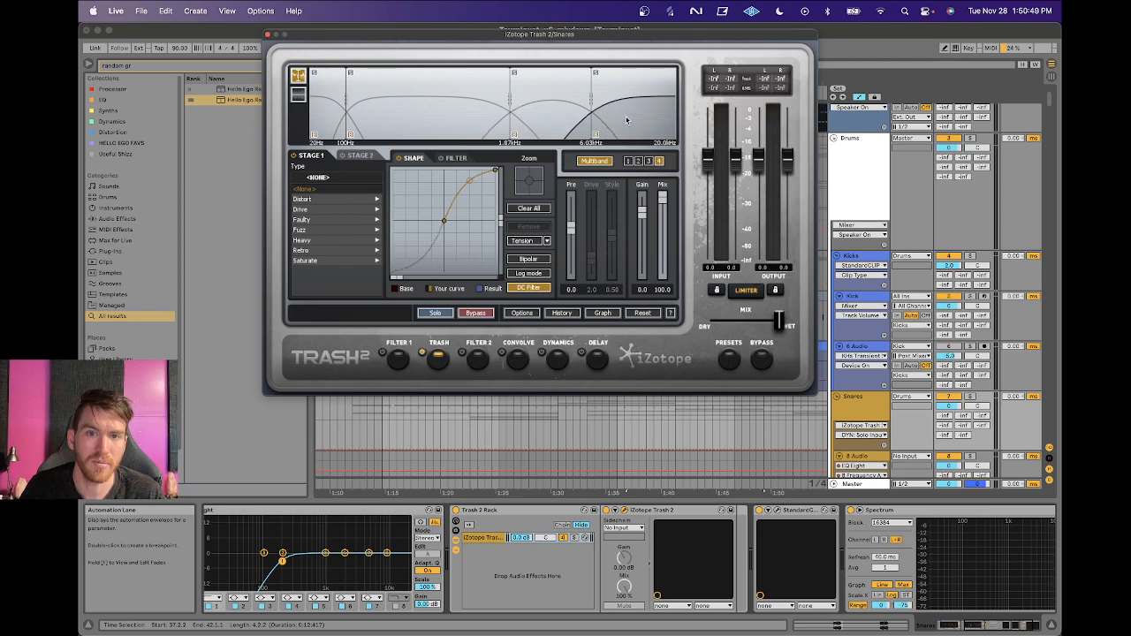
pyautogui.click(551, 125)
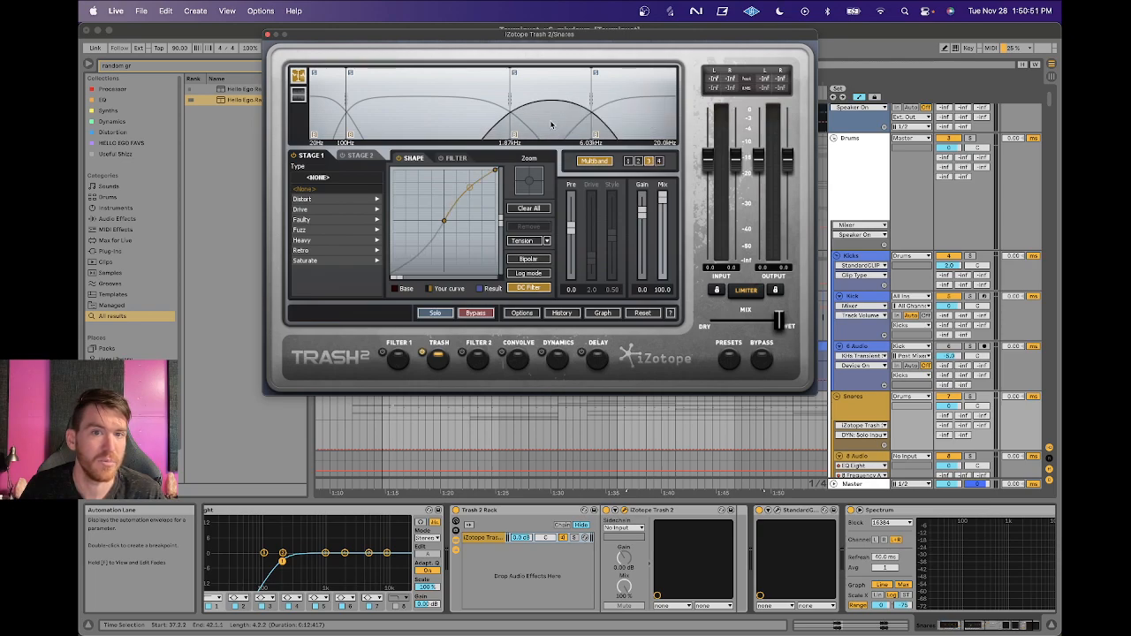
pyautogui.click(627, 129)
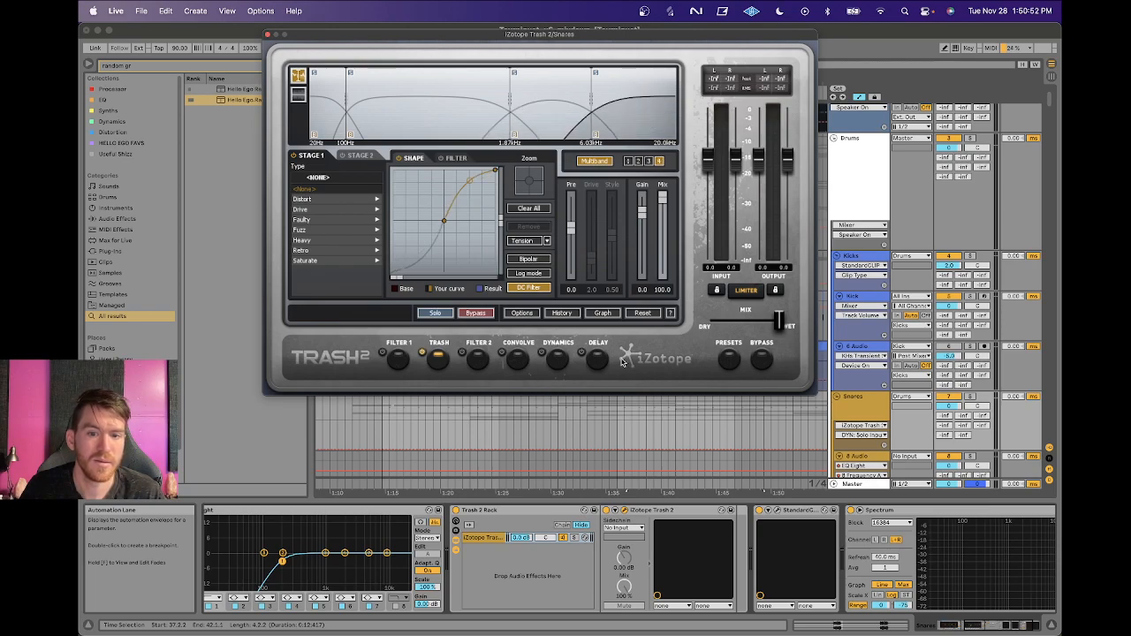
# Inspect the Snares group's StandardCLIP settings, close both plug-in windows and view the end of the device chain.
pyautogui.click(776, 512)
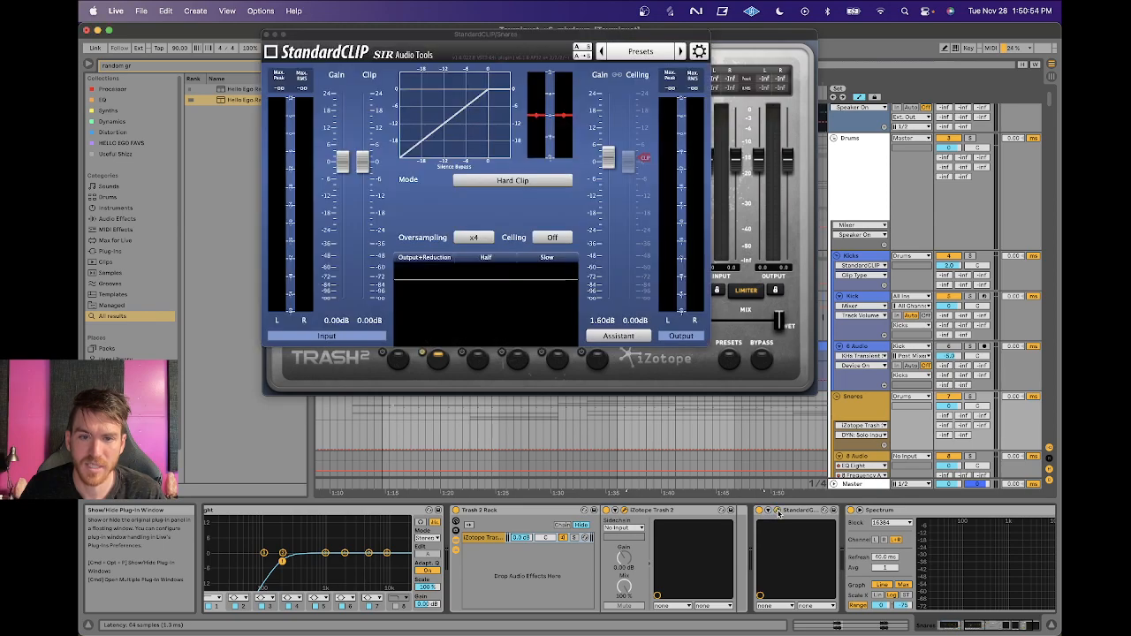
pyautogui.click(269, 35)
pyautogui.click(269, 35)
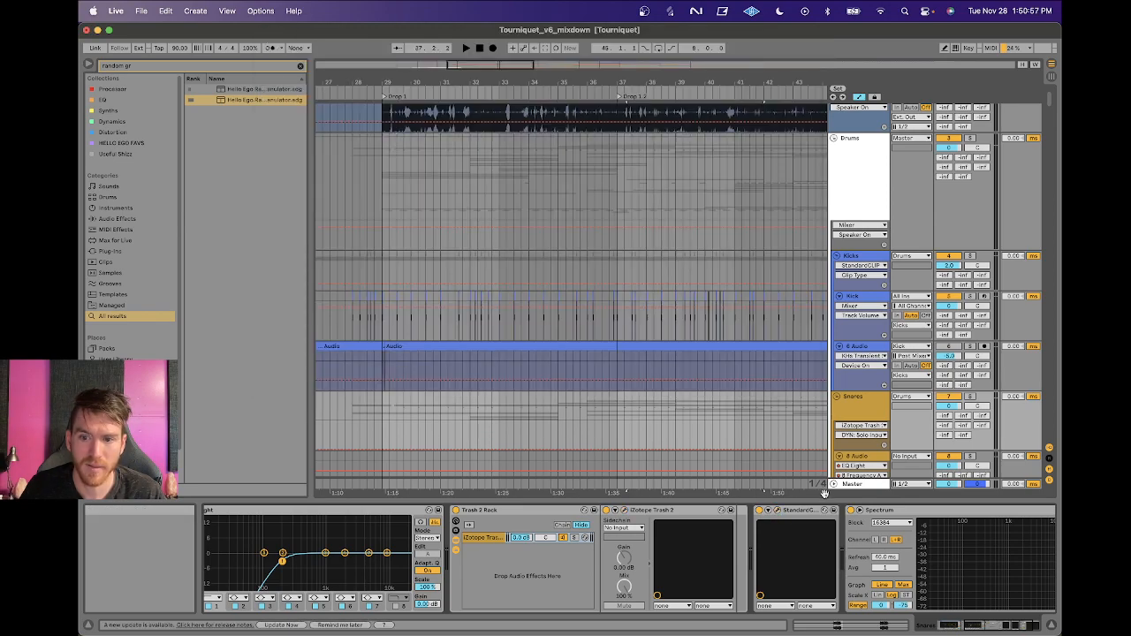
pyautogui.click(870, 520)
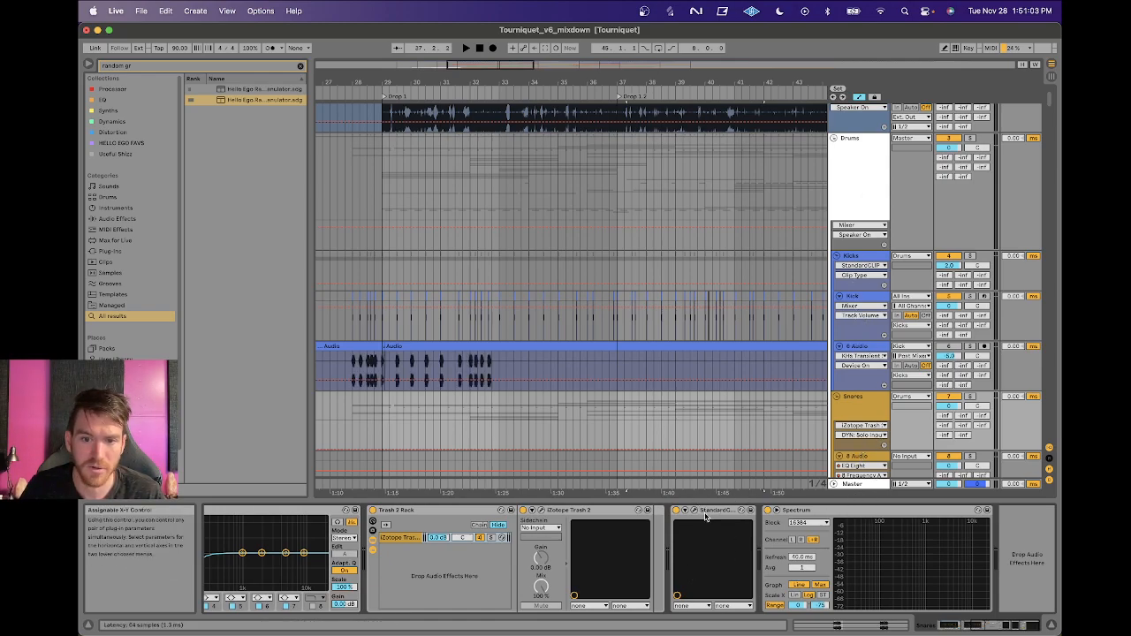
# Select the Kick track and inspect the sample and external instrument chains in its Instrument Rack.
pyautogui.click(857, 302)
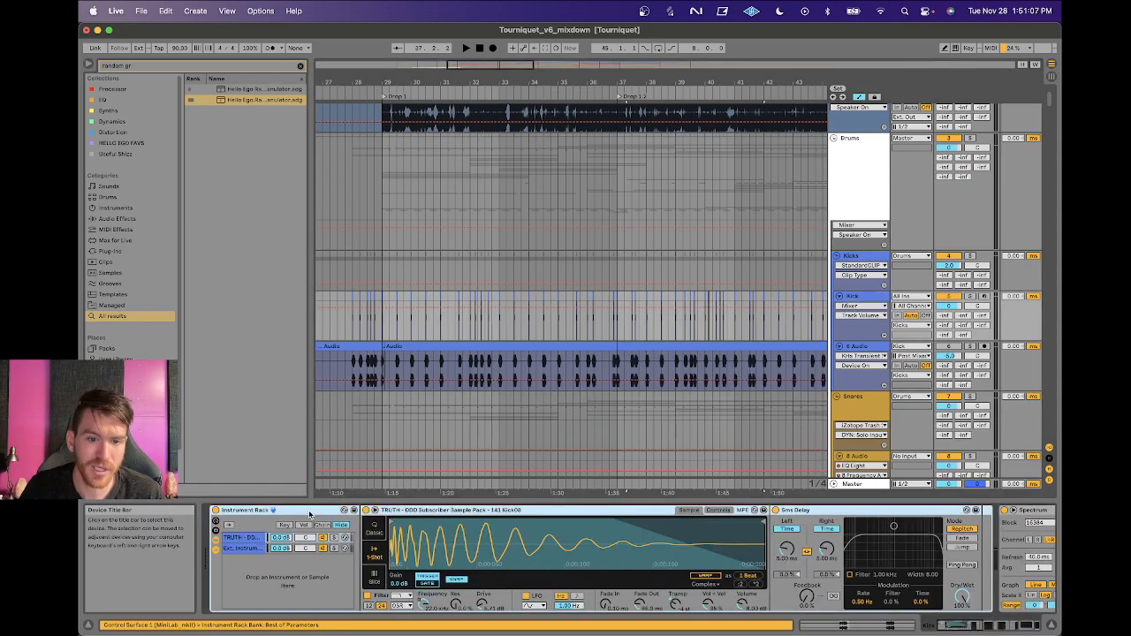
pyautogui.click(253, 538)
pyautogui.click(252, 547)
pyautogui.click(247, 538)
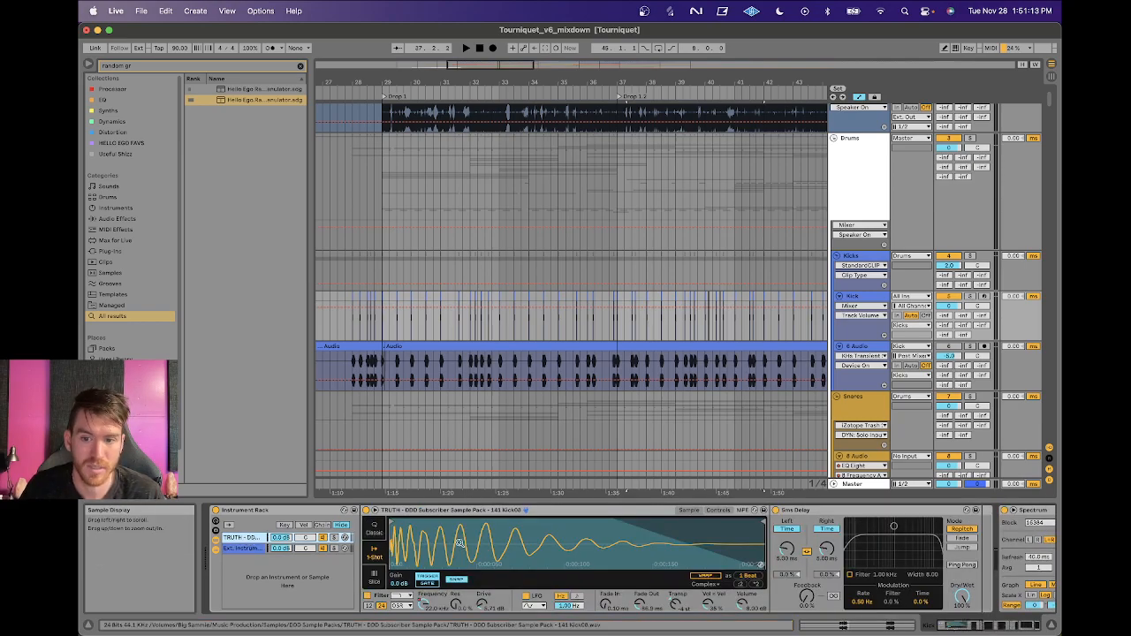
# Examine the Kick track's 5ms Delay and Multiband Dynamics devices.
pyautogui.hscroll(5, 460, 543)
pyautogui.click(552, 509)
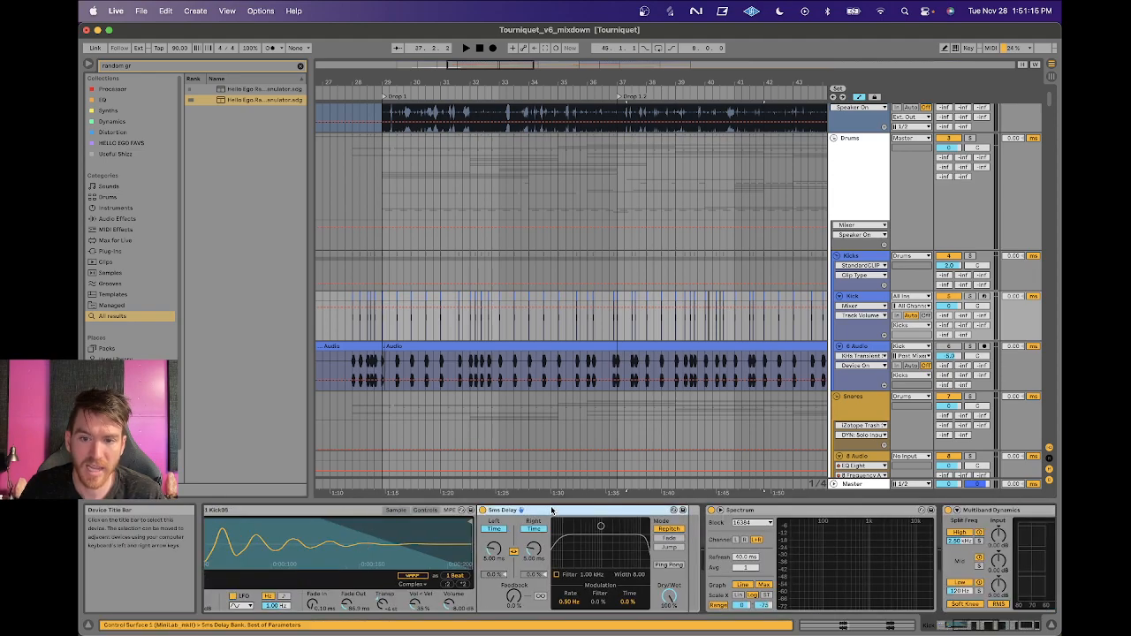
pyautogui.hscroll(5, 566, 510)
pyautogui.hscroll(5, 566, 510)
pyautogui.click(633, 513)
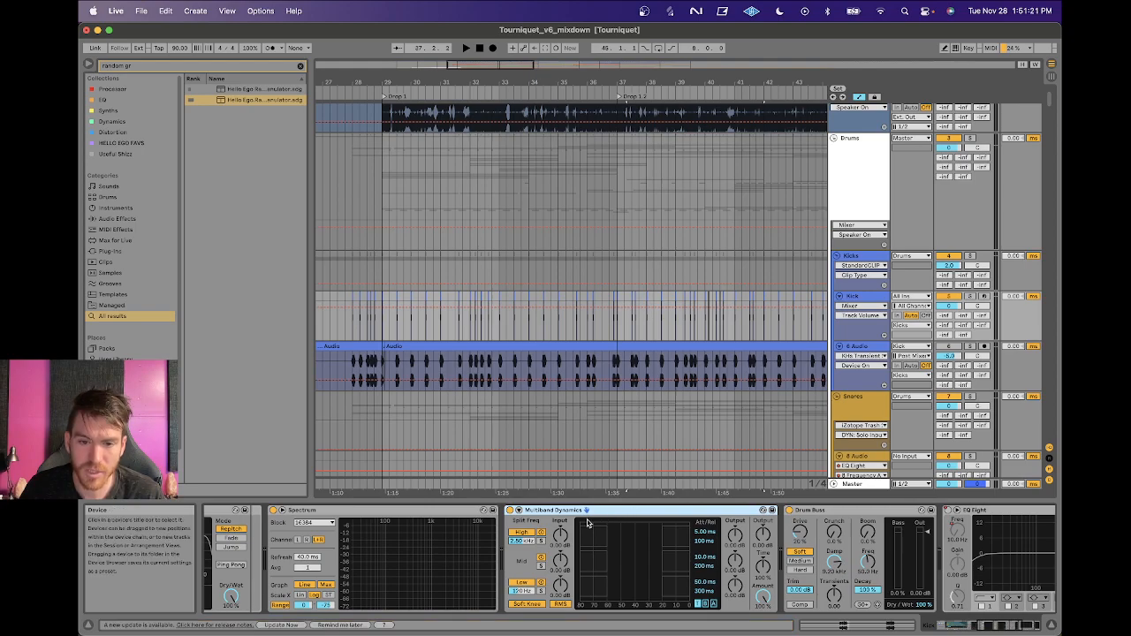
# Solo the Kick track and compare its sound with Multiband Dynamics bypassed and enabled during playback.
pyautogui.click(969, 297)
pyautogui.press('space')
pyautogui.click(509, 510)
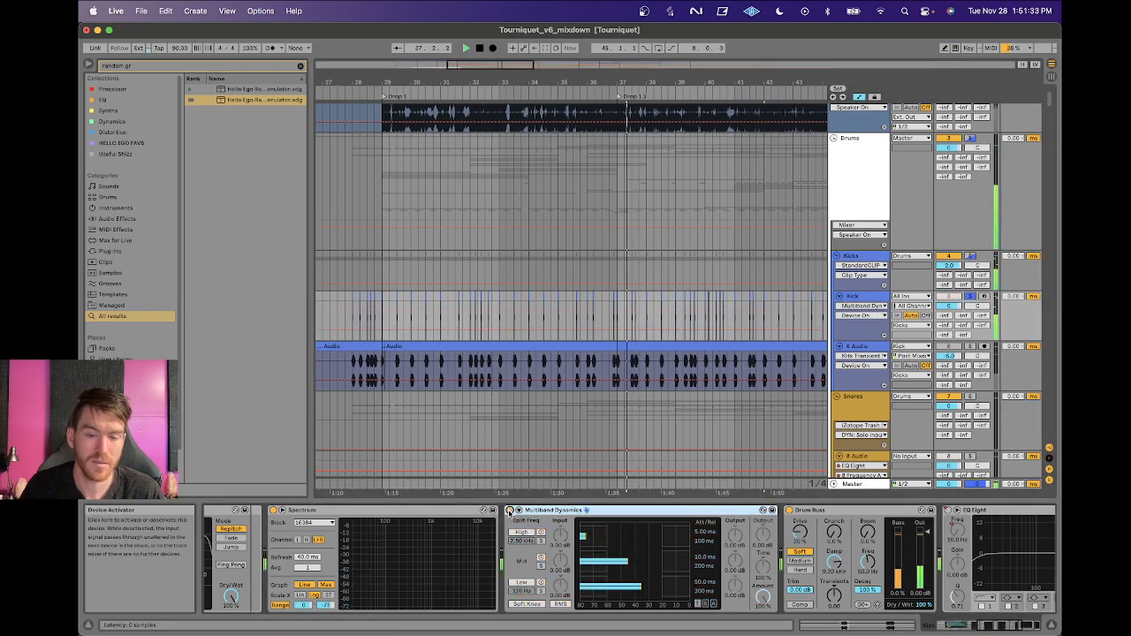
pyautogui.click(510, 511)
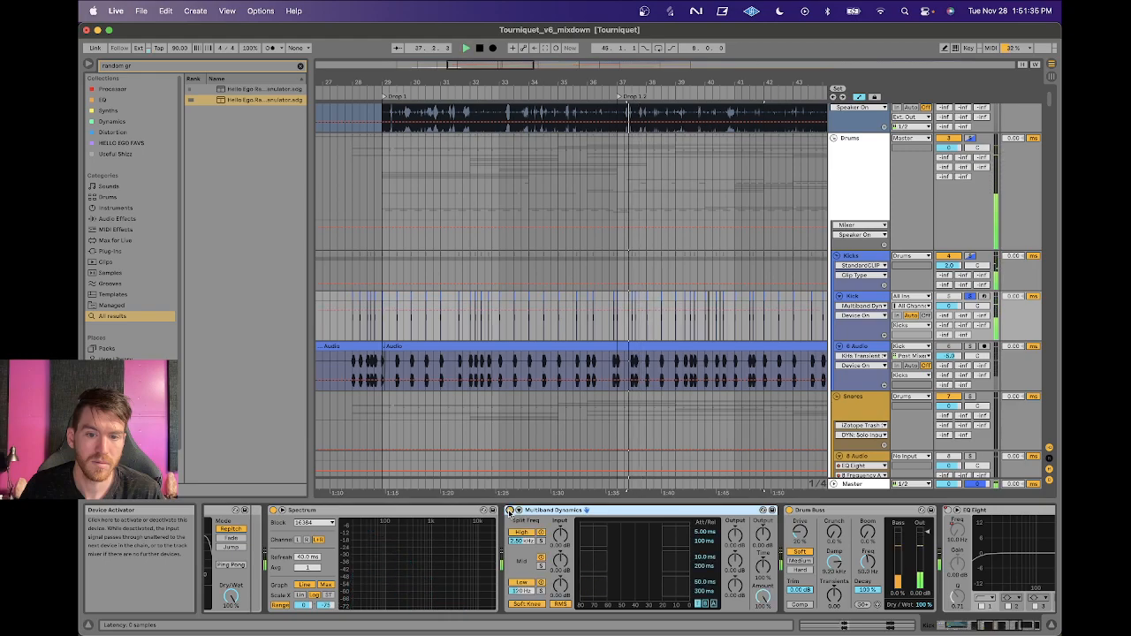
pyautogui.press('space')
# Compare the soloed kick with Drum Buss bypassed and enabled during playback.
pyautogui.hscroll(1, 576, 514)
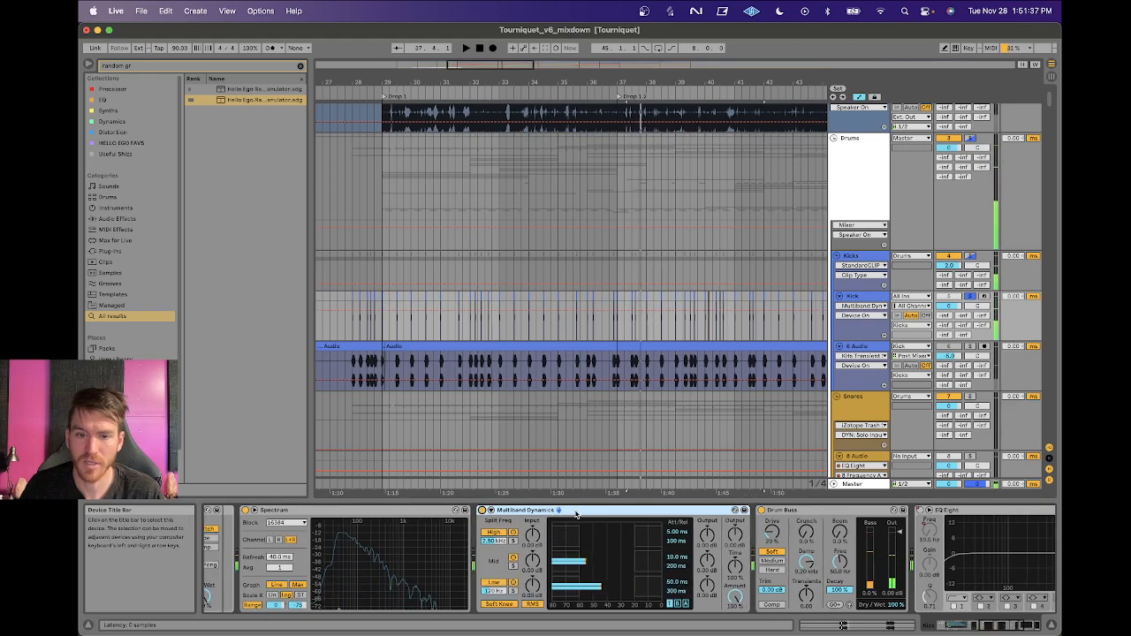
pyautogui.hscroll(4, 576, 515)
pyautogui.click(653, 512)
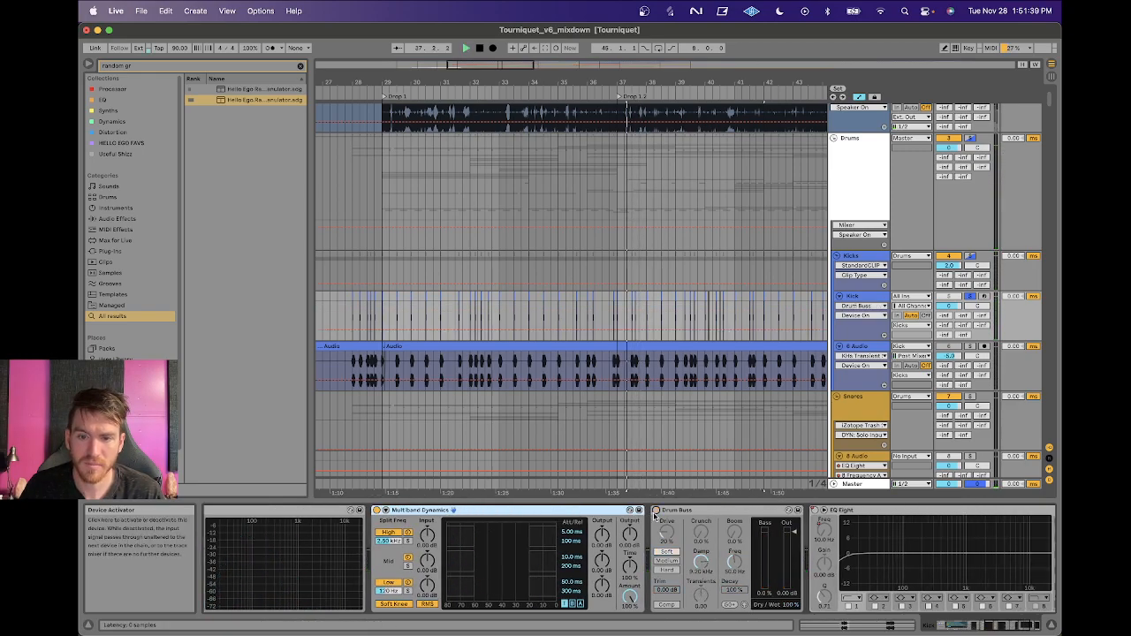
pyautogui.press('space')
pyautogui.click(655, 510)
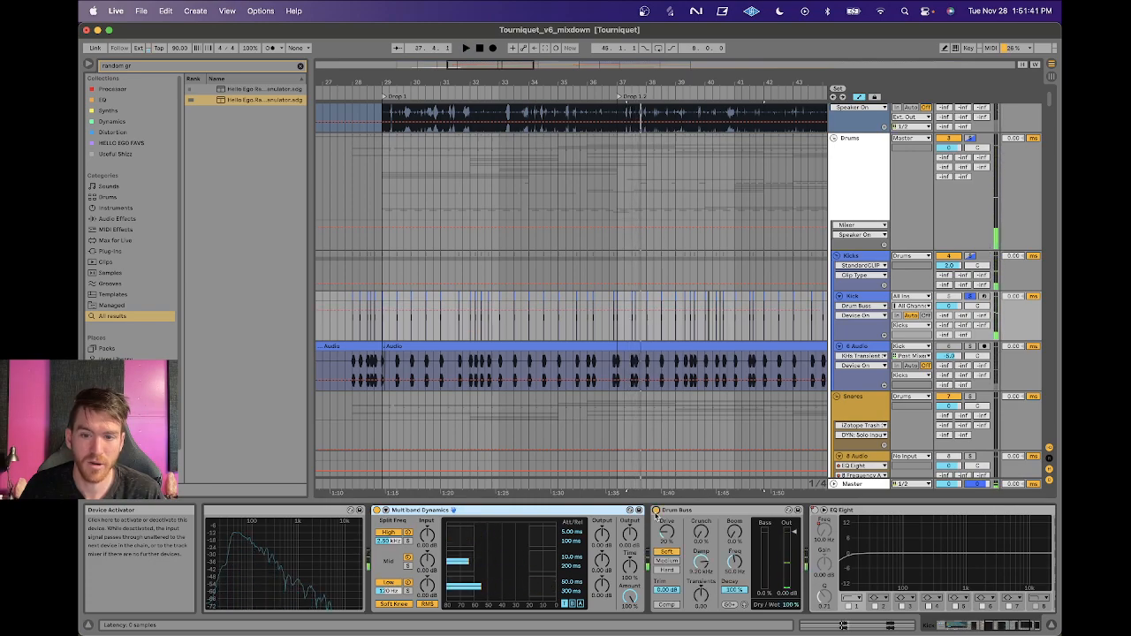
# Open the Ozone 9 Imager at the end of the Kick track's chain, inspect its stereo width settings and close it.
pyautogui.click(869, 256)
pyautogui.click(852, 296)
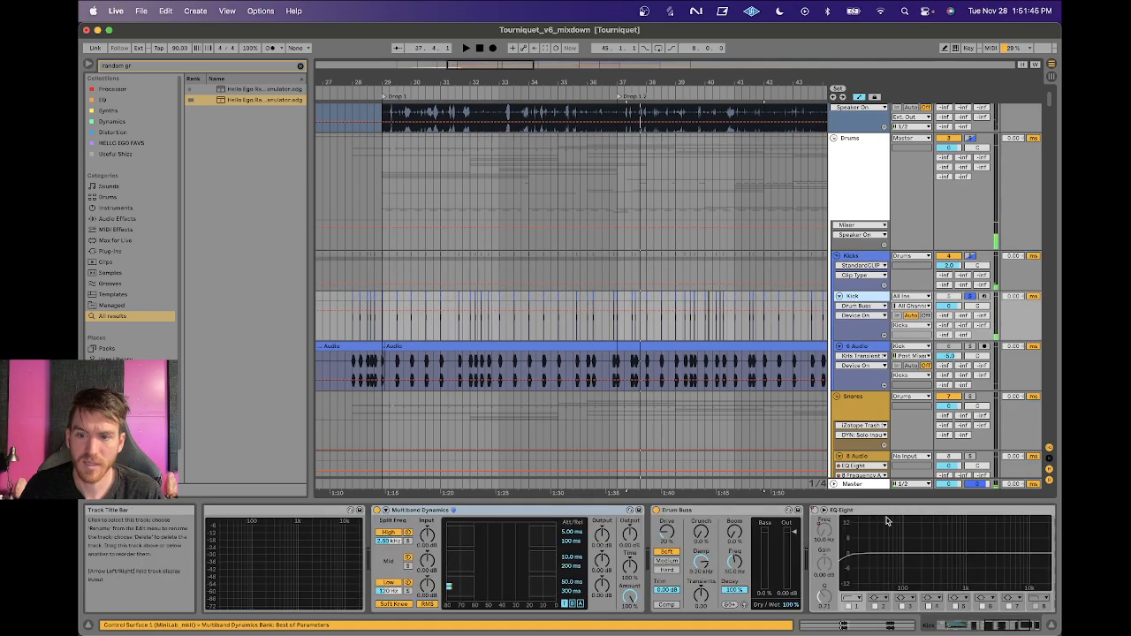
pyautogui.hscroll(4, 848, 521)
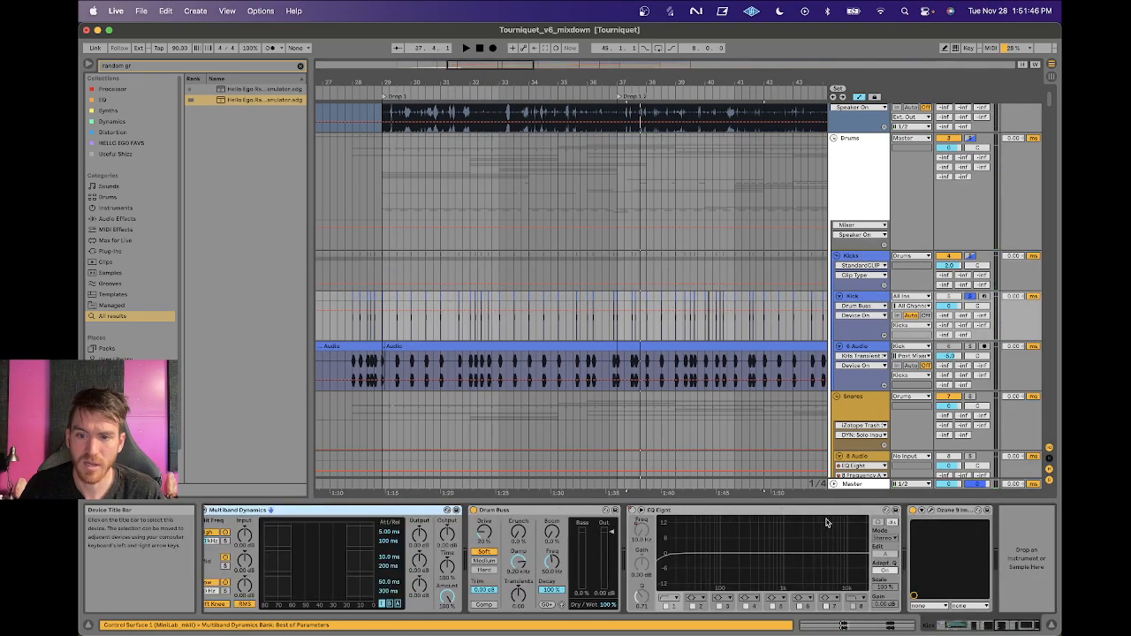
pyautogui.click(930, 510)
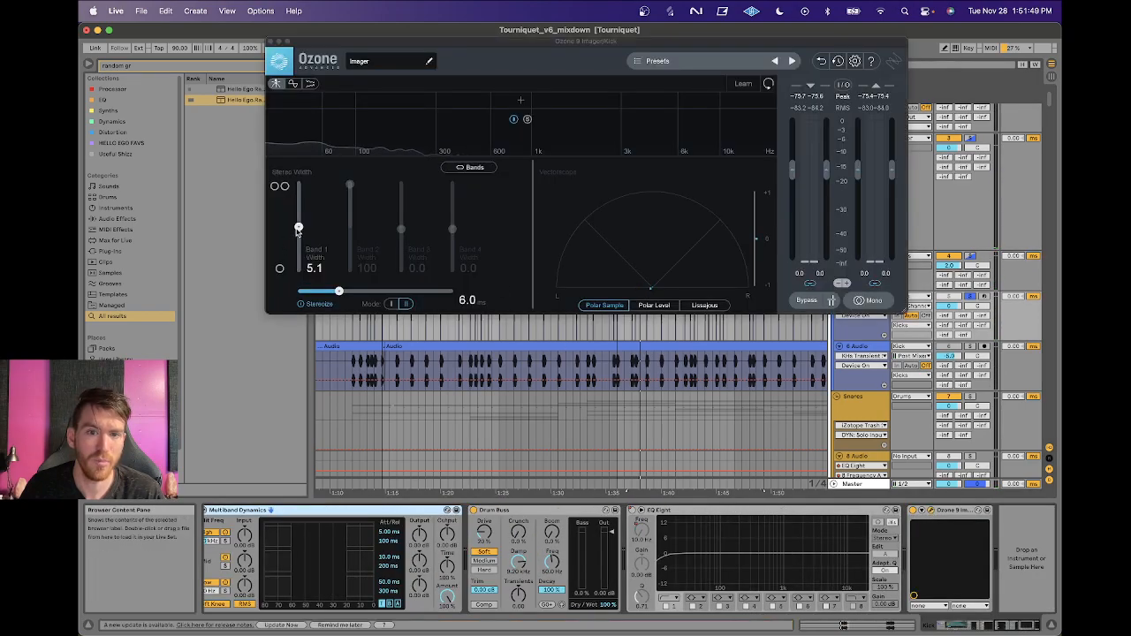
pyautogui.click(269, 41)
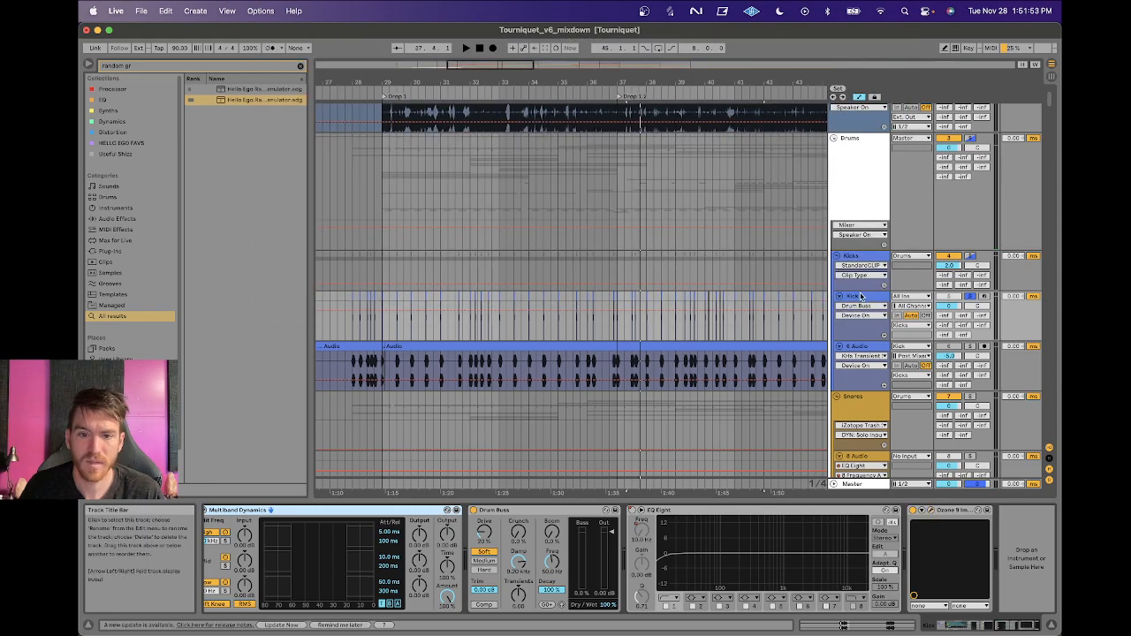
# Select the Kicks group and the parent Drums group in turn to inspect their StandardCLIP and Invigorate plug-ins.
pyautogui.click(856, 255)
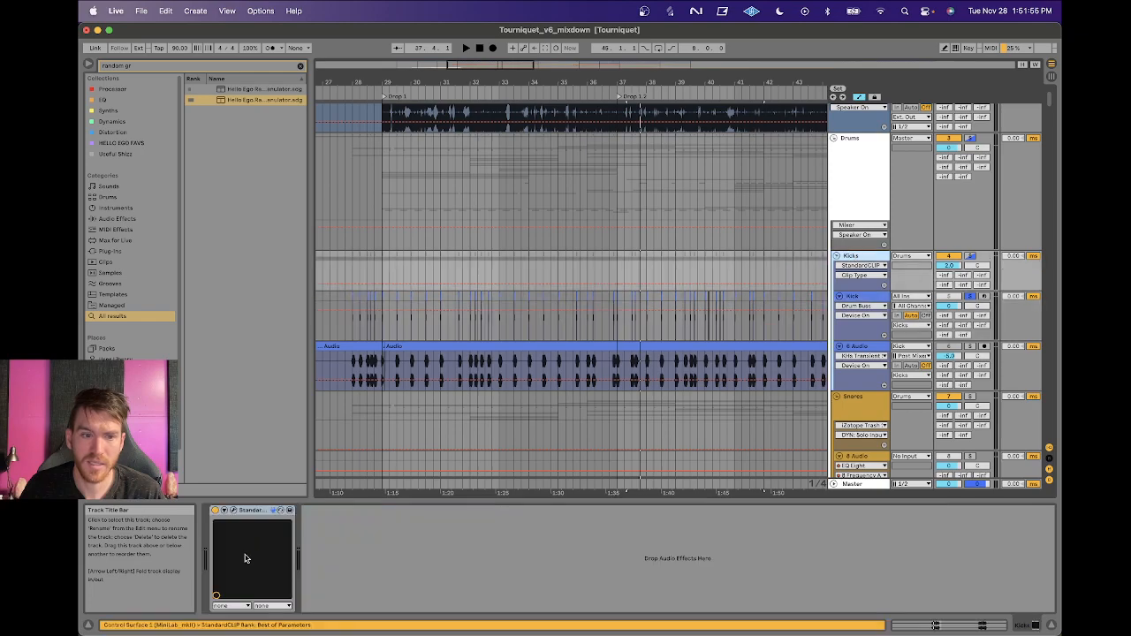
pyautogui.click(843, 187)
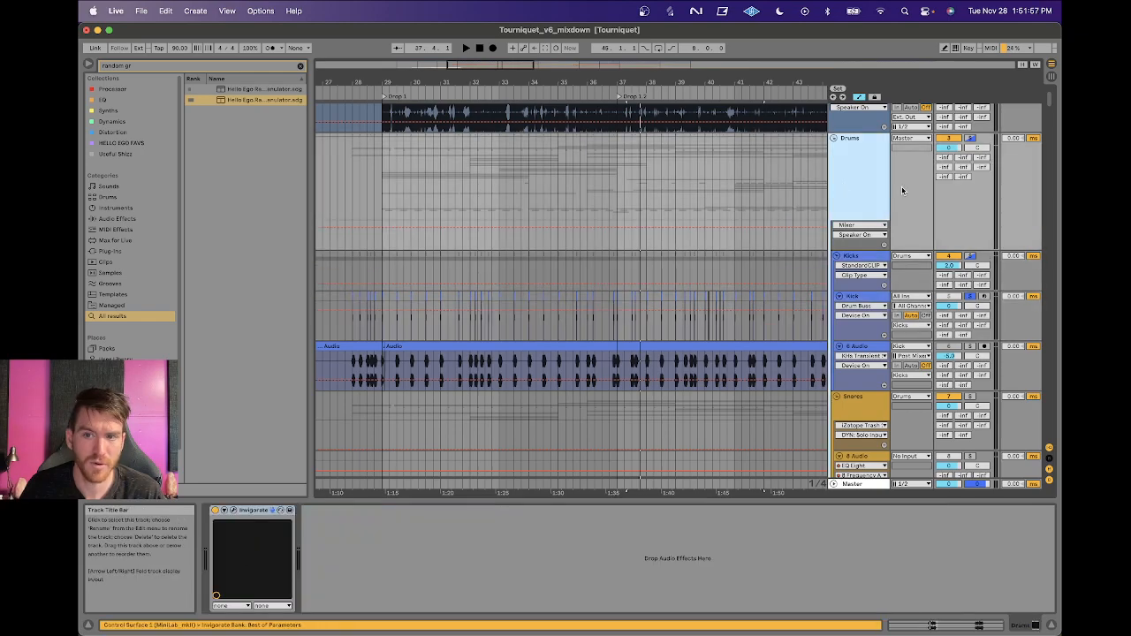
# Open the Invigorate plug-in on the Drums group, solo the group and move the plug-in window aside.
pyautogui.click(223, 509)
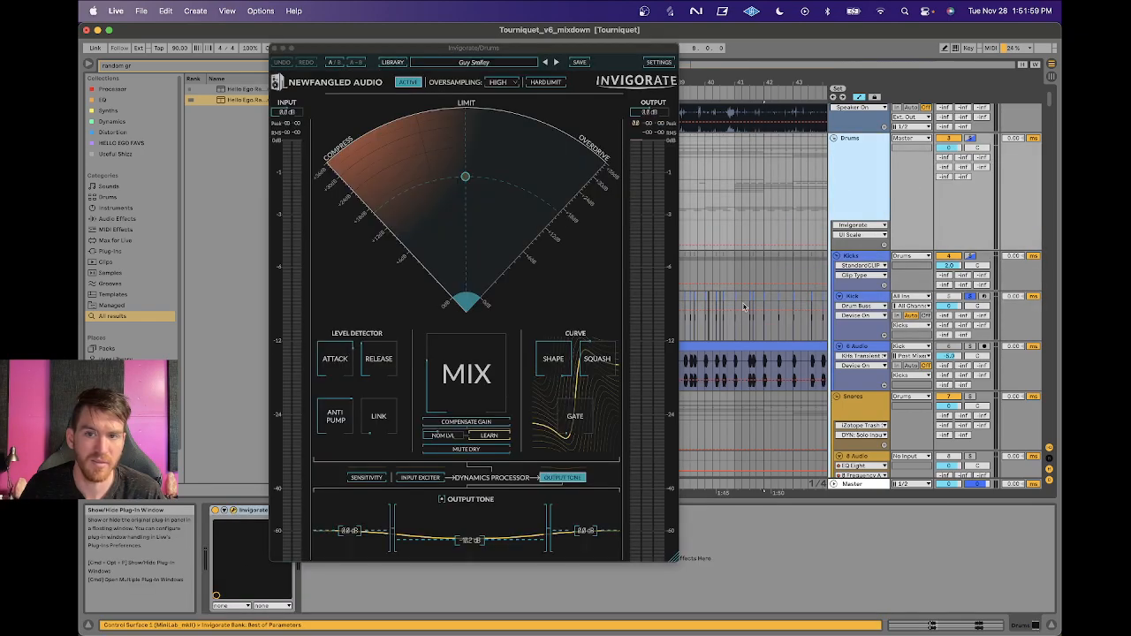
pyautogui.click(969, 138)
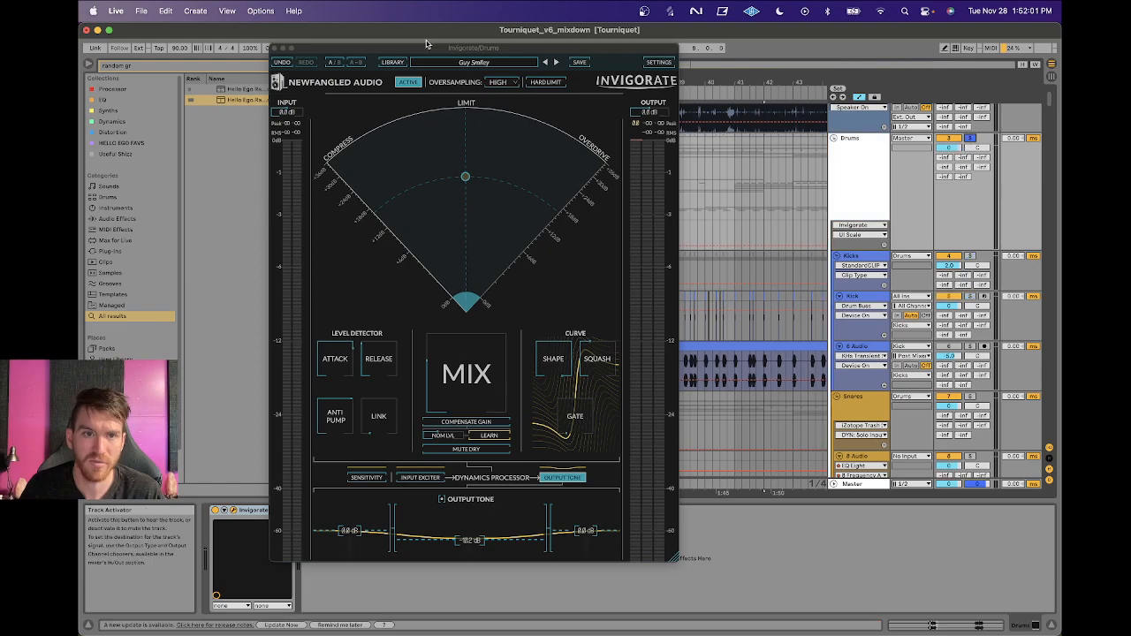
pyautogui.moveTo(429, 43); pyautogui.dragTo(500, 43)
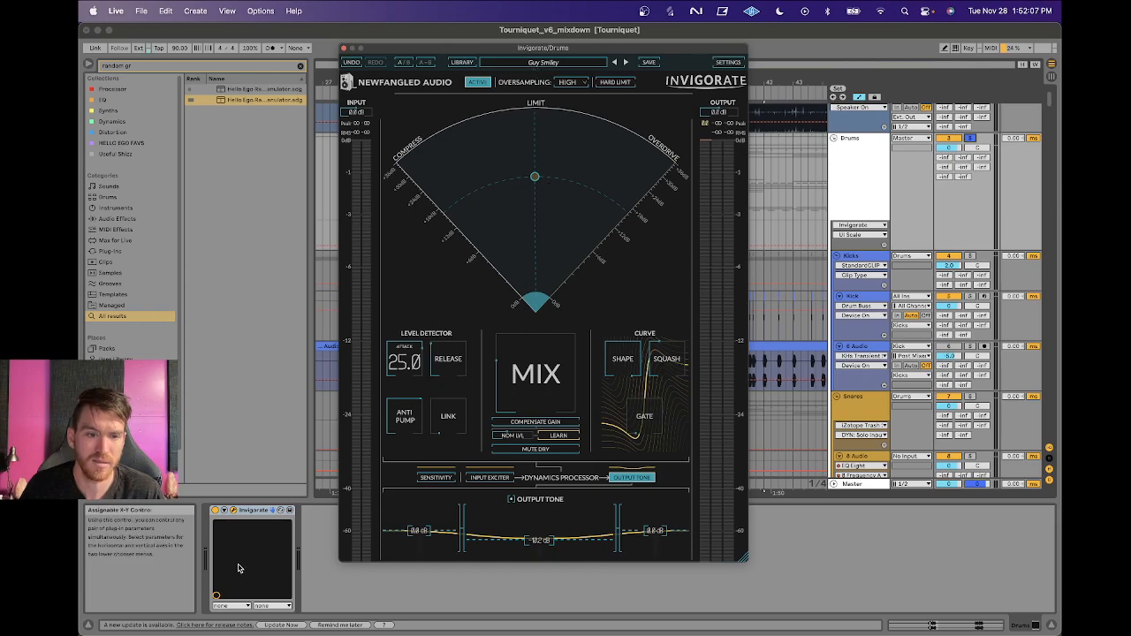
# Compare the soloed drums with Invigorate bypassed and enabled during playback, close the plug-in window and unsolo the Drums group.
pyautogui.press('space')
pyautogui.click(216, 512)
pyautogui.click(216, 511)
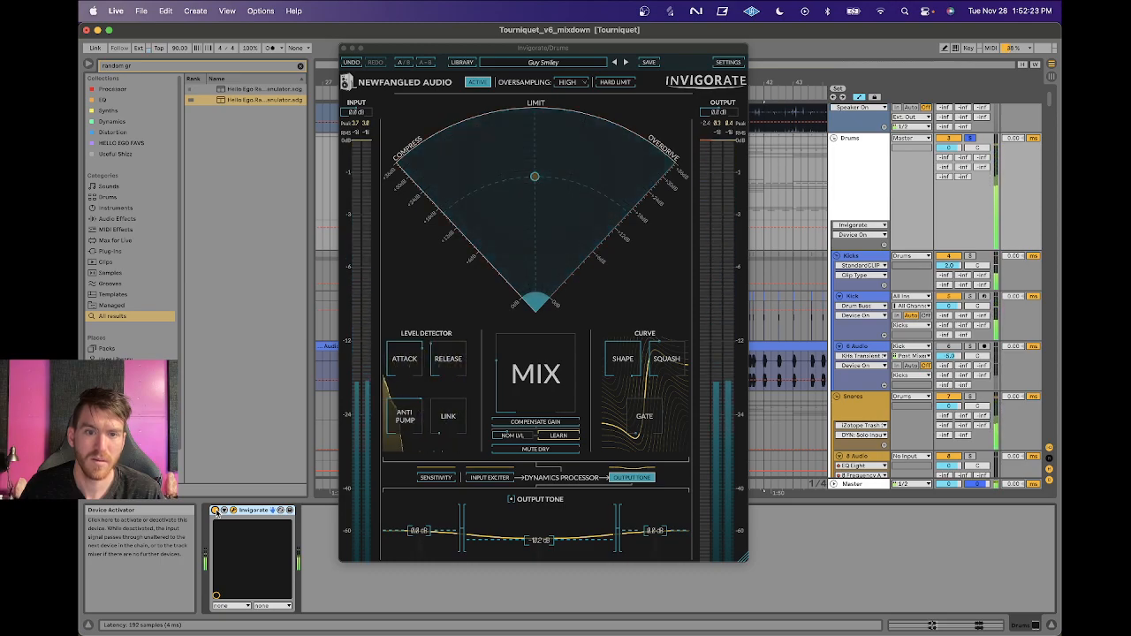
pyautogui.click(351, 48)
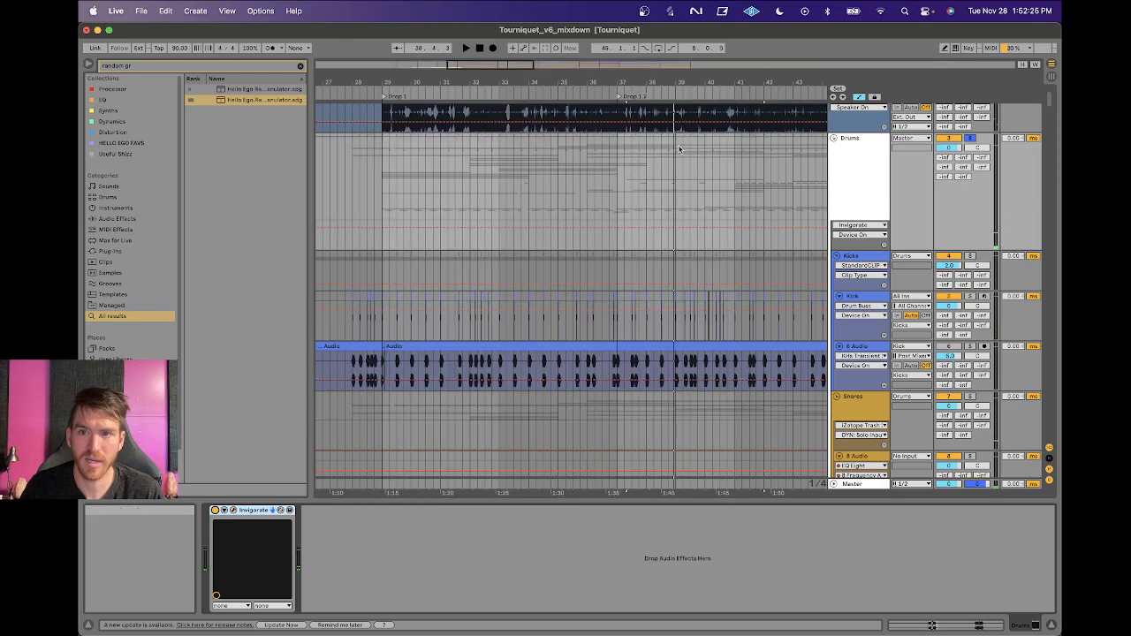
pyautogui.click(833, 173)
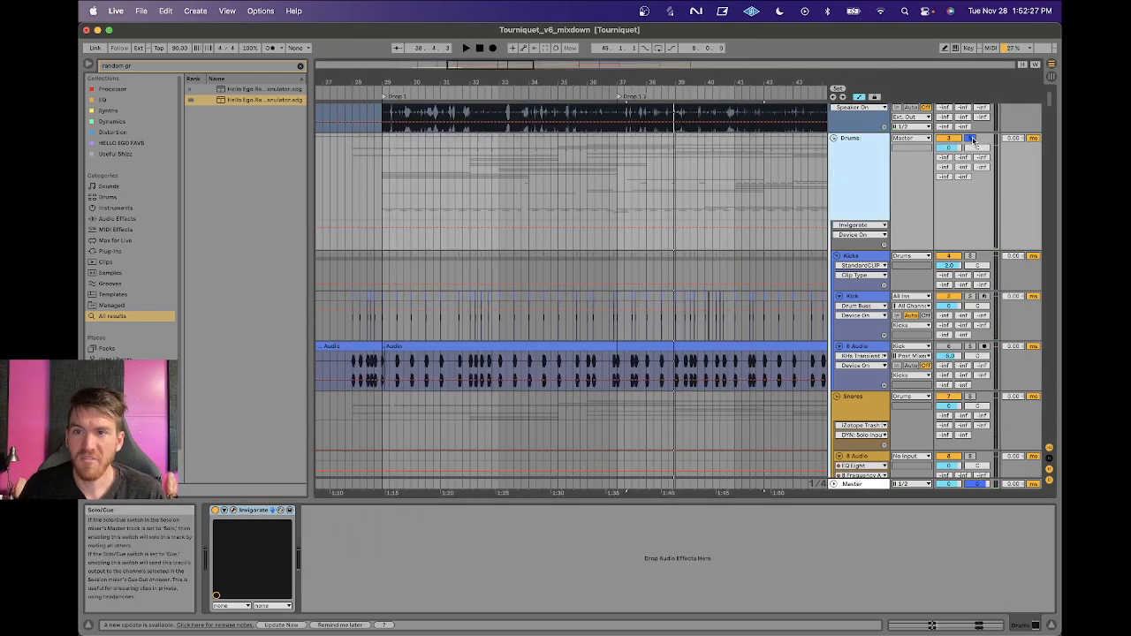
pyautogui.click(972, 139)
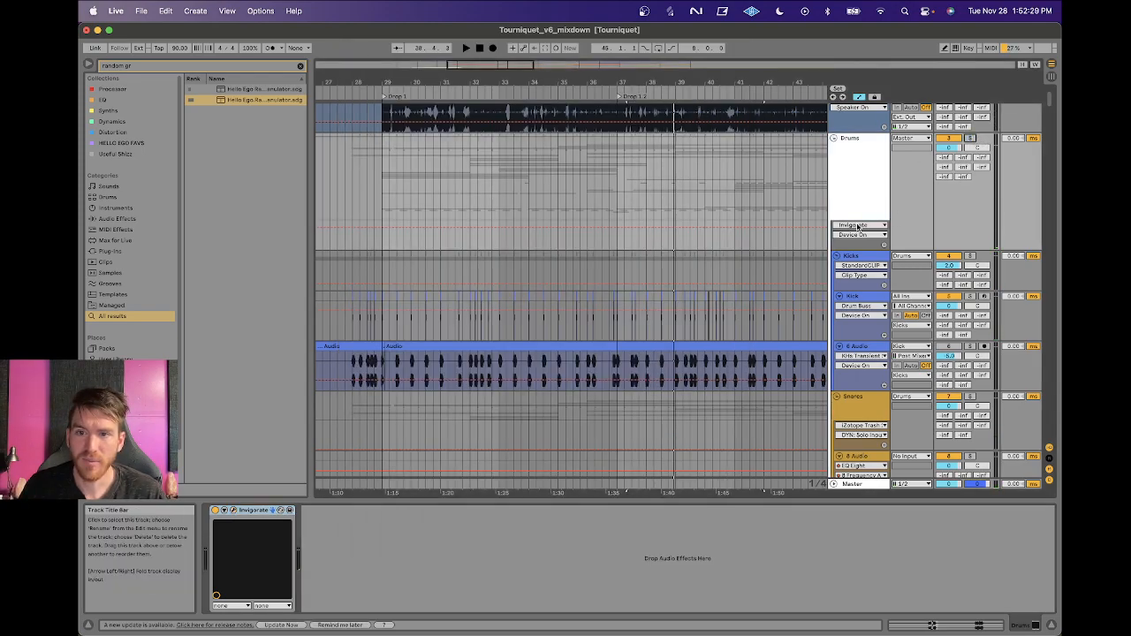
# Select the Kick track and the 33 Audio percussion track in turn to inspect their device chains.
pyautogui.scroll(-1, 857, 227)
pyautogui.click(853, 281)
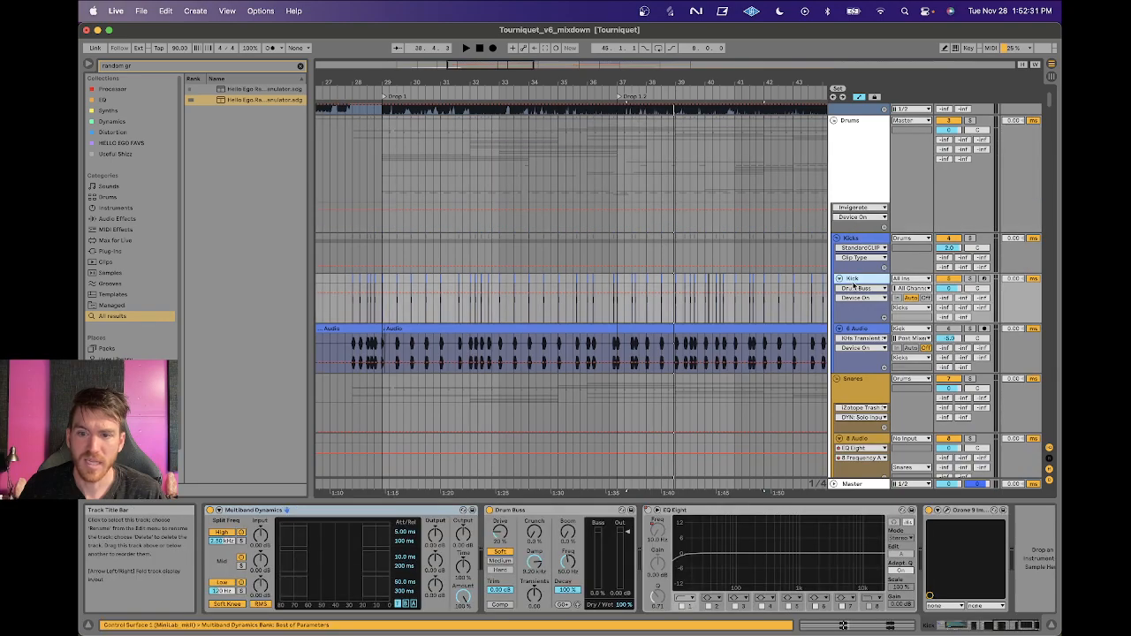
pyautogui.scroll(-10, 854, 283)
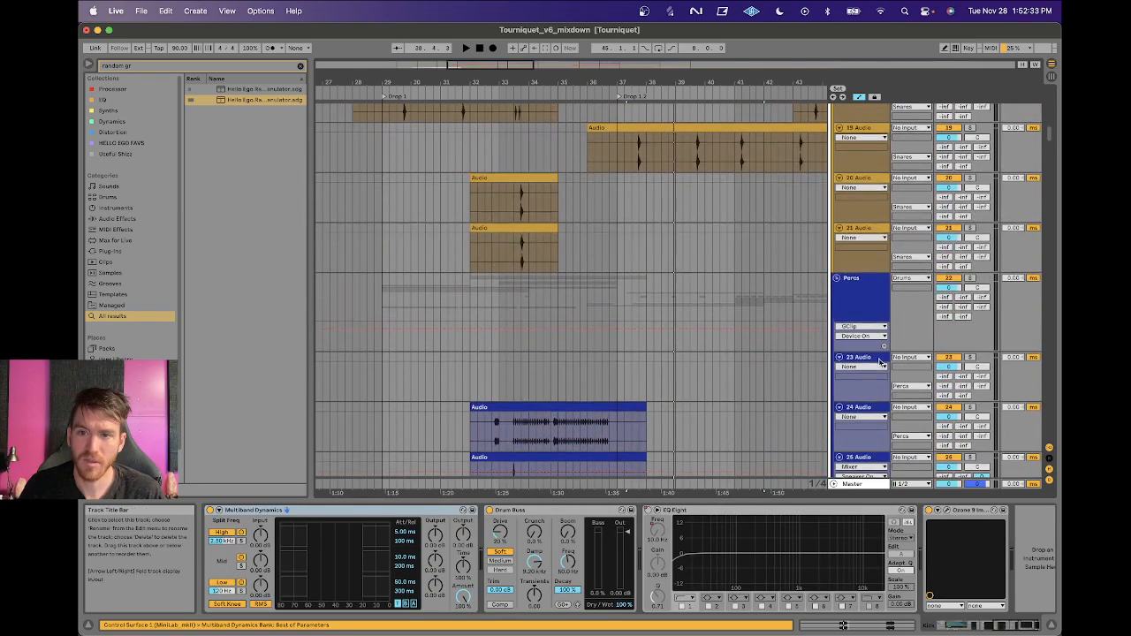
pyautogui.scroll(-10, 880, 362)
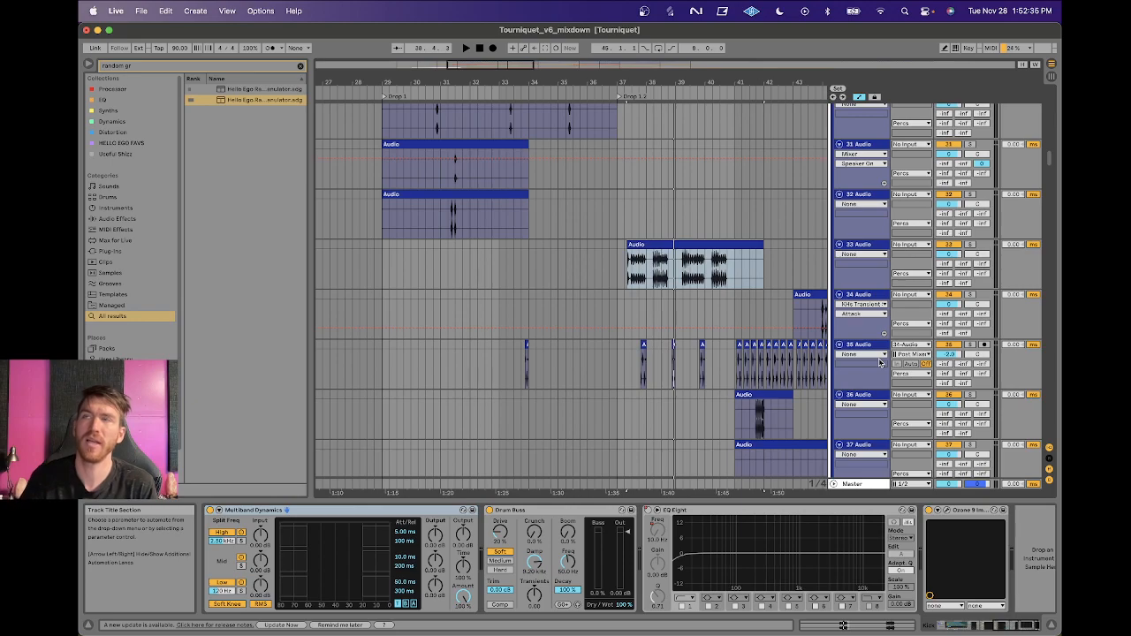
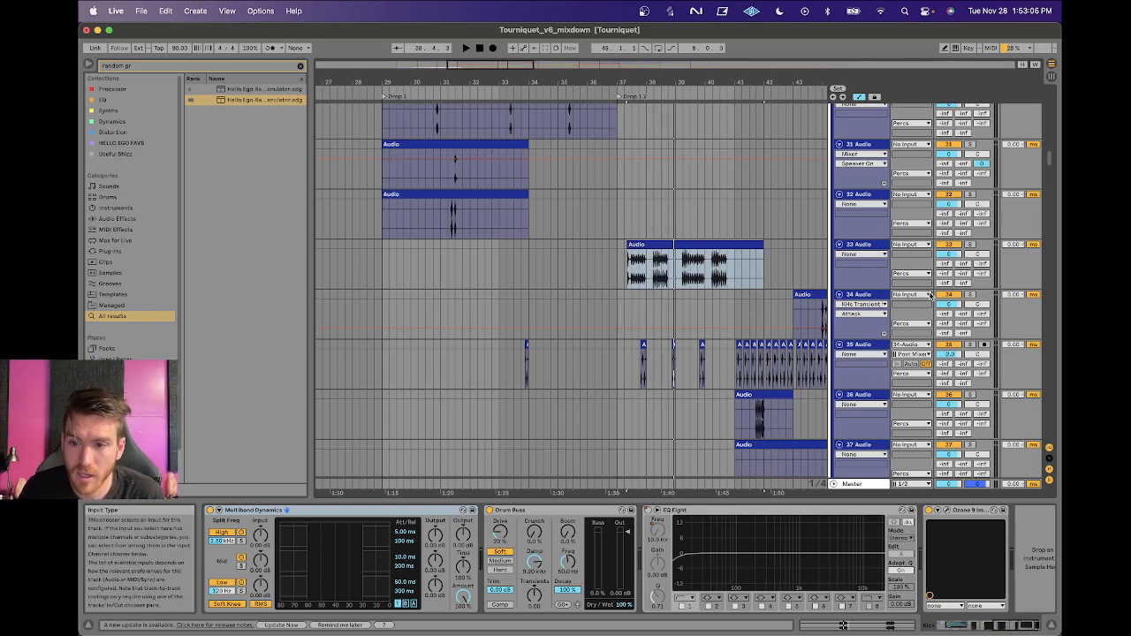
pyautogui.click(856, 232)
pyautogui.click(856, 240)
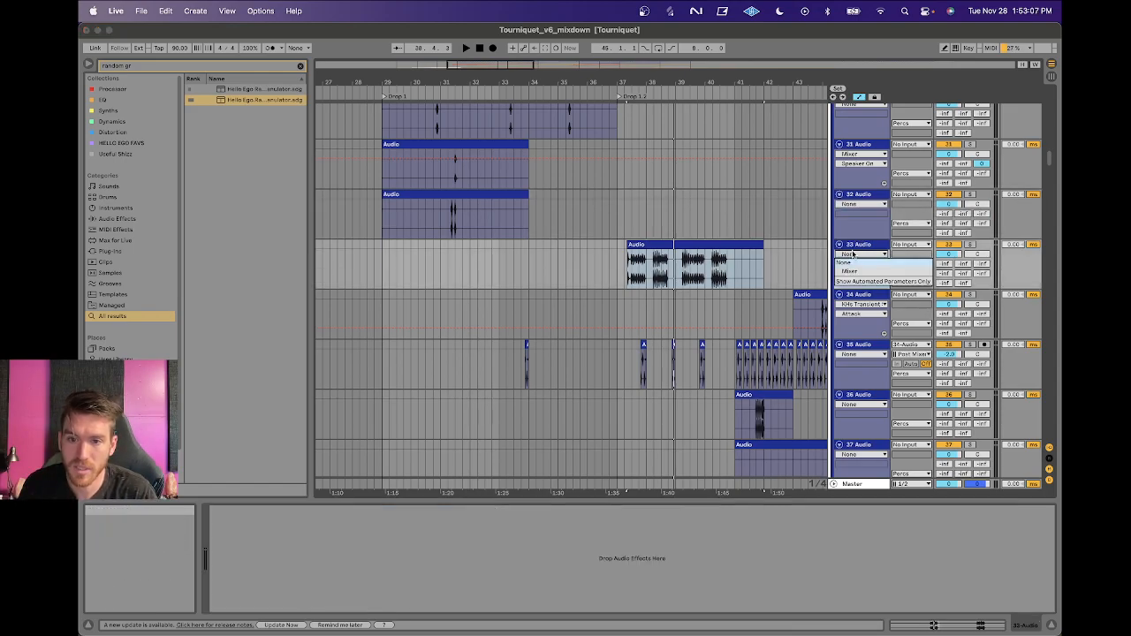
# Select the Percs group and open its GClip plug-in to inspect the clipping settings.
pyautogui.scroll(10, 852, 241)
pyautogui.scroll(6, 852, 243)
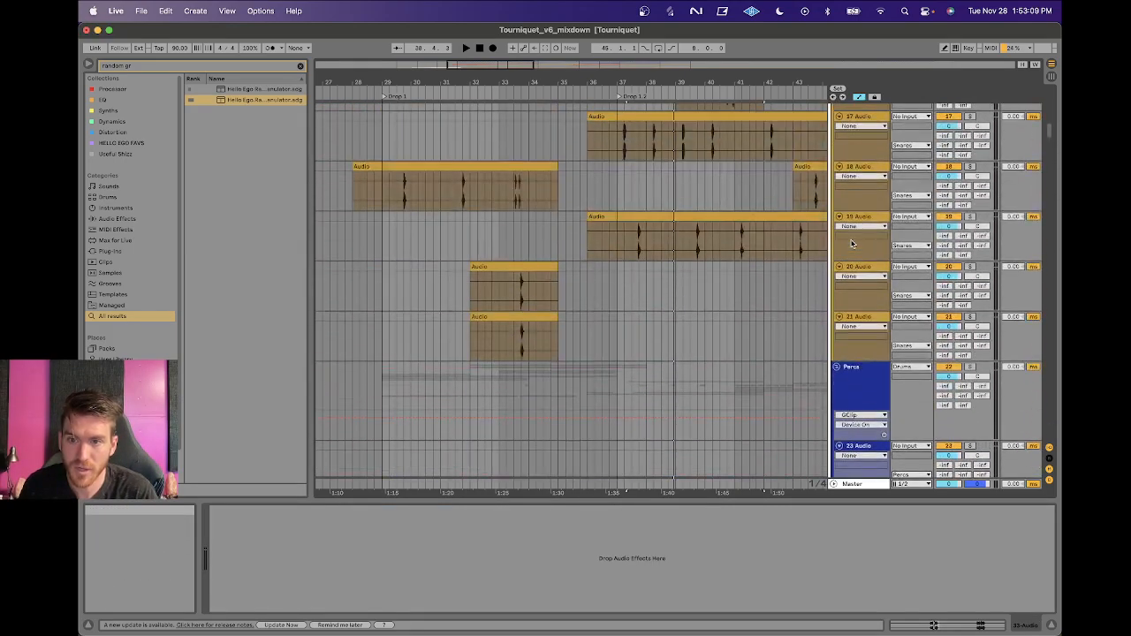
pyautogui.scroll(-2, 861, 276)
pyautogui.click(861, 275)
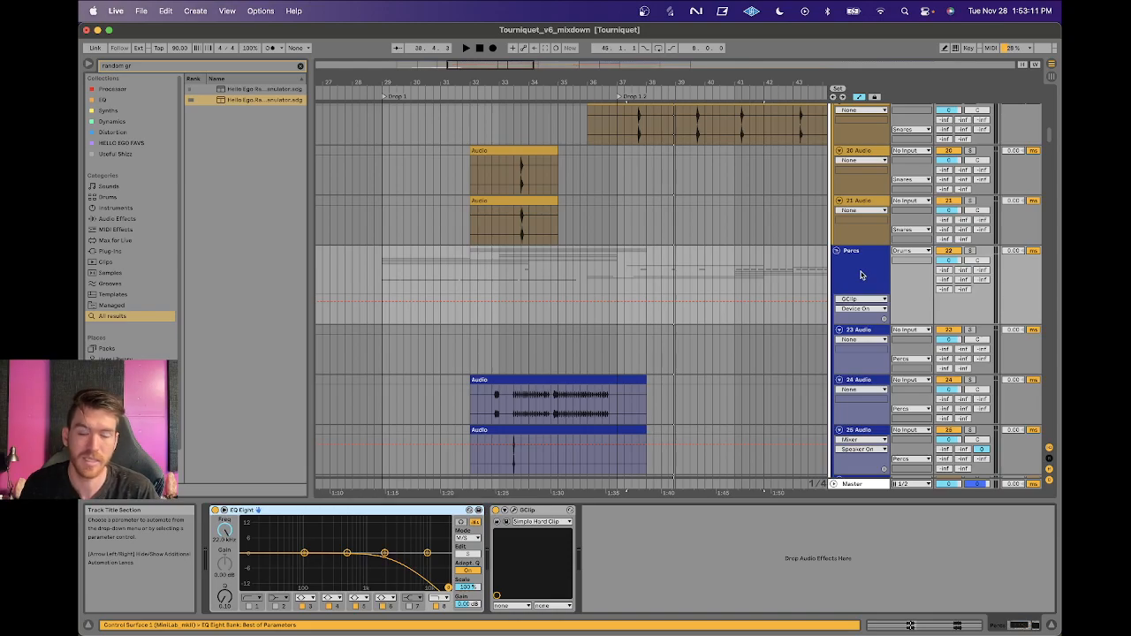
pyautogui.click(519, 510)
pyautogui.click(514, 511)
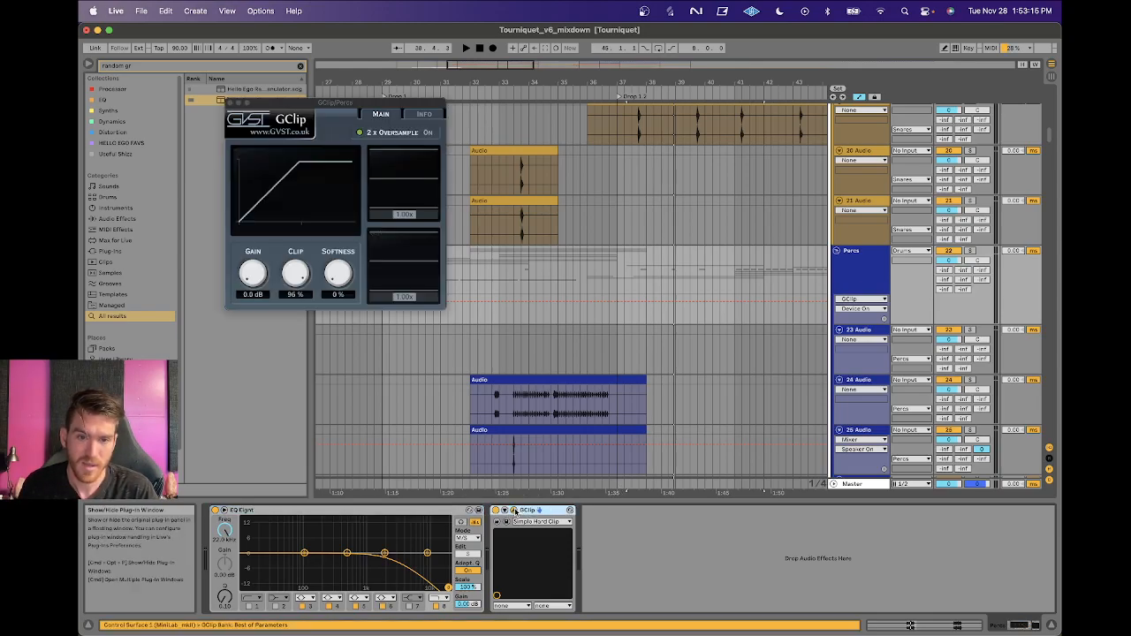
# Play from bar 33 to watch the Percs clipping with GClip's input waveform scaled to 0.74x, and close the plug-in window.
pyautogui.click(514, 409)
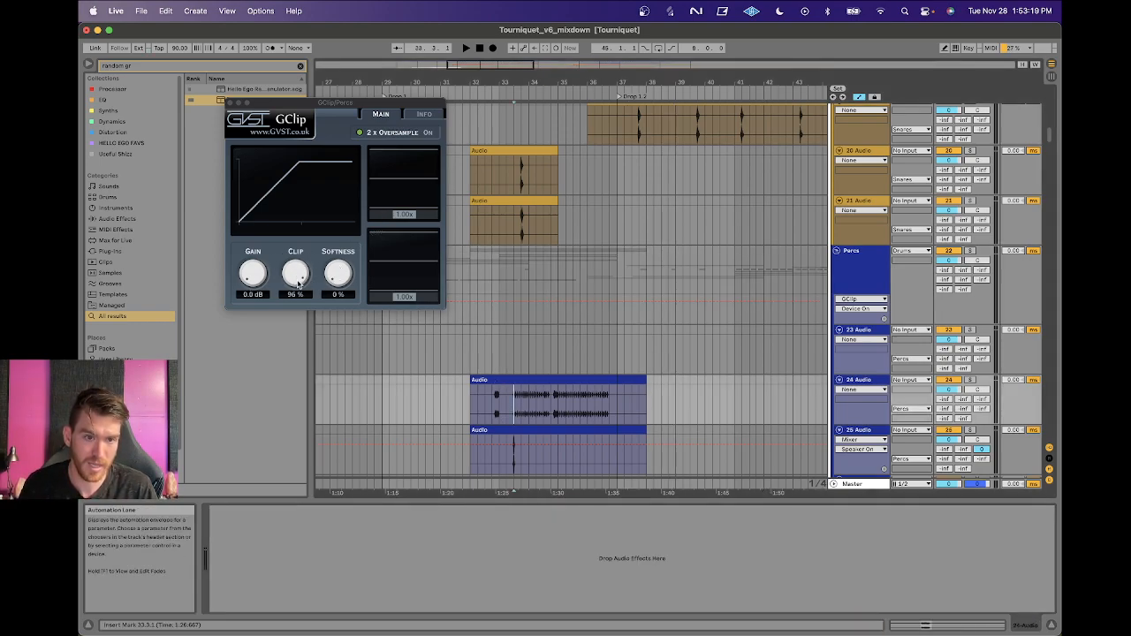
pyautogui.press('space')
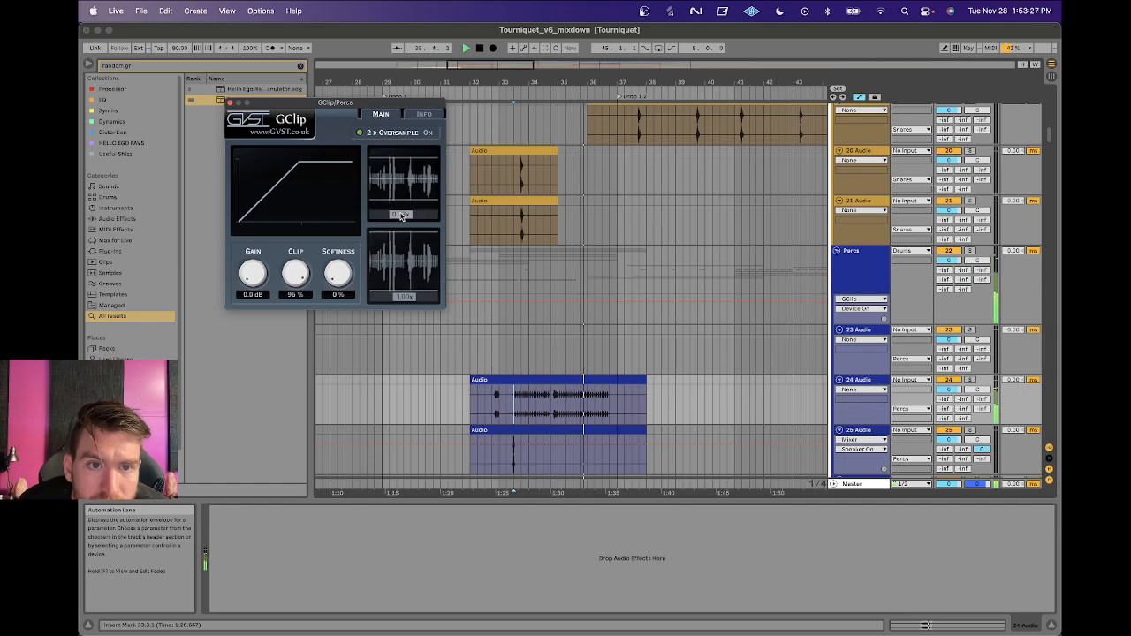
pyautogui.press('space')
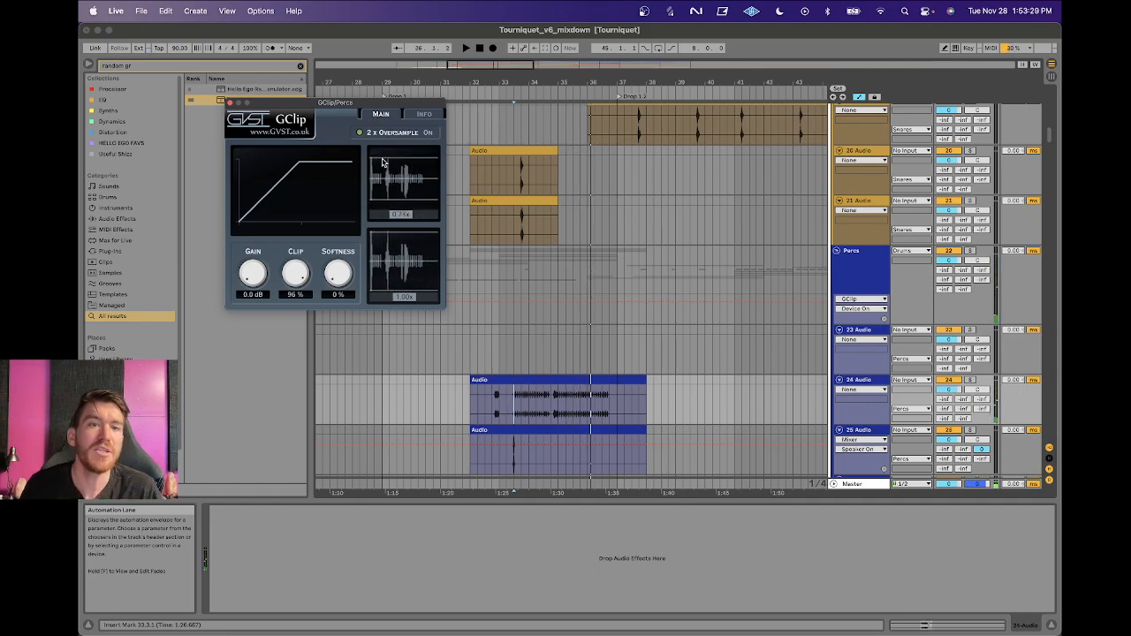
pyautogui.click(230, 102)
# Select the Hats/Cym group and its 50 Audio, Drum Loop and 52 open hat tracks in turn to inspect their devices.
pyautogui.scroll(-5, 718, 314)
pyautogui.scroll(-13, 718, 315)
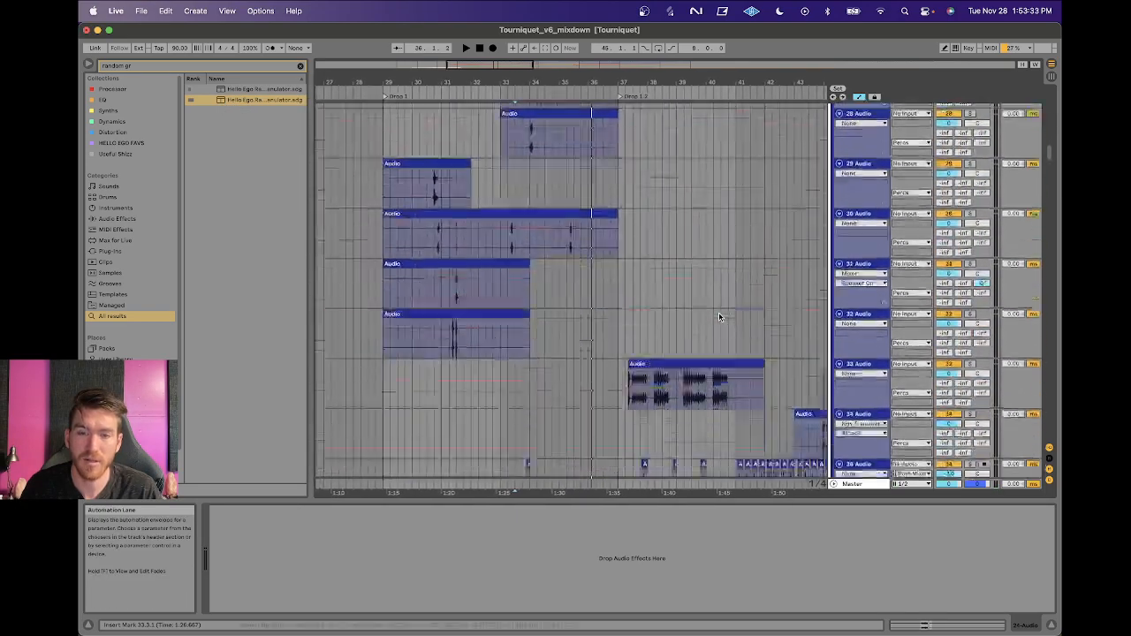
pyautogui.scroll(-10, 718, 315)
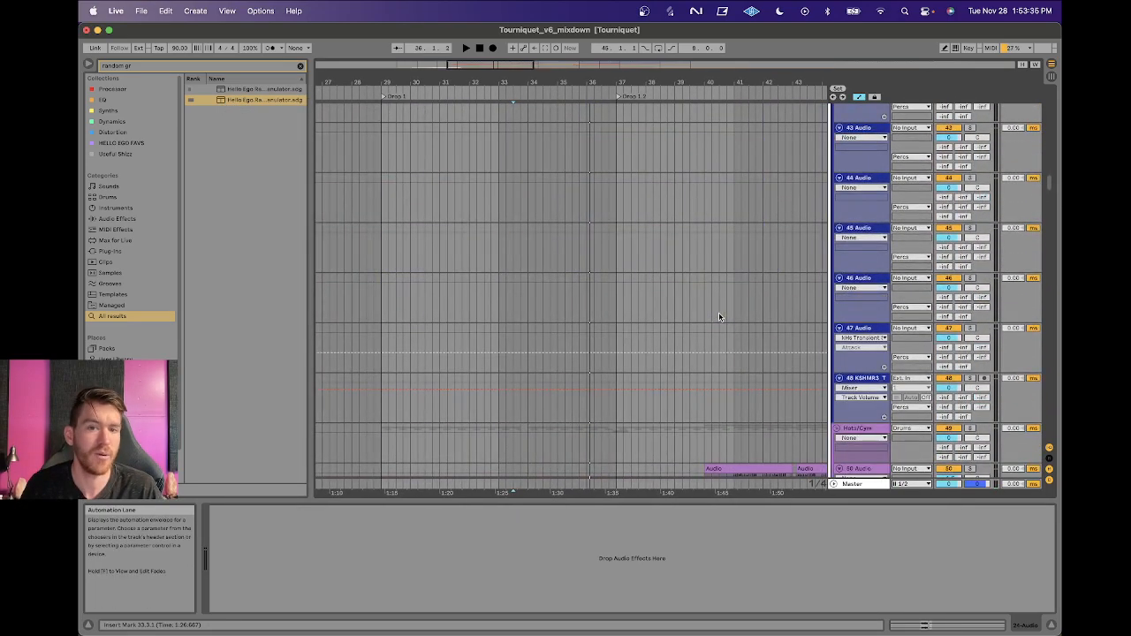
pyautogui.click(874, 206)
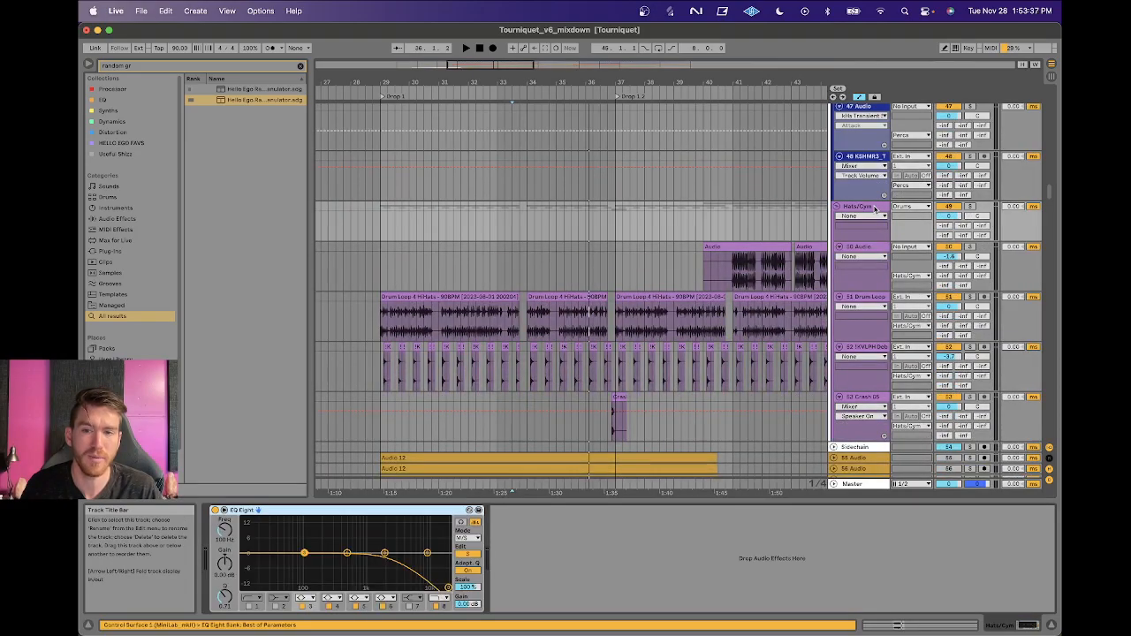
pyautogui.click(859, 257)
pyautogui.click(856, 286)
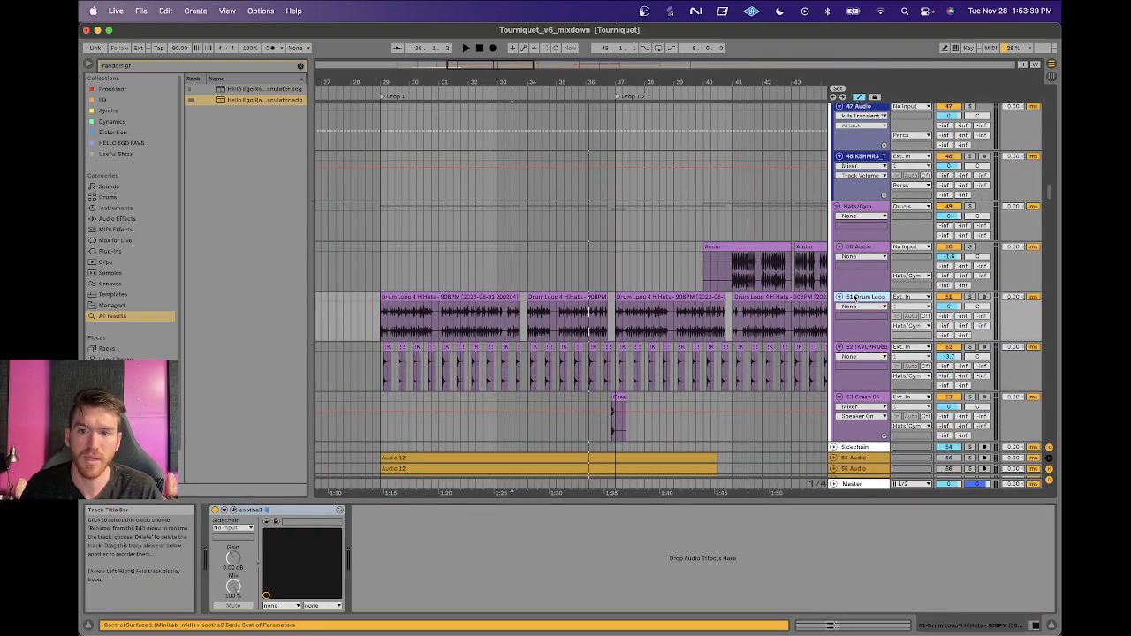
pyautogui.scroll(7, 853, 299)
pyautogui.scroll(-8, 854, 299)
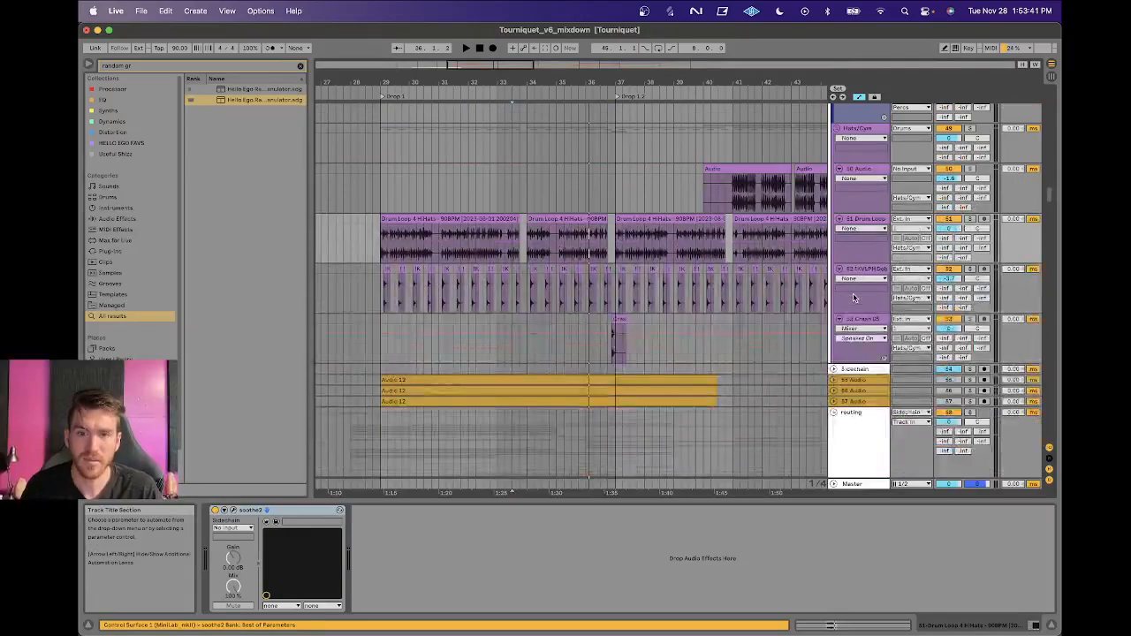
pyautogui.scroll(3, 614, 296)
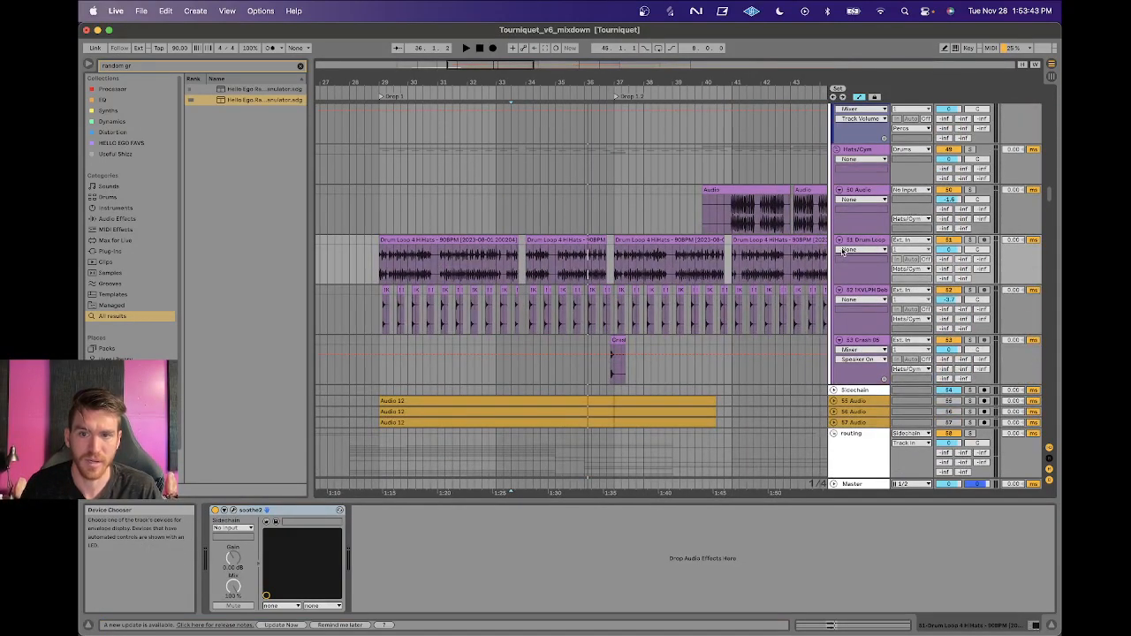
pyautogui.click(860, 290)
# Select the routing group and the Bridge group inside it in turn to inspect their device chains.
pyautogui.scroll(-5, 860, 291)
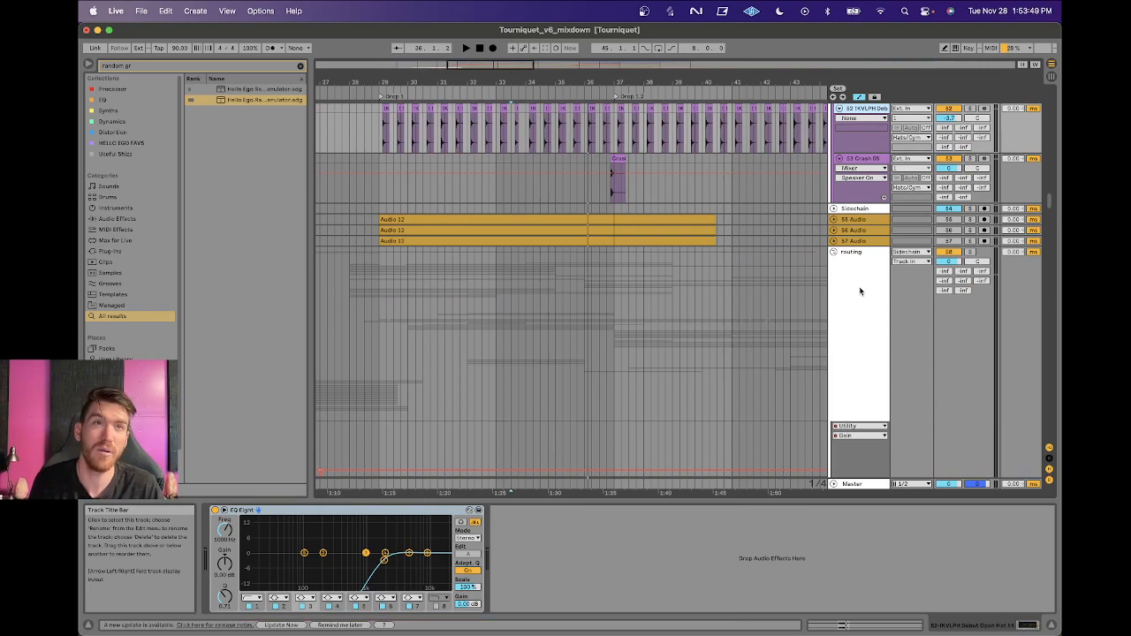
pyautogui.click(859, 290)
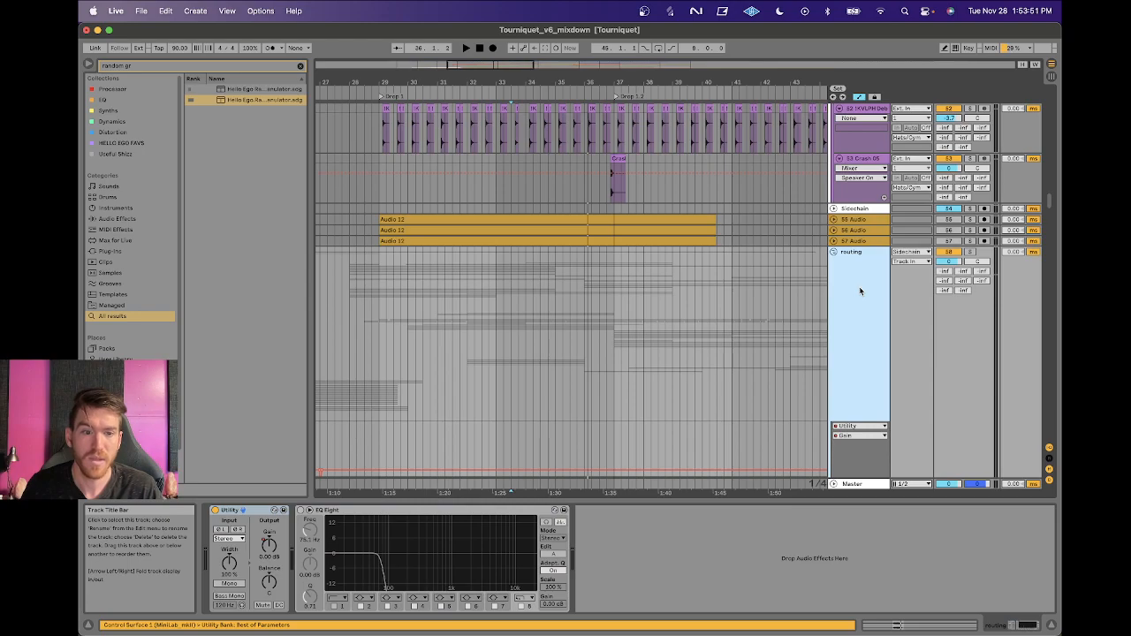
pyautogui.scroll(-3, 860, 291)
pyautogui.scroll(5, 859, 289)
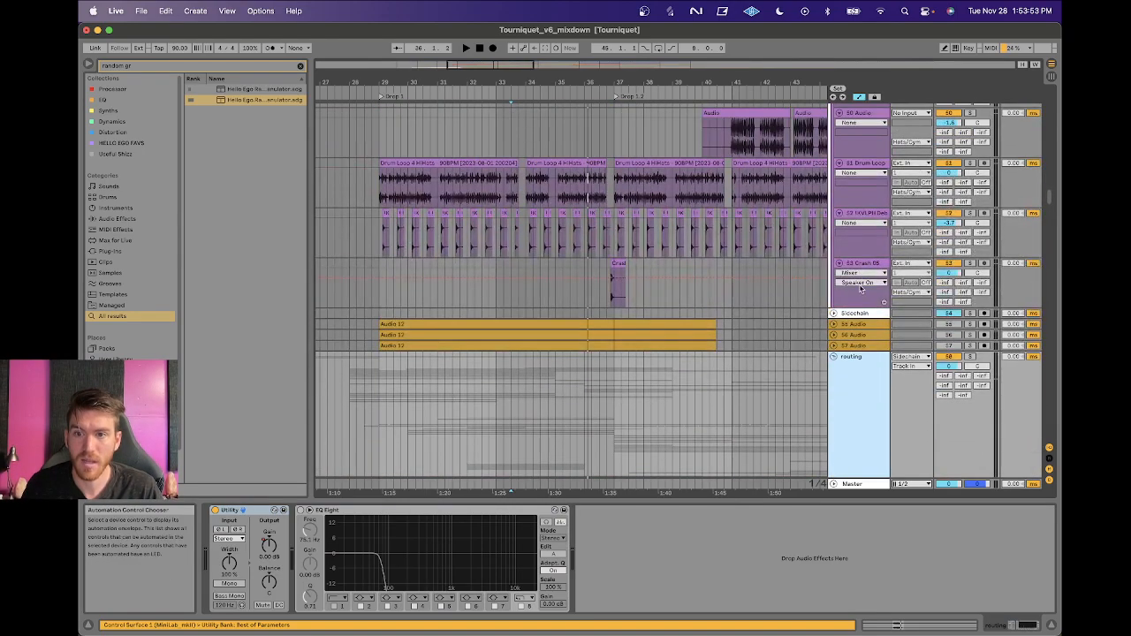
pyautogui.click(850, 313)
pyautogui.scroll(-1, 850, 314)
pyautogui.click(848, 313)
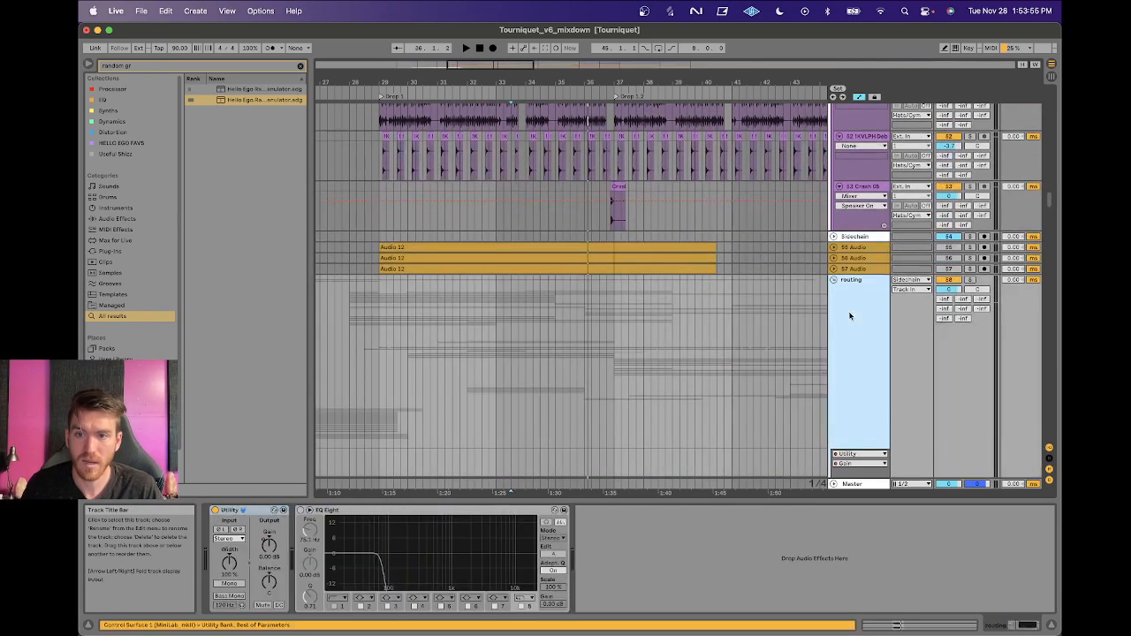
pyautogui.scroll(-3, 850, 309)
pyautogui.click(857, 295)
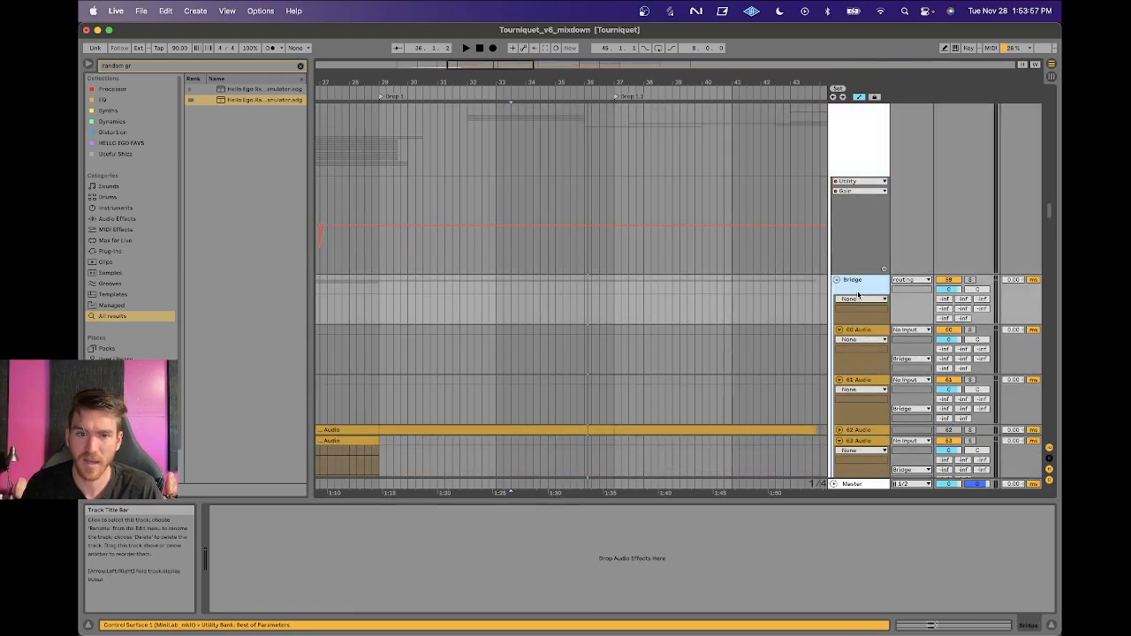
# Select the Mid Bass group and open the GClip plug-in in its device chain.
pyautogui.scroll(-8, 858, 296)
pyautogui.scroll(3, 858, 293)
pyautogui.click(859, 252)
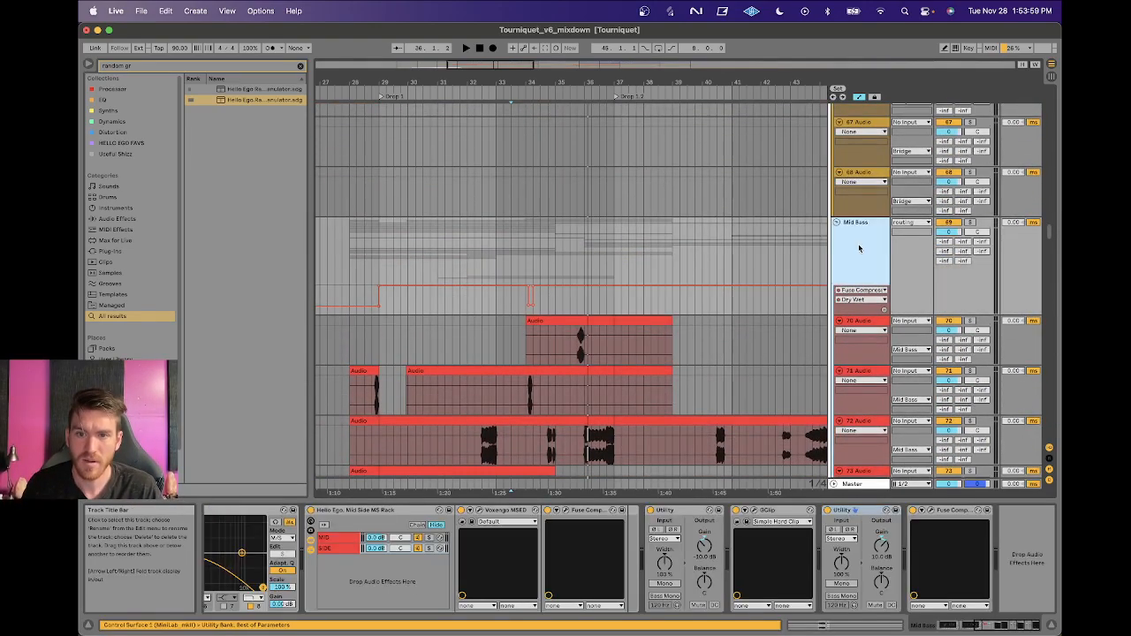
pyautogui.click(753, 511)
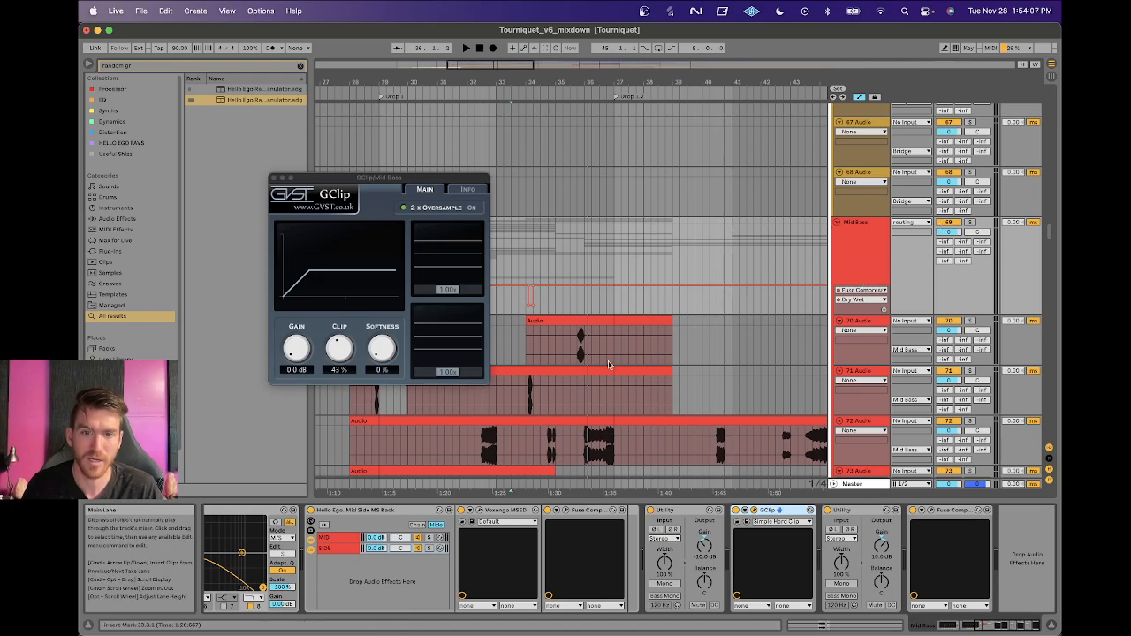
# Play from bar 33 with GClip's input waveform scaled to 1.74x to examine how the Mid Bass peaks are clipped.
pyautogui.press('space')
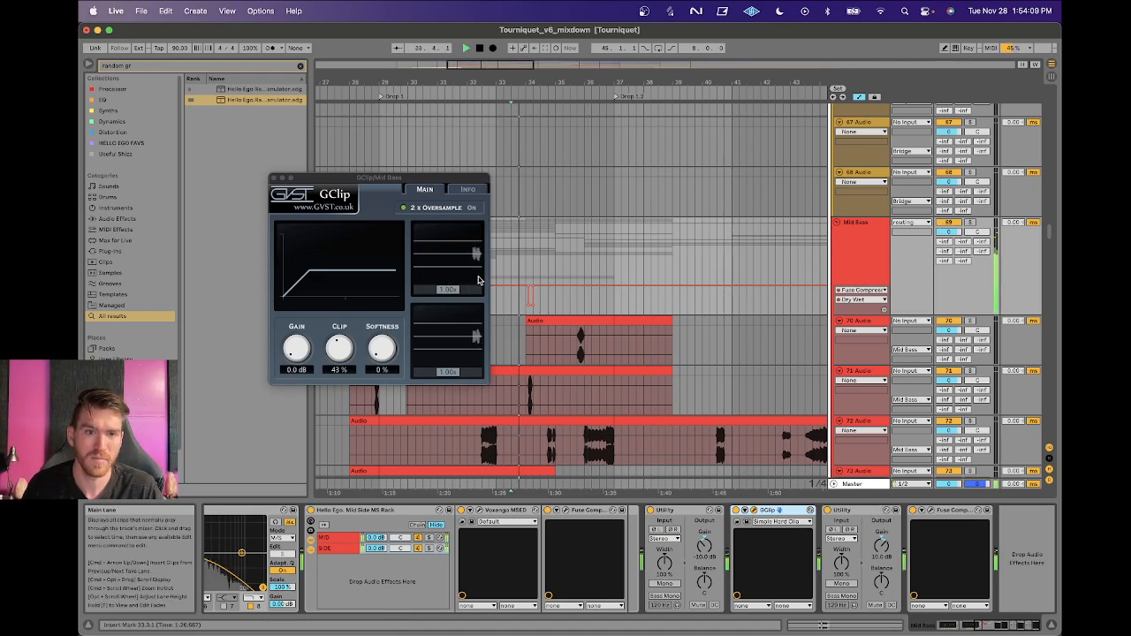
pyautogui.click(452, 291)
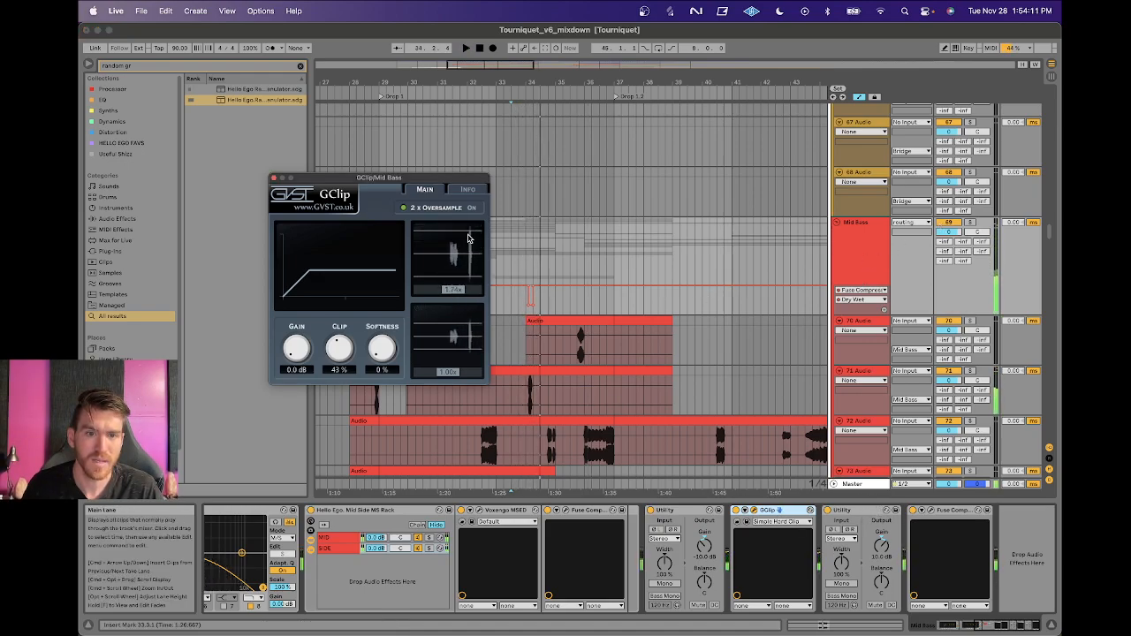
pyautogui.press('space')
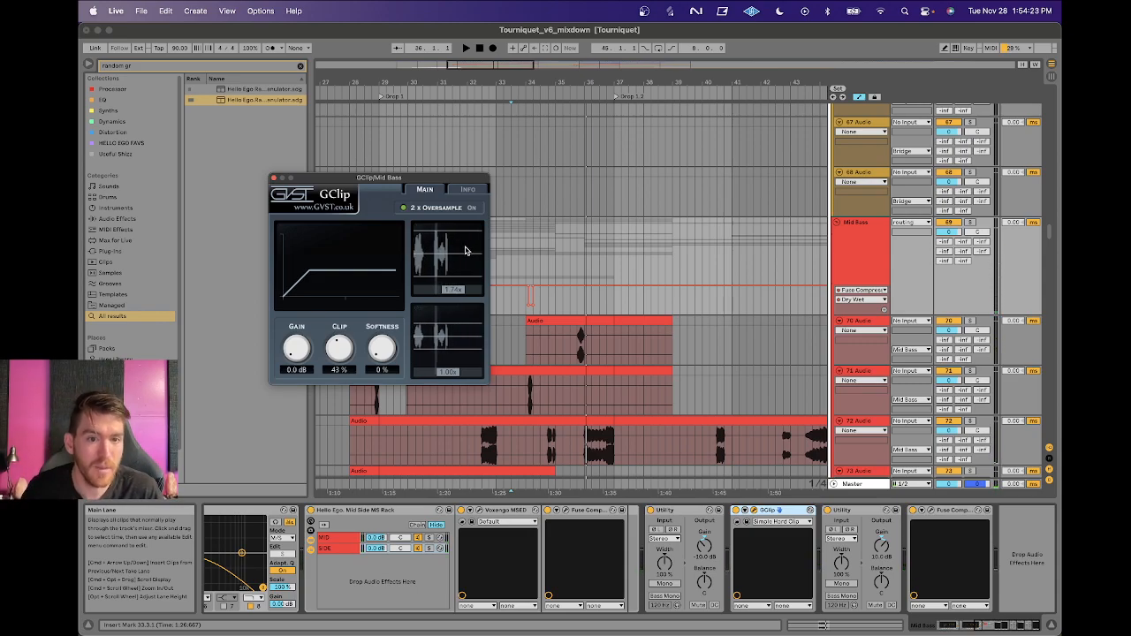
# Play the drop from 33.3.1 with GClip's input waveform scaled to 0.51x to examine which Mid Bass sounds reach the clipper.
pyautogui.press('space')
pyautogui.moveTo(566, 83); pyautogui.dragTo(567, 141)
pyautogui.scroll(-3, 611, 291)
pyautogui.hscroll(-3, 611, 293)
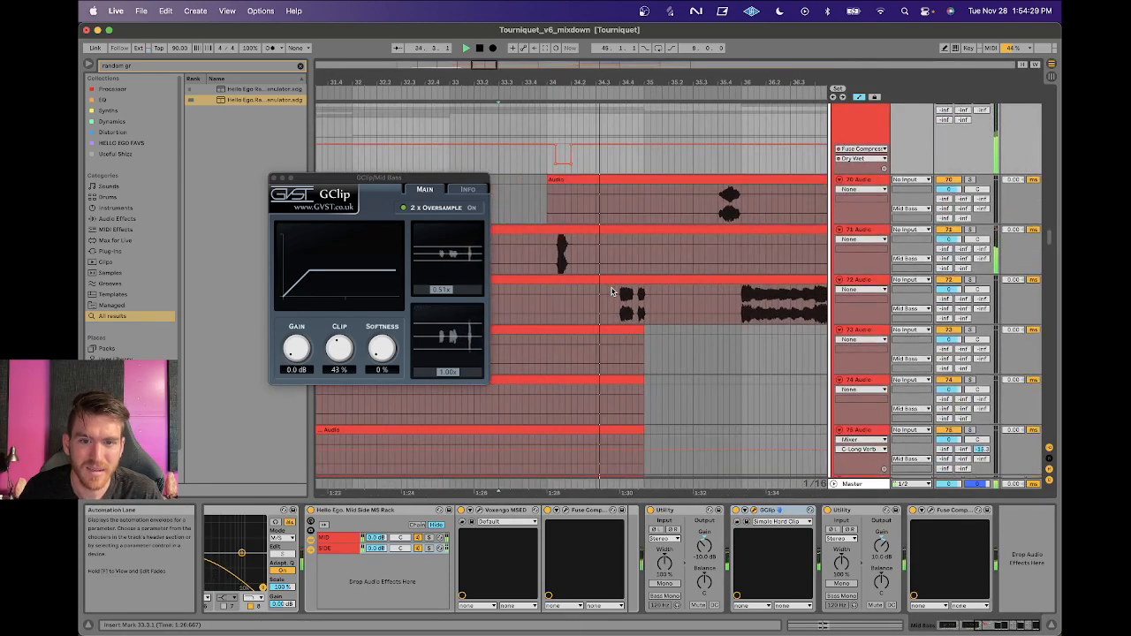
pyautogui.hscroll(2, 700, 267)
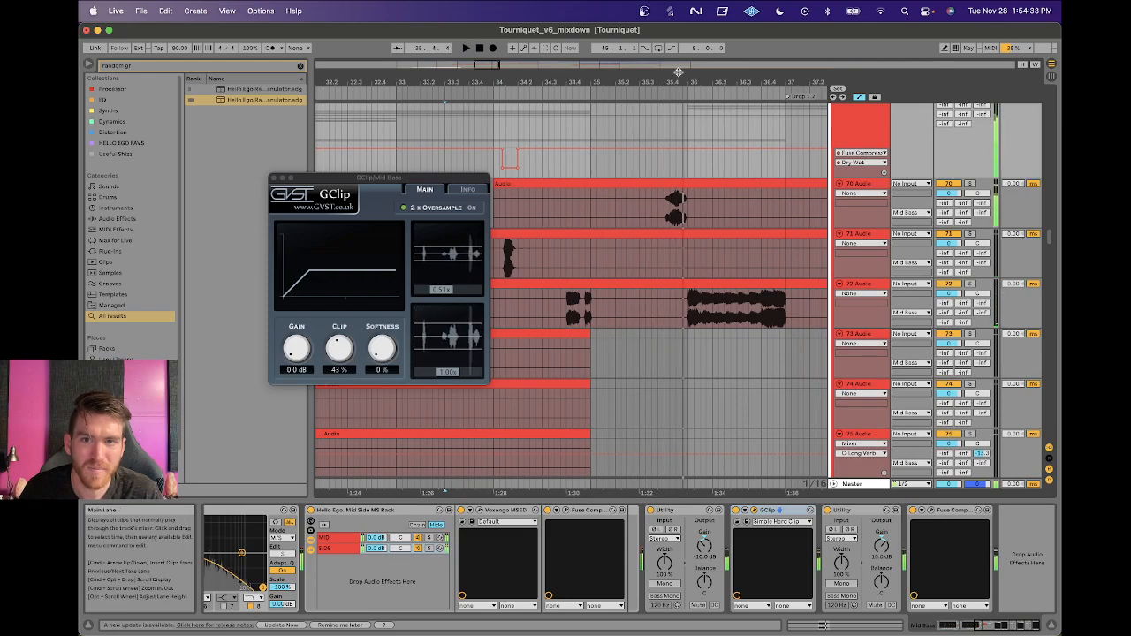
pyautogui.moveTo(684, 82); pyautogui.dragTo(685, 90)
pyautogui.scroll(-15, 654, 158)
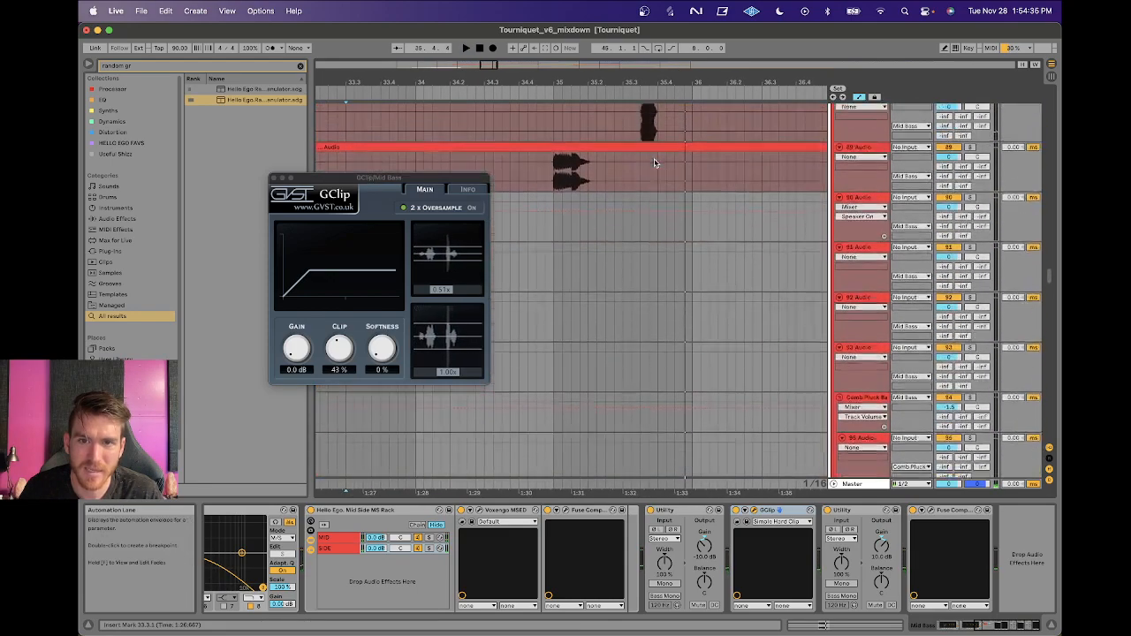
# Place the insert marker at 35.3.3 on the 88 Audio track and reselect the Mid Bass group to show its devices.
pyautogui.click(639, 177)
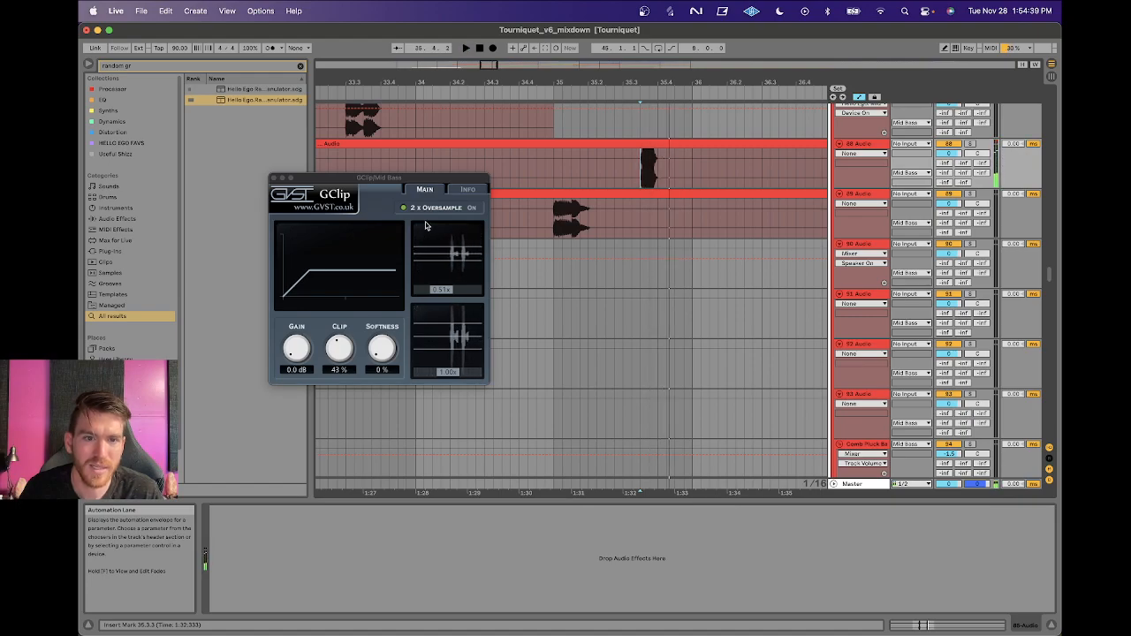
pyautogui.scroll(12, 840, 255)
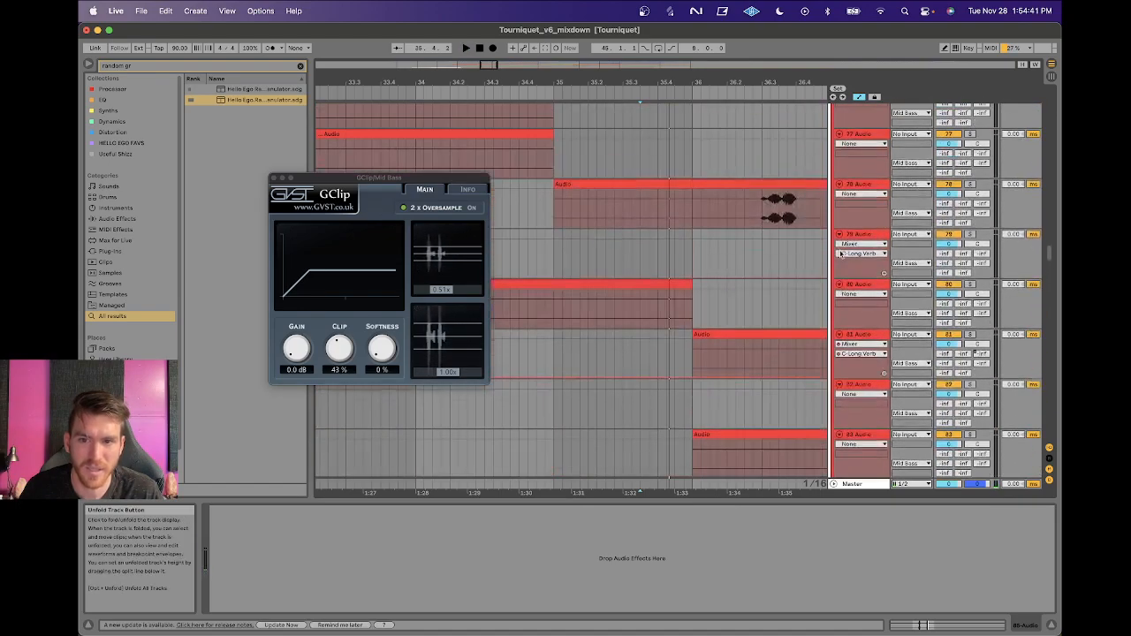
pyautogui.scroll(6, 840, 254)
pyautogui.click(854, 254)
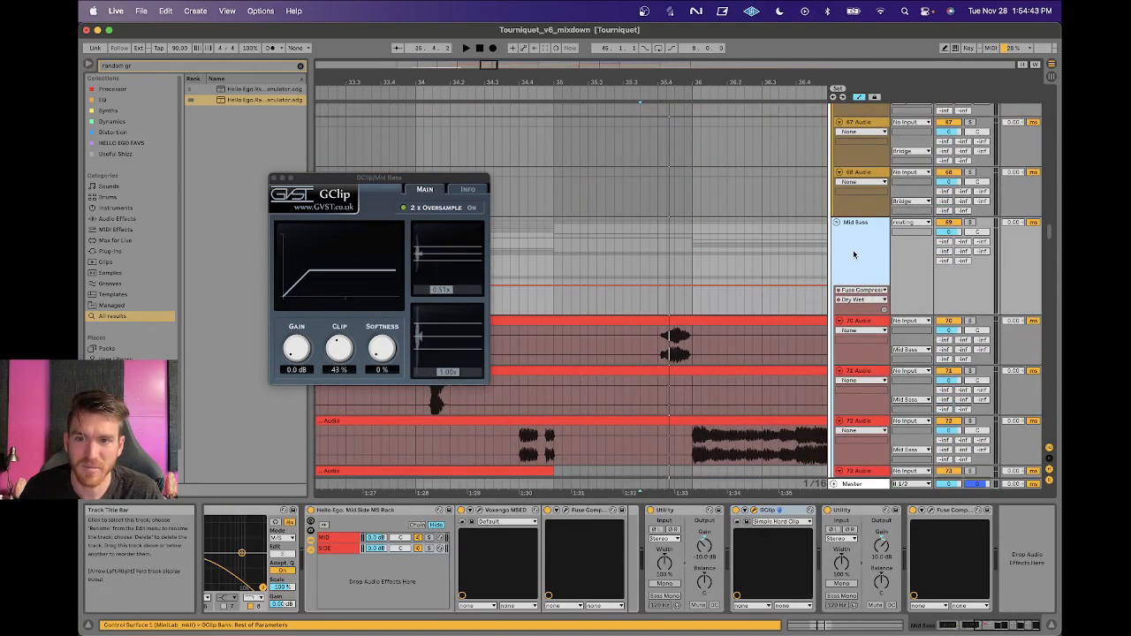
# Compare the soloed Mid Bass from 35.3.3 with GClip bypassed and active, leaving GClip on, the group unsoloed and the plug-in window closed.
pyautogui.click(736, 513)
pyautogui.press('space')
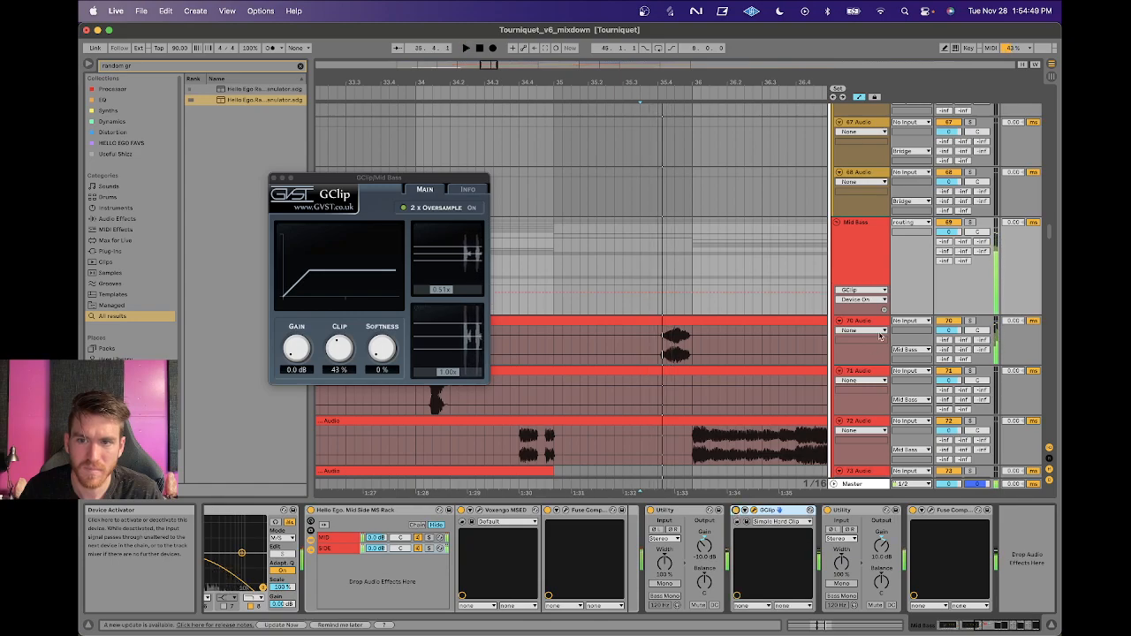
pyautogui.press('space')
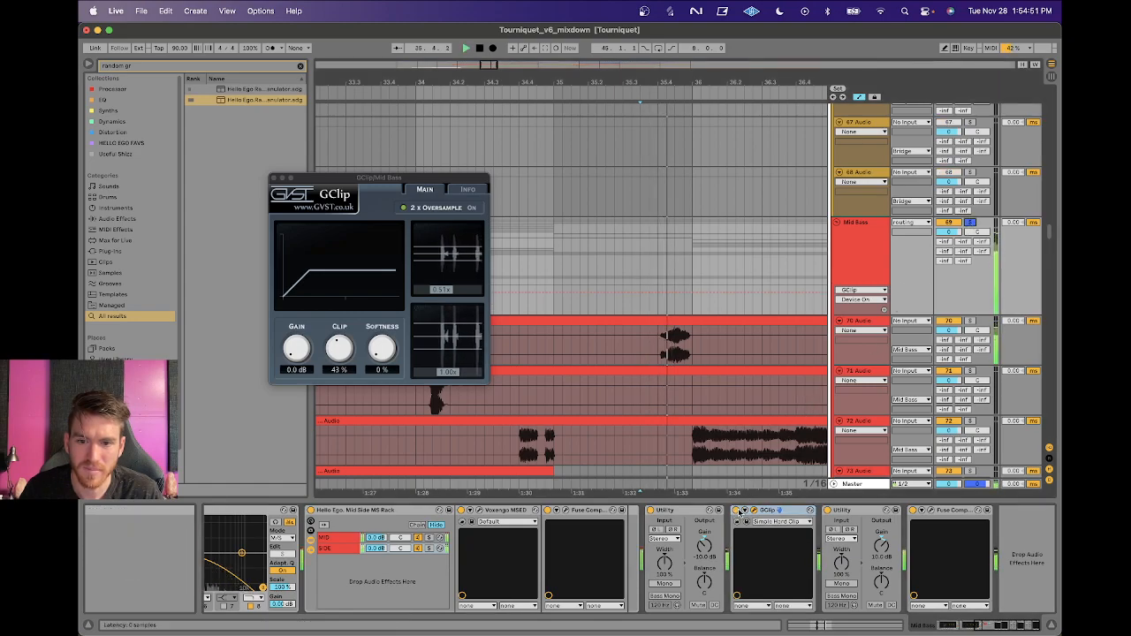
pyautogui.press('space')
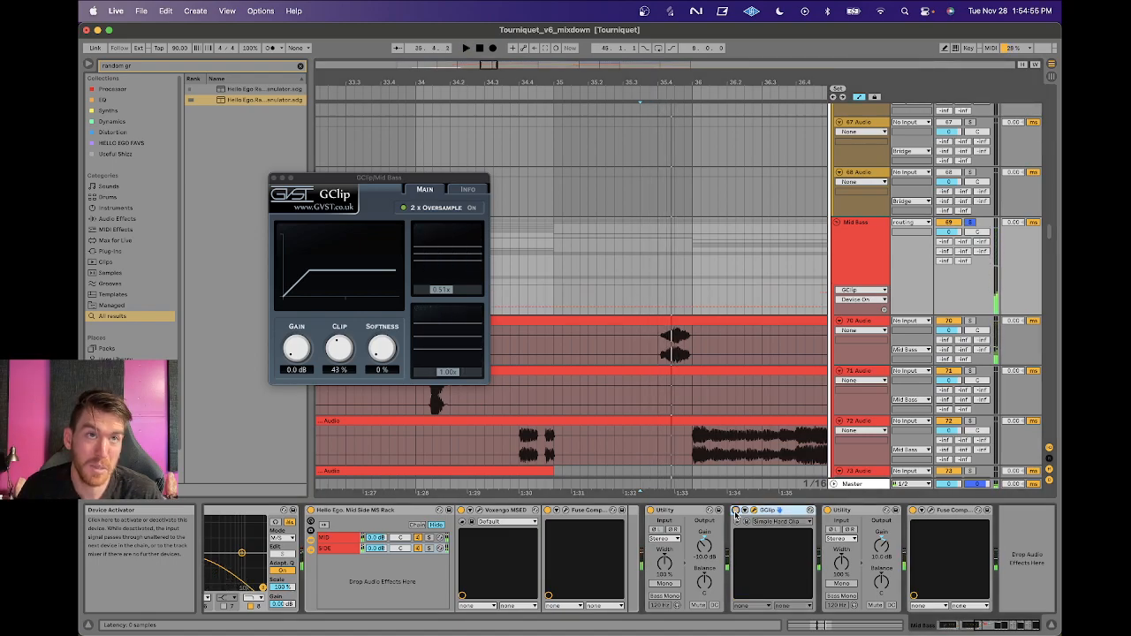
pyautogui.click(735, 511)
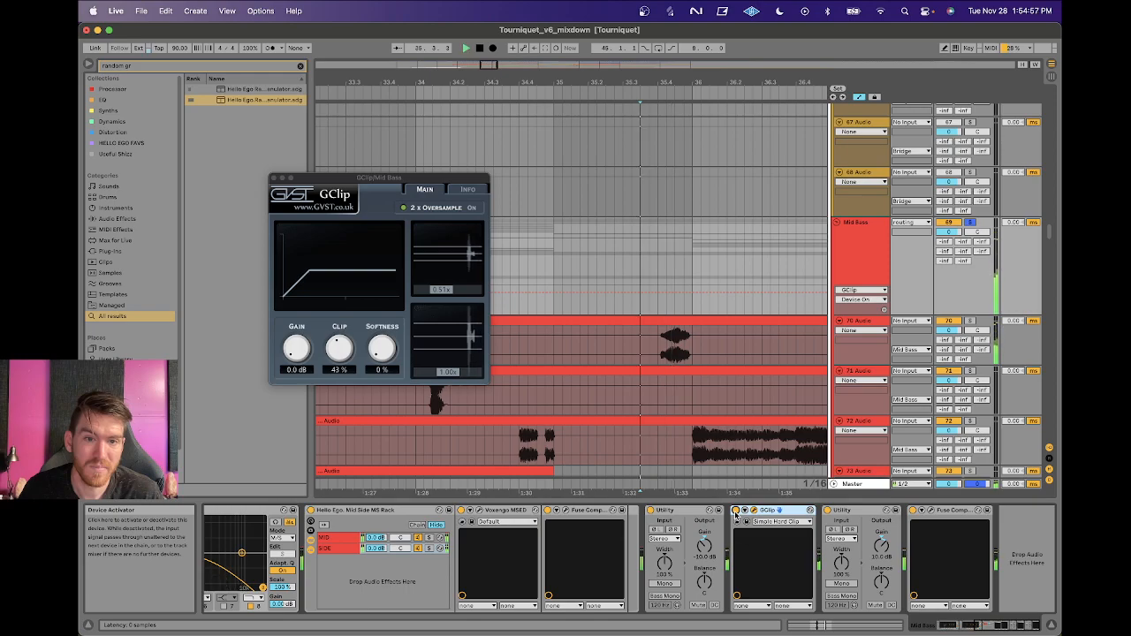
pyautogui.click(735, 511)
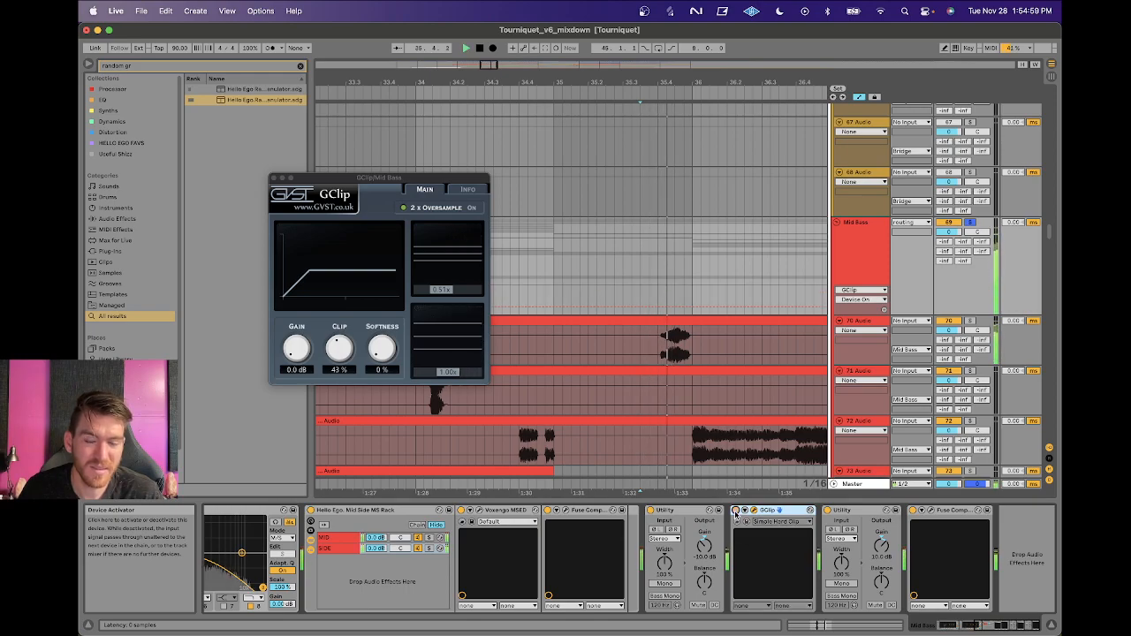
pyautogui.click(735, 510)
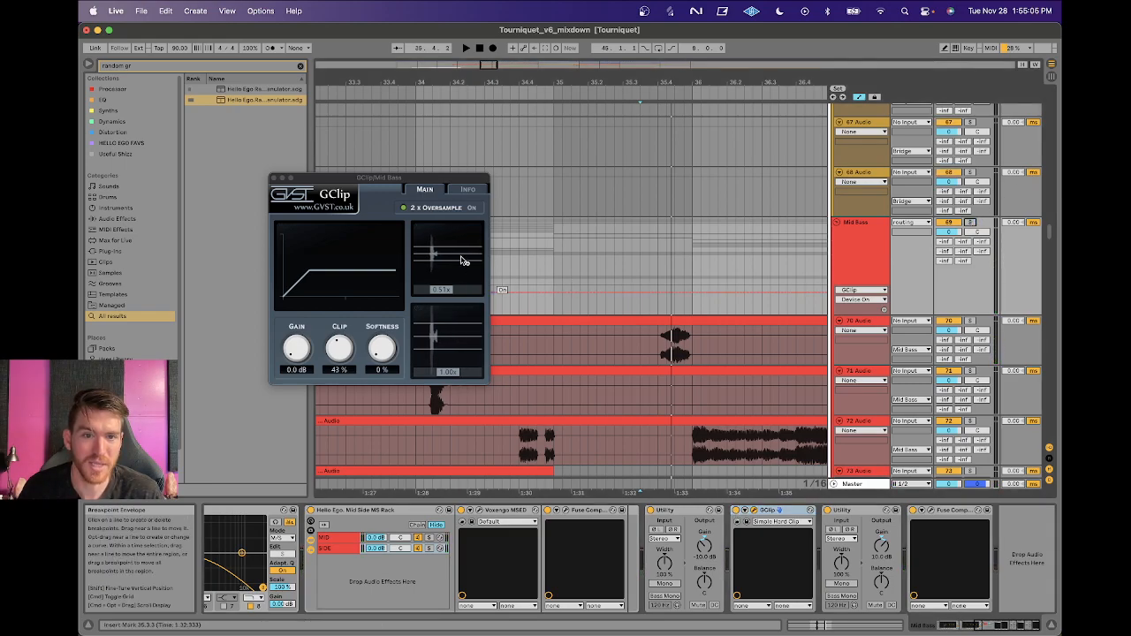
pyautogui.click(275, 179)
# Select the Sub group and the 107 Audio track in turn to inspect their device chains.
pyautogui.scroll(-10, 776, 369)
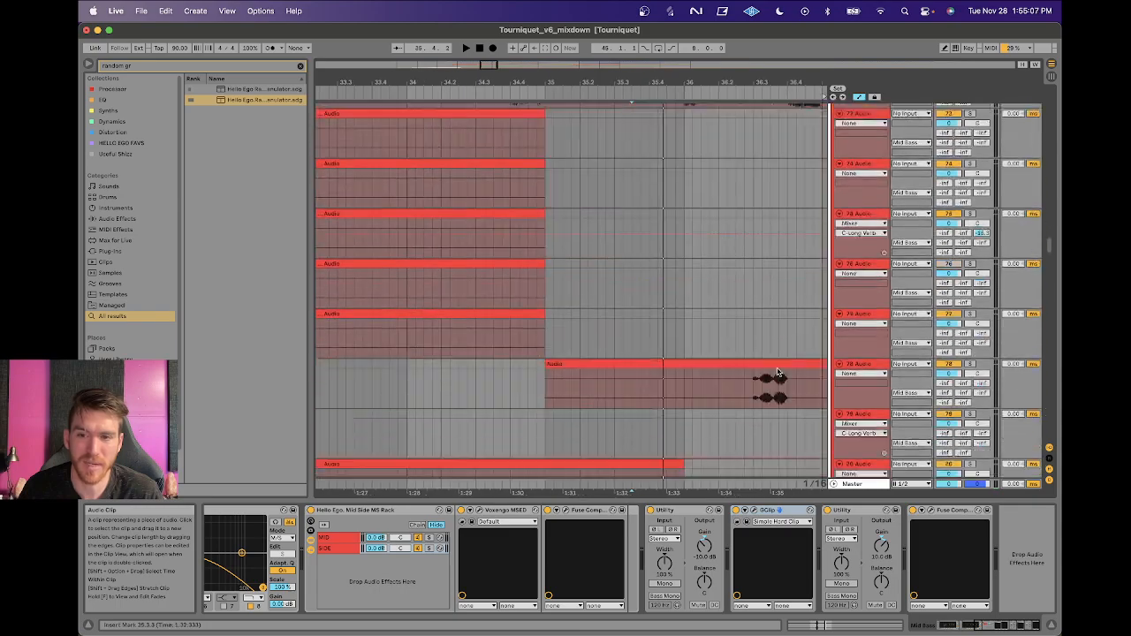
pyautogui.scroll(-15, 777, 371)
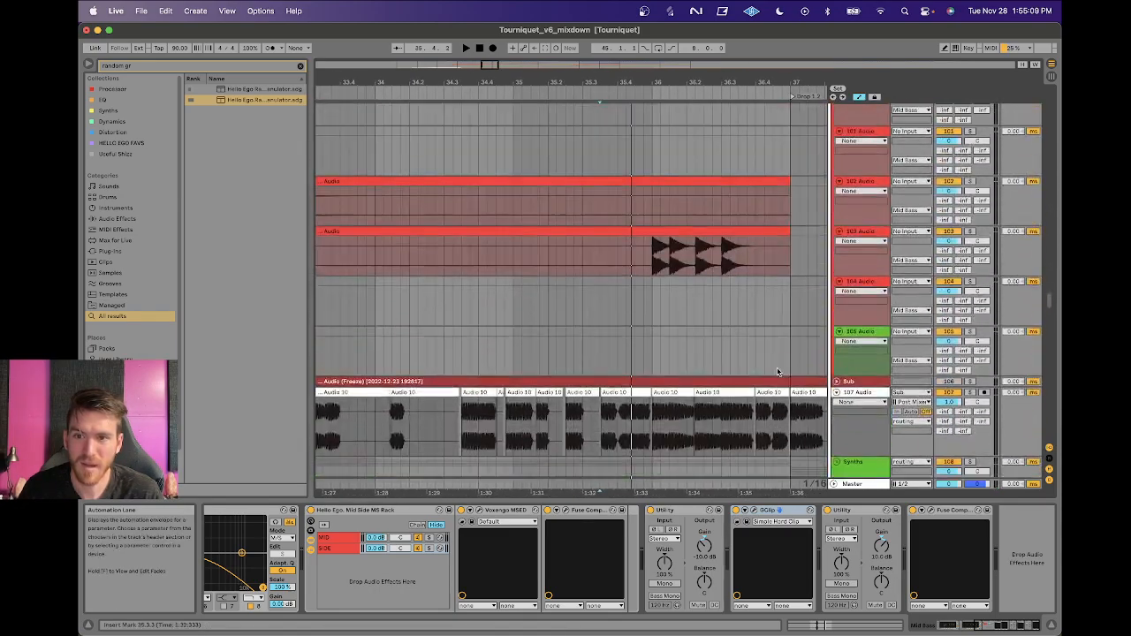
pyautogui.click(854, 383)
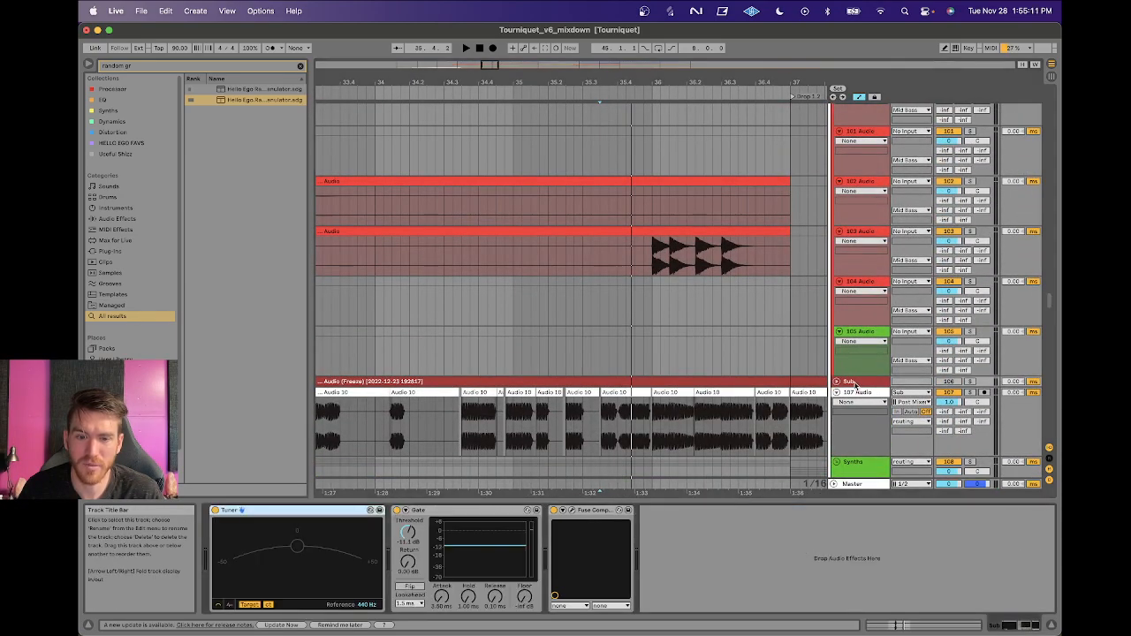
pyautogui.click(853, 394)
pyautogui.scroll(-3, 854, 416)
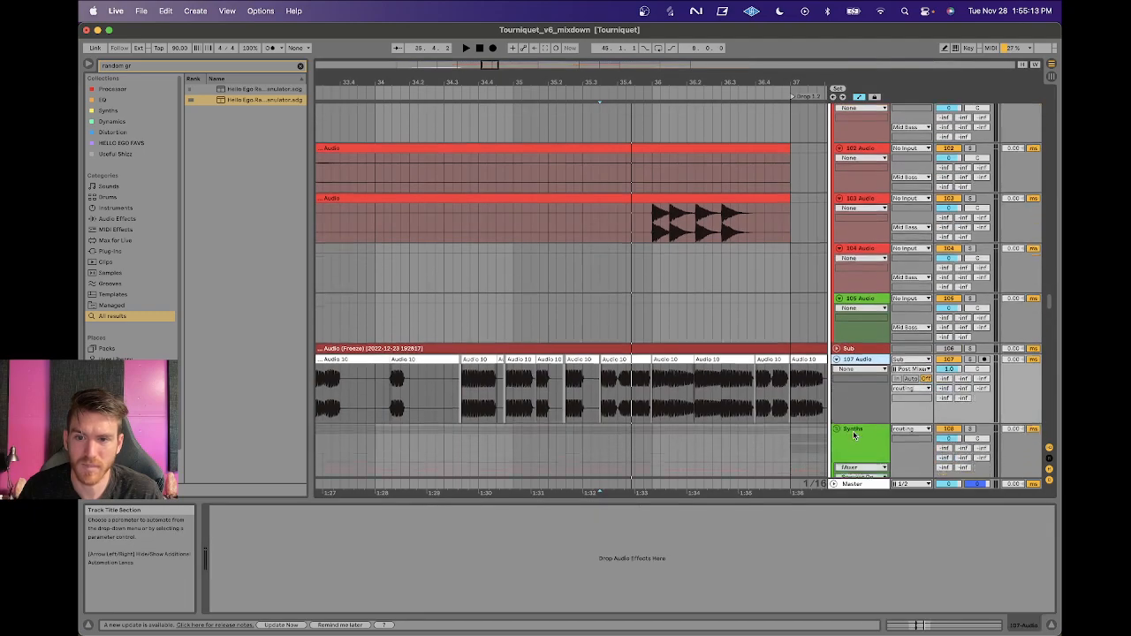
# Inspect the Synths group's GClip settings, set the insert marker at 33.4.3 on the 110 Audio track and close the plug-in.
pyautogui.click(856, 422)
pyautogui.scroll(-1, 856, 420)
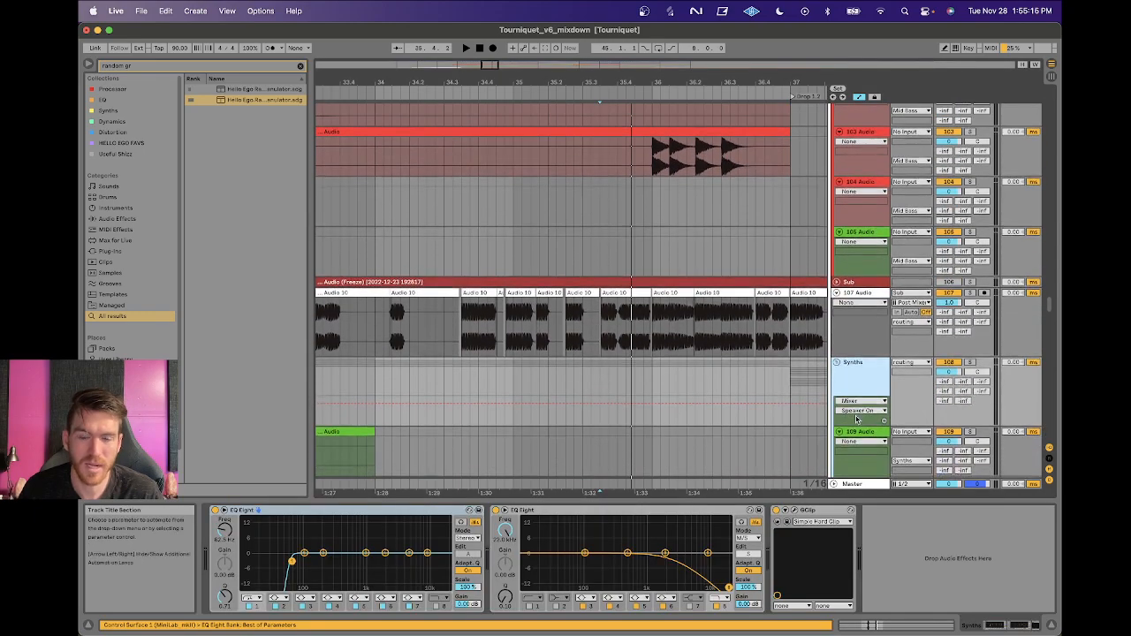
pyautogui.click(802, 510)
pyautogui.scroll(-2, 594, 351)
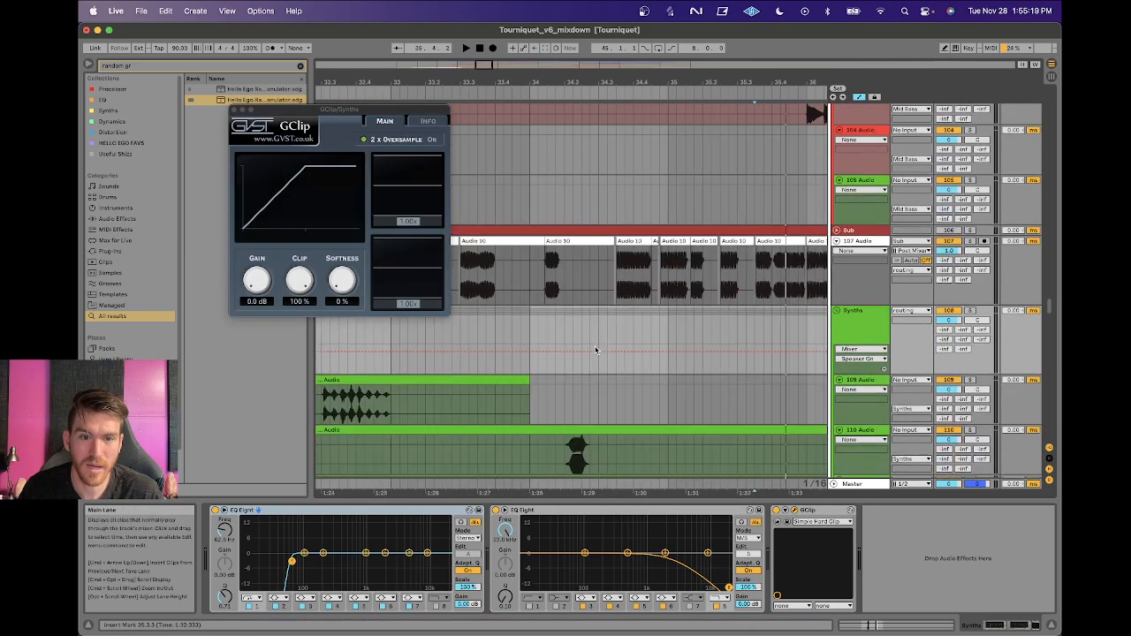
pyautogui.click(511, 455)
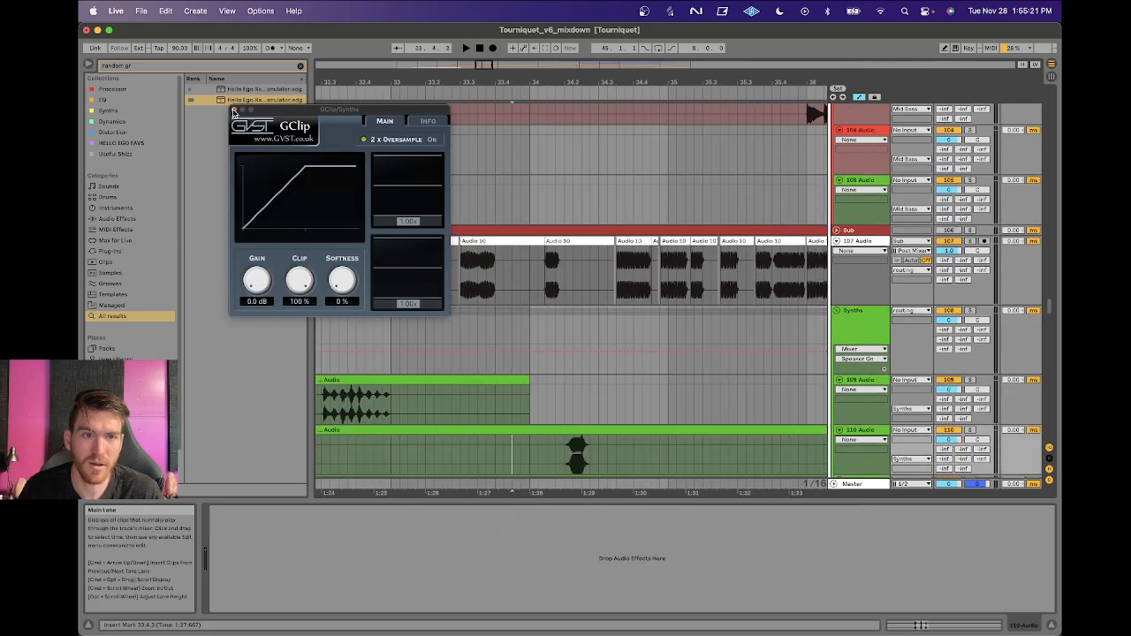
pyautogui.click(234, 111)
# Select the Master track and its Newfangled Saturate device to look over the master device chain.
pyautogui.click(847, 484)
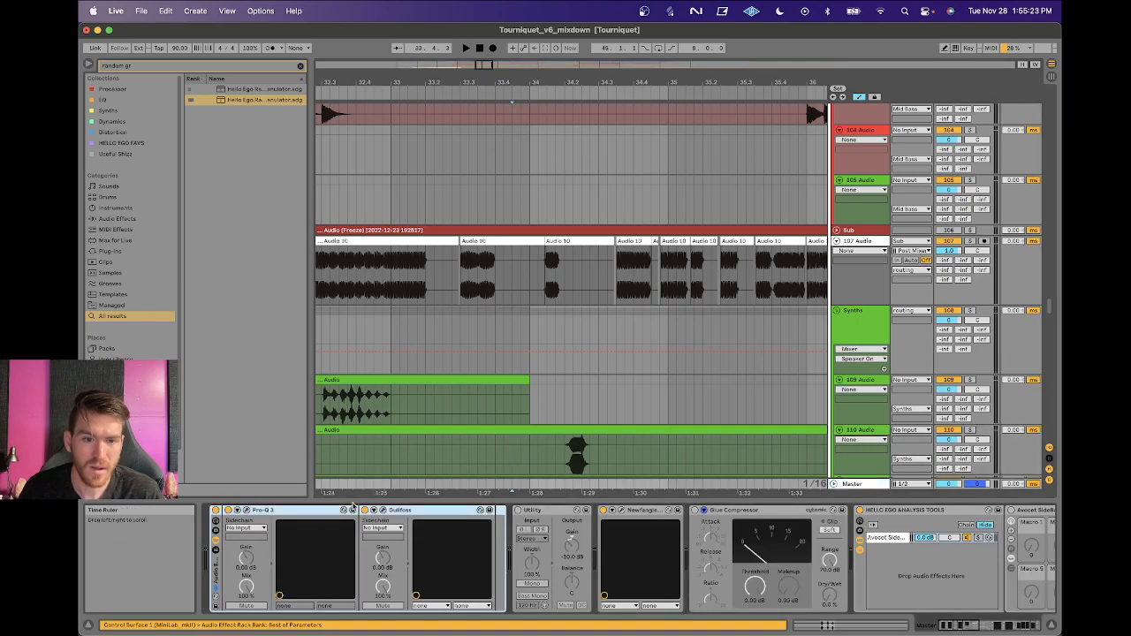
pyautogui.click(633, 512)
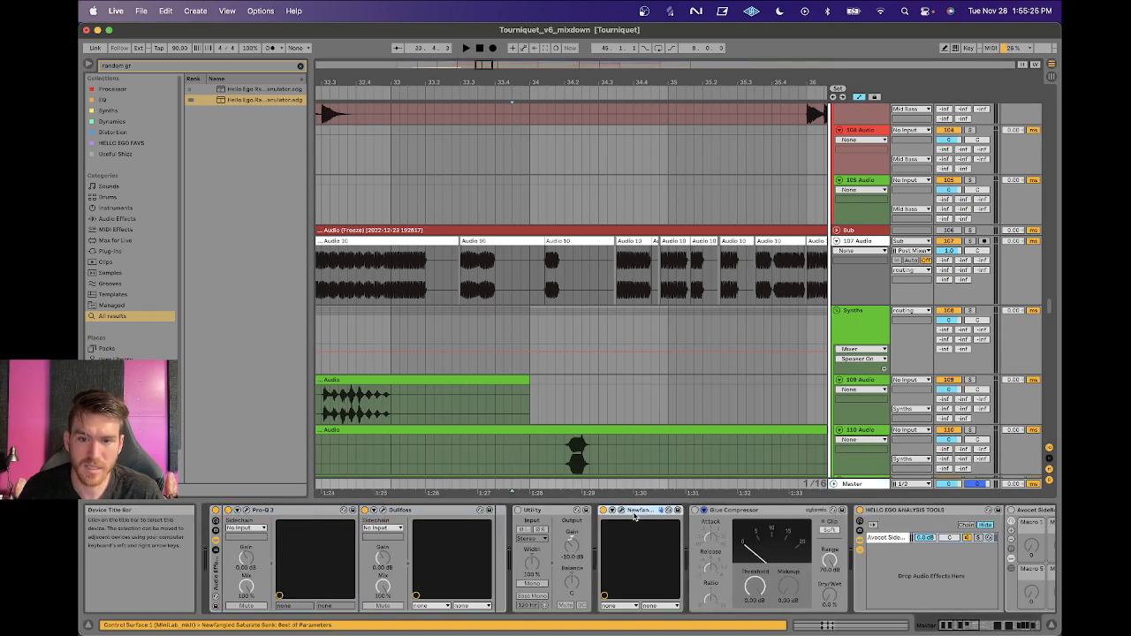
pyautogui.hscroll(5, 633, 515)
pyautogui.hscroll(-5, 634, 515)
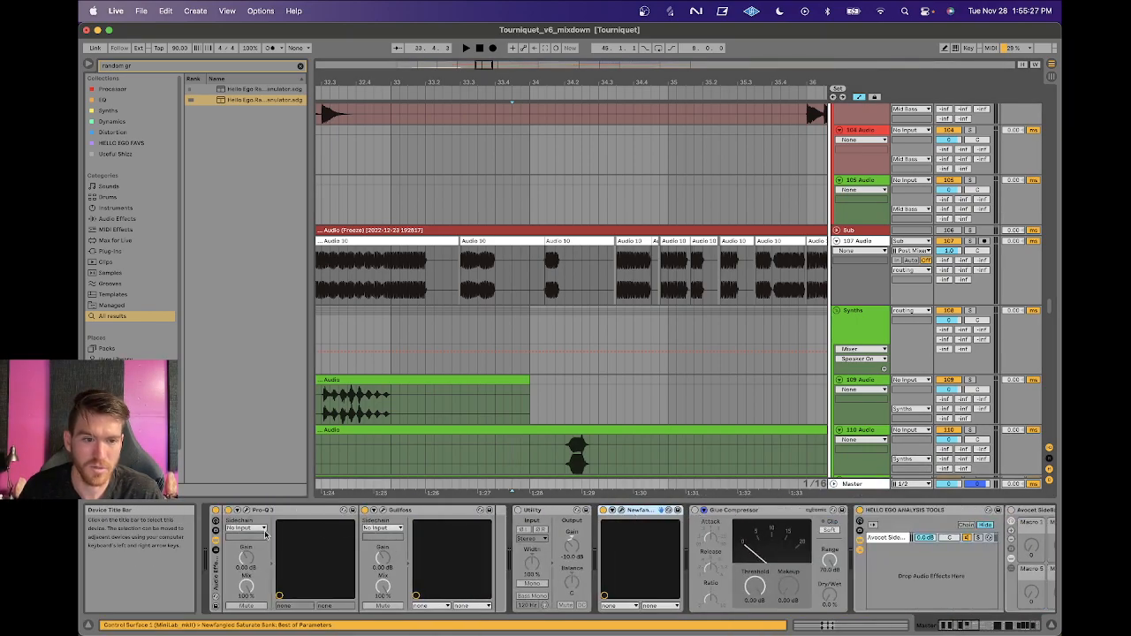
# Open the Master's Pro-Q 3 and play from 33.4.3 to examine its EQ curve, including the low boost and high shelf.
pyautogui.click(246, 512)
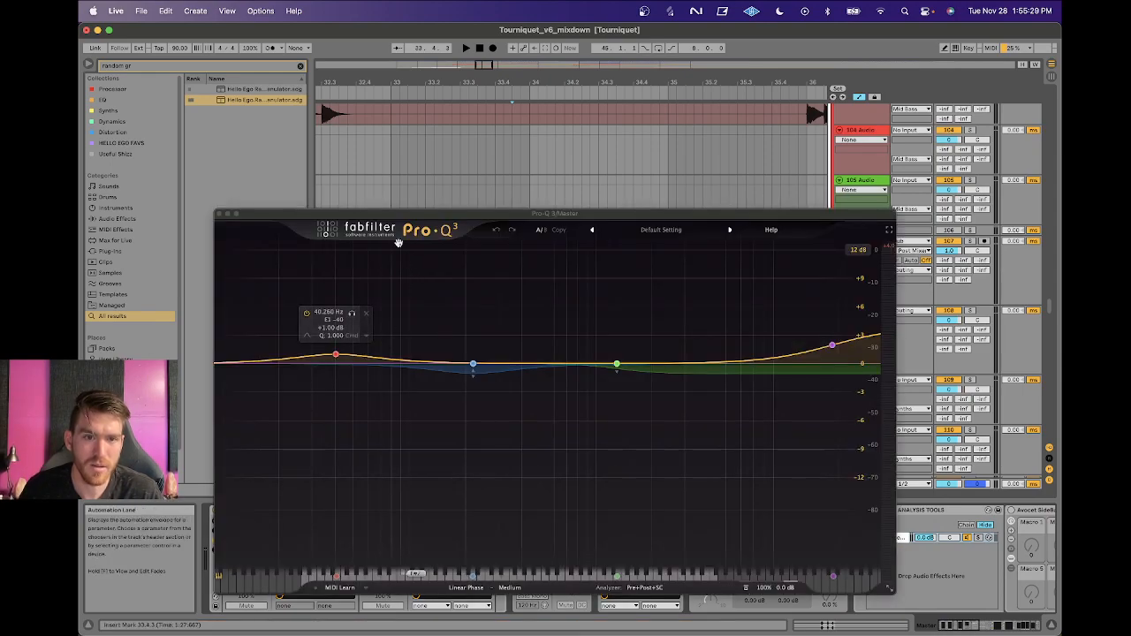
pyautogui.moveTo(386, 217); pyautogui.dragTo(371, 42)
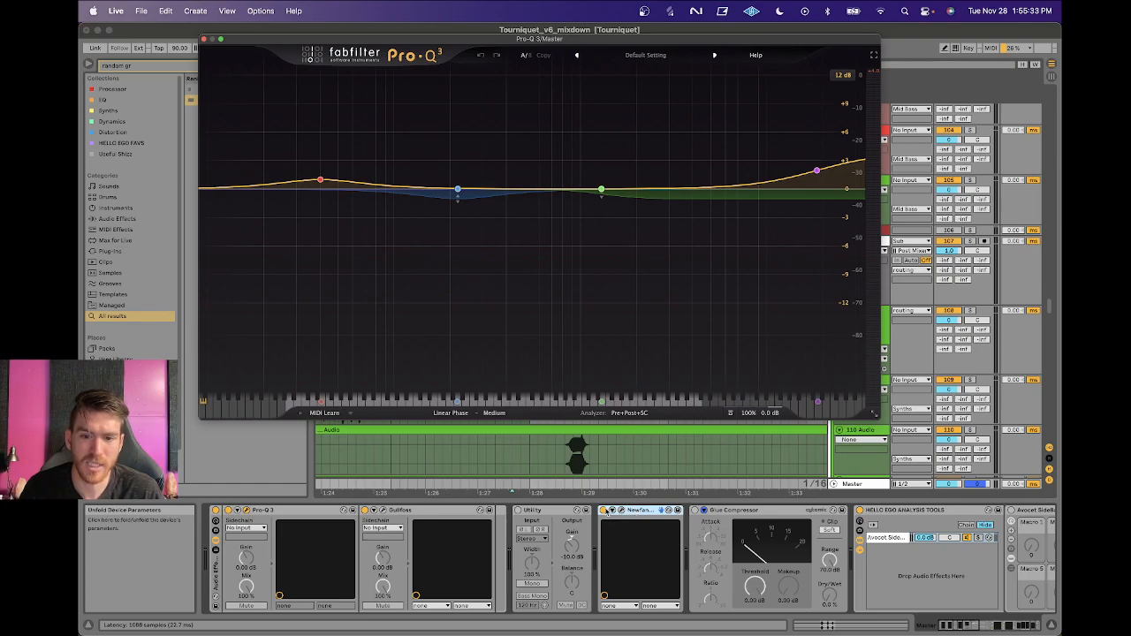
pyautogui.click(301, 518)
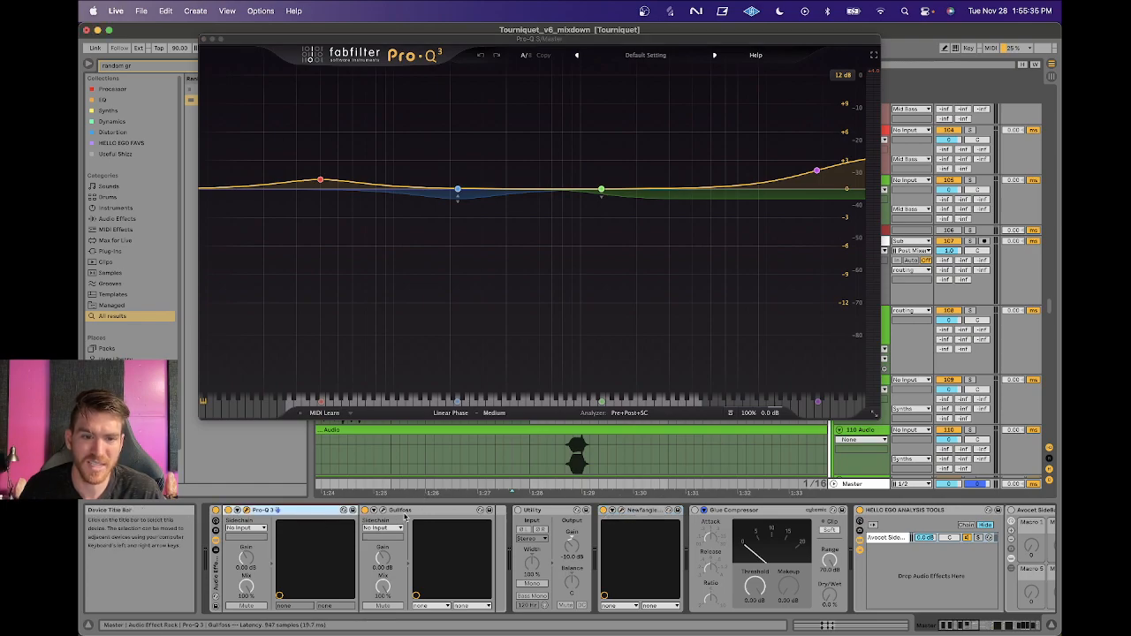
pyautogui.press('space')
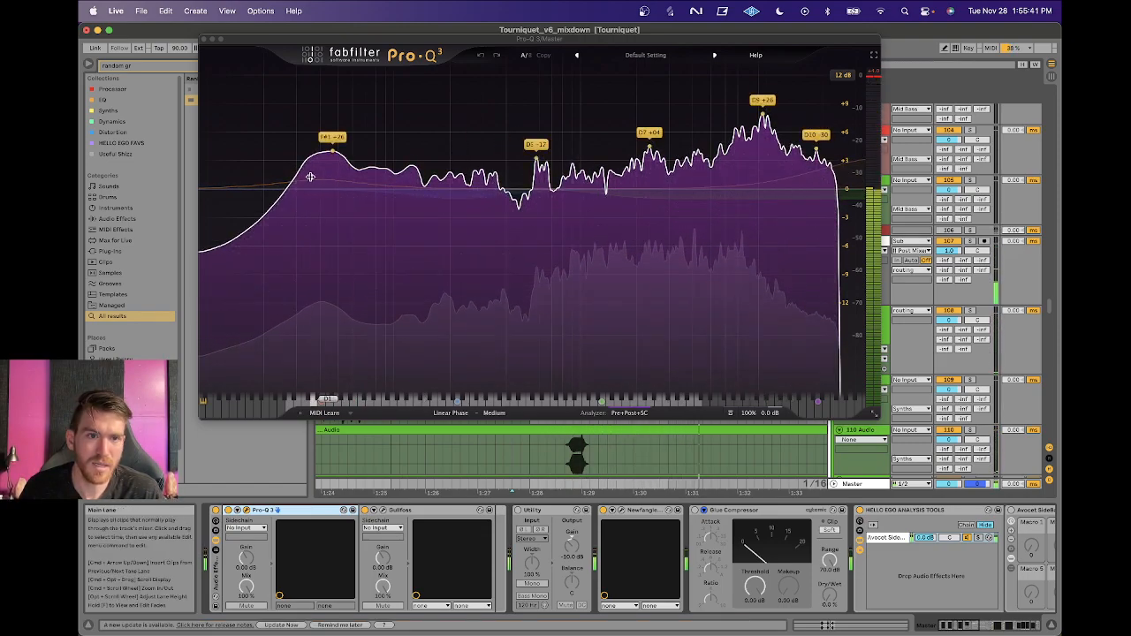
pyautogui.press('space')
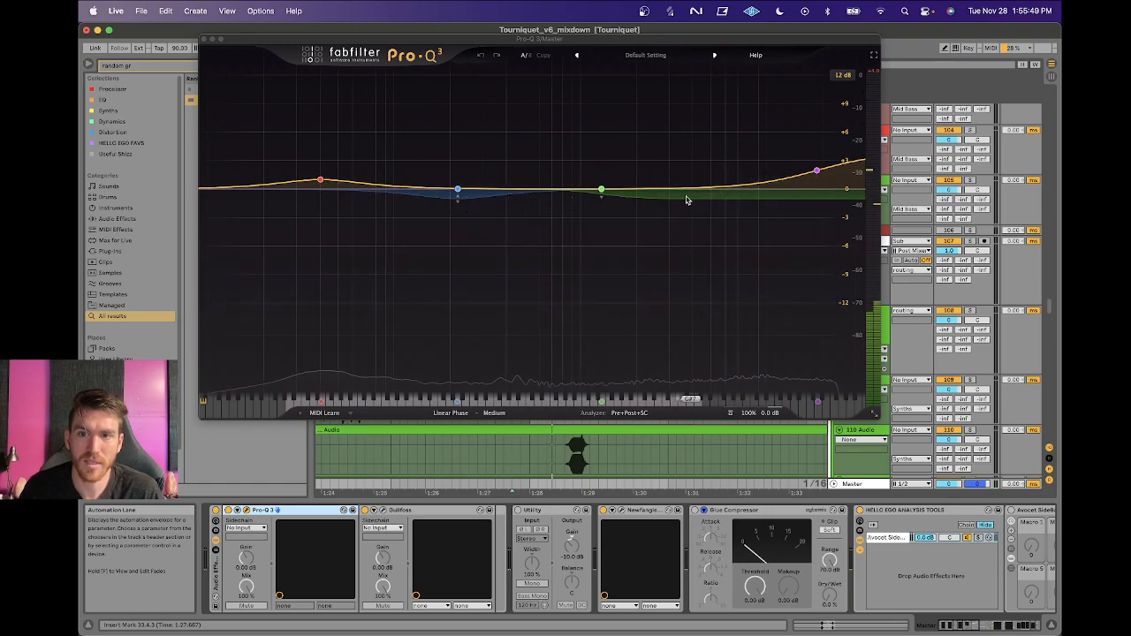
pyautogui.moveTo(835, 147)
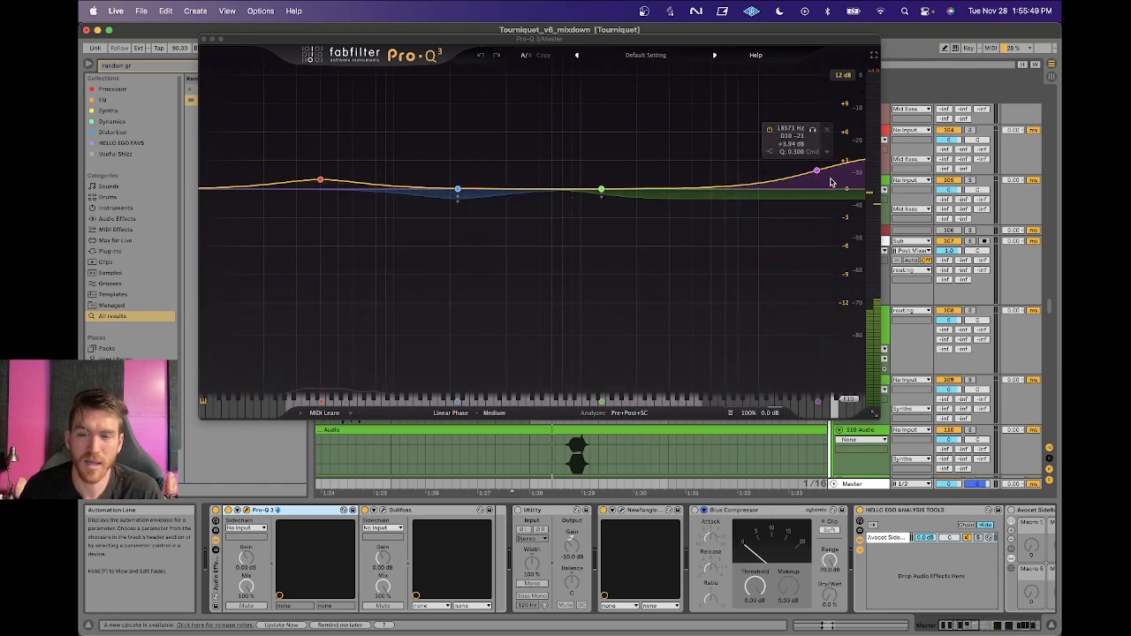
# Open Gullfoss on the Master, play the drop to examine its spectral correction, and close both the Gullfoss and Pro-Q 3 windows.
pyautogui.click(383, 512)
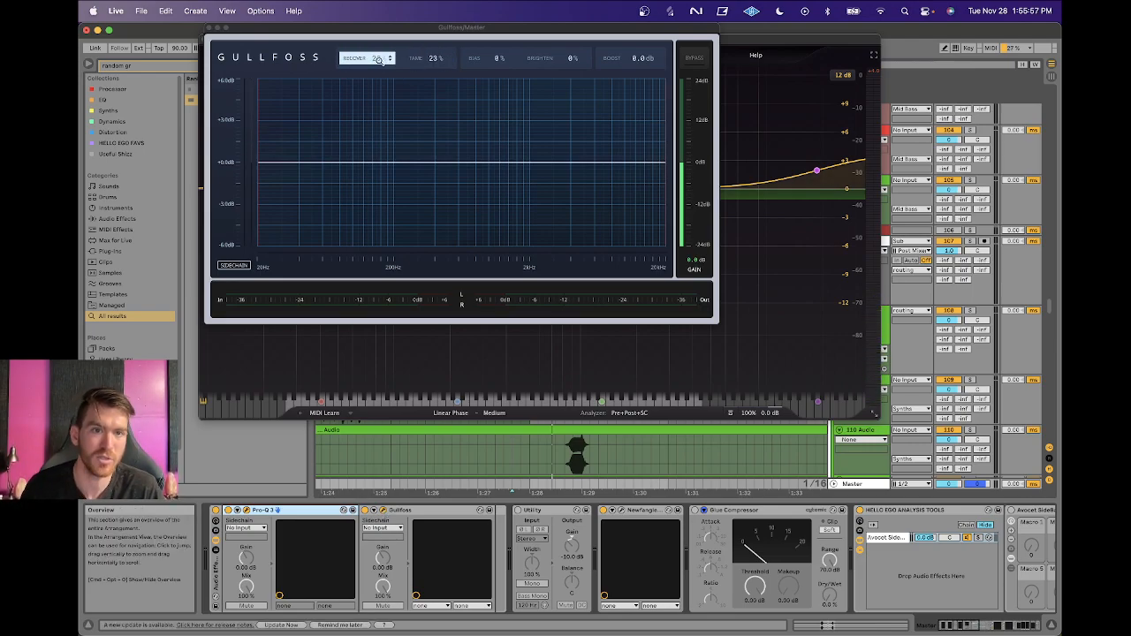
pyautogui.press('space')
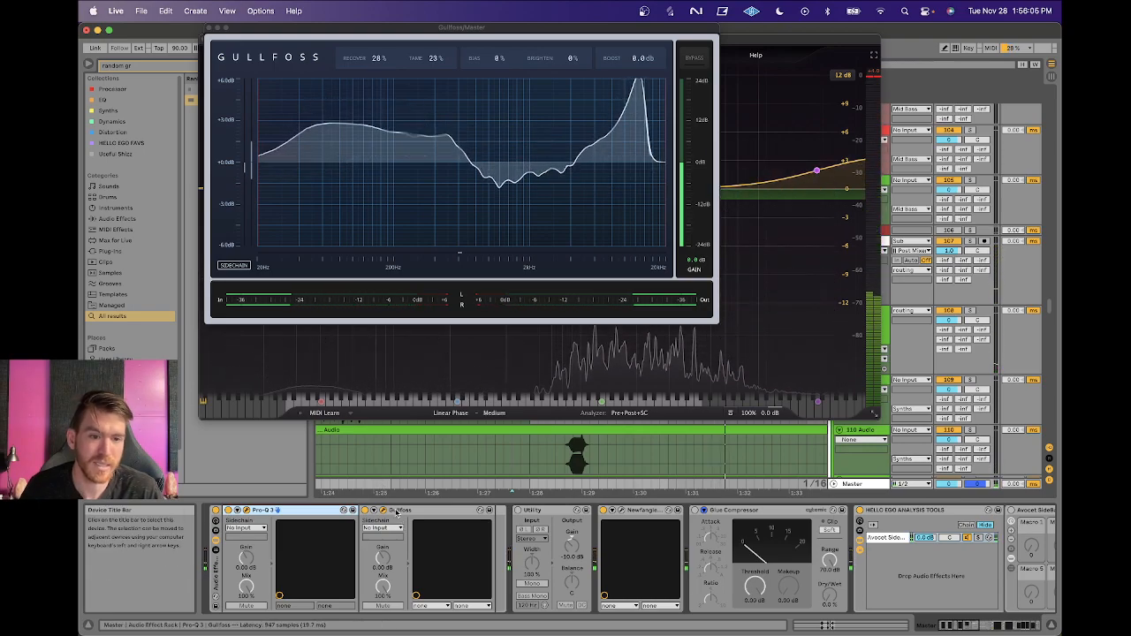
pyautogui.click(382, 510)
pyautogui.click(246, 510)
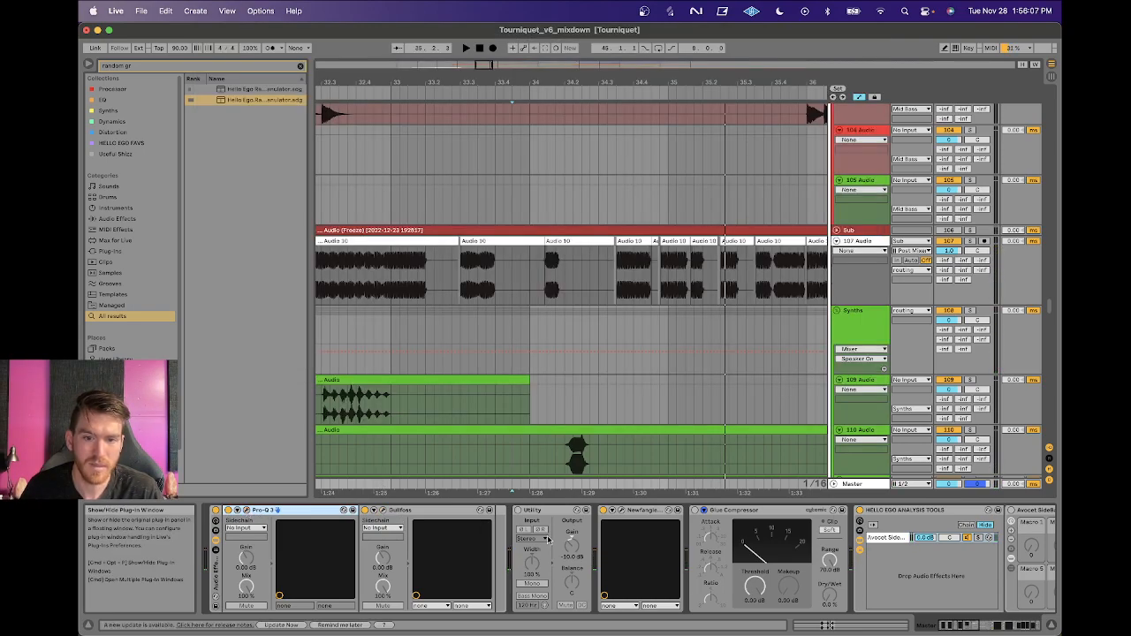
# Open Newfangled Saturate on the Master, play the drop to examine its input and output levels, and close its window.
pyautogui.click(622, 511)
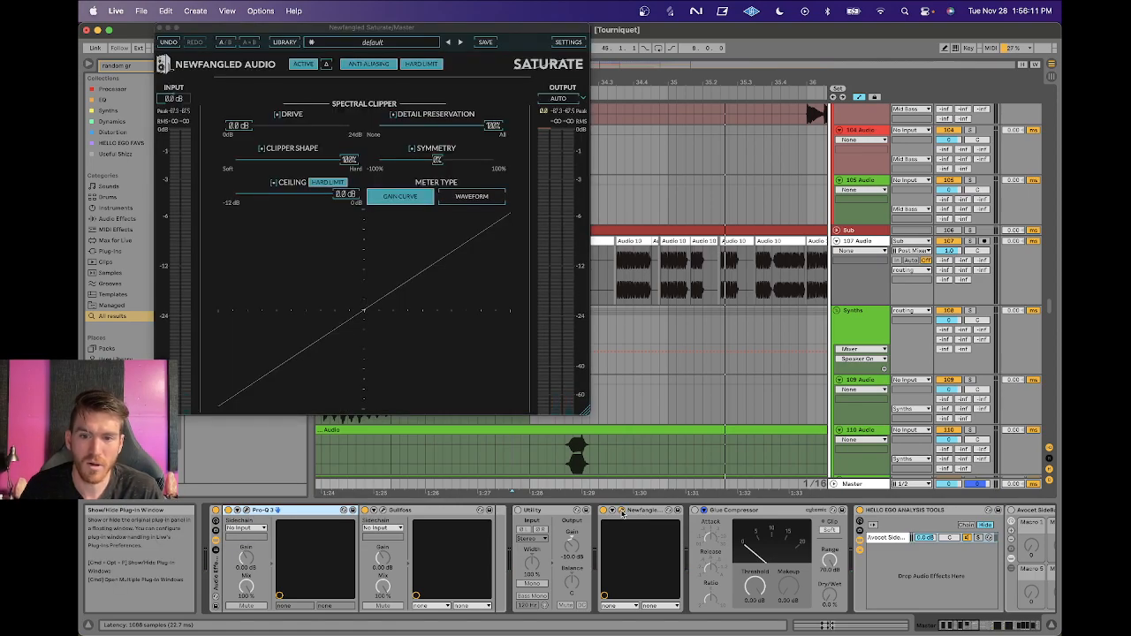
pyautogui.press('space')
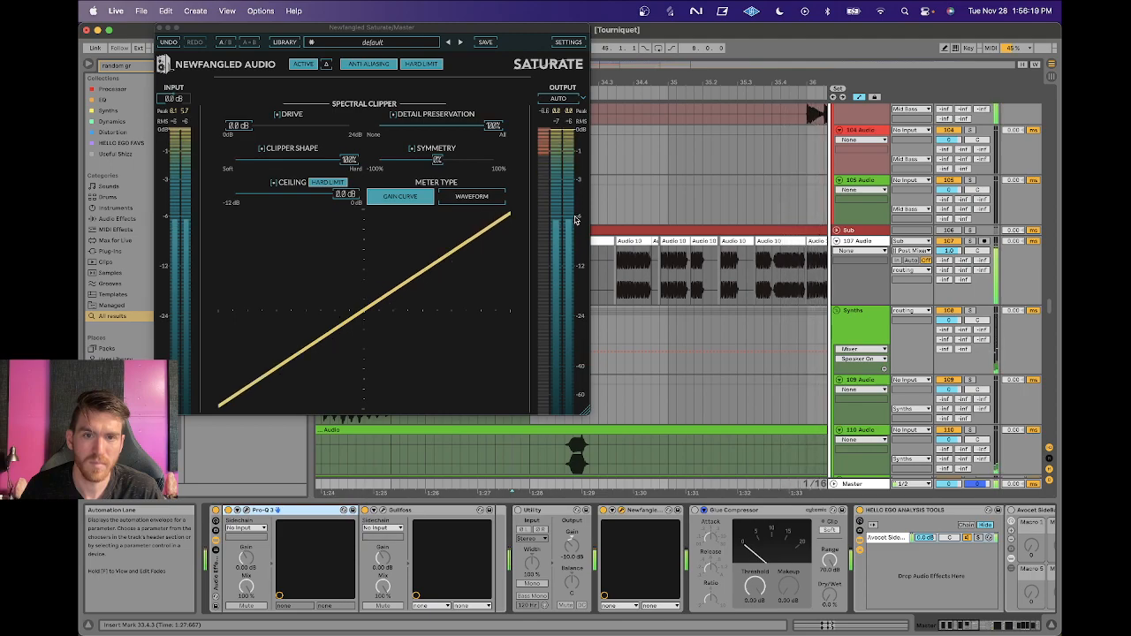
pyautogui.press('space')
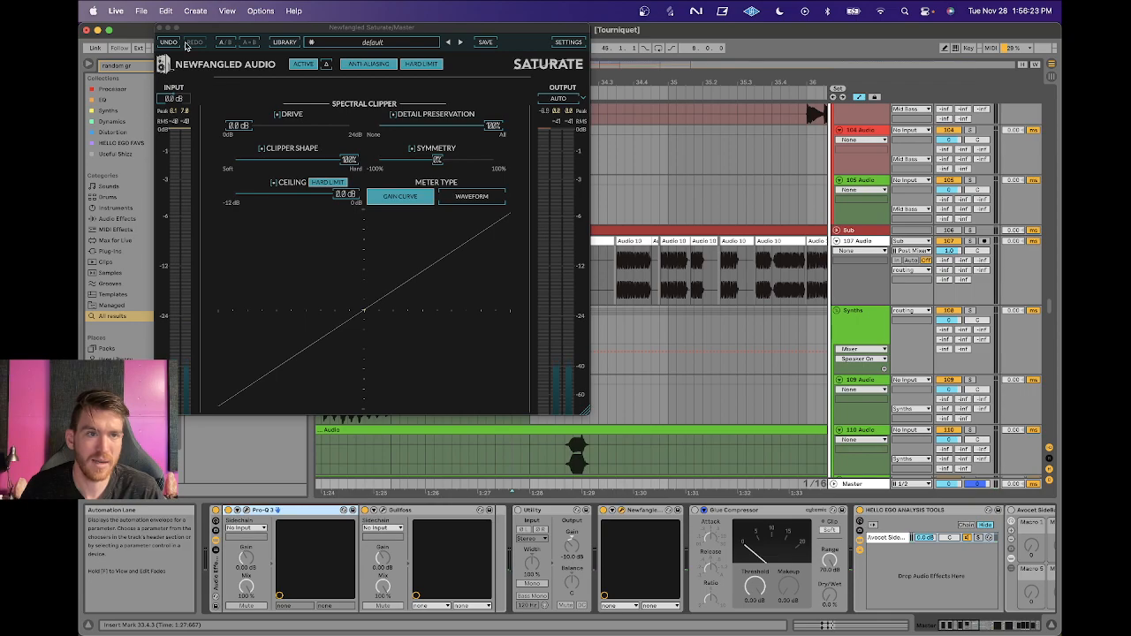
pyautogui.click(160, 29)
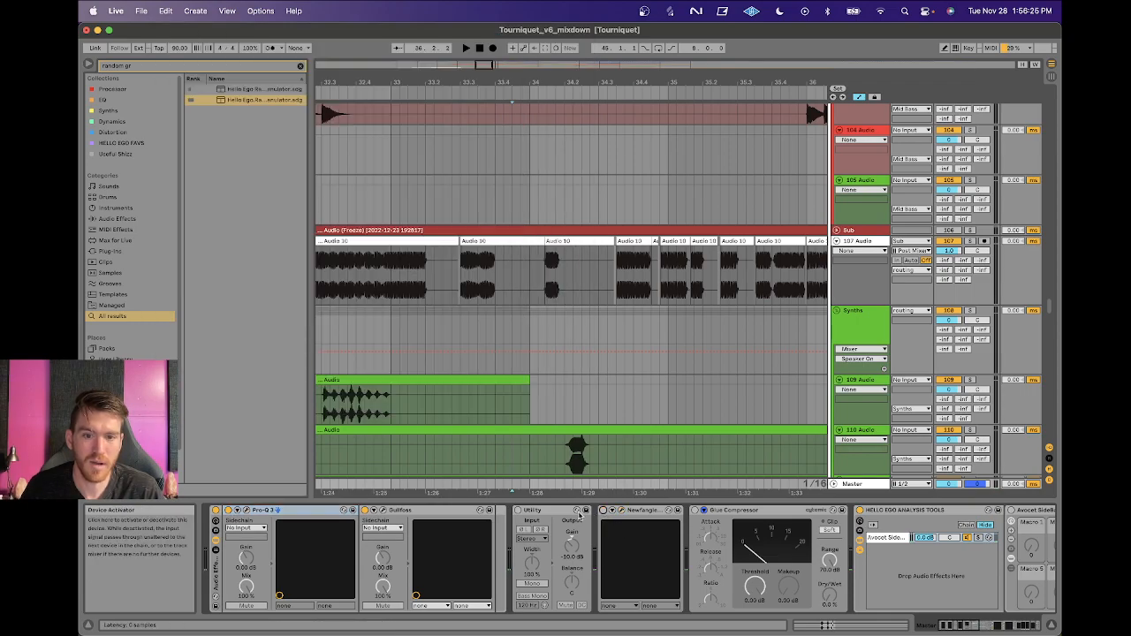
# Show the Gain automation of the final Utility on the Master and examine its curve across the whole arrangement.
pyautogui.press('space')
pyautogui.scroll(-10, 578, 572)
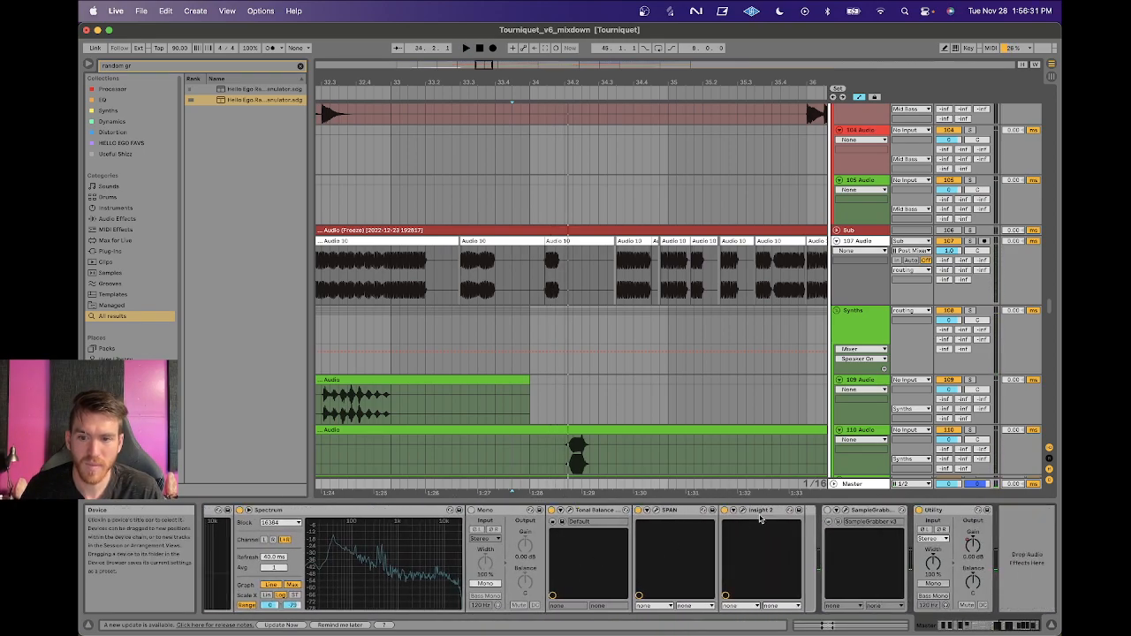
pyautogui.click(954, 514)
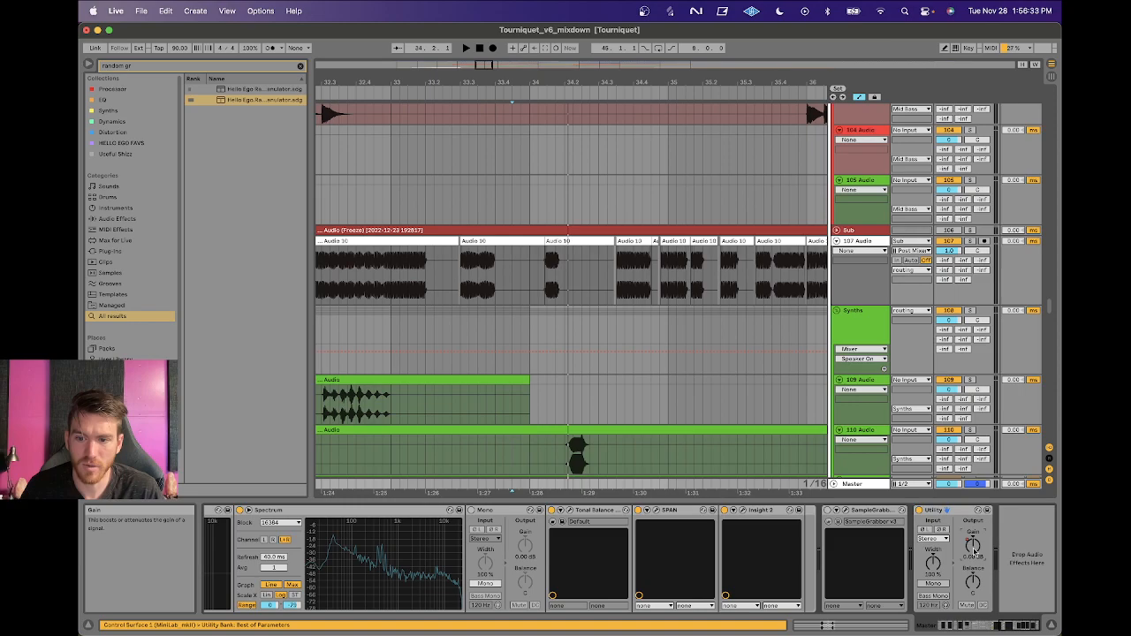
pyautogui.press('a')
pyautogui.click(833, 485)
pyautogui.press('a')
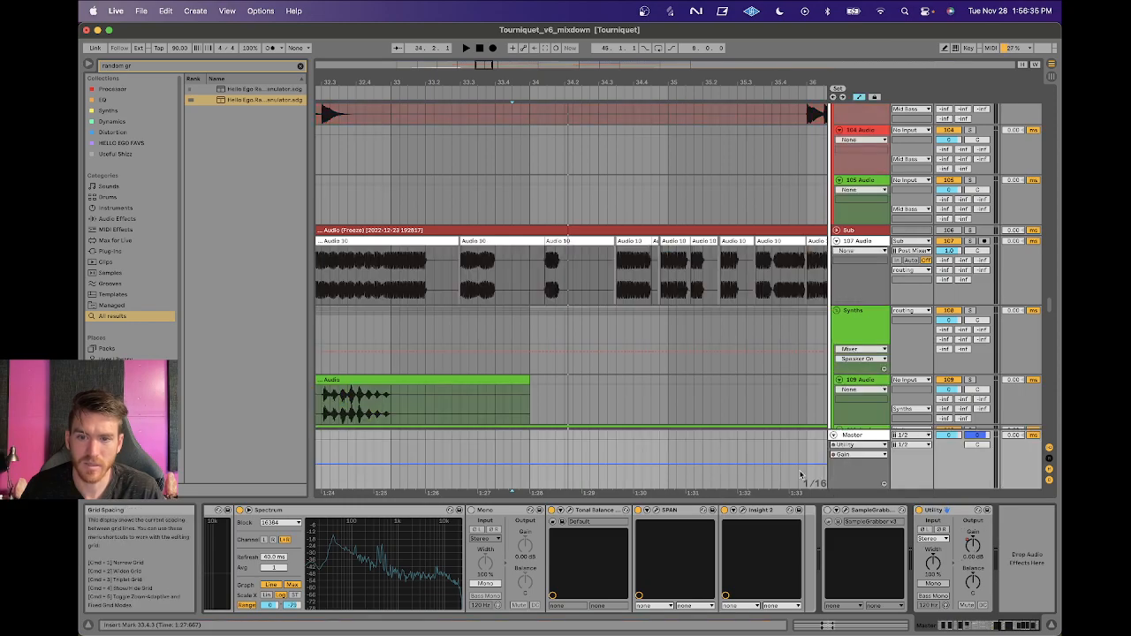
pyautogui.moveTo(696, 86); pyautogui.dragTo(696, 18)
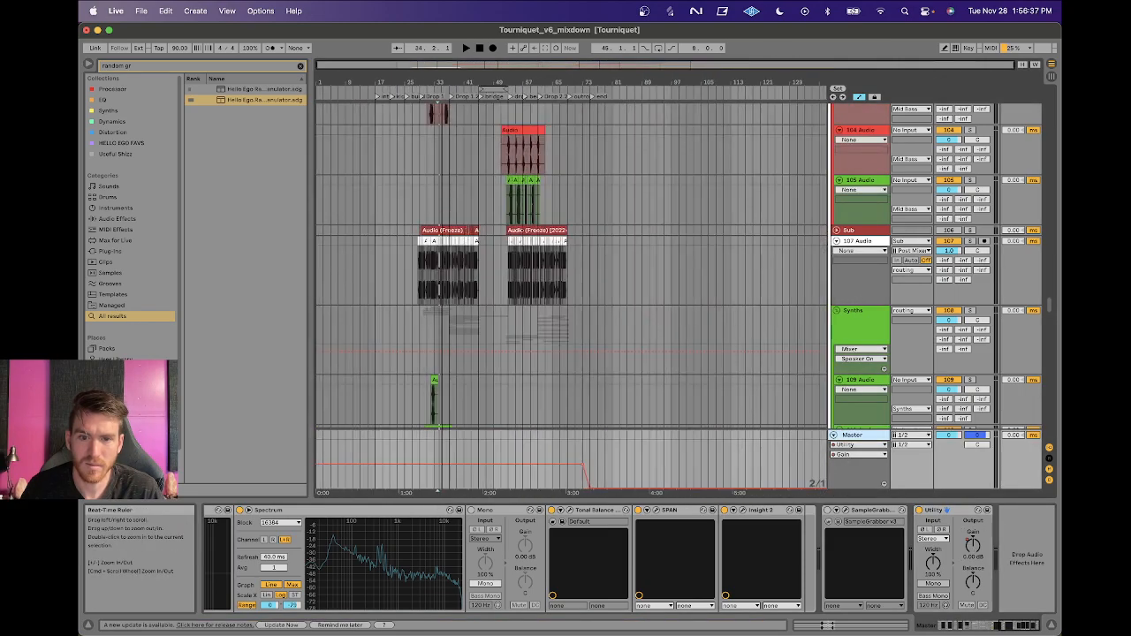
pyautogui.click(960, 514)
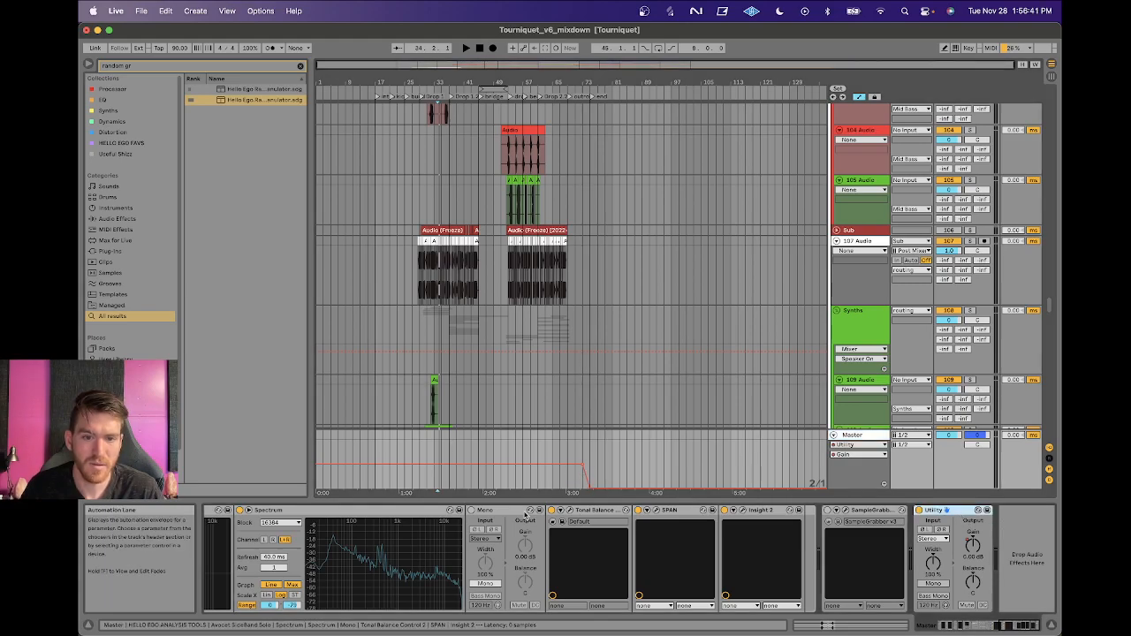
pyautogui.hscroll(-10, 528, 515)
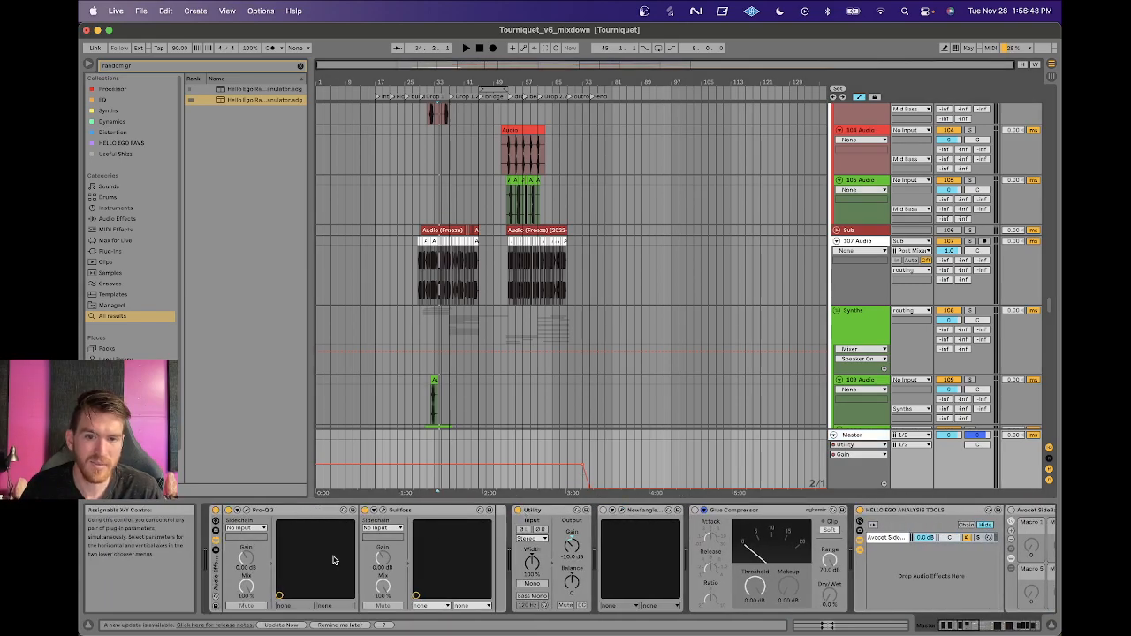
pyautogui.moveTo(408, 84); pyautogui.dragTo(408, 132)
pyautogui.hscroll(-5, 555, 403)
pyautogui.click(473, 403)
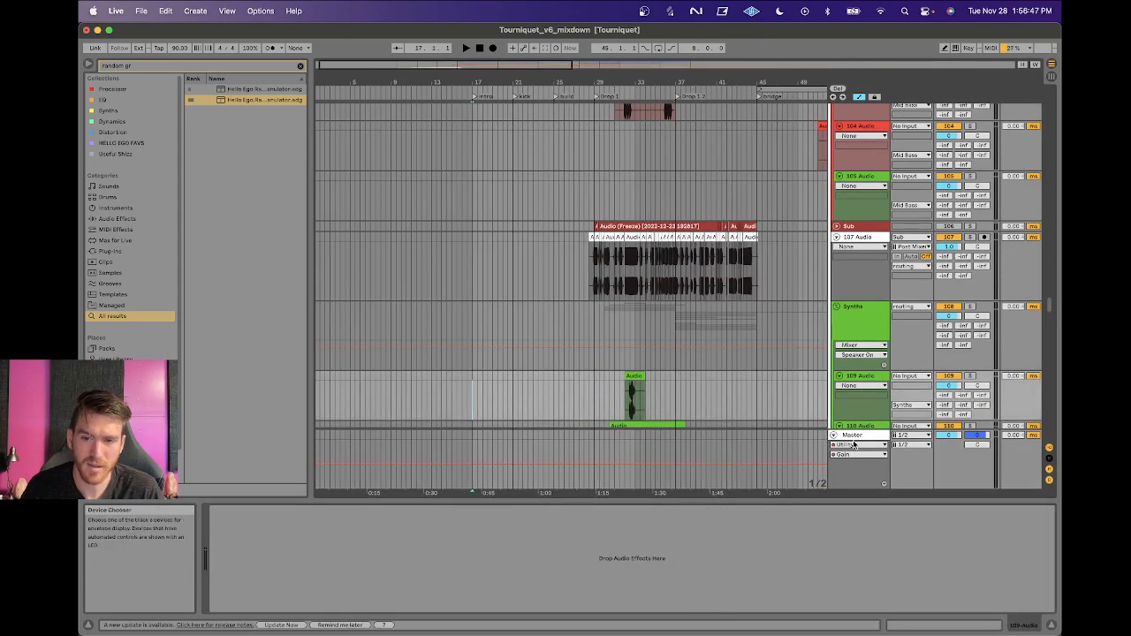
pyautogui.click(854, 439)
pyautogui.press('super+f')
pyautogui.write('drop rack')
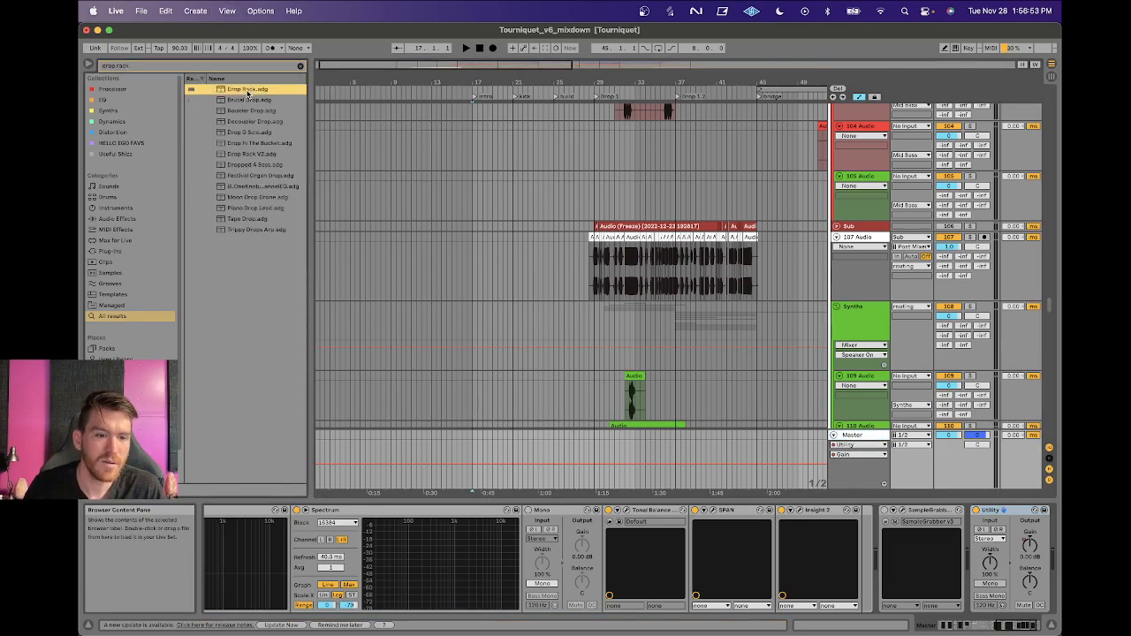
pyautogui.hscroll(15, 201, 610)
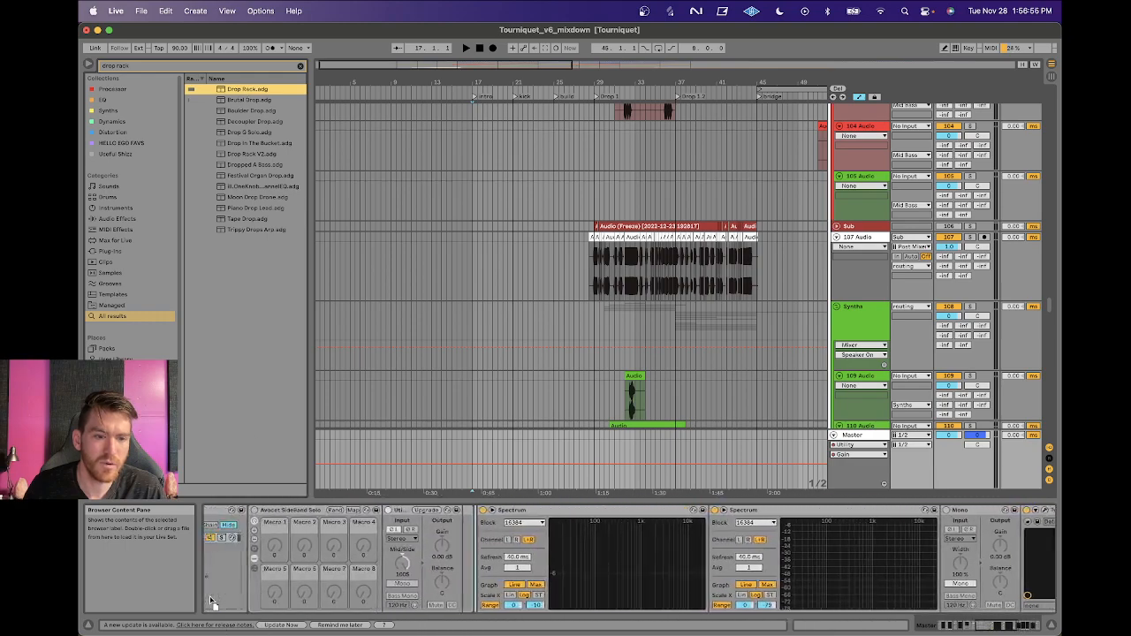
pyautogui.hscroll(-4, 212, 601)
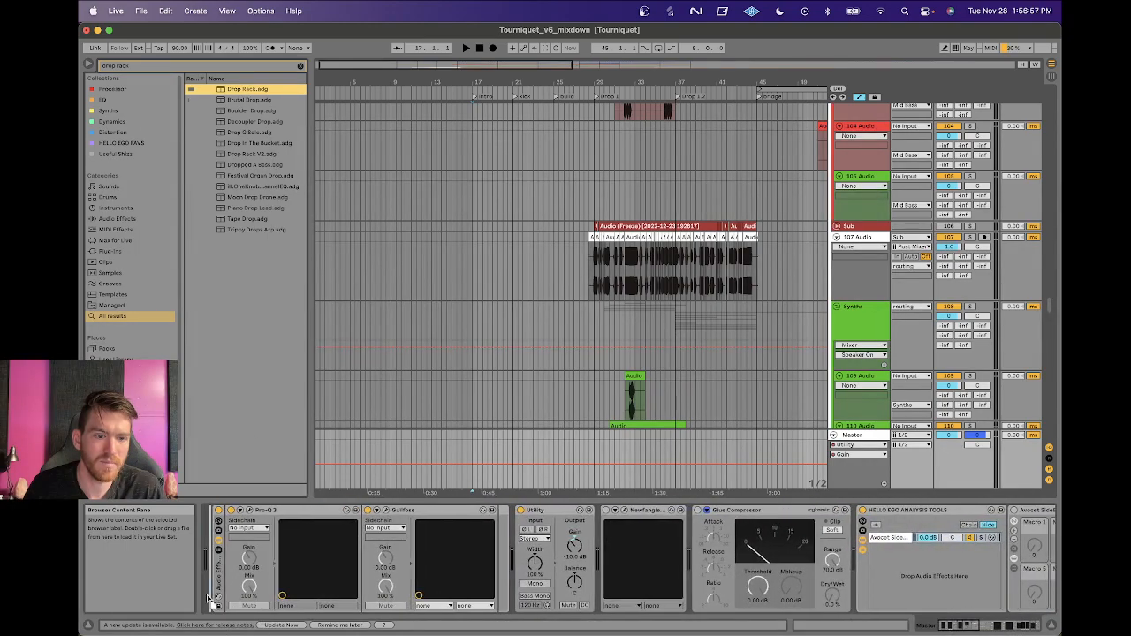
pyautogui.moveTo(210, 599); pyautogui.dragTo(212, 601)
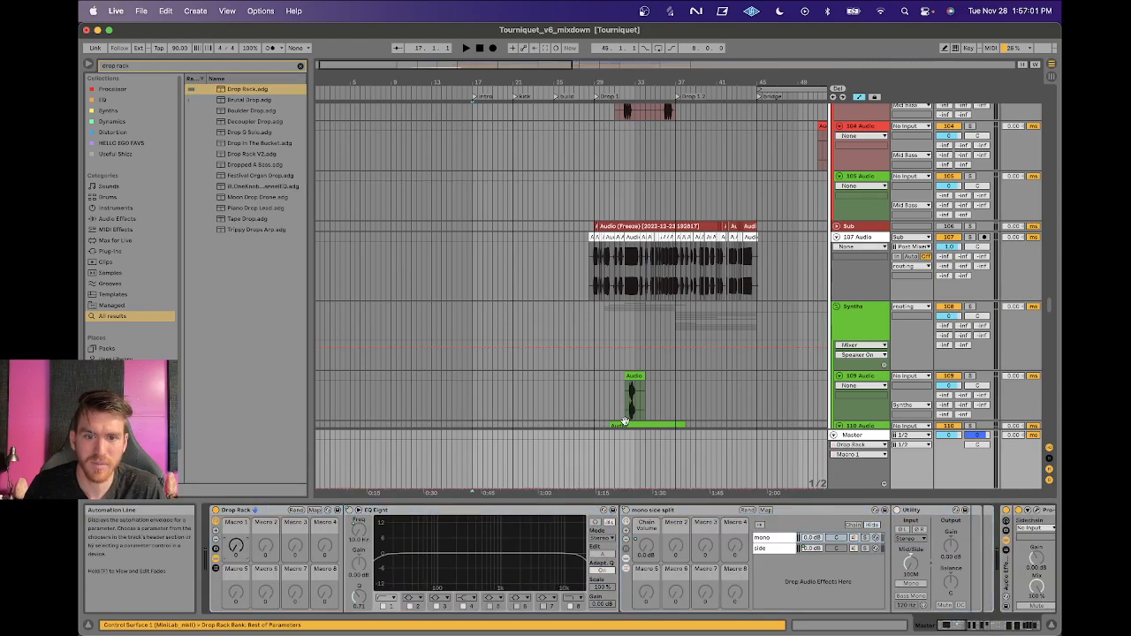
# Automate Drop Rack's Macro 1 on the Master to ramp from 0 at the intro to 127 at Drop 1, then return to 0.
pyautogui.moveTo(597, 487); pyautogui.dragTo(595, 444)
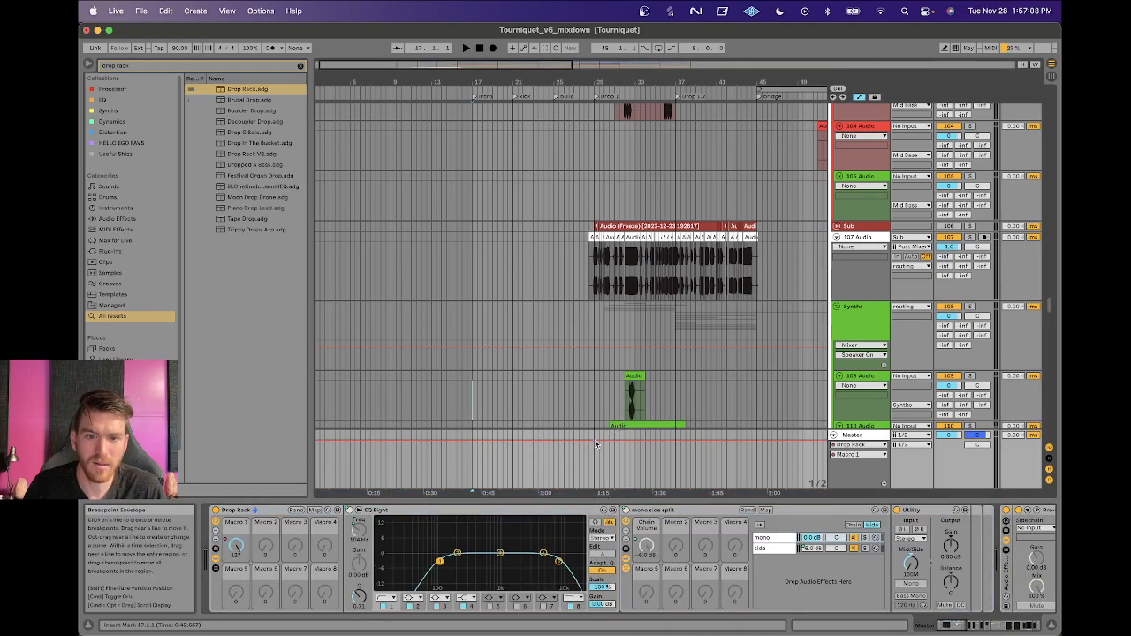
pyautogui.moveTo(473, 443); pyautogui.dragTo(589, 465)
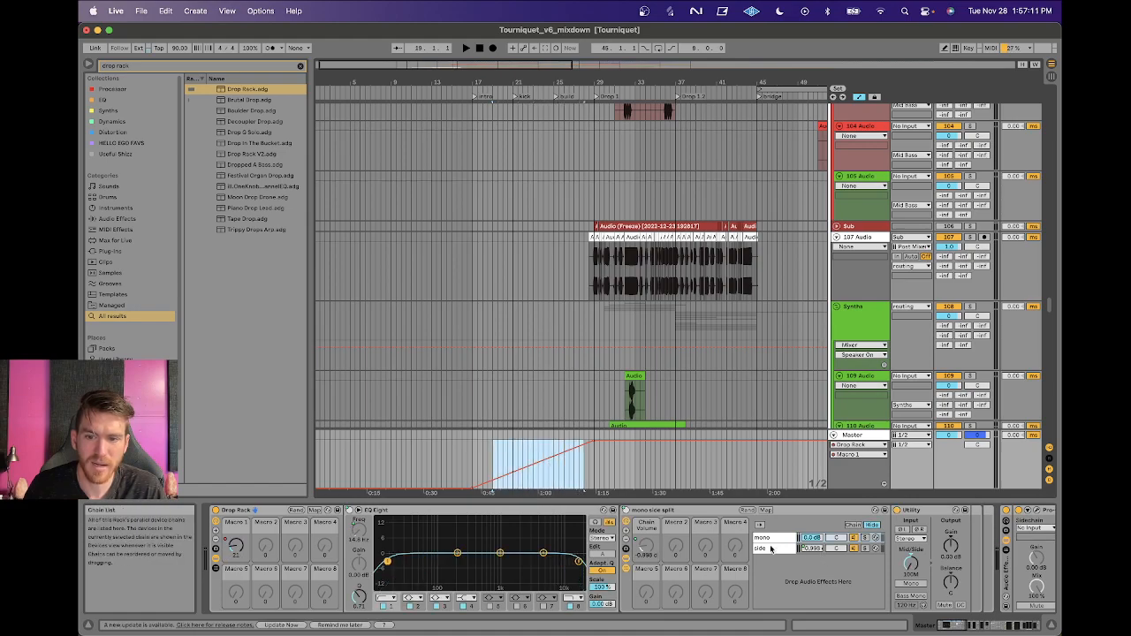
pyautogui.click(771, 549)
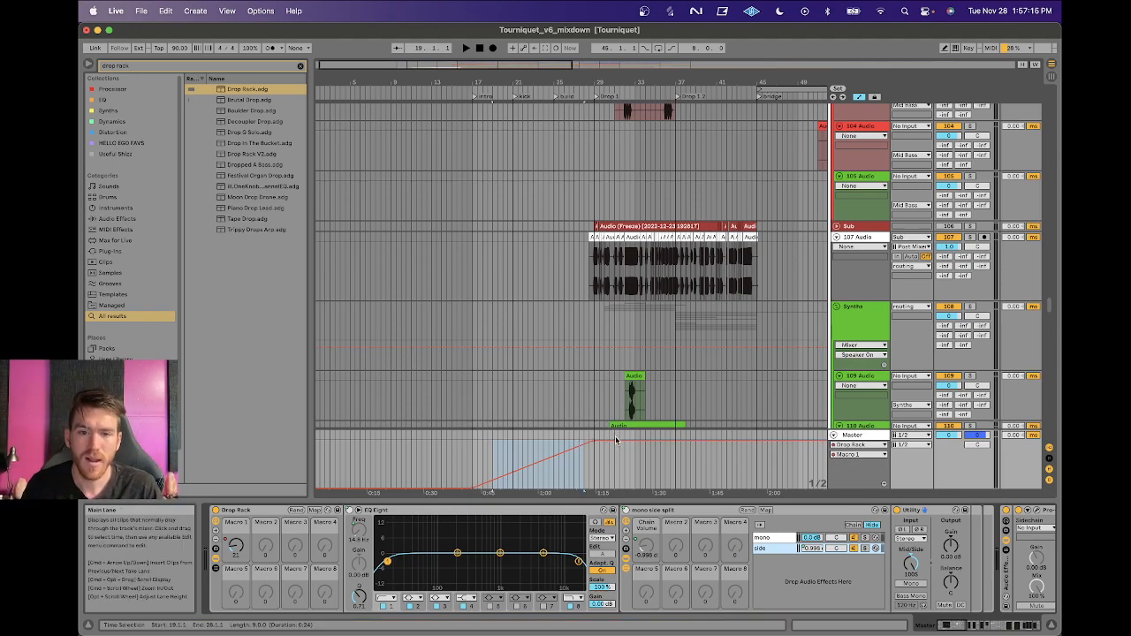
pyautogui.moveTo(606, 442); pyautogui.dragTo(586, 477)
# Turn off the Master's -10 dB Utility, enable Newfangled Saturate, and play from bar 27 into Drop 1 to hear the Drop Rack transition.
pyautogui.click(571, 472)
pyautogui.press('space')
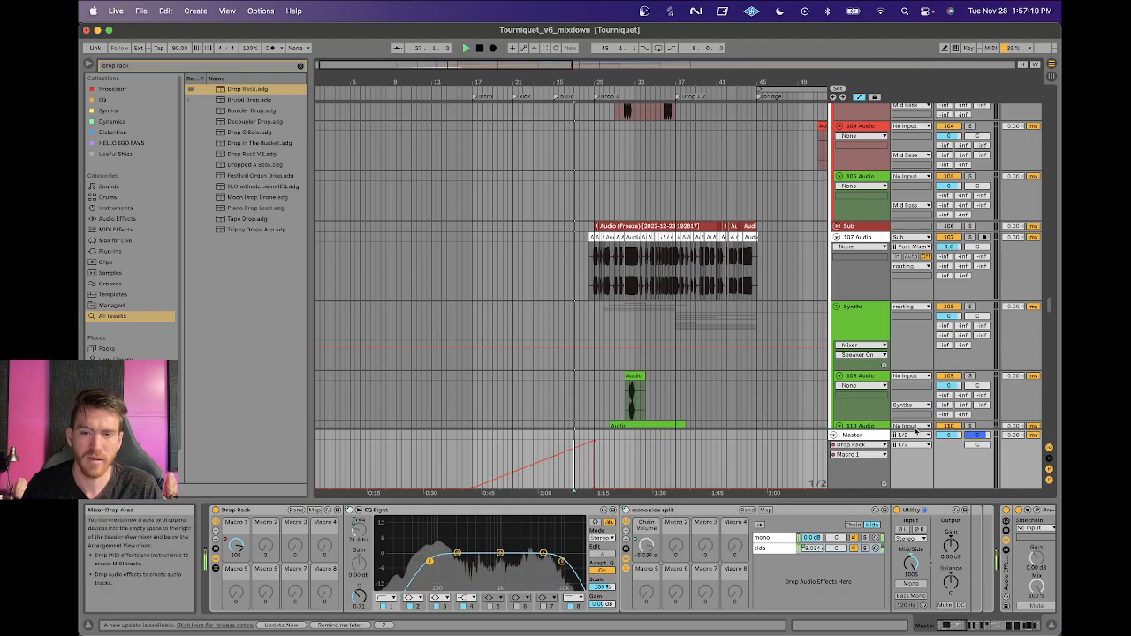
pyautogui.click(857, 434)
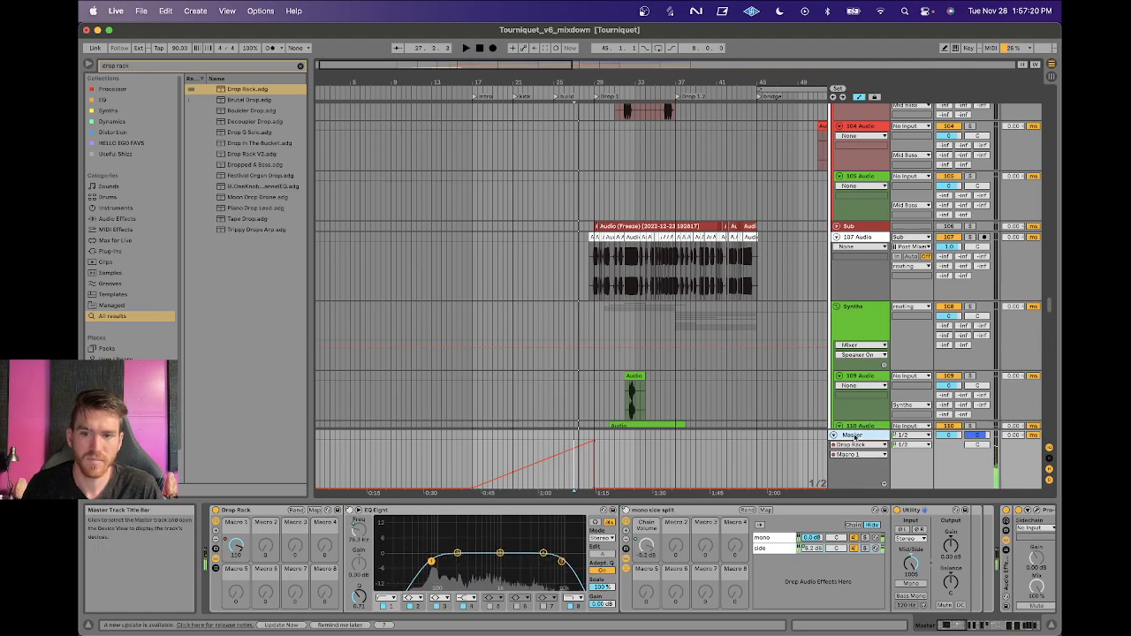
pyautogui.hscroll(5, 974, 512)
pyautogui.click(970, 511)
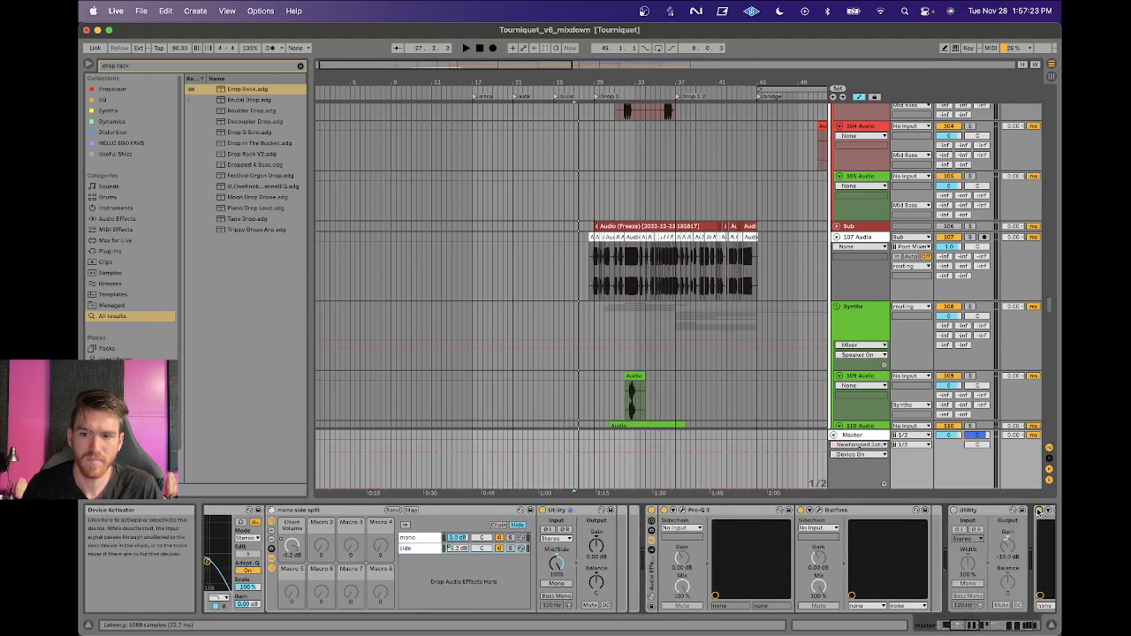
pyautogui.hscroll(-5, 642, 521)
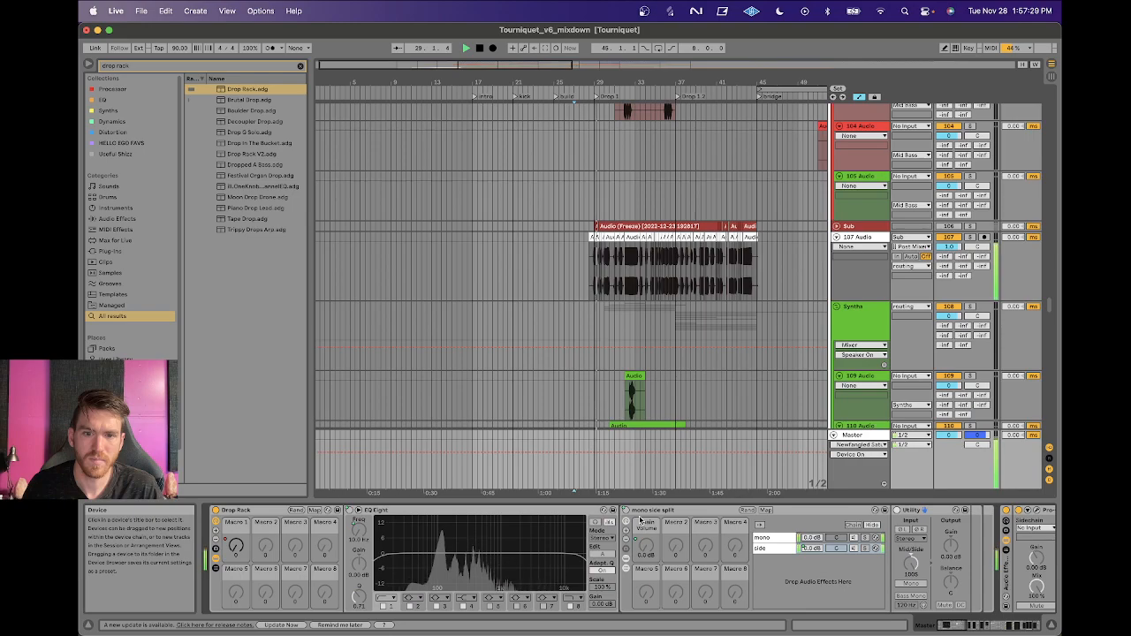
pyautogui.click(271, 512)
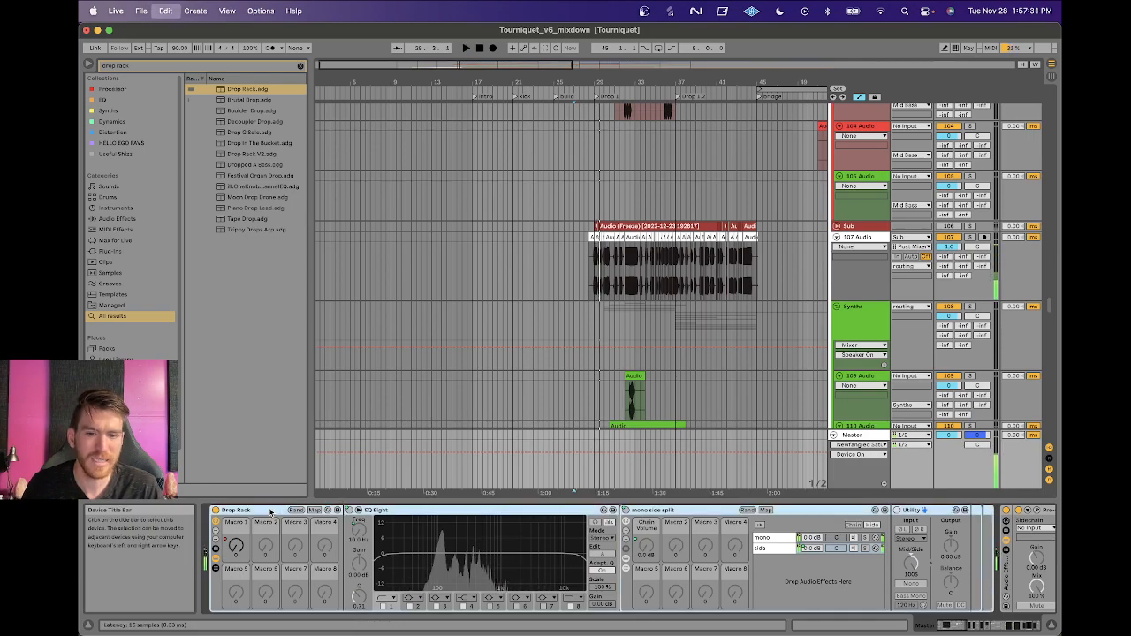
pyautogui.press('Delete')
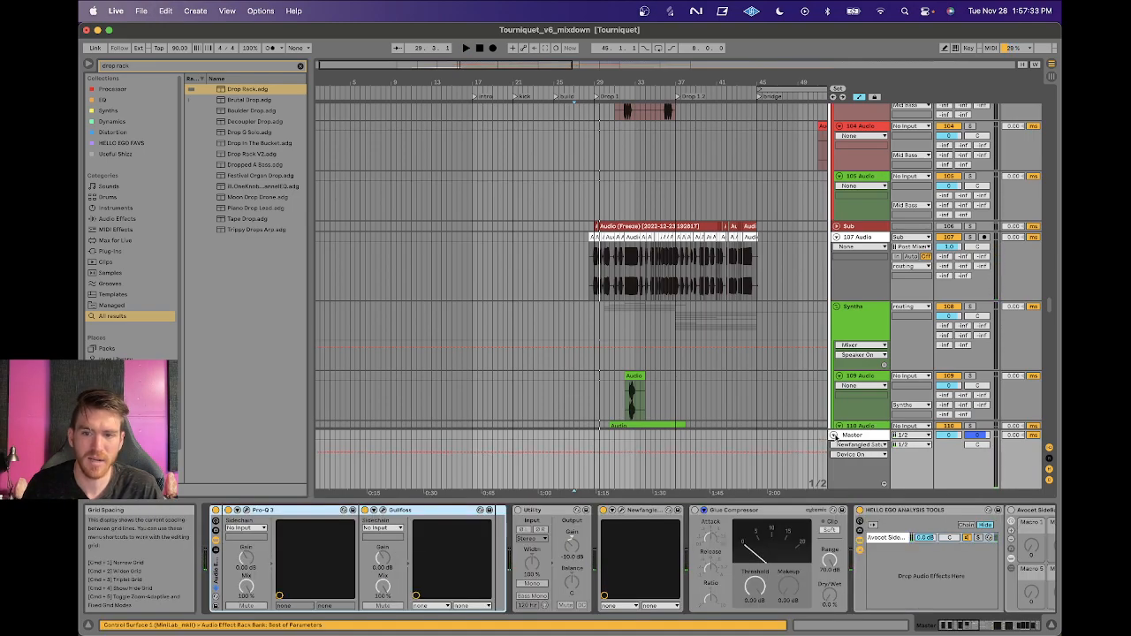
pyautogui.click(838, 427)
pyautogui.click(858, 430)
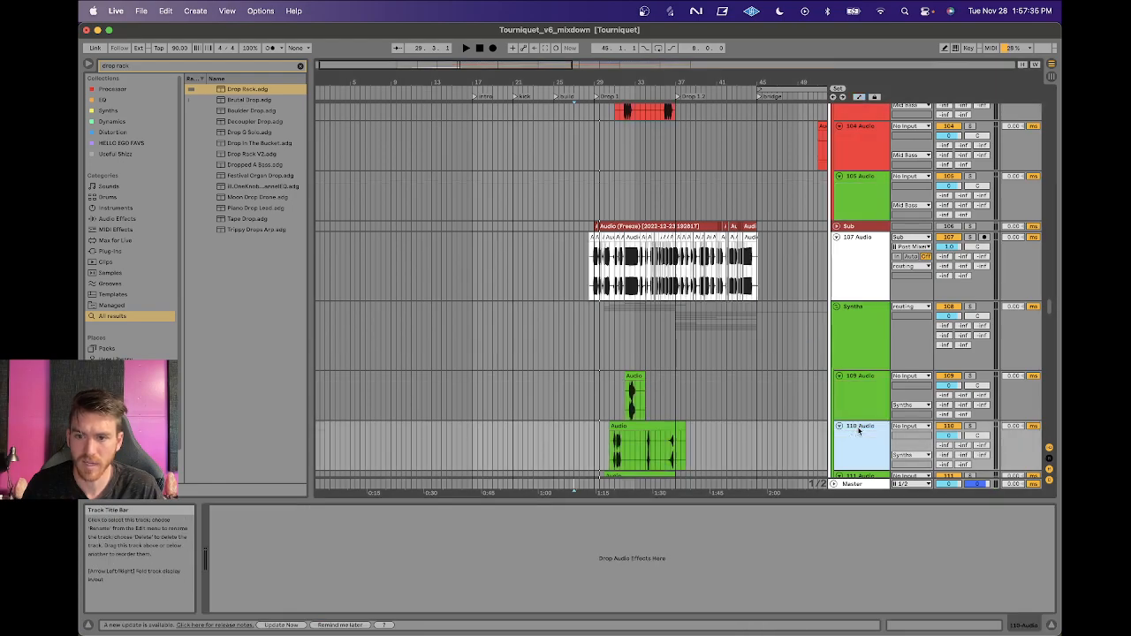
# Return to the Drums group and select the Kicks group to examine its StandardCLIP device and the tracks beneath it.
pyautogui.scroll(20, 742, 372)
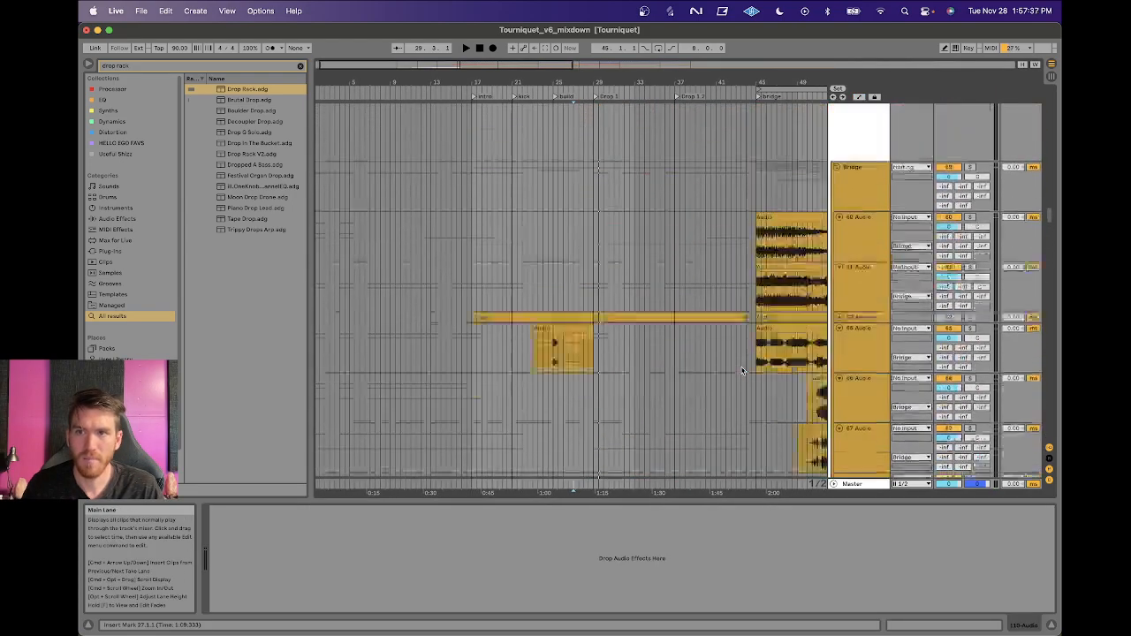
pyautogui.scroll(15, 742, 371)
pyautogui.hscroll(5, 742, 371)
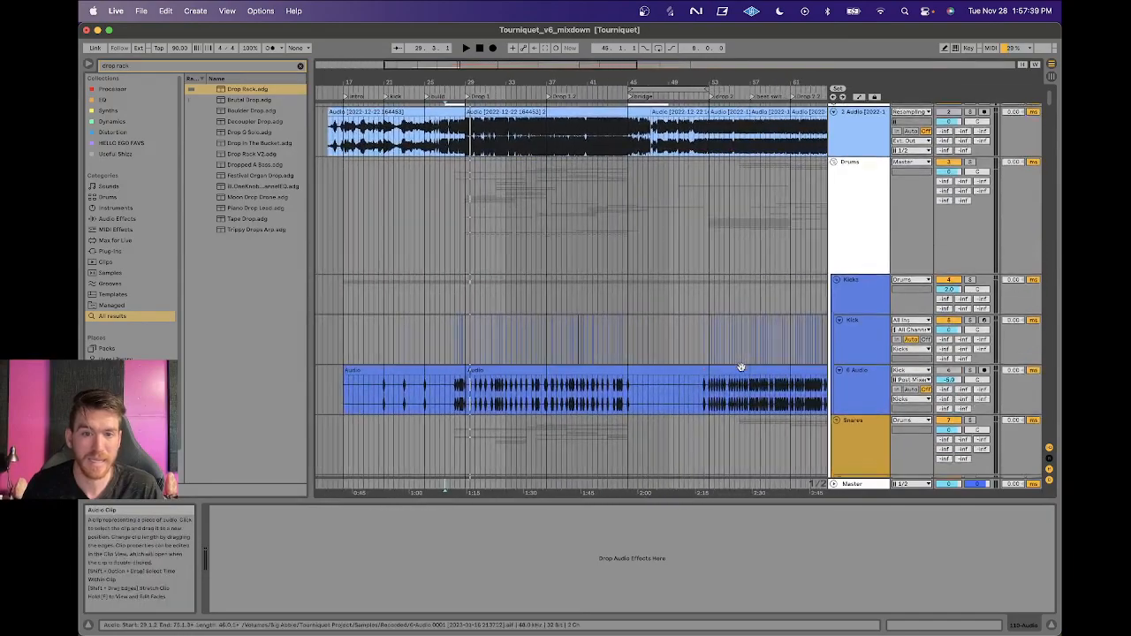
pyautogui.scroll(-10, 742, 372)
pyautogui.scroll(15, 742, 371)
pyautogui.hscroll(5, 742, 371)
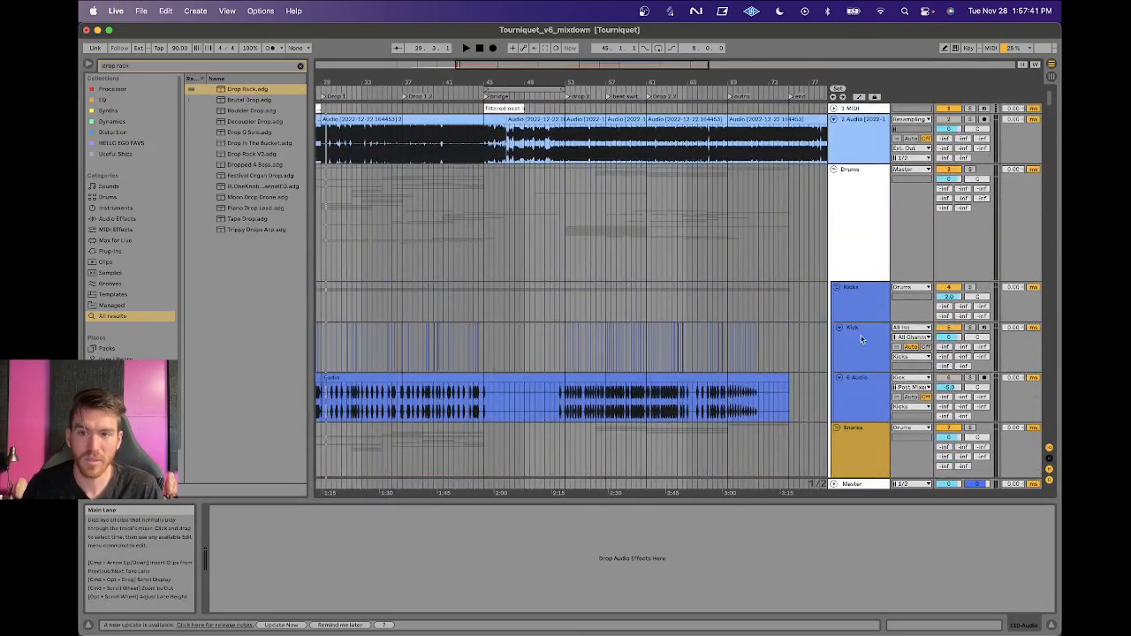
pyautogui.click(863, 288)
pyautogui.click(837, 288)
pyautogui.scroll(-7, 838, 289)
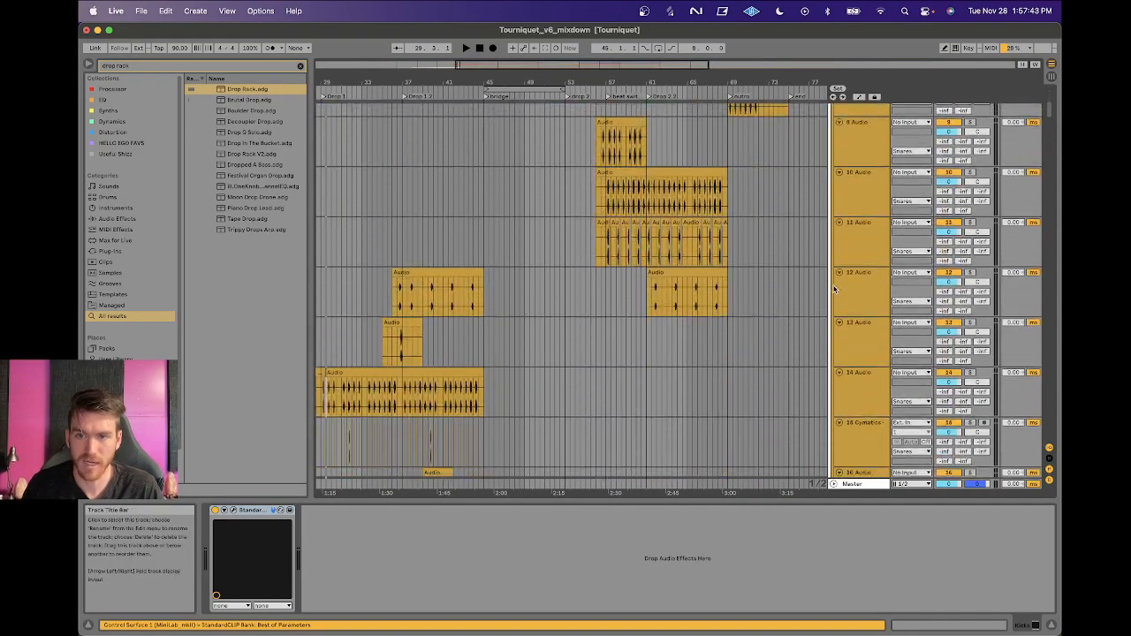
pyautogui.scroll(6, 751, 263)
pyautogui.click(836, 240)
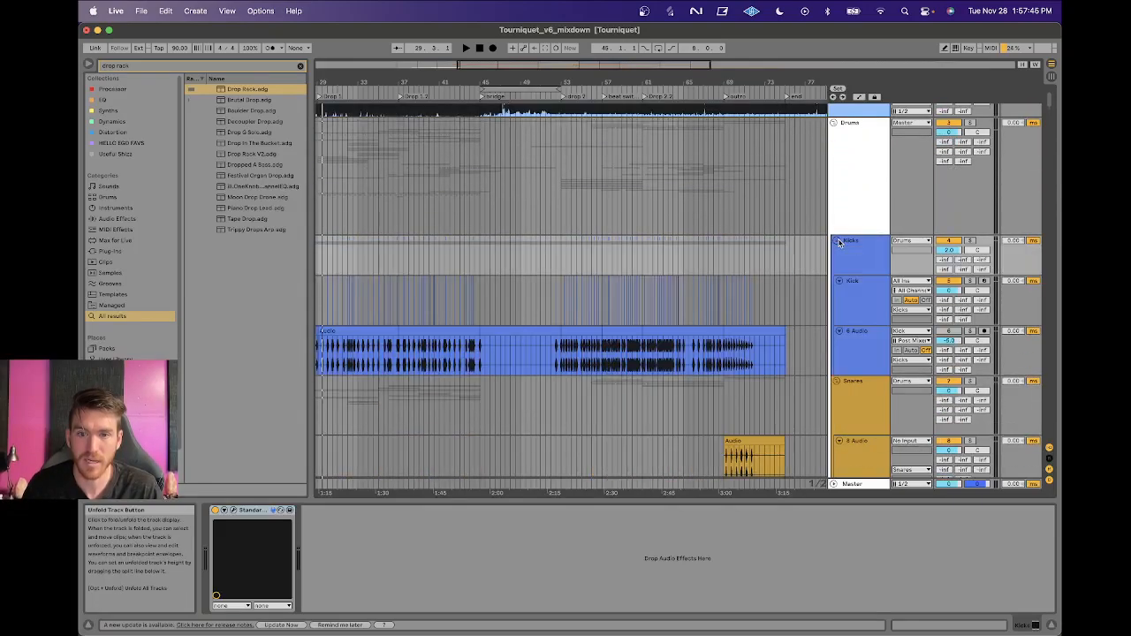
# Solo snare track 11 Audio and play the beat switch at bar 57 to compare the snare layers.
pyautogui.scroll(-7, 790, 257)
pyautogui.moveTo(656, 72)
pyautogui.mouseDown()
pyautogui.moveTo(592, 200)
pyautogui.moveTo(584, 277)
pyautogui.mouseUp()
pyautogui.click(584, 276)
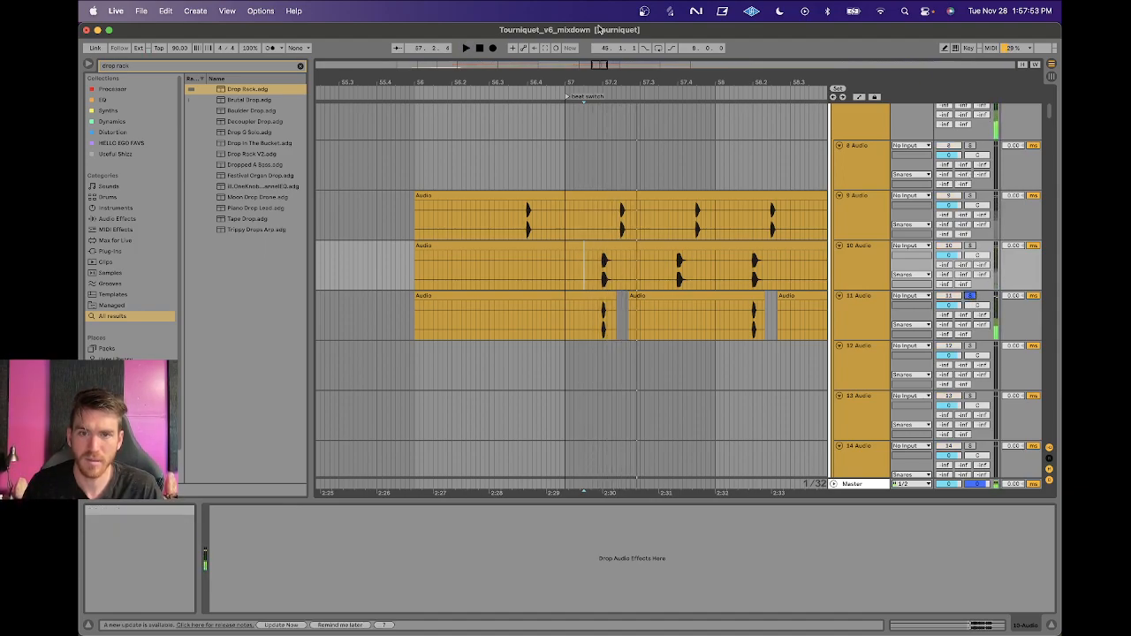
pyautogui.moveTo(606, 82); pyautogui.dragTo(607, 53)
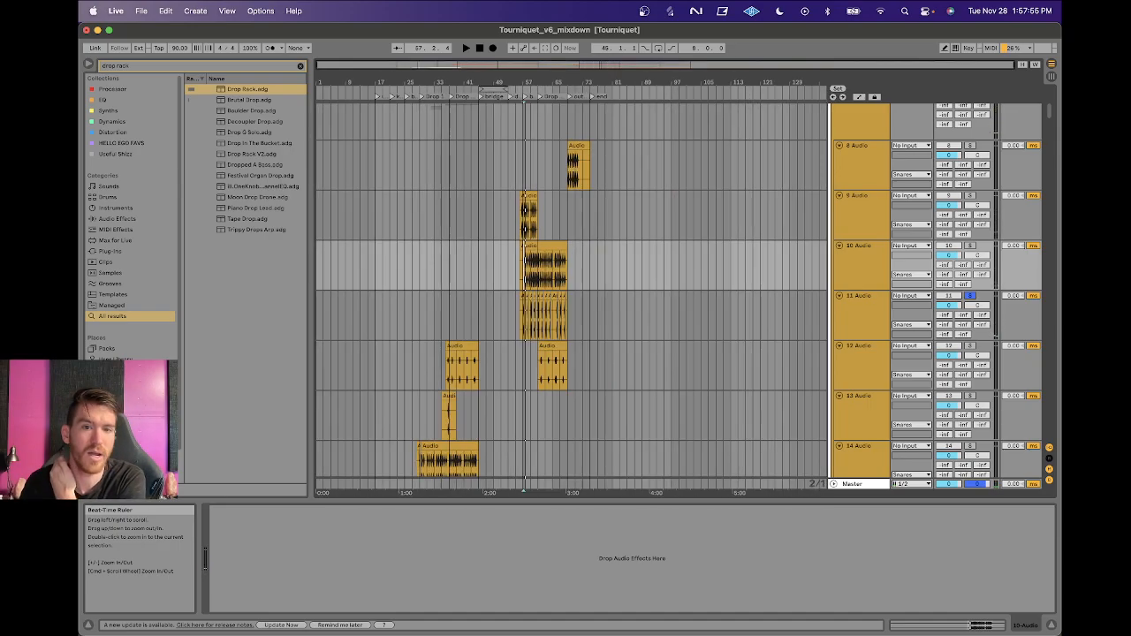
# Look through the full arrangement from the snares past the Percs, Mid Bass, Synths and Intro tracks to the Vox group.
pyautogui.scroll(-10, 524, 221)
pyautogui.scroll(-15, 524, 221)
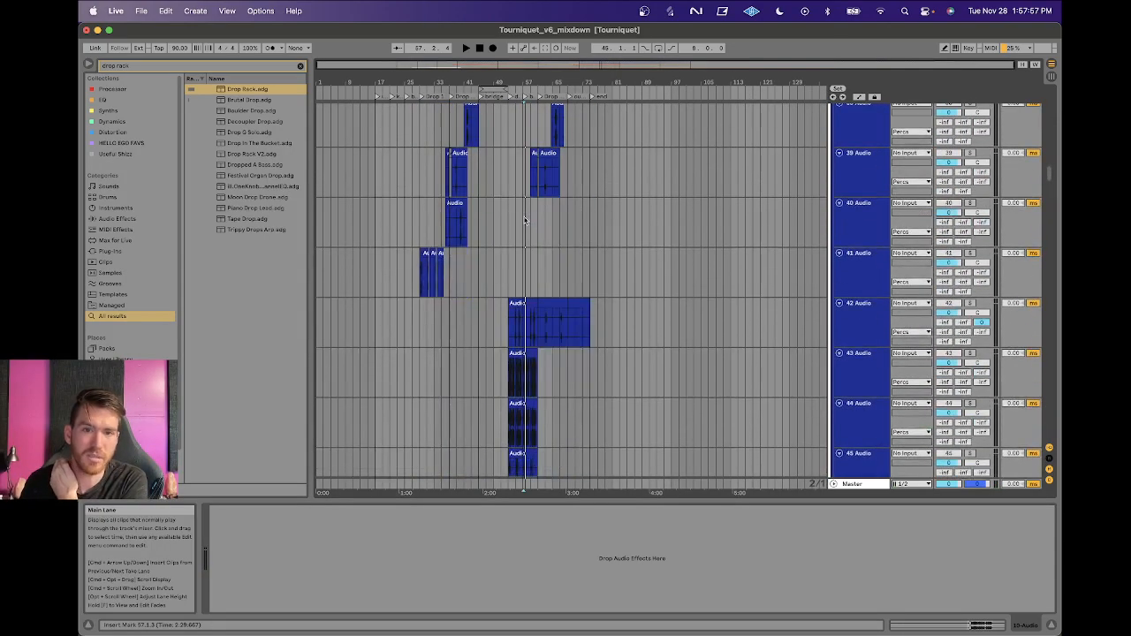
pyautogui.scroll(-10, 524, 221)
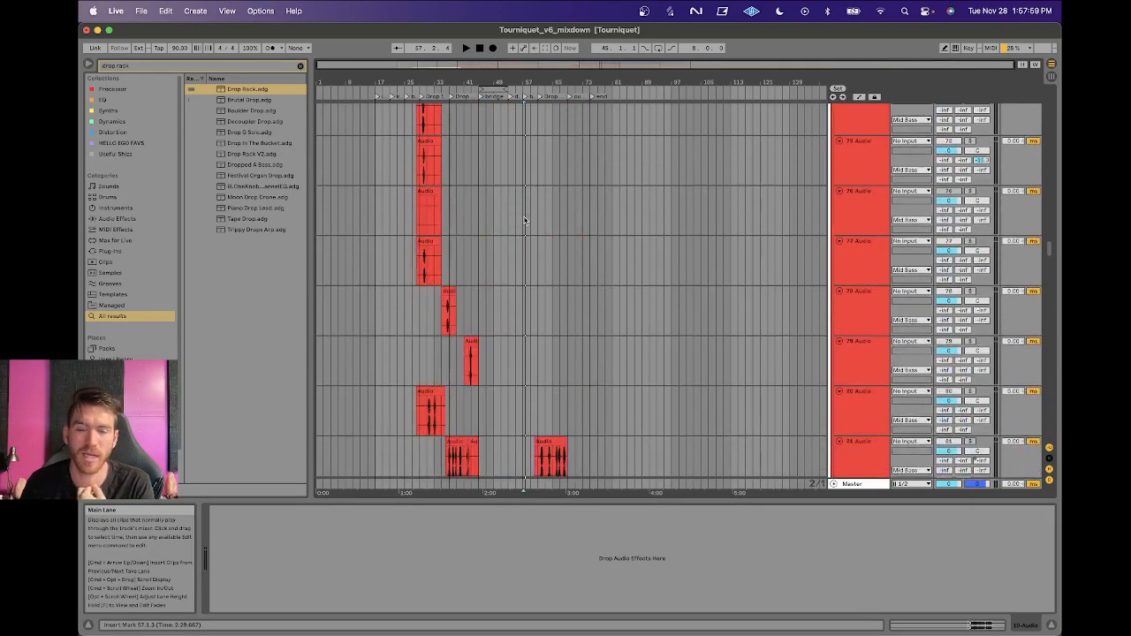
pyautogui.scroll(-5, 524, 221)
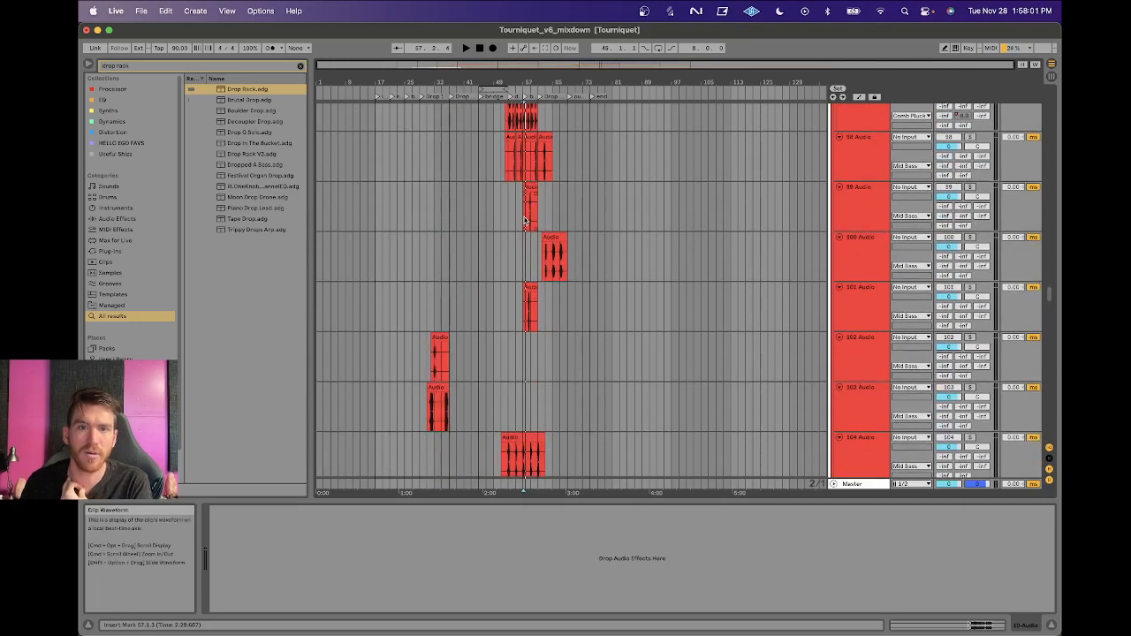
pyautogui.scroll(-10, 524, 221)
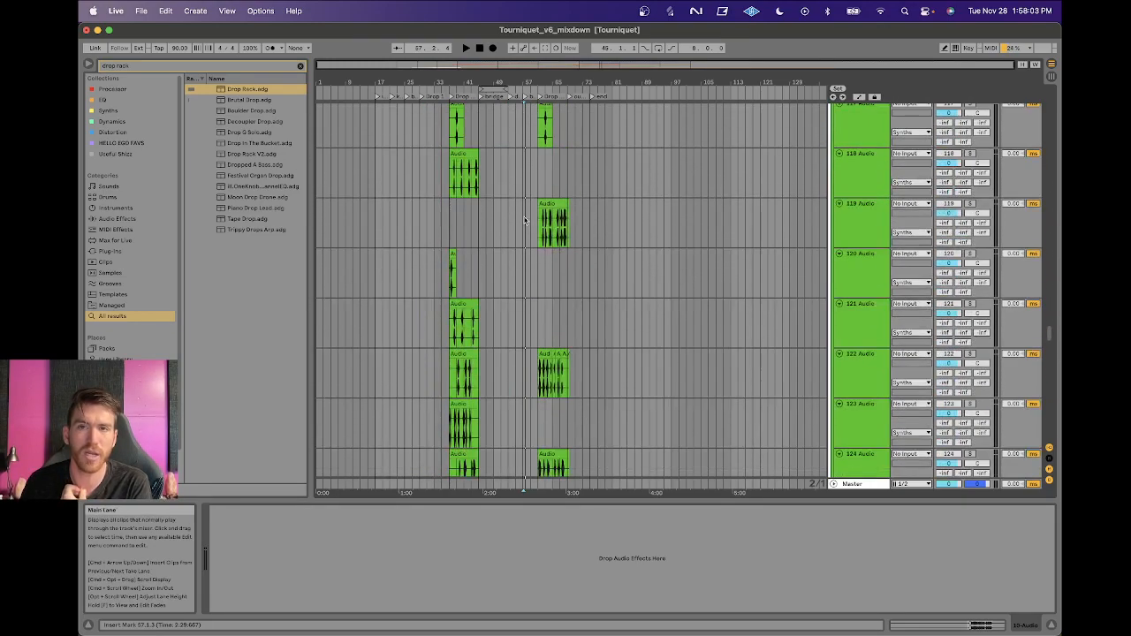
pyautogui.click(742, 0)
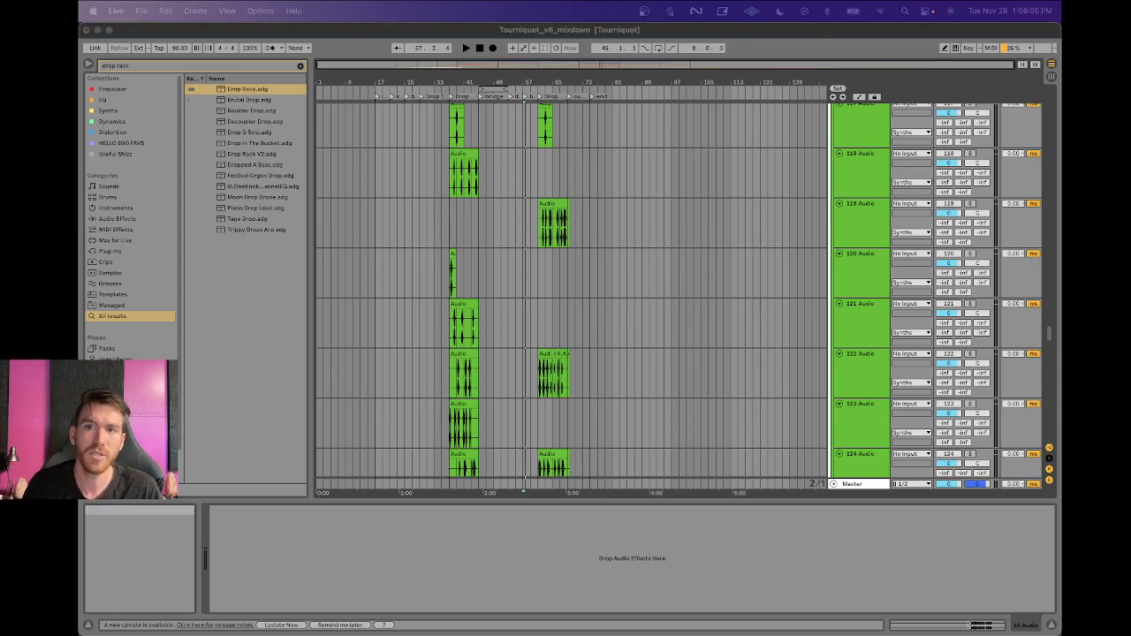
pyautogui.scroll(-20, 525, 304)
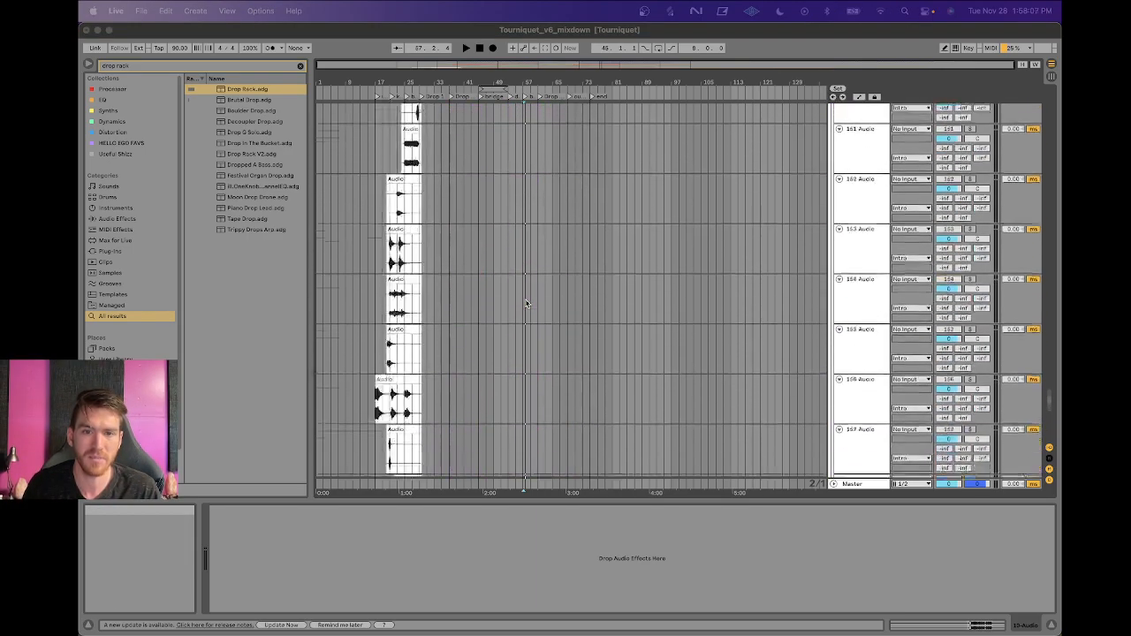
pyautogui.scroll(10, 527, 304)
pyautogui.scroll(-10, 526, 304)
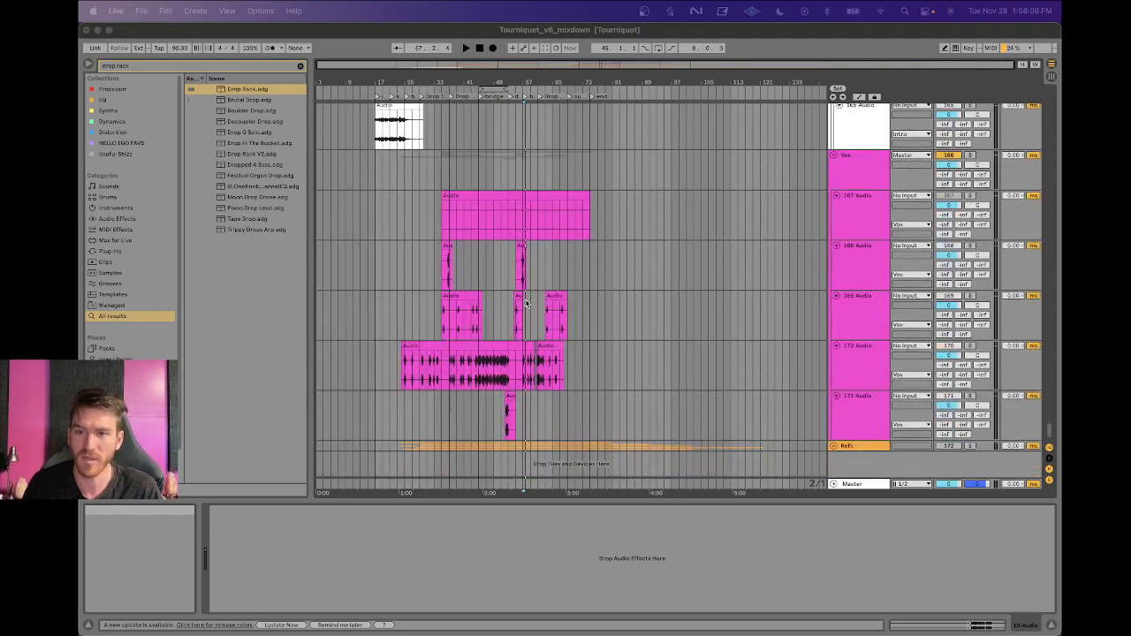